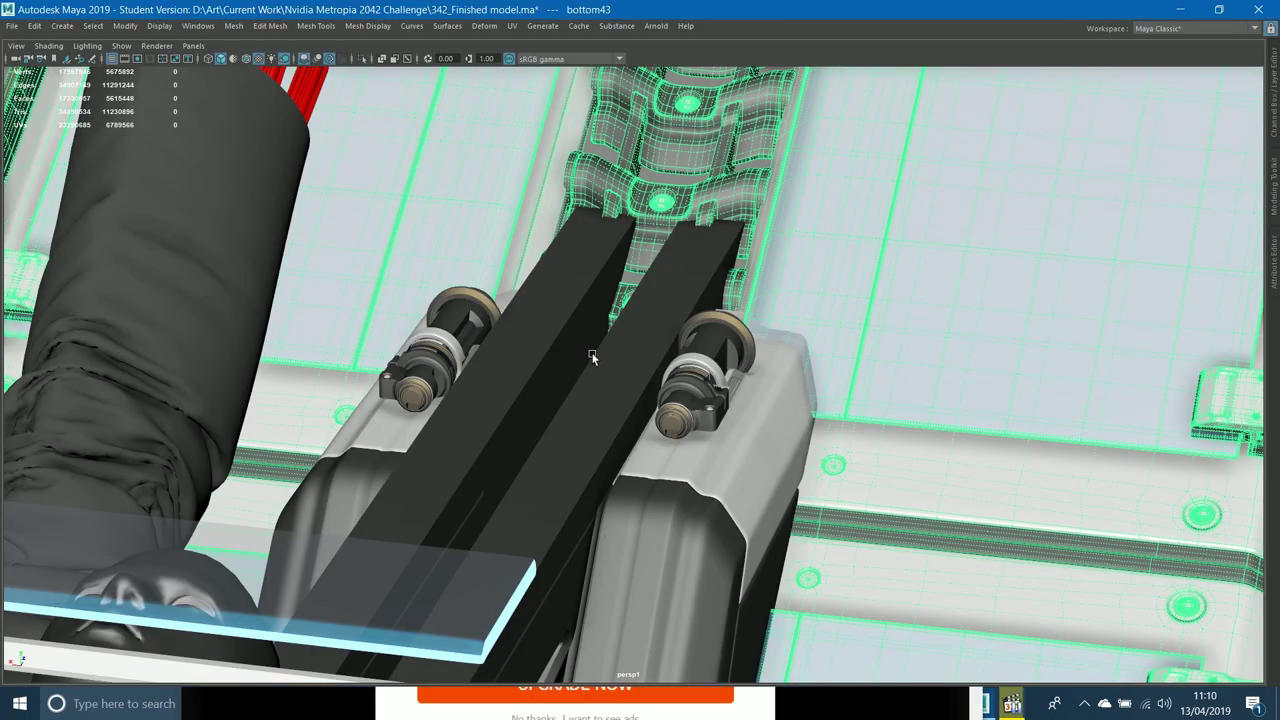
Step: Isolate the segmented panel ramp with its central chain behind the stretcher
{"action": "scroll", "coordinate": [592, 357], "scroll_direction": "down", "scroll_amount": 5}
{"action": "left_click", "coordinate": [1115, 391]}
{"action": "left_click_drag", "start_coordinate": [1115, 391], "coordinate": [995, 343], "text": "alt"}
{"action": "scroll", "coordinate": [923, 426], "scroll_direction": "up", "scroll_amount": 5}
{"action": "scroll", "coordinate": [923, 426], "scroll_direction": "up", "scroll_amount": 5}
{"action": "scroll", "coordinate": [995, 343], "scroll_direction": "down", "scroll_amount": 10}
{"action": "left_click", "coordinate": [900, 311]}
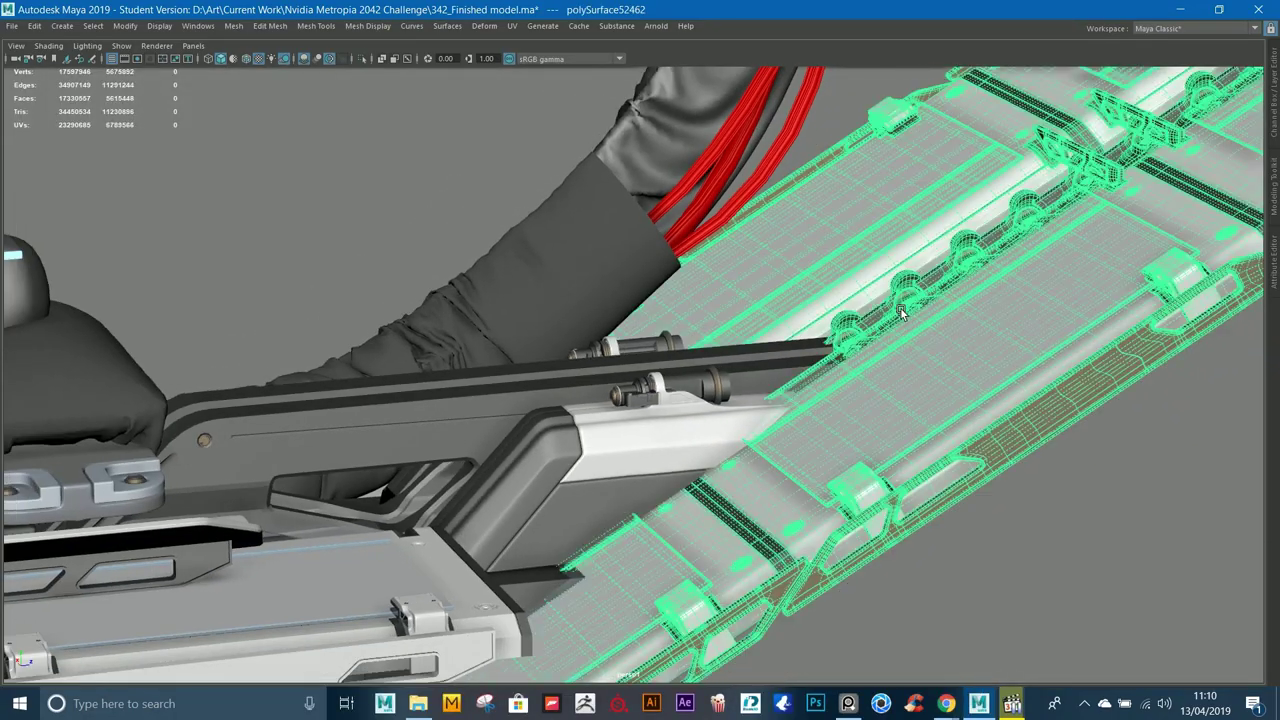
{"action": "left_click", "coordinate": [820, 312]}
{"action": "left_click_drag", "start_coordinate": [820, 312], "coordinate": [339, 126], "text": "alt"}
{"action": "left_click", "coordinate": [362, 59]}
Step: Examine the clips, rivets and seams on the isolated ramp's panels close up
{"action": "left_click", "coordinate": [340, 214]}
{"action": "left_click_drag", "start_coordinate": [340, 214], "coordinate": [873, 163], "text": "alt"}
{"action": "middle_click_drag", "start_coordinate": [873, 163], "coordinate": [834, 386], "text": "alt"}
{"action": "right_click_drag", "start_coordinate": [834, 386], "coordinate": [816, 378], "text": "alt"}
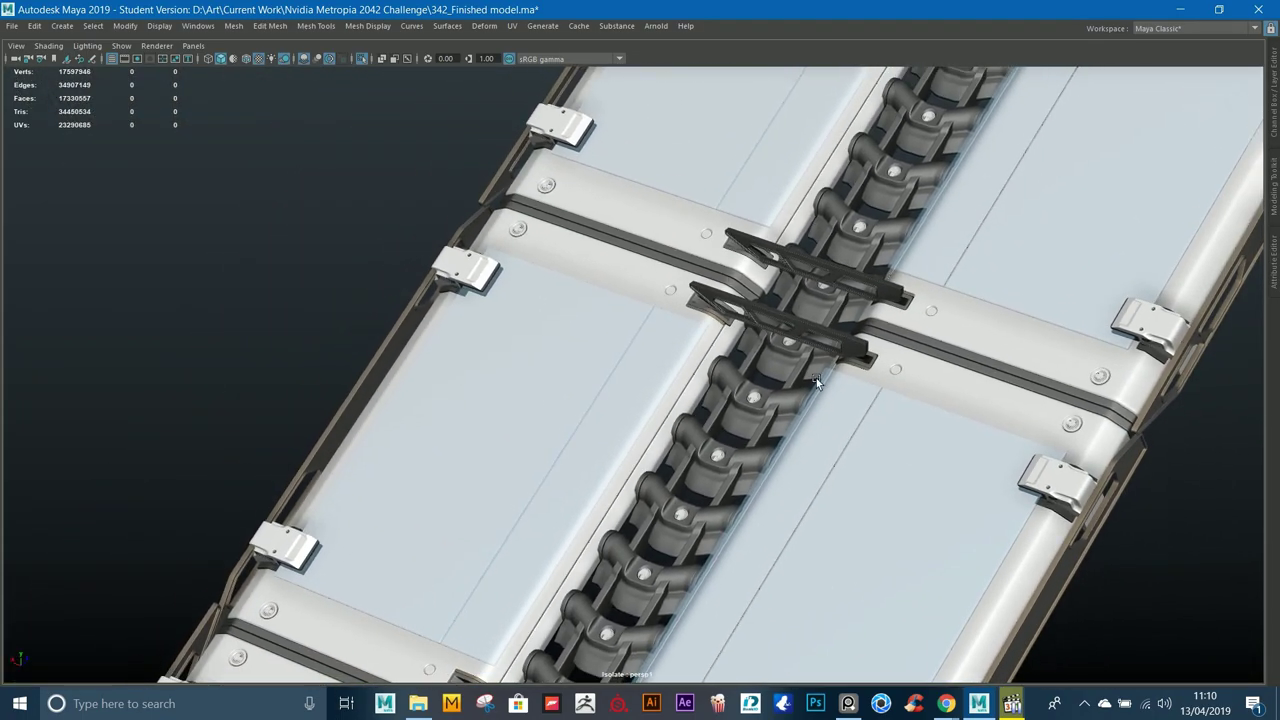
{"action": "right_click_drag", "start_coordinate": [430, 300], "coordinate": [571, 337], "text": "alt"}
{"action": "middle_click_drag", "start_coordinate": [370, 214], "coordinate": [538, 241], "text": "alt"}
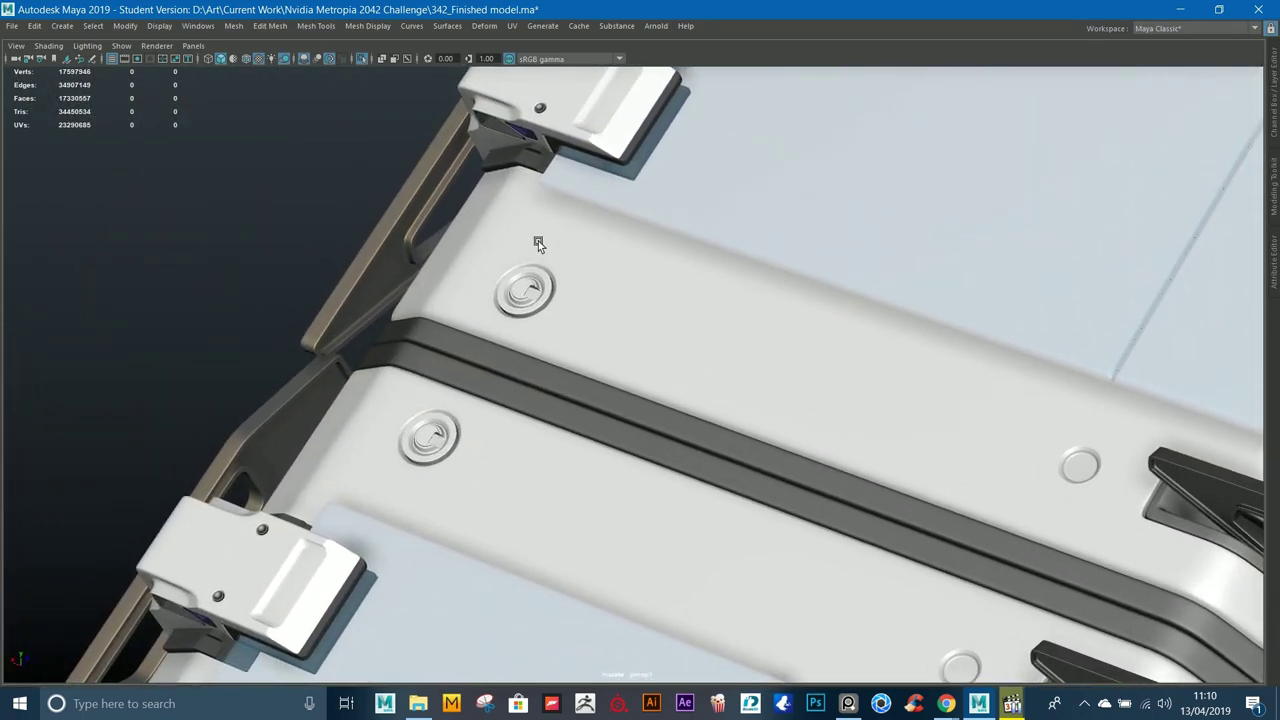
{"action": "left_click_drag", "start_coordinate": [538, 241], "coordinate": [590, 258], "text": "alt"}
Step: Inspect the complete isolated ramp from its end and along its sides
{"action": "left_click", "coordinate": [484, 363]}
{"action": "key", "text": "f"}
{"action": "scroll", "coordinate": [510, 430], "scroll_direction": "up", "scroll_amount": 5}
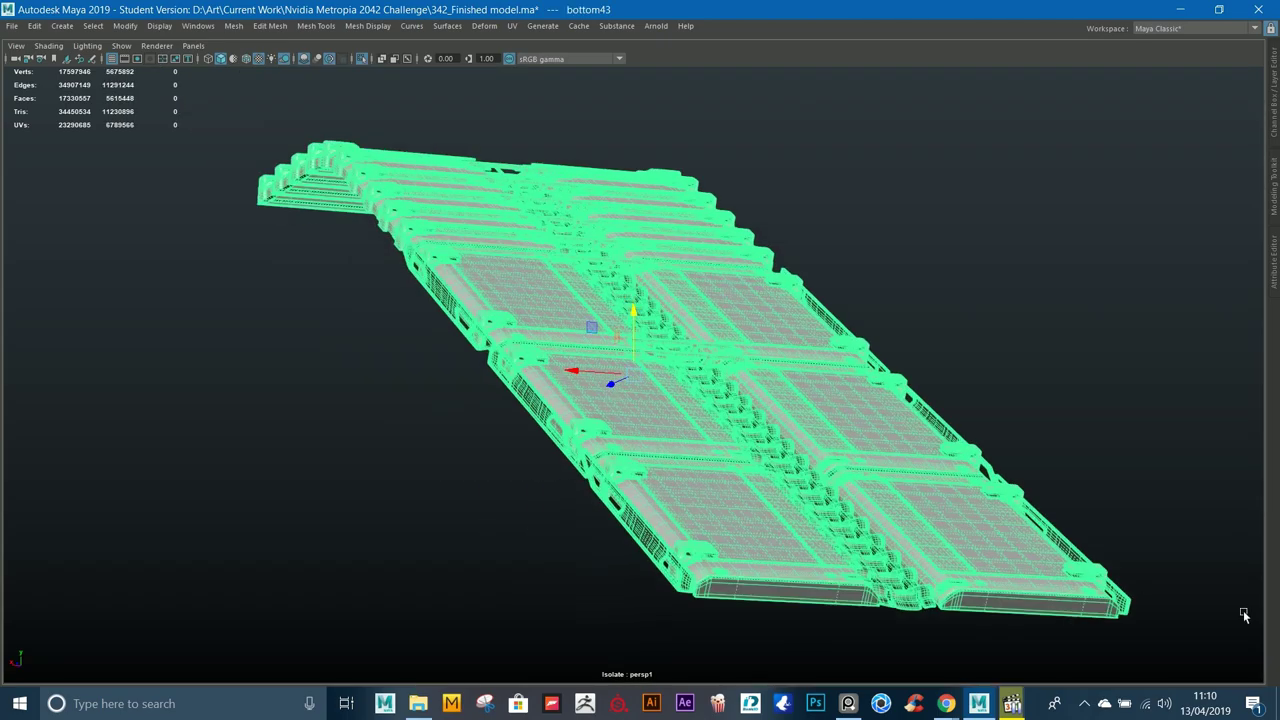
{"action": "left_click_drag", "start_coordinate": [285, 434], "coordinate": [900, 427], "text": "alt"}
{"action": "left_click", "coordinate": [746, 397]}
{"action": "key", "text": "f"}
{"action": "left_click_drag", "start_coordinate": [746, 397], "coordinate": [709, 395], "text": "alt"}
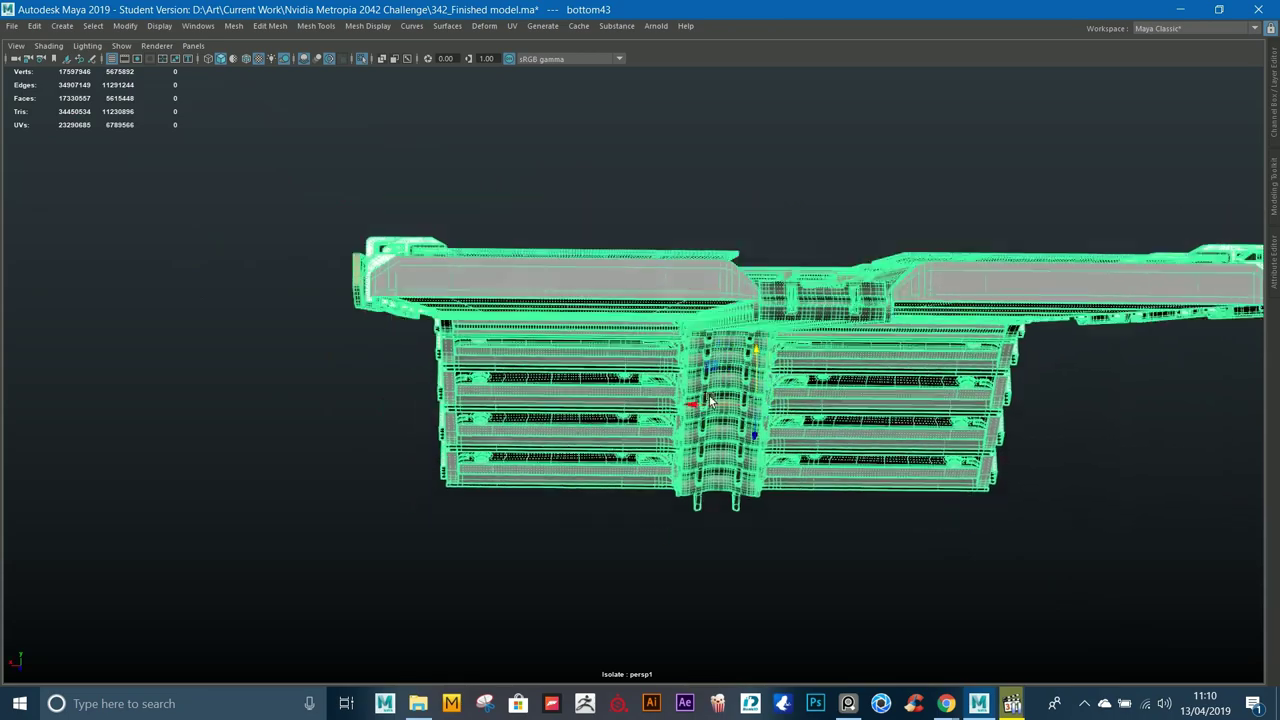
{"action": "left_click", "coordinate": [300, 290]}
{"action": "left_click_drag", "start_coordinate": [300, 290], "coordinate": [495, 296], "text": "alt"}
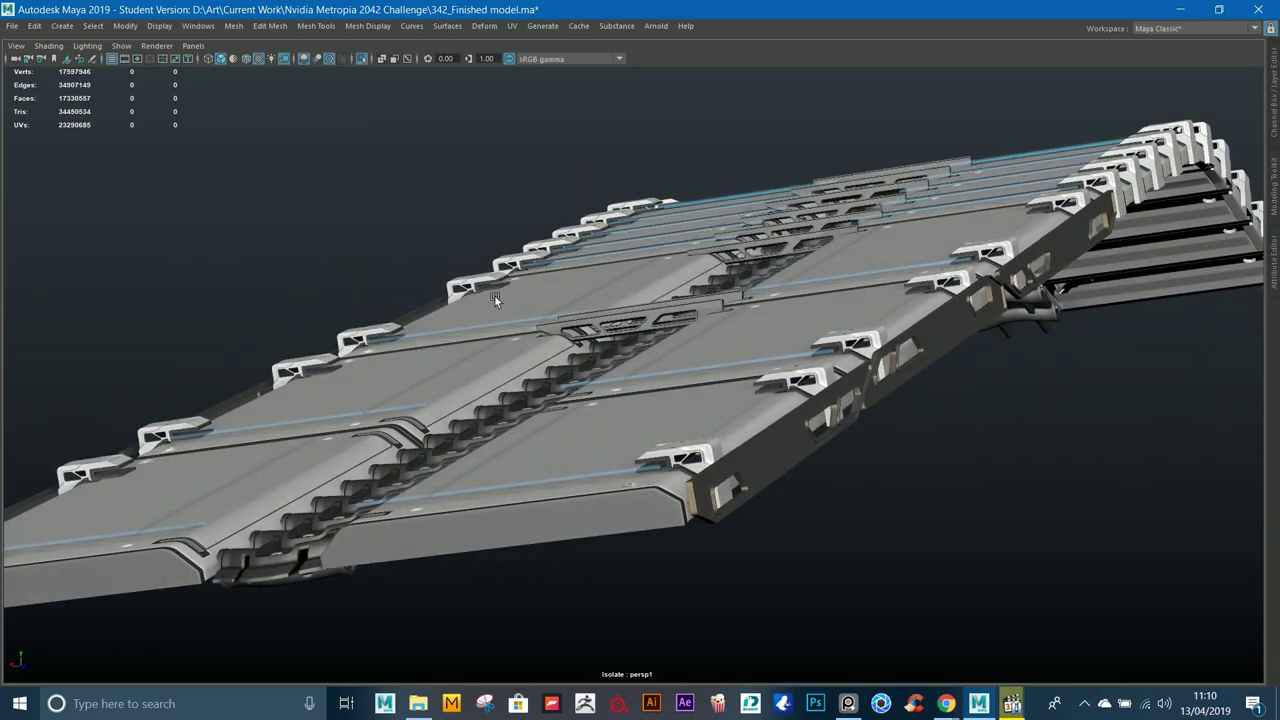
Step: Turn off isolation so the stretcher and aircraft are shown together with the ramp again
{"action": "left_click_drag", "start_coordinate": [1008, 356], "coordinate": [472, 73], "text": "alt"}
{"action": "key", "text": "ctrl+1"}
{"action": "left_click_drag", "start_coordinate": [848, 512], "coordinate": [316, 433], "text": "alt"}
{"action": "scroll", "coordinate": [316, 434], "scroll_direction": "down", "scroll_amount": 3}
{"action": "middle_click_drag", "start_coordinate": [283, 496], "coordinate": [741, 332], "text": "alt"}
{"action": "left_click_drag", "start_coordinate": [741, 332], "coordinate": [693, 344], "text": "alt"}
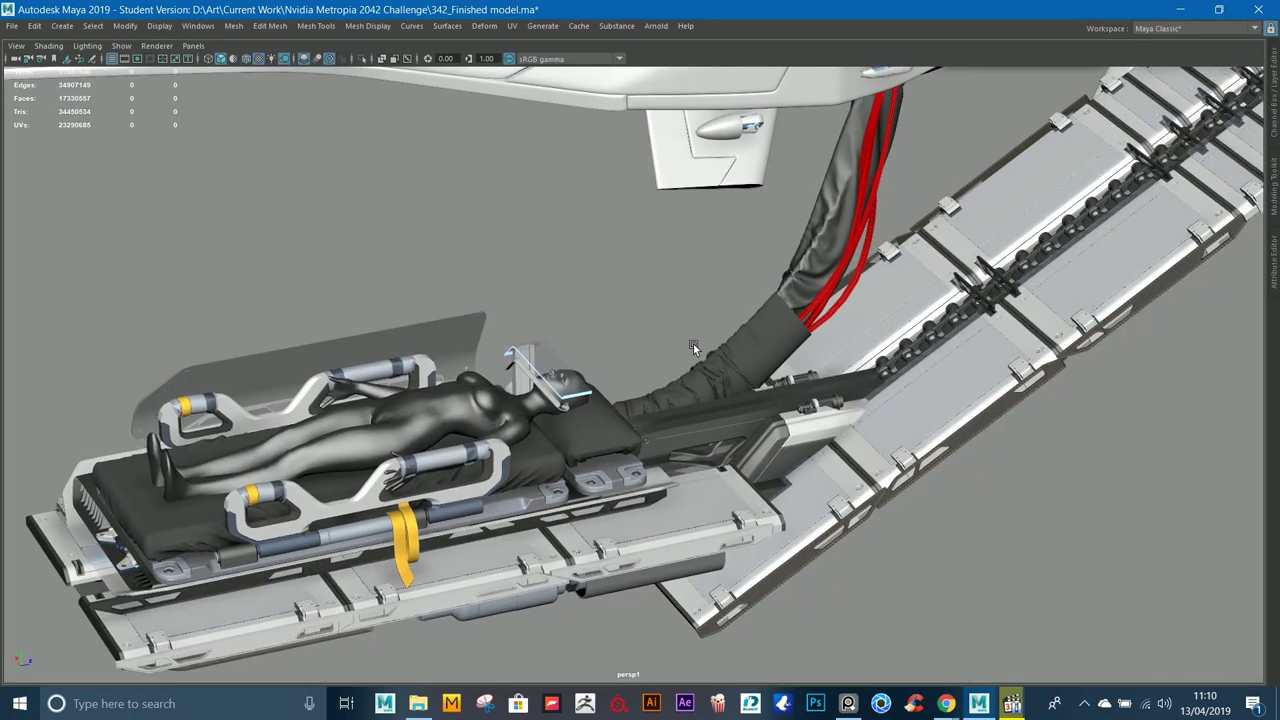
Step: Examine the dark support arms that link the stretcher's head end to the ramp's chain
{"action": "scroll", "coordinate": [693, 344], "scroll_direction": "up", "scroll_amount": 4}
{"action": "middle_click_drag", "start_coordinate": [693, 344], "coordinate": [639, 398], "text": "alt"}
{"action": "left_click", "coordinate": [520, 371]}
{"action": "key", "text": "f"}
{"action": "left_click_drag", "start_coordinate": [520, 371], "coordinate": [789, 418], "text": "alt"}
{"action": "scroll", "coordinate": [789, 418], "scroll_direction": "up", "scroll_amount": 3}
{"action": "middle_click_drag", "start_coordinate": [696, 84], "coordinate": [696, 219], "text": "alt"}
{"action": "left_click", "coordinate": [645, 150]}
{"action": "scroll", "coordinate": [645, 150], "scroll_direction": "down", "scroll_amount": 5}
{"action": "left_click_drag", "start_coordinate": [645, 150], "coordinate": [611, 160], "text": "alt"}
{"action": "left_click", "coordinate": [611, 160]}
{"action": "scroll", "coordinate": [611, 160], "scroll_direction": "down", "scroll_amount": 2}
{"action": "middle_click_drag", "start_coordinate": [611, 160], "coordinate": [652, 338], "text": "alt"}
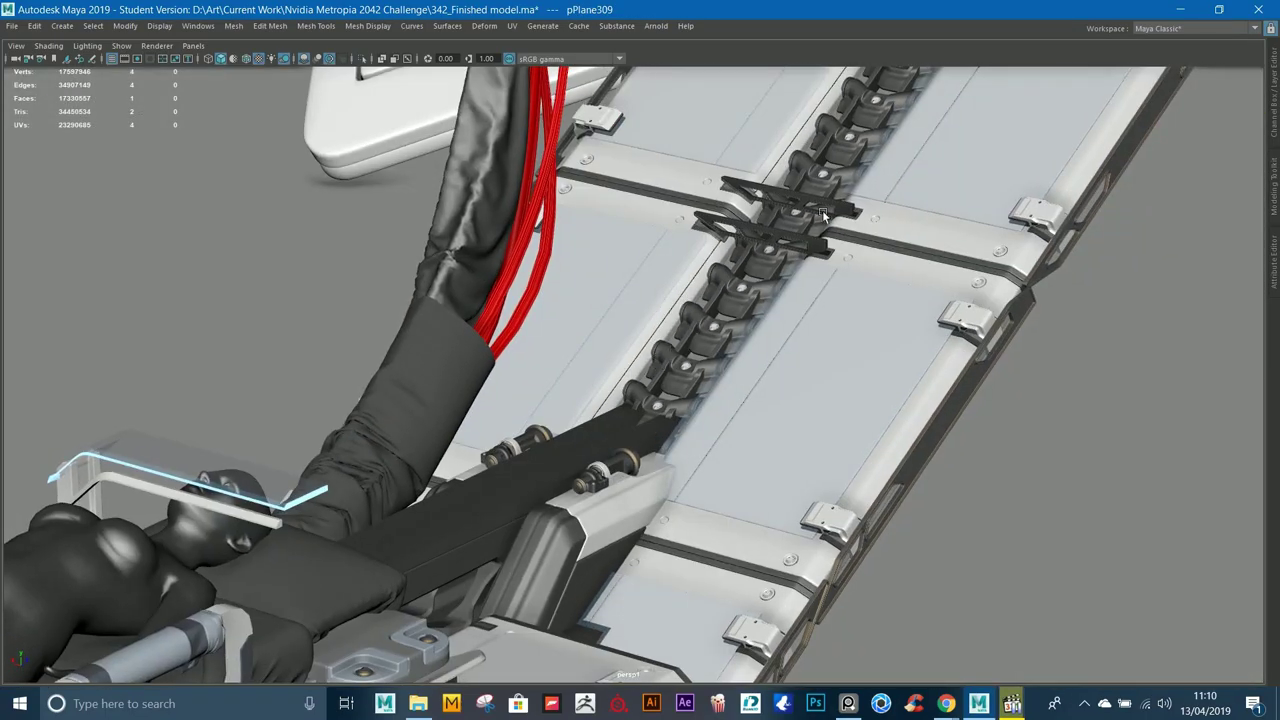
{"action": "left_click", "coordinate": [611, 447]}
{"action": "left_click_drag", "start_coordinate": [611, 447], "coordinate": [564, 465], "text": "alt"}
{"action": "scroll", "coordinate": [564, 465], "scroll_direction": "up", "scroll_amount": 3}
{"action": "middle_click_drag", "start_coordinate": [564, 465], "coordinate": [740, 310], "text": "alt"}
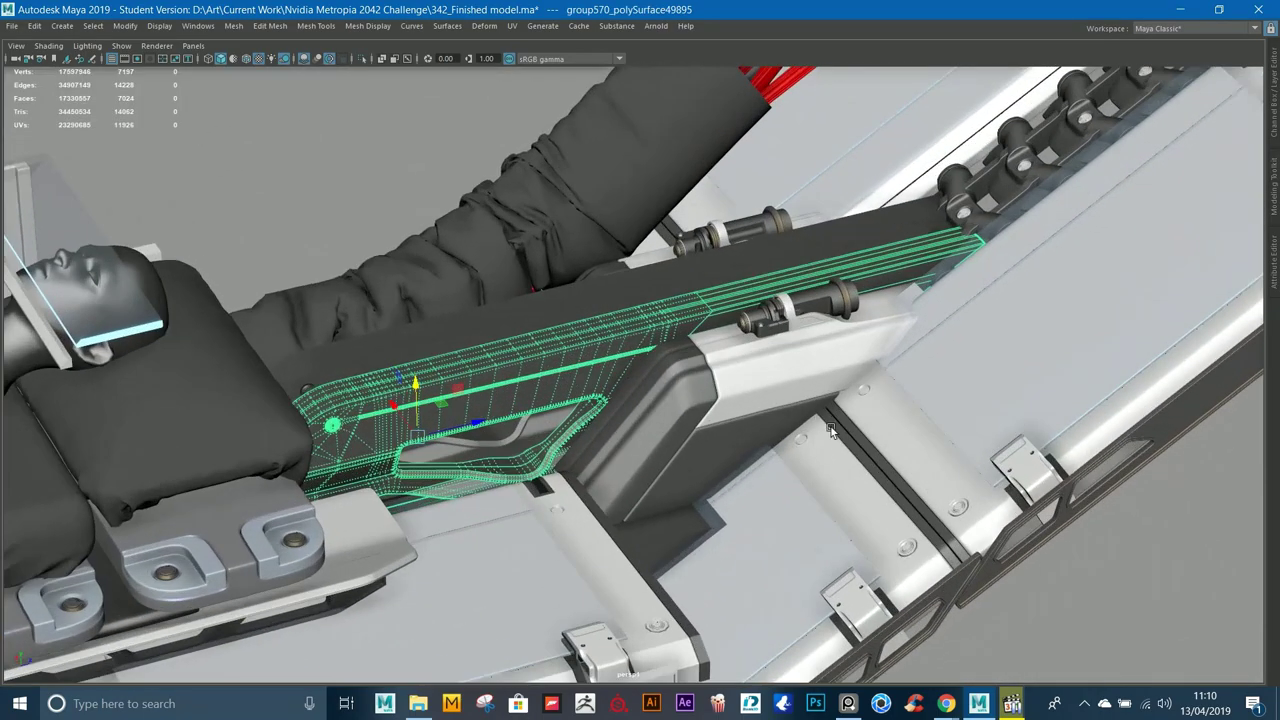
{"action": "left_click_drag", "start_coordinate": [740, 310], "coordinate": [445, 263], "text": "alt"}
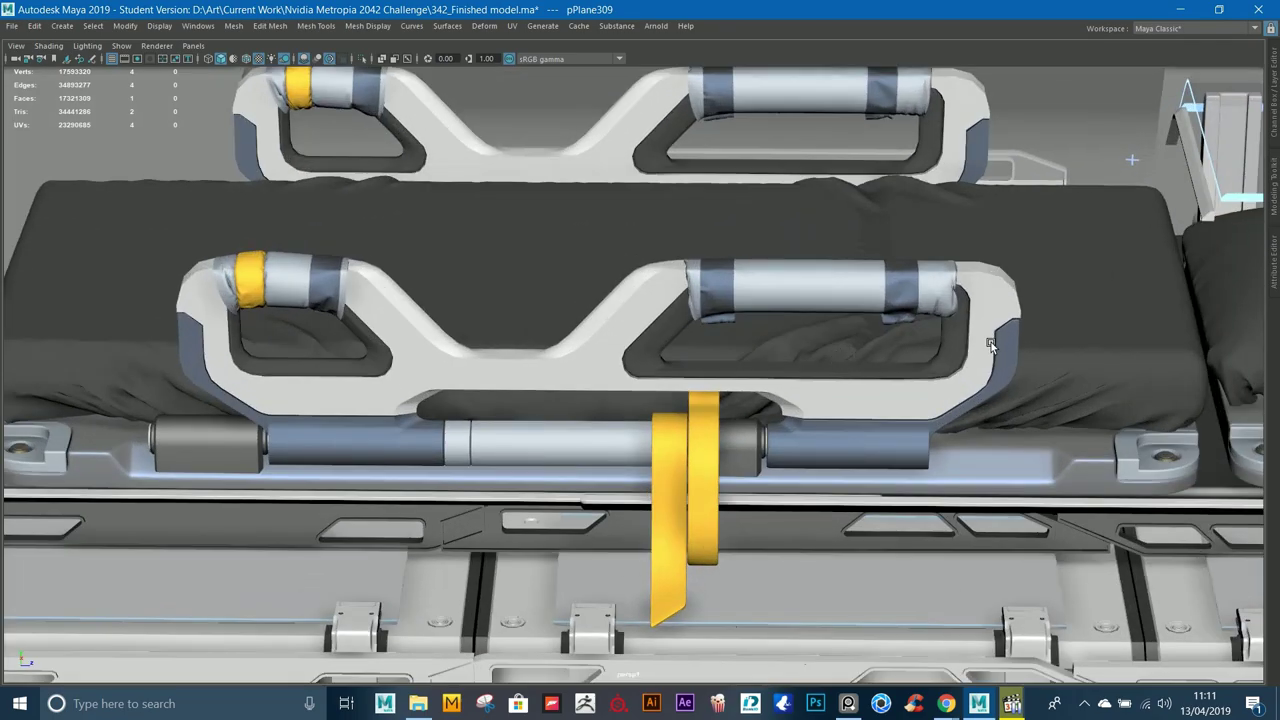
Step: Switch to the reference image board and enlarge its window over the viewport
{"action": "left_click", "coordinate": [991, 342]}
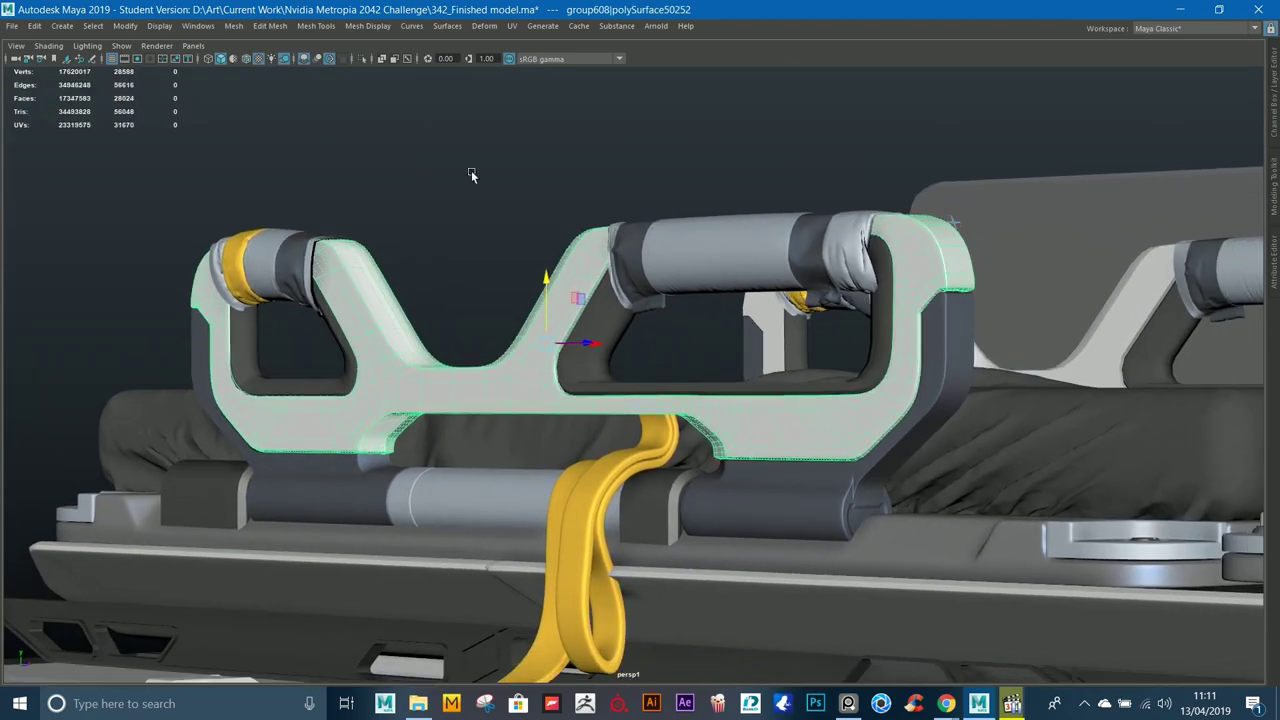
{"action": "left_click", "coordinate": [850, 705]}
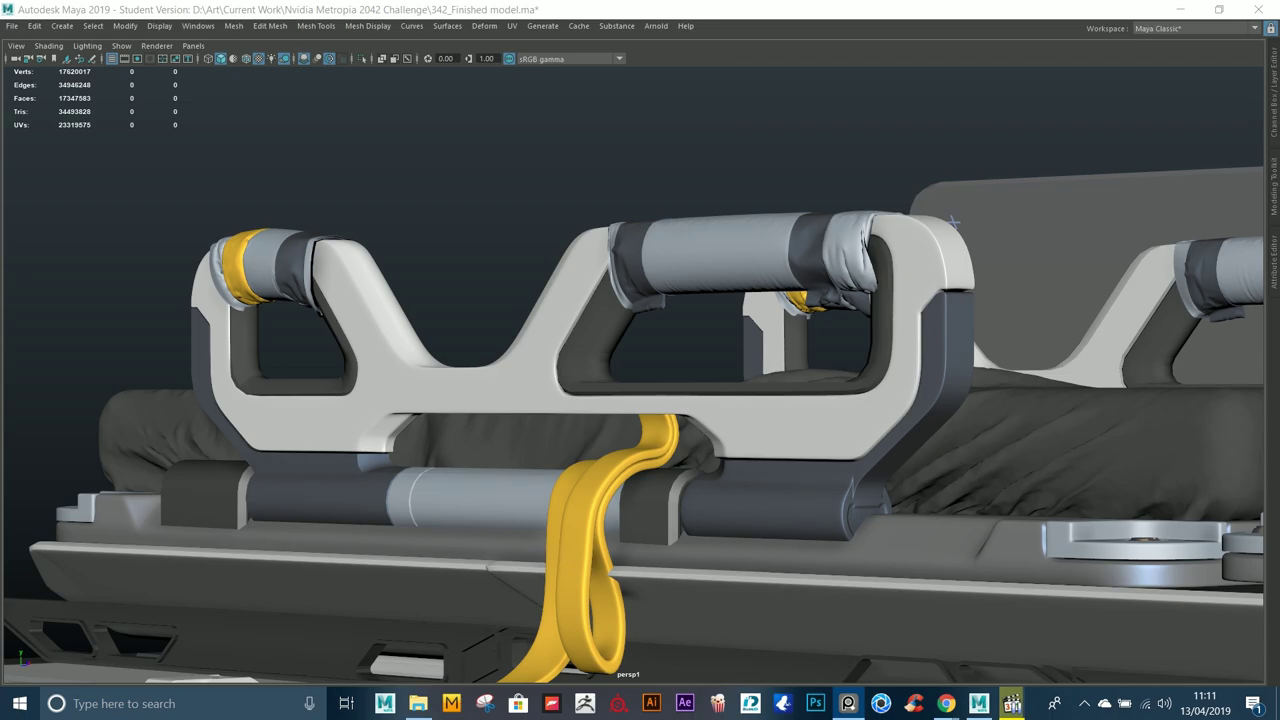
{"action": "right_click_drag", "start_coordinate": [540, 2], "coordinate": [562, 352]}
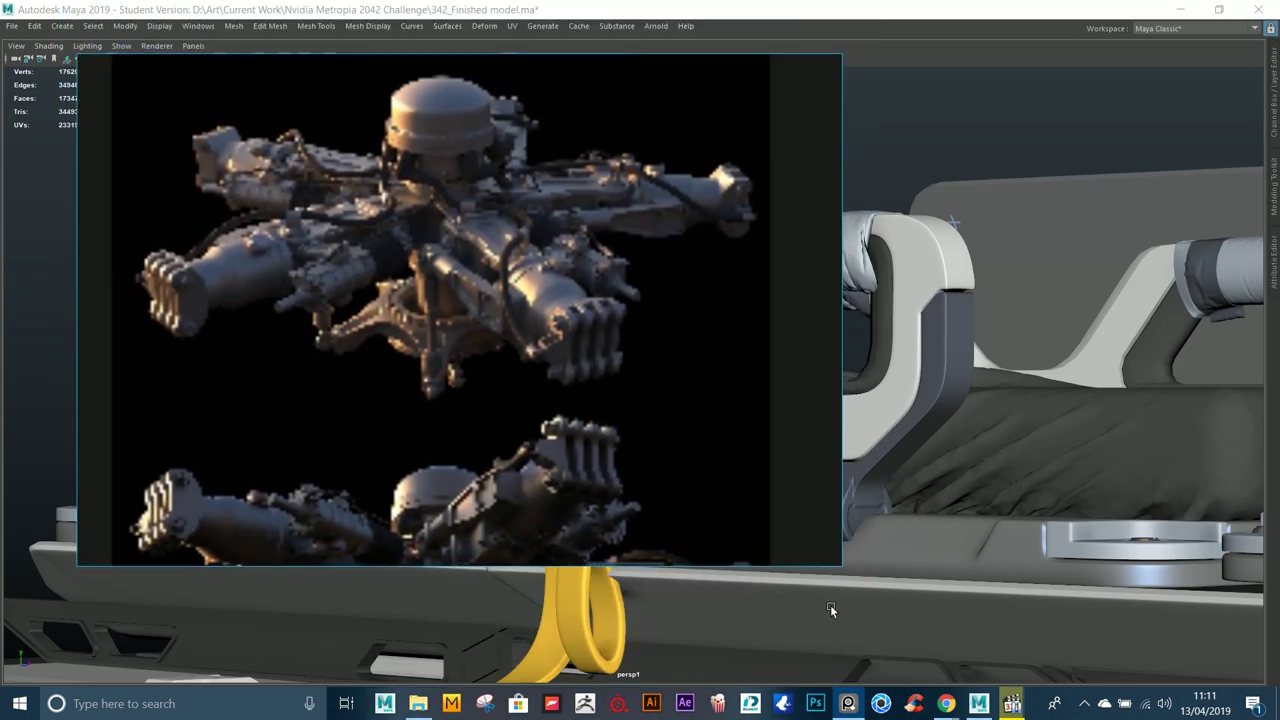
{"action": "scroll", "coordinate": [610, 310], "scroll_direction": "down", "scroll_amount": 15}
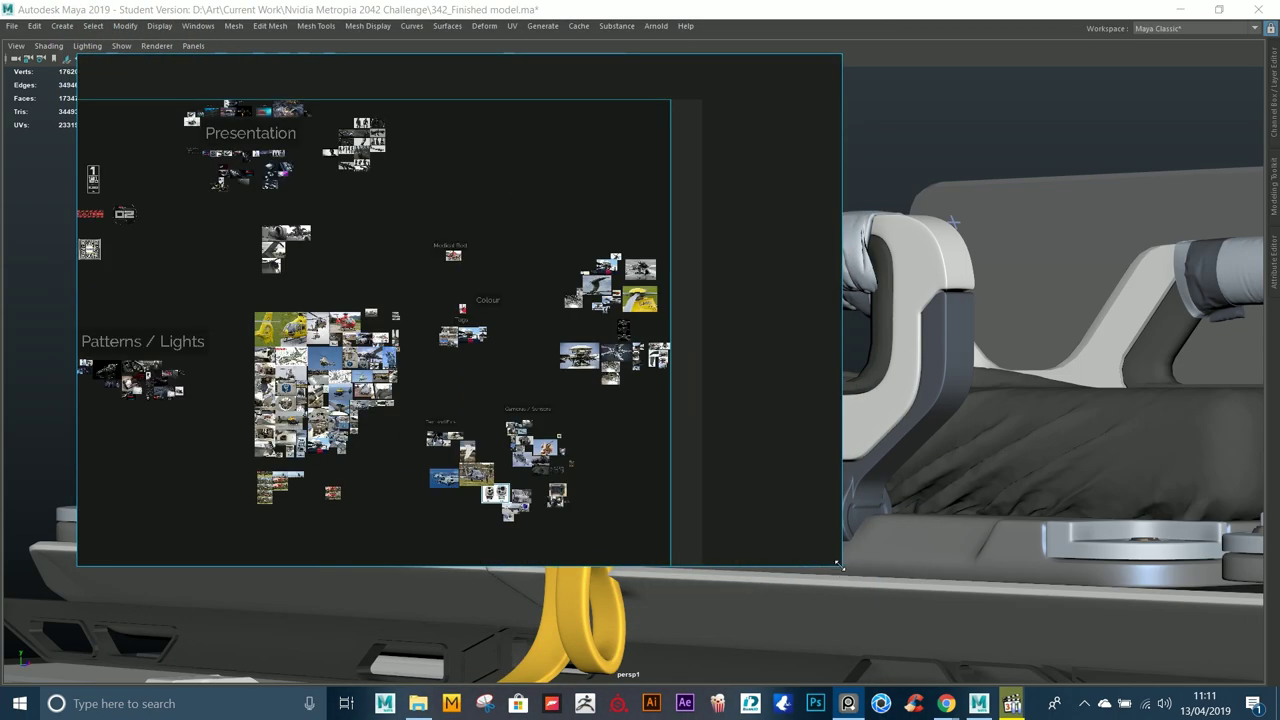
{"action": "left_click_drag", "start_coordinate": [838, 566], "coordinate": [1129, 667]}
Step: Browse the reference board from the Presentation images to the other groups of the Nvidia Metropia 2042 Challenge
{"action": "scroll", "coordinate": [361, 185], "scroll_direction": "up", "scroll_amount": 5}
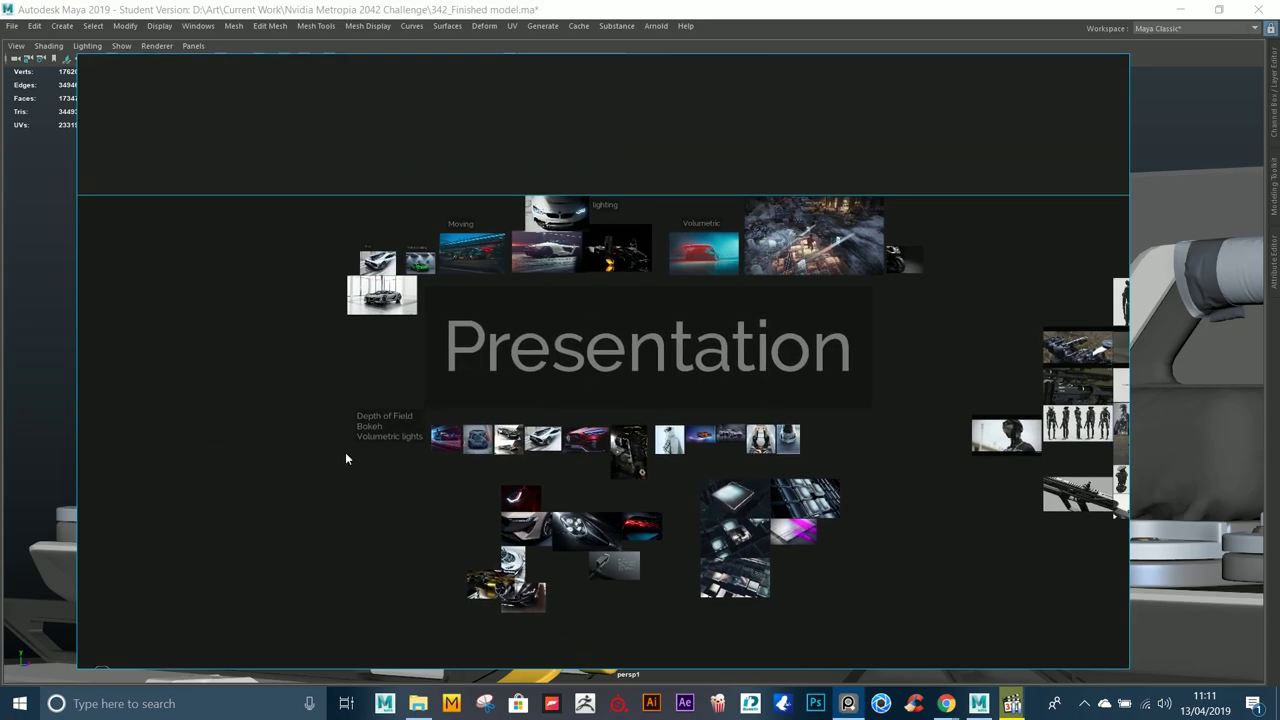
{"action": "middle_click_drag", "start_coordinate": [345, 459], "coordinate": [662, 313]}
{"action": "scroll", "coordinate": [820, 334], "scroll_direction": "down", "scroll_amount": 5}
{"action": "middle_click_drag", "start_coordinate": [569, 568], "coordinate": [232, 27]}
{"action": "middle_click_drag", "start_coordinate": [770, 190], "coordinate": [809, 170]}
{"action": "scroll", "coordinate": [762, 278], "scroll_direction": "down", "scroll_amount": 3}
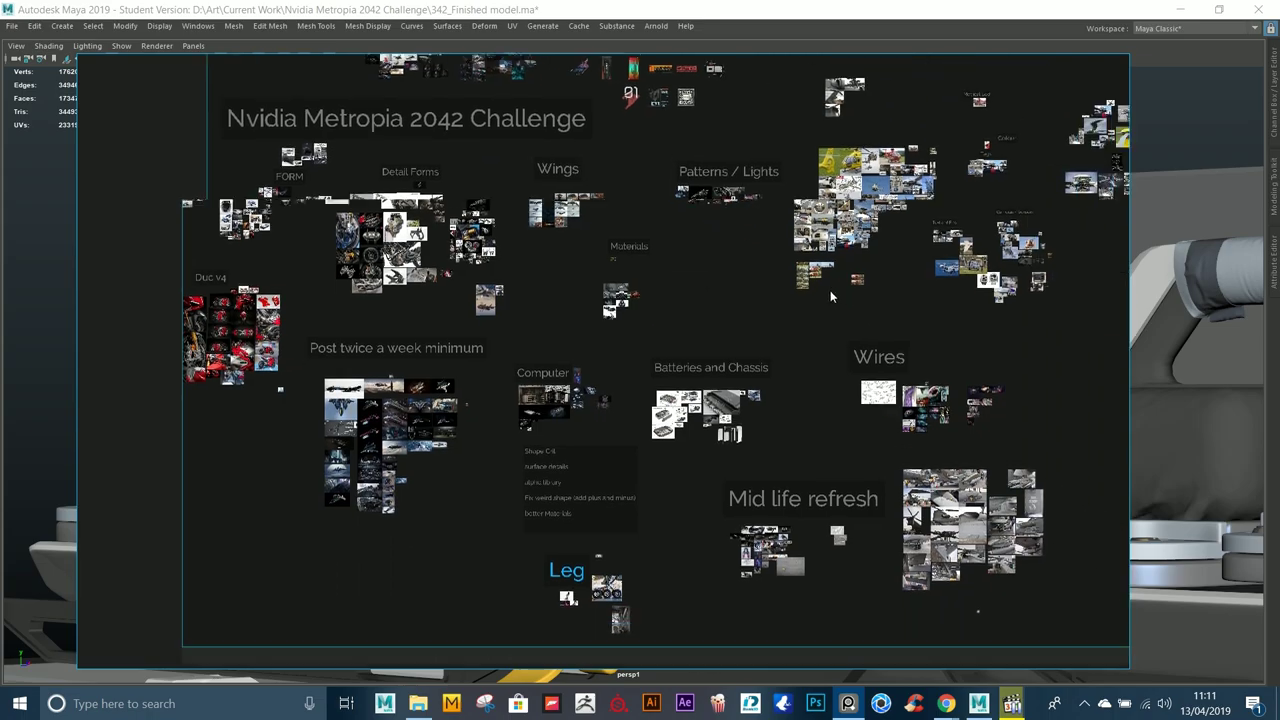
{"action": "scroll", "coordinate": [499, 348], "scroll_direction": "up", "scroll_amount": 9}
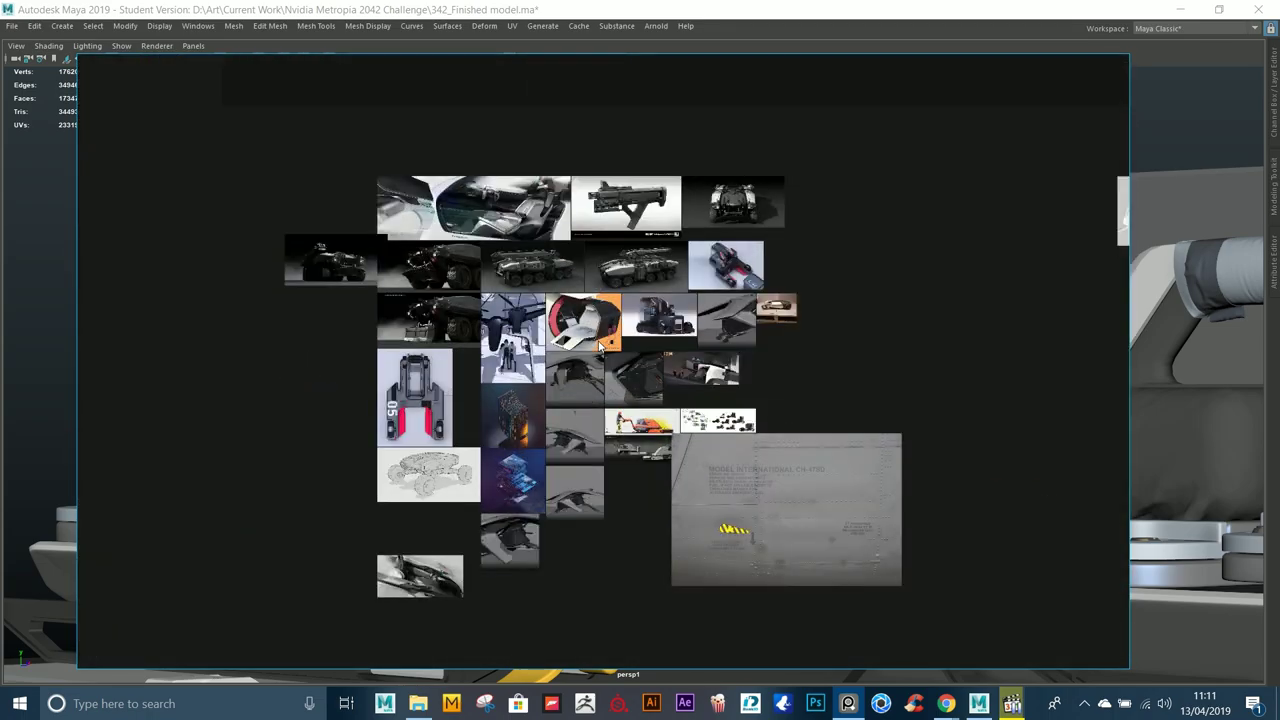
{"action": "scroll", "coordinate": [600, 341], "scroll_direction": "down", "scroll_amount": 8}
{"action": "middle_click_drag", "start_coordinate": [680, 120], "coordinate": [824, 440]}
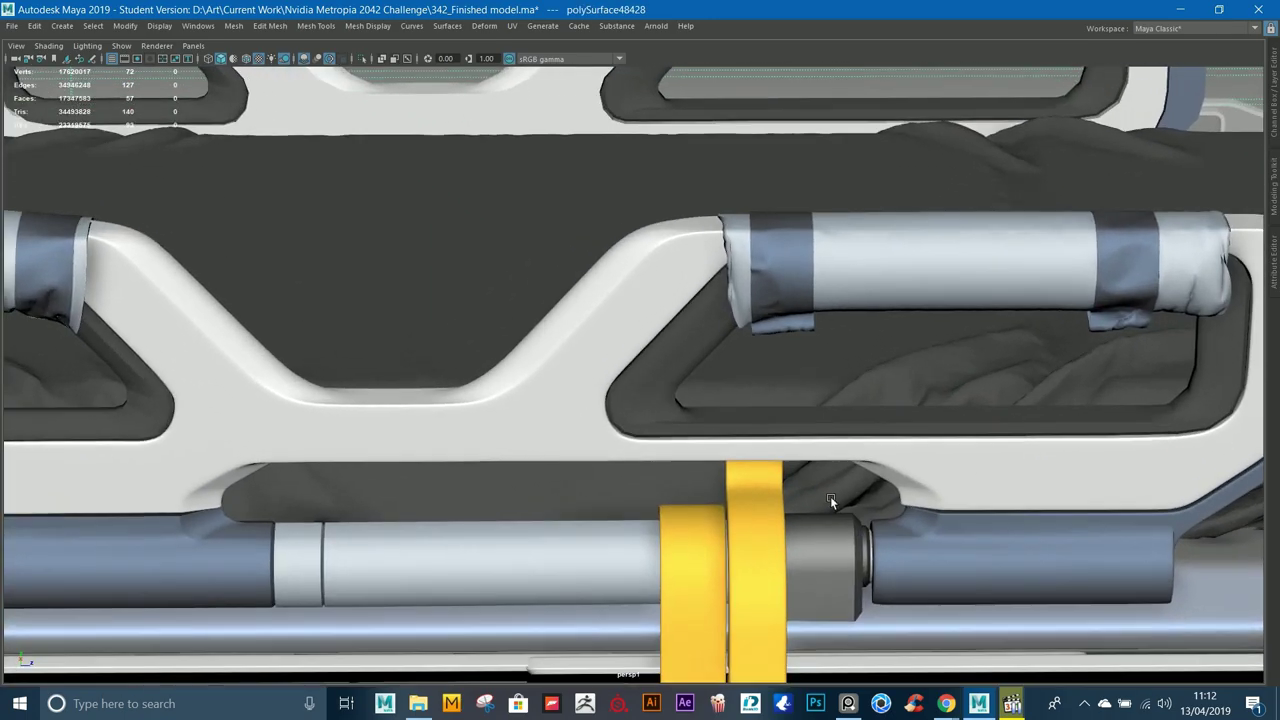
Step: Examine the stretcher's side rail and the dark inner frame of its large handle opening
{"action": "left_click_drag", "start_coordinate": [830, 501], "coordinate": [584, 397], "text": "alt"}
{"action": "left_click", "coordinate": [585, 398]}
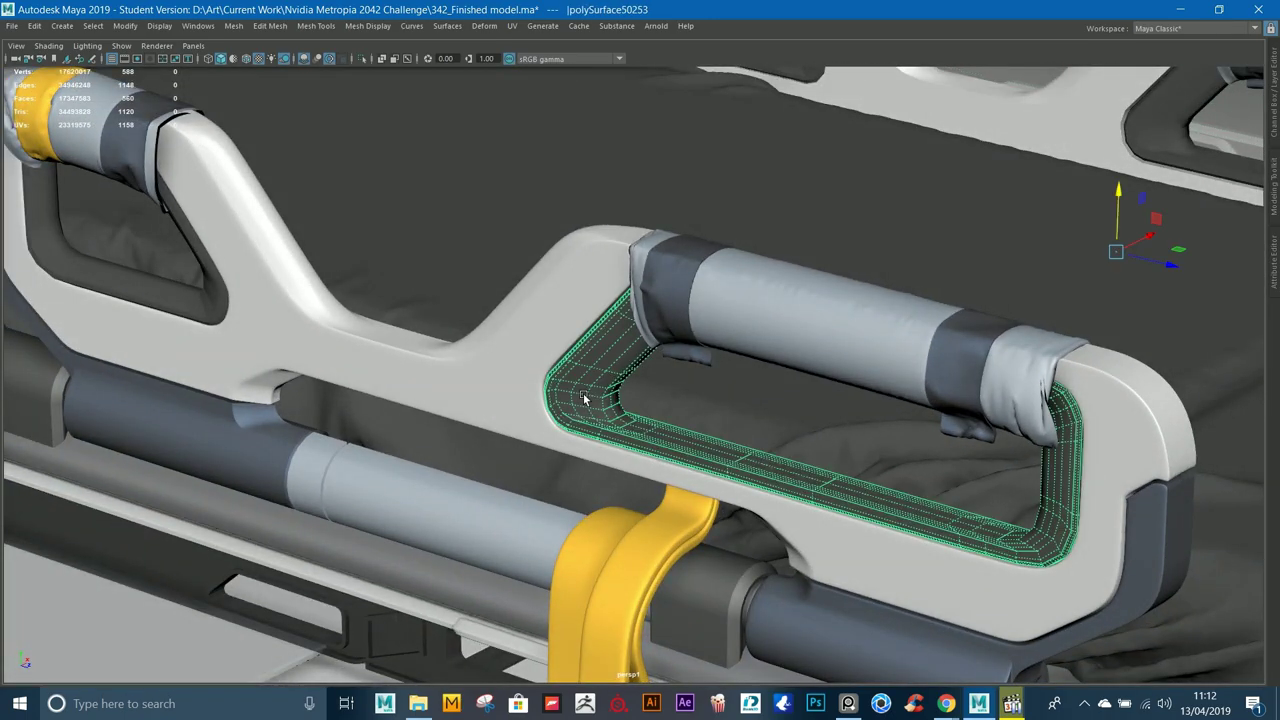
{"action": "right_click_drag", "start_coordinate": [785, 258], "coordinate": [738, 267], "text": "alt"}
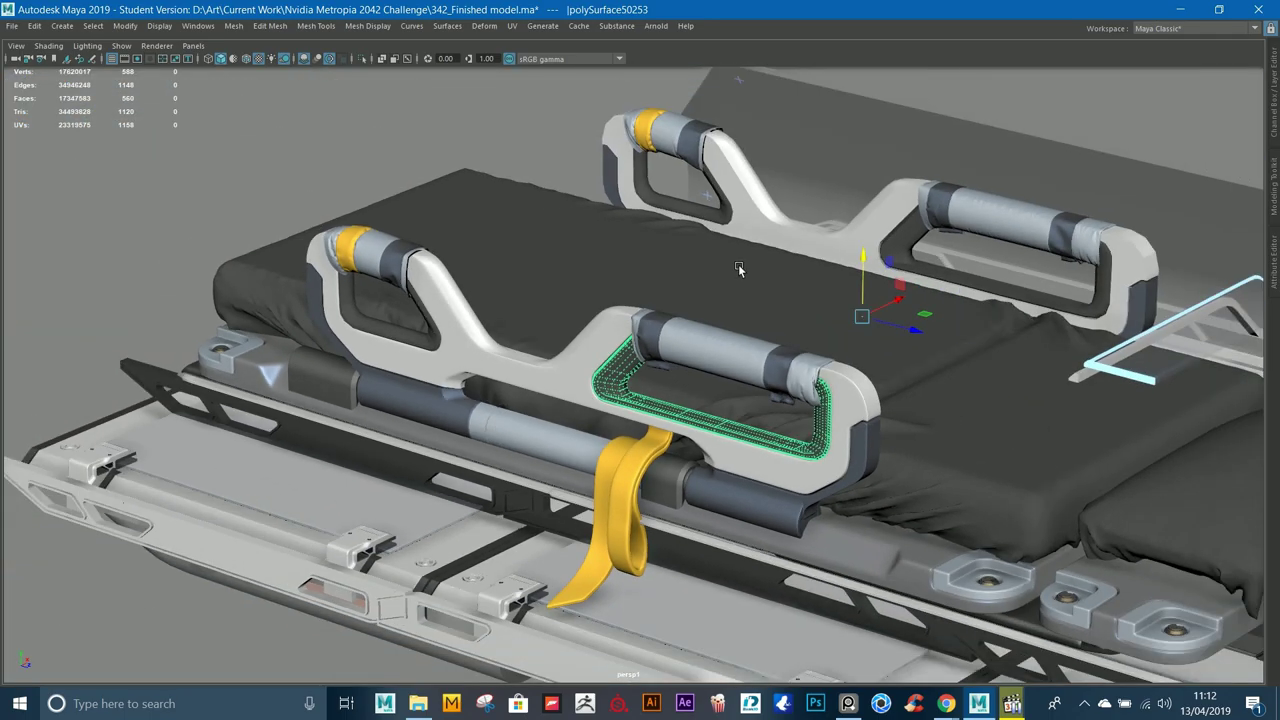
{"action": "left_click_drag", "start_coordinate": [738, 267], "coordinate": [855, 315], "text": "alt"}
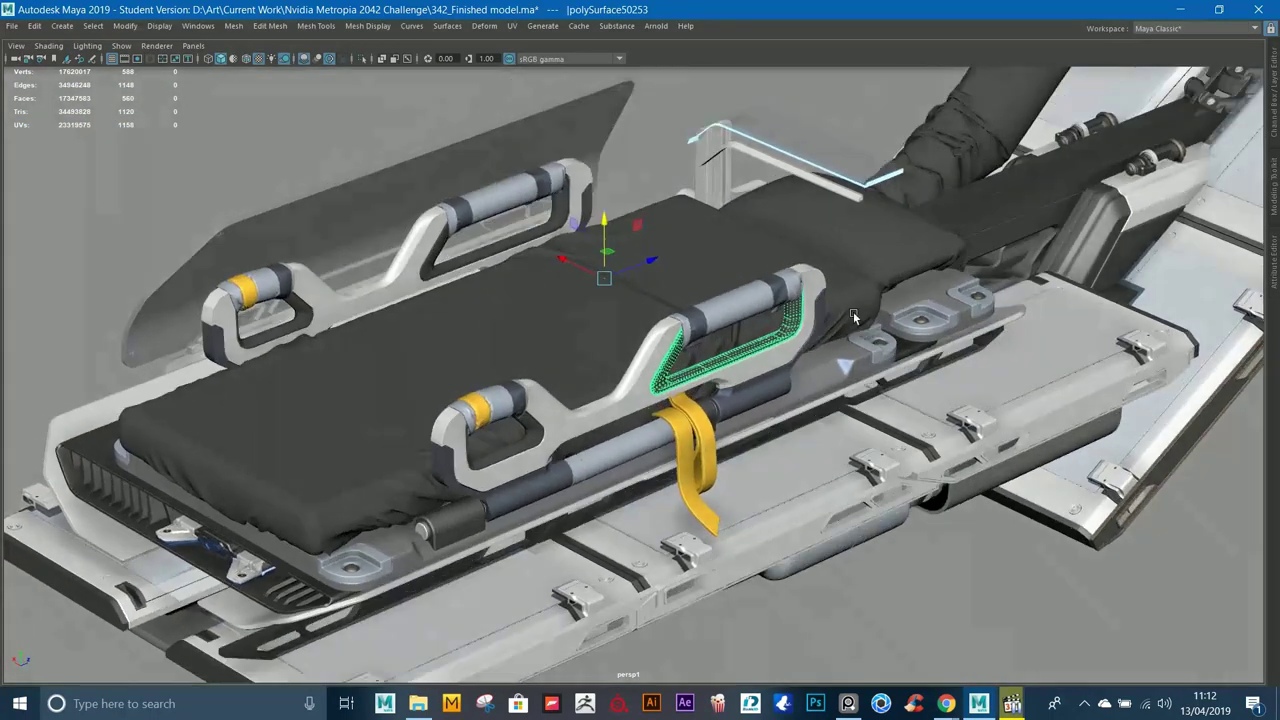
Step: Inspect the front fan wing's frame, glass panels and turbine beside the fuselage
{"action": "left_click", "coordinate": [1077, 426]}
{"action": "right_click_drag", "start_coordinate": [1077, 426], "coordinate": [900, 230], "text": "alt"}
{"action": "middle_click_drag", "start_coordinate": [900, 230], "coordinate": [560, 440], "text": "alt"}
{"action": "left_click_drag", "start_coordinate": [560, 441], "coordinate": [554, 402], "text": "alt"}
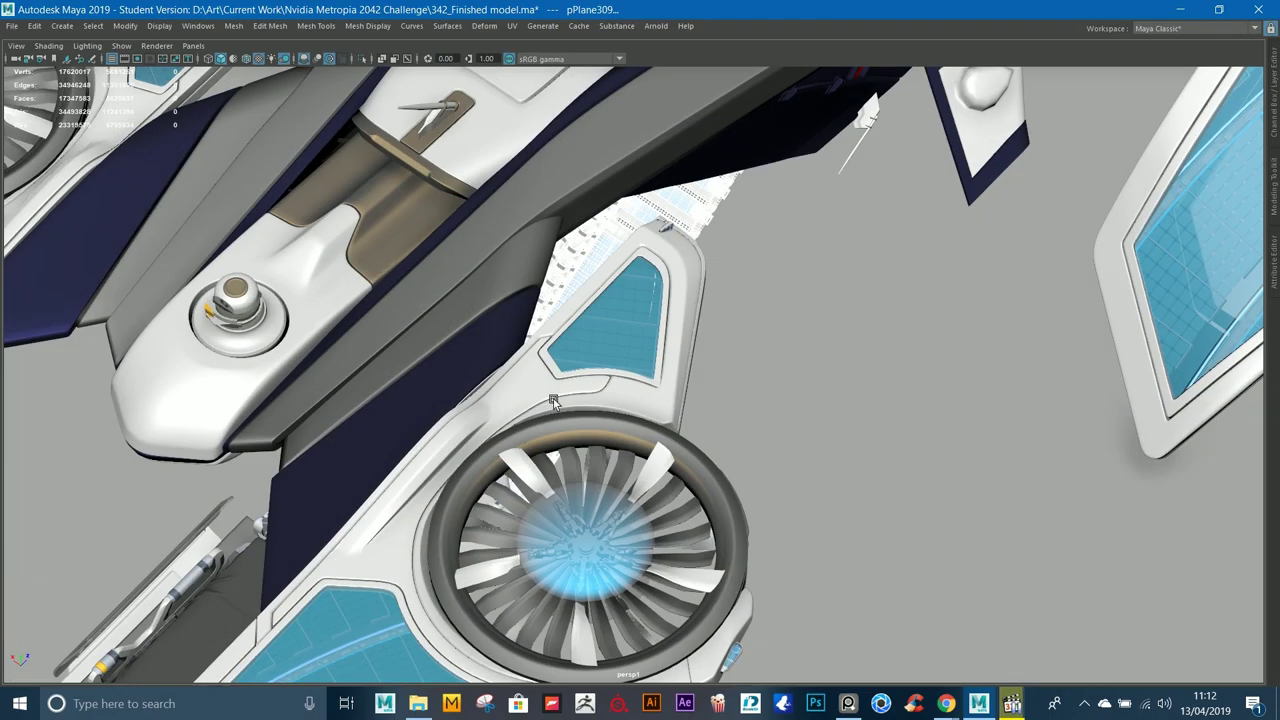
{"action": "left_click", "coordinate": [467, 409]}
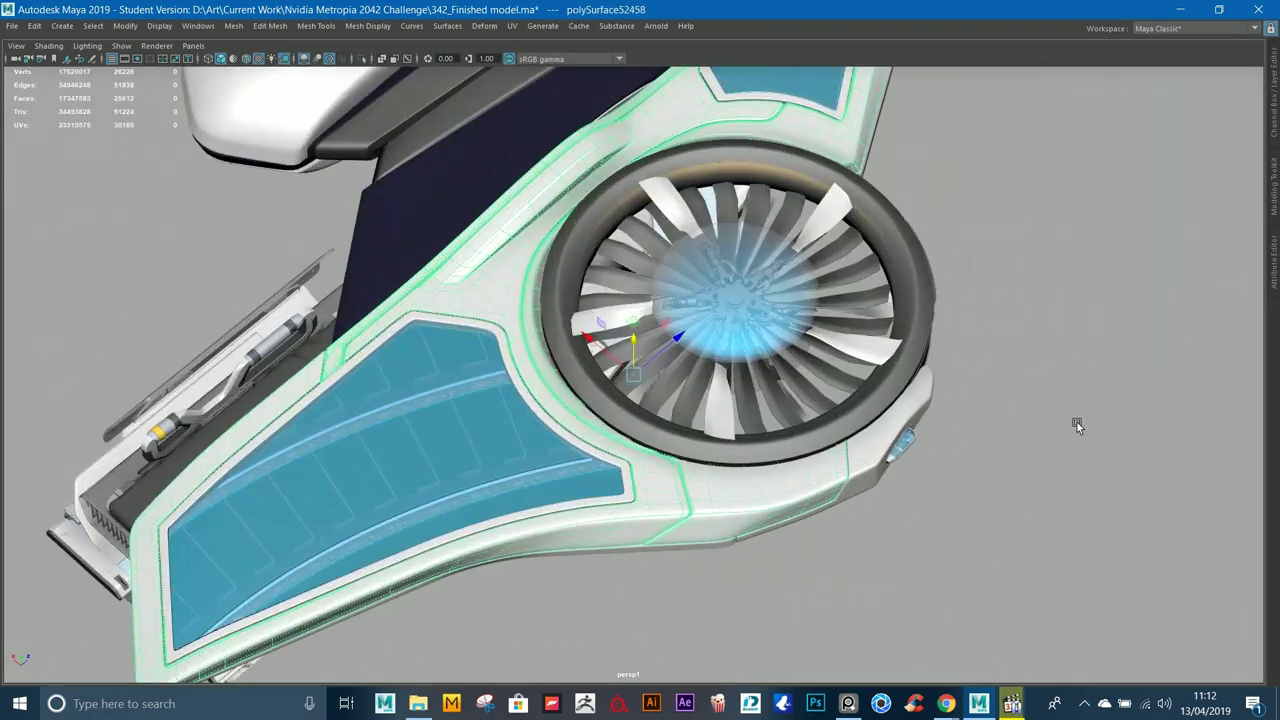
{"action": "left_click", "coordinate": [1085, 376]}
{"action": "left_click_drag", "start_coordinate": [766, 377], "coordinate": [1014, 331], "text": "alt"}
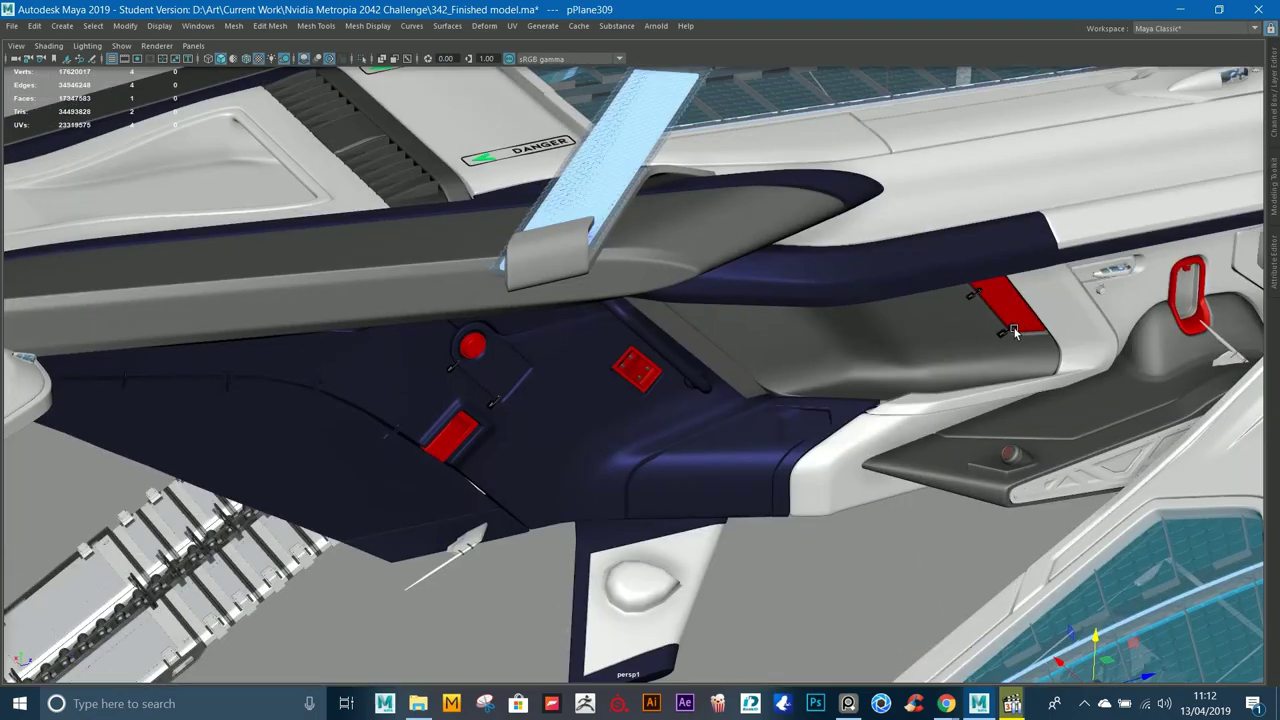
{"action": "right_click_drag", "start_coordinate": [1014, 331], "coordinate": [751, 298], "text": "alt"}
{"action": "middle_click_drag", "start_coordinate": [751, 298], "coordinate": [491, 318], "text": "alt"}
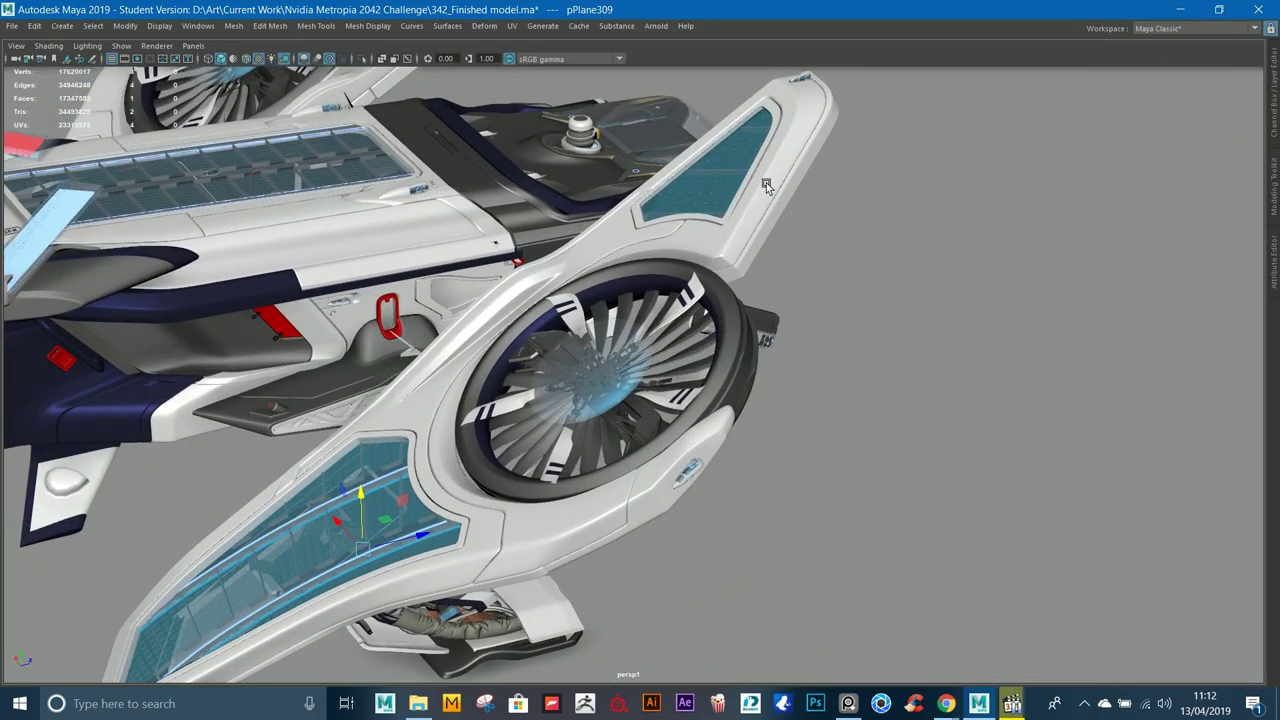
Step: Try selecting the front fan wing's frame and glass panel pieces one by one
{"action": "left_click", "coordinate": [766, 183]}
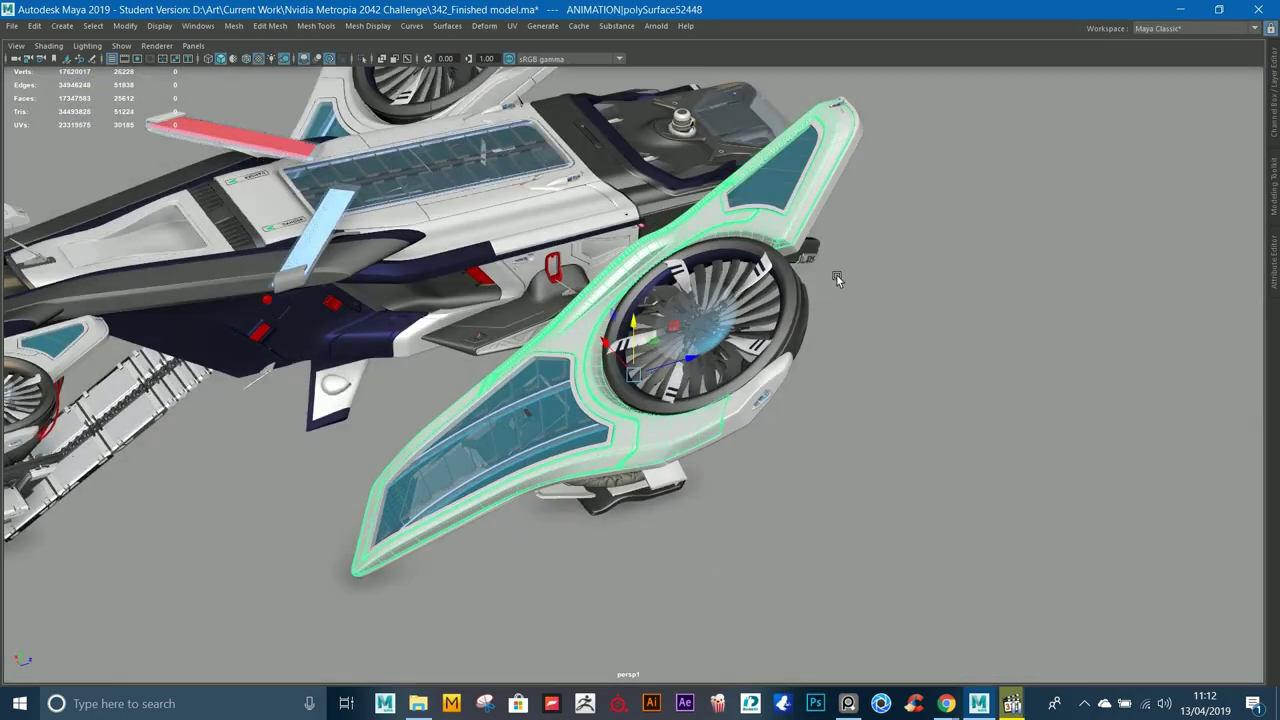
{"action": "left_click_drag", "start_coordinate": [749, 296], "coordinate": [700, 318], "text": "alt"}
{"action": "right_click_drag", "start_coordinate": [700, 318], "coordinate": [771, 329], "text": "alt"}
{"action": "left_click", "coordinate": [859, 245], "text": "shift"}
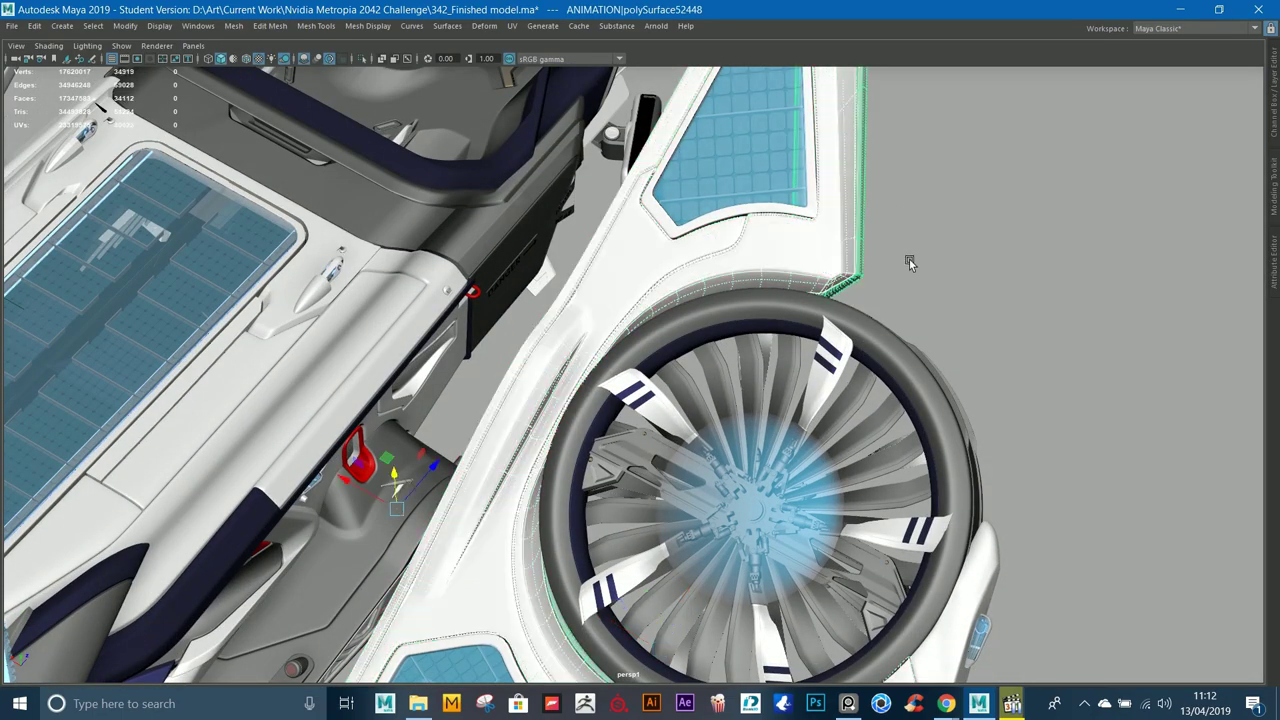
{"action": "left_click_drag", "start_coordinate": [909, 259], "coordinate": [827, 241], "text": "alt"}
{"action": "left_click", "coordinate": [753, 249], "text": "shift"}
{"action": "left_click_drag", "start_coordinate": [859, 330], "coordinate": [735, 366], "text": "alt"}
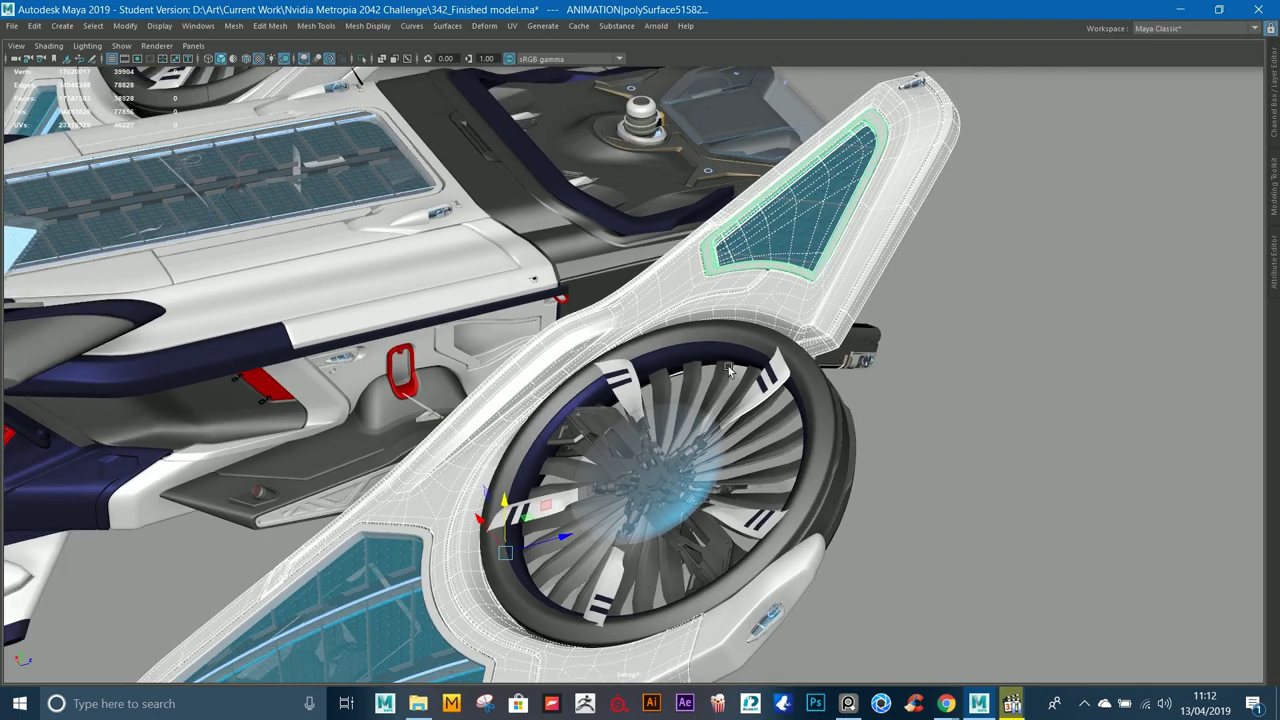
Step: Select all the pieces of one front fan wing together with a single area selection
{"action": "middle_click_drag", "start_coordinate": [735, 366], "coordinate": [900, 200], "text": "alt"}
{"action": "right_click_drag", "start_coordinate": [850, 230], "coordinate": [640, 225], "text": "alt"}
{"action": "left_click_drag", "start_coordinate": [640, 225], "coordinate": [585, 225], "text": "alt"}
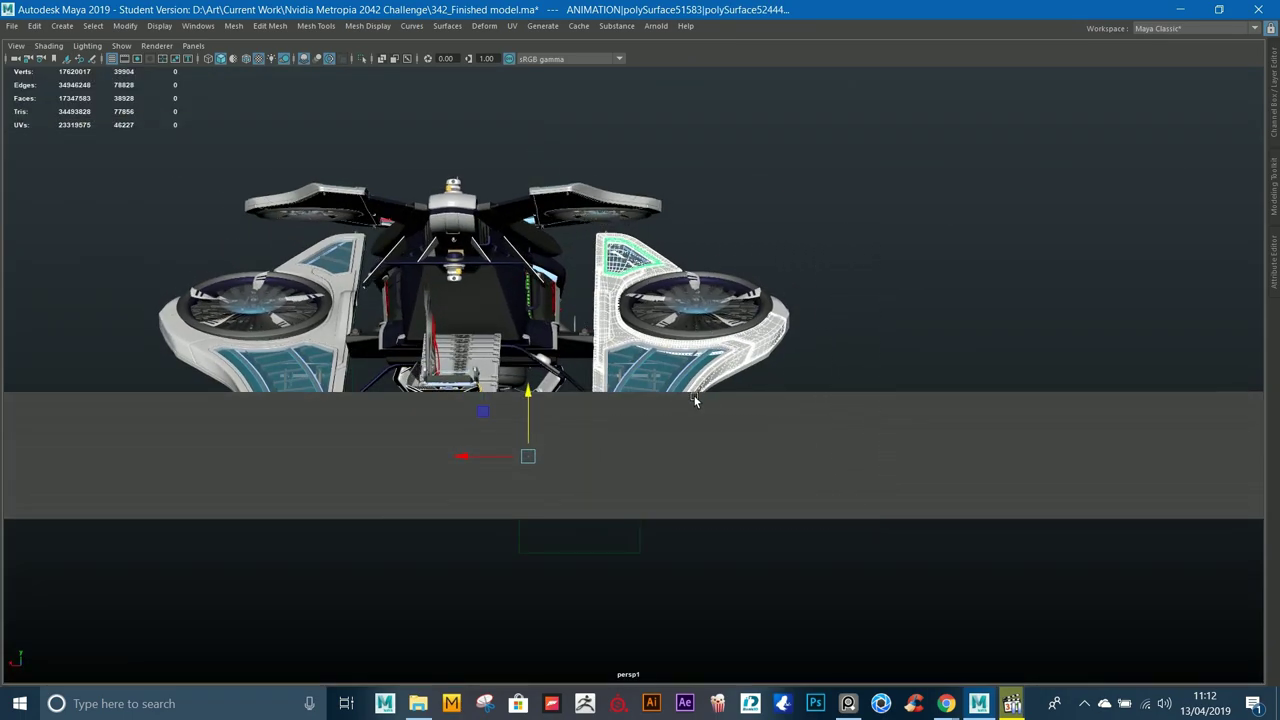
{"action": "left_click_drag", "start_coordinate": [840, 450], "coordinate": [640, 260]}
{"action": "left_click_drag", "start_coordinate": [694, 396], "coordinate": [650, 437], "text": "alt"}
{"action": "scroll", "coordinate": [766, 408], "scroll_direction": "up", "scroll_amount": 5}
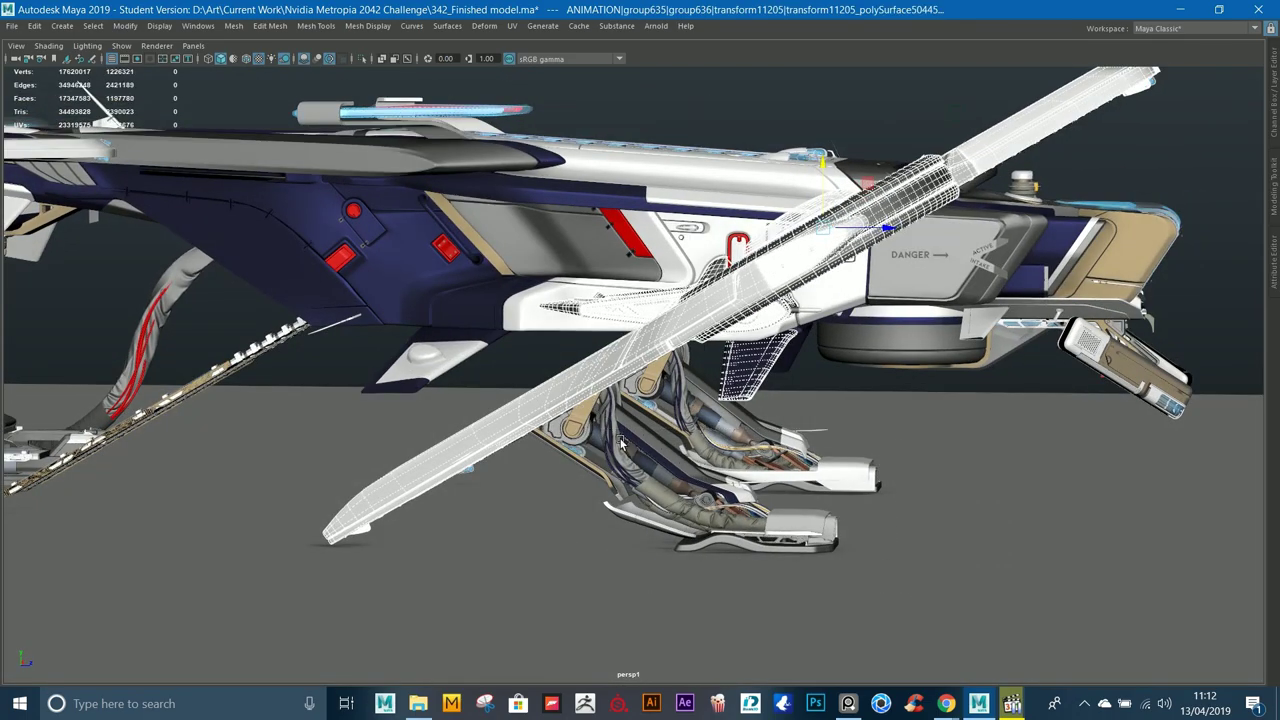
Step: Remove the extra non-wing objects from the selection and isolate the front fan wing
{"action": "left_click_drag", "start_coordinate": [621, 443], "coordinate": [958, 455], "text": "alt"}
{"action": "left_click", "coordinate": [862, 353], "text": "ctrl"}
{"action": "left_click_drag", "start_coordinate": [912, 390], "coordinate": [847, 393], "text": "alt"}
{"action": "scroll", "coordinate": [847, 393], "scroll_direction": "up", "scroll_amount": 4}
{"action": "left_click_drag", "start_coordinate": [1028, 475], "coordinate": [1030, 478], "text": "ctrl"}
{"action": "key", "text": "f"}
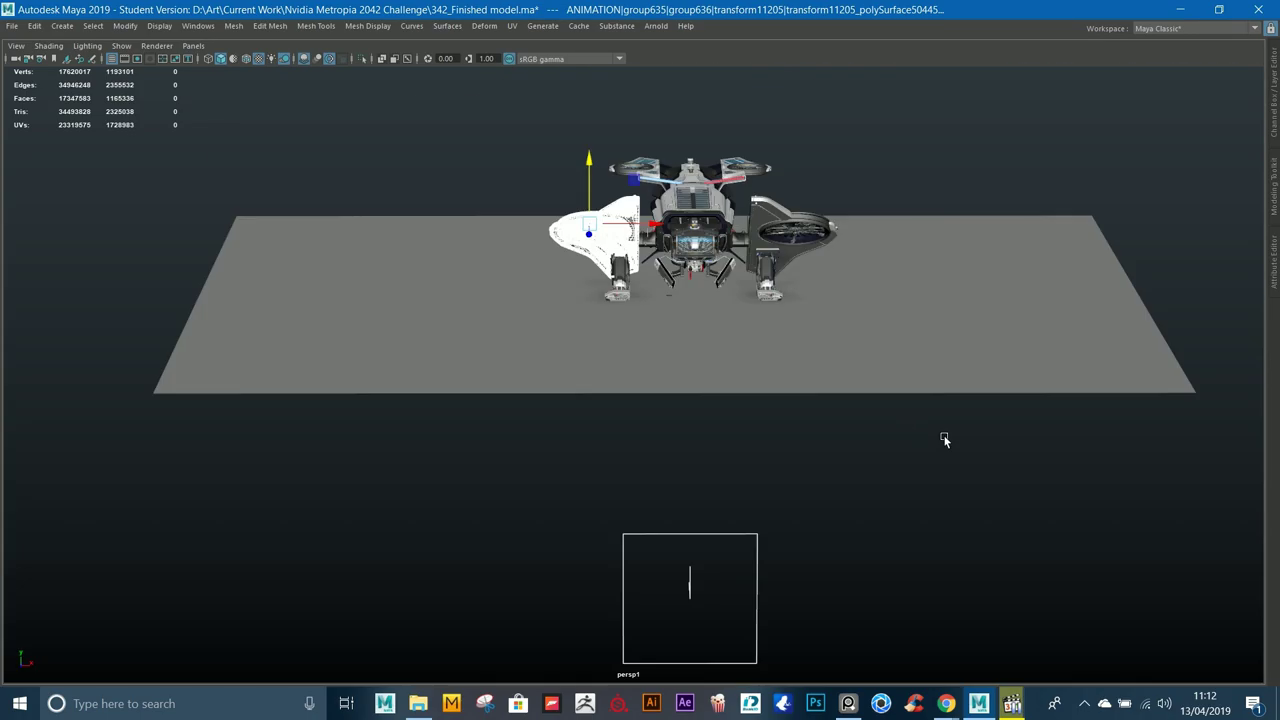
{"action": "left_click_drag", "start_coordinate": [946, 440], "coordinate": [772, 348], "text": "alt"}
{"action": "left_click_drag", "start_coordinate": [831, 251], "coordinate": [1214, 518], "text": "ctrl"}
{"action": "key", "text": "f"}
{"action": "left_click_drag", "start_coordinate": [677, 422], "coordinate": [768, 457], "text": "alt"}
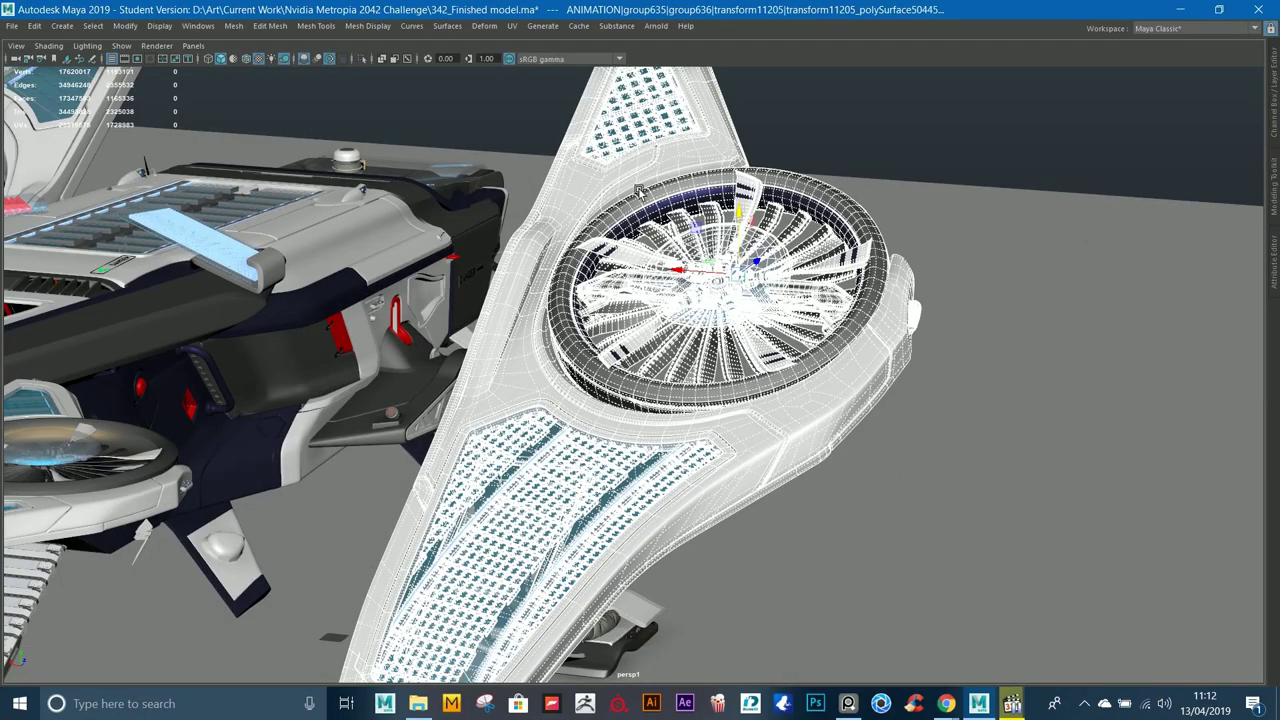
{"action": "left_click", "coordinate": [364, 59]}
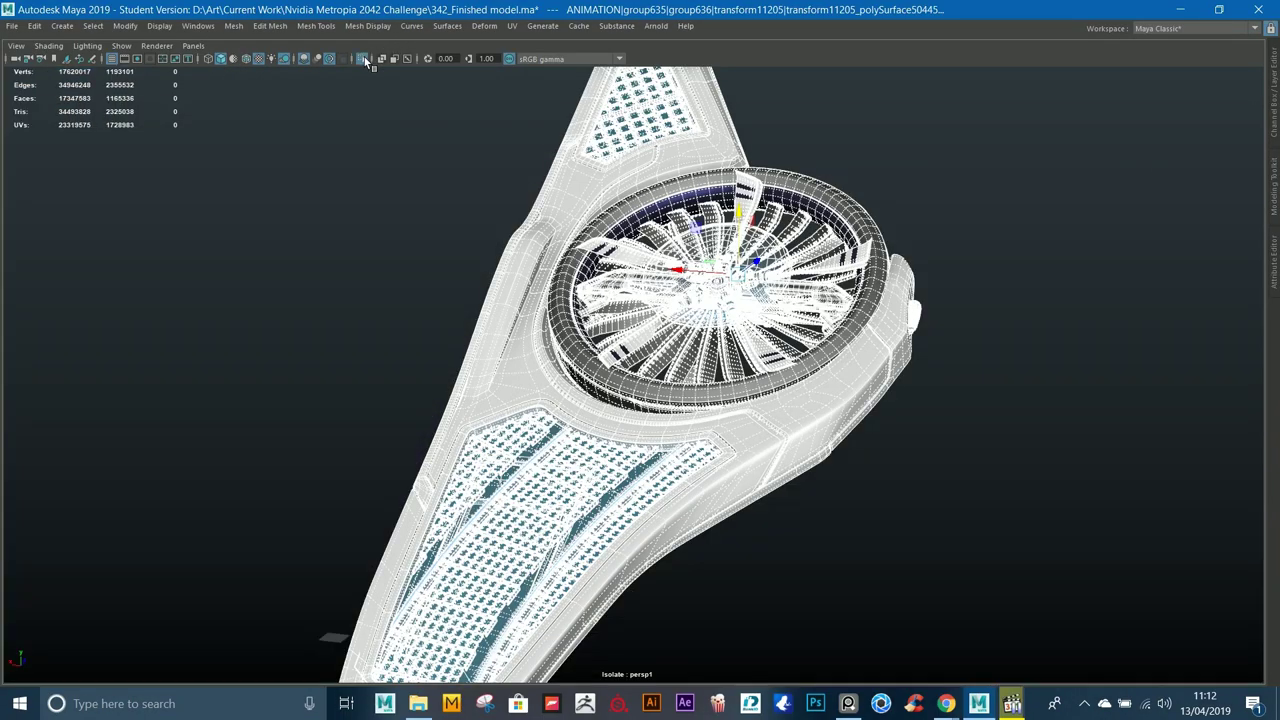
Step: Hide the complete fan assembly inside the isolated wing and bring back the full interface
{"action": "left_click_drag", "start_coordinate": [957, 151], "coordinate": [686, 210], "text": "alt"}
{"action": "left_click", "coordinate": [909, 170]}
{"action": "left_click_drag", "start_coordinate": [690, 266], "coordinate": [824, 199], "text": "alt"}
{"action": "middle_click_drag", "start_coordinate": [630, 137], "coordinate": [577, 273], "text": "alt"}
{"action": "scroll", "coordinate": [577, 273], "scroll_direction": "up", "scroll_amount": 3}
{"action": "left_click_drag", "start_coordinate": [748, 484], "coordinate": [747, 469]}
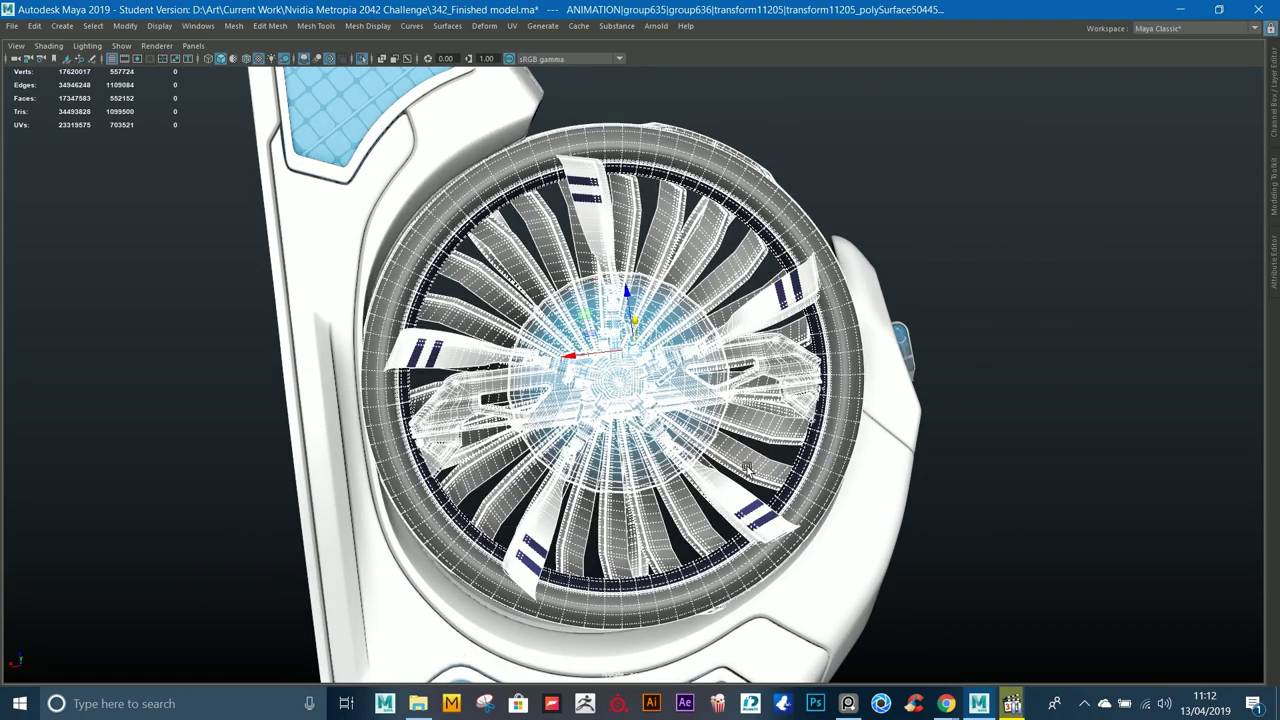
{"action": "key", "text": "ctrl+h"}
{"action": "left_click", "coordinate": [682, 262]}
{"action": "key", "text": "ctrl+space"}
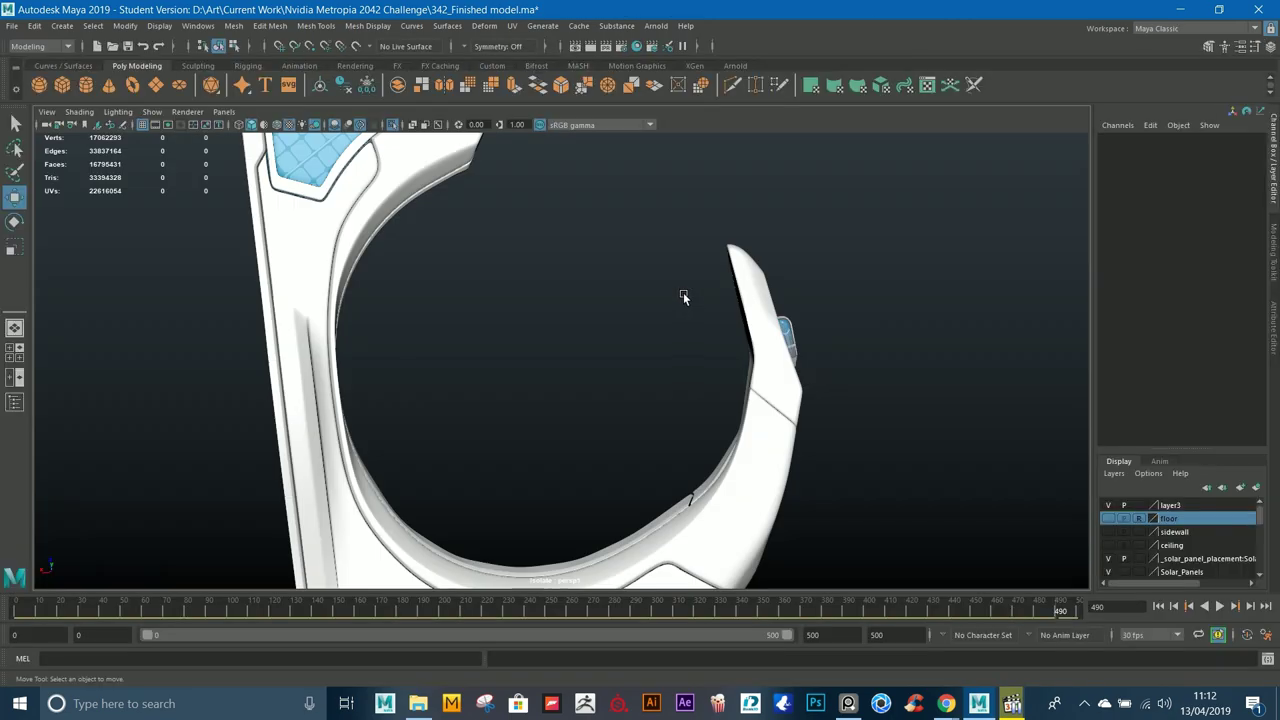
Step: Examine the isolated wing's frame, underside window and tips from all sides in an enlarged viewport
{"action": "key", "text": "ctrl+space"}
{"action": "right_click_drag", "start_coordinate": [682, 295], "coordinate": [516, 243], "text": "alt"}
{"action": "left_click_drag", "start_coordinate": [516, 241], "coordinate": [755, 257], "text": "alt"}
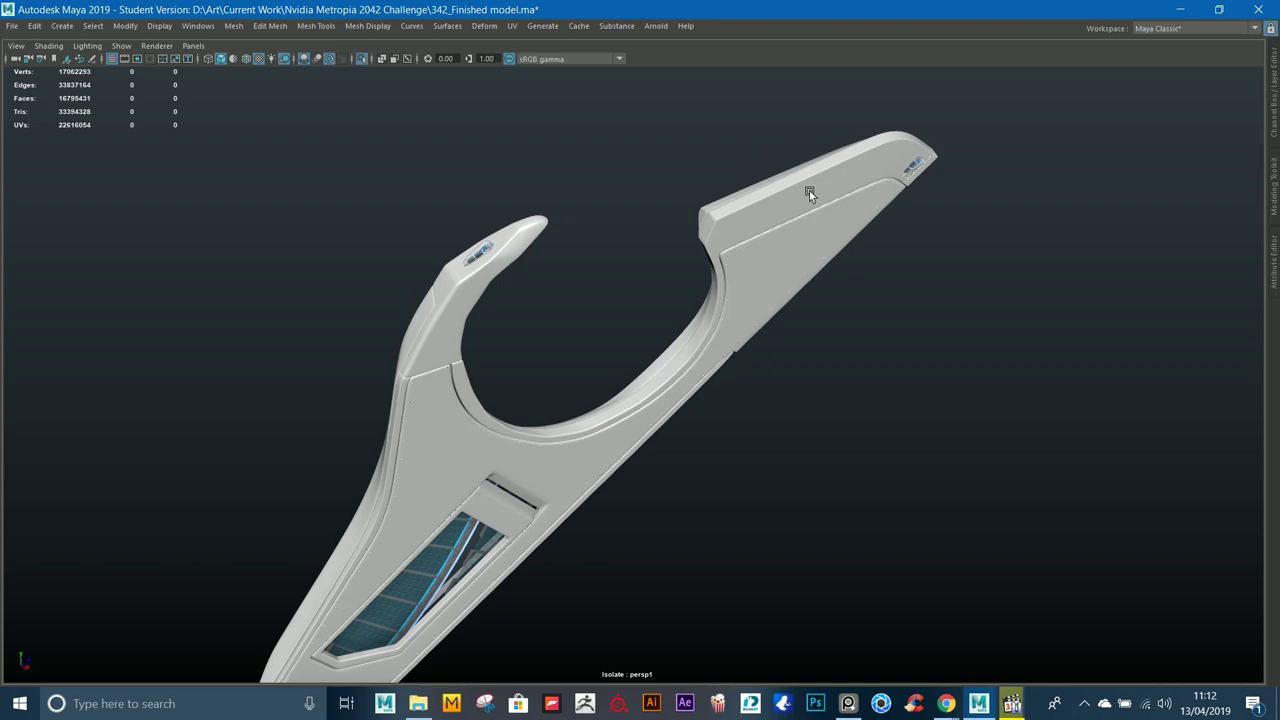
{"action": "left_click_drag", "start_coordinate": [872, 228], "coordinate": [711, 178], "text": "alt"}
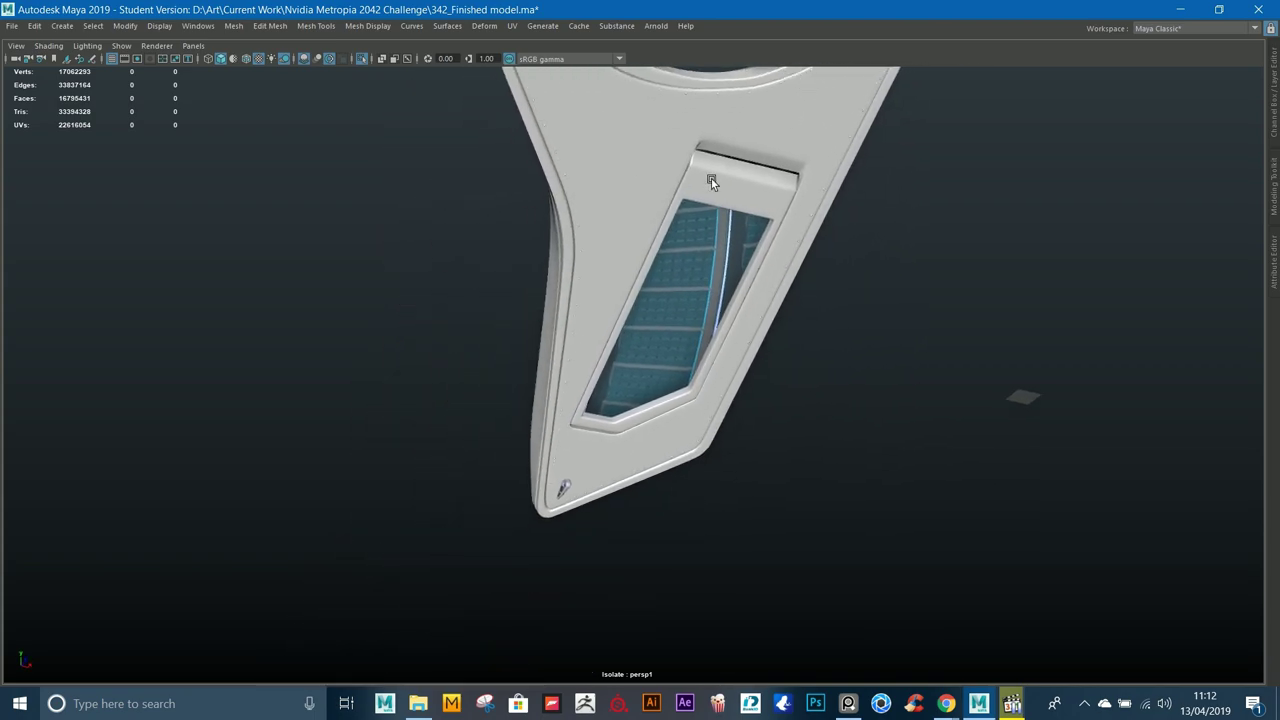
{"action": "left_click", "coordinate": [695, 143]}
{"action": "middle_click_drag", "start_coordinate": [695, 143], "coordinate": [631, 263], "text": "alt"}
{"action": "left_click", "coordinate": [985, 232]}
{"action": "right_click_drag", "start_coordinate": [966, 186], "coordinate": [830, 200], "text": "alt"}
{"action": "left_click_drag", "start_coordinate": [830, 200], "coordinate": [700, 205], "text": "alt"}
{"action": "middle_click_drag", "start_coordinate": [775, 155], "coordinate": [753, 225], "text": "alt"}
{"action": "left_click_drag", "start_coordinate": [753, 225], "coordinate": [890, 150], "text": "alt"}
{"action": "middle_click_drag", "start_coordinate": [890, 150], "coordinate": [699, 246], "text": "alt"}
{"action": "right_click_drag", "start_coordinate": [699, 246], "coordinate": [860, 385], "text": "alt"}
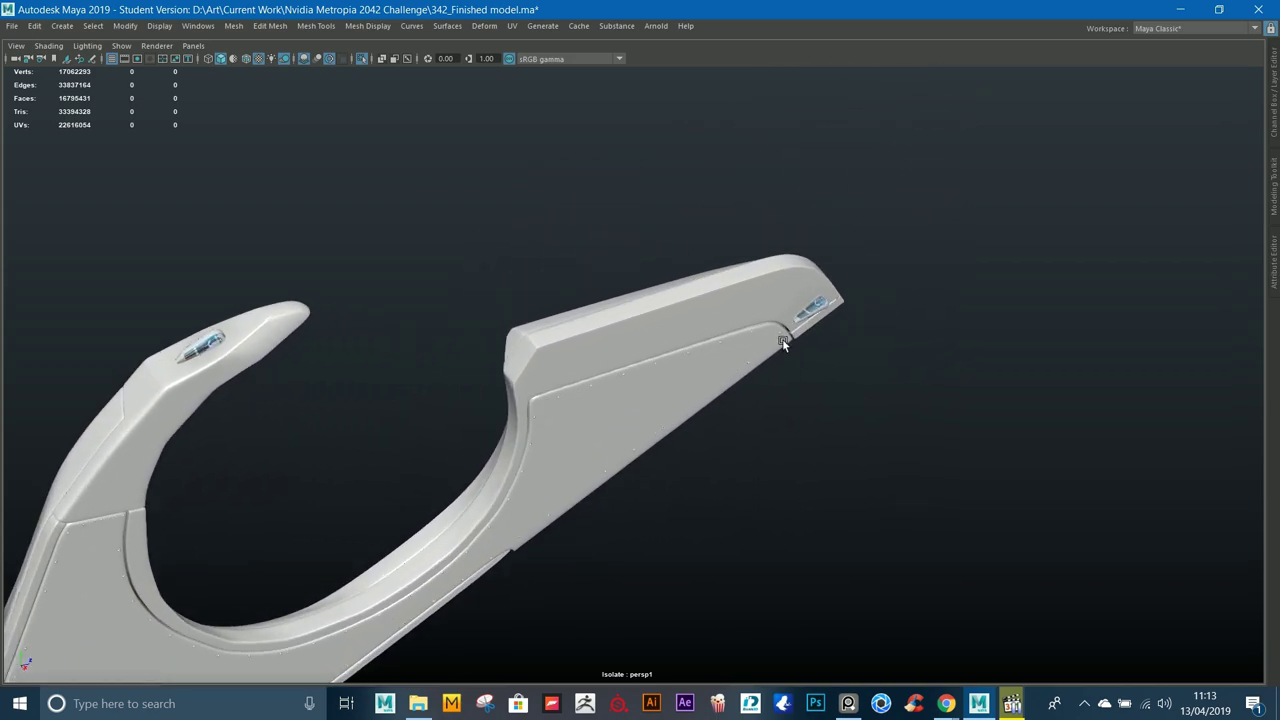
{"action": "left_click_drag", "start_coordinate": [637, 354], "coordinate": [881, 109], "text": "alt"}
{"action": "left_click_drag", "start_coordinate": [325, 484], "coordinate": [710, 285], "text": "alt"}
{"action": "middle_click_drag", "start_coordinate": [710, 285], "coordinate": [761, 315], "text": "alt"}
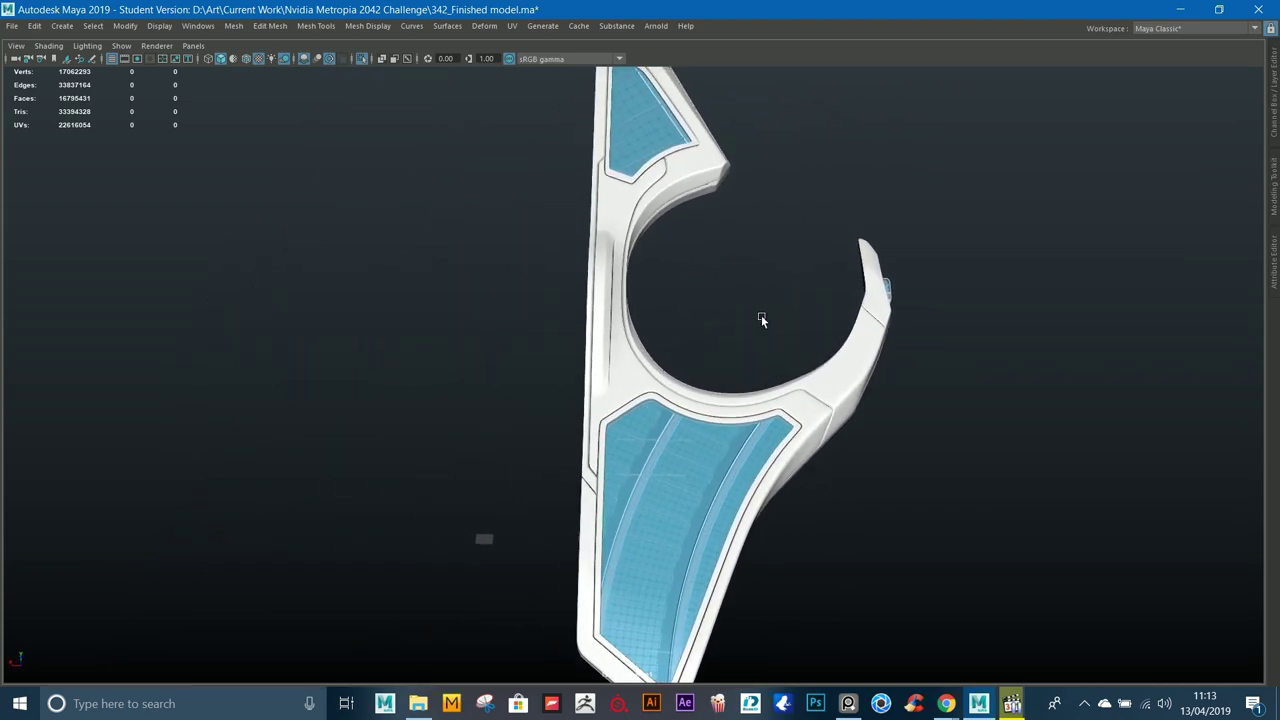
Step: Inspect the wing frame and the large glass cover up close by selecting each in turn, and clear the selection
{"action": "right_click_drag", "start_coordinate": [761, 315], "coordinate": [847, 357], "text": "alt"}
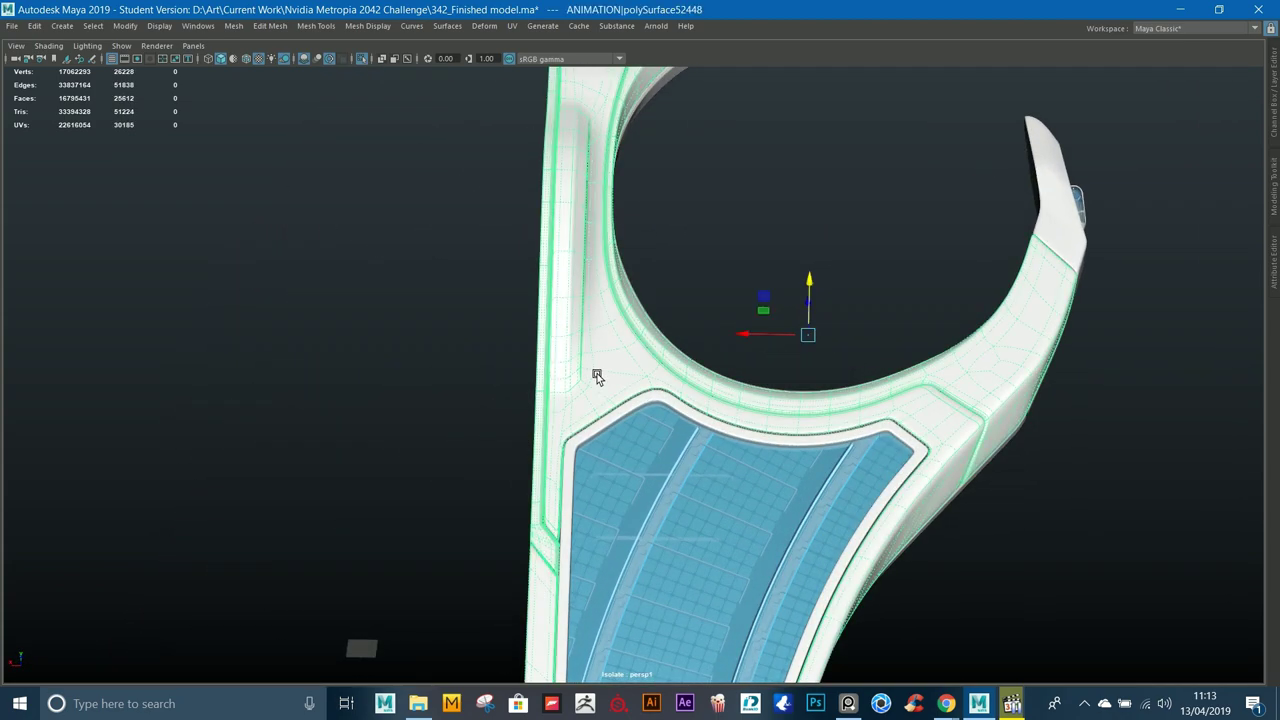
{"action": "left_click_drag", "start_coordinate": [651, 371], "coordinate": [794, 356], "text": "alt"}
{"action": "left_click", "coordinate": [794, 356]}
{"action": "middle_click_drag", "start_coordinate": [794, 356], "coordinate": [833, 150], "text": "alt"}
{"action": "right_click_drag", "start_coordinate": [833, 150], "coordinate": [788, 290], "text": "alt"}
{"action": "left_click", "coordinate": [627, 304]}
{"action": "left_click_drag", "start_coordinate": [788, 290], "coordinate": [683, 285], "text": "alt"}
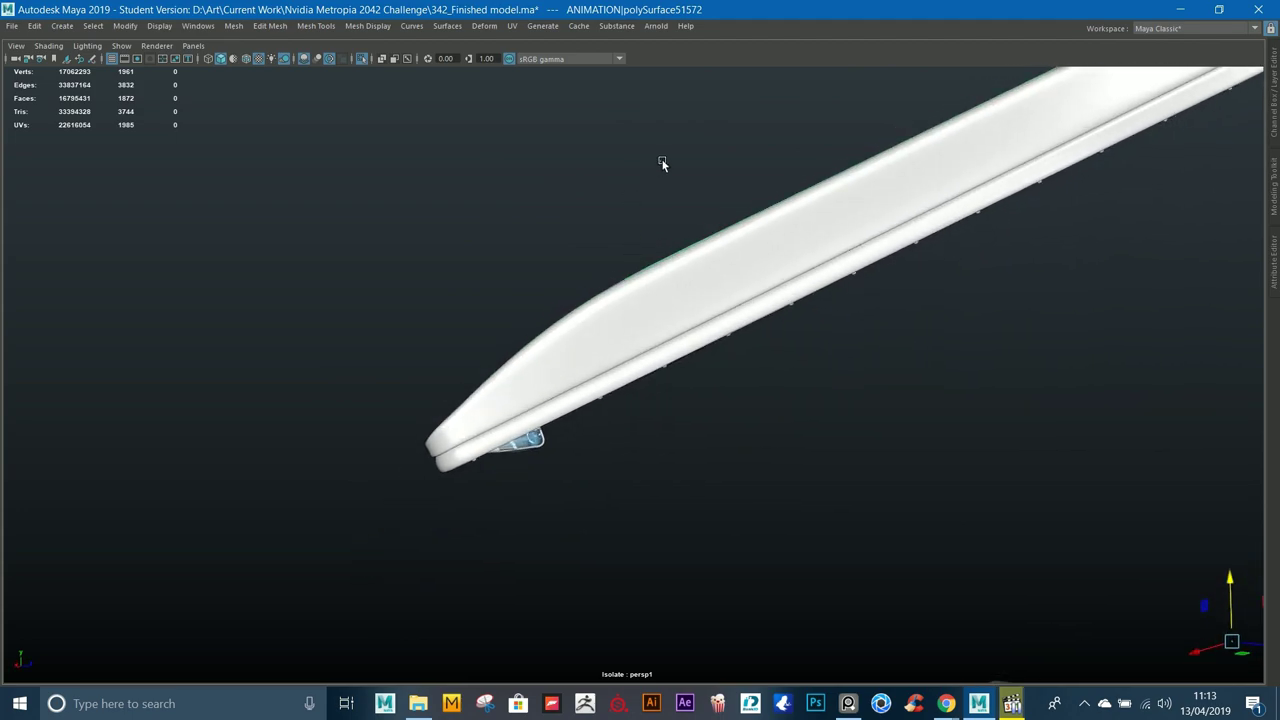
{"action": "left_click", "coordinate": [662, 163]}
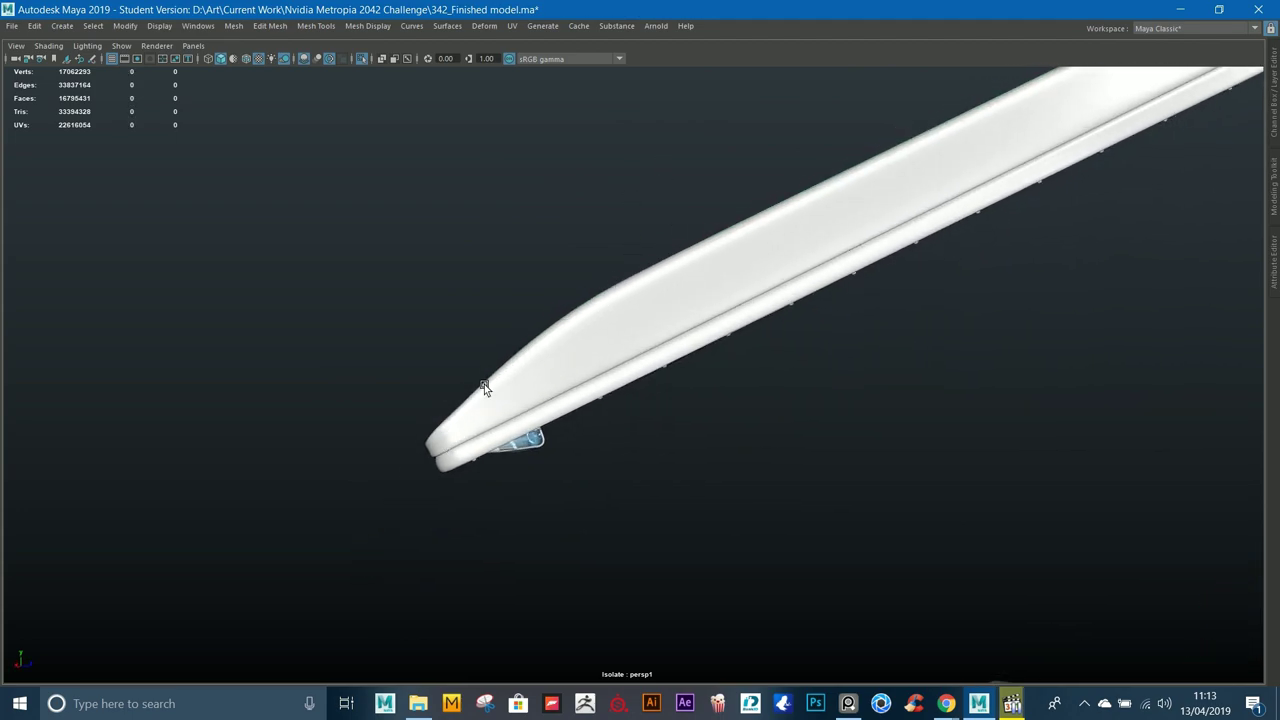
Step: Isolate the wing's large glass cover to examine it alone, and undo back to the whole wing with the cover selected
{"action": "left_click_drag", "start_coordinate": [727, 248], "coordinate": [456, 142], "text": "alt"}
{"action": "left_click", "coordinate": [840, 306]}
{"action": "double_click", "coordinate": [361, 59]}
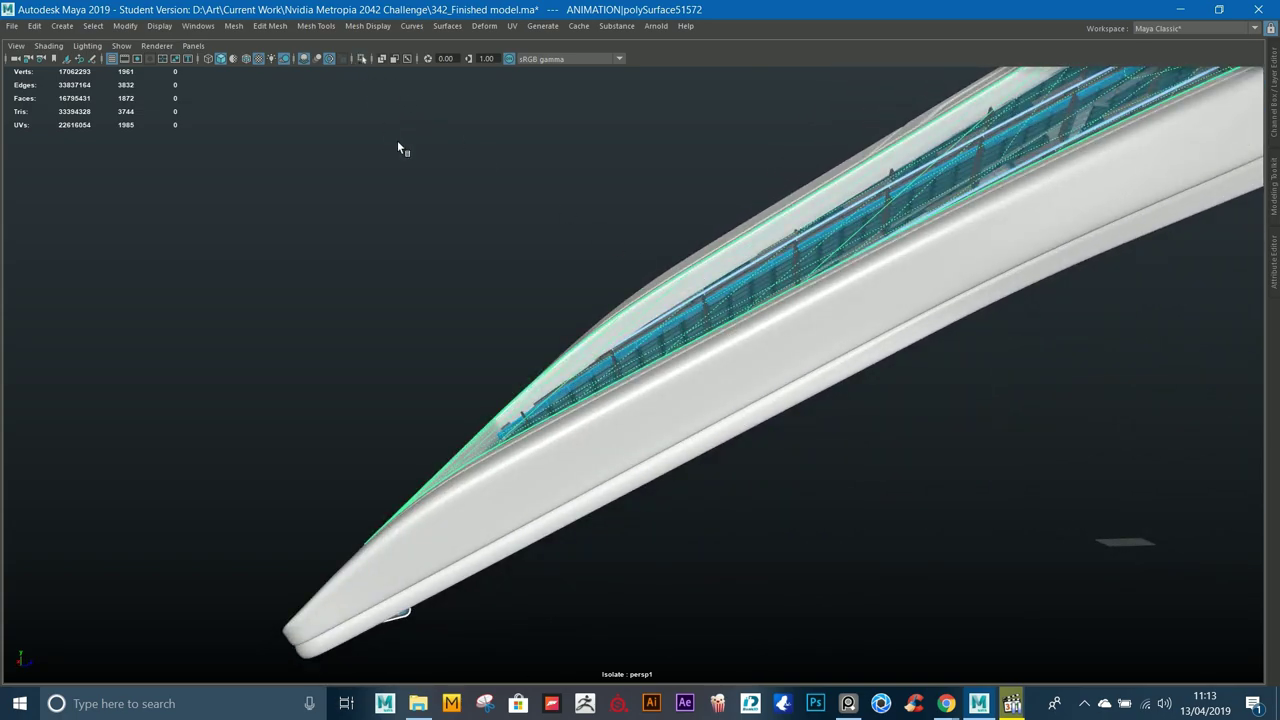
{"action": "left_click", "coordinate": [514, 215]}
{"action": "left_click_drag", "start_coordinate": [514, 215], "coordinate": [736, 341], "text": "alt"}
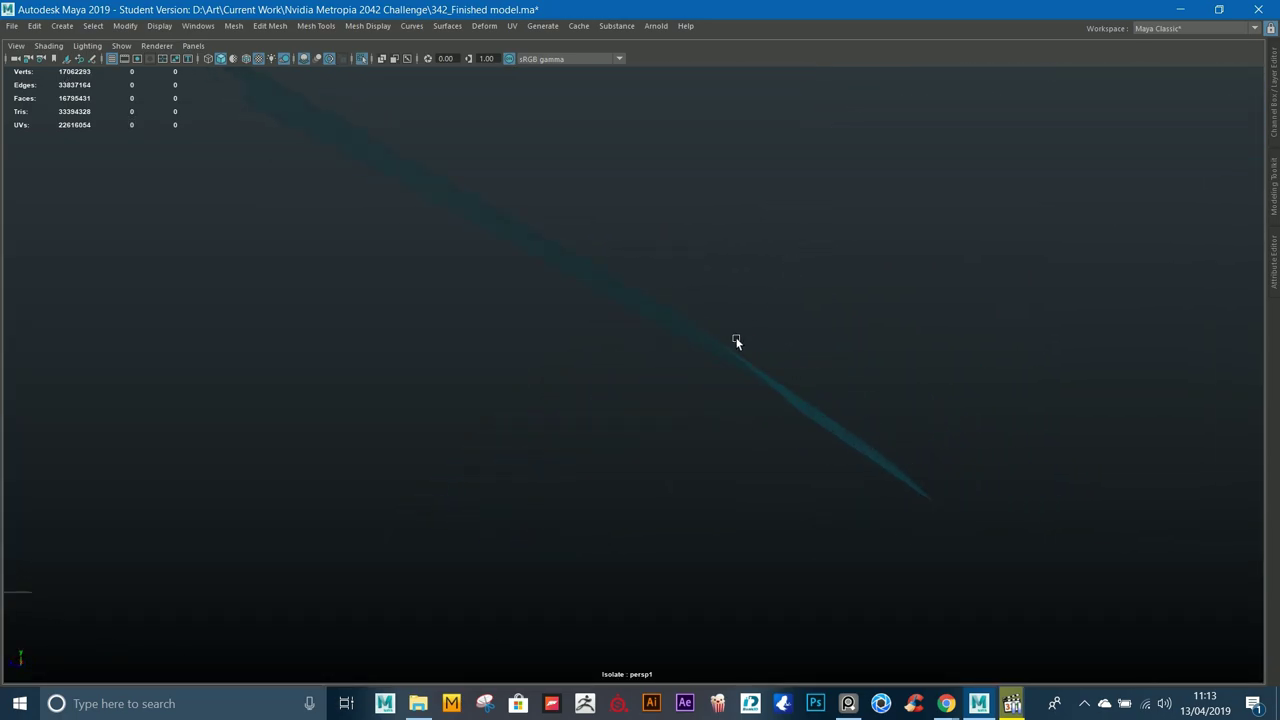
{"action": "left_click", "coordinate": [923, 282]}
{"action": "left_click_drag", "start_coordinate": [768, 391], "coordinate": [841, 295], "text": "alt"}
{"action": "key", "text": "ctrl+z"}
{"action": "key", "text": "ctrl+z"}
{"action": "key", "text": "ctrl+z"}
{"action": "key", "text": "ctrl+z"}
{"action": "scroll", "coordinate": [682, 267], "scroll_direction": "down", "scroll_amount": 3}
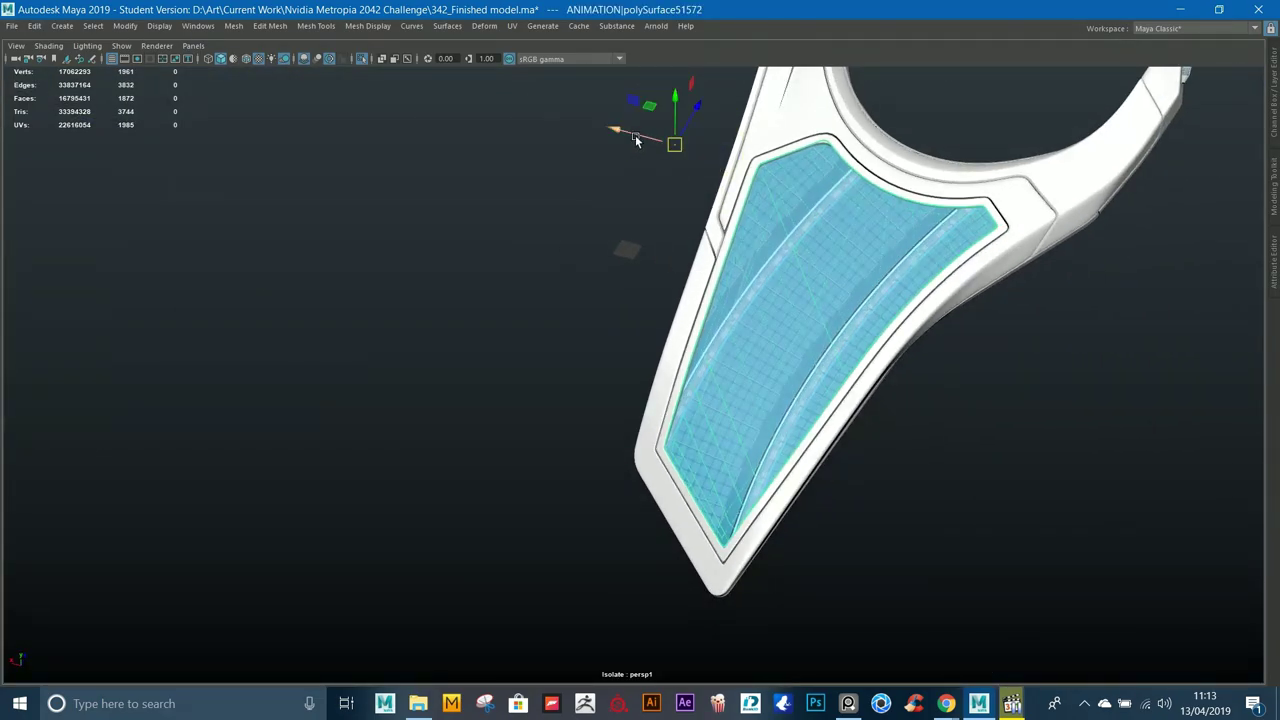
Step: Try moving the glass cover away from the wing frame along one axis, and undo the move
{"action": "left_click_drag", "start_coordinate": [636, 140], "coordinate": [422, 78]}
{"action": "left_click_drag", "start_coordinate": [422, 78], "coordinate": [897, 268], "text": "alt"}
{"action": "left_click", "coordinate": [768, 311]}
{"action": "key", "text": "ctrl+z"}
{"action": "key", "text": "ctrl+z"}
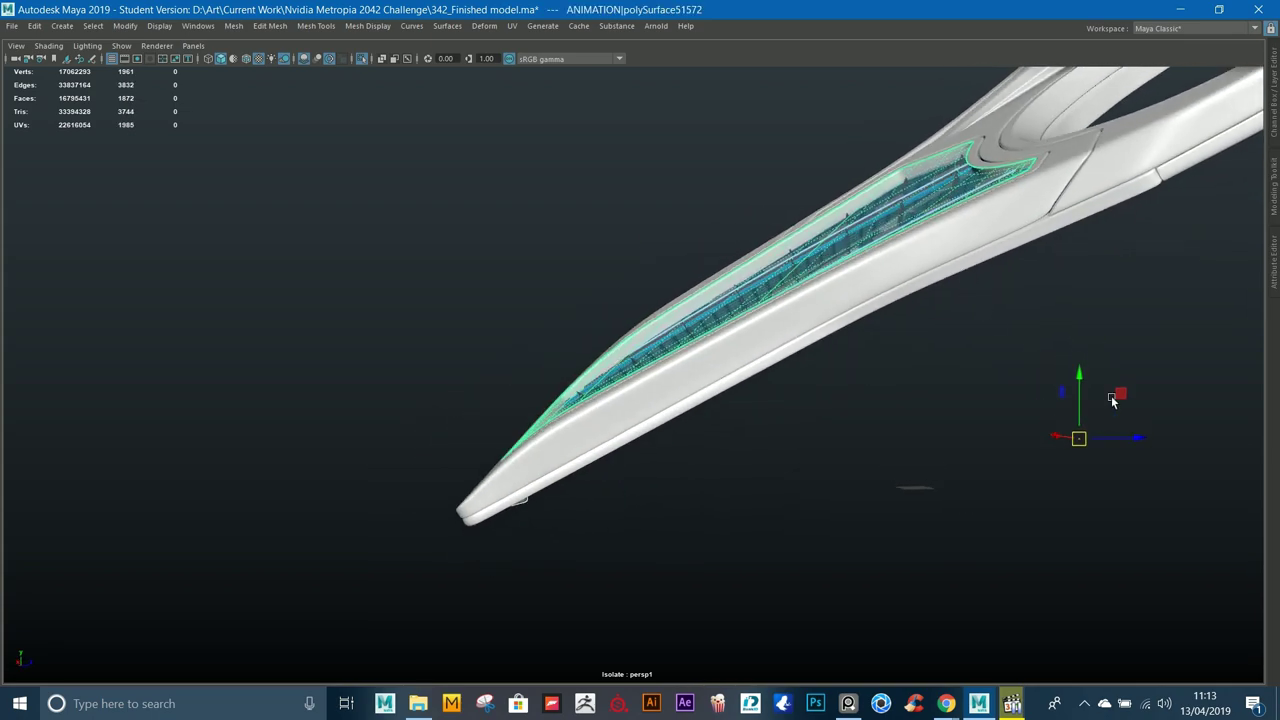
Step: Move the glass cover and the solar panel assembly out of the wing frame to form an exploded view
{"action": "left_click_drag", "start_coordinate": [1118, 395], "coordinate": [1047, 335]}
{"action": "left_click_drag", "start_coordinate": [777, 285], "coordinate": [865, 289], "text": "alt"}
{"action": "left_click", "coordinate": [928, 305]}
{"action": "left_click_drag", "start_coordinate": [785, 255], "coordinate": [740, 212]}
{"action": "left_click", "coordinate": [414, 167]}
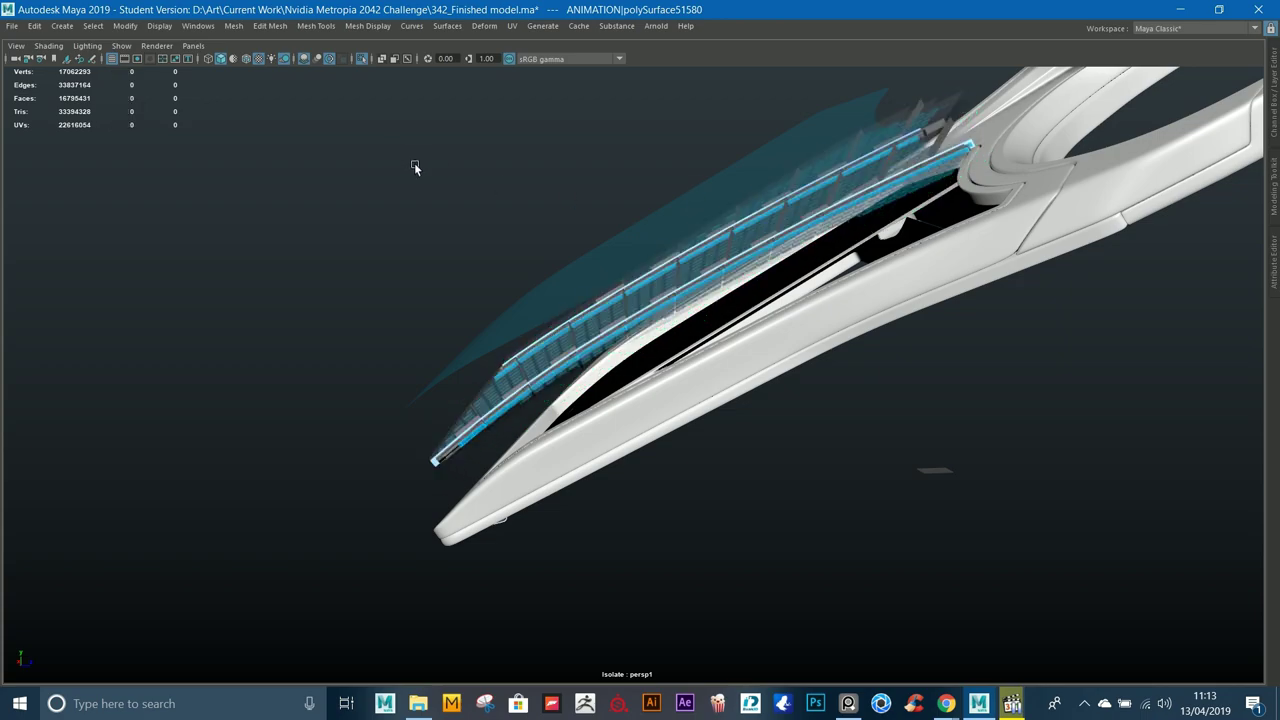
Step: Examine the separated glass cover and solar panel layers and the opening in the frame, selecting the solar panel assembly for a closer look
{"action": "left_click_drag", "start_coordinate": [414, 167], "coordinate": [408, 149], "text": "alt"}
{"action": "left_click", "coordinate": [518, 325]}
{"action": "left_click_drag", "start_coordinate": [523, 323], "coordinate": [662, 408], "text": "alt"}
{"action": "left_click", "coordinate": [603, 349]}
{"action": "left_click", "coordinate": [580, 370]}
{"action": "left_click", "coordinate": [893, 261]}
{"action": "left_click_drag", "start_coordinate": [470, 325], "coordinate": [554, 365], "text": "alt"}
{"action": "left_click", "coordinate": [439, 387]}
{"action": "right_click_drag", "start_coordinate": [554, 365], "coordinate": [662, 420], "text": "alt"}
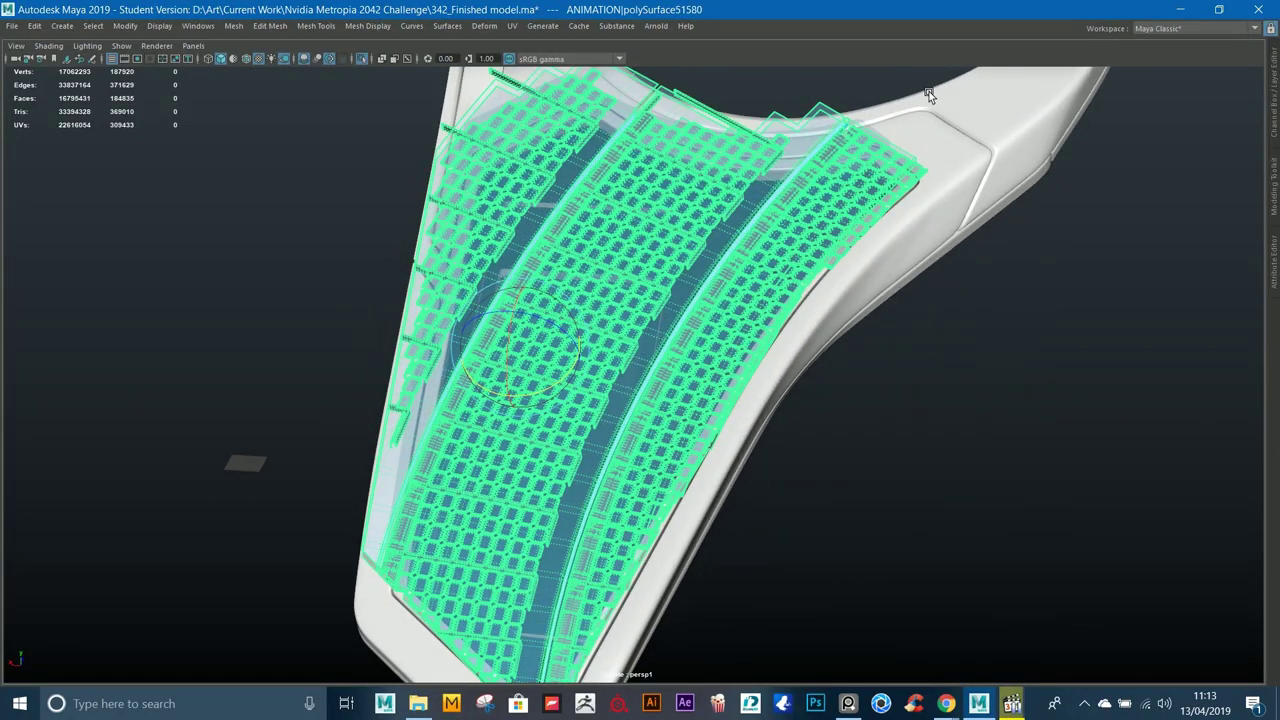
{"action": "left_click_drag", "start_coordinate": [930, 94], "coordinate": [737, 276], "text": "alt"}
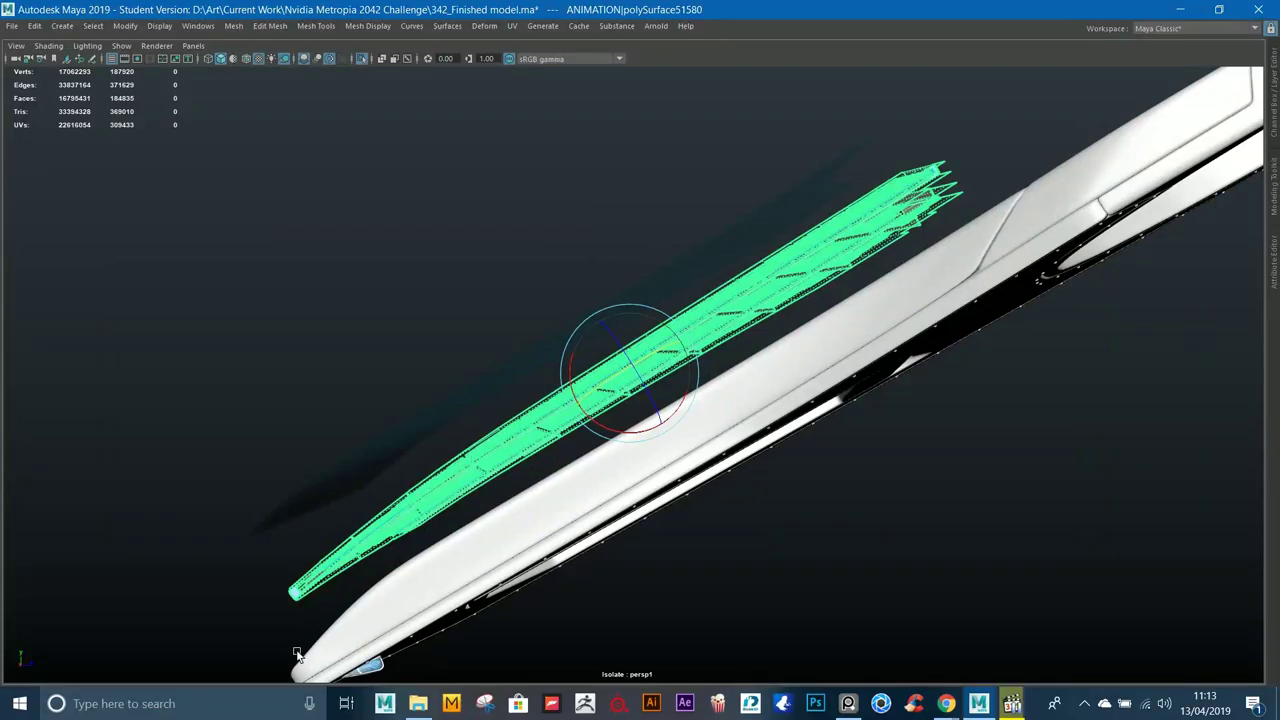
{"action": "left_click_drag", "start_coordinate": [297, 655], "coordinate": [498, 506], "text": "alt"}
{"action": "left_click", "coordinate": [487, 294]}
{"action": "left_click_drag", "start_coordinate": [487, 294], "coordinate": [486, 405], "text": "alt"}
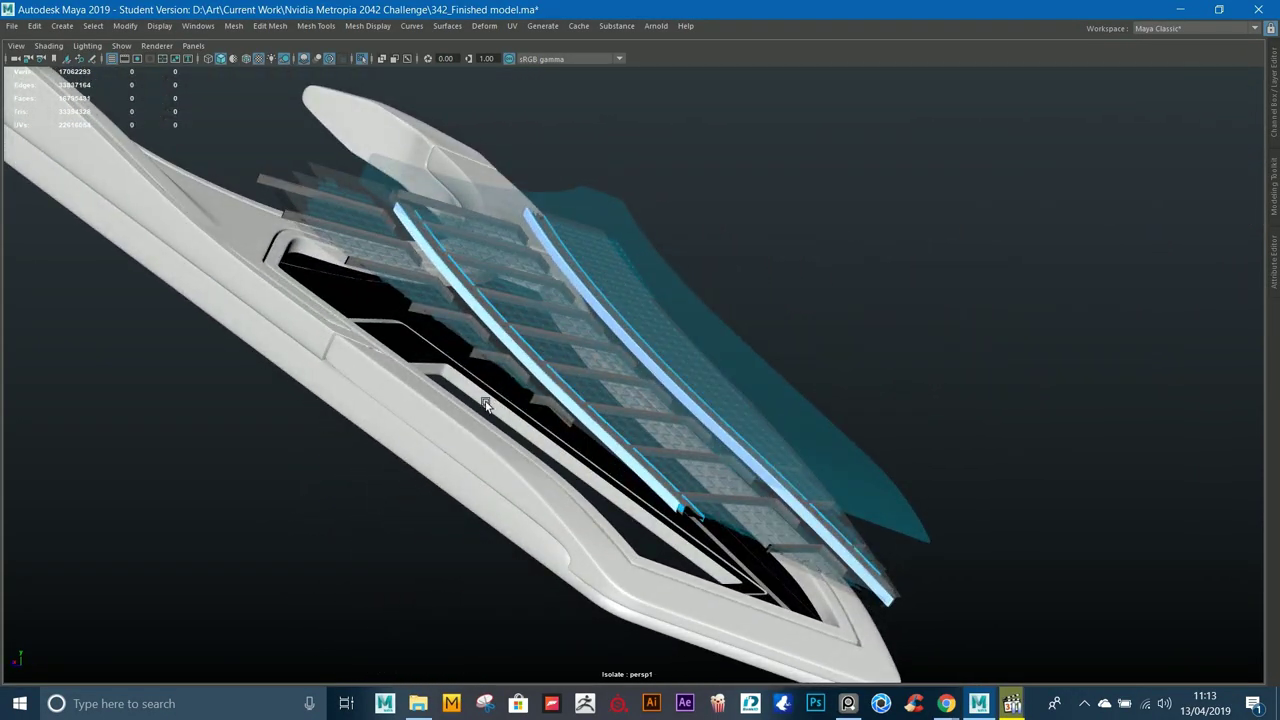
Step: Isolate the solar panel assembly and examine its cells, ribs and strips up close
{"action": "left_click", "coordinate": [486, 404]}
{"action": "key", "text": "f"}
{"action": "left_click", "coordinate": [364, 60]}
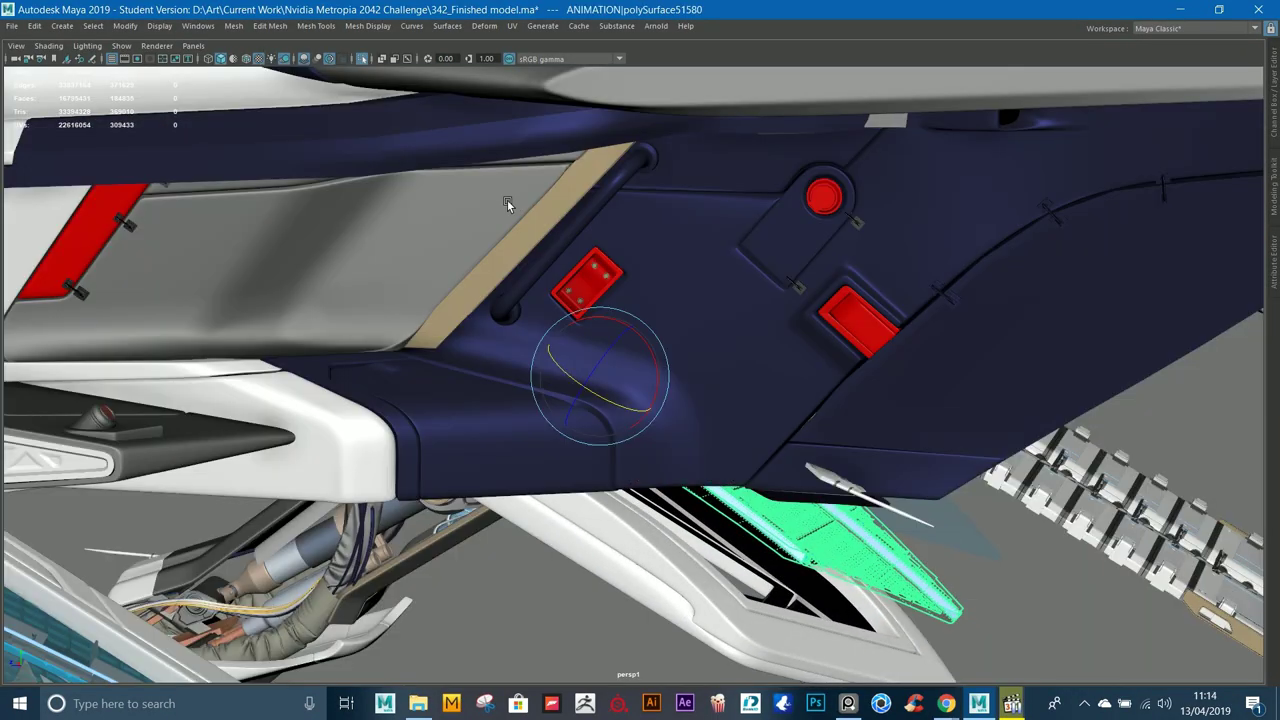
{"action": "left_click_drag", "start_coordinate": [508, 200], "coordinate": [857, 417], "text": "alt"}
{"action": "right_click_drag", "start_coordinate": [857, 417], "coordinate": [990, 388], "text": "alt"}
{"action": "left_click_drag", "start_coordinate": [990, 388], "coordinate": [877, 363], "text": "alt"}
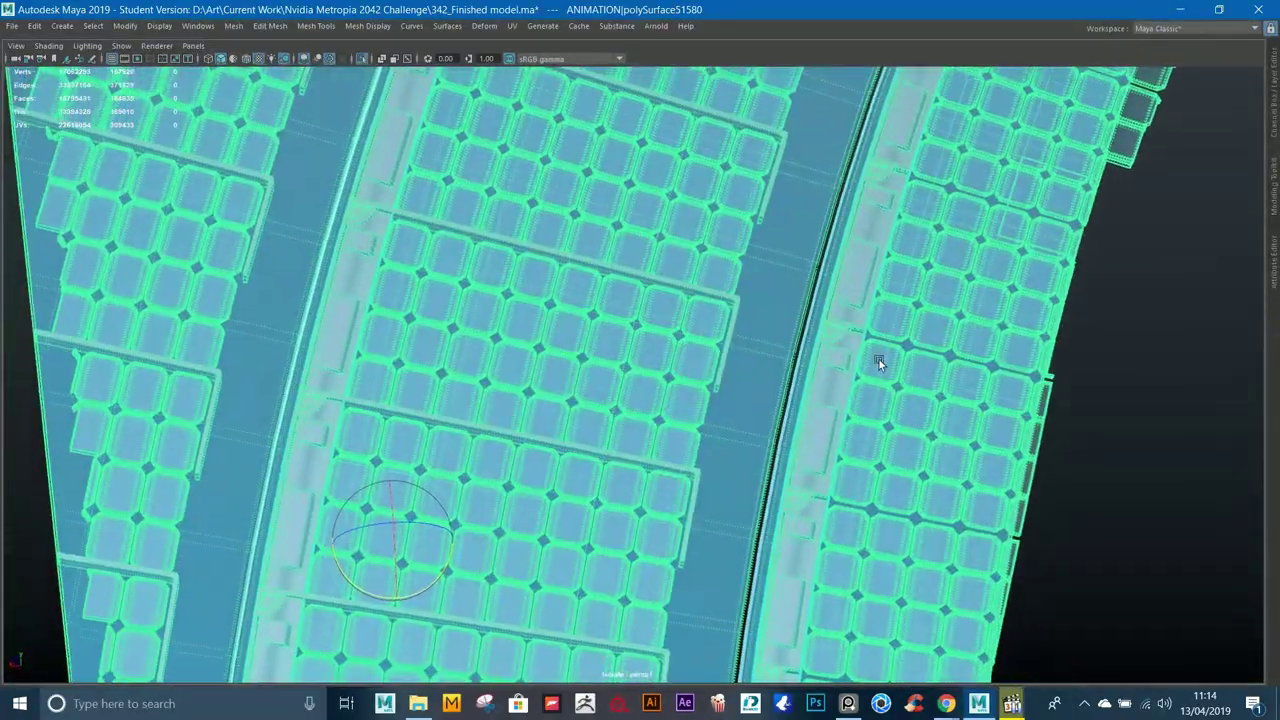
{"action": "right_click_drag", "start_coordinate": [877, 363], "coordinate": [590, 246], "text": "alt"}
{"action": "left_click_drag", "start_coordinate": [590, 246], "coordinate": [983, 325], "text": "alt"}
{"action": "left_click_drag", "start_coordinate": [980, 250], "coordinate": [960, 270], "text": "alt"}
{"action": "right_click_drag", "start_coordinate": [960, 270], "coordinate": [504, 72], "text": "alt"}
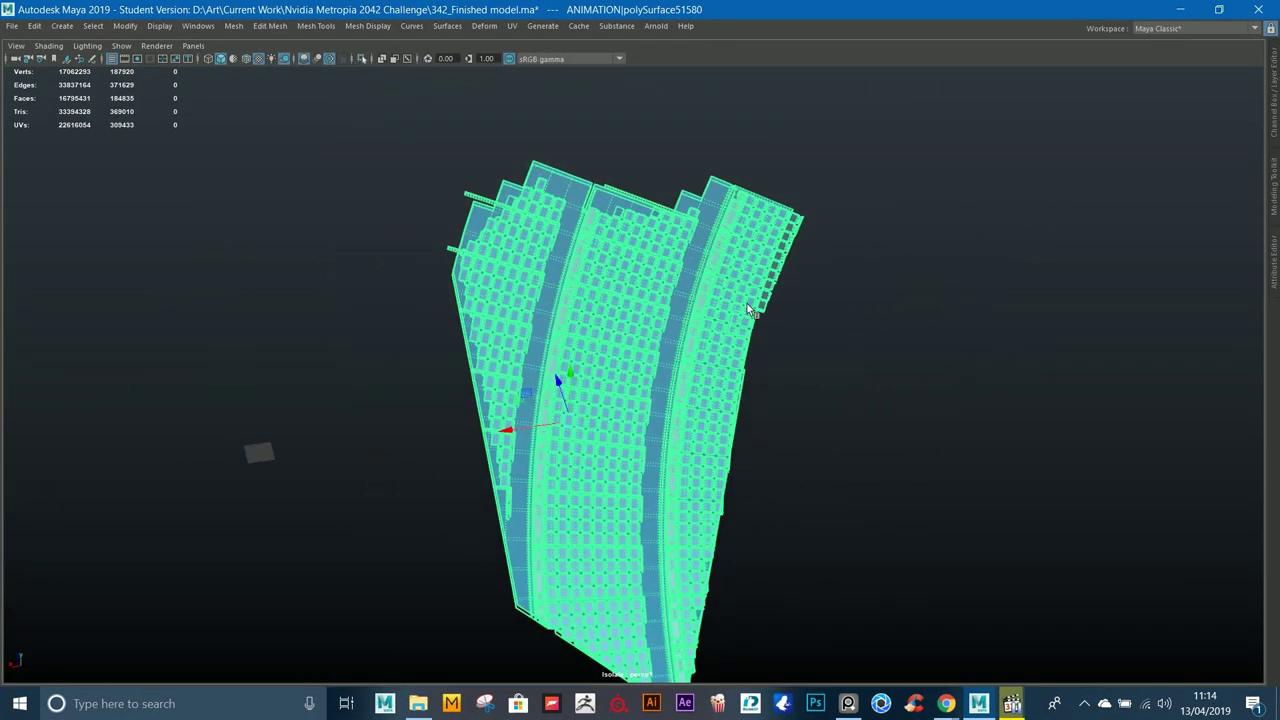
Step: Bring back the whole wing and return the solar panels and glass cover to their places in the frame
{"action": "key", "text": "ctrl+1"}
{"action": "left_click_drag", "start_coordinate": [747, 303], "coordinate": [683, 285], "text": "alt"}
{"action": "key", "text": "ctrl+1"}
{"action": "left_click", "coordinate": [690, 281]}
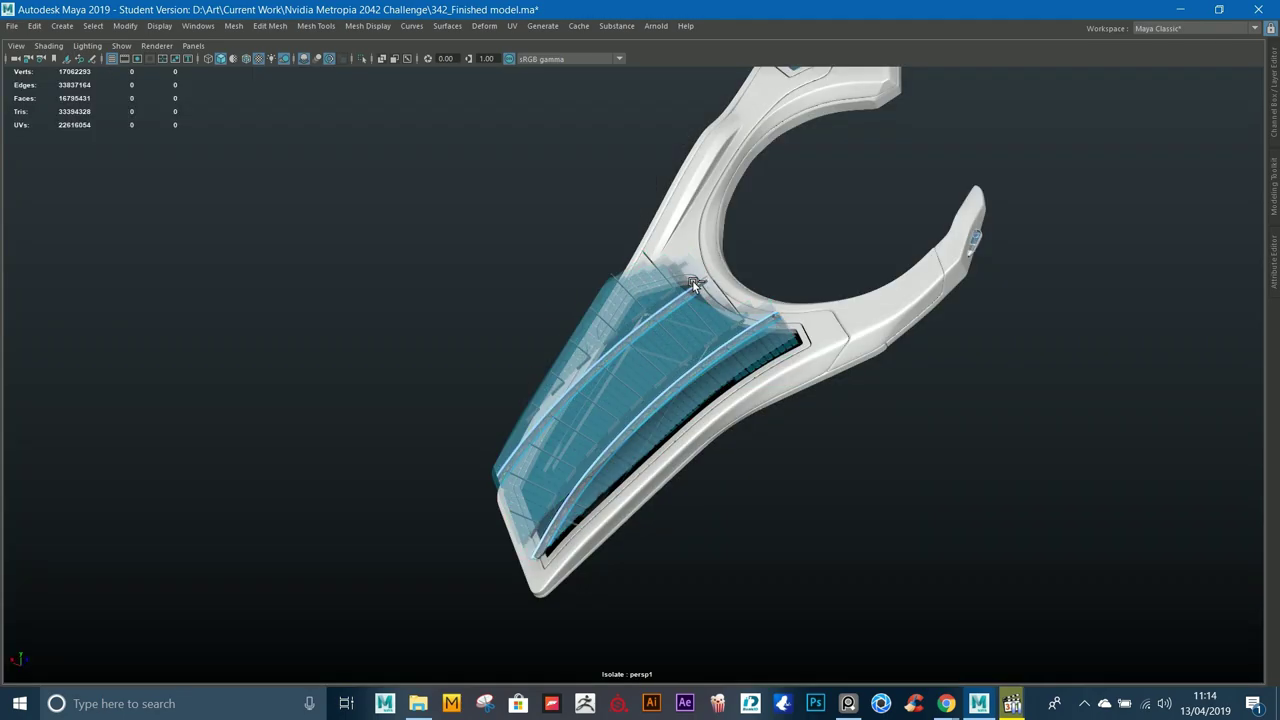
{"action": "left_click", "coordinate": [693, 284]}
{"action": "scroll", "coordinate": [993, 236], "scroll_direction": "down", "scroll_amount": 3}
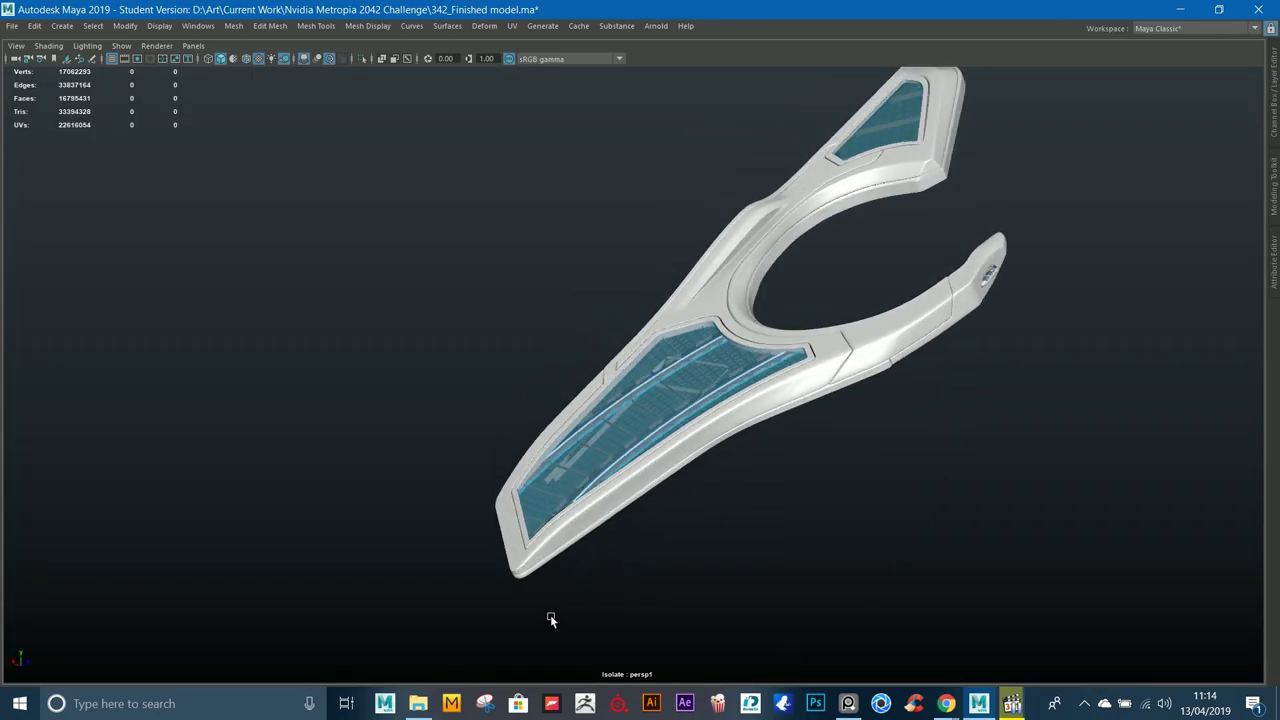
Step: Switch to File Explorer, open the Nvidia Metropia 2042 Challenge folder in a maximised window and find its subfolders
{"action": "left_click", "coordinate": [418, 703]}
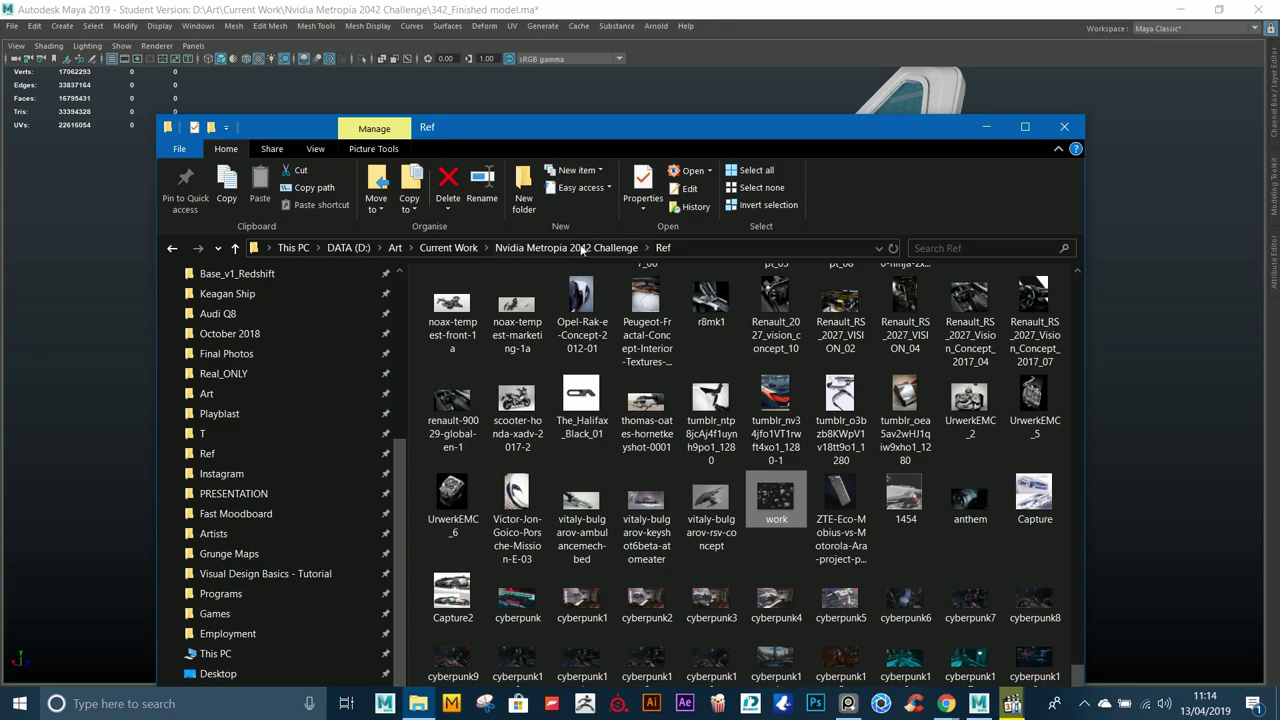
{"action": "left_click", "coordinate": [580, 248]}
{"action": "scroll", "coordinate": [953, 422], "scroll_direction": "down", "scroll_amount": 5}
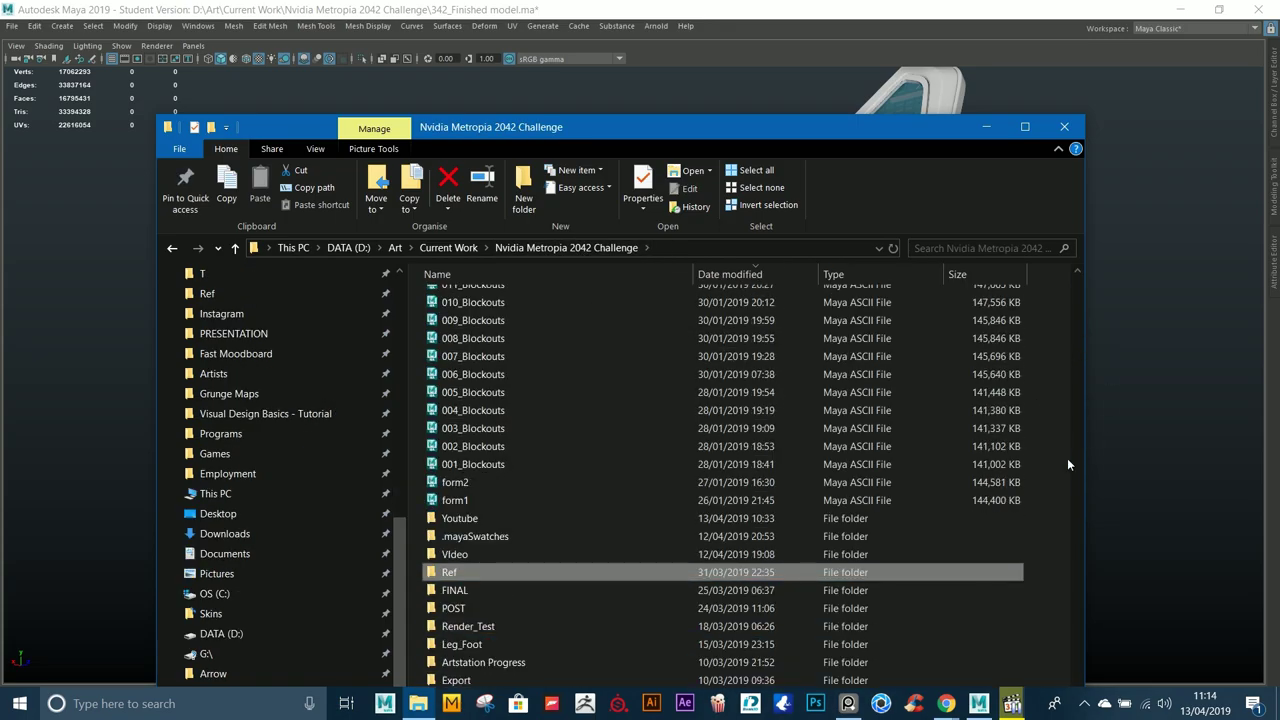
{"action": "double_click", "coordinate": [977, 136]}
{"action": "mouse_move", "coordinate": [1270, 620]}
{"action": "left_mouse_down"}
{"action": "mouse_move", "coordinate": [1257, 243]}
{"action": "mouse_move", "coordinate": [1270, 628]}
{"action": "left_mouse_up"}
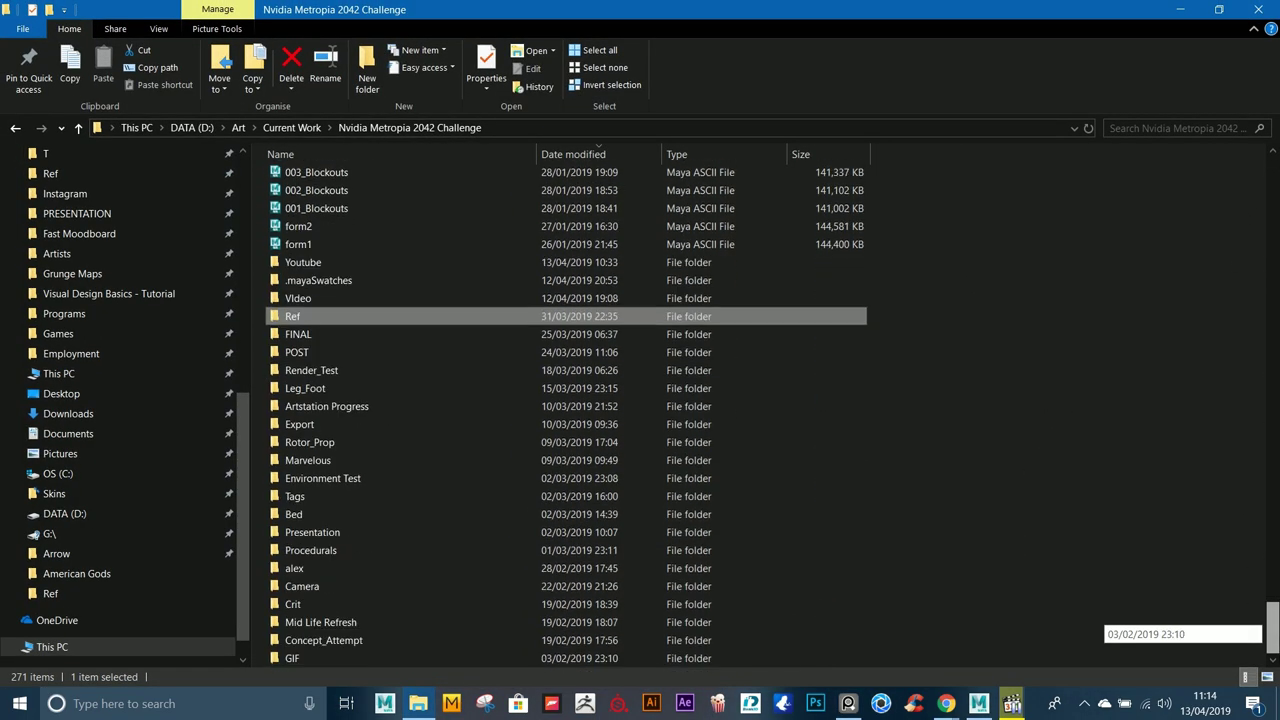
Step: Check the contents of the Render_Test folder and return to the project folder
{"action": "left_click", "coordinate": [329, 407]}
{"action": "double_click", "coordinate": [311, 370]}
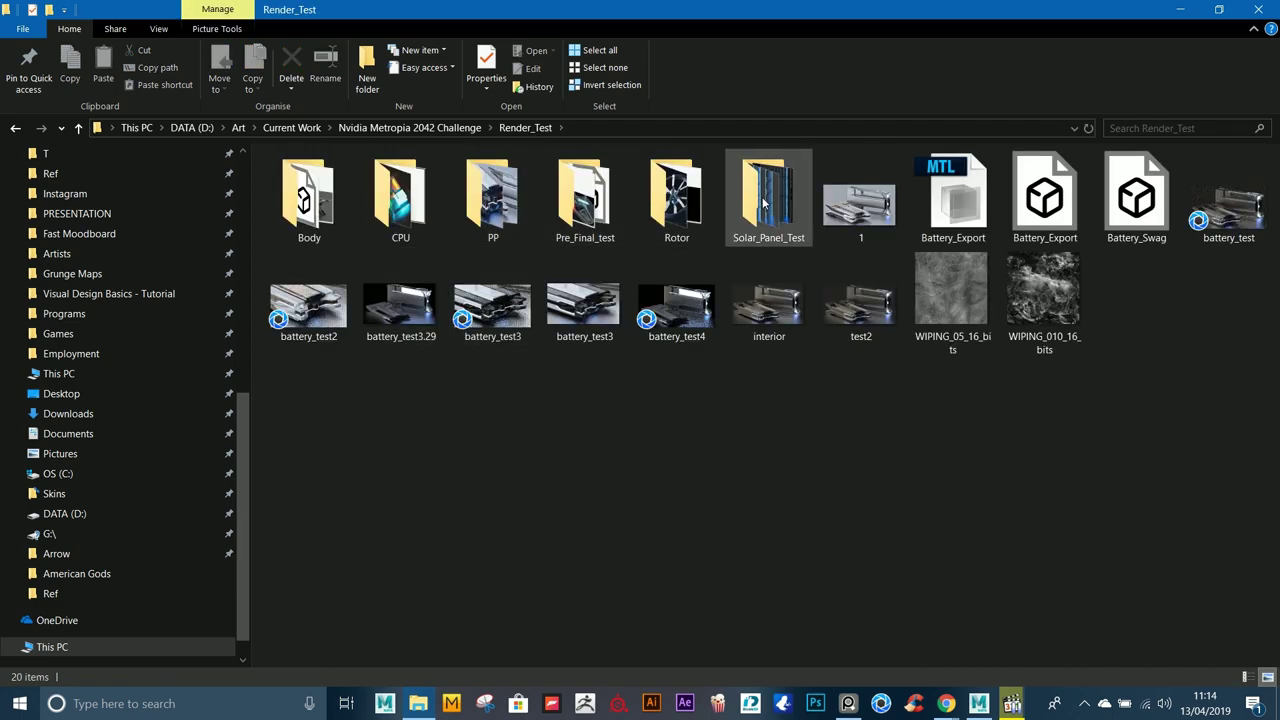
{"action": "left_click", "coordinate": [15, 128]}
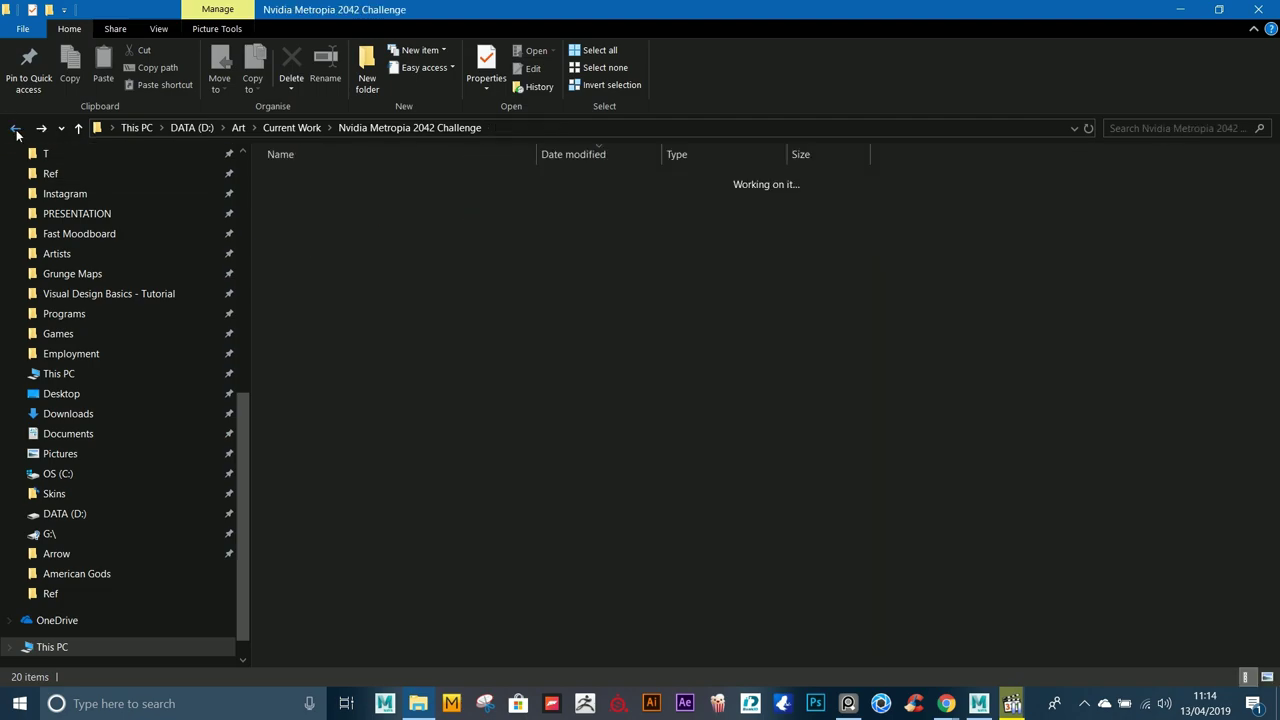
Step: Open the after submission folder inside FINAL, check the Beauty_question.173 image, and go back to FINAL
{"action": "double_click", "coordinate": [297, 334]}
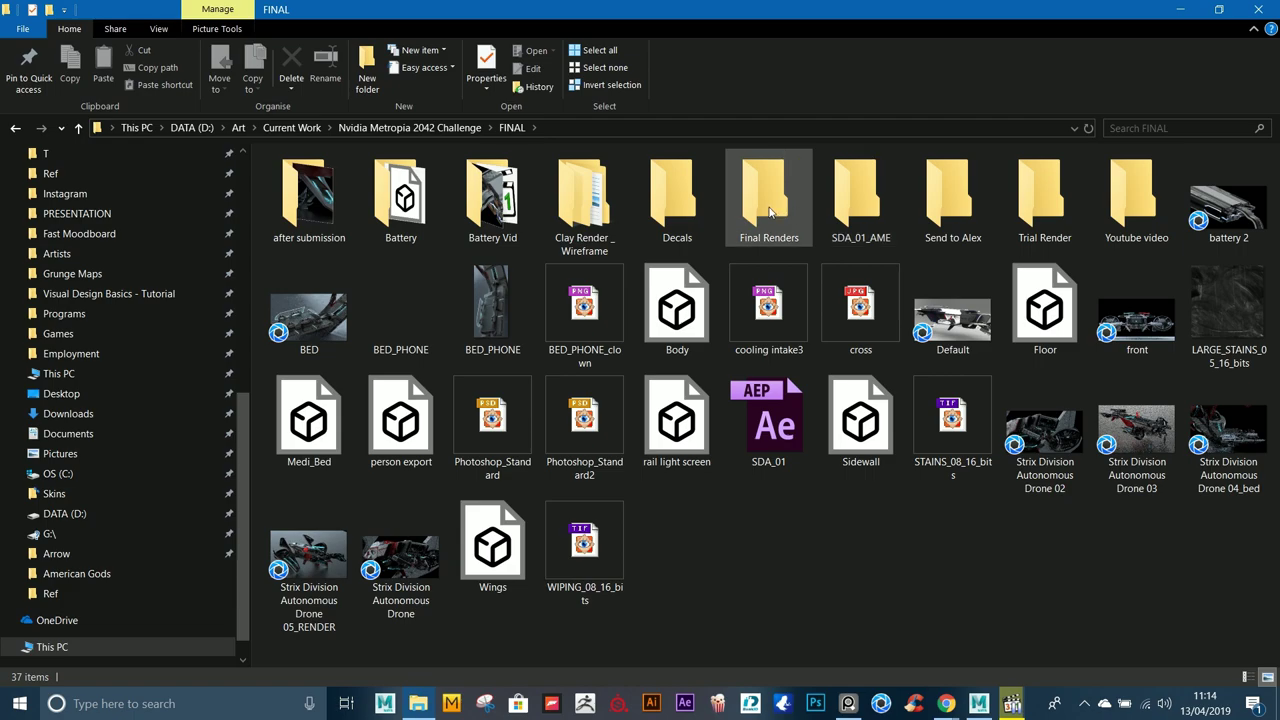
{"action": "double_click", "coordinate": [298, 188]}
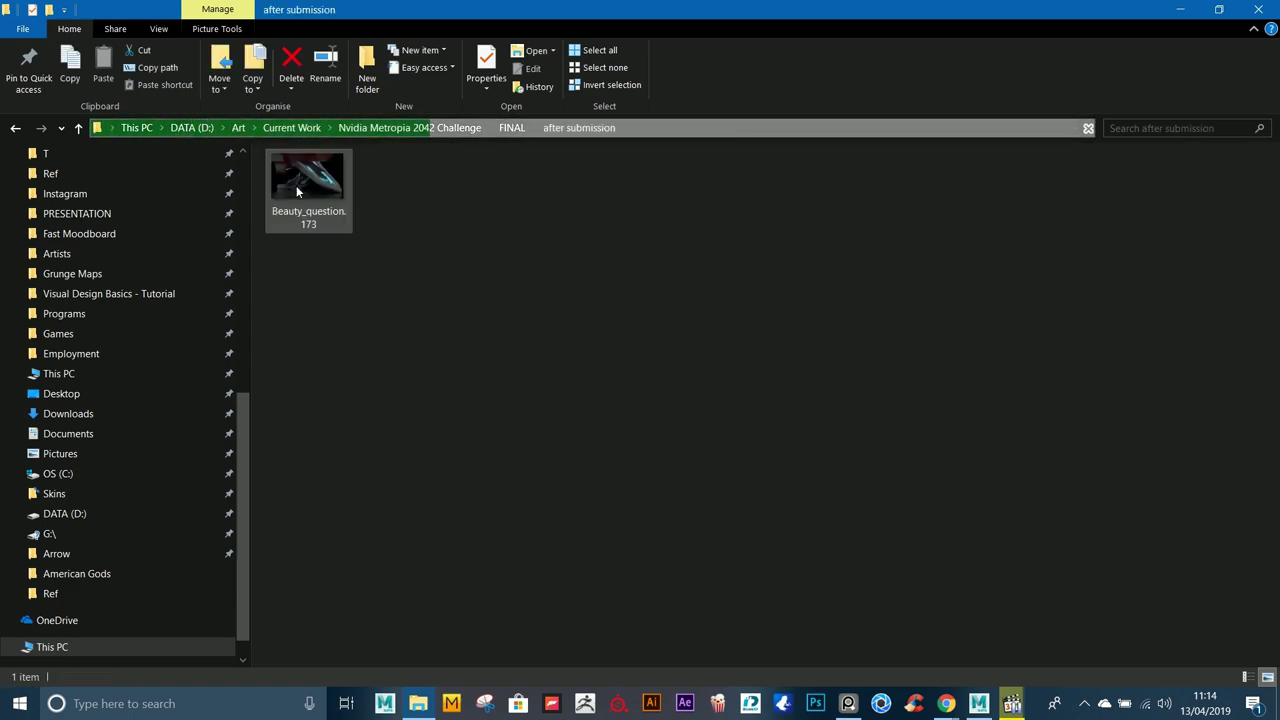
{"action": "left_click", "coordinate": [315, 188]}
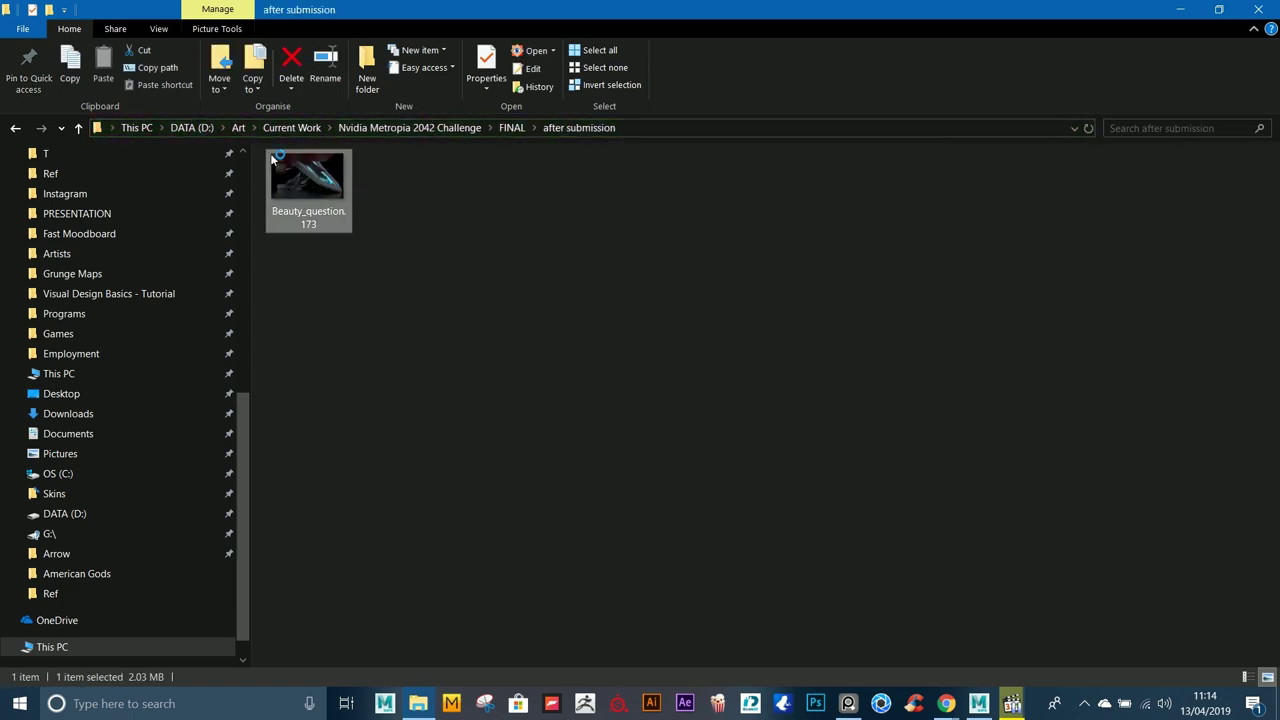
{"action": "left_click", "coordinate": [16, 129]}
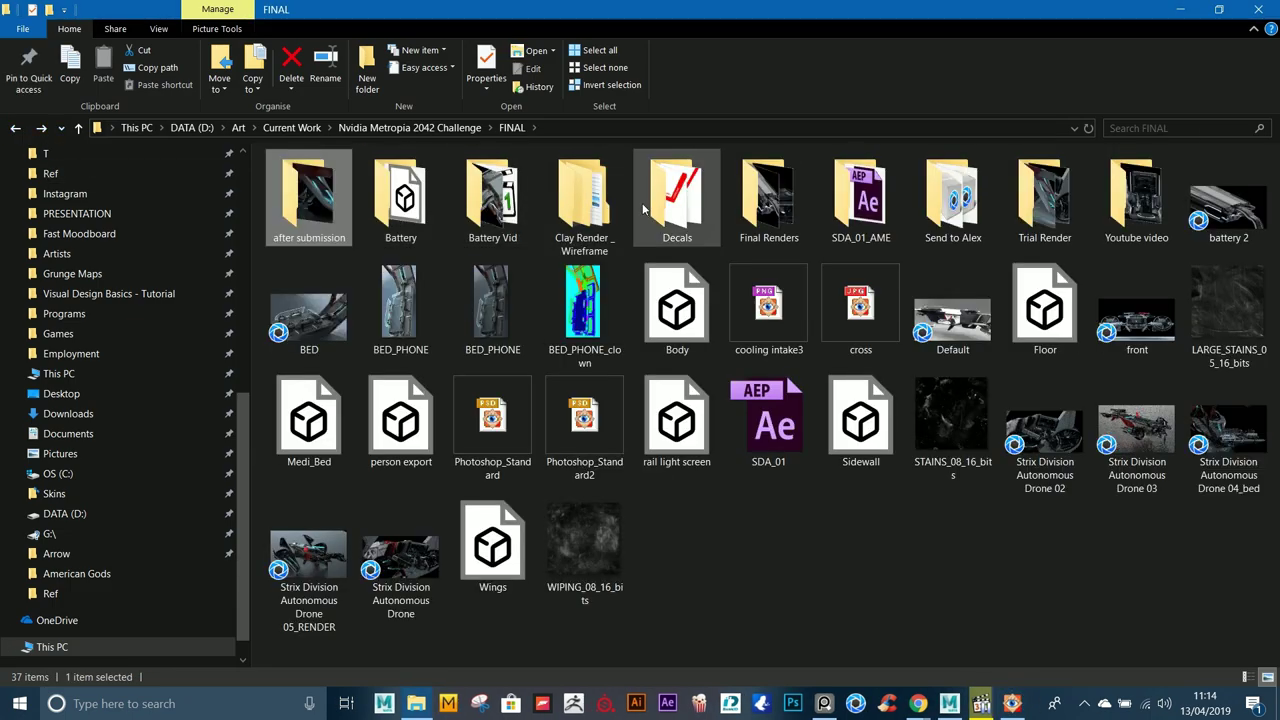
Step: Look through the images in the Final Renders folder and return to the FINAL folder
{"action": "double_click", "coordinate": [800, 215]}
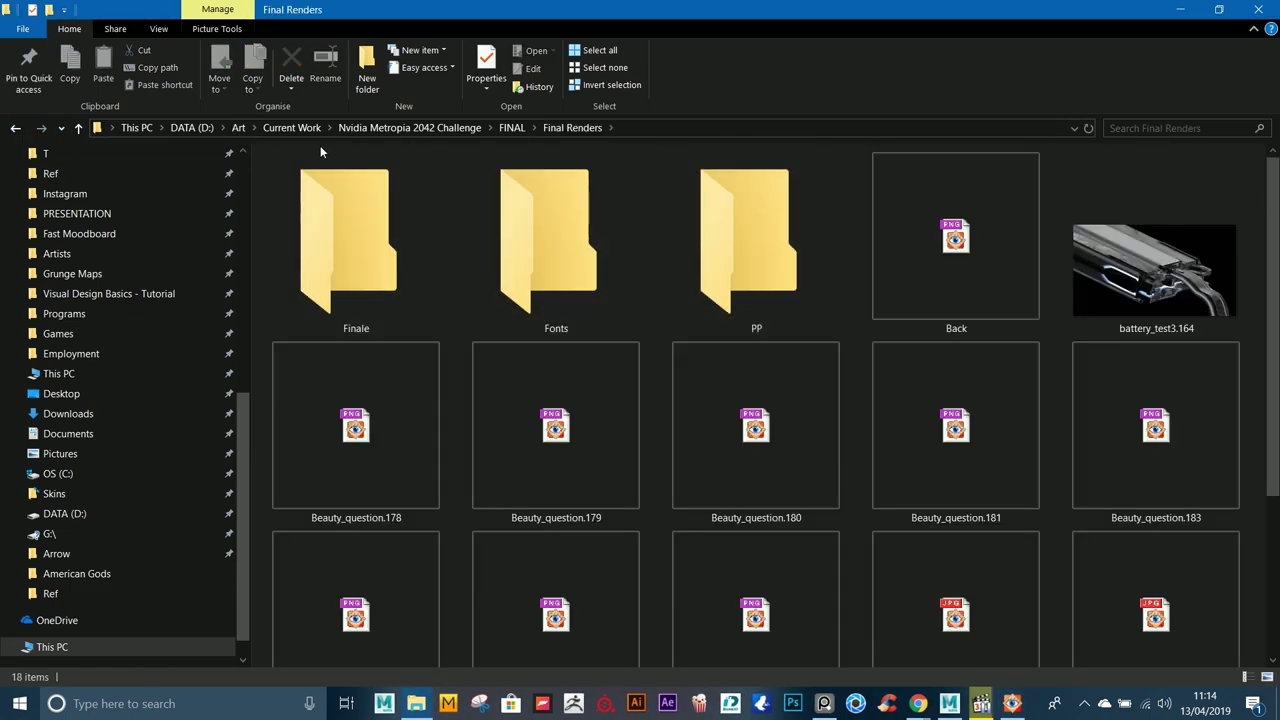
{"action": "scroll", "coordinate": [438, 212], "scroll_direction": "down", "scroll_amount": 5}
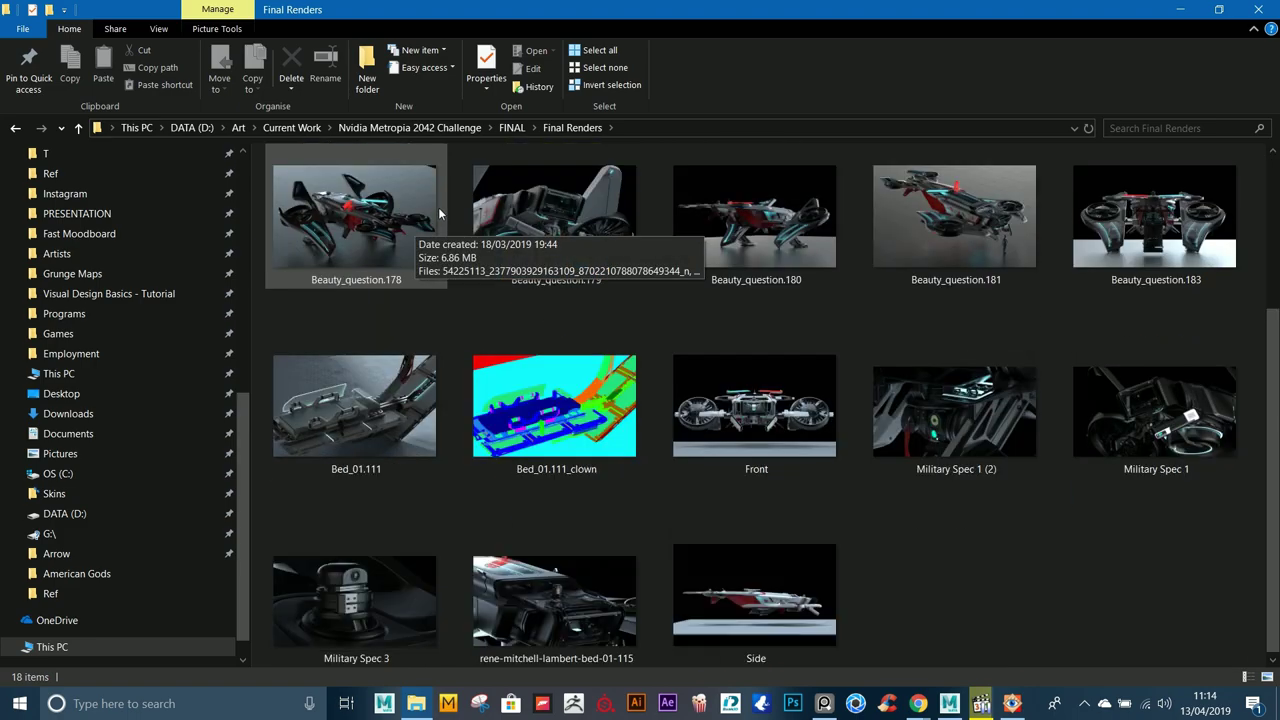
{"action": "scroll", "coordinate": [439, 207], "scroll_direction": "up", "scroll_amount": 5}
{"action": "left_click", "coordinate": [15, 128]}
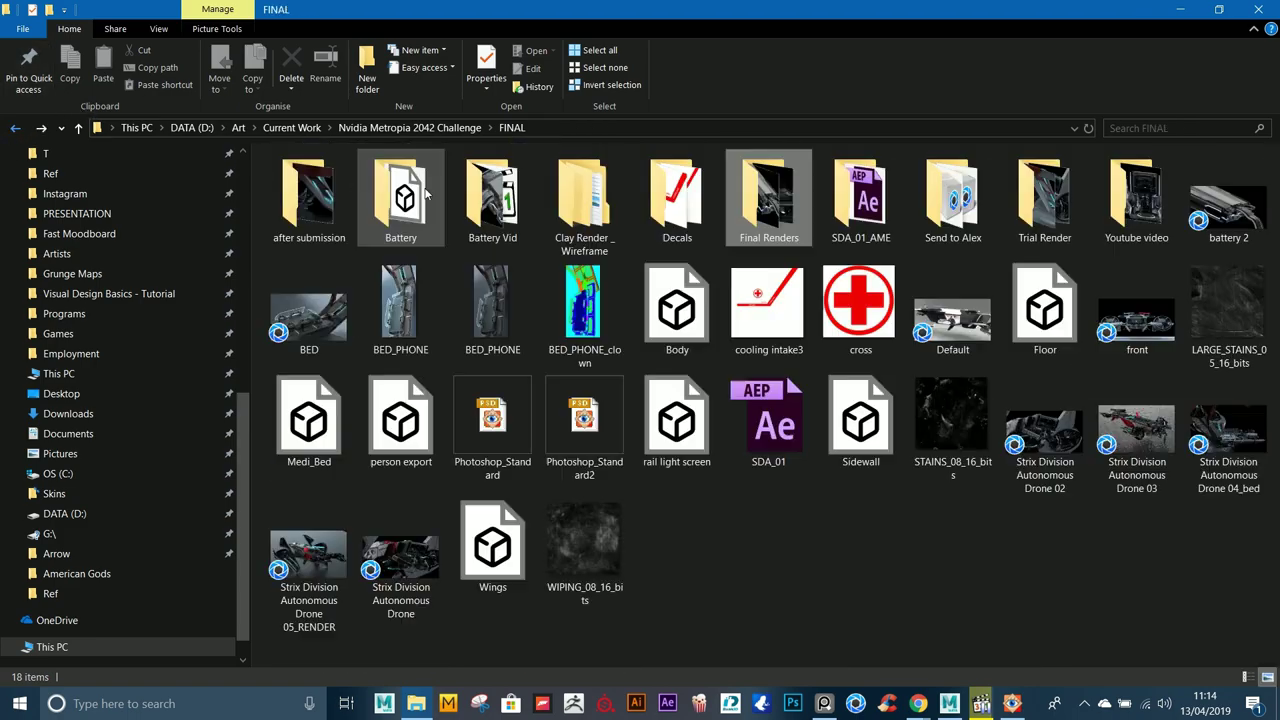
Step: Open the Trial Render folder and view the FEET2.png render full screen in the image viewer
{"action": "double_click", "coordinate": [1074, 214]}
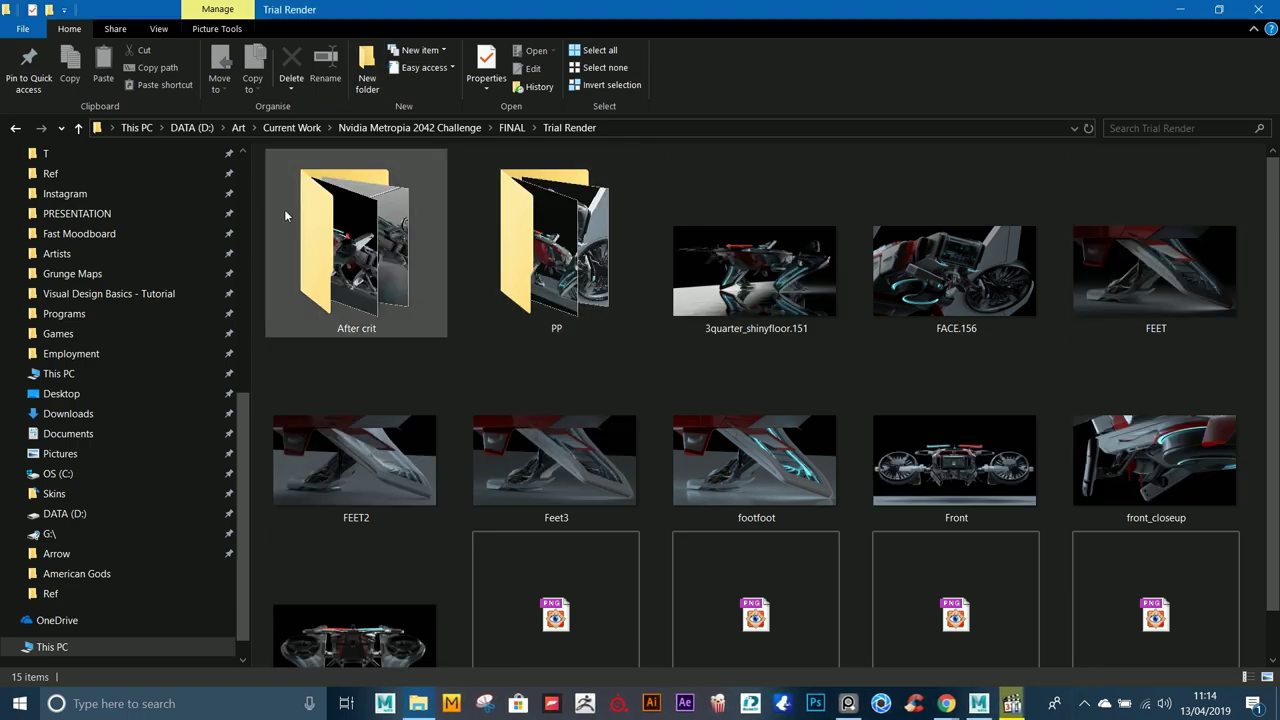
{"action": "left_click", "coordinate": [385, 452]}
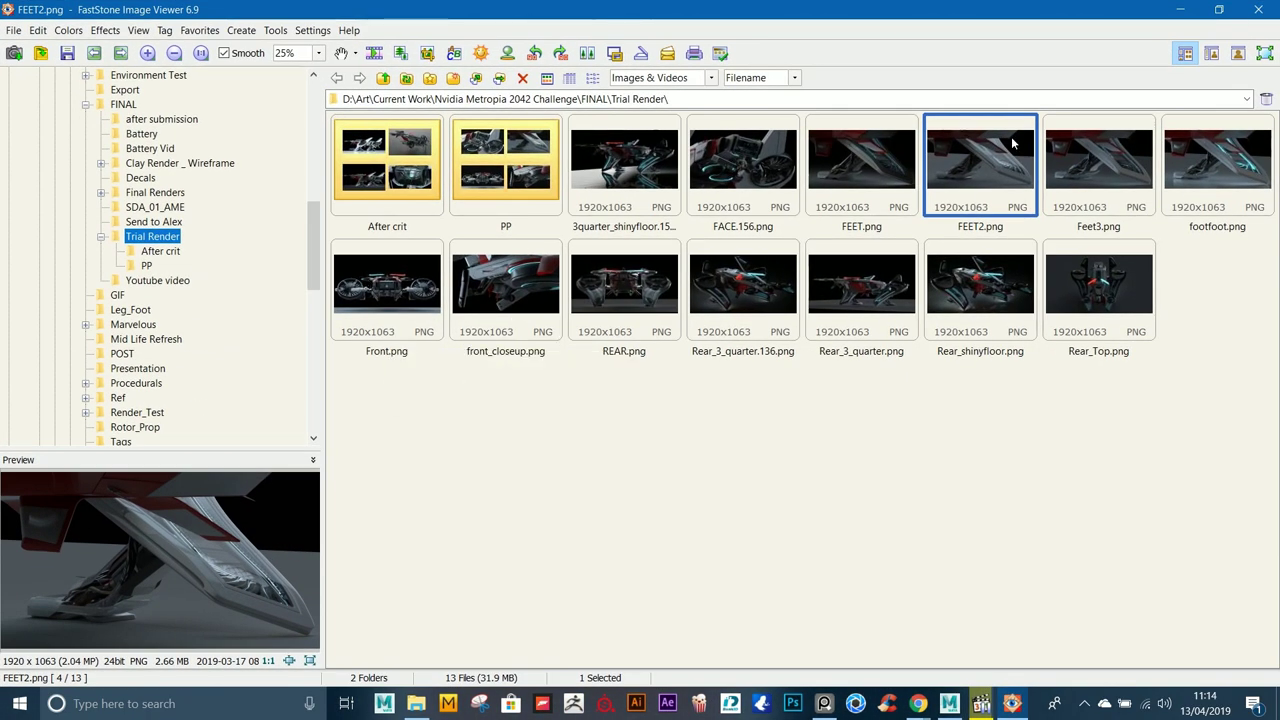
{"action": "double_click", "coordinate": [1012, 145]}
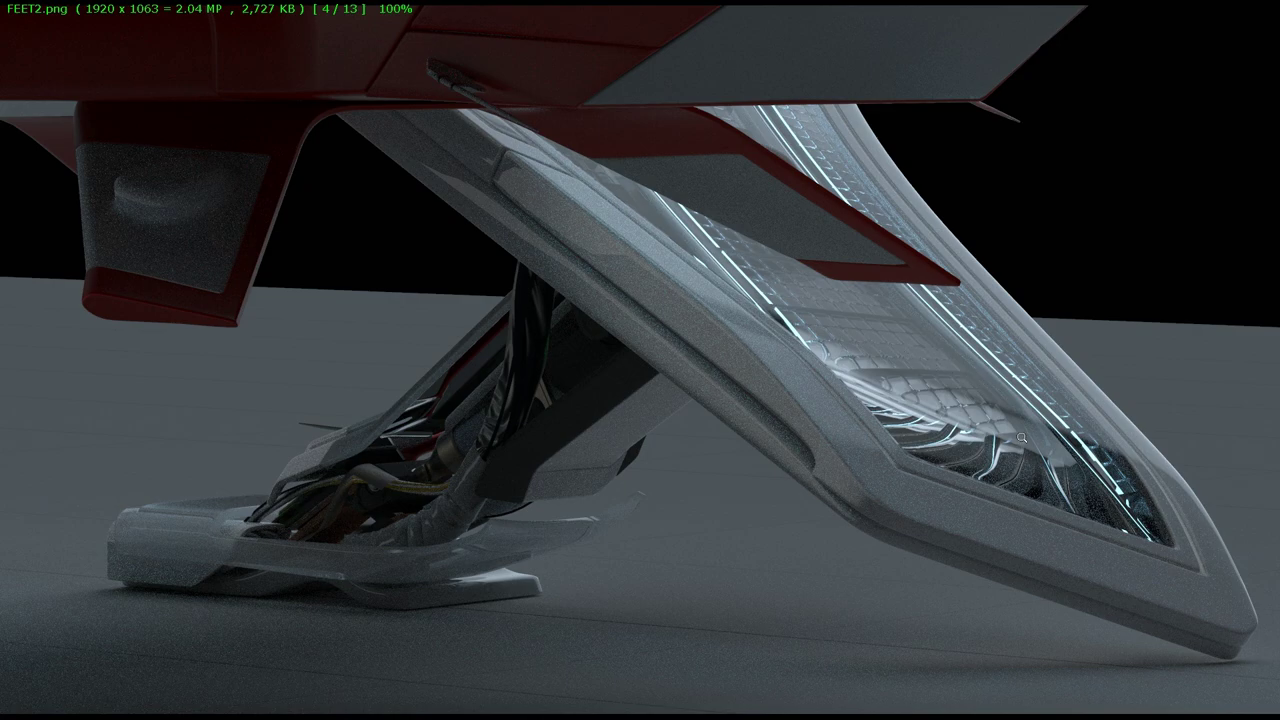
Step: Compare the foot renders FEET.png, FEET2.png and Feet3.png and view Front.png, then close the image viewer and return to Maya
{"action": "scroll", "coordinate": [1021, 438], "scroll_direction": "down", "scroll_amount": 1}
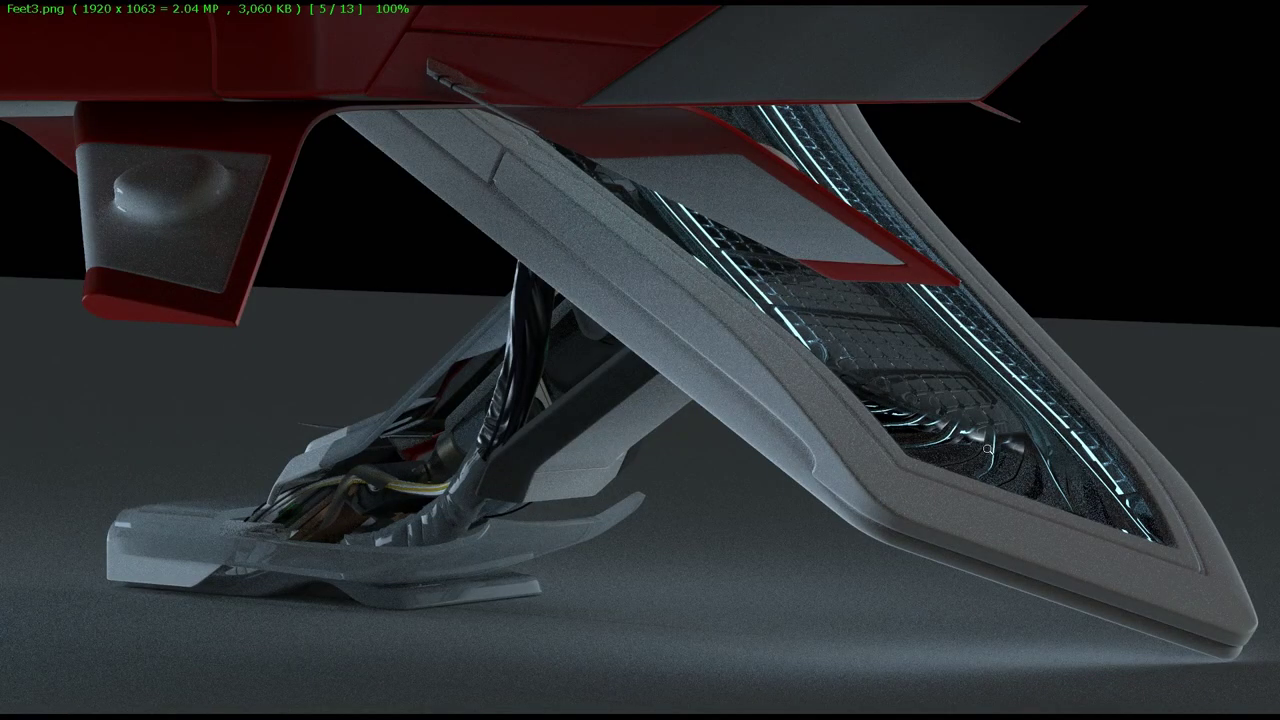
{"action": "scroll", "coordinate": [932, 441], "scroll_direction": "down", "scroll_amount": 1}
{"action": "scroll", "coordinate": [980, 444], "scroll_direction": "down", "scroll_amount": 1}
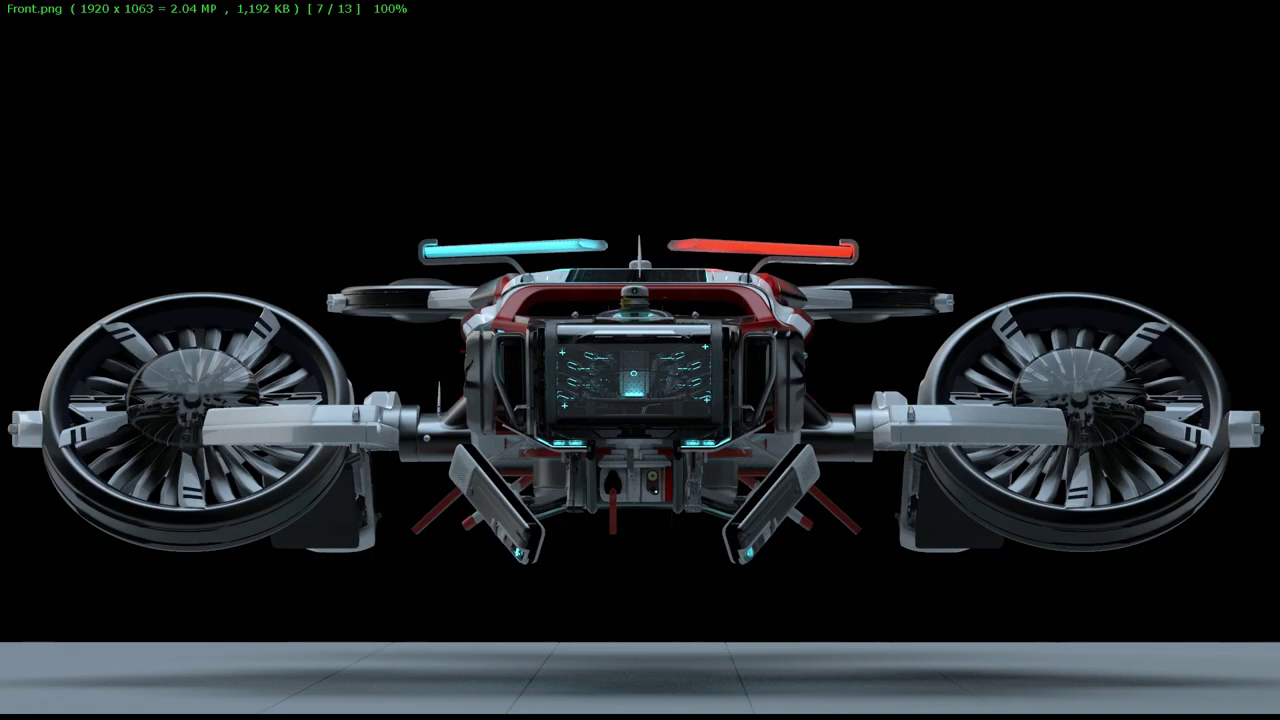
{"action": "scroll", "coordinate": [980, 444], "scroll_direction": "up", "scroll_amount": 3}
{"action": "scroll", "coordinate": [984, 443], "scroll_direction": "up", "scroll_amount": 1}
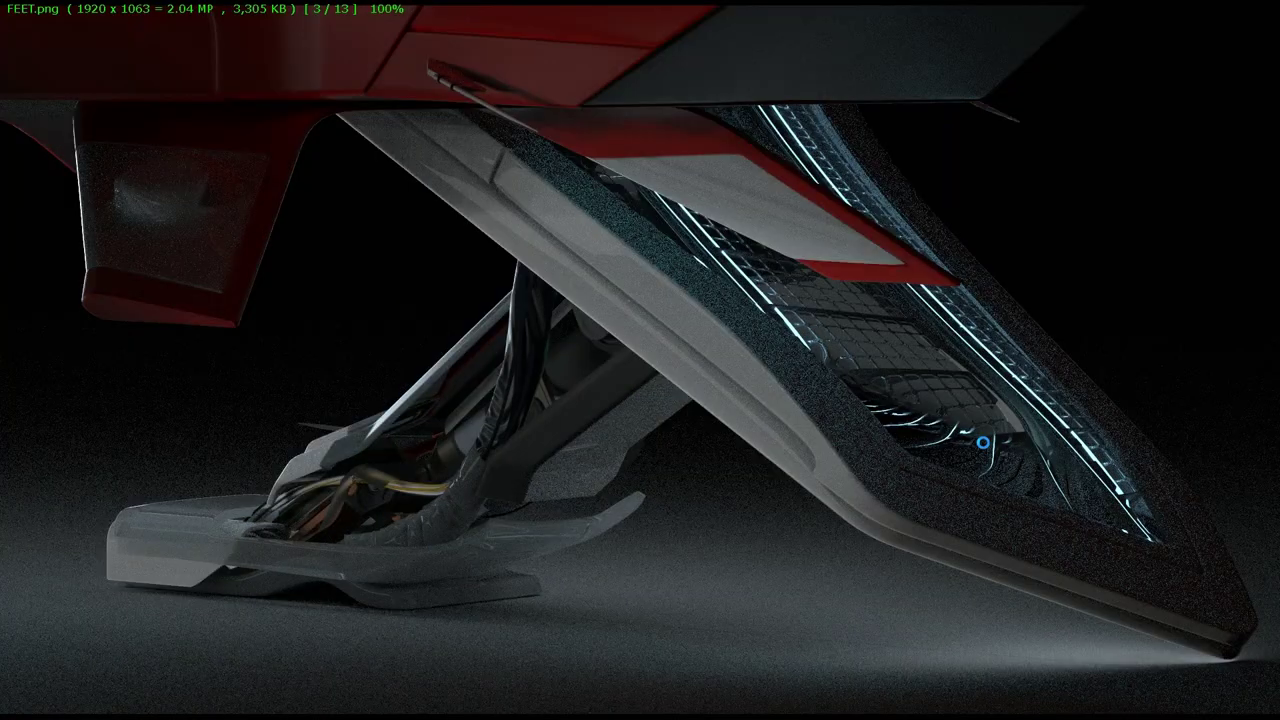
{"action": "scroll", "coordinate": [991, 174], "scroll_direction": "down", "scroll_amount": 1}
{"action": "key", "text": "Escape"}
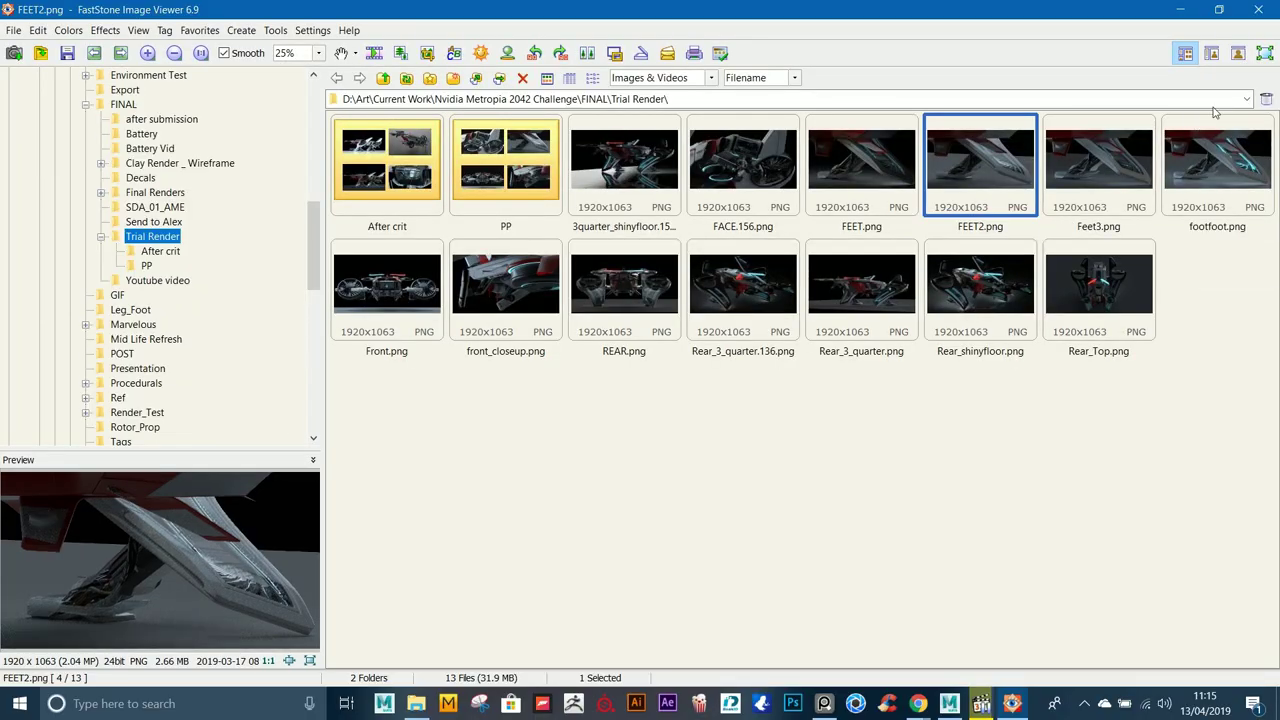
{"action": "left_click", "coordinate": [1258, 9]}
{"action": "left_click_drag", "start_coordinate": [1093, 22], "coordinate": [886, 52]}
{"action": "left_click", "coordinate": [987, 41]}
Step: Examine the isolated fan wing's frame, ring opening and solar panel grid close up and as a whole
{"action": "left_click_drag", "start_coordinate": [942, 338], "coordinate": [828, 329], "text": "alt"}
{"action": "scroll", "coordinate": [900, 380], "scroll_direction": "up", "scroll_amount": 5}
{"action": "left_click_drag", "start_coordinate": [964, 433], "coordinate": [631, 332], "text": "alt"}
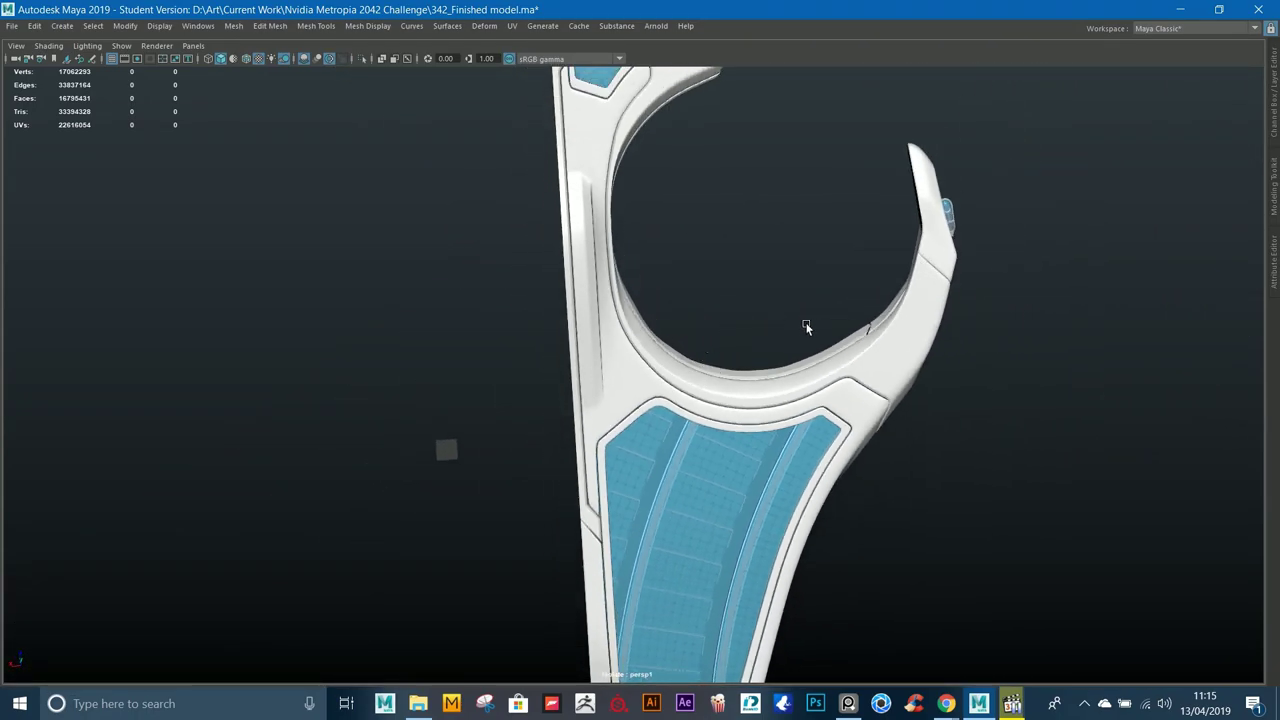
{"action": "left_click_drag", "start_coordinate": [838, 291], "coordinate": [823, 263], "text": "alt"}
{"action": "scroll", "coordinate": [810, 270], "scroll_direction": "down", "scroll_amount": 5}
{"action": "left_click_drag", "start_coordinate": [757, 293], "coordinate": [736, 206], "text": "alt"}
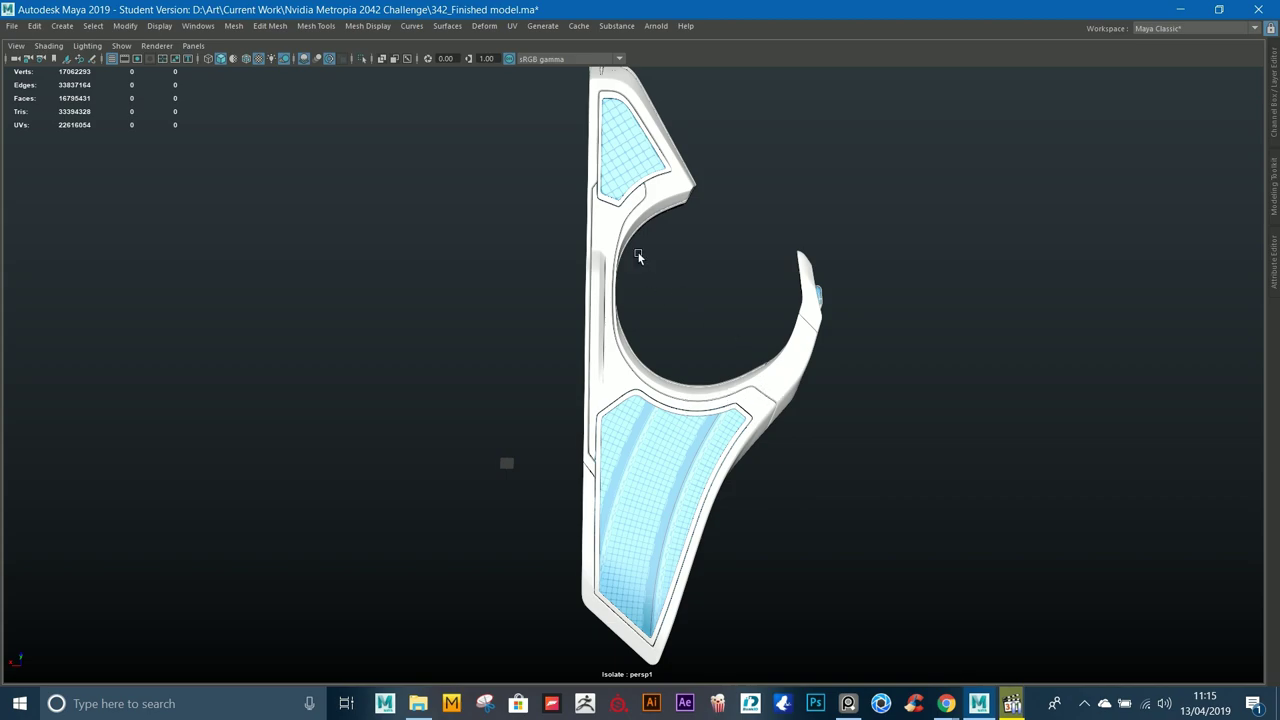
{"action": "right_click_drag", "start_coordinate": [637, 257], "coordinate": [937, 408], "text": "alt"}
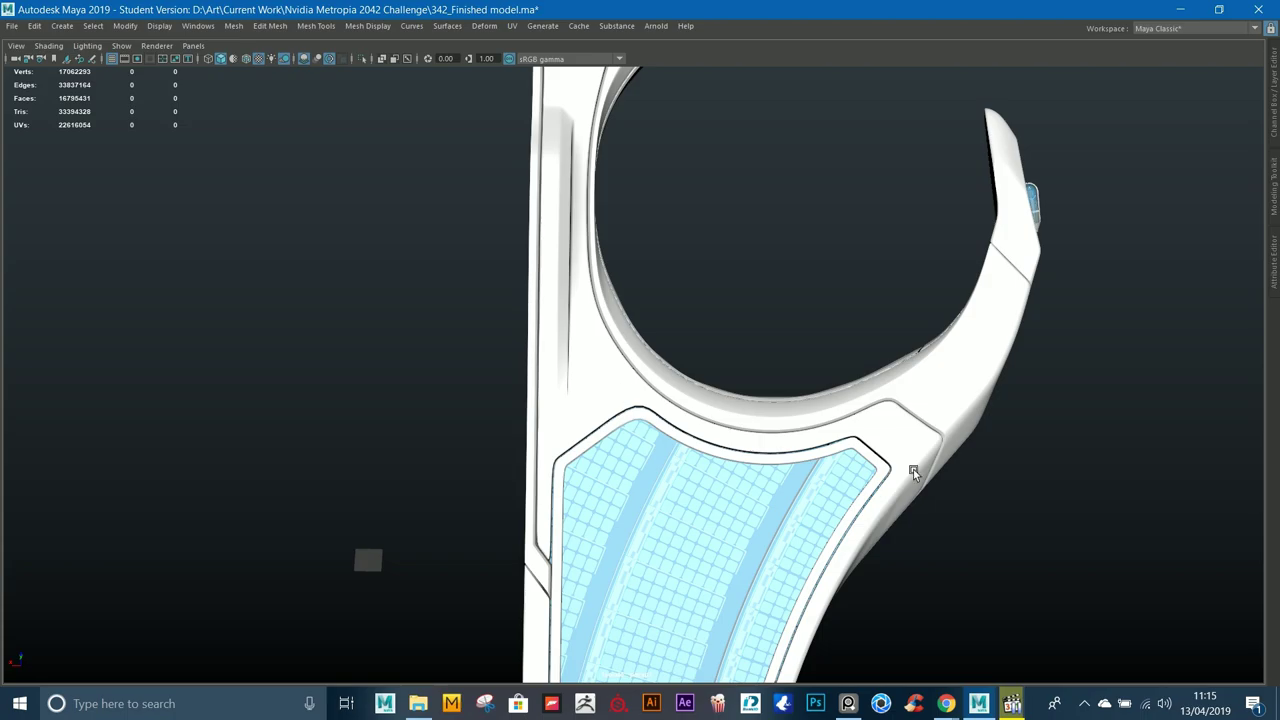
{"action": "right_click_drag", "start_coordinate": [913, 473], "coordinate": [830, 440], "text": "alt"}
Step: Show the full aircraft again and examine the landing leg mounted beneath the front fan wing
{"action": "left_click", "coordinate": [363, 58]}
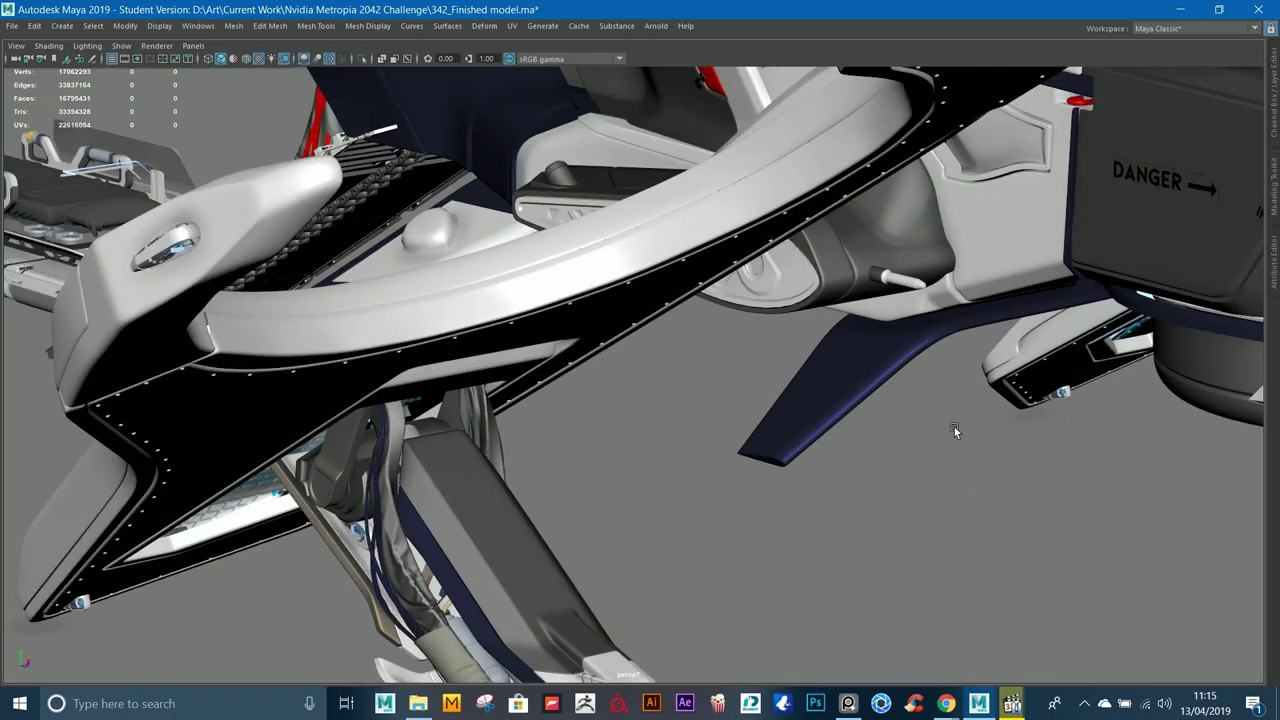
{"action": "left_click_drag", "start_coordinate": [955, 430], "coordinate": [886, 388], "text": "alt"}
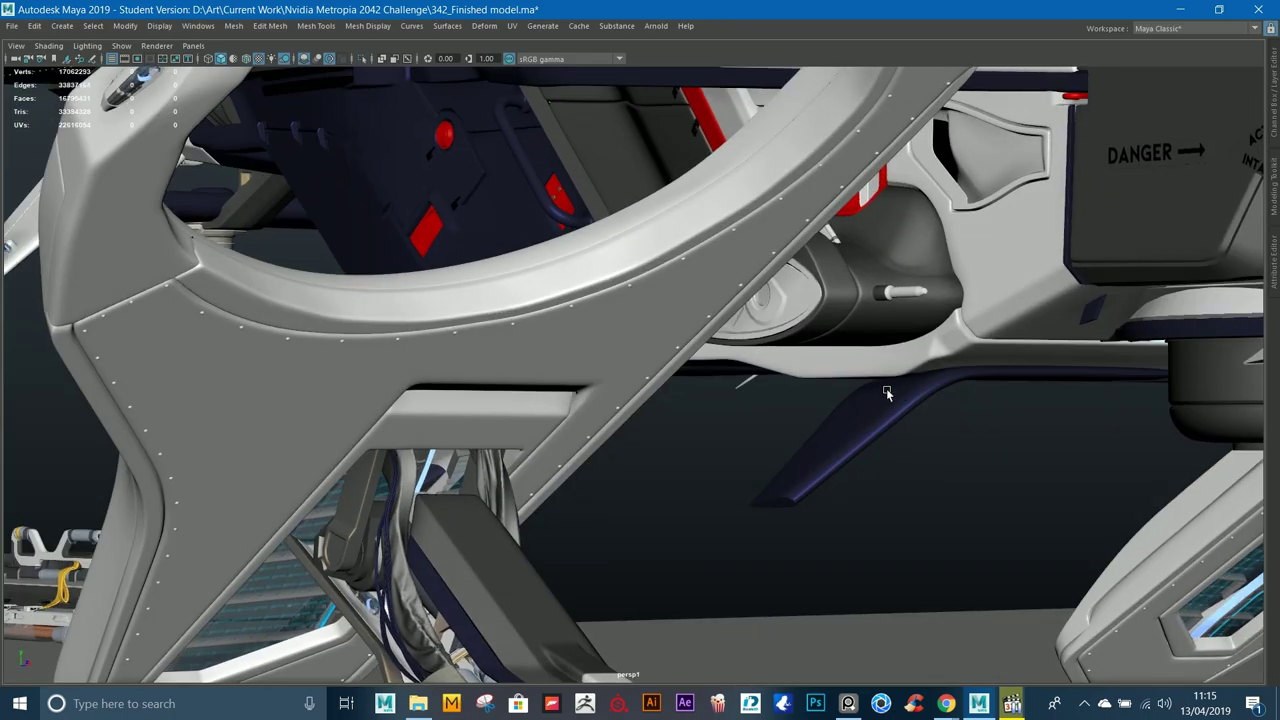
{"action": "right_click_drag", "start_coordinate": [886, 388], "coordinate": [612, 337], "text": "alt"}
{"action": "left_click_drag", "start_coordinate": [985, 352], "coordinate": [590, 420], "text": "alt"}
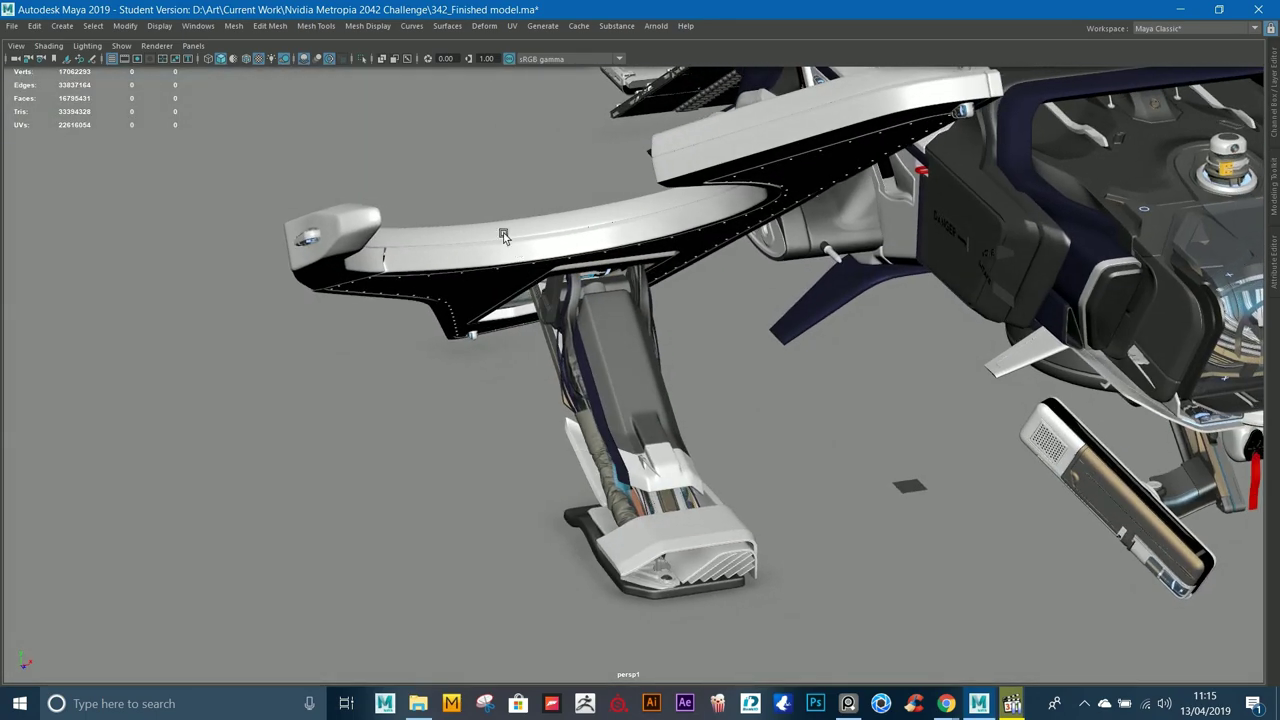
{"action": "left_click_drag", "start_coordinate": [766, 609], "coordinate": [766, 608]}
{"action": "left_click_drag", "start_coordinate": [768, 595], "coordinate": [868, 490], "text": "alt"}
Step: Isolate the landing leg and its mounting frame from the rest of the aircraft
{"action": "left_click", "coordinate": [748, 156], "text": "ctrl"}
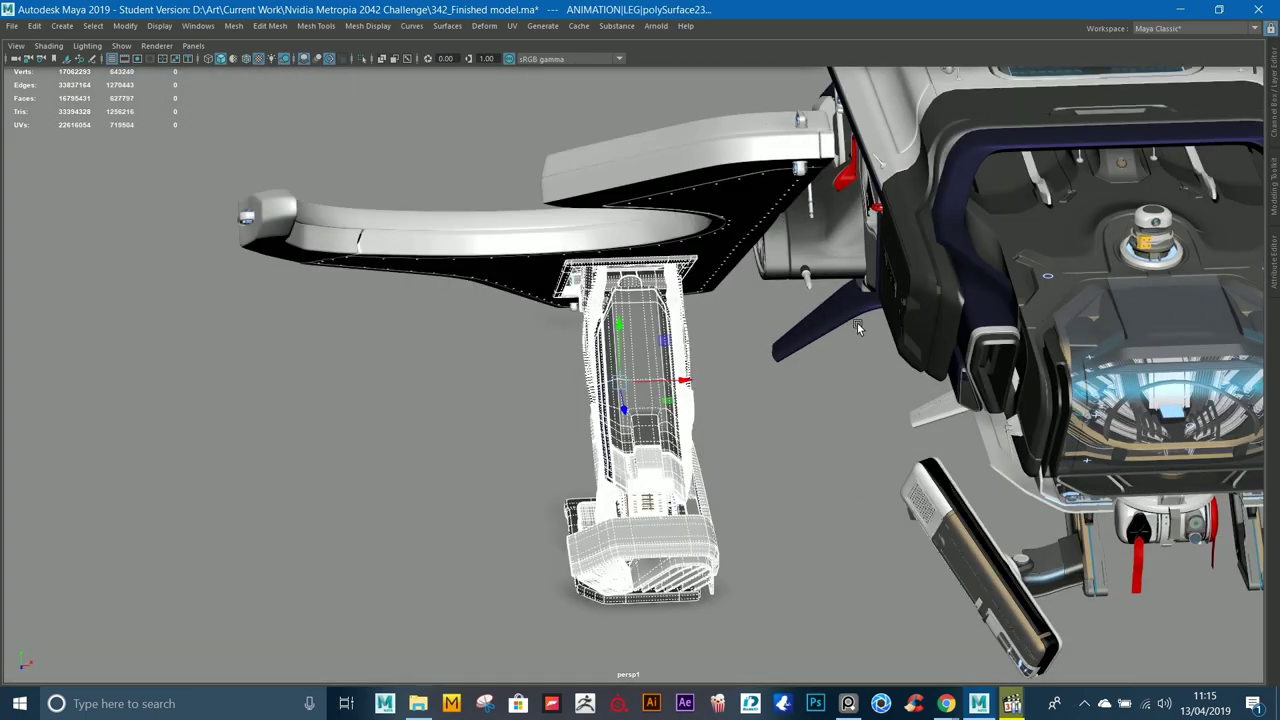
{"action": "left_click_drag", "start_coordinate": [514, 186], "coordinate": [357, 74], "text": "alt"}
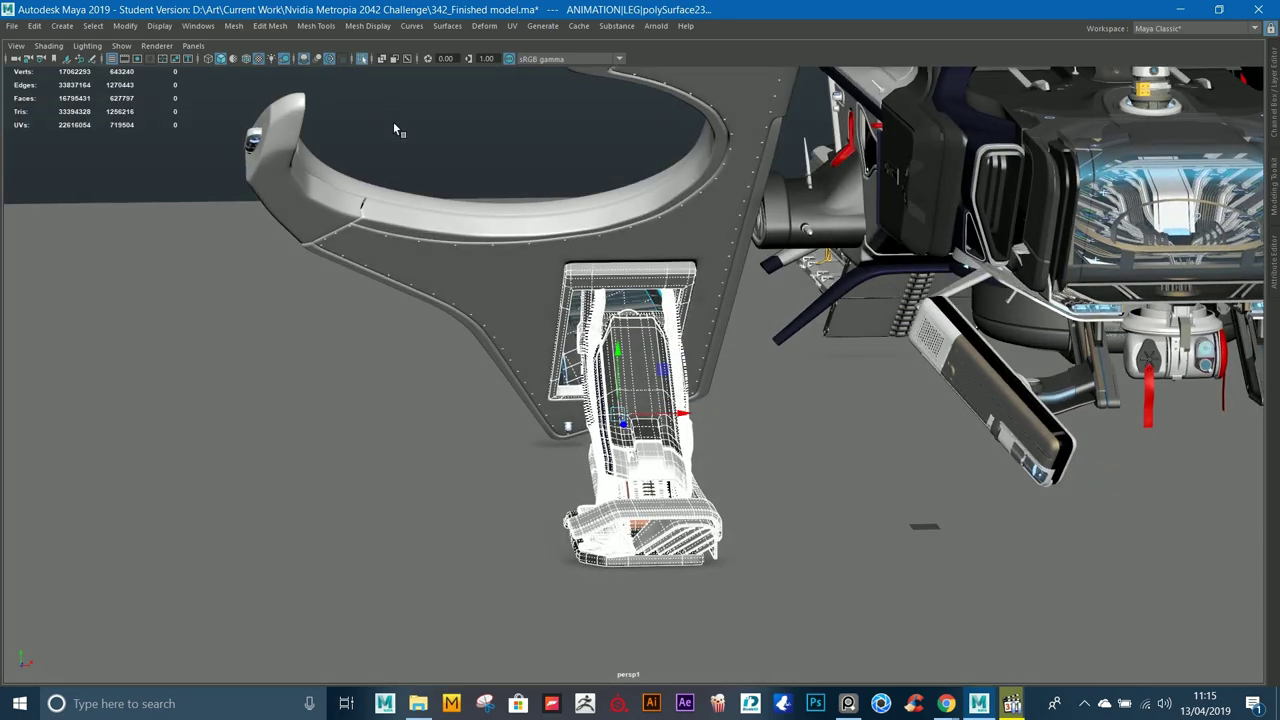
{"action": "left_click_drag", "start_coordinate": [394, 126], "coordinate": [655, 212], "text": "alt"}
{"action": "left_click", "coordinate": [920, 295]}
Step: Examine the isolated landing leg's pistons, hinge, cables and foot from both sides
{"action": "middle_click_drag", "start_coordinate": [940, 312], "coordinate": [815, 212], "text": "alt"}
{"action": "right_click_drag", "start_coordinate": [815, 212], "coordinate": [973, 306], "text": "alt"}
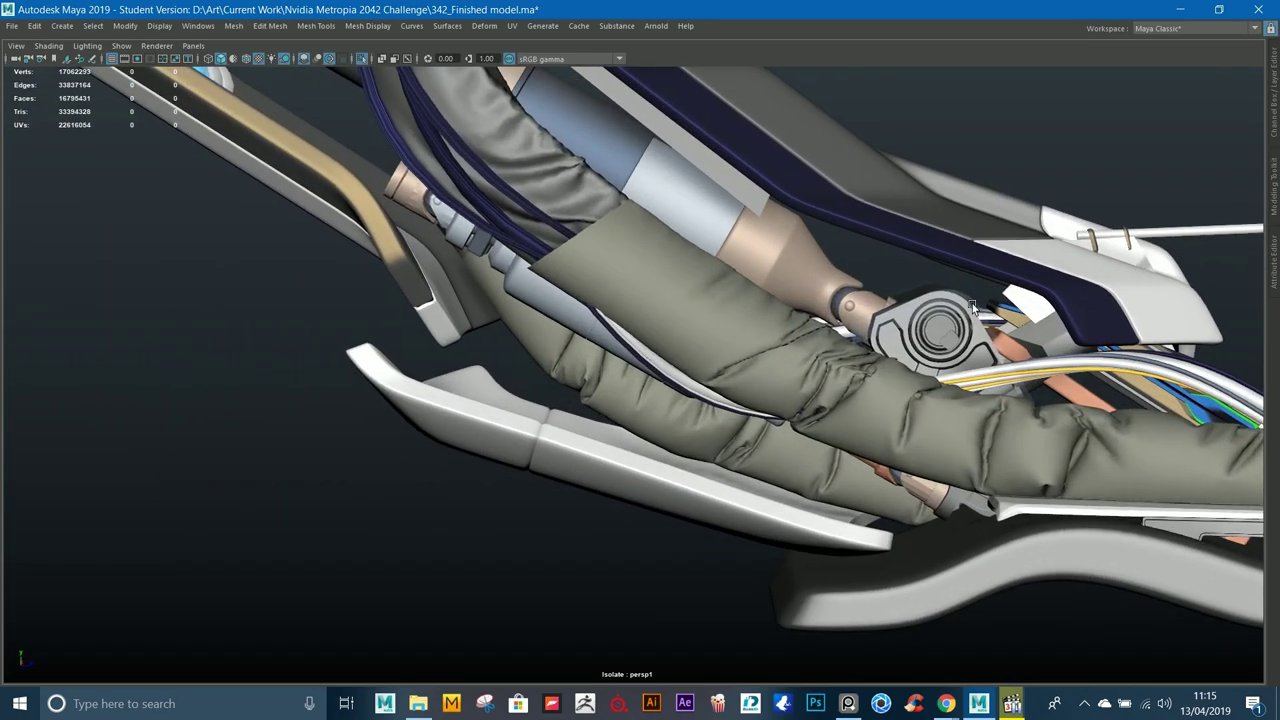
{"action": "left_click_drag", "start_coordinate": [970, 305], "coordinate": [815, 230], "text": "alt"}
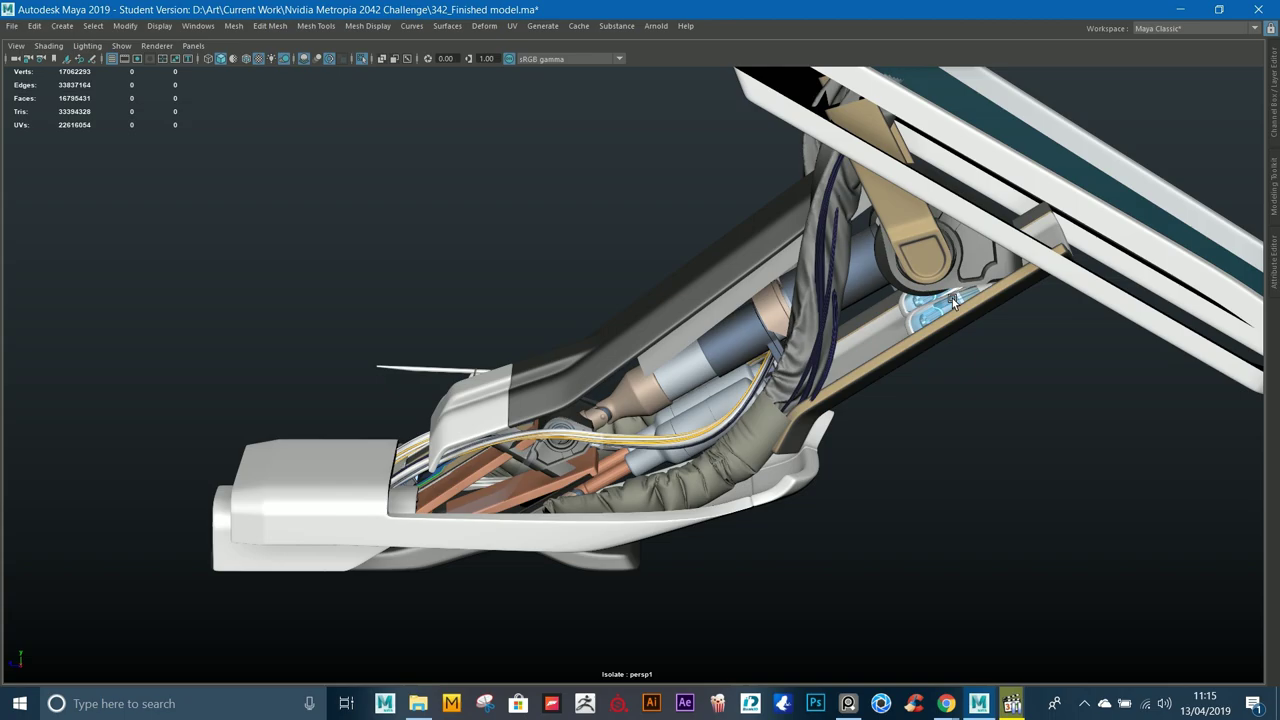
{"action": "left_click_drag", "start_coordinate": [905, 333], "coordinate": [716, 278], "text": "alt"}
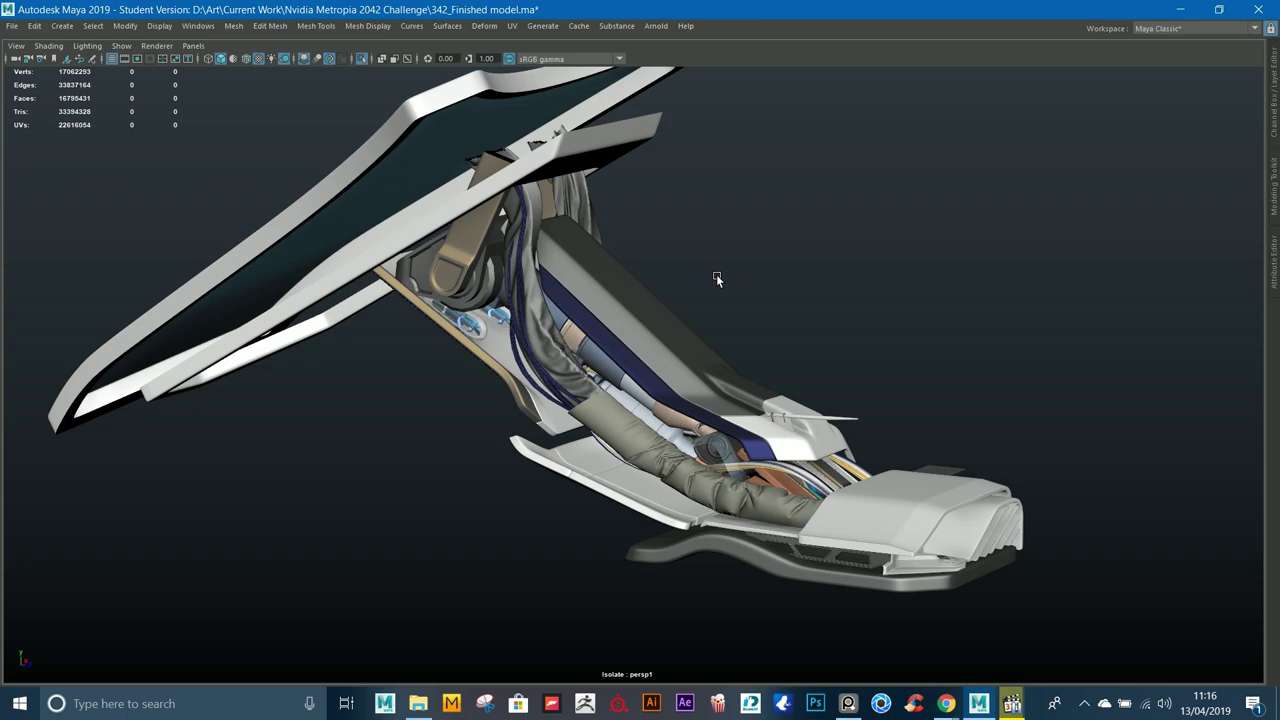
{"action": "left_click_drag", "start_coordinate": [716, 278], "coordinate": [917, 394], "text": "alt"}
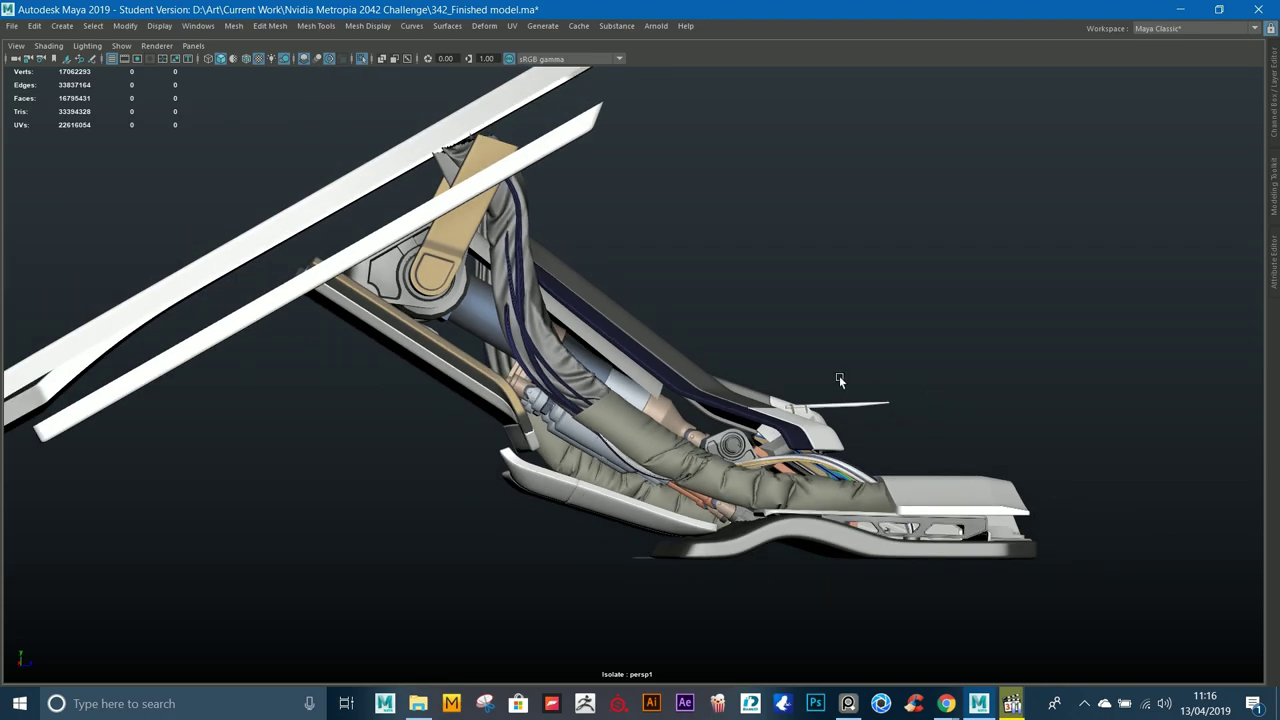
{"action": "left_click_drag", "start_coordinate": [839, 377], "coordinate": [770, 397], "text": "alt"}
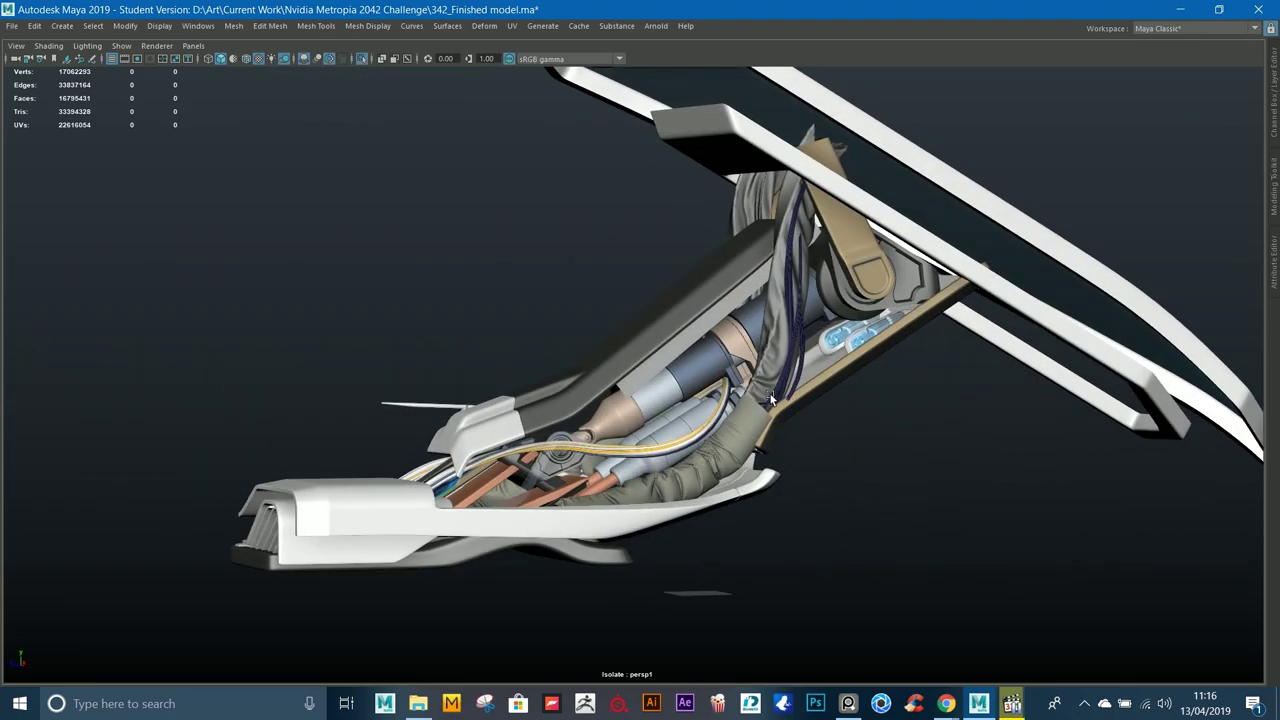
Step: Select and frame the fabric-sleeved cable running down the leg and inspect how it reaches the foot
{"action": "left_click", "coordinate": [770, 394]}
{"action": "key", "text": "f"}
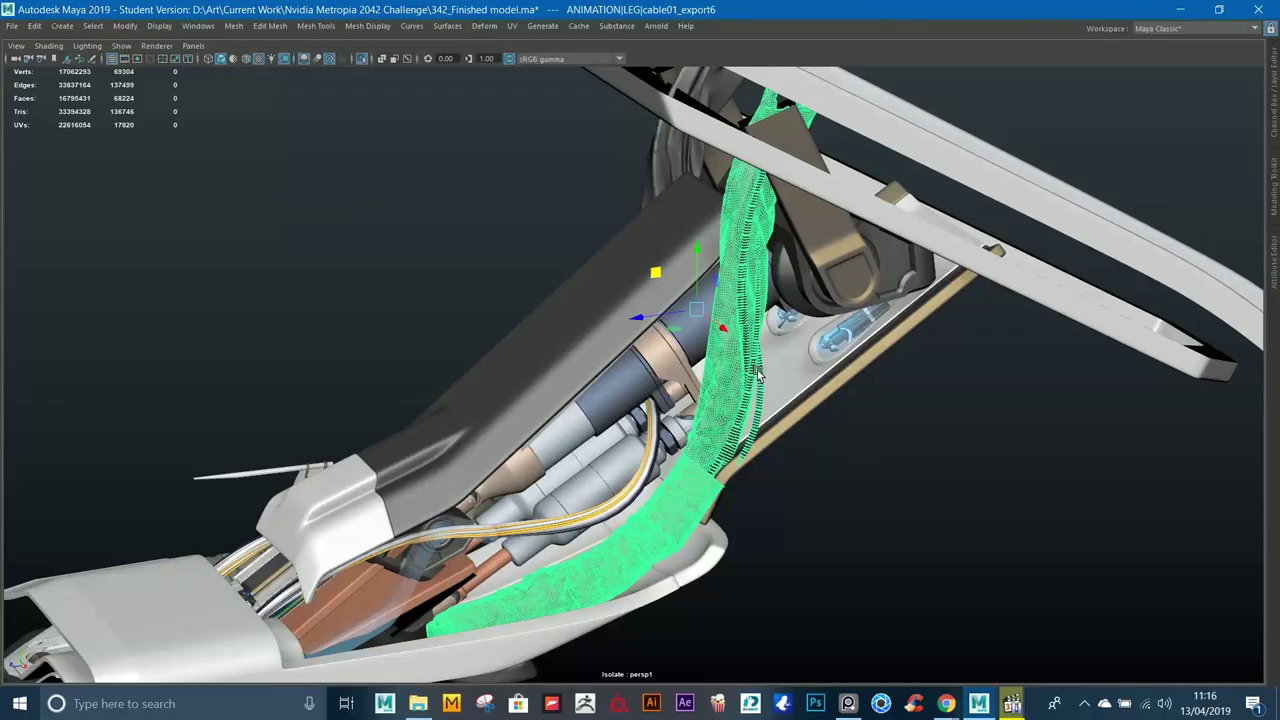
{"action": "left_click", "coordinate": [887, 463]}
{"action": "left_click_drag", "start_coordinate": [887, 463], "coordinate": [726, 252], "text": "alt"}
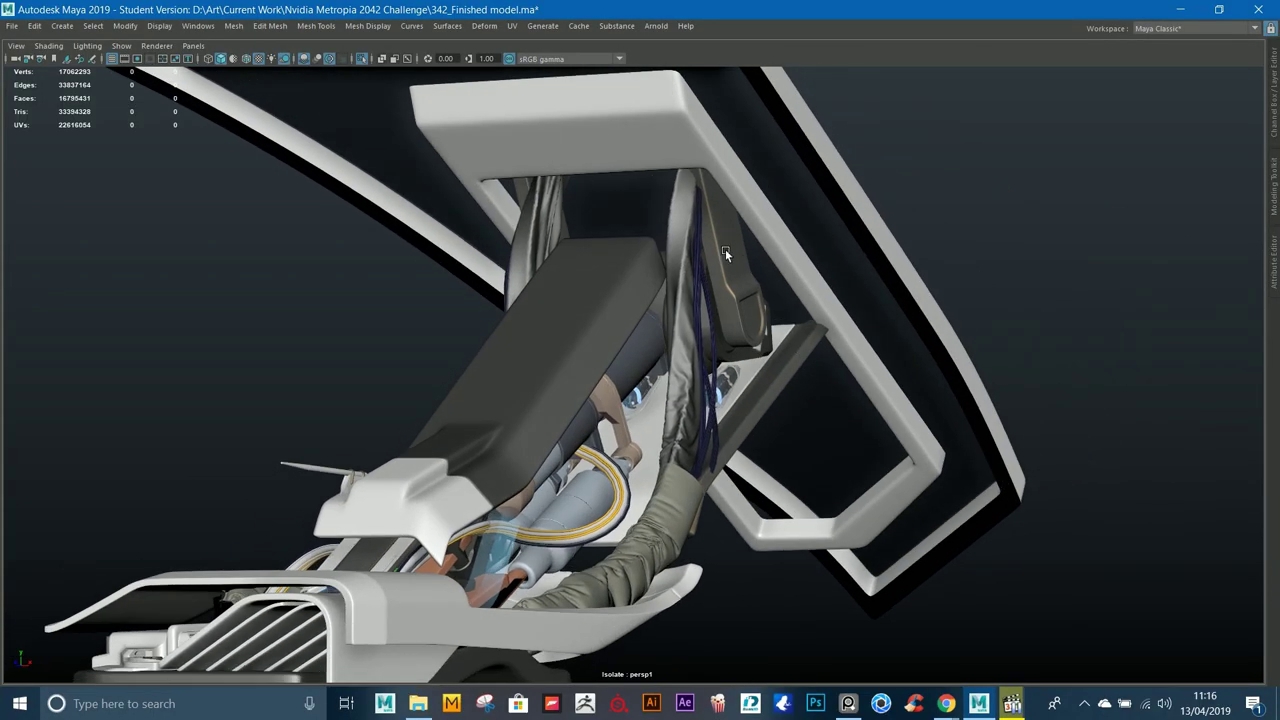
{"action": "left_click", "coordinate": [701, 479]}
{"action": "key", "text": "f"}
{"action": "left_click", "coordinate": [814, 471]}
Step: Select and frame the glass-covered unit on the leg's back plate and inspect it beside the hinge
{"action": "left_click_drag", "start_coordinate": [814, 471], "coordinate": [741, 342], "text": "alt"}
{"action": "left_click", "coordinate": [853, 261]}
{"action": "key", "text": "f"}
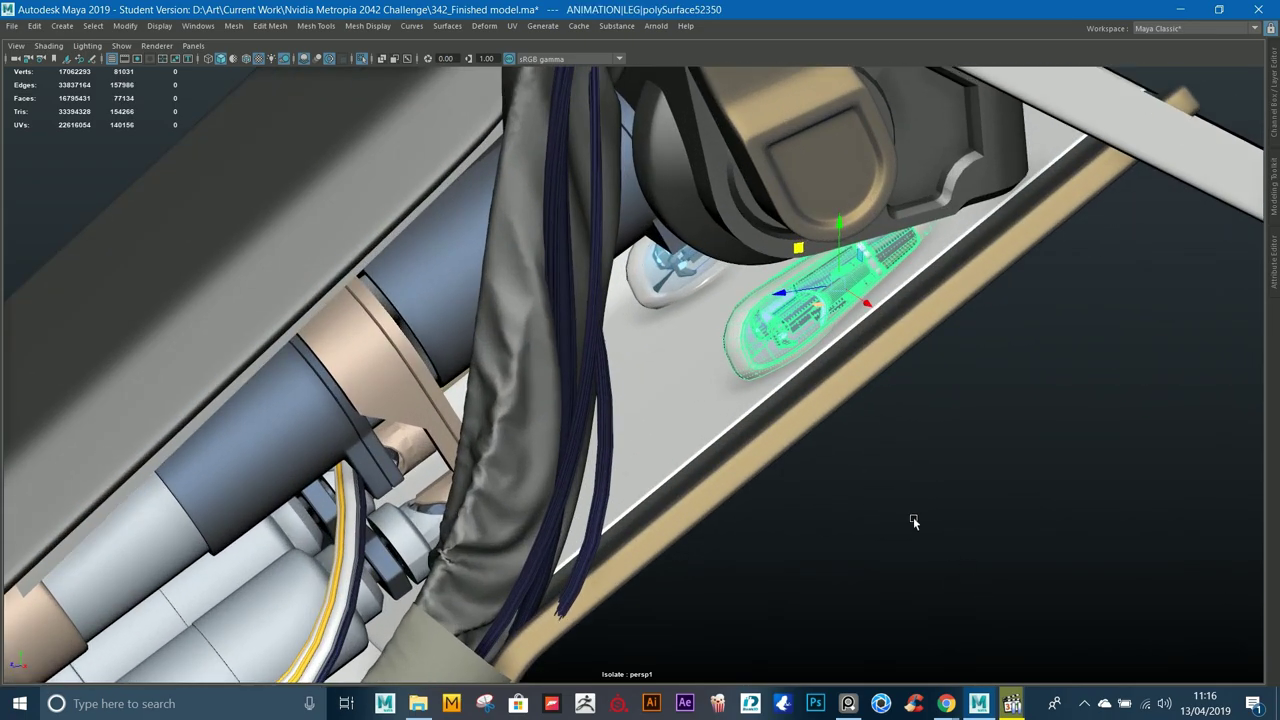
{"action": "left_click_drag", "start_coordinate": [853, 461], "coordinate": [640, 302], "text": "alt"}
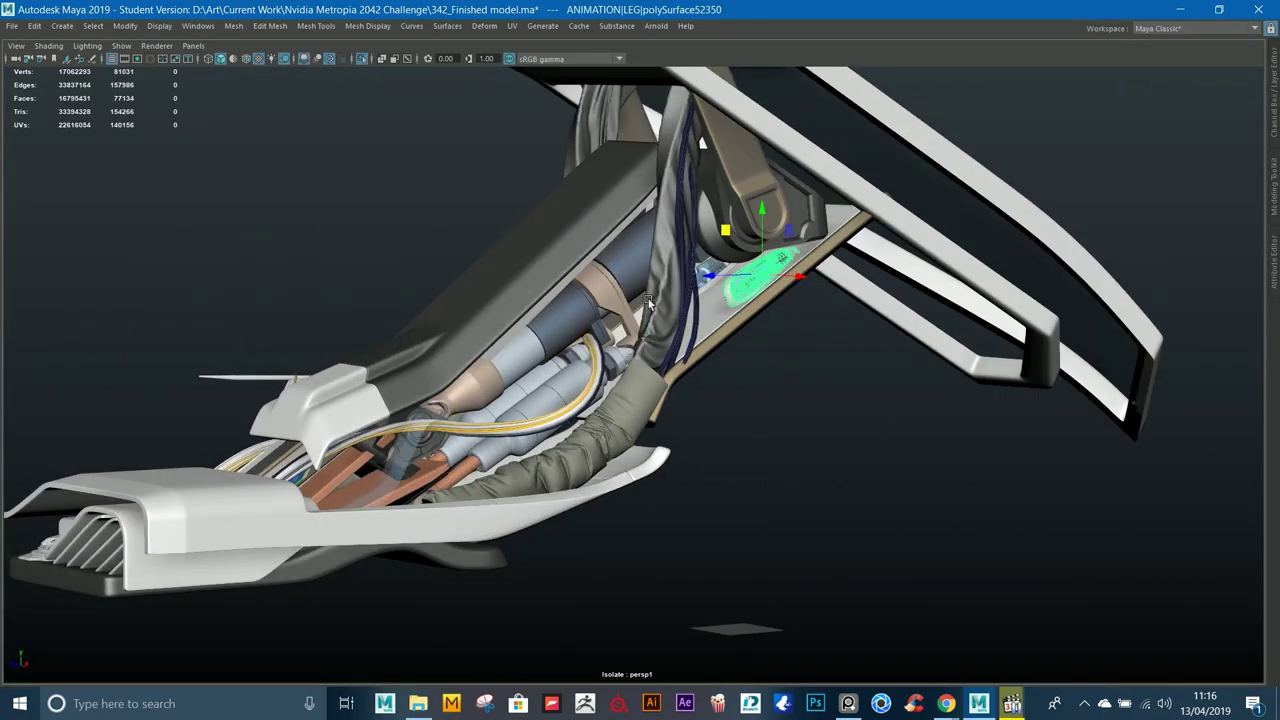
{"action": "left_click_drag", "start_coordinate": [672, 491], "coordinate": [703, 340], "text": "alt"}
Step: Select and frame a cylinder part of the lower leg and inspect the foot and ankle area around it
{"action": "left_click", "coordinate": [800, 370]}
{"action": "key", "text": "f"}
{"action": "right_click_drag", "start_coordinate": [630, 371], "coordinate": [440, 340], "text": "alt"}
{"action": "left_click_drag", "start_coordinate": [440, 340], "coordinate": [590, 335], "text": "alt"}
{"action": "left_click", "coordinate": [1041, 265]}
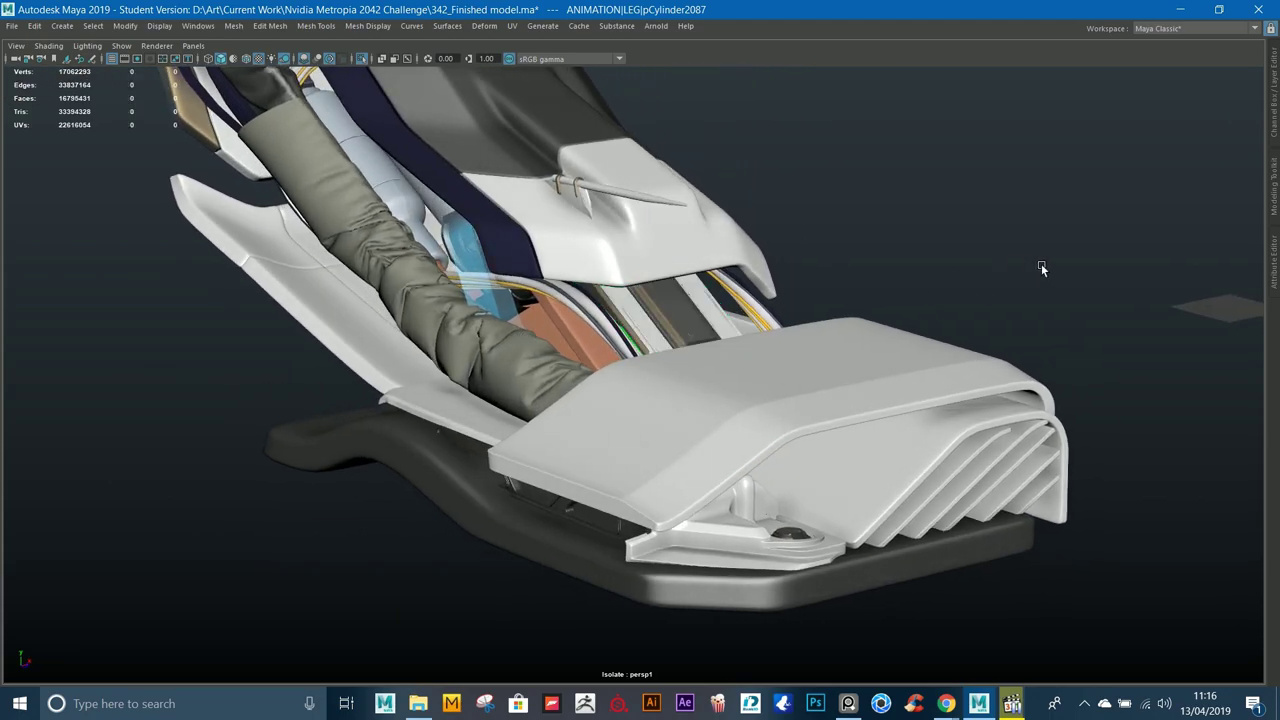
Step: Select the leg's upper cover, back plate and lower shell panels to examine its outer casing, then clear the selection
{"action": "right_click_drag", "start_coordinate": [1041, 265], "coordinate": [669, 251], "text": "alt"}
{"action": "left_click_drag", "start_coordinate": [669, 251], "coordinate": [593, 286], "text": "alt"}
{"action": "left_click_drag", "start_coordinate": [612, 340], "coordinate": [497, 358], "text": "alt"}
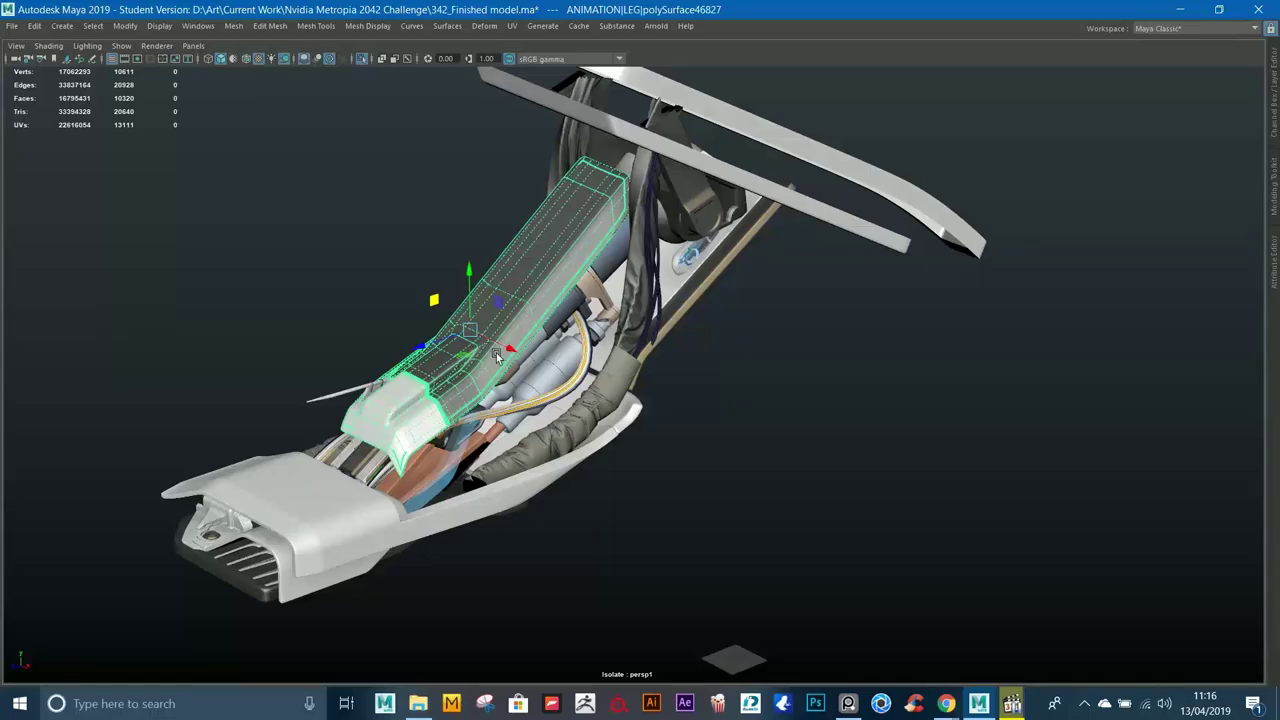
{"action": "left_click", "coordinate": [339, 517]}
{"action": "left_click_drag", "start_coordinate": [339, 517], "coordinate": [688, 416], "text": "alt"}
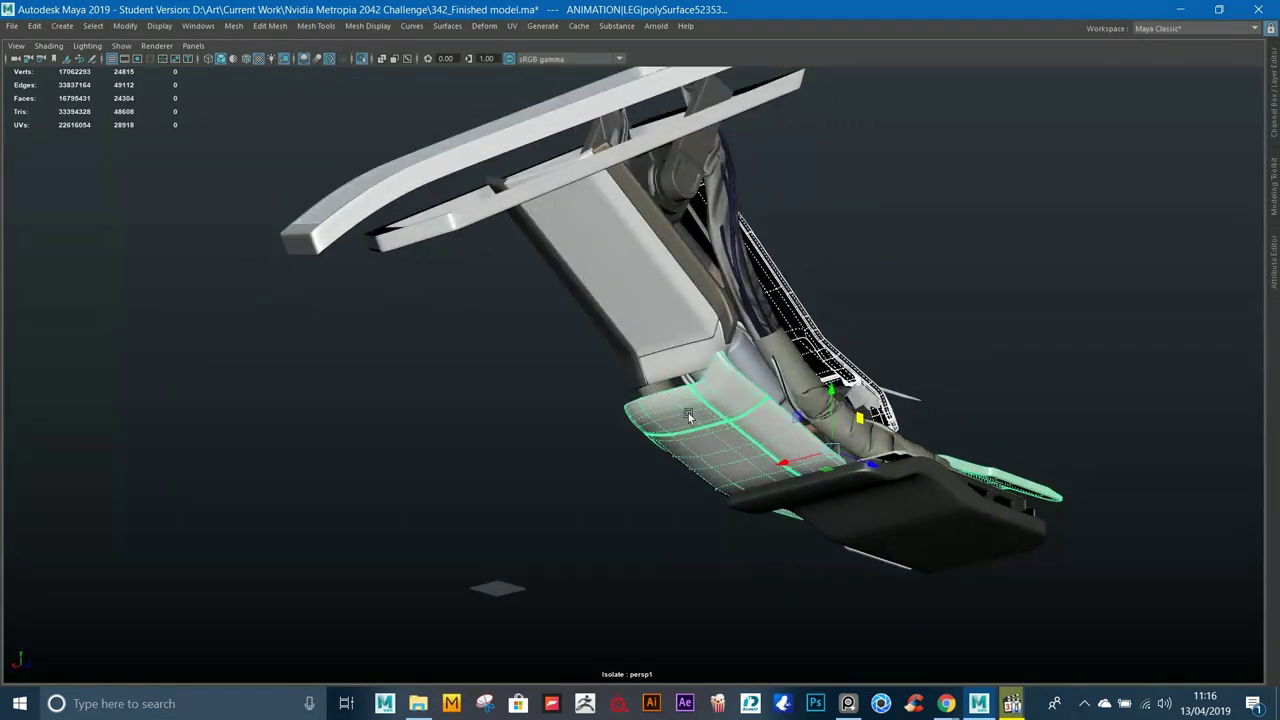
{"action": "left_click", "coordinate": [644, 293], "text": "shift"}
{"action": "middle_click_drag", "start_coordinate": [644, 293], "coordinate": [454, 272], "text": "alt"}
{"action": "scroll", "coordinate": [454, 272], "scroll_direction": "up", "scroll_amount": 2}
{"action": "left_click", "coordinate": [808, 531], "text": "shift"}
{"action": "left_click_drag", "start_coordinate": [808, 531], "coordinate": [656, 433], "text": "alt"}
{"action": "left_click_drag", "start_coordinate": [1040, 478], "coordinate": [948, 215], "text": "alt"}
{"action": "left_click", "coordinate": [948, 215]}
Step: Show the full aircraft again and inspect the tapered piston section above the foot up close
{"action": "middle_click_drag", "start_coordinate": [773, 424], "coordinate": [801, 294], "text": "alt"}
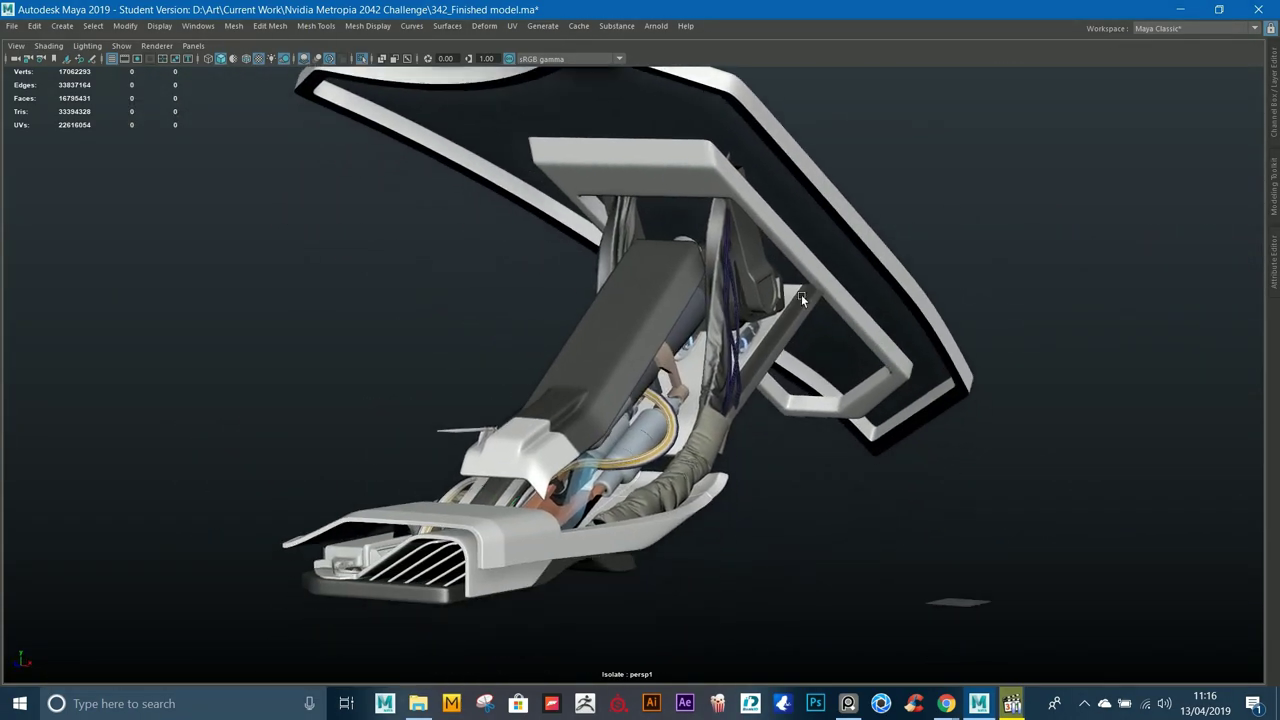
{"action": "scroll", "coordinate": [801, 294], "scroll_direction": "down", "scroll_amount": 2}
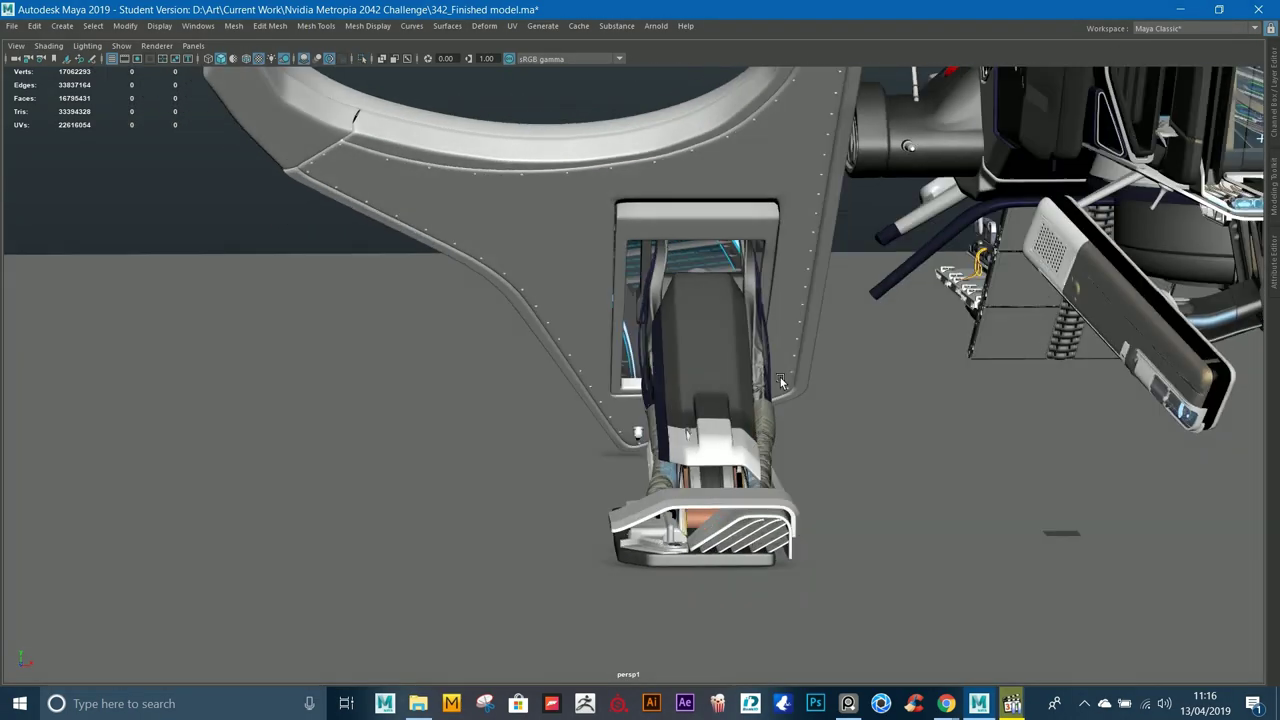
{"action": "left_click_drag", "start_coordinate": [850, 380], "coordinate": [665, 447], "text": "alt"}
{"action": "right_click_drag", "start_coordinate": [665, 443], "coordinate": [690, 446], "text": "alt"}
{"action": "left_click", "coordinate": [378, 396]}
{"action": "key", "text": "f"}
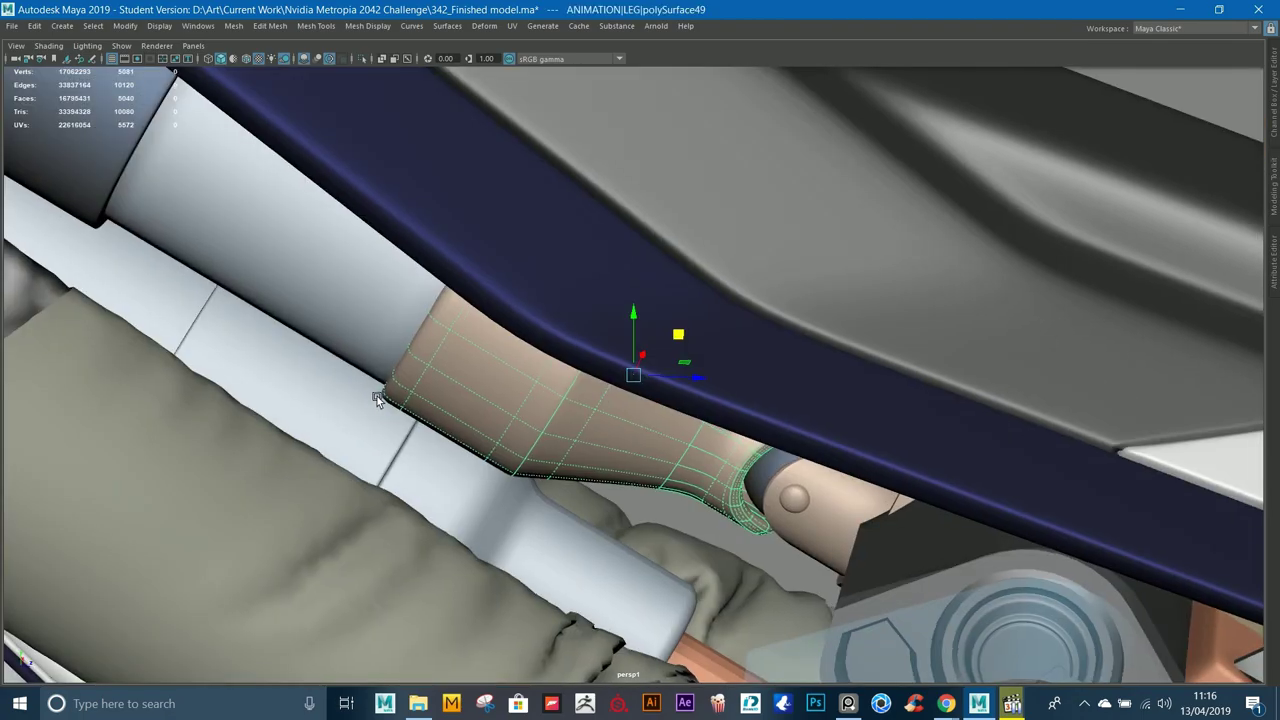
{"action": "left_click_drag", "start_coordinate": [377, 396], "coordinate": [471, 272], "text": "alt"}
{"action": "right_click_drag", "start_coordinate": [816, 484], "coordinate": [528, 421], "text": "alt"}
{"action": "middle_click_drag", "start_coordinate": [842, 529], "coordinate": [568, 357], "text": "alt"}
Step: Select the round ankle joint cap and examine the foot from the side and front
{"action": "left_click", "coordinate": [620, 318]}
{"action": "right_click_drag", "start_coordinate": [621, 320], "coordinate": [470, 325], "text": "alt"}
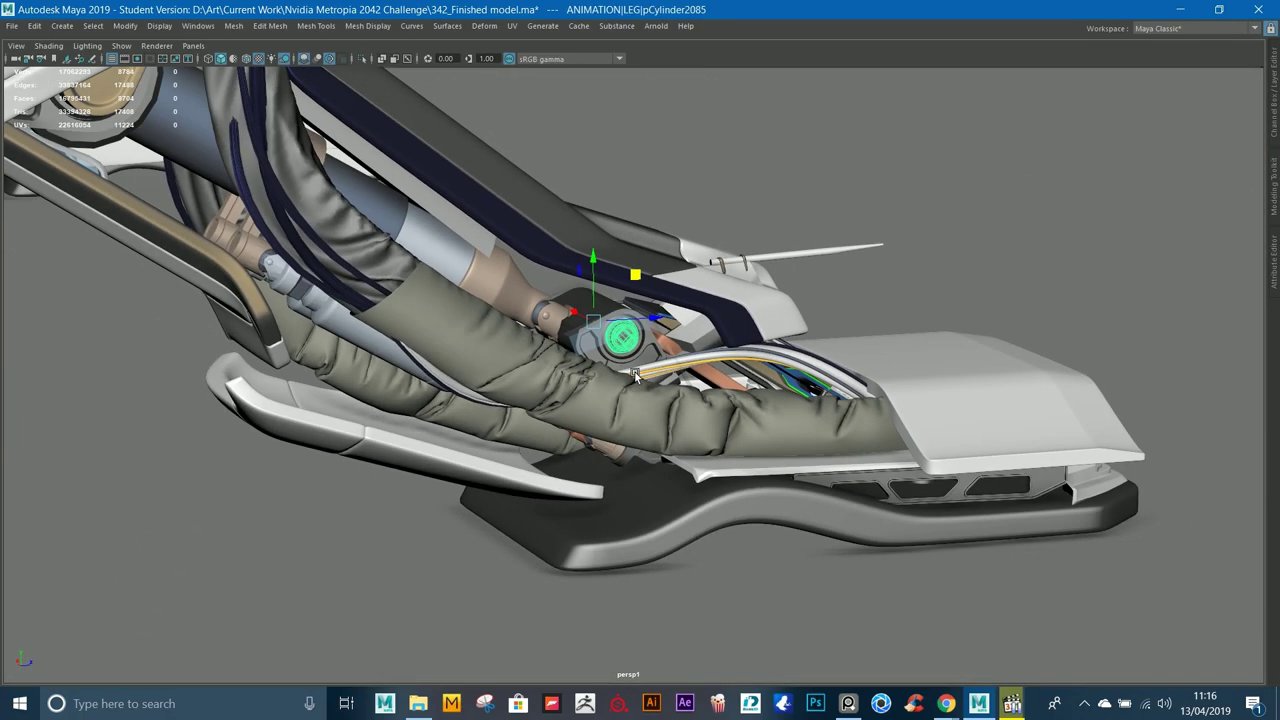
{"action": "left_click_drag", "start_coordinate": [660, 352], "coordinate": [499, 367], "text": "alt"}
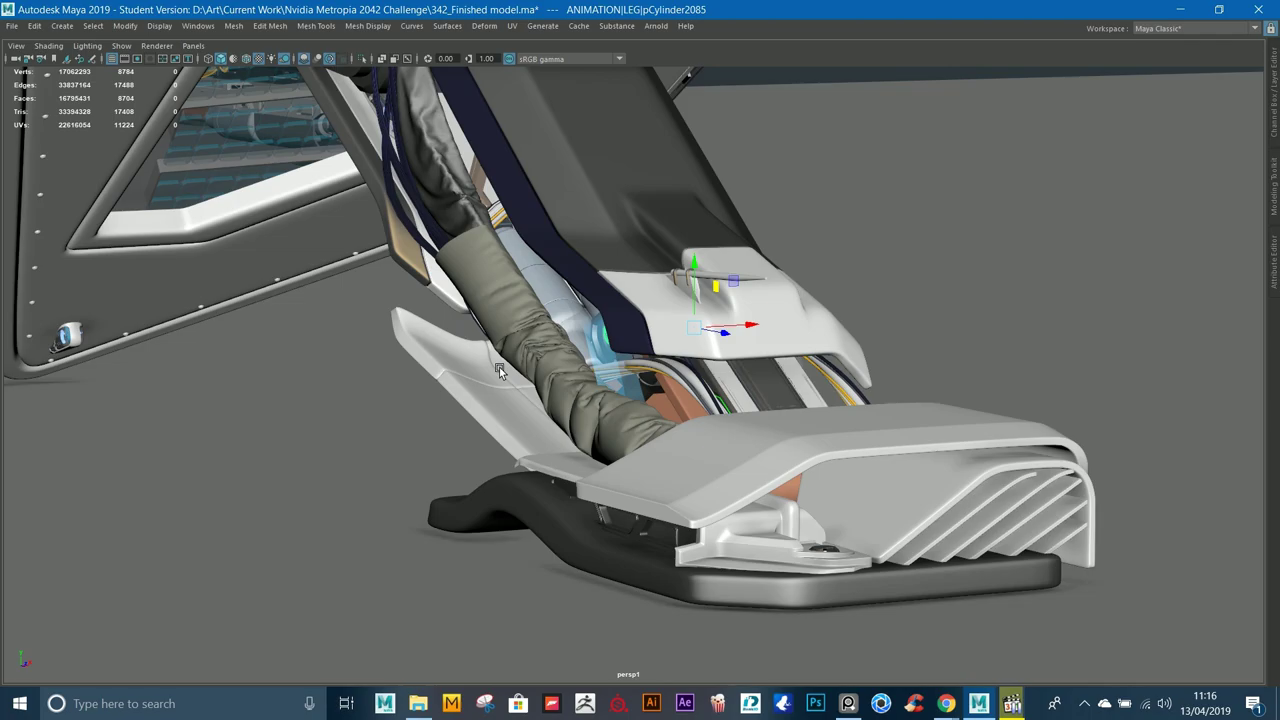
{"action": "left_click_drag", "start_coordinate": [1027, 526], "coordinate": [838, 402], "text": "alt"}
Step: Isolate the leg's upper cover with its blue trim and white end cap, toggling isolation to compare it with the full leg
{"action": "left_click", "coordinate": [571, 354]}
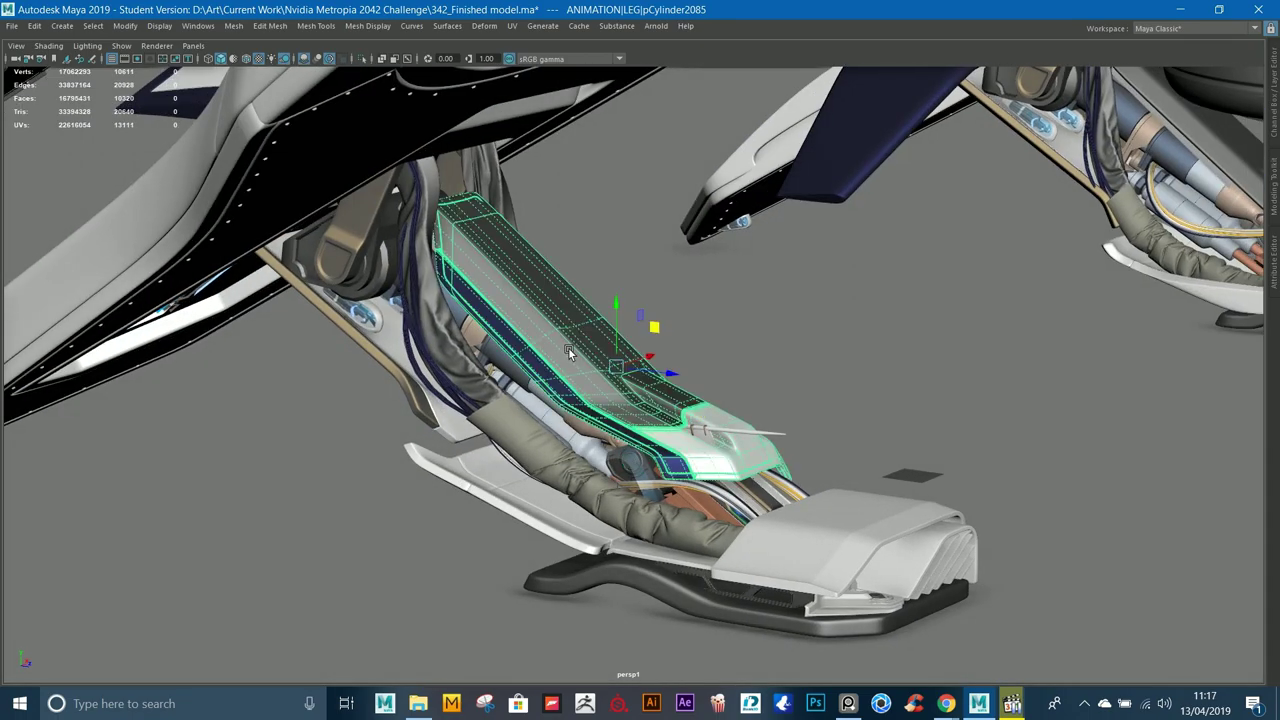
{"action": "left_click_drag", "start_coordinate": [571, 354], "coordinate": [545, 340], "text": "alt"}
{"action": "right_click_drag", "start_coordinate": [545, 340], "coordinate": [628, 370], "text": "alt"}
{"action": "key", "text": "ctrl+1"}
{"action": "left_click_drag", "start_coordinate": [634, 143], "coordinate": [924, 459], "text": "alt"}
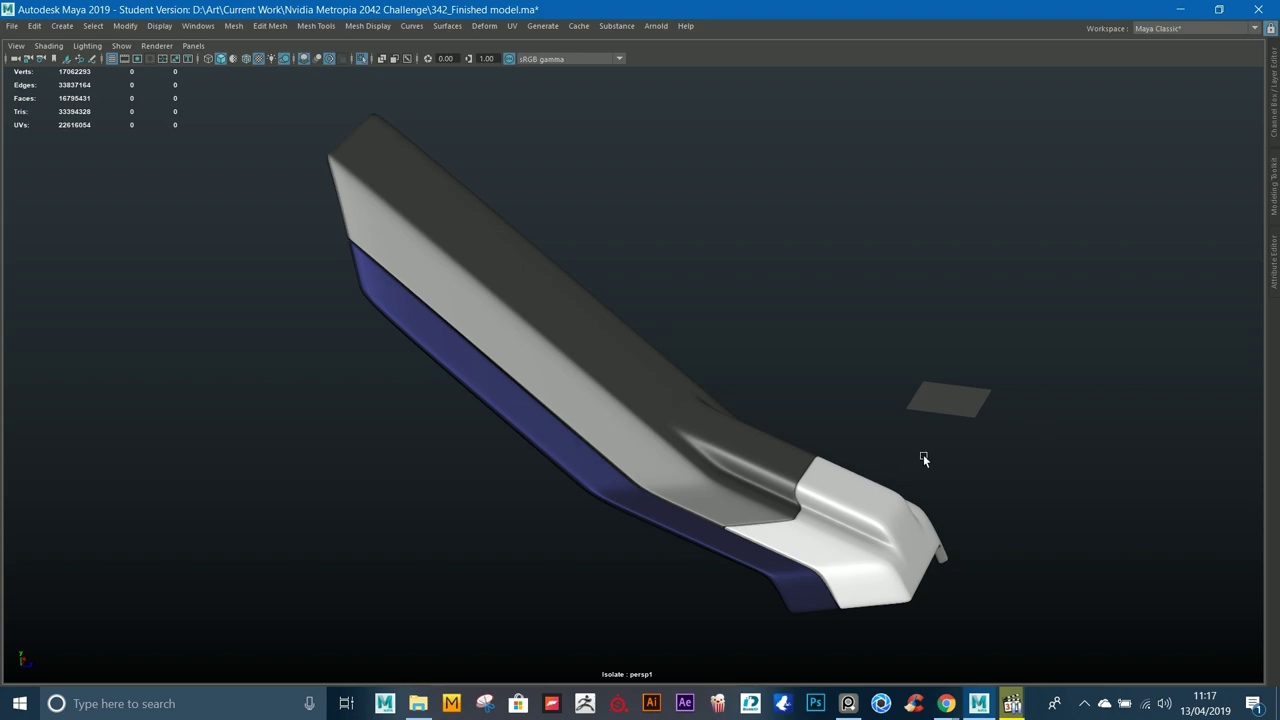
{"action": "left_click", "coordinate": [365, 60]}
{"action": "left_click_drag", "start_coordinate": [890, 372], "coordinate": [850, 365], "text": "alt"}
{"action": "left_click", "coordinate": [640, 365]}
{"action": "left_click", "coordinate": [362, 58]}
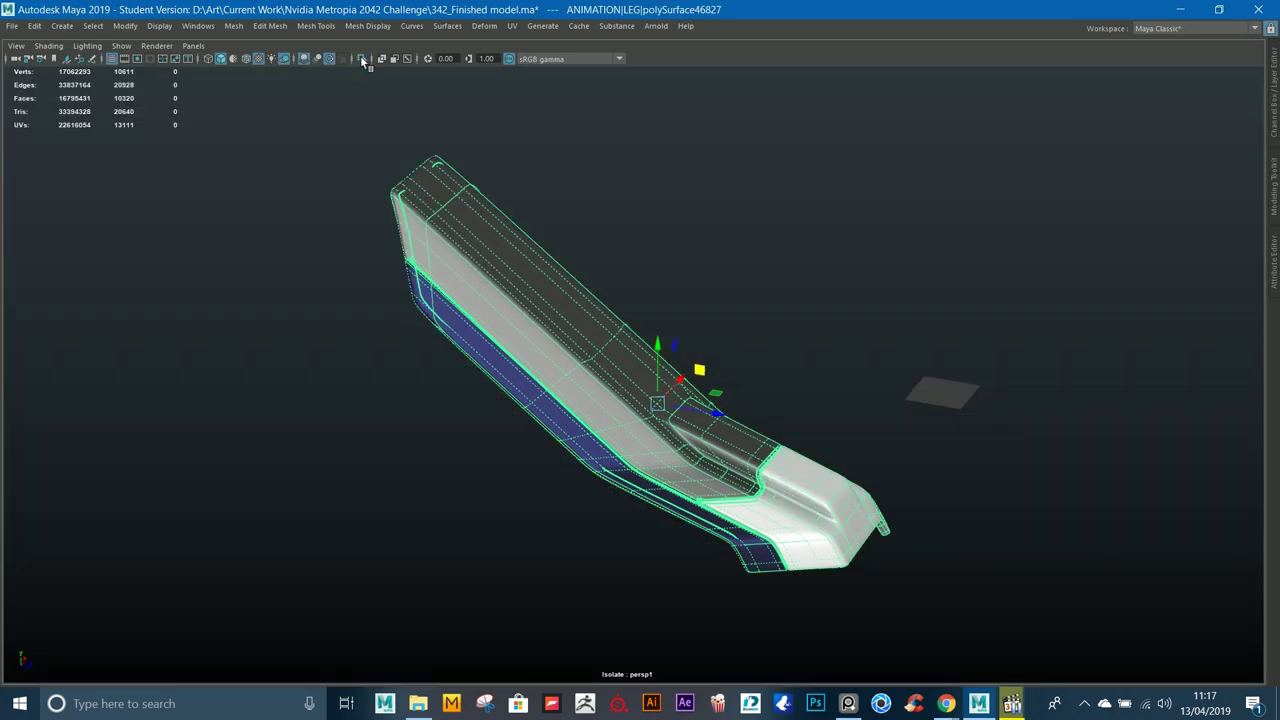
Step: Examine the isolated upper leg cover's panel seams, recessed bulge and white end cap
{"action": "middle_click_drag", "start_coordinate": [806, 265], "coordinate": [699, 160], "text": "alt"}
{"action": "left_click", "coordinate": [721, 232]}
{"action": "right_click_drag", "start_coordinate": [722, 234], "coordinate": [808, 268], "text": "alt"}
{"action": "left_click_drag", "start_coordinate": [808, 268], "coordinate": [836, 360], "text": "alt"}
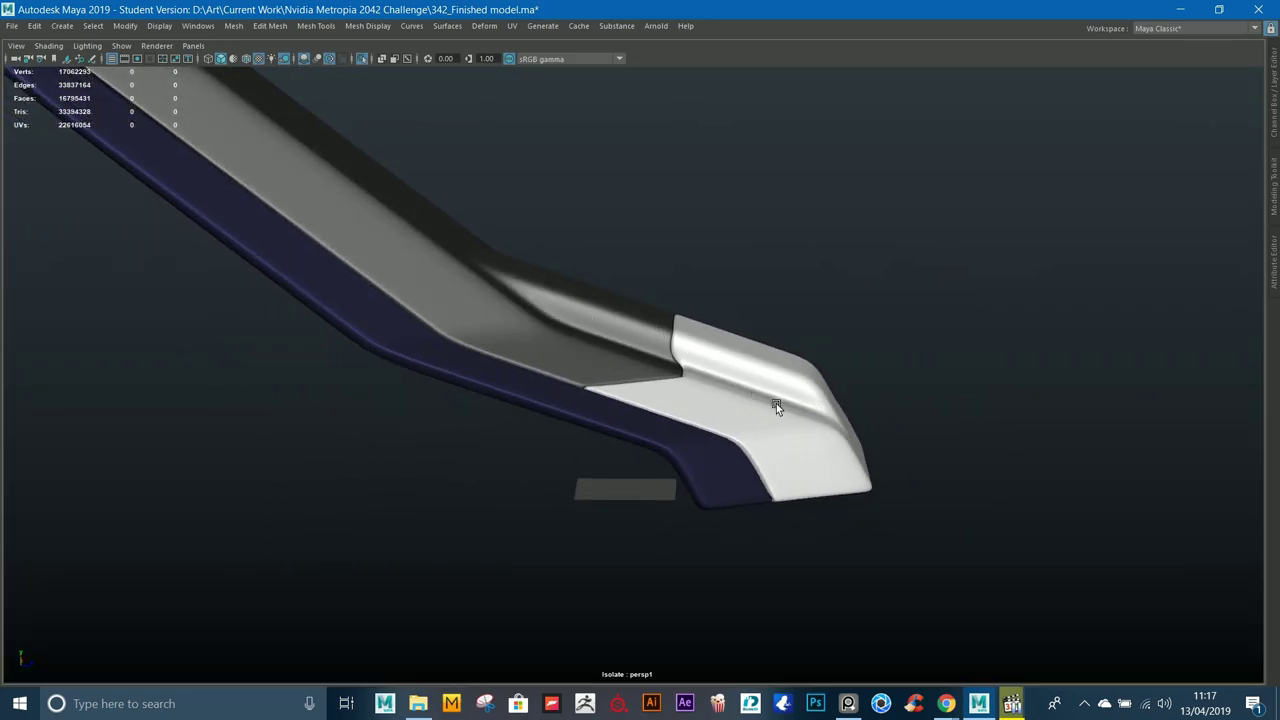
{"action": "mouse_move", "coordinate": [776, 403]}
{"action": "left_mouse_down", "text": "alt"}
{"action": "mouse_move", "coordinate": [756, 397]}
{"action": "mouse_move", "coordinate": [645, 433]}
{"action": "mouse_move", "coordinate": [695, 348]}
{"action": "mouse_move", "coordinate": [768, 409]}
{"action": "left_mouse_up", "text": "alt"}
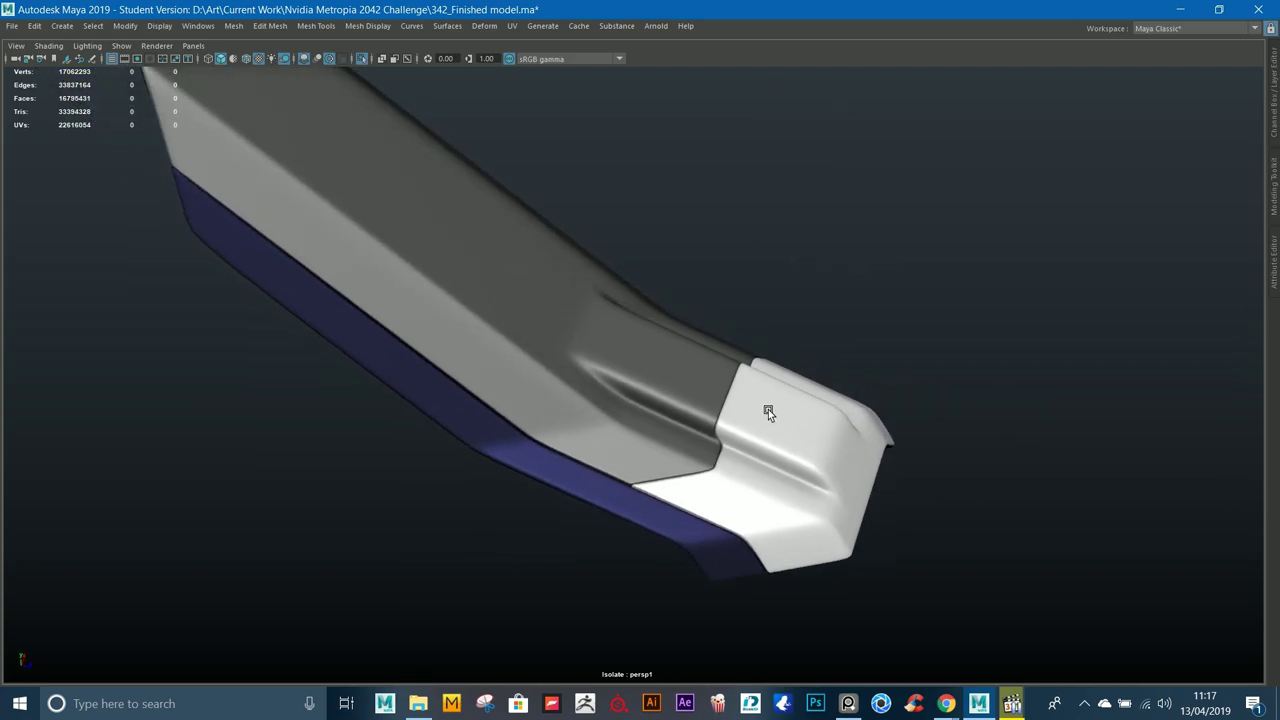
{"action": "left_click_drag", "start_coordinate": [738, 367], "coordinate": [362, 140], "text": "alt"}
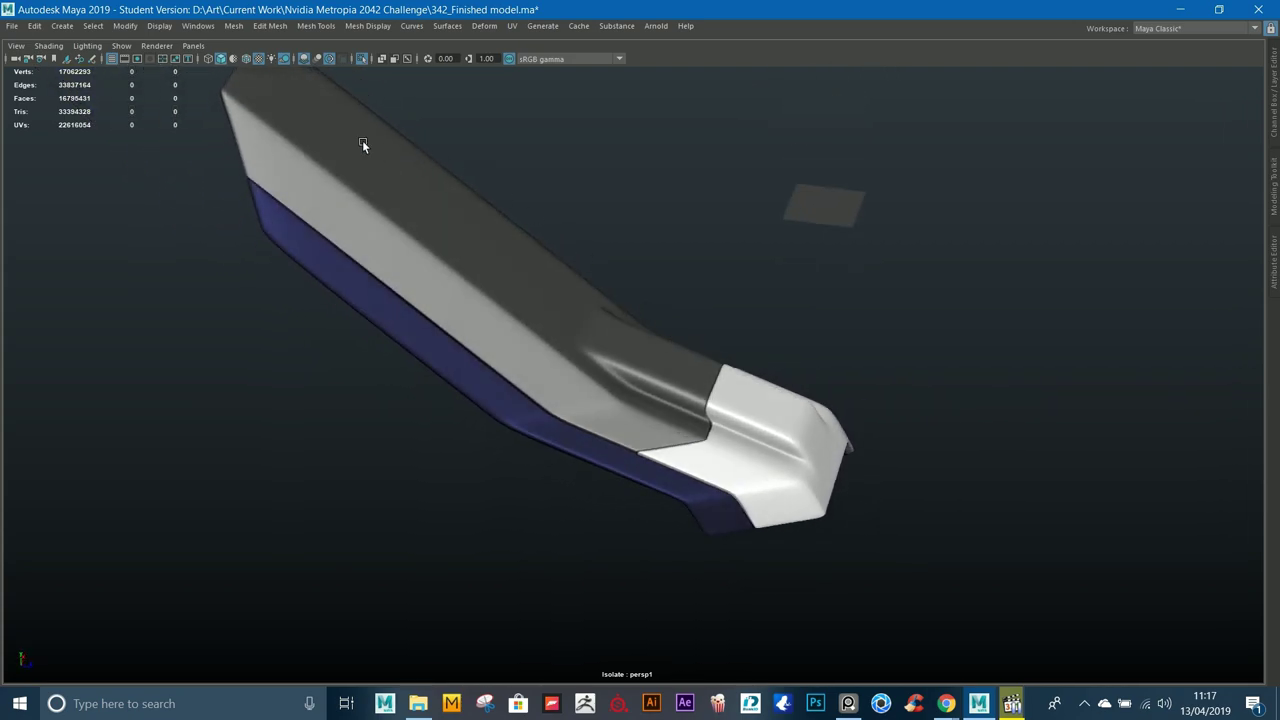
Step: Compare the isolated leg cover from the front and side, following its blue trim down to the white end cap
{"action": "left_click_drag", "start_coordinate": [862, 495], "coordinate": [706, 487], "text": "alt"}
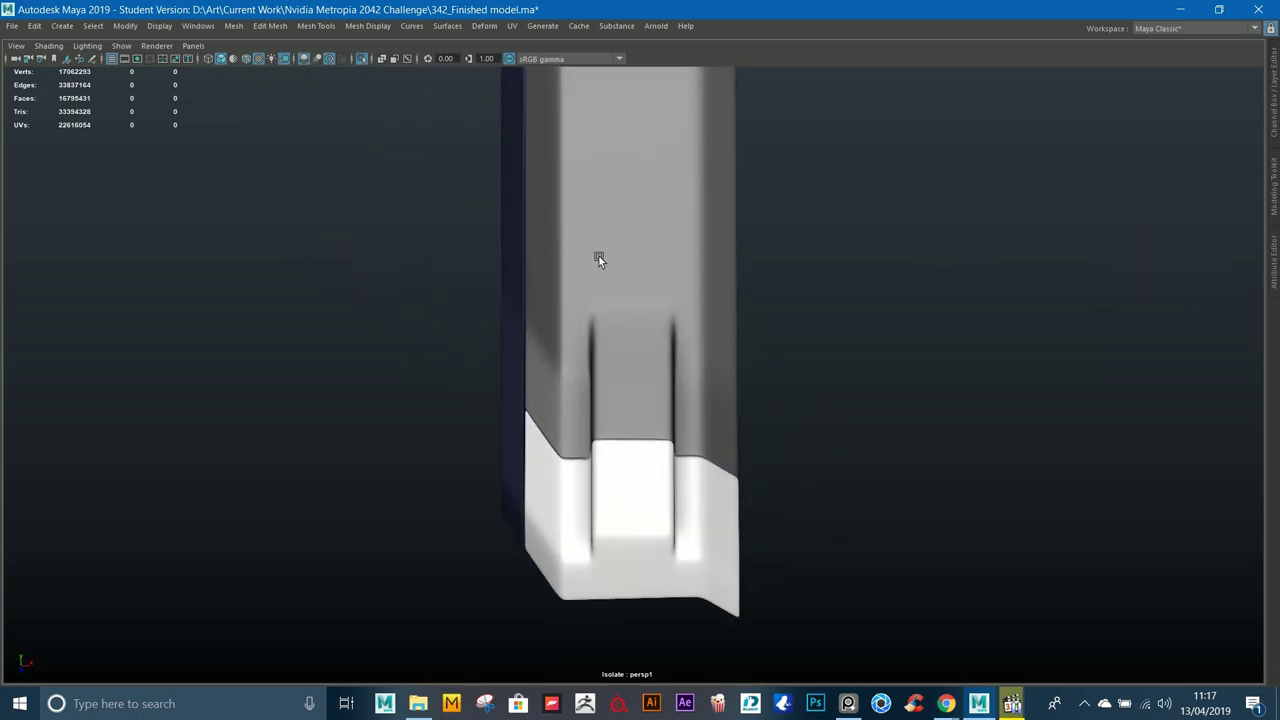
{"action": "left_click_drag", "start_coordinate": [599, 259], "coordinate": [744, 316], "text": "alt"}
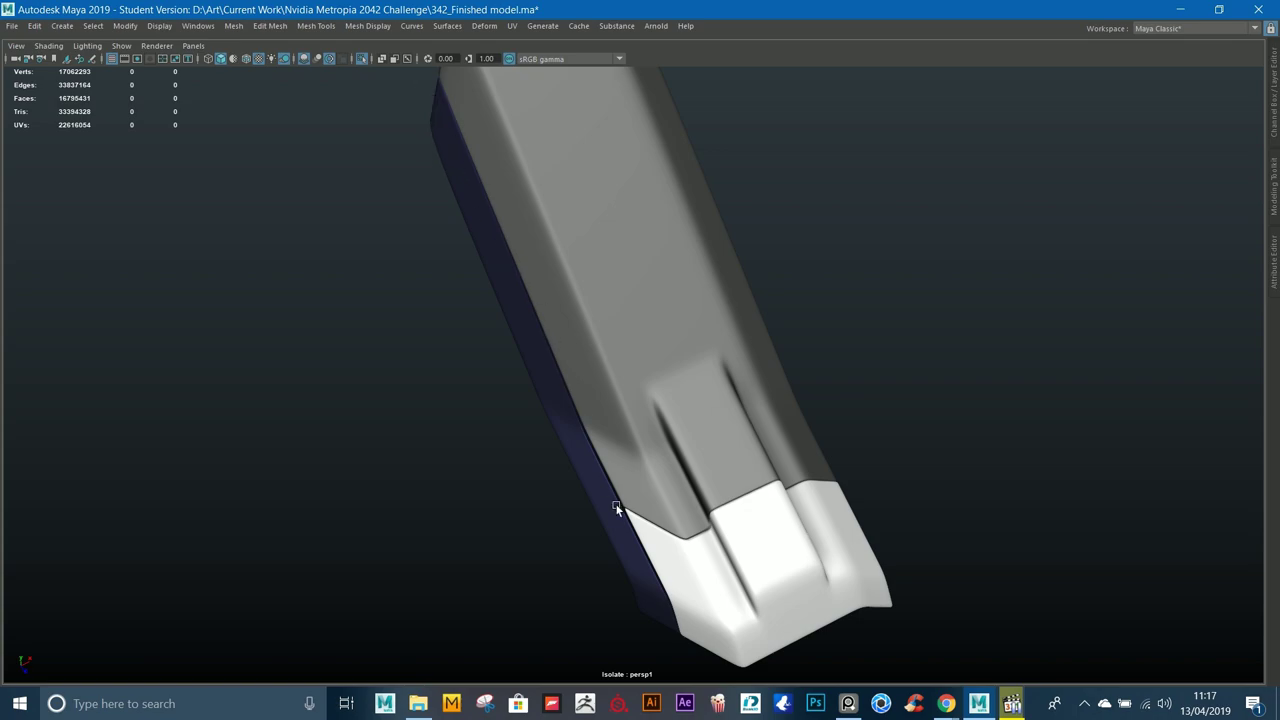
{"action": "left_click_drag", "start_coordinate": [538, 362], "coordinate": [603, 299], "text": "alt"}
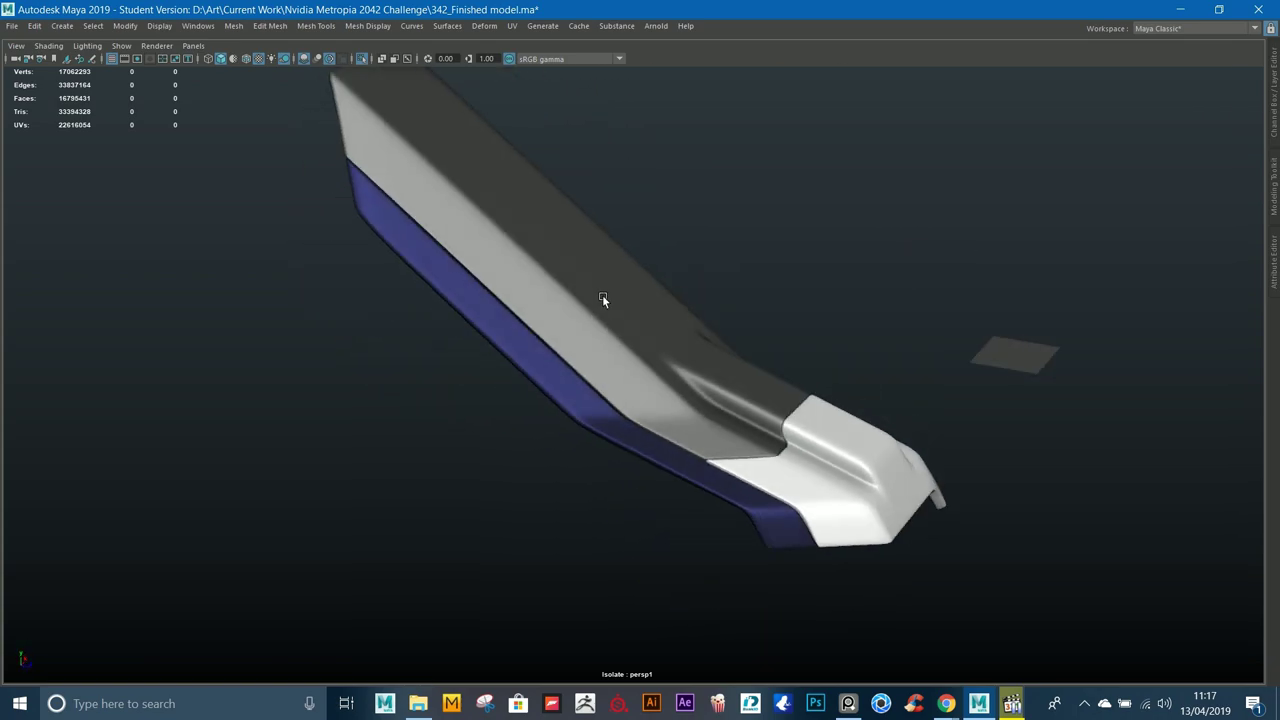
{"action": "left_click_drag", "start_coordinate": [930, 490], "coordinate": [565, 398], "text": "alt"}
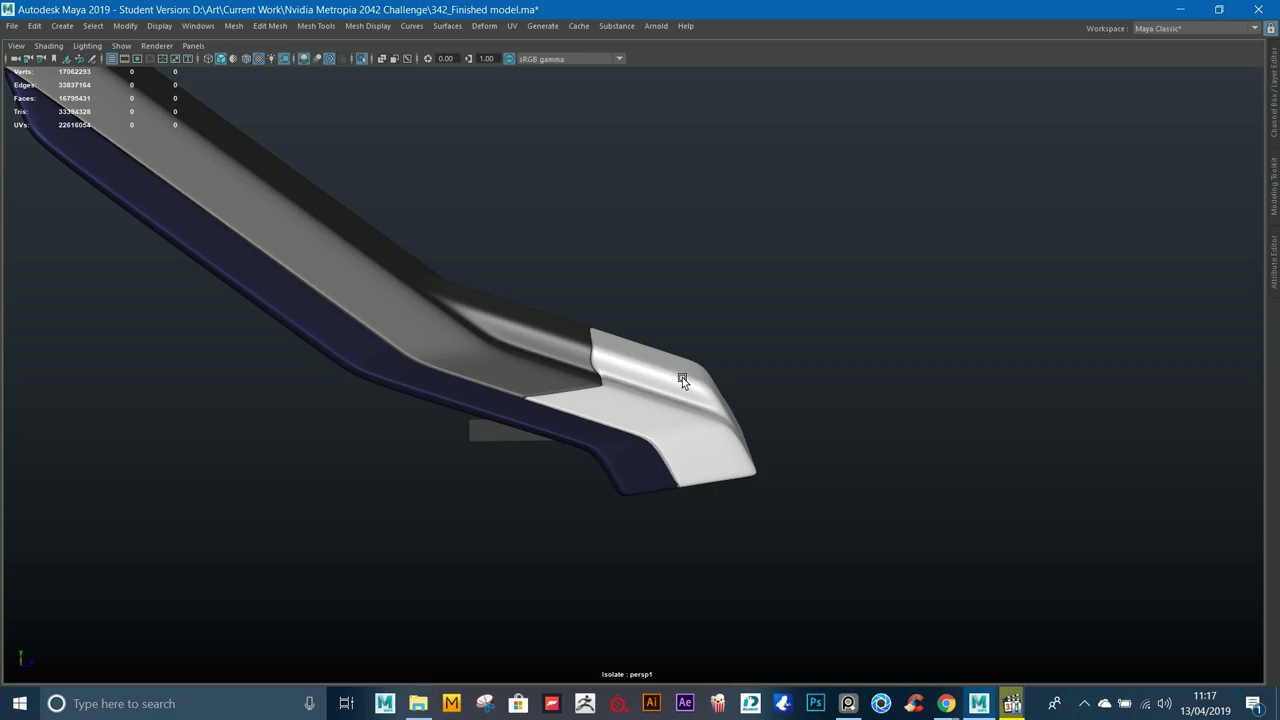
Step: Turn off isolation and inspect the cover in place on the full leg, with its cables and foot
{"action": "left_click", "coordinate": [360, 59]}
{"action": "right_click_drag", "start_coordinate": [640, 330], "coordinate": [534, 303], "text": "alt"}
{"action": "left_click_drag", "start_coordinate": [534, 303], "coordinate": [425, 280], "text": "alt"}
{"action": "right_click_drag", "start_coordinate": [790, 430], "coordinate": [917, 475], "text": "alt"}
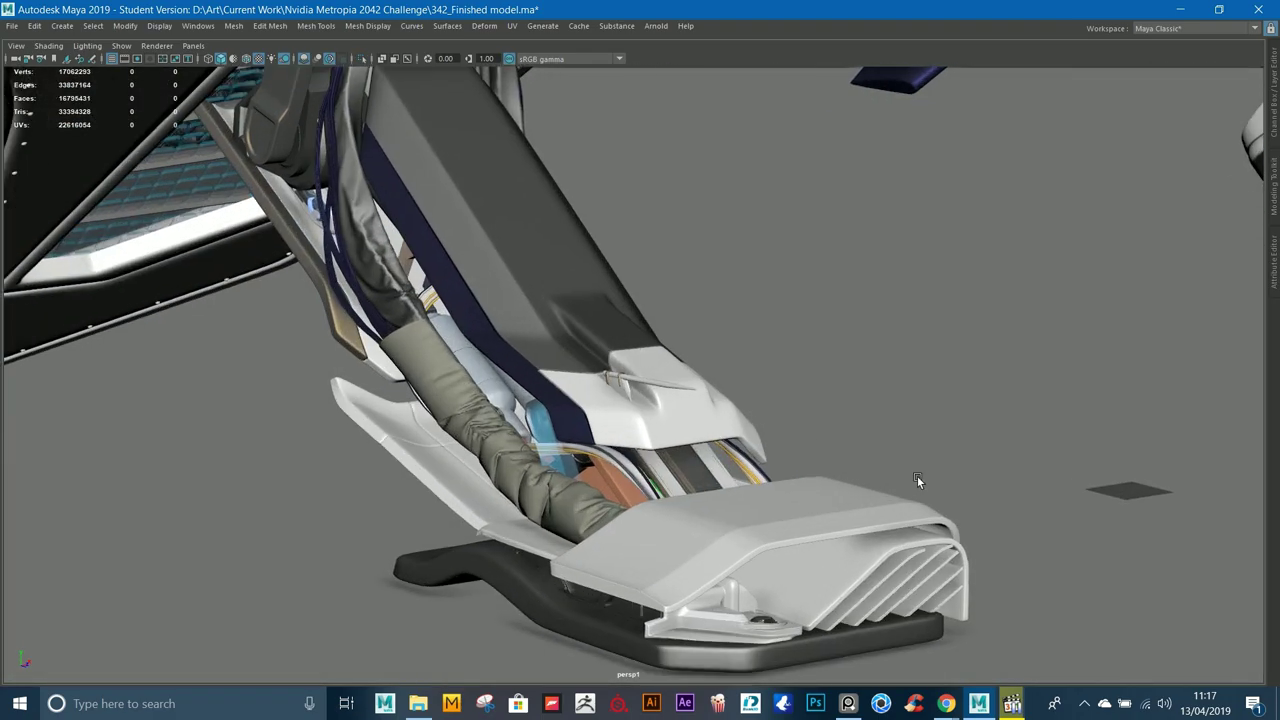
Step: Select the front fan wing and its leg in a top view of the aircraft, leave out the fuselage mount, and hide them
{"action": "left_click_drag", "start_coordinate": [917, 475], "coordinate": [592, 470], "text": "alt"}
{"action": "left_click_drag", "start_coordinate": [770, 535], "coordinate": [543, 432]}
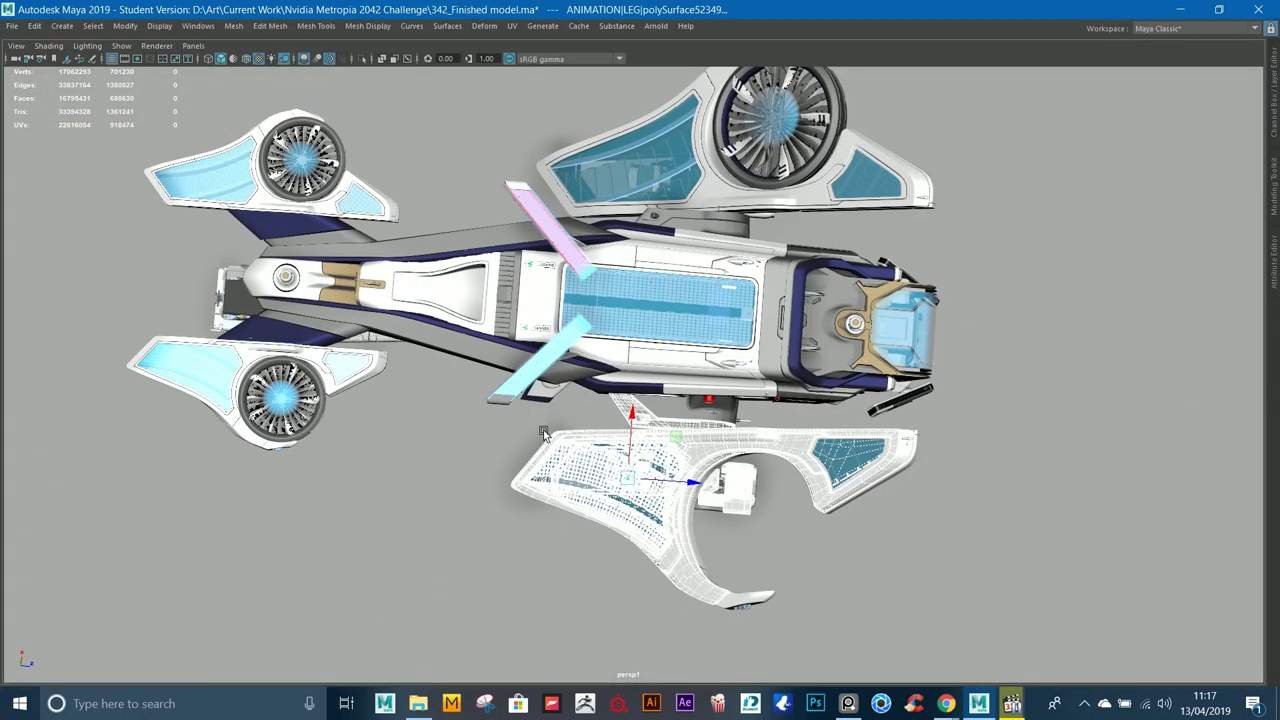
{"action": "left_click_drag", "start_coordinate": [791, 537], "coordinate": [791, 537], "text": "shift"}
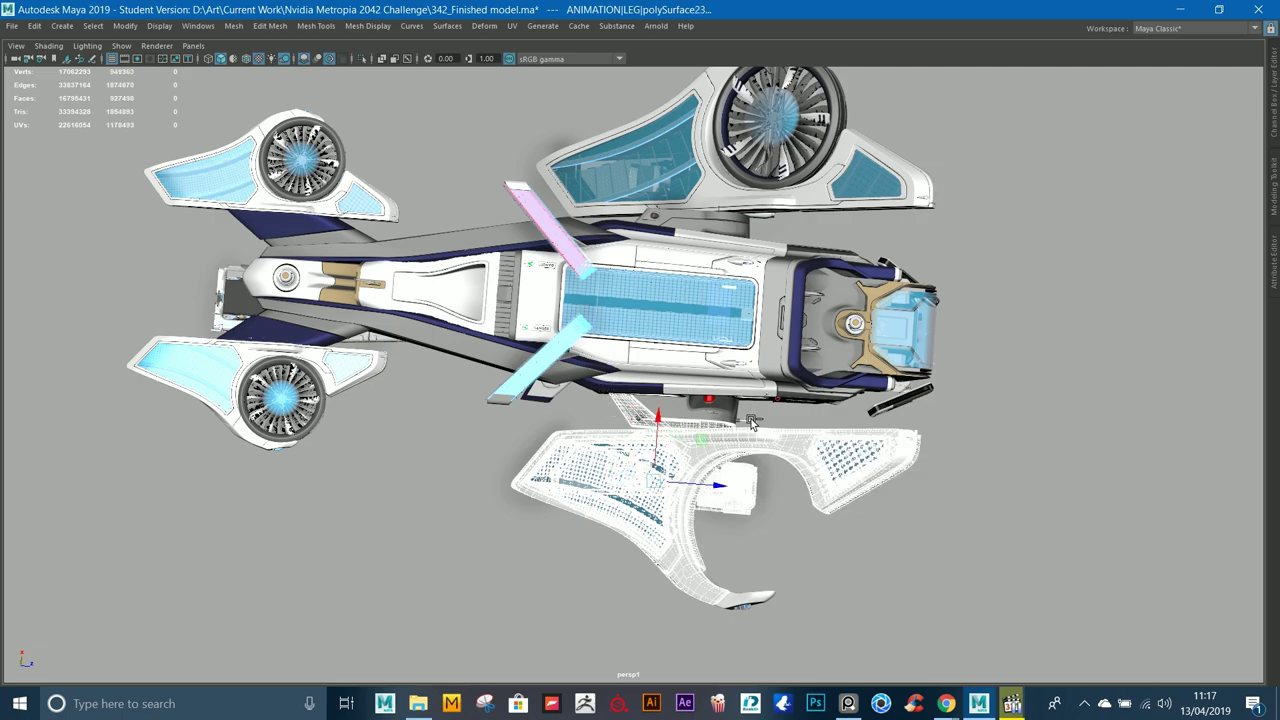
{"action": "left_click", "coordinate": [751, 420], "text": "ctrl"}
{"action": "key", "text": "h"}
{"action": "key", "text": "space"}
Step: Hide the leftover wing tip pieces beside the fuselage and switch to the dark gradient viewport background
{"action": "scroll", "coordinate": [767, 468], "scroll_direction": "down", "scroll_amount": 1}
{"action": "left_click_drag", "start_coordinate": [645, 529], "coordinate": [701, 578]}
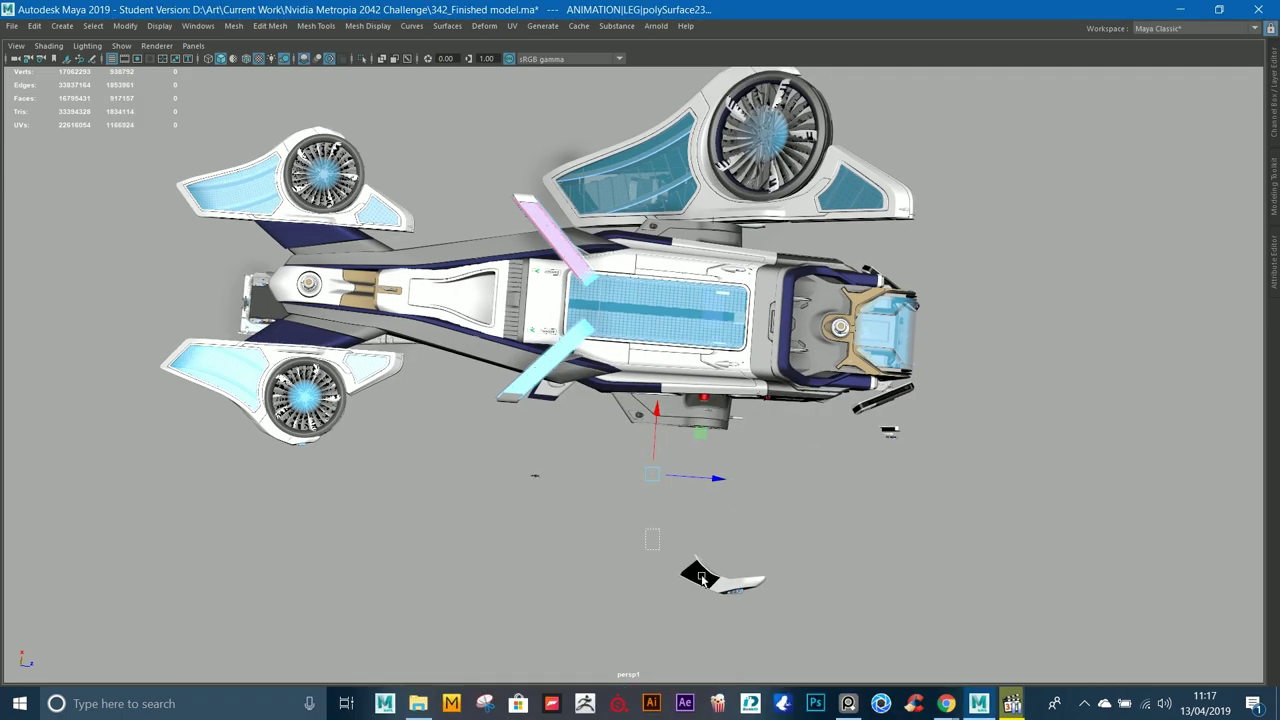
{"action": "key", "text": "alt+b"}
{"action": "key", "text": "alt+b"}
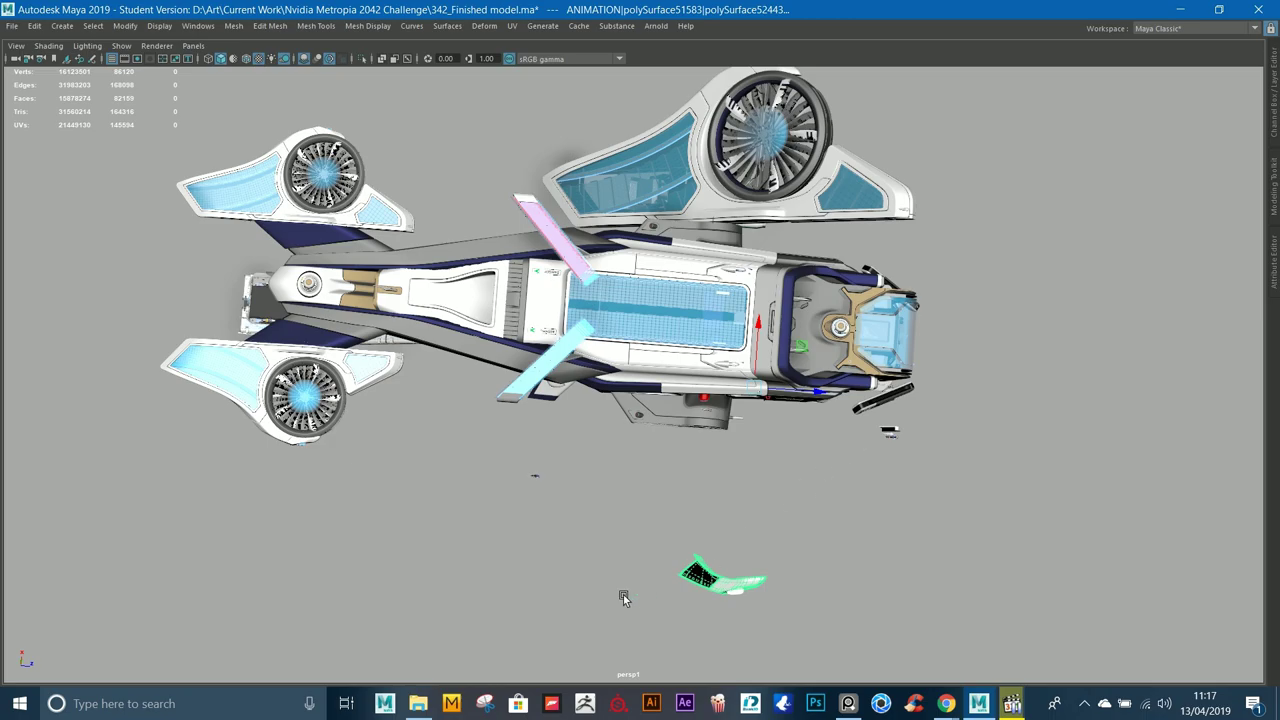
{"action": "key", "text": "h"}
{"action": "key", "text": "alt+b"}
Step: Examine the exposed fuselage side, including the grey recess, red details, wing mount and DANGER intake panel
{"action": "left_click_drag", "start_coordinate": [857, 441], "coordinate": [1160, 620], "text": "alt"}
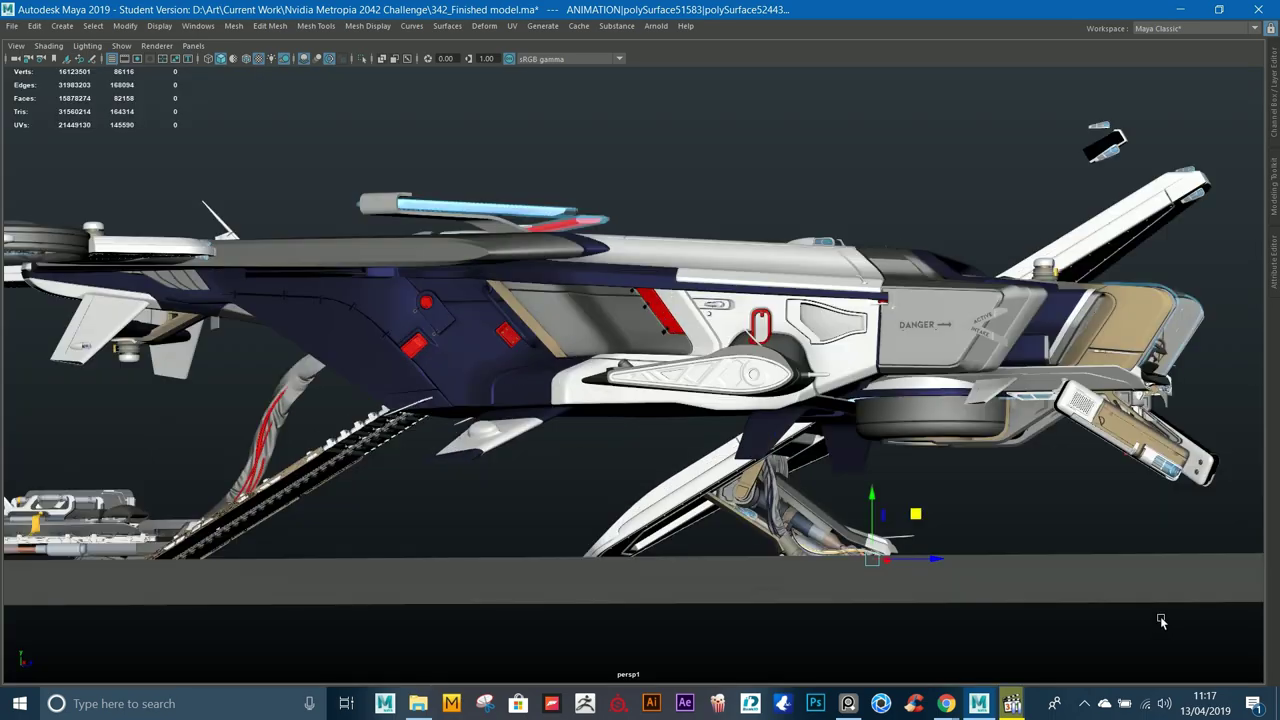
{"action": "right_click_drag", "start_coordinate": [1160, 620], "coordinate": [1214, 409], "text": "alt"}
{"action": "right_click_drag", "start_coordinate": [640, 340], "coordinate": [772, 378], "text": "alt"}
{"action": "left_click_drag", "start_coordinate": [772, 378], "coordinate": [811, 366], "text": "alt"}
{"action": "middle_click_drag", "start_coordinate": [811, 366], "coordinate": [609, 323], "text": "alt"}
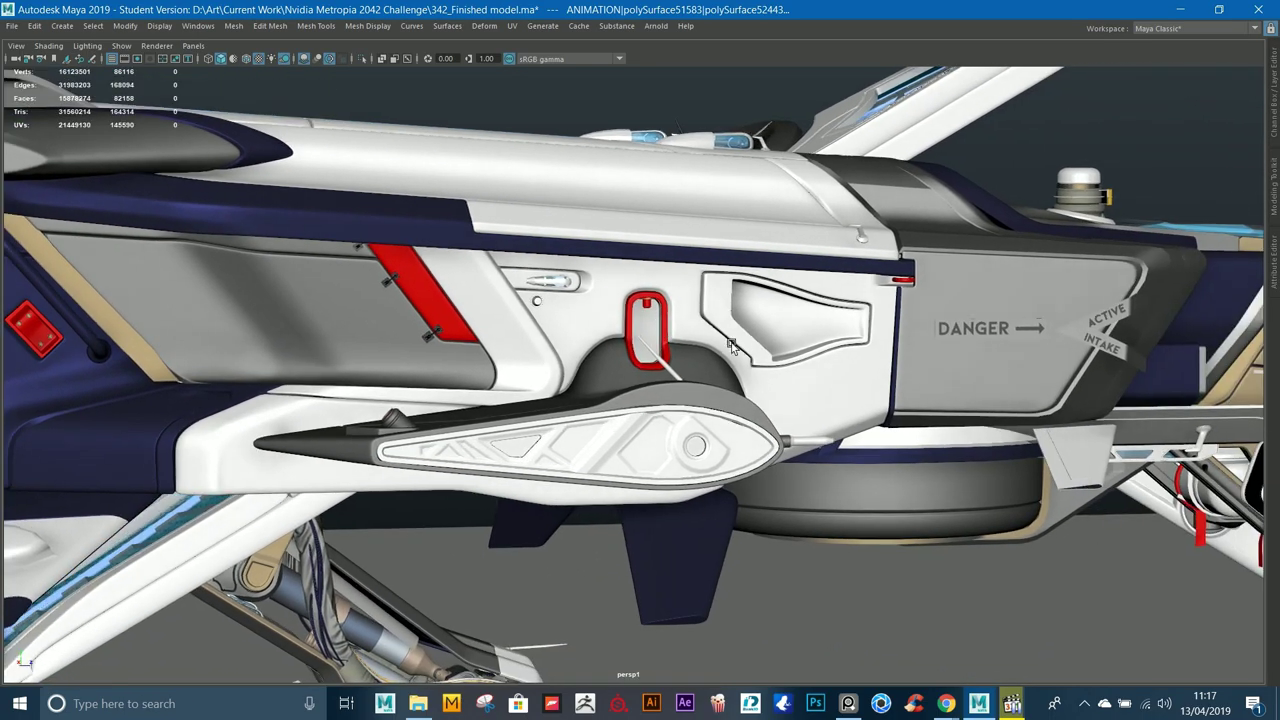
{"action": "left_click_drag", "start_coordinate": [609, 323], "coordinate": [638, 334], "text": "alt"}
{"action": "right_click_drag", "start_coordinate": [638, 334], "coordinate": [560, 300], "text": "alt"}
{"action": "middle_click_drag", "start_coordinate": [560, 300], "coordinate": [645, 349], "text": "alt"}
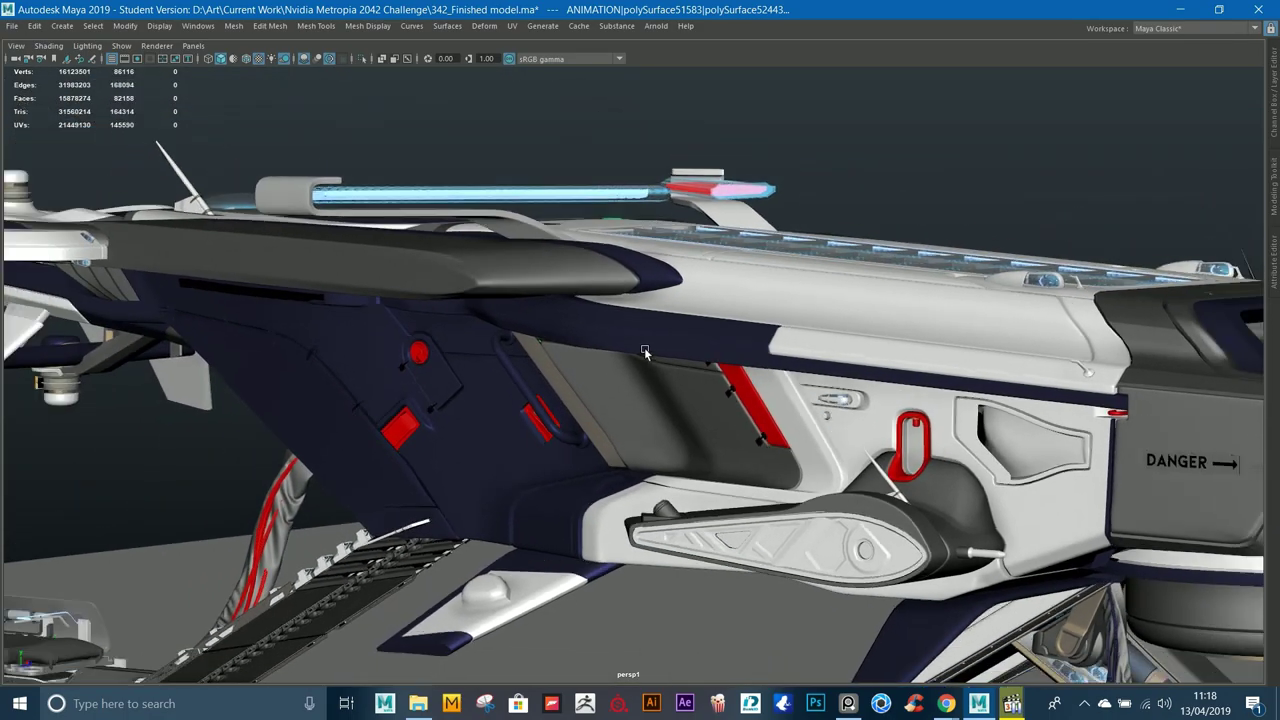
{"action": "left_click_drag", "start_coordinate": [645, 349], "coordinate": [646, 331], "text": "alt"}
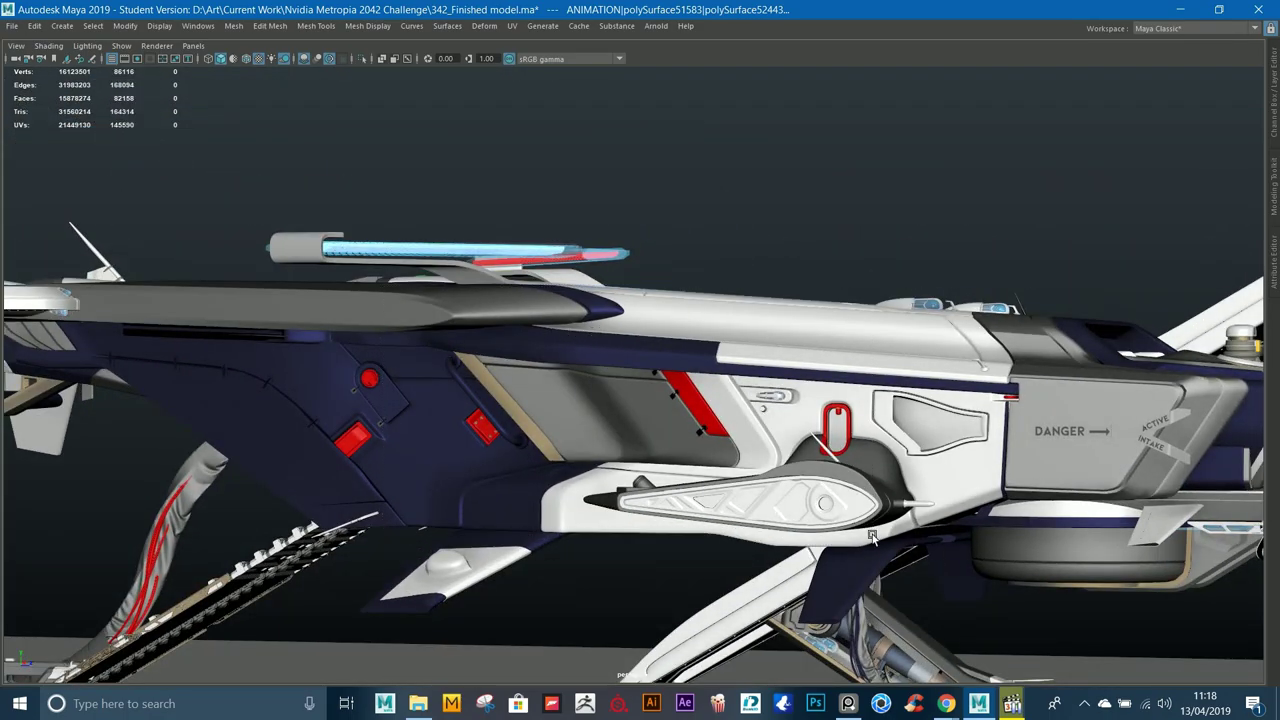
Step: Isolate the main fuselage parts around the wing mount and inspect the body shell from above and the side
{"action": "left_click_drag", "start_coordinate": [872, 536], "coordinate": [680, 385]}
{"action": "right_click_drag", "start_coordinate": [680, 385], "coordinate": [475, 242], "text": "alt"}
{"action": "left_click_drag", "start_coordinate": [363, 255], "coordinate": [514, 301], "text": "alt"}
{"action": "left_click", "coordinate": [365, 60]}
{"action": "left_click", "coordinate": [815, 260]}
{"action": "left_click_drag", "start_coordinate": [815, 260], "coordinate": [767, 318], "text": "alt"}
{"action": "right_click_drag", "start_coordinate": [767, 318], "coordinate": [1005, 496], "text": "alt"}
{"action": "left_click_drag", "start_coordinate": [1040, 470], "coordinate": [631, 543], "text": "alt"}
Step: Switch to Chrome and search Google Images for "mclaren 720s doors"
{"action": "left_click", "coordinate": [946, 703]}
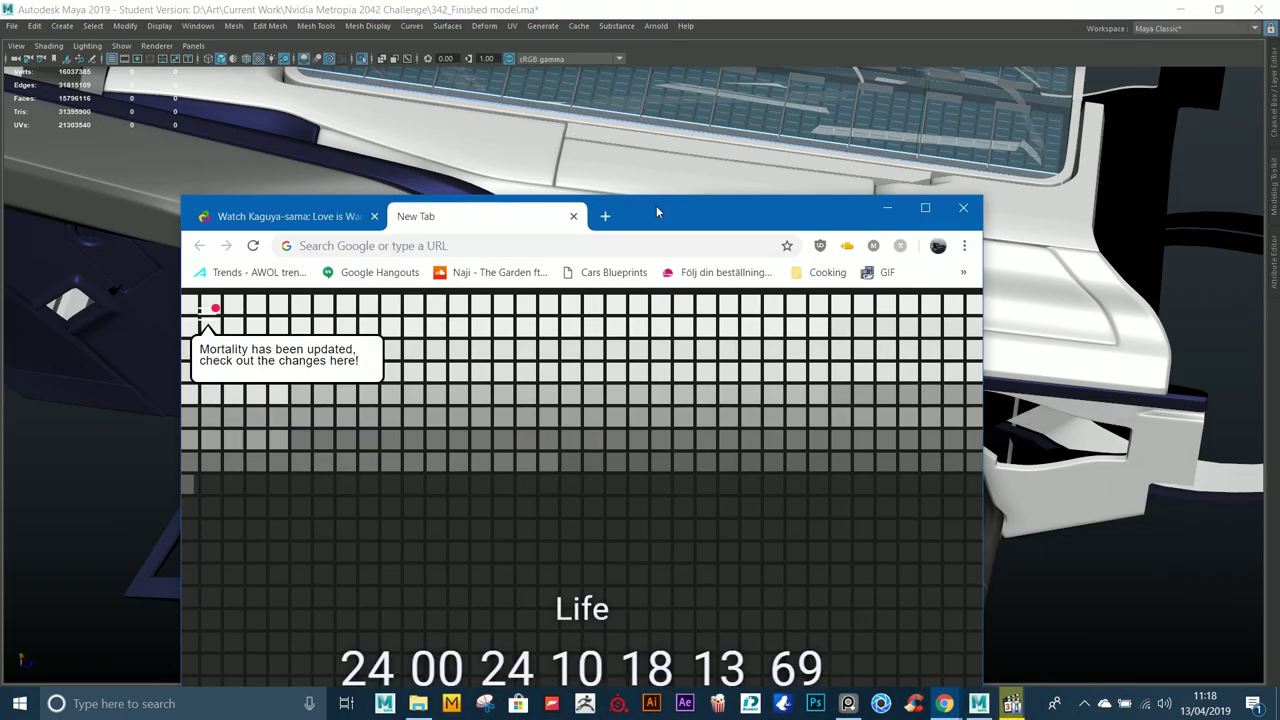
{"action": "double_click", "coordinate": [656, 205]}
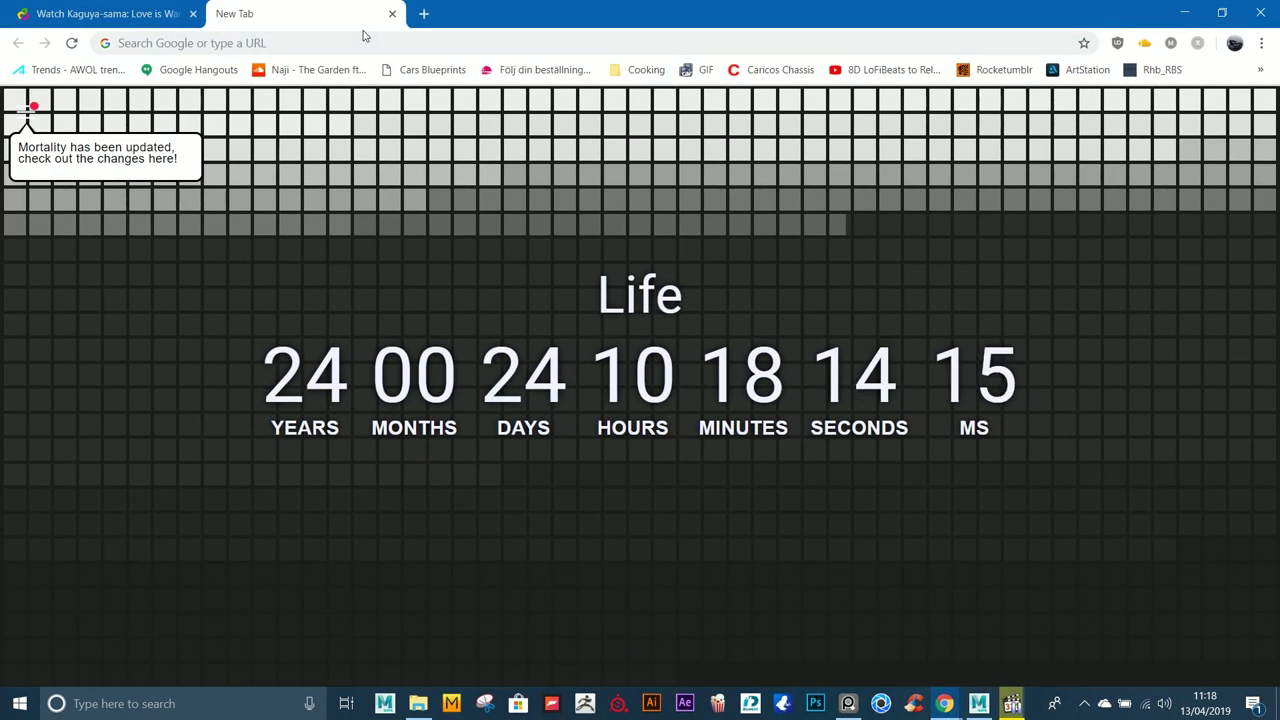
{"action": "left_click", "coordinate": [378, 43]}
{"action": "type", "text": "mclaren"}
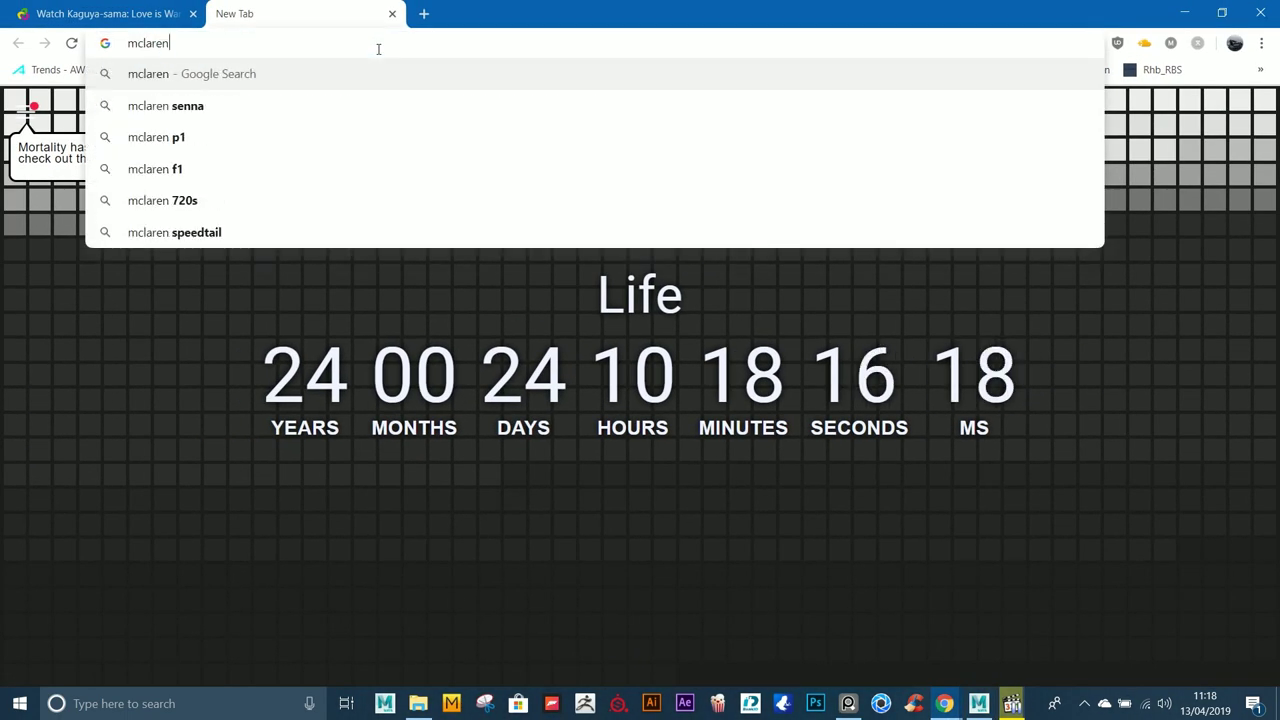
{"action": "type", "text": " 720s doors"}
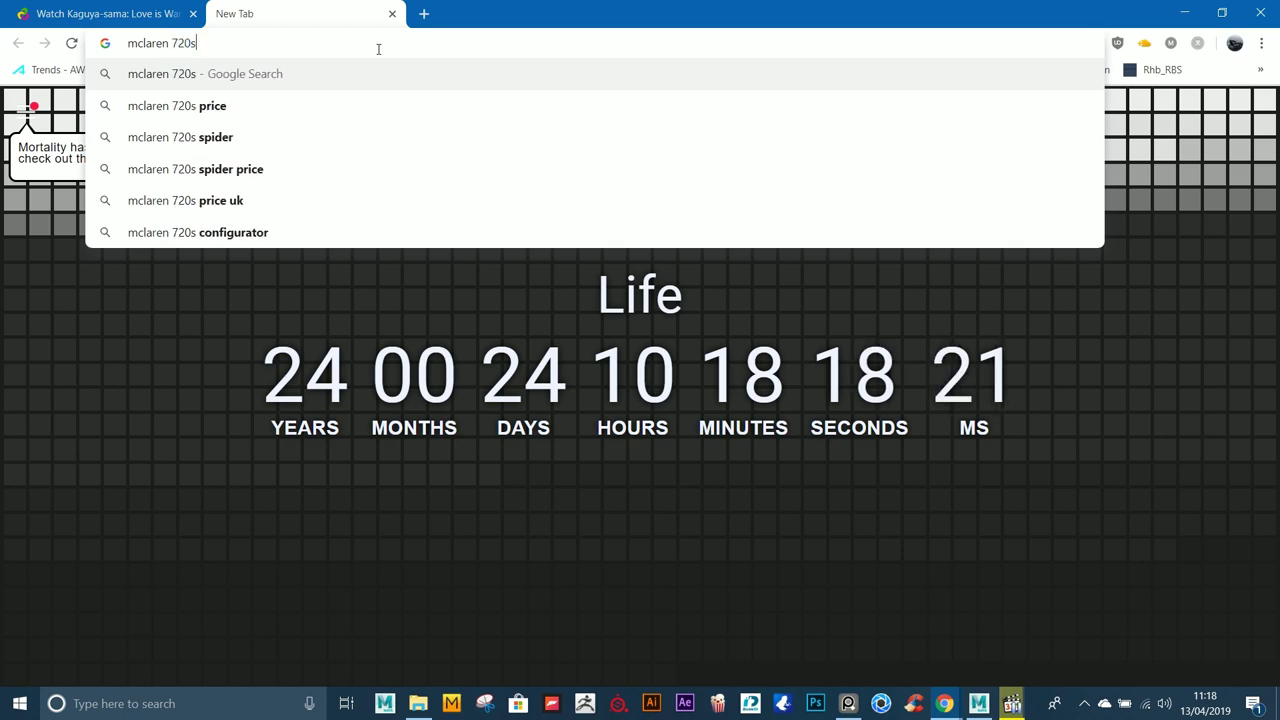
{"action": "key", "text": "Return"}
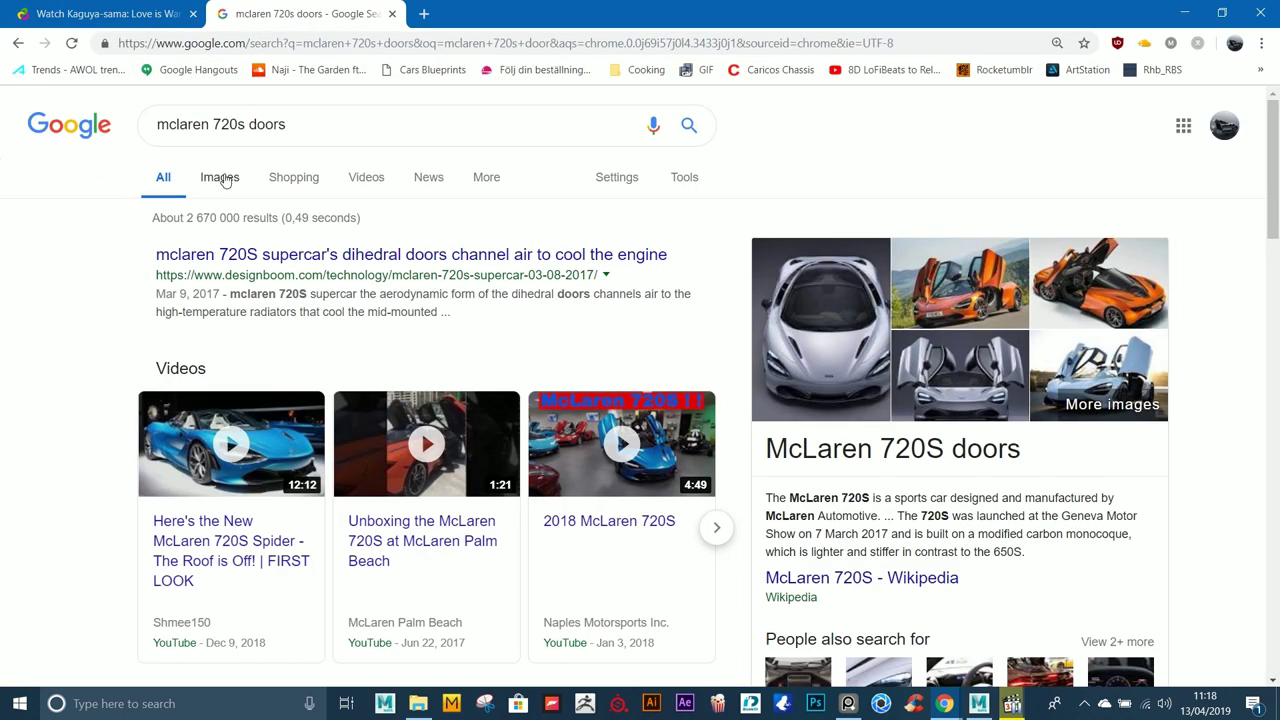
{"action": "left_click", "coordinate": [220, 177]}
Step: Search Google Images for "ferrari laferrari doors" in a new browser tab
{"action": "left_click", "coordinate": [424, 14]}
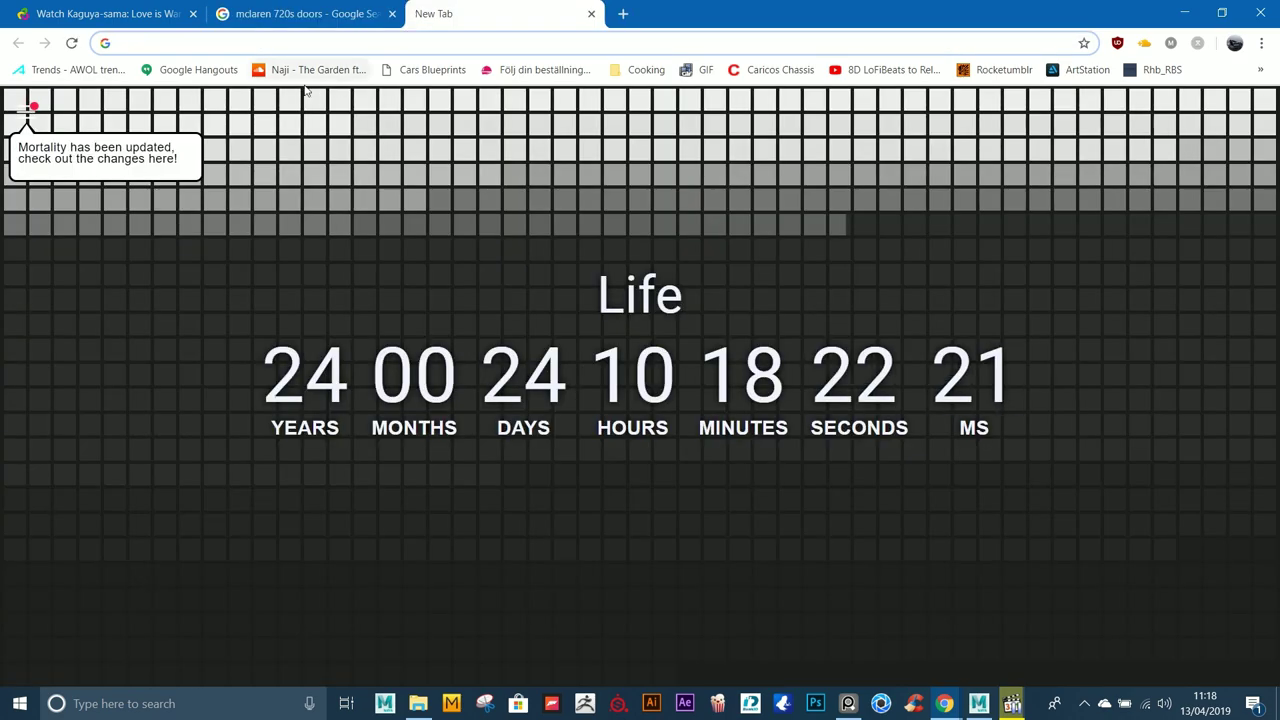
{"action": "type", "text": "ferrari "}
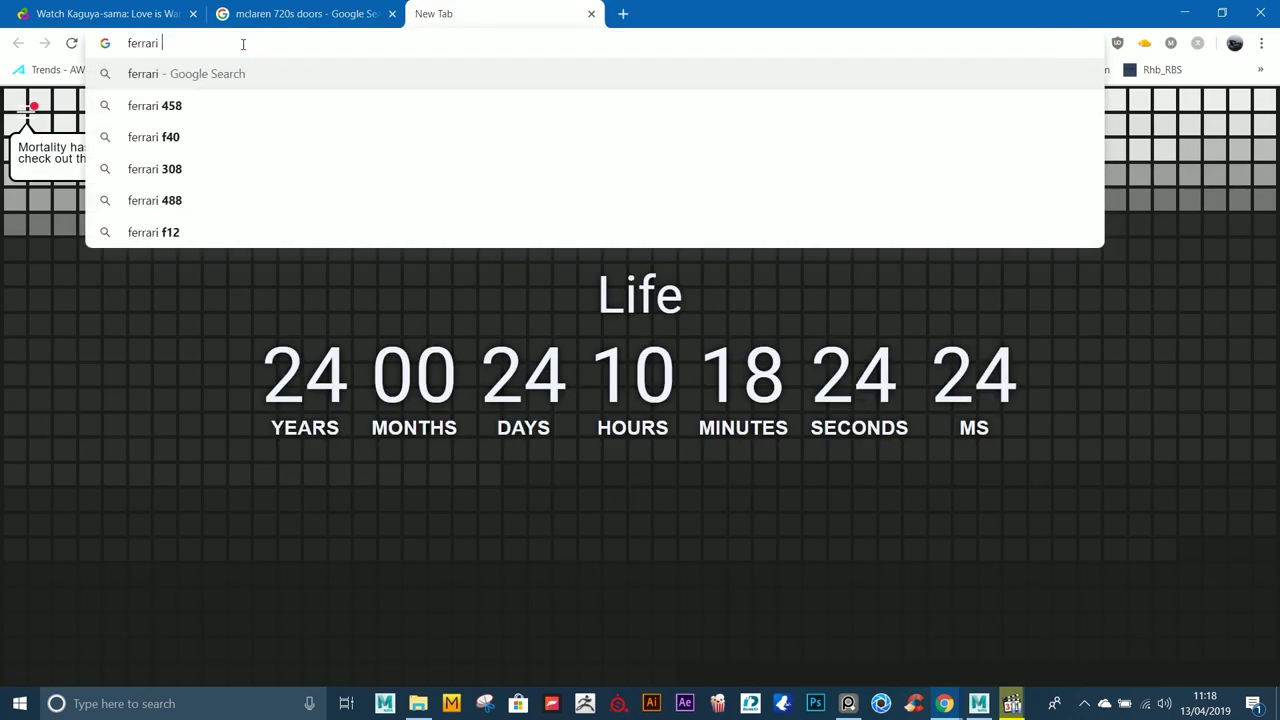
{"action": "type", "text": "laferra"}
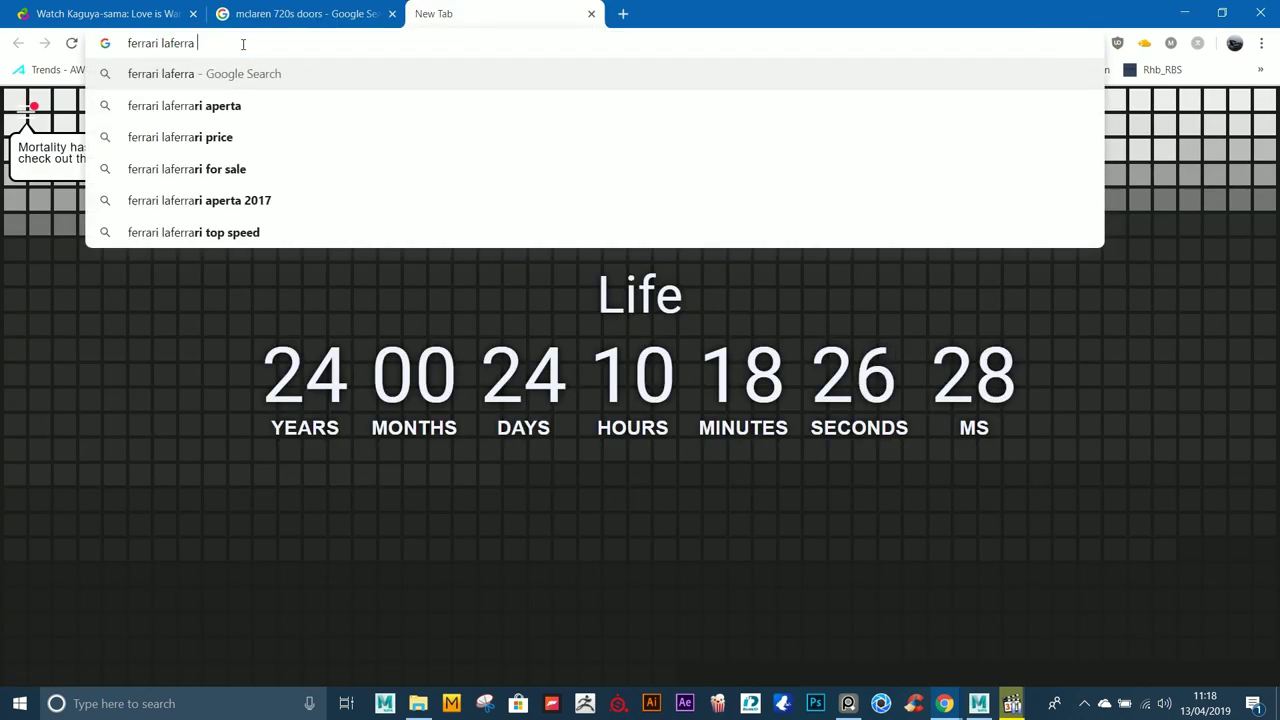
{"action": "type", "text": "ri door"}
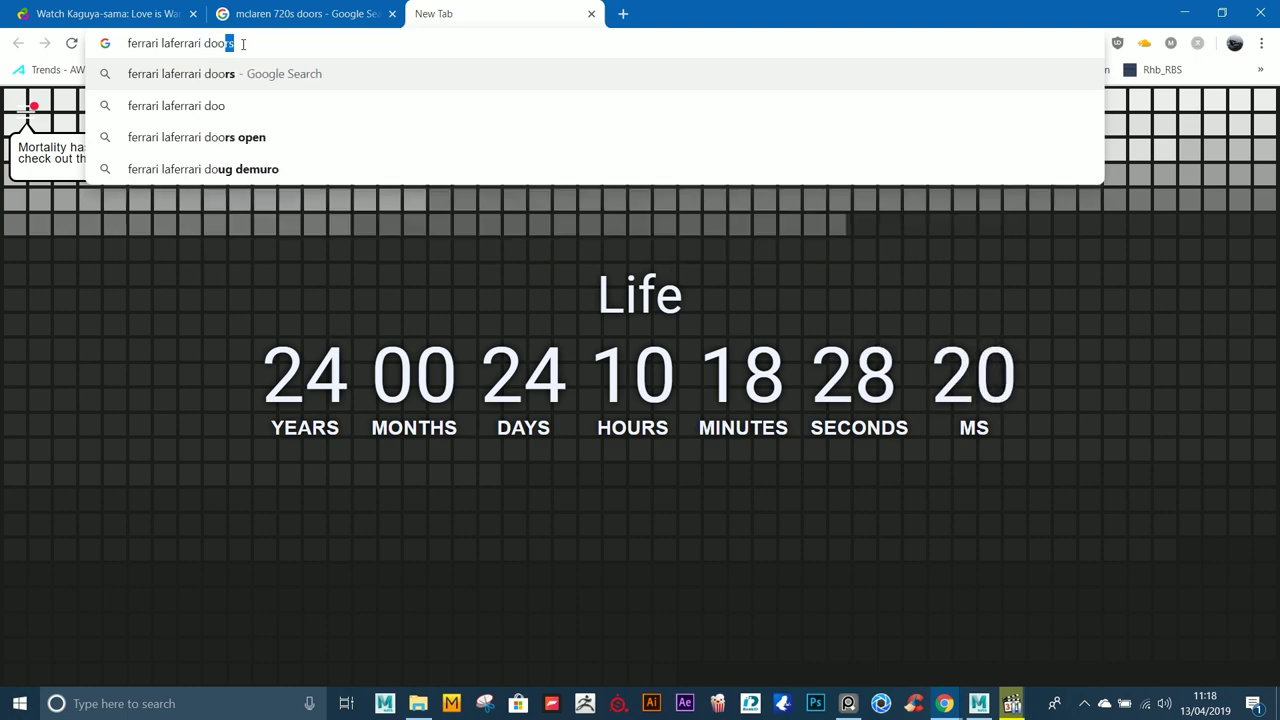
{"action": "key", "text": "Return"}
{"action": "left_click", "coordinate": [211, 189]}
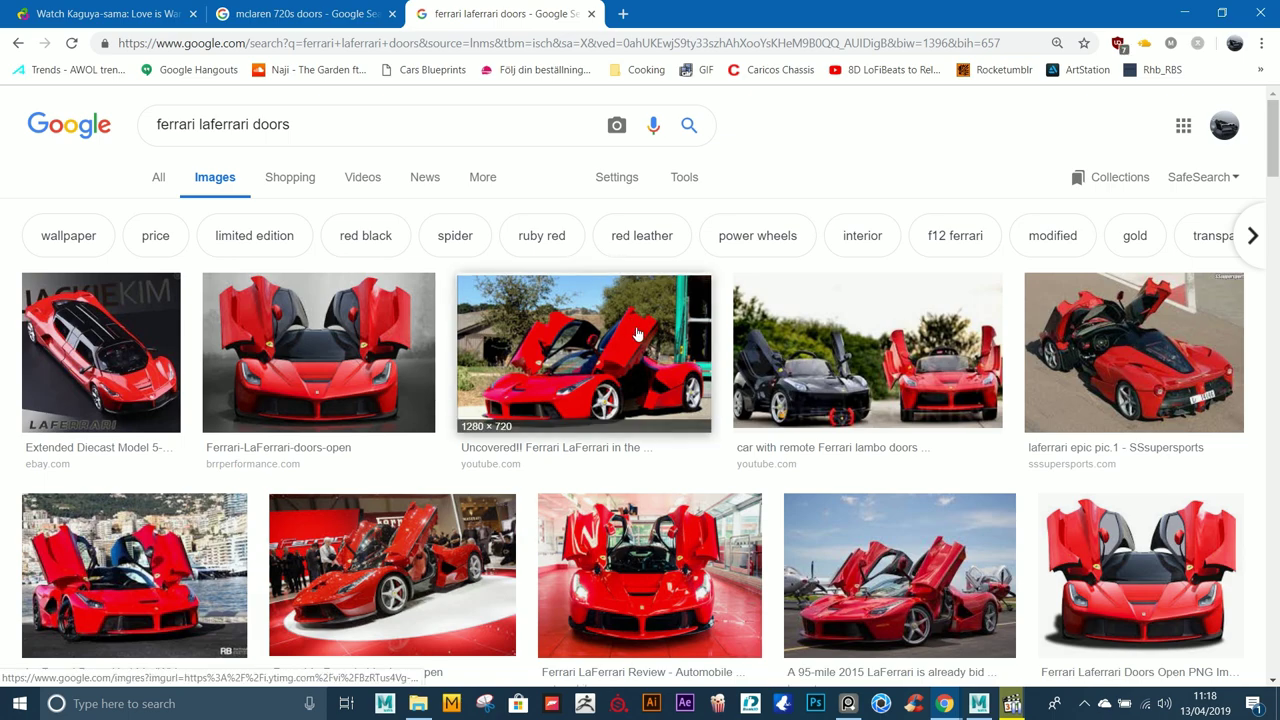
Step: Browse the LaFerrari results and enlarge the front-view "Ferrari Laferrari Doors Open" image from purepng.com
{"action": "scroll", "coordinate": [1098, 265], "scroll_direction": "down", "scroll_amount": 3}
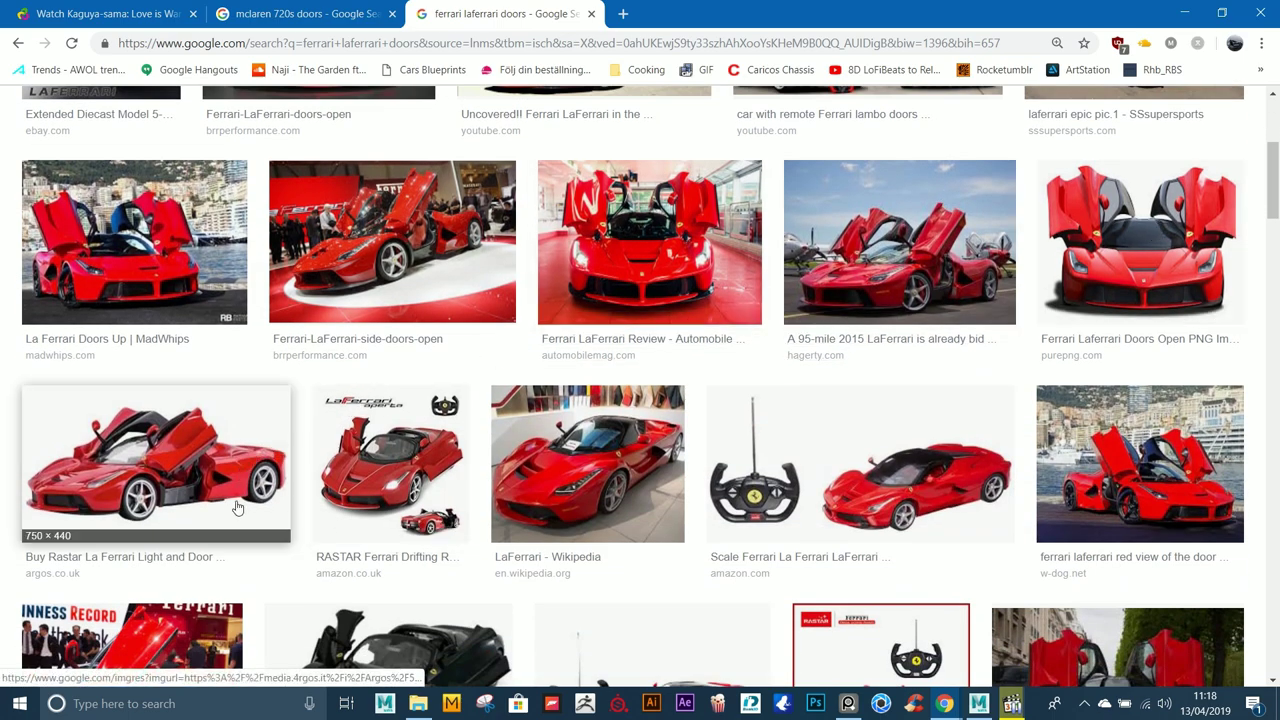
{"action": "scroll", "coordinate": [295, 430], "scroll_direction": "down", "scroll_amount": 3}
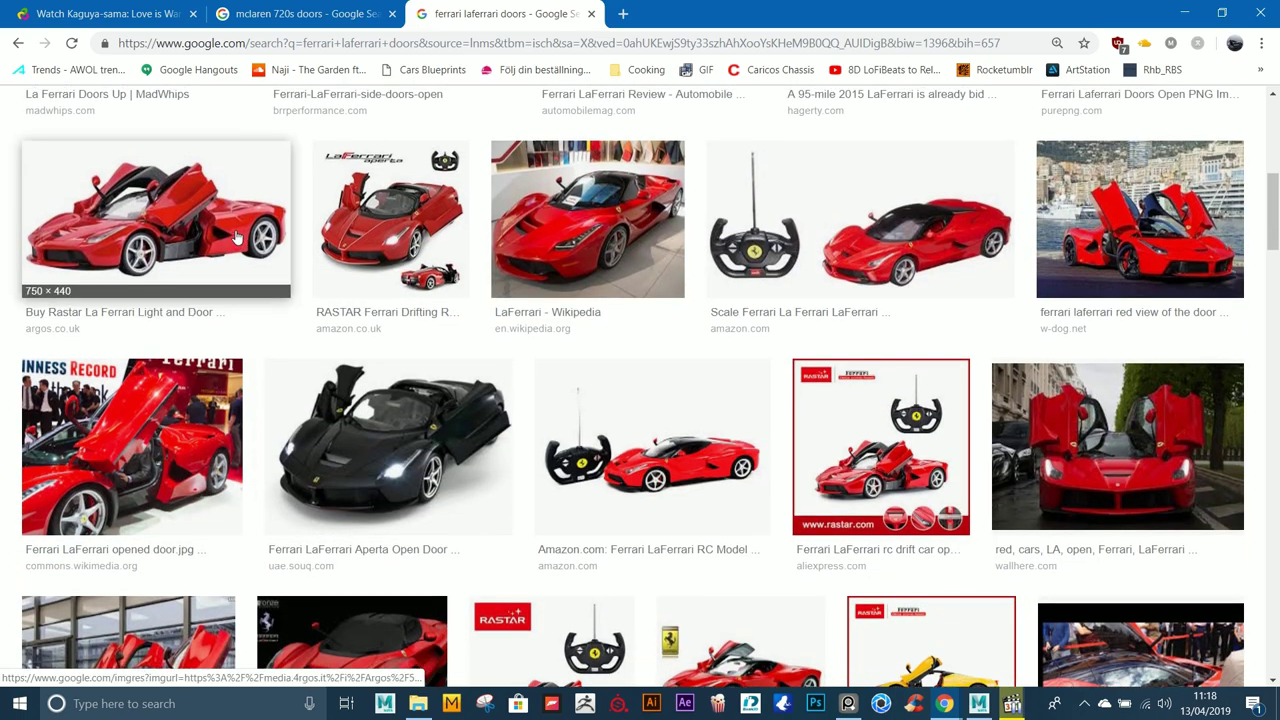
{"action": "scroll", "coordinate": [975, 413], "scroll_direction": "up", "scroll_amount": 5}
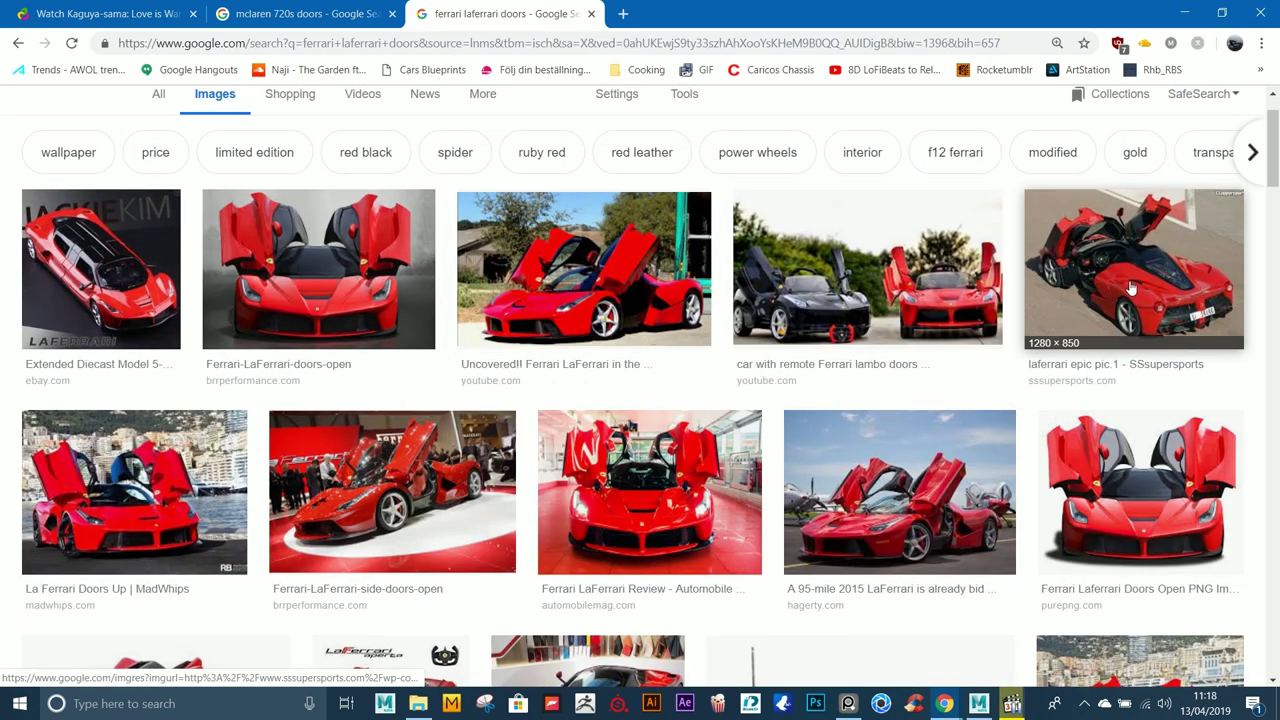
{"action": "left_click", "coordinate": [1062, 428]}
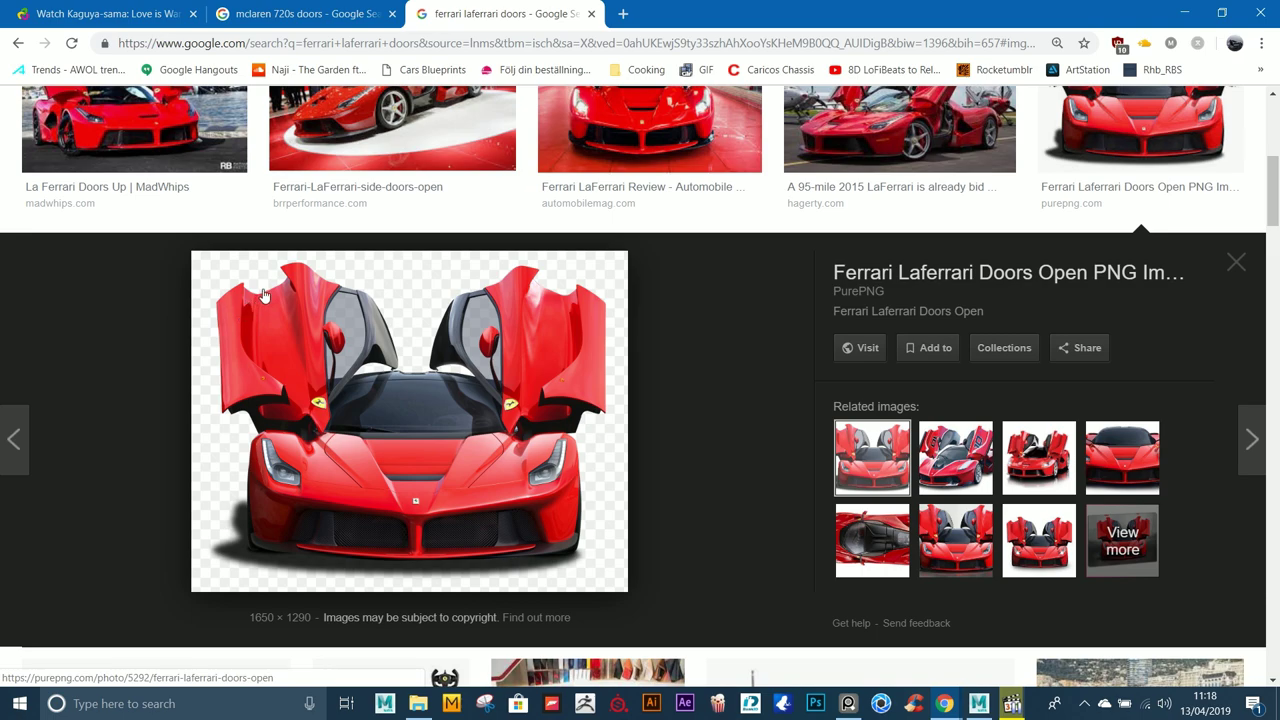
Step: Enlarge the Motor Trend "2018 McLaren 720S doors open" photo in the McLaren results, and return to Maya
{"action": "left_click", "coordinate": [305, 13]}
{"action": "left_click", "coordinate": [390, 375]}
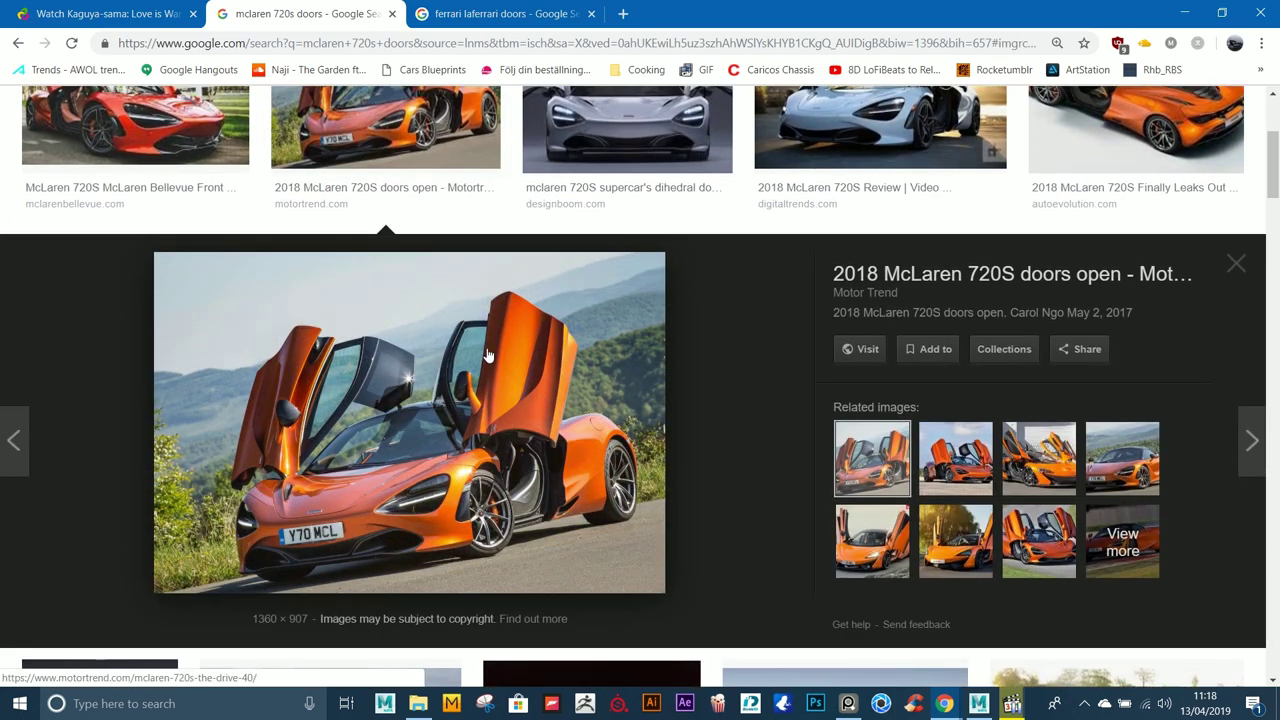
{"action": "left_click", "coordinate": [1178, 9]}
Step: Examine the isolated fuselage's side recess from the front, rear and below, following the channel beneath the blue overhang
{"action": "left_click_drag", "start_coordinate": [591, 307], "coordinate": [492, 273], "text": "alt"}
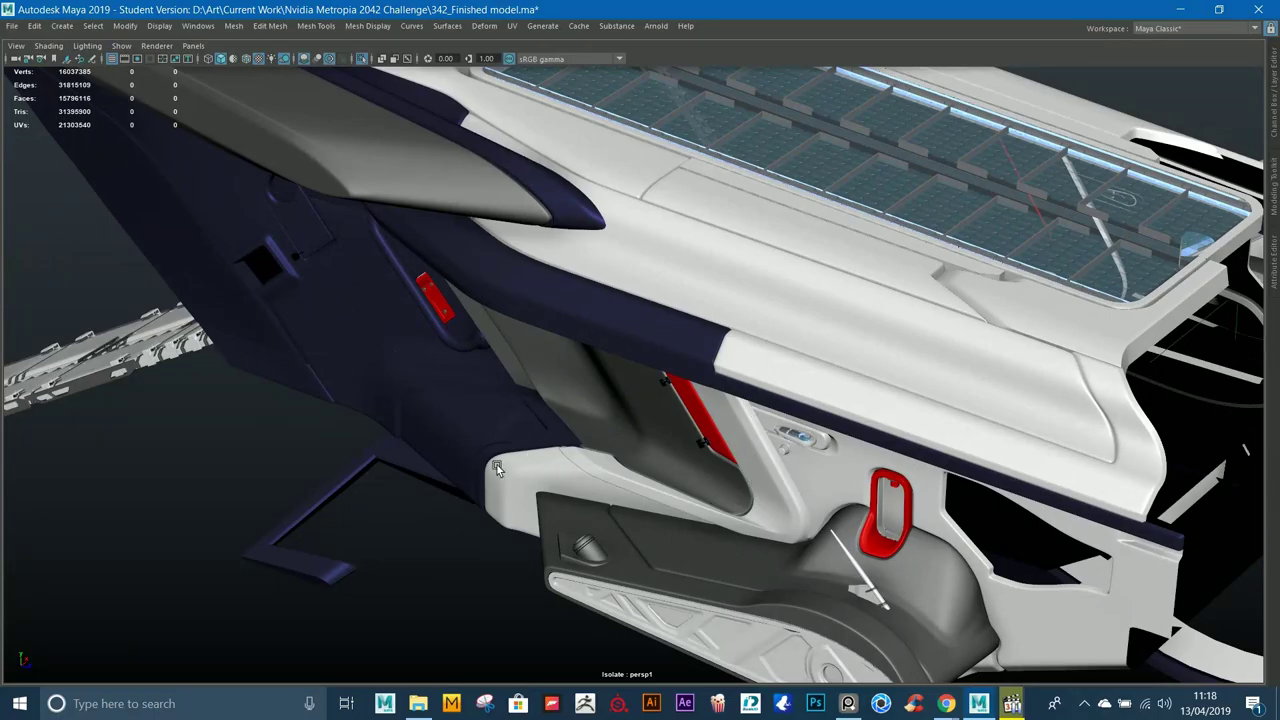
{"action": "left_click_drag", "start_coordinate": [570, 455], "coordinate": [779, 381], "text": "alt"}
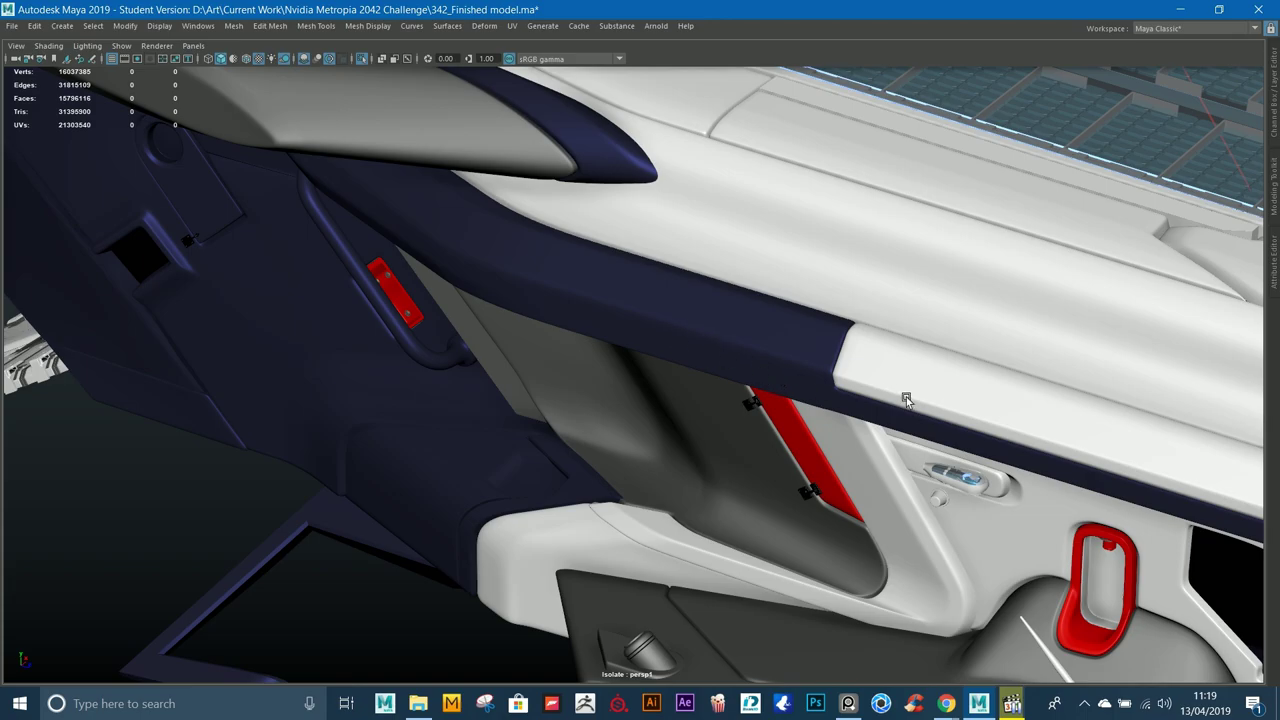
{"action": "left_click_drag", "start_coordinate": [906, 397], "coordinate": [798, 177], "text": "alt"}
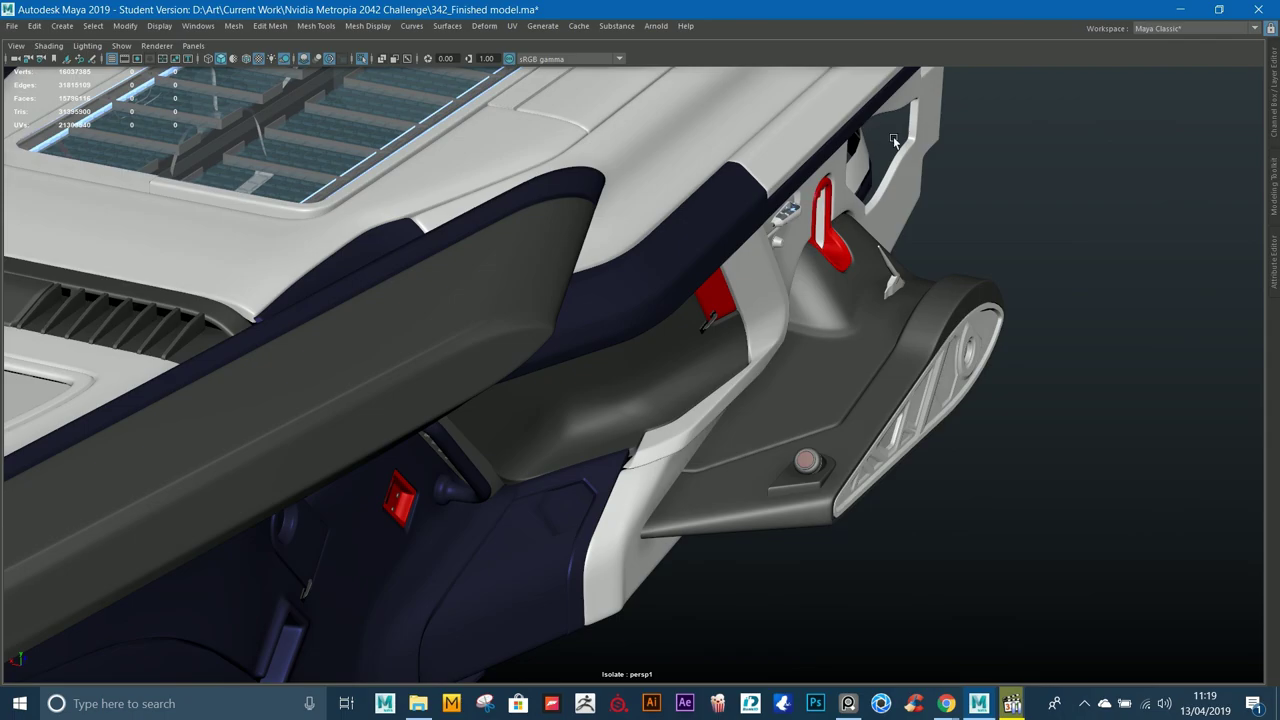
{"action": "left_click_drag", "start_coordinate": [857, 137], "coordinate": [325, 378], "text": "alt"}
{"action": "left_click_drag", "start_coordinate": [63, 281], "coordinate": [540, 367], "text": "alt"}
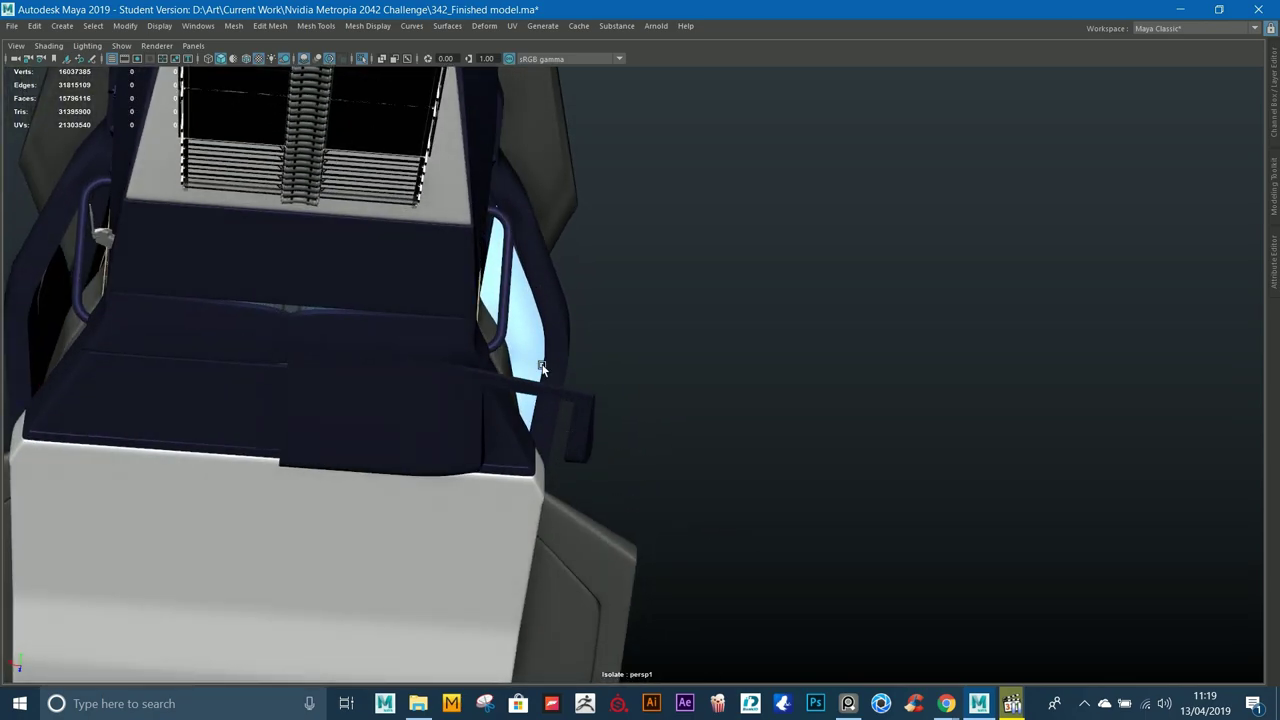
Step: Select the white trim framing the side recess and view it in profile with the surrounding fuselage
{"action": "left_click_drag", "start_coordinate": [423, 99], "coordinate": [812, 415], "text": "alt"}
{"action": "scroll", "coordinate": [812, 414], "scroll_direction": "up", "scroll_amount": 1}
{"action": "middle_click_drag", "start_coordinate": [812, 414], "coordinate": [890, 254], "text": "alt"}
{"action": "left_click", "coordinate": [684, 297]}
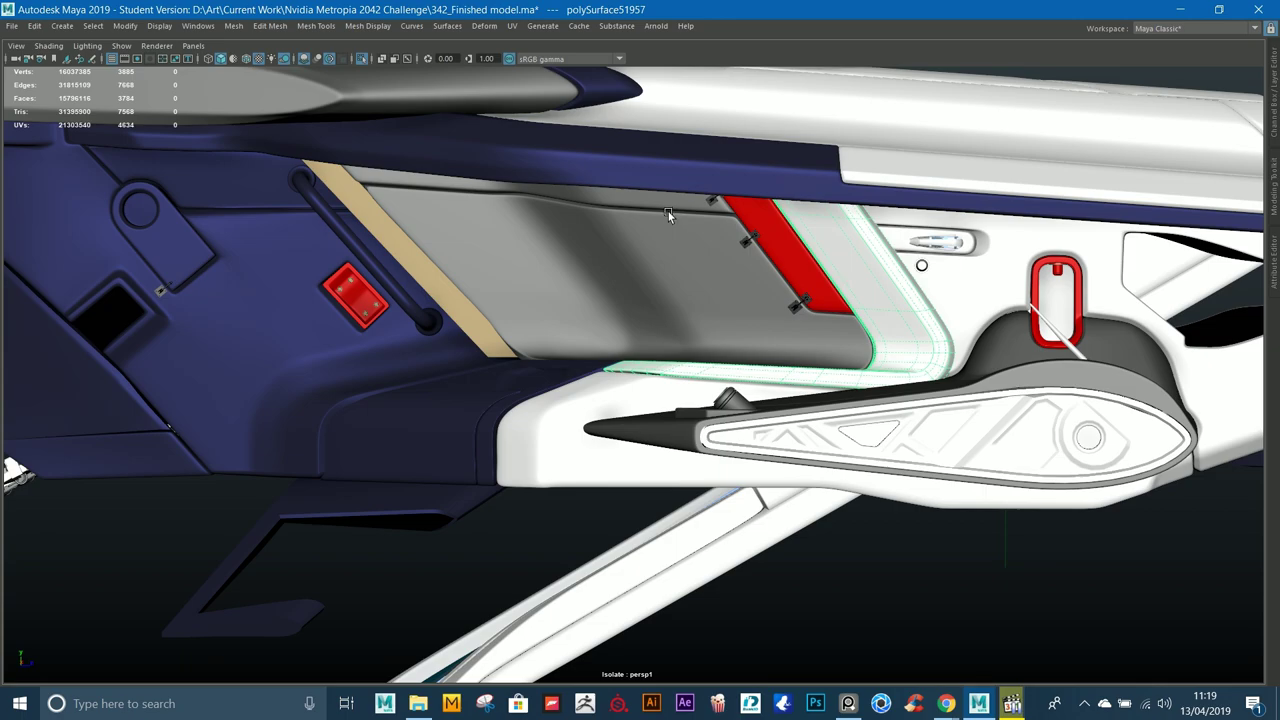
{"action": "right_click_drag", "start_coordinate": [527, 312], "coordinate": [428, 257], "text": "alt"}
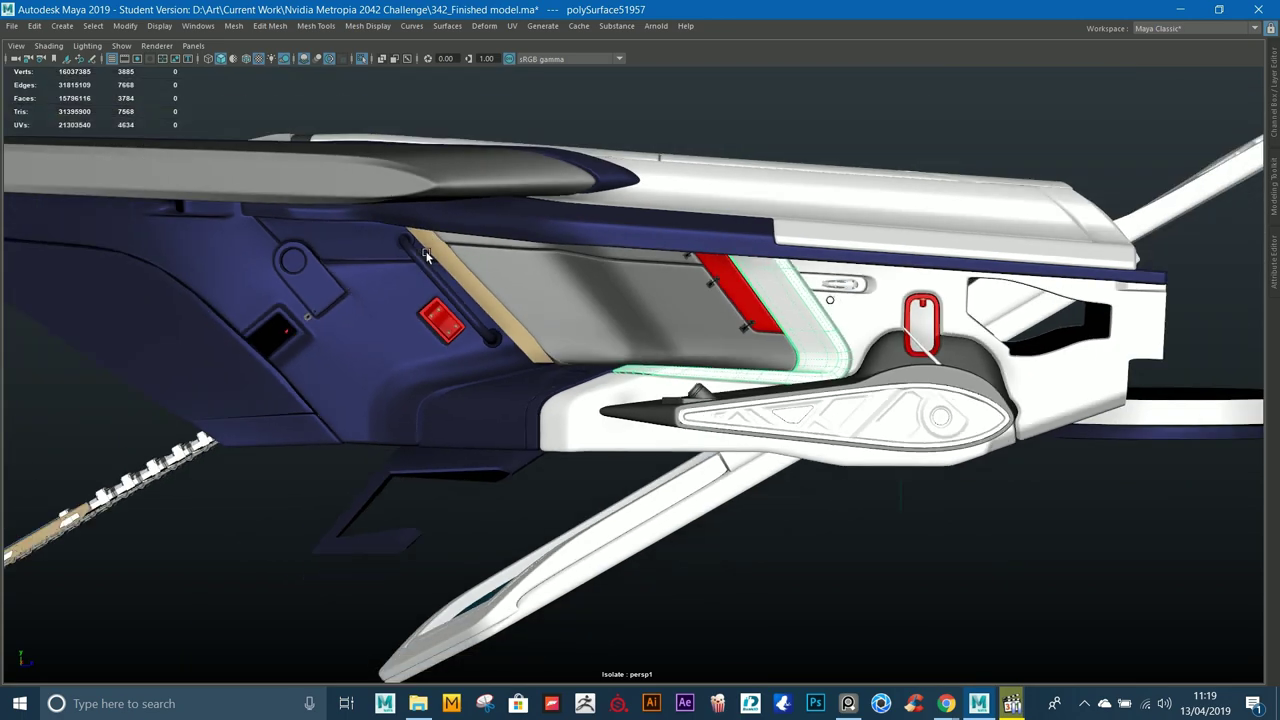
Step: Select the grey inner panel of the fuselage's side recess and inspect its curved surface
{"action": "left_click_drag", "start_coordinate": [428, 257], "coordinate": [346, 363], "text": "alt"}
{"action": "left_click", "coordinate": [346, 363]}
{"action": "left_click_drag", "start_coordinate": [620, 320], "coordinate": [734, 238], "text": "alt"}
{"action": "left_click", "coordinate": [721, 285]}
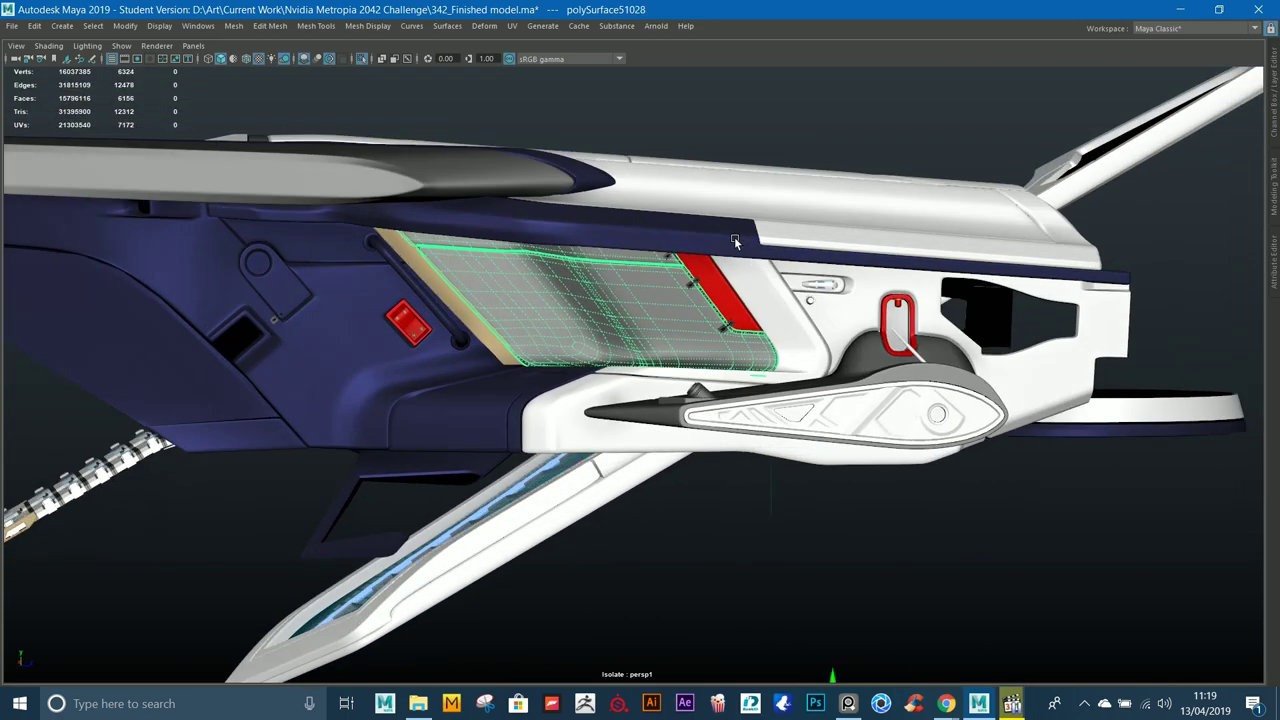
Step: Clear the selection of the side recess's grey inner panel and inspect the recess in profile and from below
{"action": "middle_click_drag", "start_coordinate": [734, 238], "coordinate": [668, 280], "text": "alt"}
{"action": "right_click_drag", "start_coordinate": [668, 280], "coordinate": [720, 384], "text": "alt"}
{"action": "left_click_drag", "start_coordinate": [720, 384], "coordinate": [650, 326], "text": "alt"}
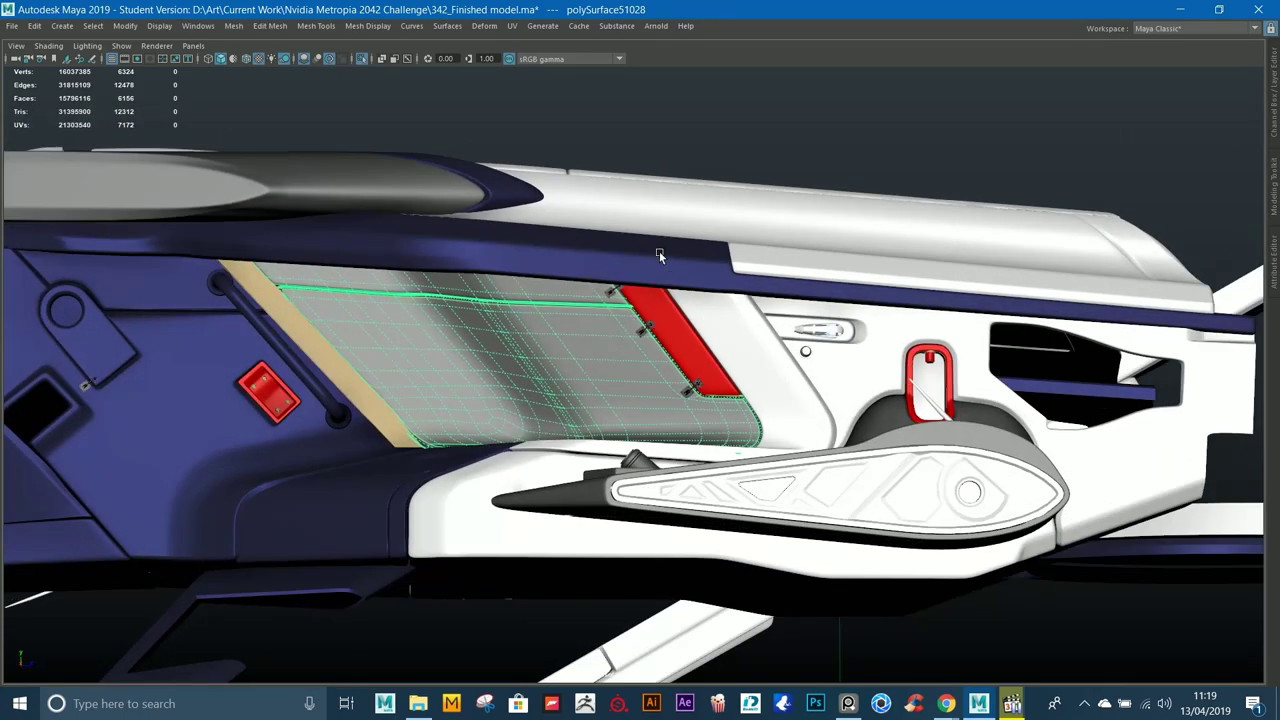
{"action": "left_click", "coordinate": [851, 193]}
{"action": "right_click_drag", "start_coordinate": [921, 193], "coordinate": [560, 250], "text": "alt"}
{"action": "left_click_drag", "start_coordinate": [560, 250], "coordinate": [580, 300], "text": "alt"}
{"action": "right_click_drag", "start_coordinate": [580, 300], "coordinate": [724, 356], "text": "alt"}
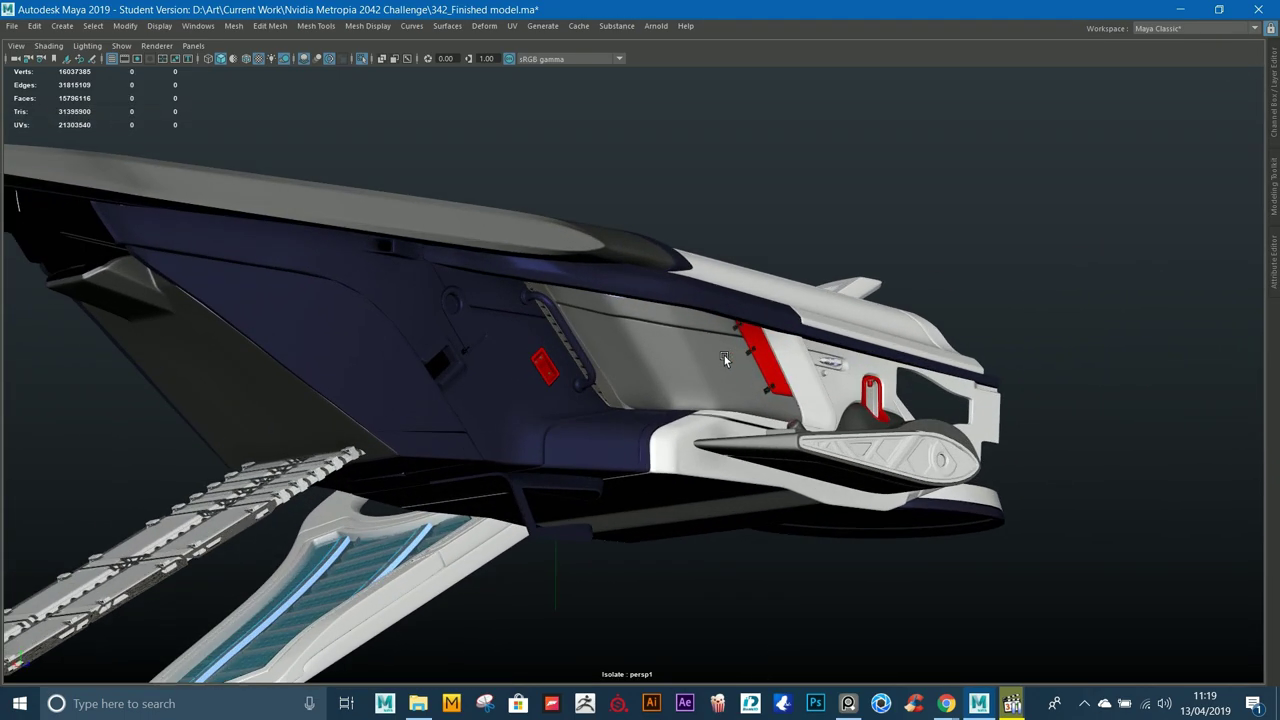
{"action": "left_click_drag", "start_coordinate": [724, 356], "coordinate": [671, 350], "text": "alt"}
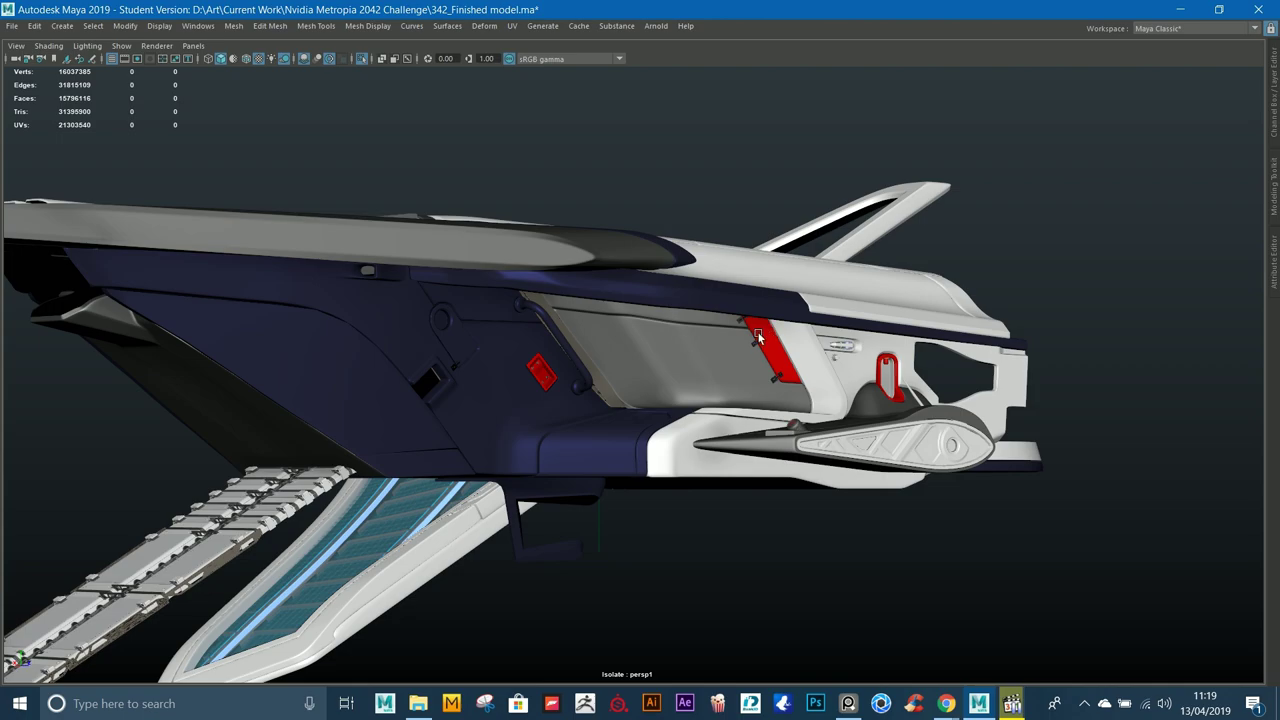
Step: Examine the fuselage roof around its solar panel from above, and return to a profile view of the side recess
{"action": "left_click_drag", "start_coordinate": [901, 313], "coordinate": [680, 382], "text": "alt"}
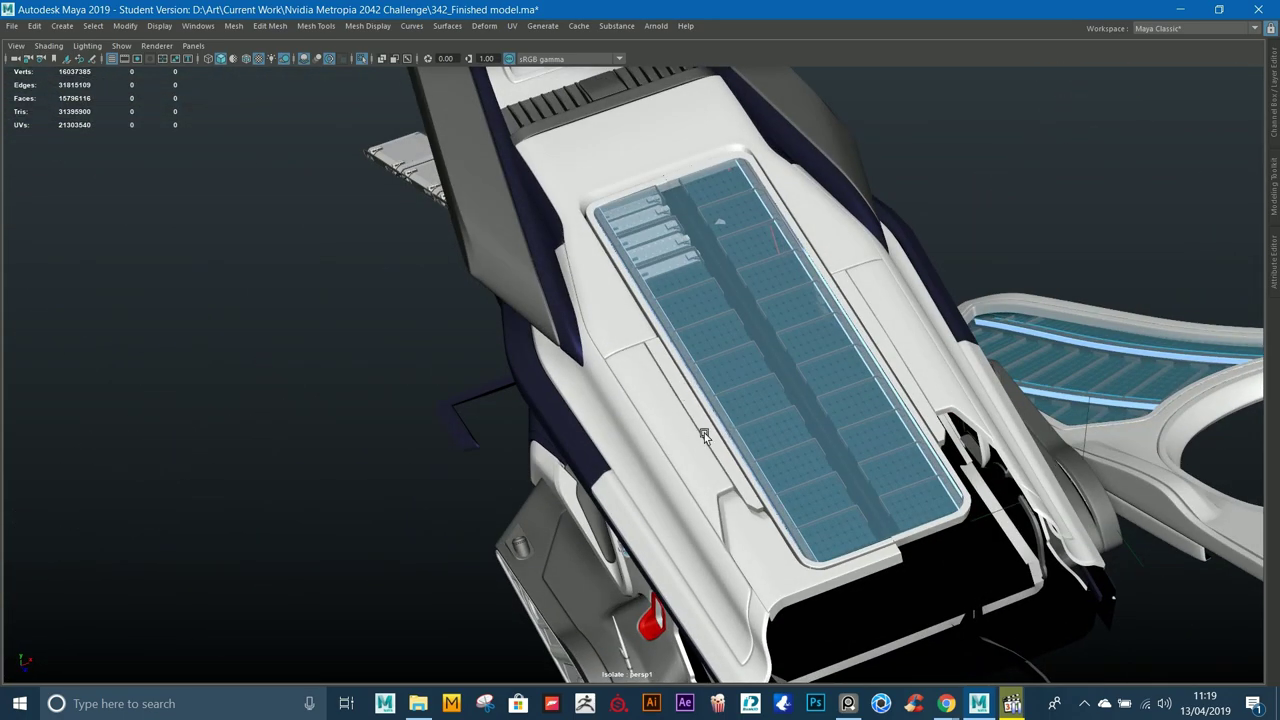
{"action": "left_click_drag", "start_coordinate": [704, 433], "coordinate": [890, 352], "text": "alt"}
{"action": "right_click_drag", "start_coordinate": [890, 352], "coordinate": [506, 304], "text": "alt"}
{"action": "left_click_drag", "start_coordinate": [506, 304], "coordinate": [527, 333], "text": "alt"}
{"action": "right_click_drag", "start_coordinate": [527, 333], "coordinate": [825, 378], "text": "alt"}
{"action": "left_click_drag", "start_coordinate": [872, 380], "coordinate": [851, 390], "text": "alt"}
{"action": "right_click_drag", "start_coordinate": [851, 390], "coordinate": [639, 325], "text": "alt"}
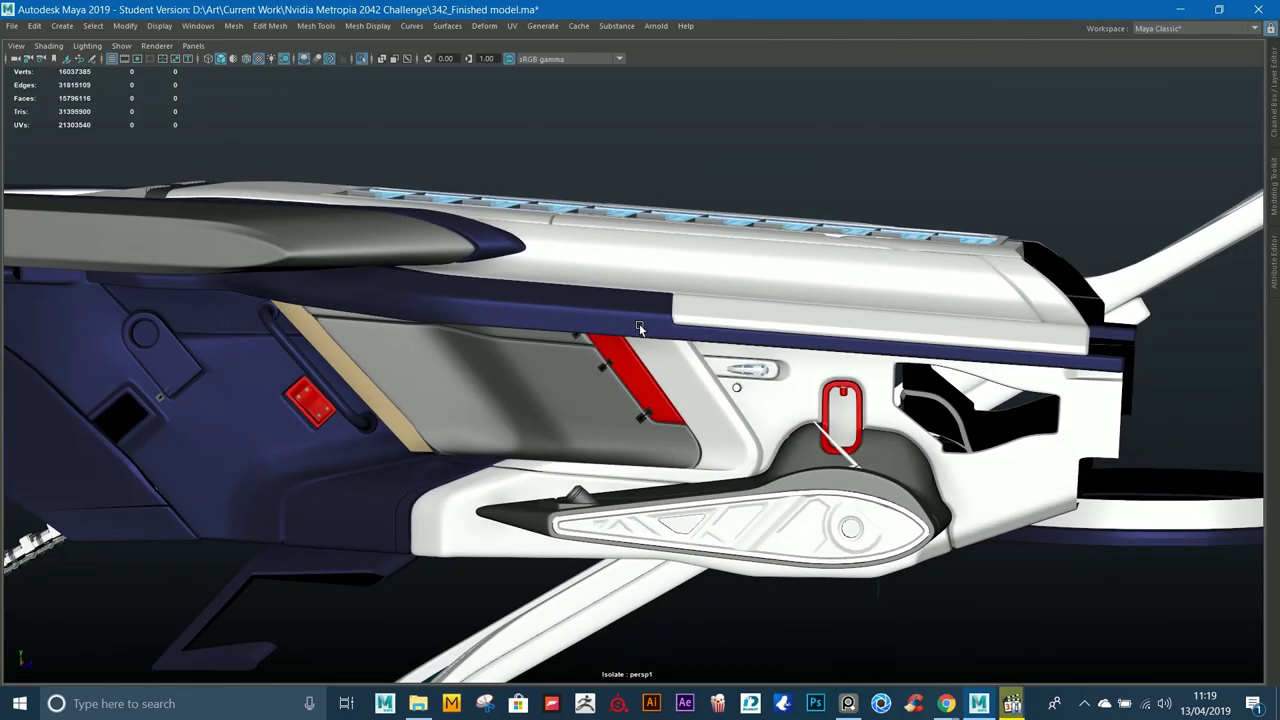
{"action": "left_click_drag", "start_coordinate": [639, 323], "coordinate": [640, 385], "text": "alt"}
{"action": "right_click_drag", "start_coordinate": [640, 385], "coordinate": [760, 430], "text": "alt"}
Step: Select the white lower fuselage panel and inspect the raised angular blue panel up close
{"action": "left_click", "coordinate": [711, 417]}
{"action": "left_click", "coordinate": [786, 535]}
{"action": "right_click_drag", "start_coordinate": [684, 465], "coordinate": [1100, 605], "text": "alt"}
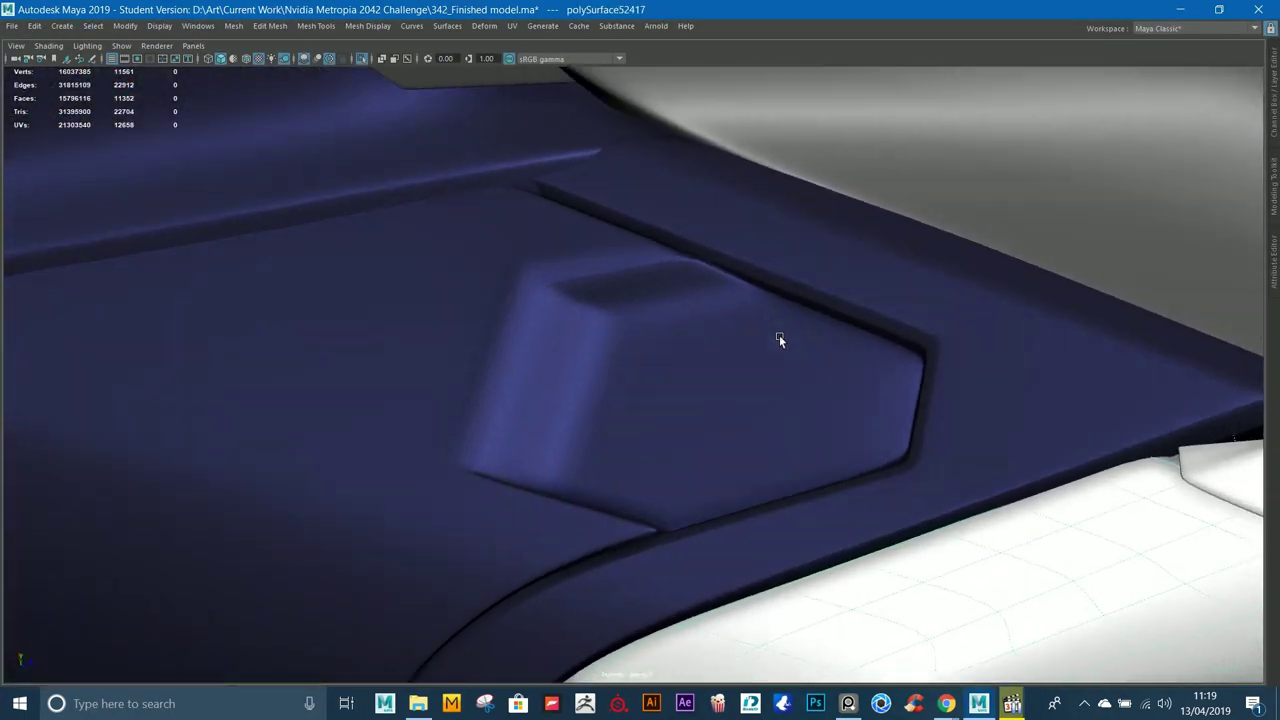
{"action": "left_click_drag", "start_coordinate": [780, 340], "coordinate": [324, 216], "text": "alt"}
{"action": "scroll", "coordinate": [610, 372], "scroll_direction": "down", "scroll_amount": 3}
Step: Examine the blue rear side of the fuselage in profile and from below, including the underside of the grey wing beam
{"action": "left_click_drag", "start_coordinate": [445, 212], "coordinate": [675, 298], "text": "alt"}
{"action": "right_click_drag", "start_coordinate": [675, 298], "coordinate": [637, 300], "text": "alt"}
{"action": "left_click_drag", "start_coordinate": [637, 300], "coordinate": [480, 280], "text": "alt"}
{"action": "middle_click_drag", "start_coordinate": [480, 280], "coordinate": [955, 348], "text": "alt"}
{"action": "left_click_drag", "start_coordinate": [955, 347], "coordinate": [870, 320], "text": "alt"}
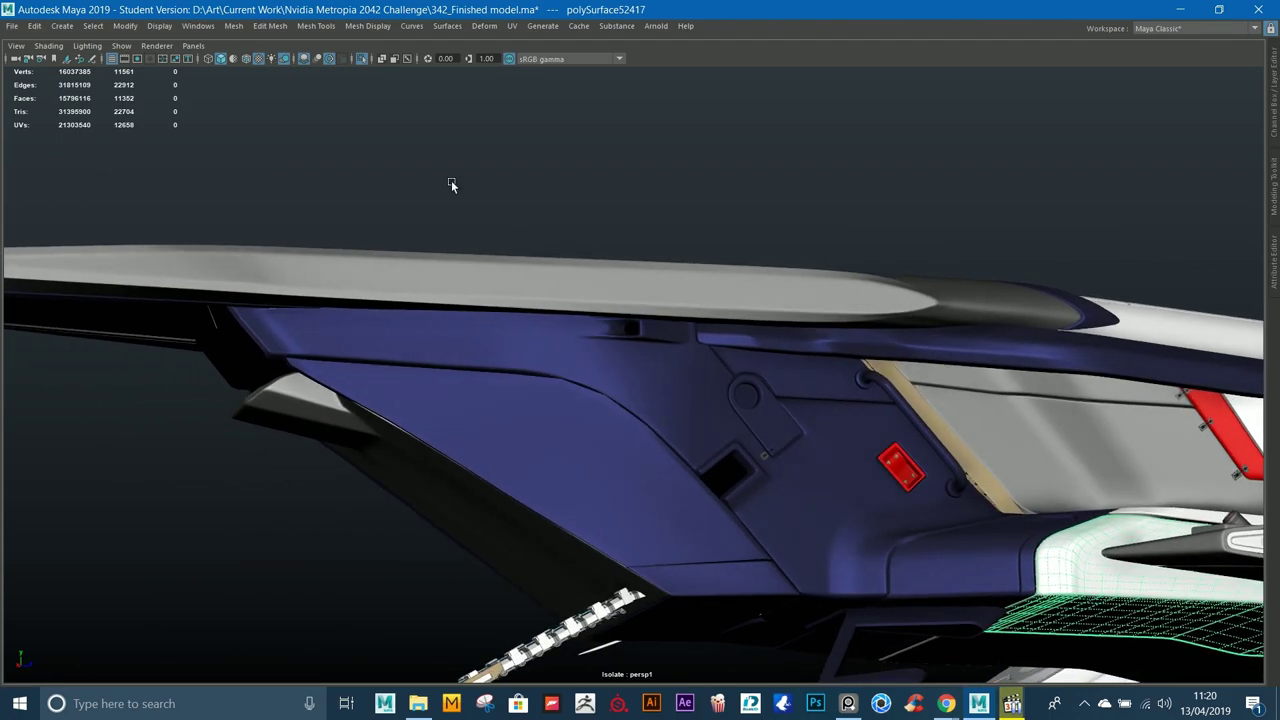
{"action": "right_click_drag", "start_coordinate": [451, 186], "coordinate": [712, 339], "text": "alt"}
{"action": "right_click_drag", "start_coordinate": [395, 220], "coordinate": [413, 100], "text": "alt"}
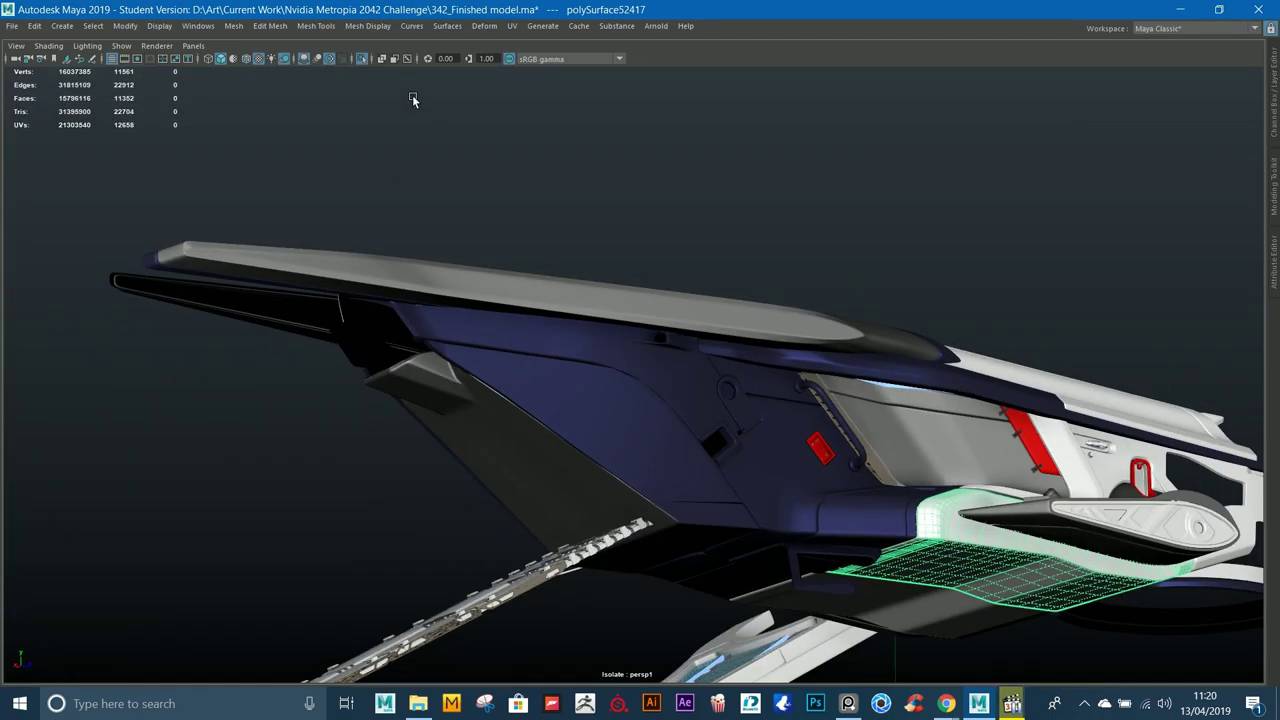
Step: Turn off isolate selection to show the whole aircraft, and inspect the clipped seam and red fittings on its blue rear side
{"action": "left_click", "coordinate": [366, 60]}
{"action": "left_click_drag", "start_coordinate": [689, 288], "coordinate": [619, 302], "text": "alt"}
{"action": "right_click_drag", "start_coordinate": [490, 265], "coordinate": [591, 306], "text": "alt"}
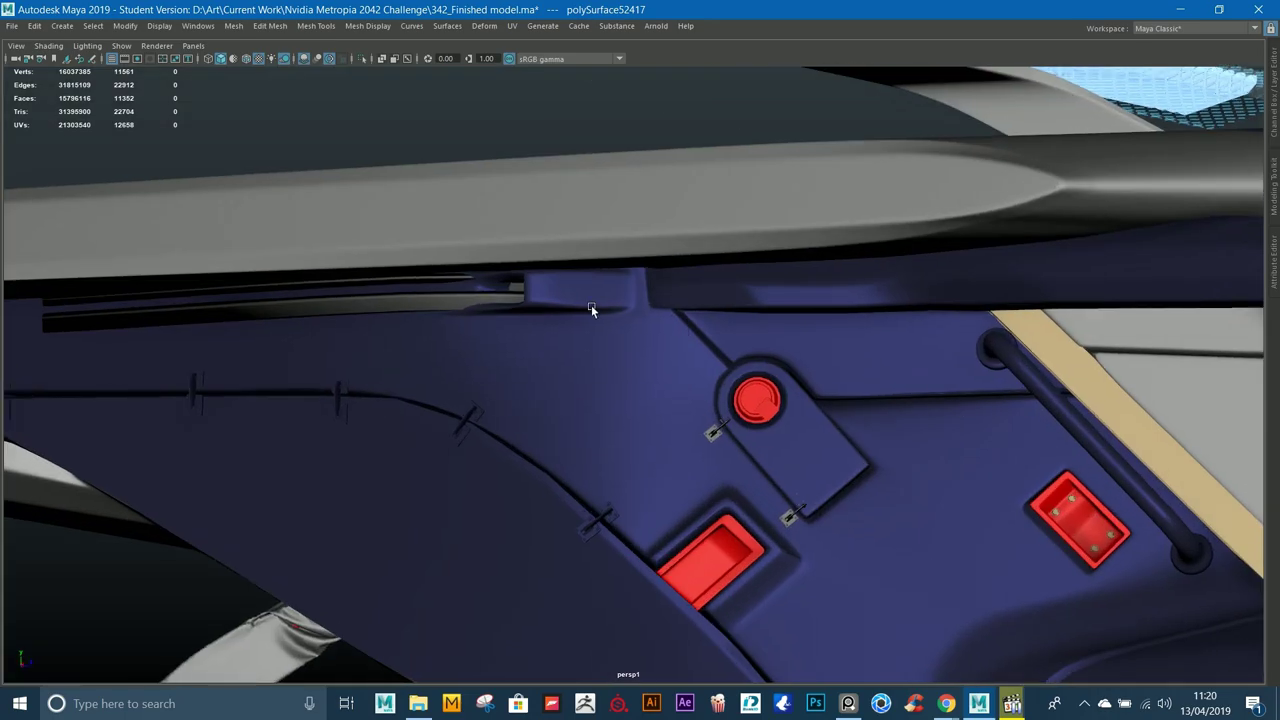
{"action": "middle_click_drag", "start_coordinate": [591, 306], "coordinate": [785, 326], "text": "alt"}
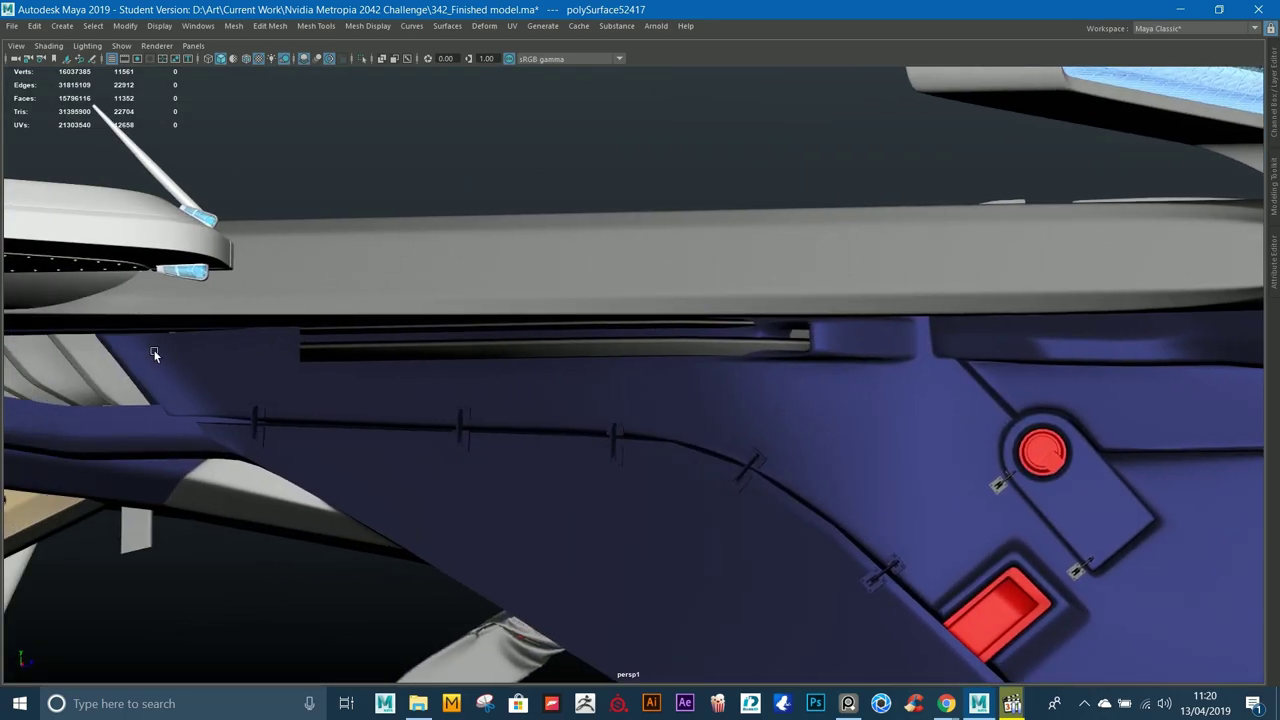
{"action": "left_click_drag", "start_coordinate": [153, 352], "coordinate": [590, 340], "text": "alt"}
{"action": "right_click_drag", "start_coordinate": [738, 372], "coordinate": [539, 345], "text": "alt"}
{"action": "left_click_drag", "start_coordinate": [539, 345], "coordinate": [622, 346], "text": "alt"}
Step: Frame a part beneath the rear wing beam, clear the selection and view the tail fins and sensor from the rear
{"action": "left_click", "coordinate": [691, 337]}
{"action": "key", "text": "f"}
{"action": "left_click_drag", "start_coordinate": [488, 358], "coordinate": [551, 353], "text": "alt"}
{"action": "right_click_drag", "start_coordinate": [983, 456], "coordinate": [465, 440], "text": "alt"}
{"action": "middle_click_drag", "start_coordinate": [465, 440], "coordinate": [591, 324], "text": "alt"}
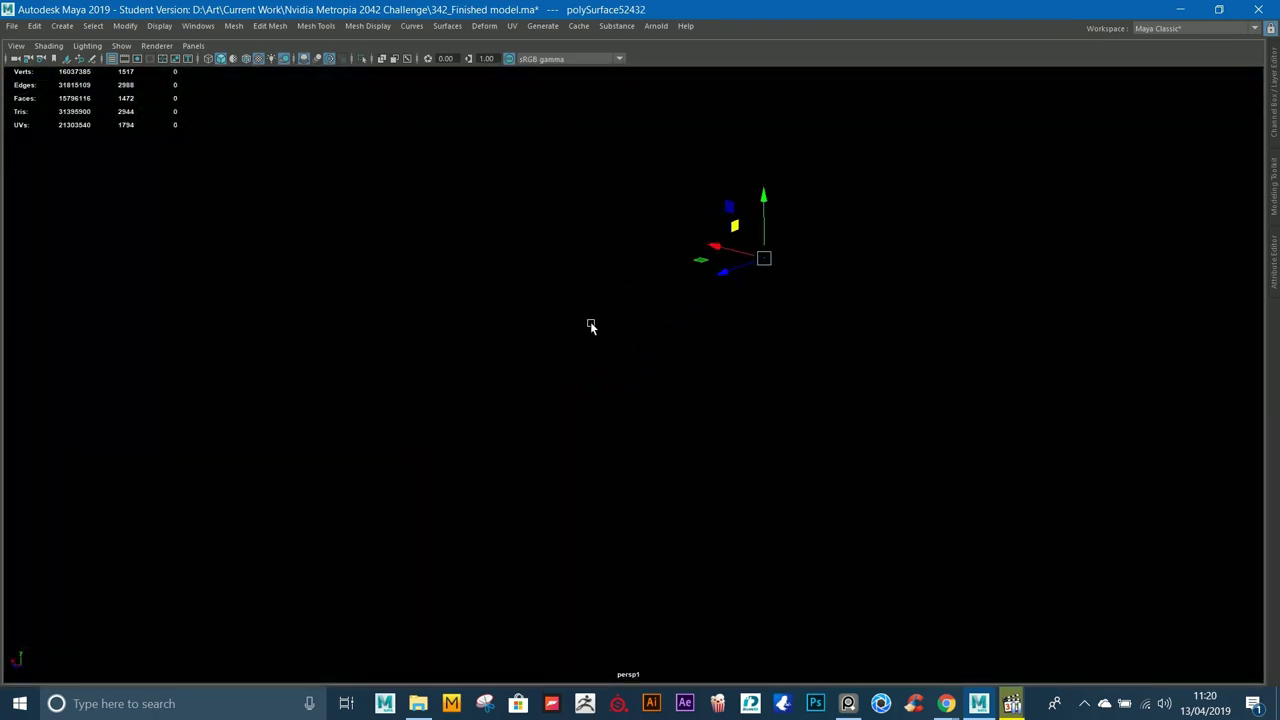
{"action": "right_click_drag", "start_coordinate": [591, 324], "coordinate": [566, 362], "text": "alt"}
{"action": "left_click", "coordinate": [1041, 376]}
{"action": "right_click_drag", "start_coordinate": [1041, 376], "coordinate": [714, 350], "text": "alt"}
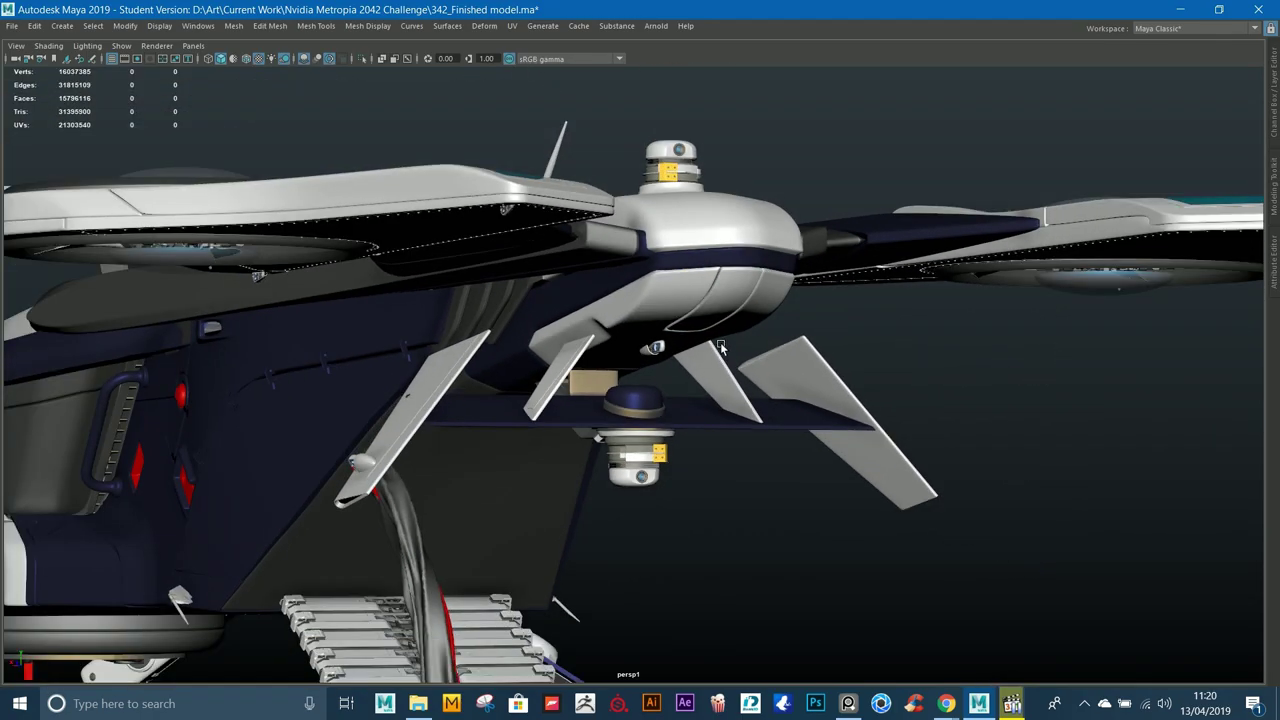
Step: Turn off Double Sided in the floor plane's render stats and view the aircraft from beneath the floor
{"action": "left_click_drag", "start_coordinate": [726, 353], "coordinate": [903, 628], "text": "alt"}
{"action": "left_click", "coordinate": [903, 628]}
{"action": "right_click_drag", "start_coordinate": [903, 628], "coordinate": [376, 370], "text": "alt"}
{"action": "left_click_drag", "start_coordinate": [376, 370], "coordinate": [540, 398], "text": "alt"}
{"action": "key", "text": "ctrl+space"}
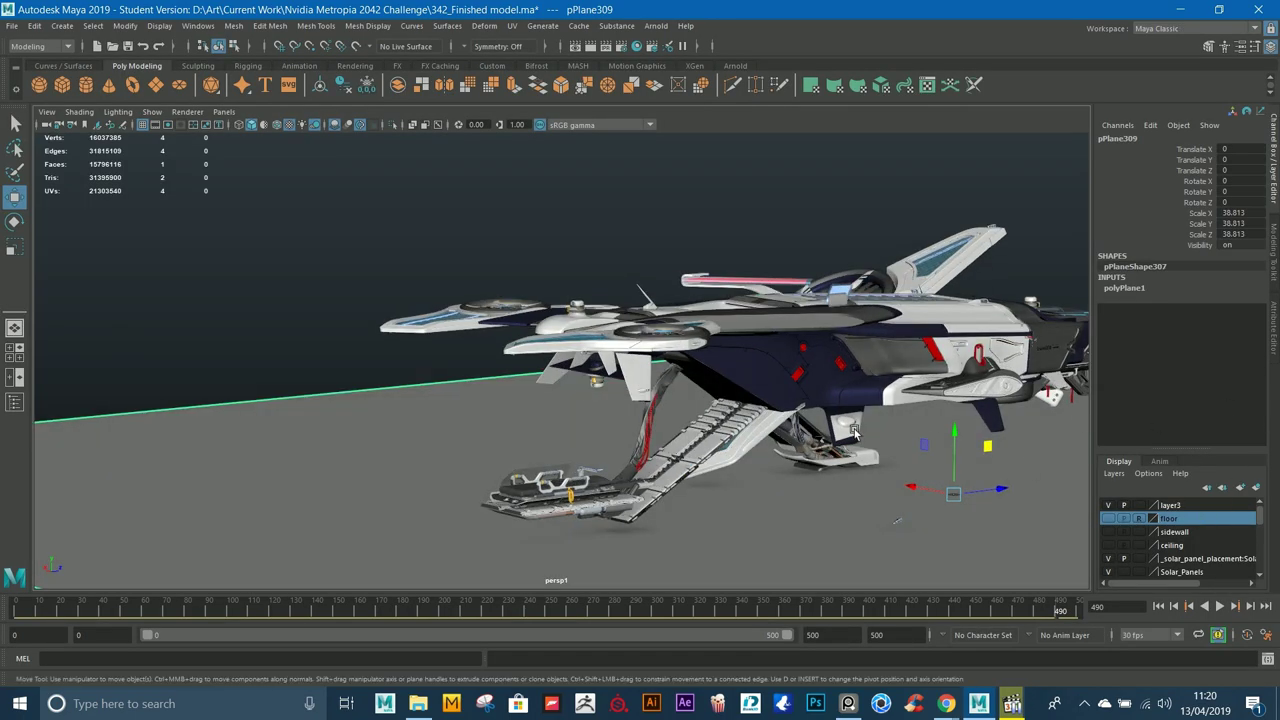
{"action": "right_click_drag", "start_coordinate": [800, 518], "coordinate": [1017, 410]}
{"action": "left_click", "coordinate": [1275, 316]}
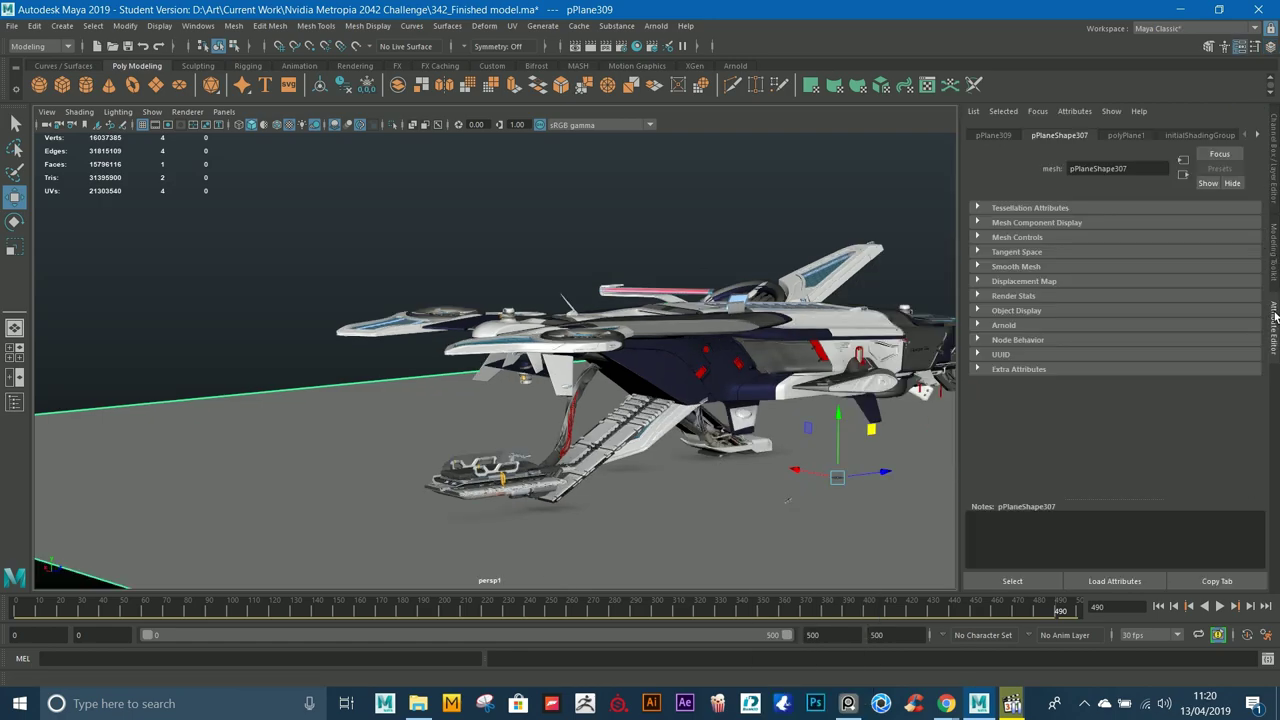
{"action": "left_click", "coordinate": [979, 297]}
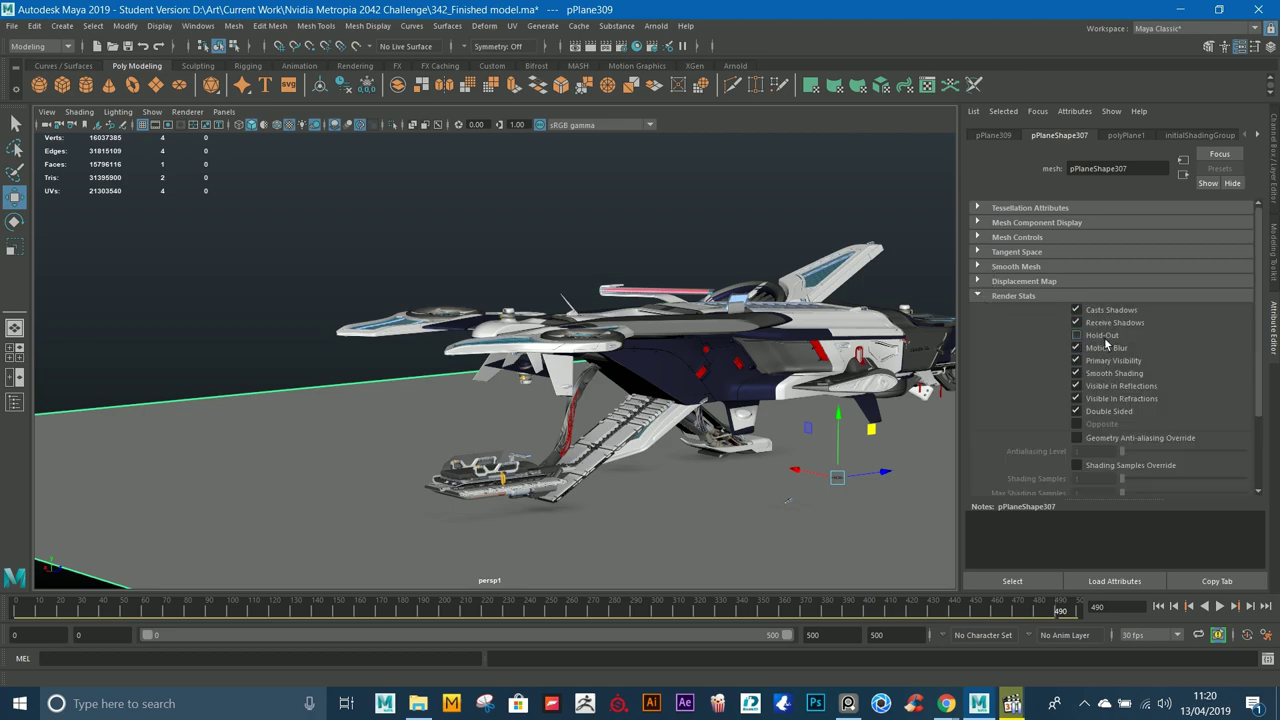
{"action": "left_click_drag", "start_coordinate": [955, 400], "coordinate": [556, 366], "text": "alt"}
{"action": "left_click_drag", "start_coordinate": [800, 326], "coordinate": [749, 286], "text": "alt"}
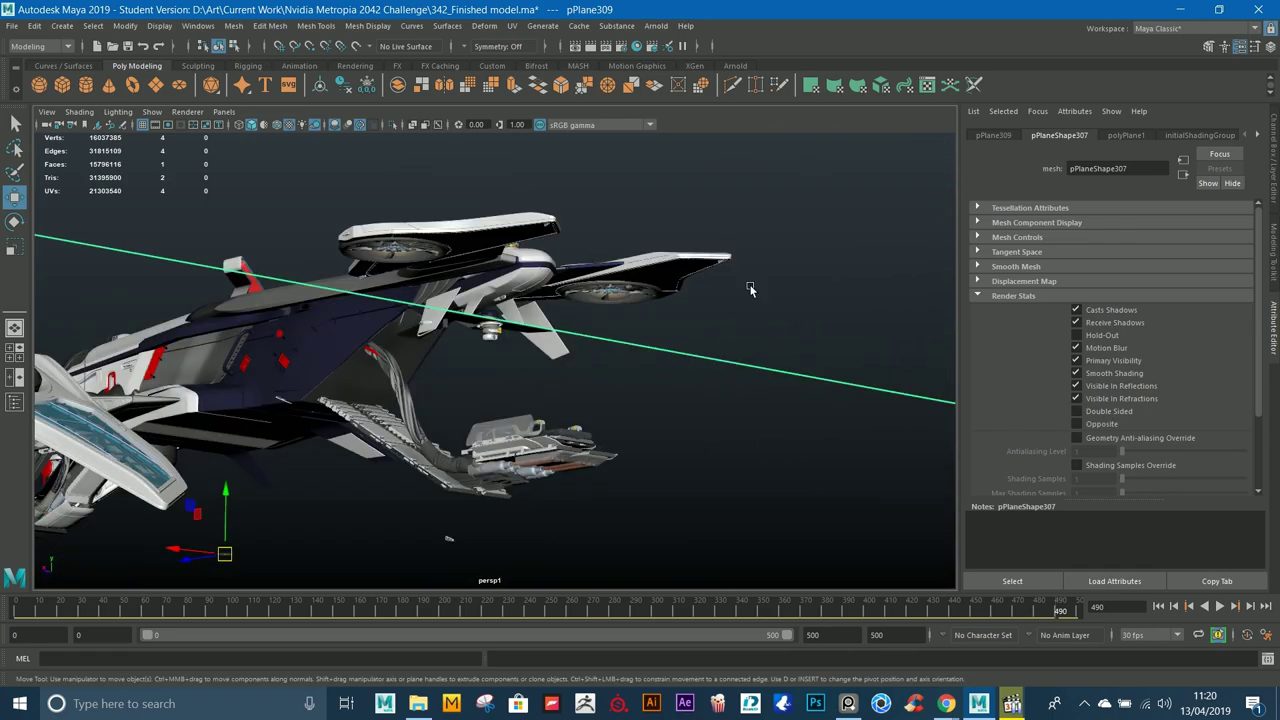
Step: Inspect the tail from below in full-screen view and hide the floor plane
{"action": "right_click_drag", "start_coordinate": [749, 286], "coordinate": [672, 235], "text": "alt"}
{"action": "key", "text": "ctrl+space"}
{"action": "left_click_drag", "start_coordinate": [683, 218], "coordinate": [693, 310], "text": "alt"}
{"action": "key", "text": "ctrl+space"}
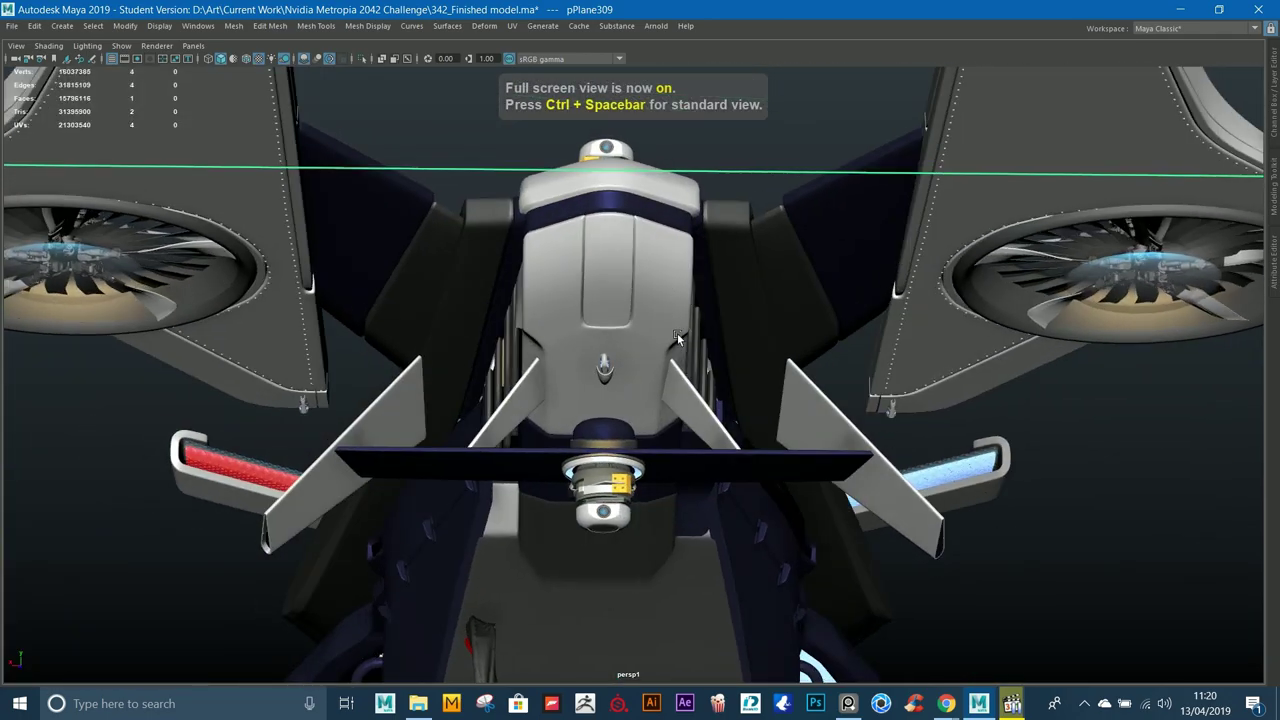
{"action": "key", "text": "f"}
{"action": "key", "text": "ctrl+h"}
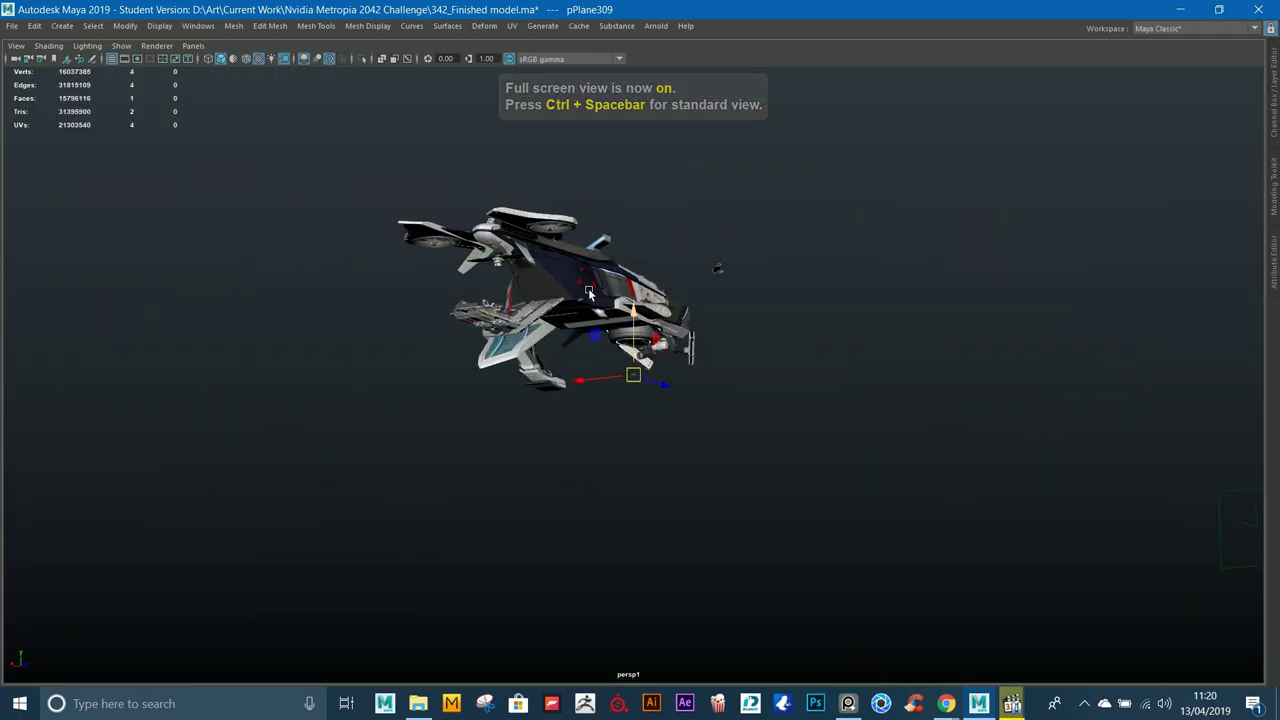
Step: Frame the small fin beneath the tail and examine it with the blue tailplane and lower sensor from several angles
{"action": "left_click", "coordinate": [499, 248]}
{"action": "key", "text": "f"}
{"action": "scroll", "coordinate": [506, 246], "scroll_direction": "down", "scroll_amount": 3}
{"action": "middle_click_drag", "start_coordinate": [506, 246], "coordinate": [666, 300], "text": "alt"}
{"action": "left_click_drag", "start_coordinate": [666, 300], "coordinate": [601, 458], "text": "alt"}
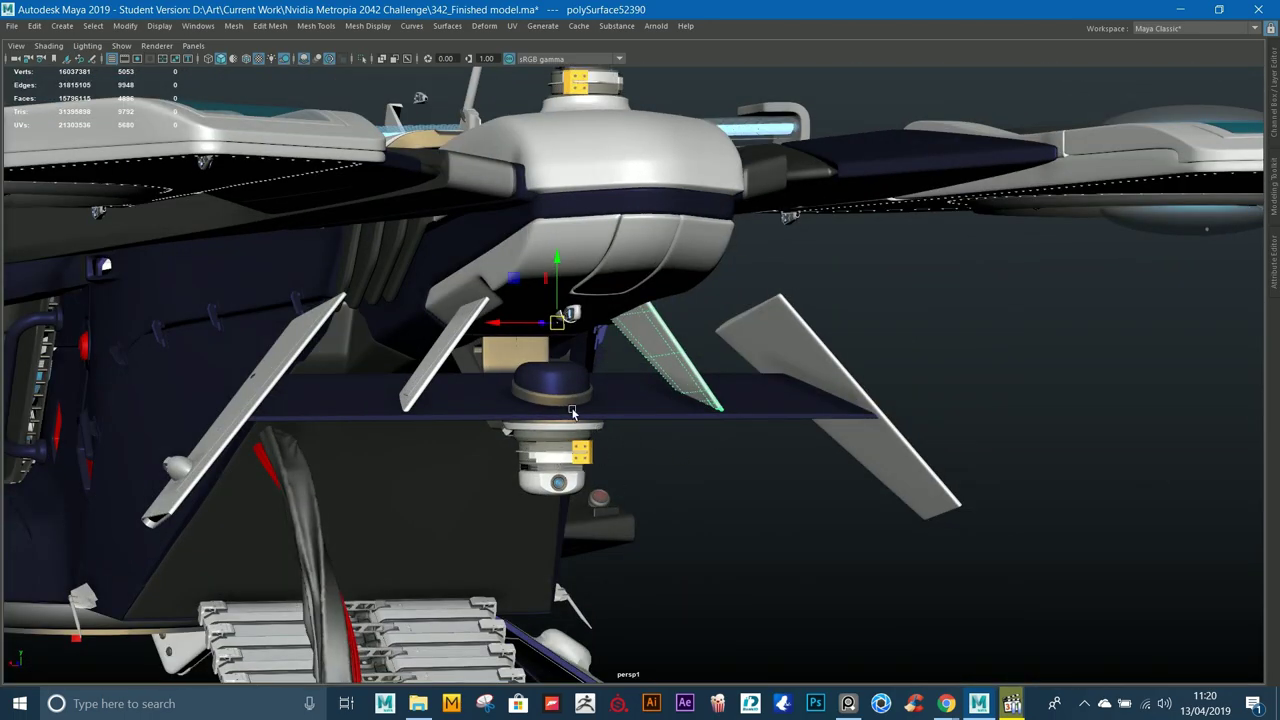
{"action": "left_click_drag", "start_coordinate": [572, 411], "coordinate": [653, 345], "text": "alt"}
{"action": "left_click", "coordinate": [727, 408], "text": "shift"}
{"action": "left_click_drag", "start_coordinate": [640, 425], "coordinate": [540, 477], "text": "alt"}
{"action": "left_click_drag", "start_coordinate": [508, 432], "coordinate": [581, 393], "text": "alt"}
Step: Select the grey bracket at the foot of the loading ramp and inspect it with the medical bed's joint up close
{"action": "left_click_drag", "start_coordinate": [458, 365], "coordinate": [627, 460], "text": "alt"}
{"action": "scroll", "coordinate": [669, 520], "scroll_direction": "up", "scroll_amount": 10}
{"action": "left_click", "coordinate": [566, 537]}
{"action": "left_click_drag", "start_coordinate": [566, 537], "coordinate": [548, 275], "text": "alt"}
{"action": "left_click", "coordinate": [708, 358]}
{"action": "scroll", "coordinate": [708, 358], "scroll_direction": "up", "scroll_amount": 5}
{"action": "scroll", "coordinate": [587, 267], "scroll_direction": "down", "scroll_amount": 5}
{"action": "scroll", "coordinate": [548, 275], "scroll_direction": "up", "scroll_amount": 3}
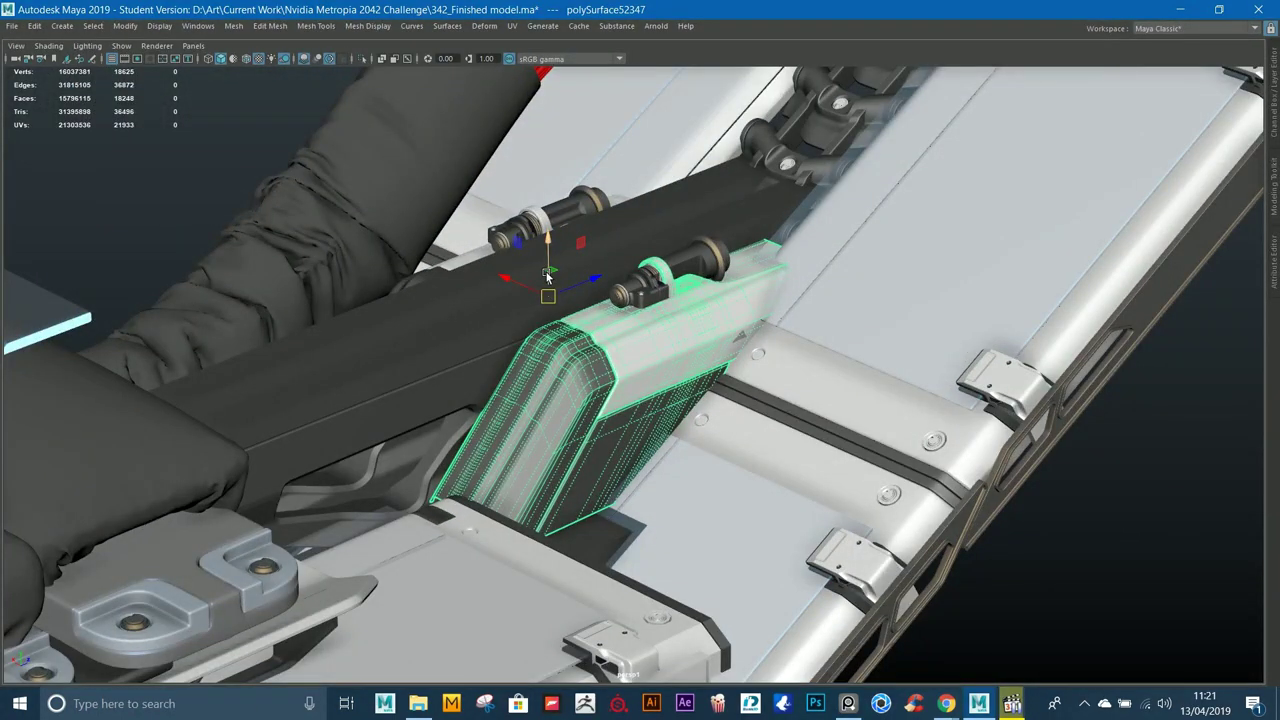
Step: Review the loading ramp and blue rear side, continuing along the fuselage to the dark engine intake and nose
{"action": "scroll", "coordinate": [482, 283], "scroll_direction": "down", "scroll_amount": 5}
{"action": "left_click_drag", "start_coordinate": [482, 283], "coordinate": [338, 211], "text": "alt"}
{"action": "scroll", "coordinate": [338, 211], "scroll_direction": "down", "scroll_amount": 3}
{"action": "middle_click_drag", "start_coordinate": [800, 205], "coordinate": [526, 423], "text": "alt"}
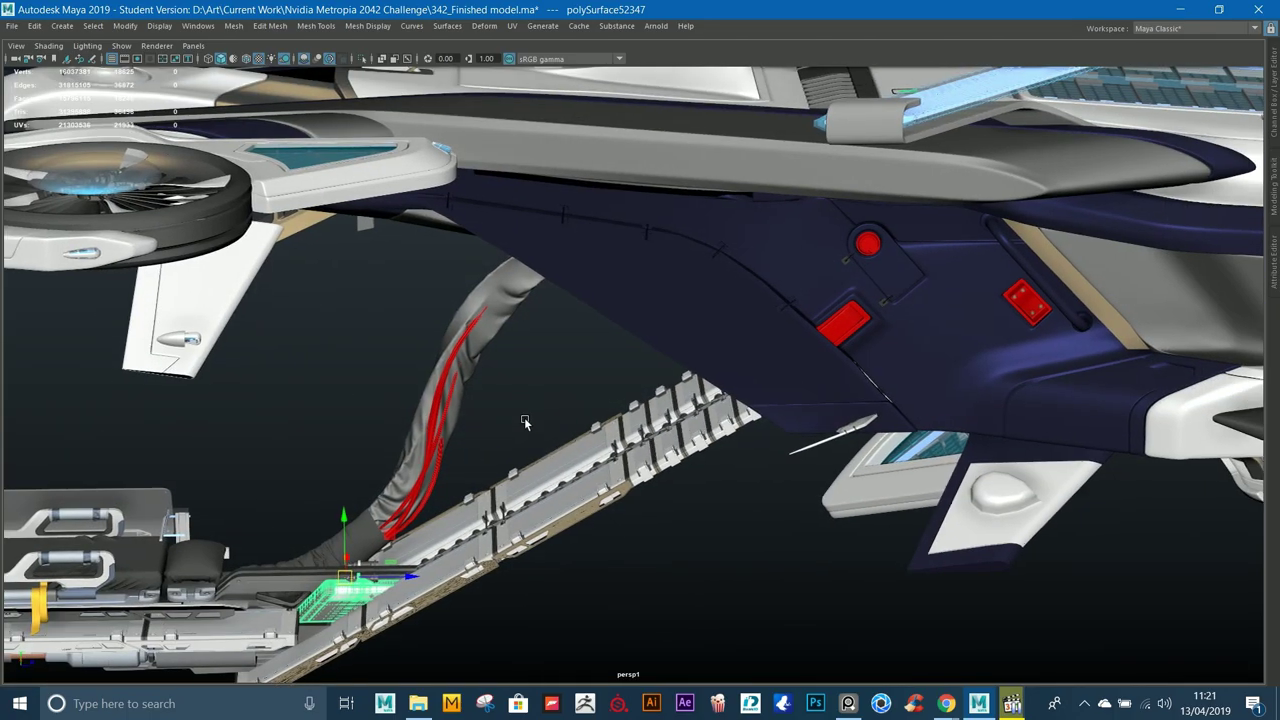
{"action": "left_click_drag", "start_coordinate": [526, 423], "coordinate": [584, 332], "text": "alt"}
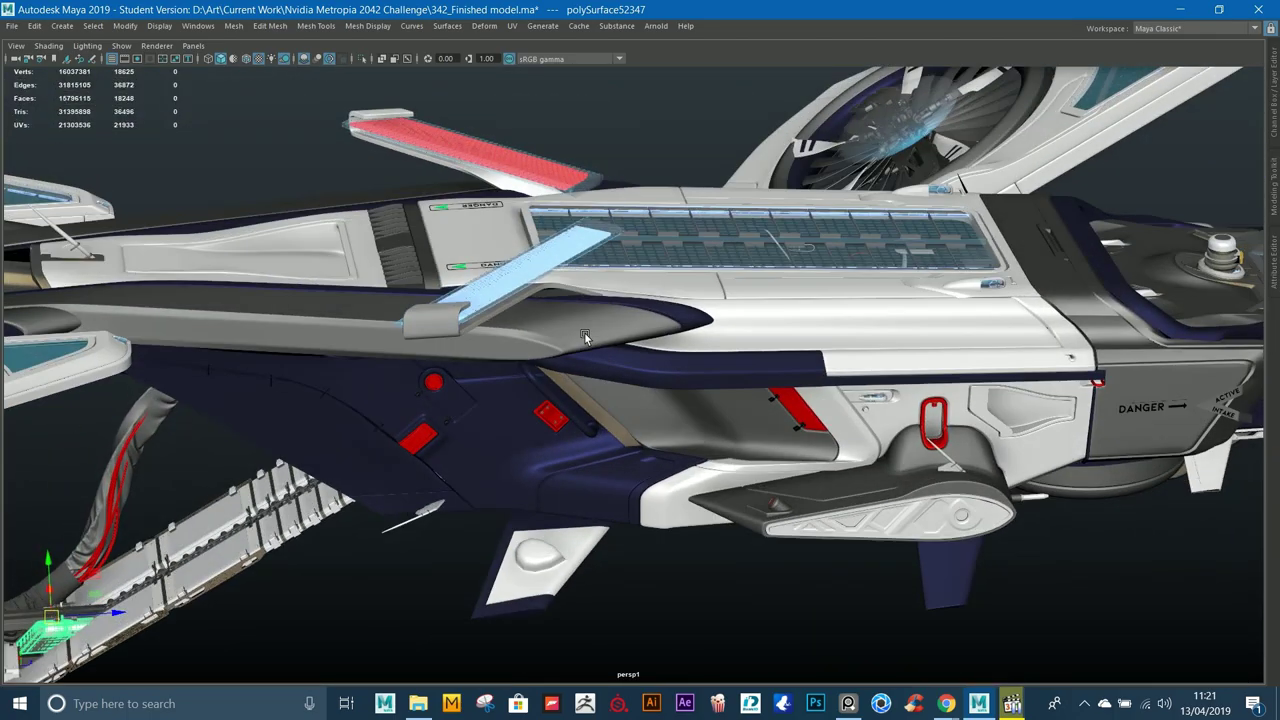
{"action": "key", "text": "space"}
{"action": "left_click_drag", "start_coordinate": [531, 285], "coordinate": [518, 341], "text": "alt"}
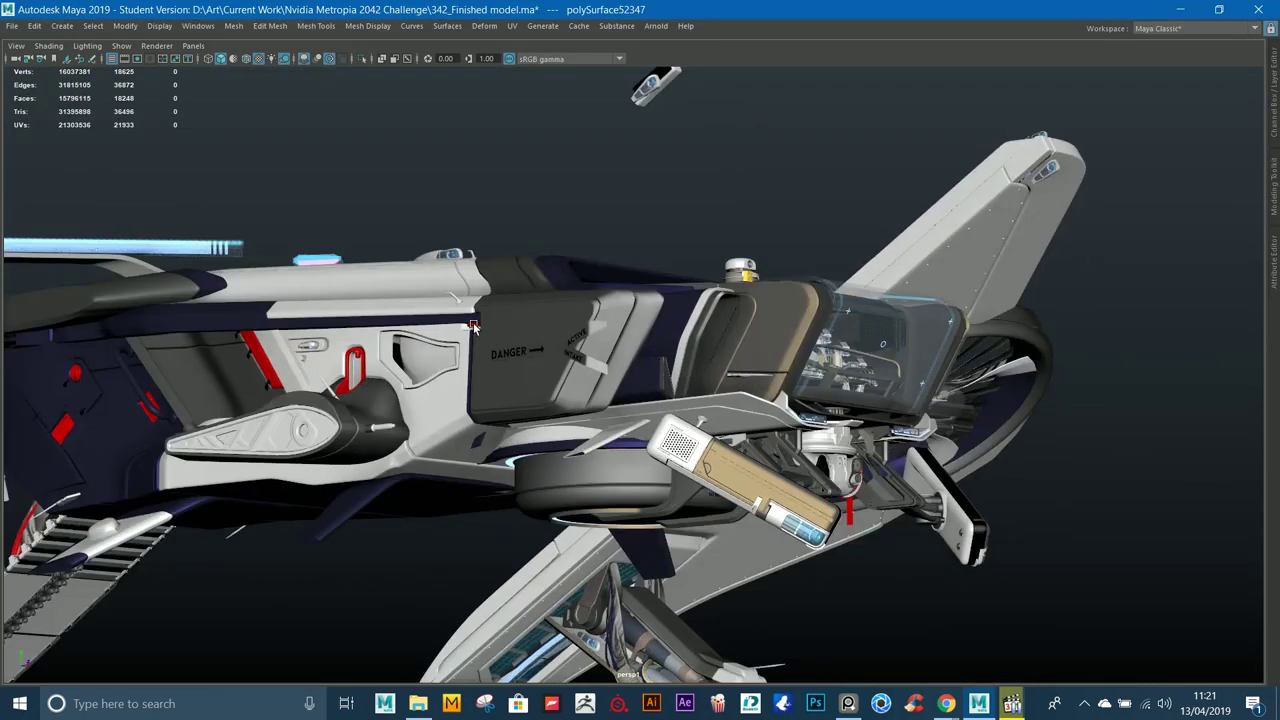
Step: Frame the red ring beside the DANGER panel, clear the selection and view the surrounding fuselage from the front
{"action": "left_click", "coordinate": [478, 326]}
{"action": "key", "text": "f"}
{"action": "right_click_drag", "start_coordinate": [417, 286], "coordinate": [214, 246], "text": "alt"}
{"action": "left_click_drag", "start_coordinate": [214, 246], "coordinate": [1031, 500], "text": "alt"}
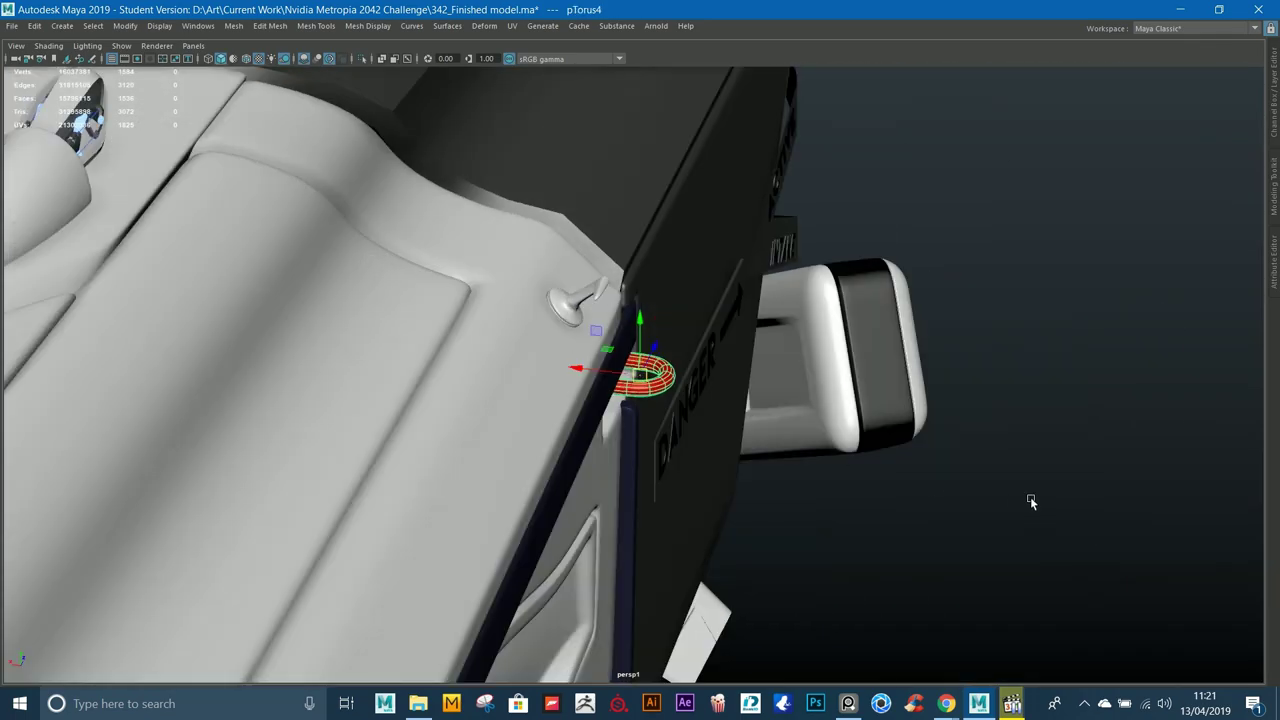
{"action": "left_click", "coordinate": [1019, 470]}
{"action": "left_click_drag", "start_coordinate": [760, 400], "coordinate": [530, 340], "text": "alt"}
{"action": "right_click_drag", "start_coordinate": [530, 340], "coordinate": [371, 315], "text": "alt"}
{"action": "left_click_drag", "start_coordinate": [950, 470], "coordinate": [699, 539], "text": "alt"}
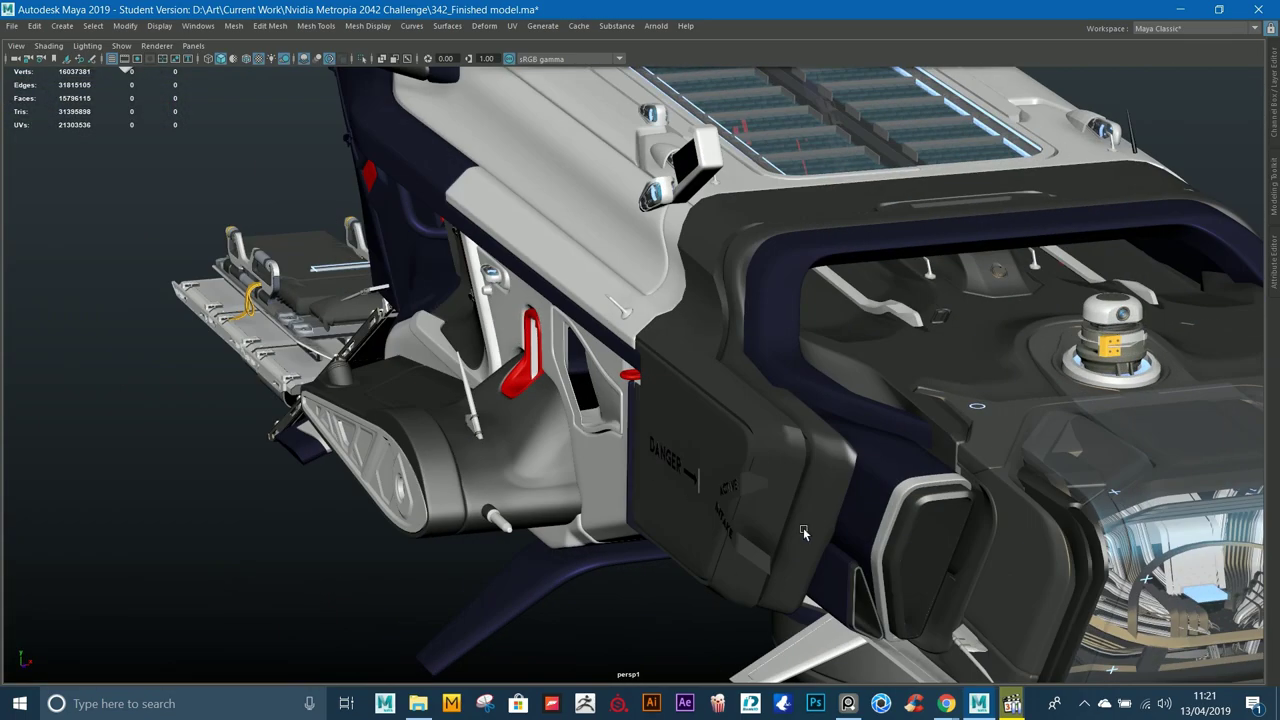
Step: Switch to the PureRef reference board and enlarge the yellow North West Air Ambulance helicopter photo
{"action": "left_click", "coordinate": [848, 703]}
{"action": "scroll", "coordinate": [645, 300], "scroll_direction": "up", "scroll_amount": 6}
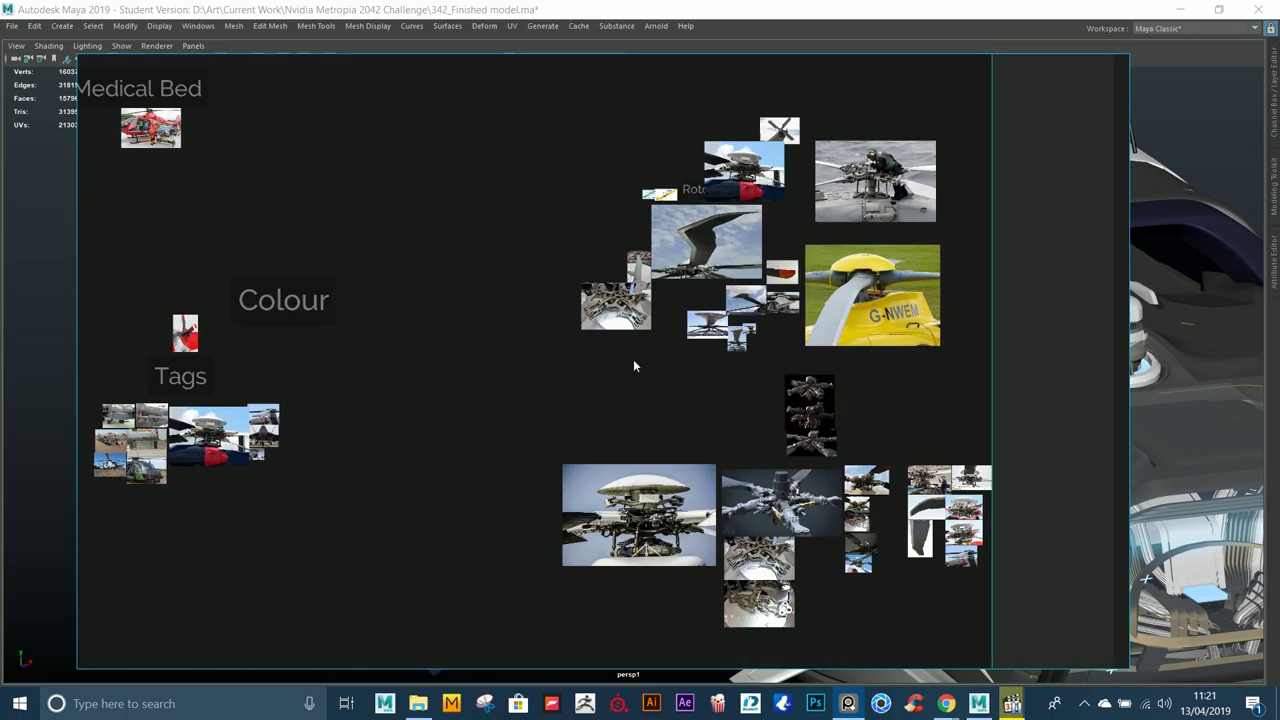
{"action": "middle_click_drag", "start_coordinate": [150, 475], "coordinate": [993, 337]}
{"action": "scroll", "coordinate": [628, 366], "scroll_direction": "up", "scroll_amount": 3}
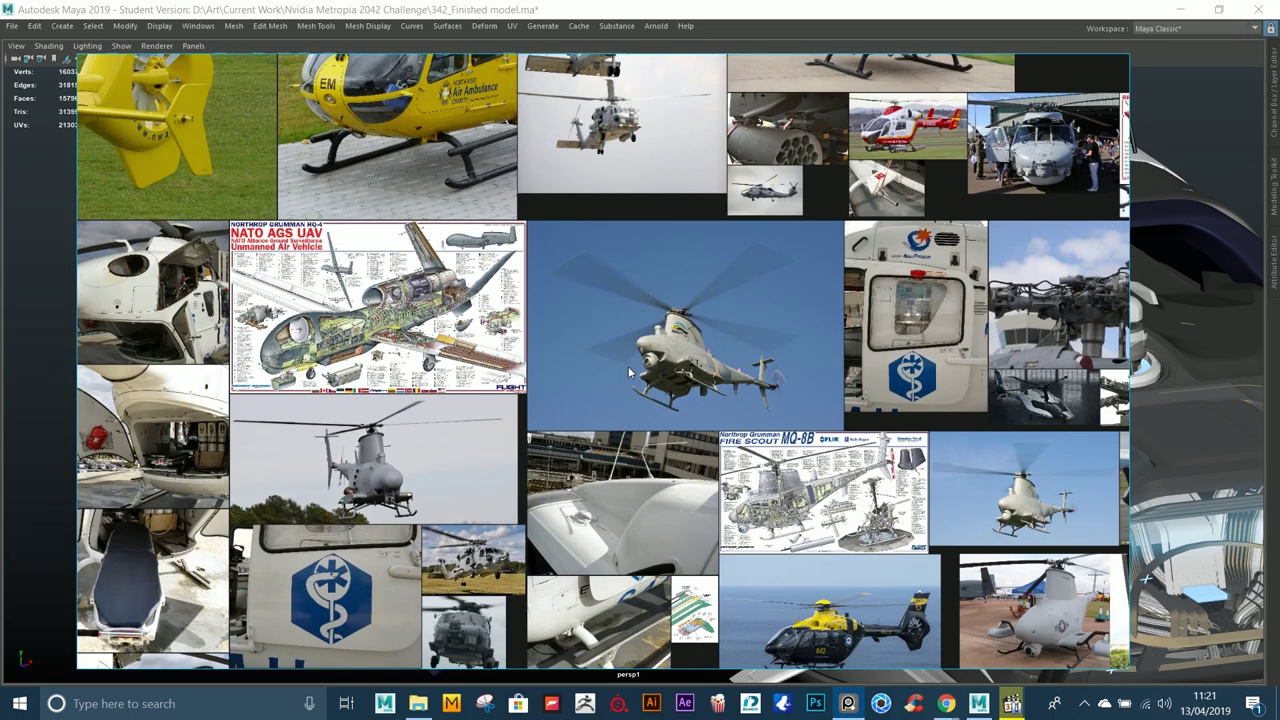
{"action": "scroll", "coordinate": [629, 291], "scroll_direction": "up", "scroll_amount": 4}
{"action": "scroll", "coordinate": [600, 186], "scroll_direction": "up", "scroll_amount": 3}
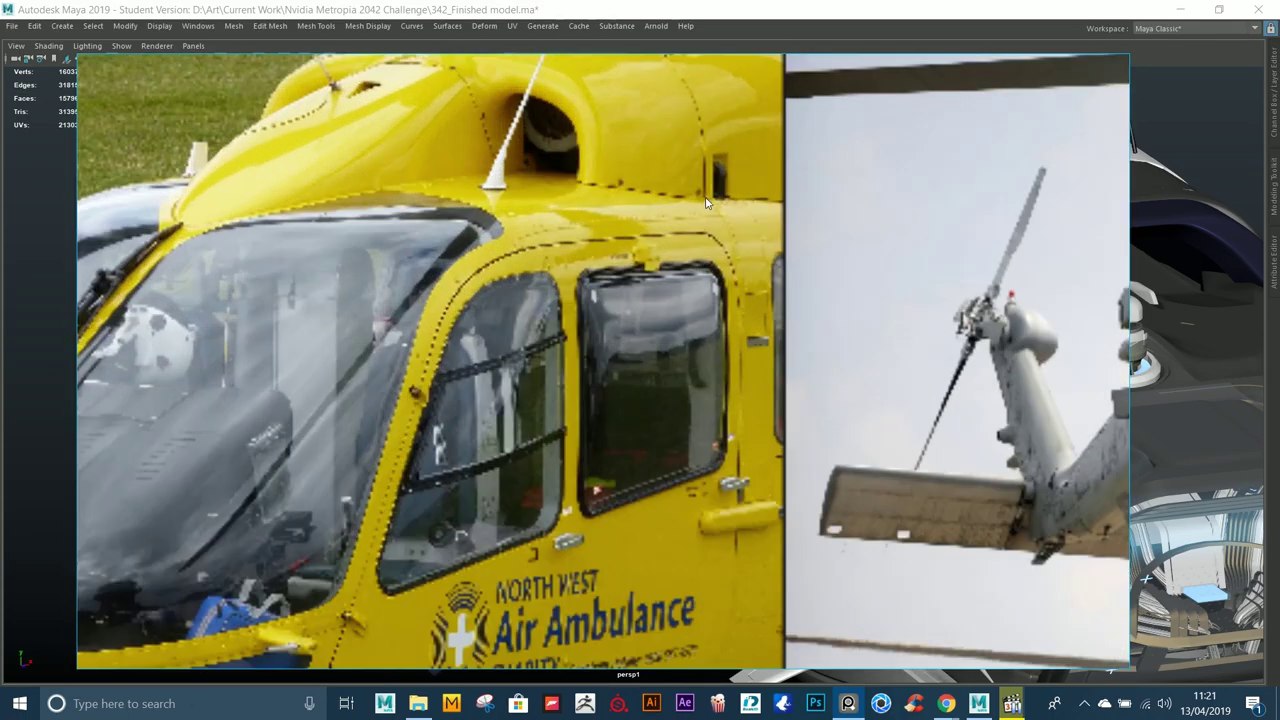
Step: Study the red helicopter, rocket pod and air ambulance reference photos, closing the auto save warning without saving
{"action": "scroll", "coordinate": [720, 190], "scroll_direction": "down", "scroll_amount": 5}
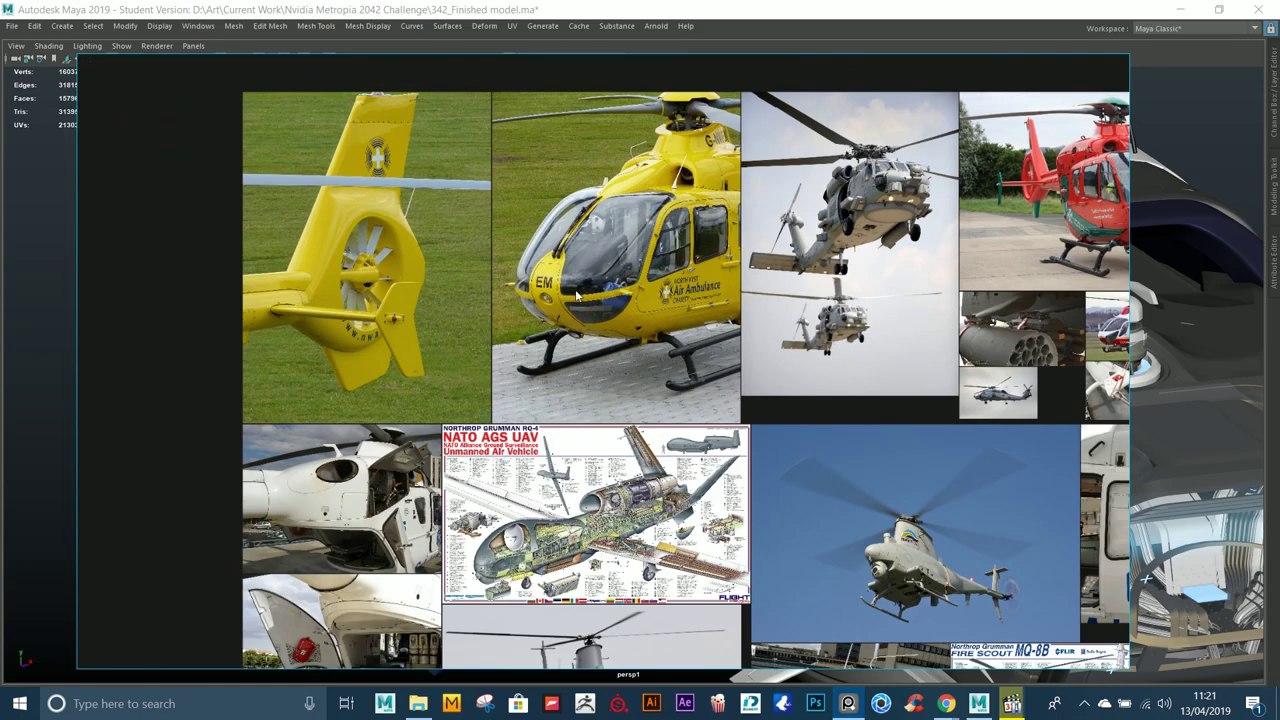
{"action": "middle_click_drag", "start_coordinate": [726, 236], "coordinate": [443, 301]}
{"action": "scroll", "coordinate": [816, 198], "scroll_direction": "up", "scroll_amount": 9}
{"action": "scroll", "coordinate": [750, 324], "scroll_direction": "down", "scroll_amount": 1}
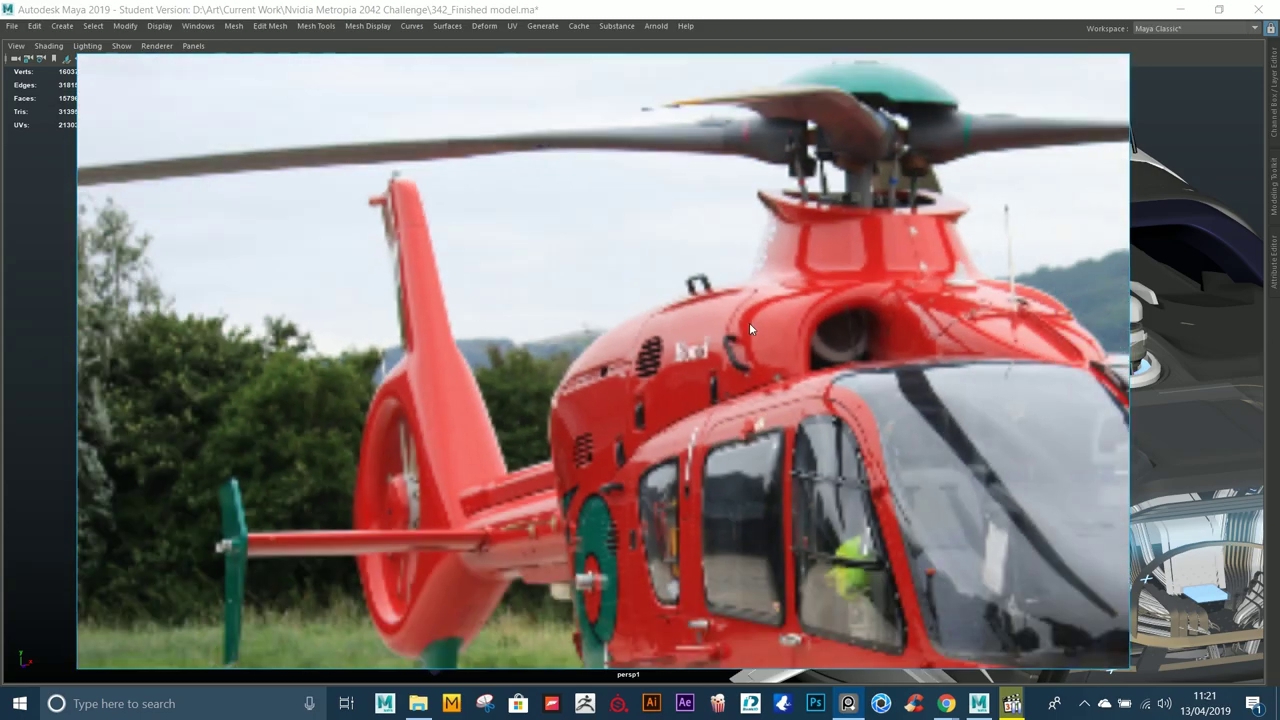
{"action": "scroll", "coordinate": [713, 379], "scroll_direction": "down", "scroll_amount": 2}
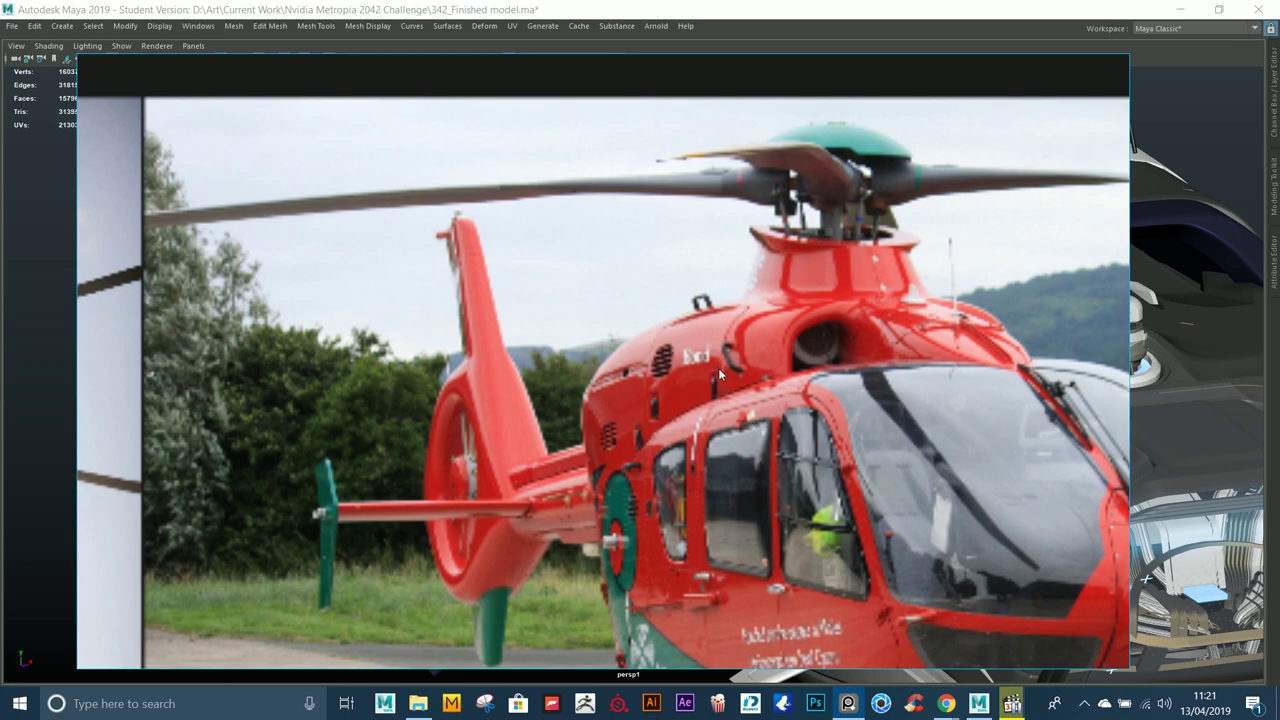
{"action": "scroll", "coordinate": [718, 368], "scroll_direction": "down", "scroll_amount": 4}
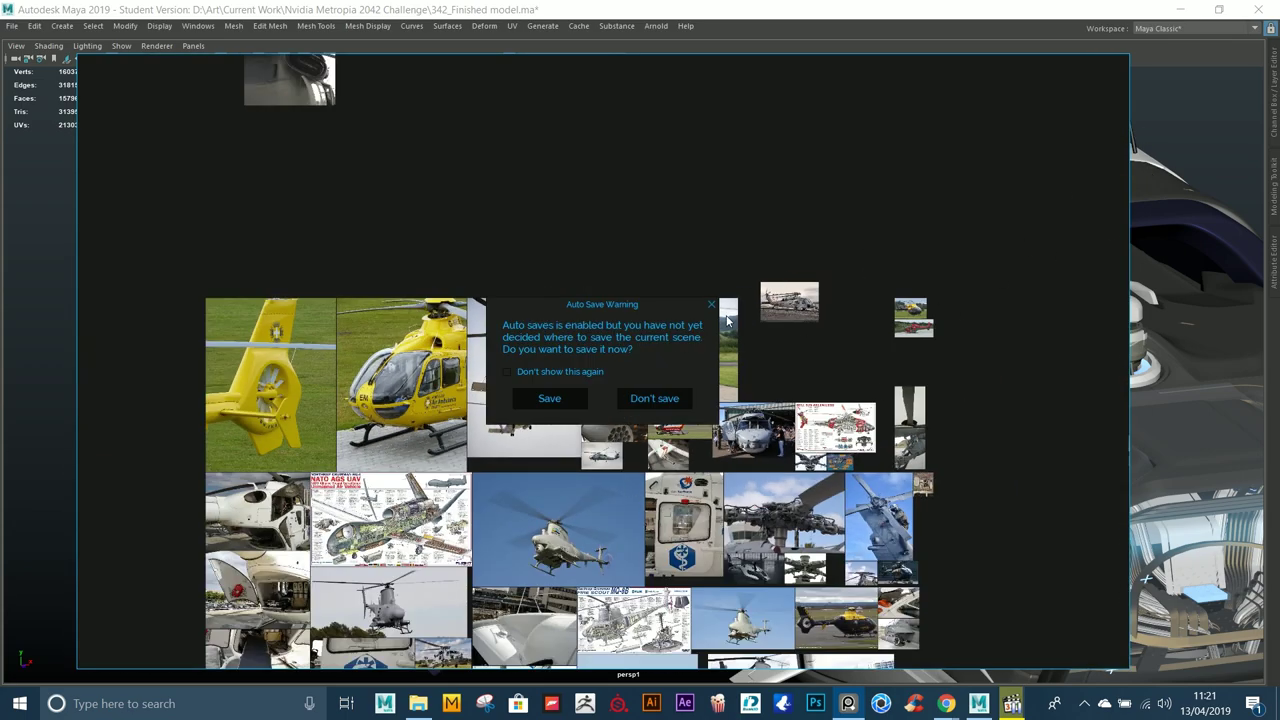
{"action": "left_click", "coordinate": [711, 305]}
{"action": "scroll", "coordinate": [670, 333], "scroll_direction": "up", "scroll_amount": 8}
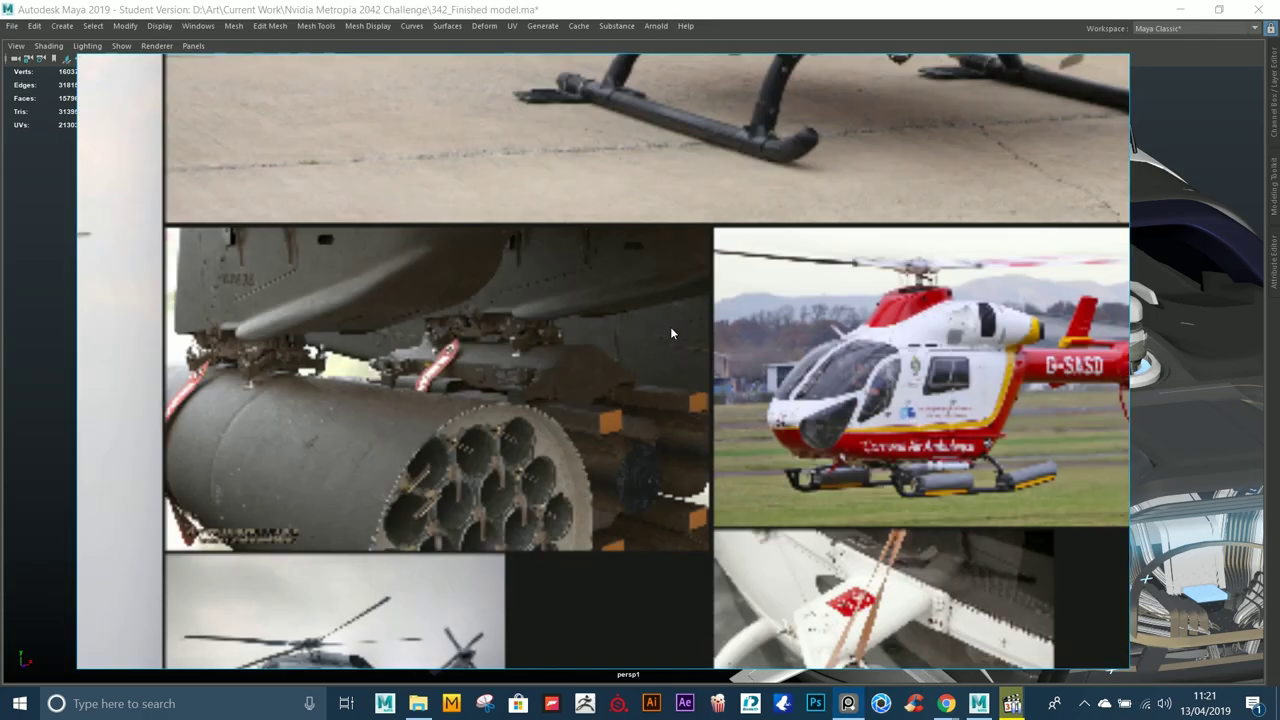
{"action": "scroll", "coordinate": [908, 350], "scroll_direction": "down", "scroll_amount": 4}
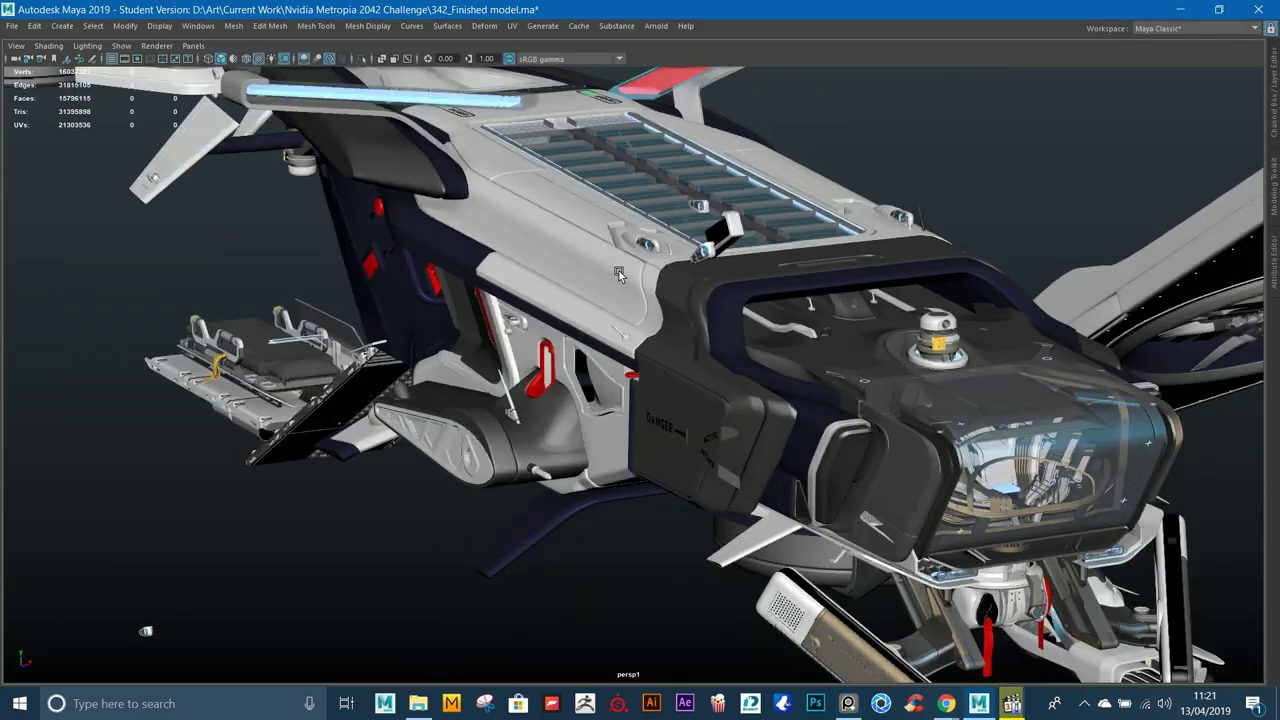
Step: Return to Maya and inspect the red ring between the white fuselage and the DANGER panel up close
{"action": "scroll", "coordinate": [676, 286], "scroll_direction": "up", "scroll_amount": 10}
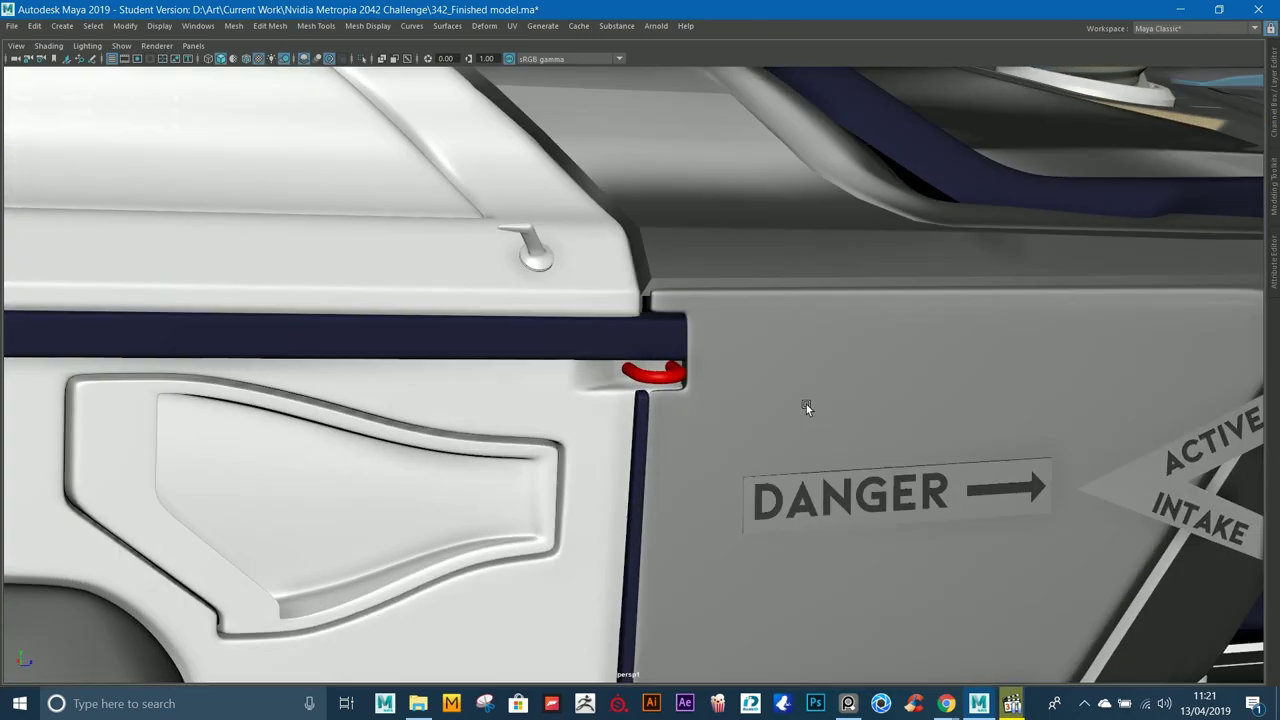
{"action": "left_click_drag", "start_coordinate": [679, 400], "coordinate": [668, 438], "text": "alt"}
{"action": "left_click", "coordinate": [509, 456]}
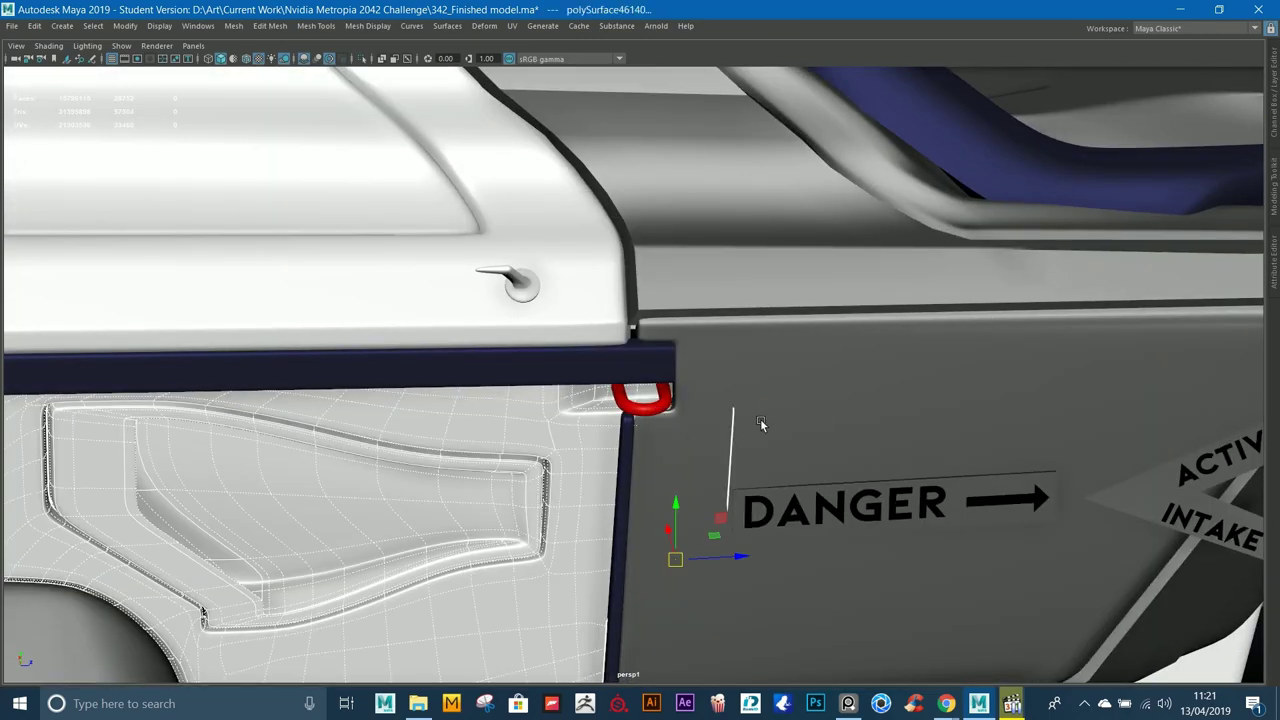
{"action": "left_click", "coordinate": [763, 424], "text": "shift"}
{"action": "left_click_drag", "start_coordinate": [763, 424], "coordinate": [732, 371], "text": "alt"}
{"action": "left_click_drag", "start_coordinate": [614, 329], "coordinate": [612, 402], "text": "alt"}
{"action": "left_click", "coordinate": [622, 336], "text": "shift"}
{"action": "left_click_drag", "start_coordinate": [646, 335], "coordinate": [50, 287], "text": "alt"}
Step: Isolate the navy trim strips, the white side panel and the grey DANGER panel around the red ring
{"action": "left_click", "coordinate": [409, 307]}
{"action": "left_click_drag", "start_coordinate": [647, 337], "coordinate": [688, 344], "text": "alt"}
{"action": "scroll", "coordinate": [688, 344], "scroll_direction": "up", "scroll_amount": 2}
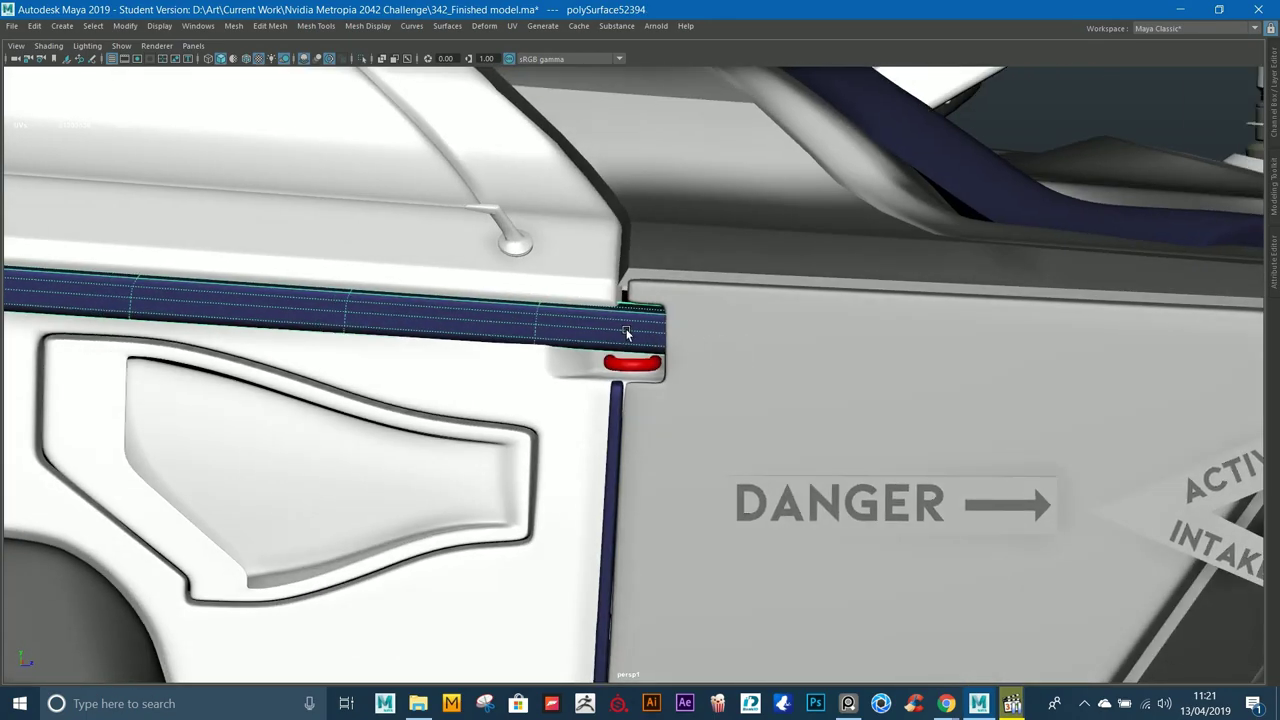
{"action": "left_click", "coordinate": [616, 396], "text": "shift"}
{"action": "left_click", "coordinate": [597, 396], "text": "shift"}
{"action": "left_click", "coordinate": [688, 391], "text": "shift"}
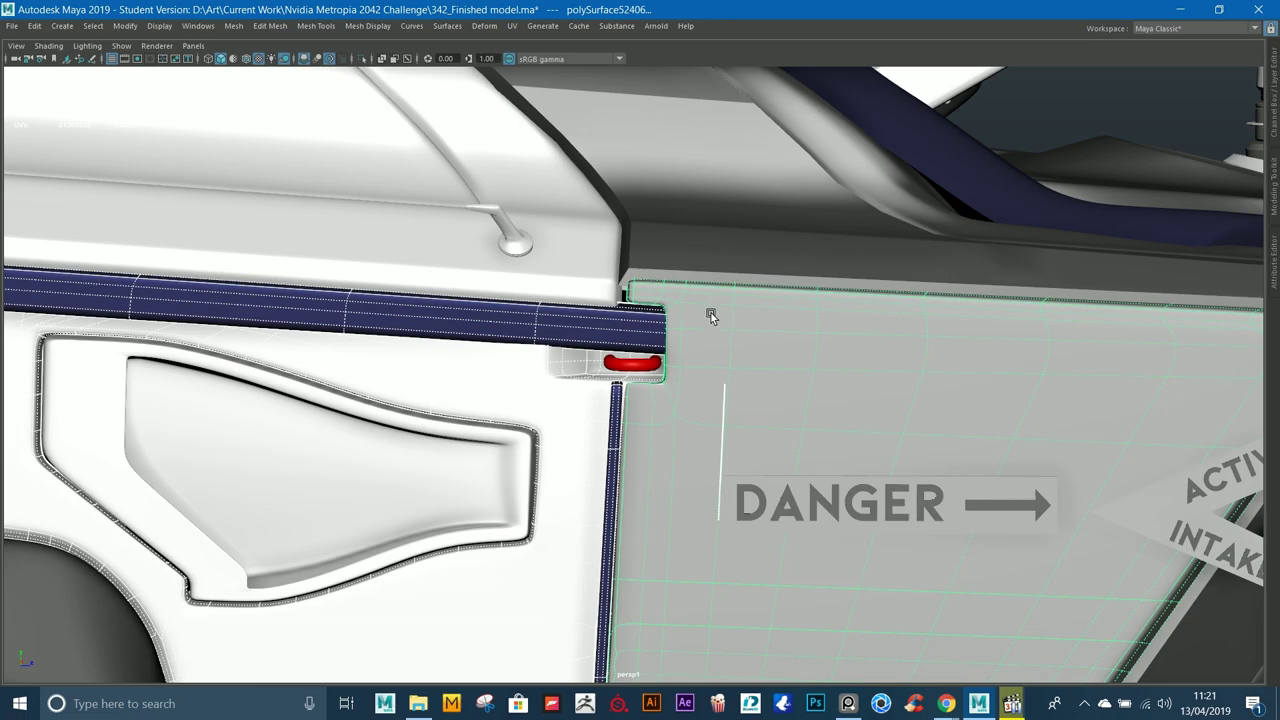
{"action": "left_click_drag", "start_coordinate": [711, 313], "coordinate": [674, 288], "text": "alt"}
{"action": "key", "text": "ctrl+1"}
Step: Isolate the same panels and trims together with the red ring, inspect their junction, and restore the full aircraft
{"action": "left_click", "coordinate": [517, 143]}
{"action": "left_click_drag", "start_coordinate": [530, 147], "coordinate": [574, 151], "text": "alt"}
{"action": "key", "text": "ctrl+z"}
{"action": "key", "text": "ctrl+1"}
{"action": "left_click_drag", "start_coordinate": [657, 350], "coordinate": [472, 137], "text": "alt"}
{"action": "left_click", "coordinate": [640, 388]}
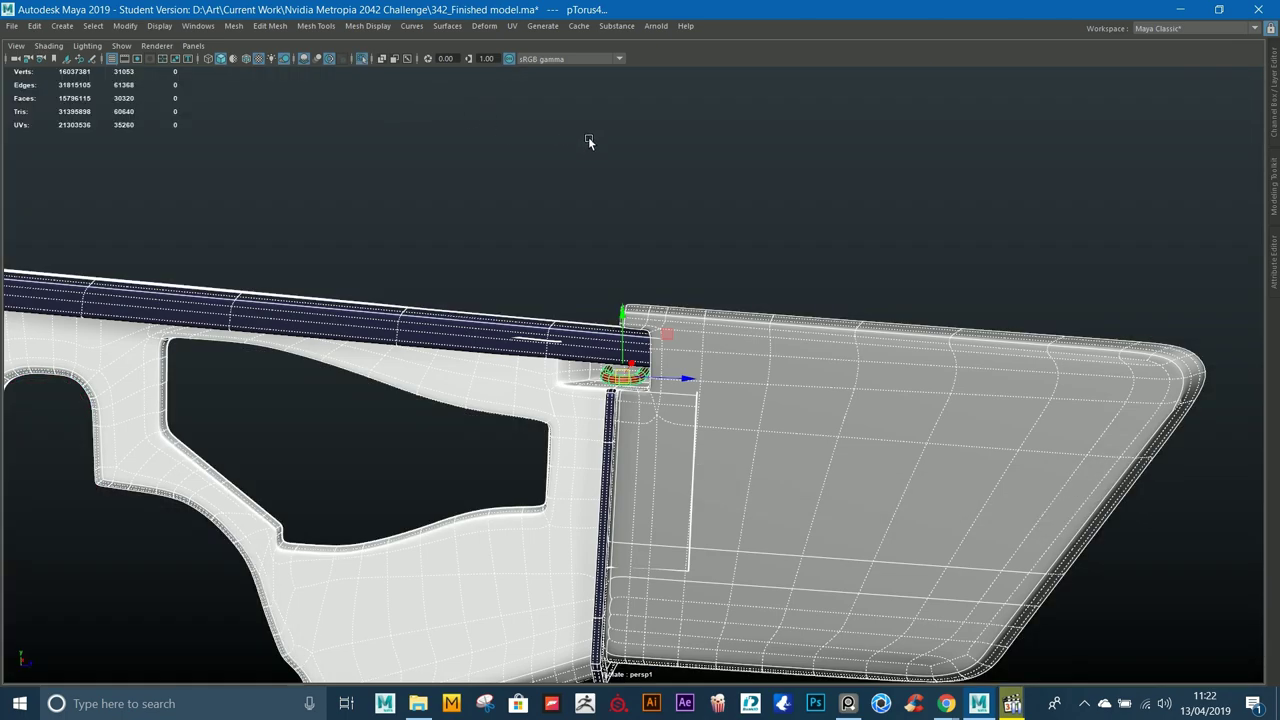
{"action": "left_click", "coordinate": [590, 142]}
{"action": "left_click_drag", "start_coordinate": [592, 144], "coordinate": [622, 338], "text": "alt"}
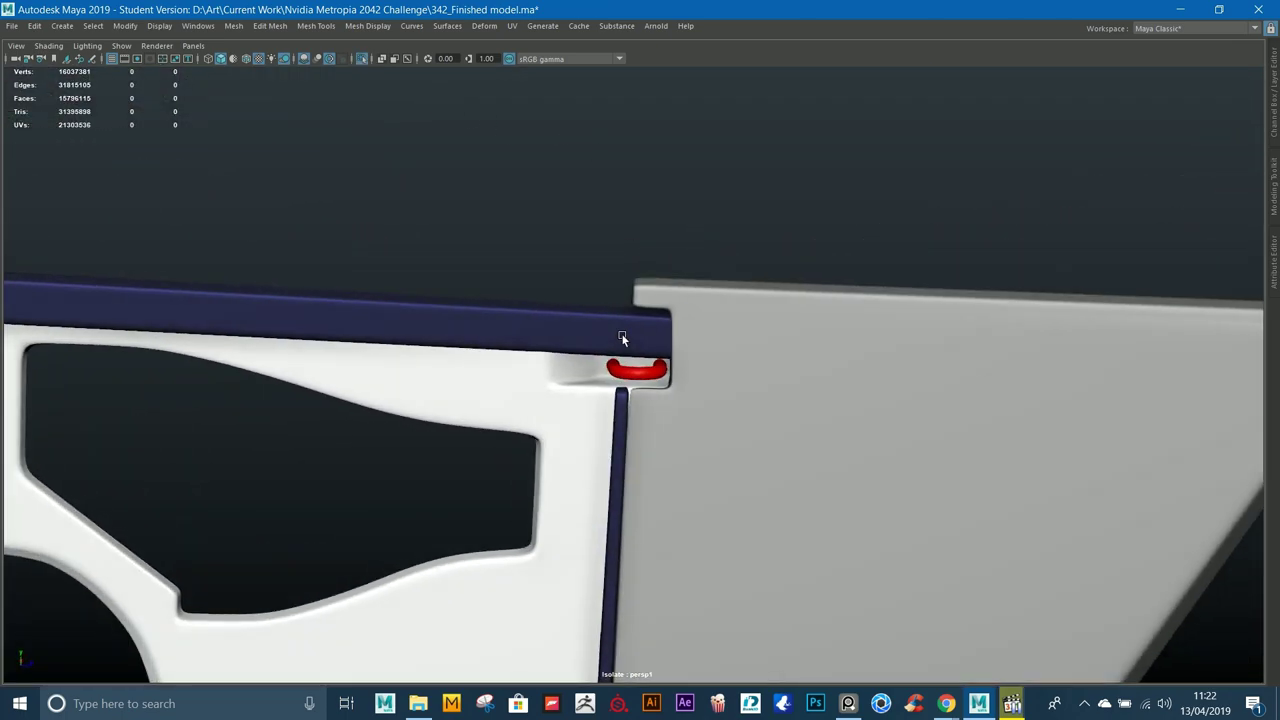
{"action": "left_click", "coordinate": [362, 58]}
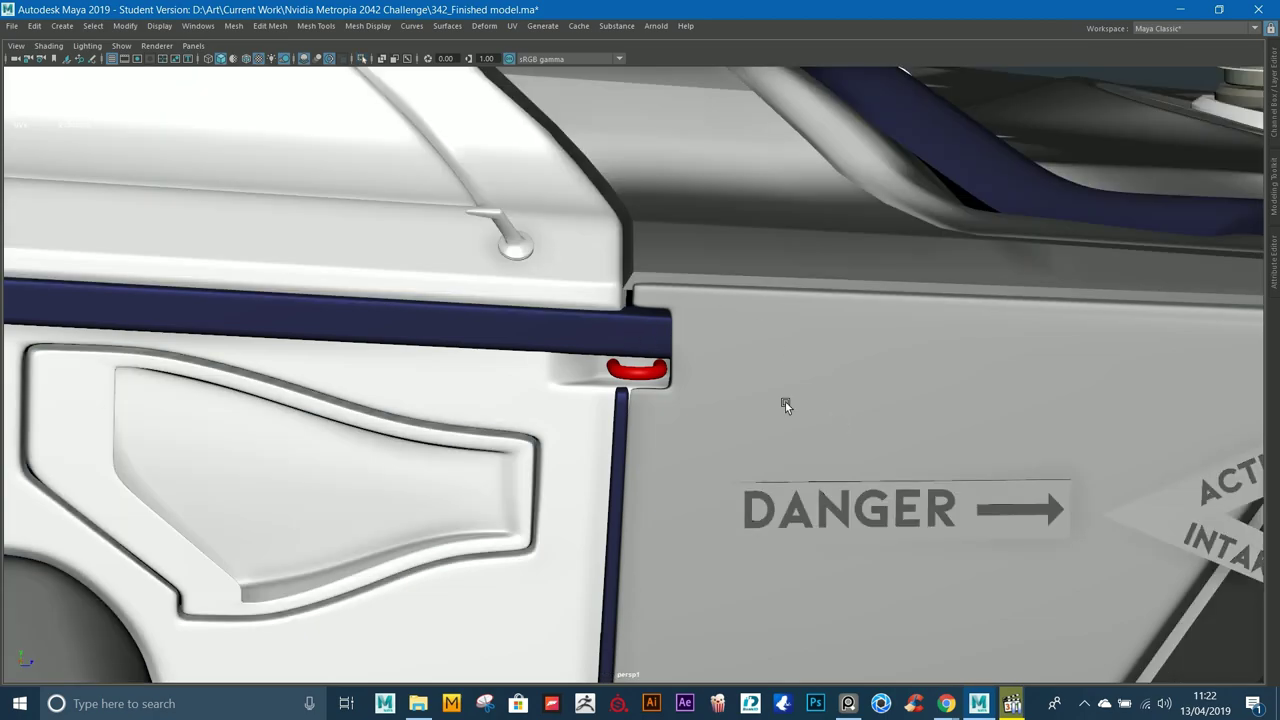
Step: Isolate the solar panel strip in the aircraft's roof and inspect it with the selection cleared
{"action": "left_click_drag", "start_coordinate": [785, 402], "coordinate": [583, 416], "text": "alt"}
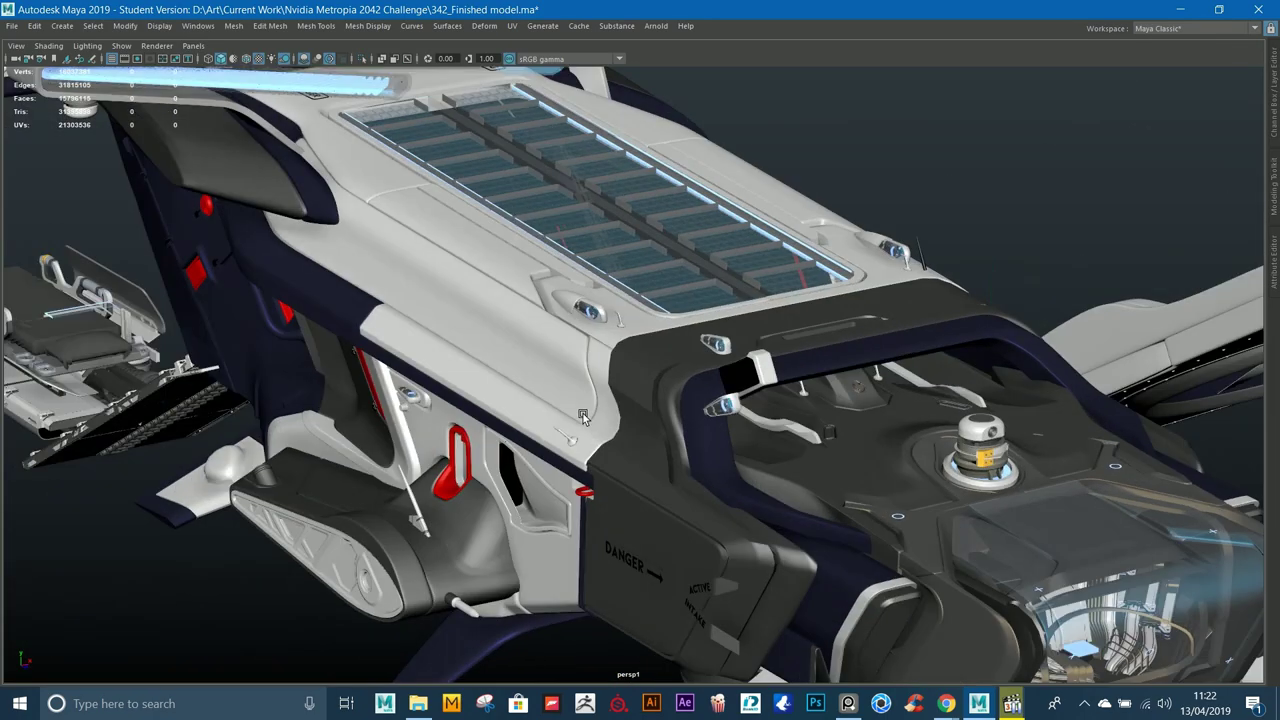
{"action": "left_click", "coordinate": [638, 233]}
{"action": "key", "text": "f"}
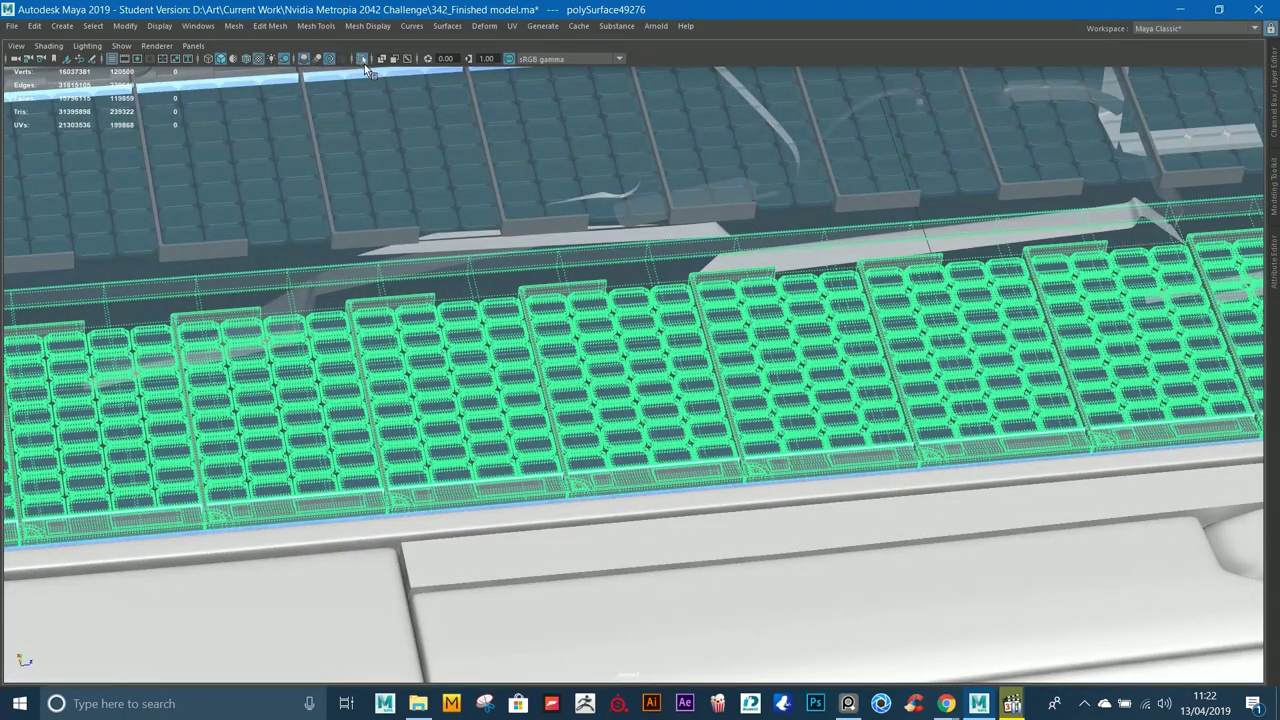
{"action": "left_click", "coordinate": [364, 65]}
{"action": "left_click_drag", "start_coordinate": [450, 390], "coordinate": [592, 268], "text": "alt"}
{"action": "left_click", "coordinate": [851, 263]}
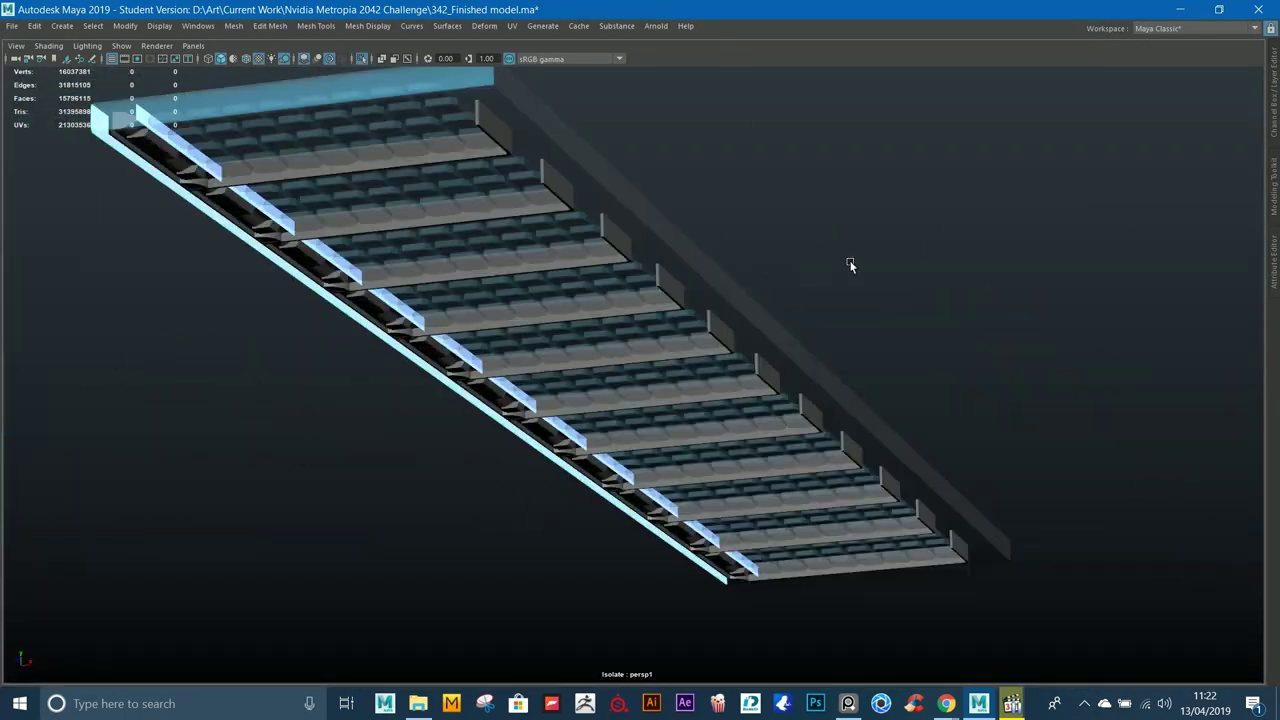
{"action": "left_click_drag", "start_coordinate": [851, 263], "coordinate": [676, 430], "text": "alt"}
Step: Select the outer glass shell's faces on the solar panel strip and move them up, clear of the cell tiles
{"action": "right_click_drag", "start_coordinate": [676, 430], "coordinate": [678, 482]}
{"action": "left_click", "coordinate": [682, 350]}
{"action": "double_click", "coordinate": [682, 350]}
{"action": "key", "text": "f"}
{"action": "left_click_drag", "start_coordinate": [682, 350], "coordinate": [606, 262], "text": "alt"}
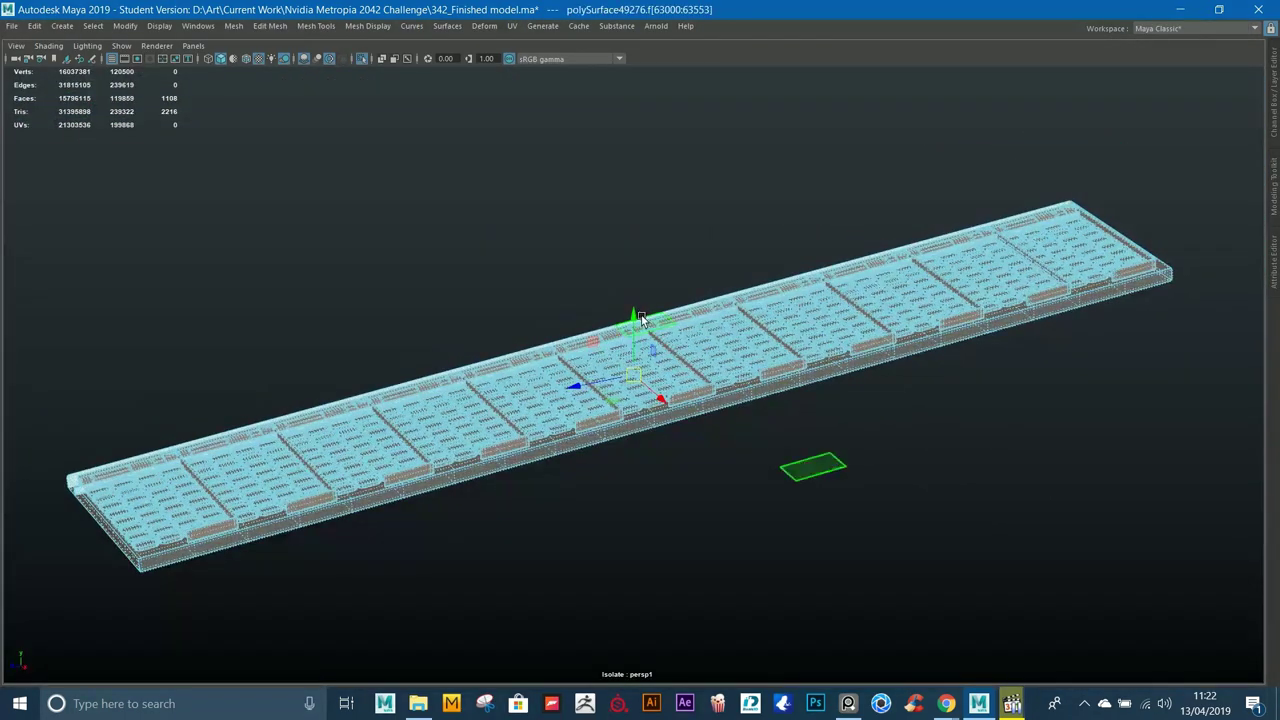
{"action": "left_click_drag", "start_coordinate": [636, 320], "coordinate": [641, 88]}
{"action": "left_click_drag", "start_coordinate": [612, 315], "coordinate": [525, 175], "text": "alt"}
{"action": "right_click_drag", "start_coordinate": [525, 175], "coordinate": [610, 120]}
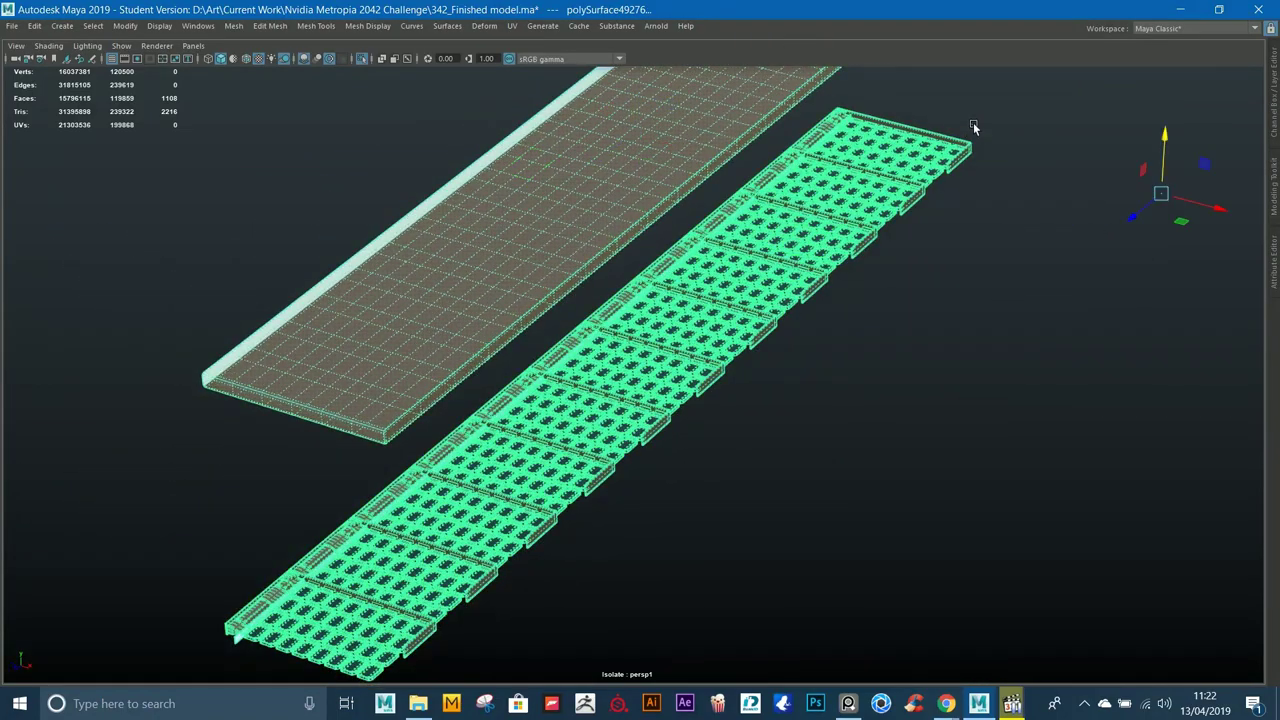
Step: Compare the lifted glass shell with the exposed solar tiles and examine a frame bracket's corner up close
{"action": "left_click", "coordinate": [974, 124]}
{"action": "left_click_drag", "start_coordinate": [974, 124], "coordinate": [971, 166], "text": "alt"}
{"action": "left_click_drag", "start_coordinate": [742, 188], "coordinate": [580, 243], "text": "alt"}
{"action": "left_click", "coordinate": [538, 226]}
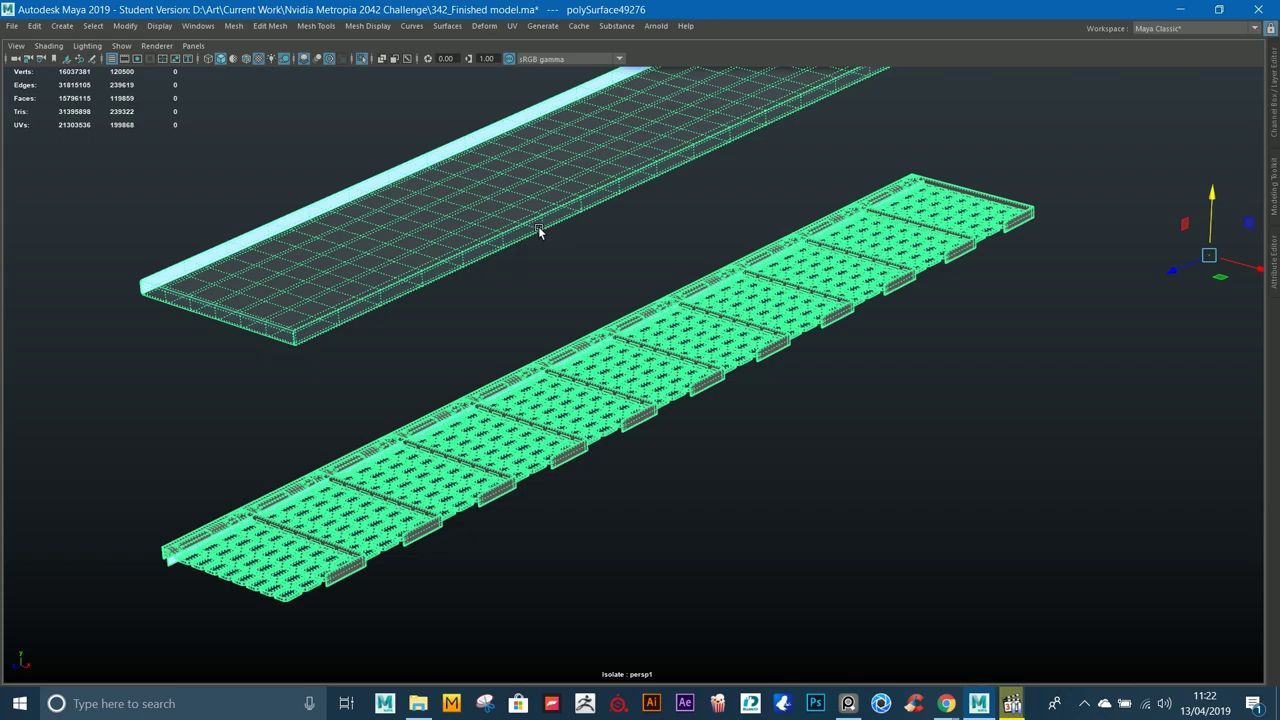
{"action": "left_click", "coordinate": [772, 386]}
{"action": "right_click_drag", "start_coordinate": [772, 386], "coordinate": [1014, 443], "text": "alt"}
{"action": "left_click_drag", "start_coordinate": [1014, 443], "coordinate": [576, 278], "text": "alt"}
{"action": "right_click_drag", "start_coordinate": [576, 278], "coordinate": [759, 437], "text": "alt"}
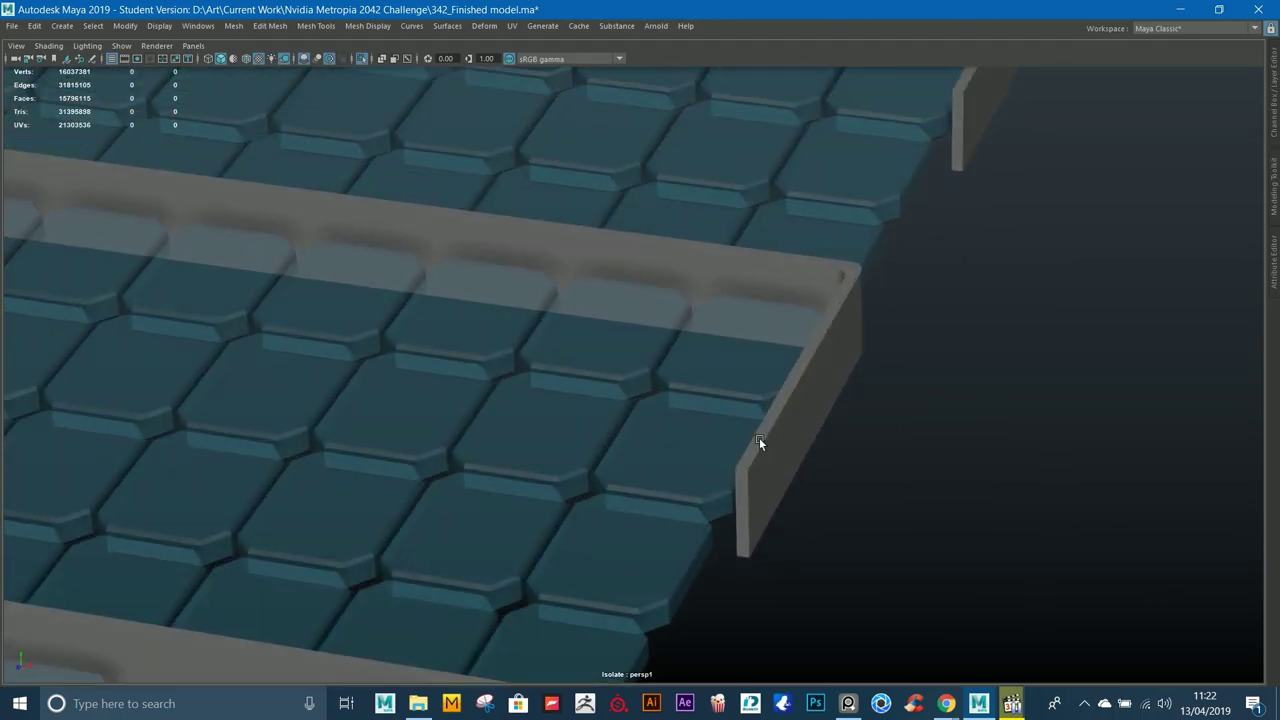
{"action": "middle_click_drag", "start_coordinate": [759, 437], "coordinate": [757, 449], "text": "alt"}
Step: Examine the wireframe of the solar tiles and bracket, plus the side rail and glowing strips, with the selection cleared
{"action": "left_click", "coordinate": [648, 460]}
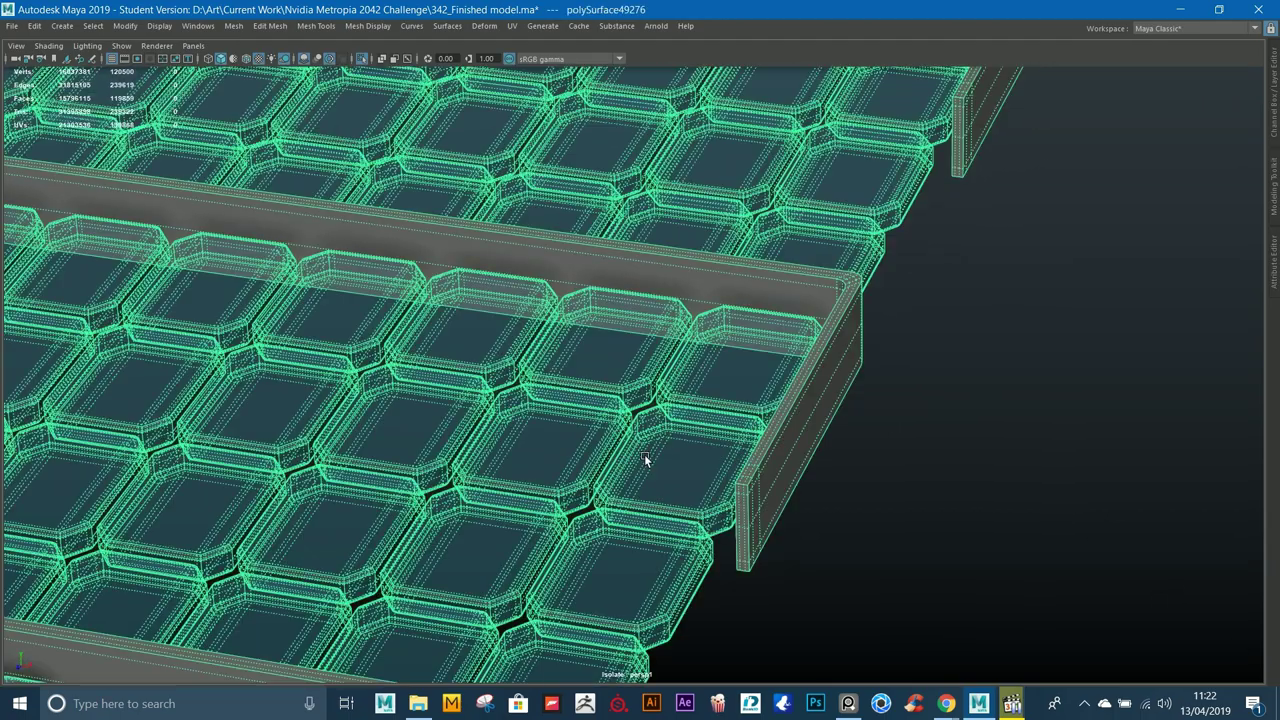
{"action": "right_click_drag", "start_coordinate": [648, 460], "coordinate": [764, 598], "text": "alt"}
{"action": "middle_click_drag", "start_coordinate": [764, 598], "coordinate": [754, 517], "text": "alt"}
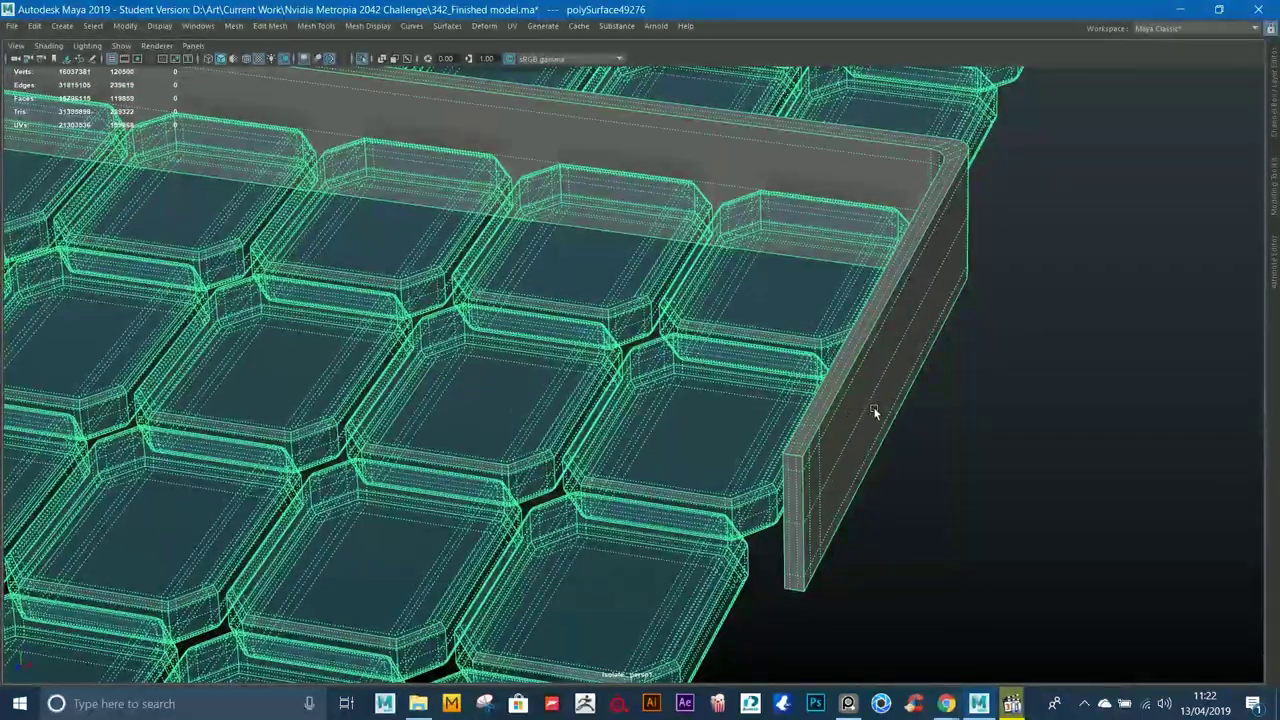
{"action": "left_click", "coordinate": [873, 411]}
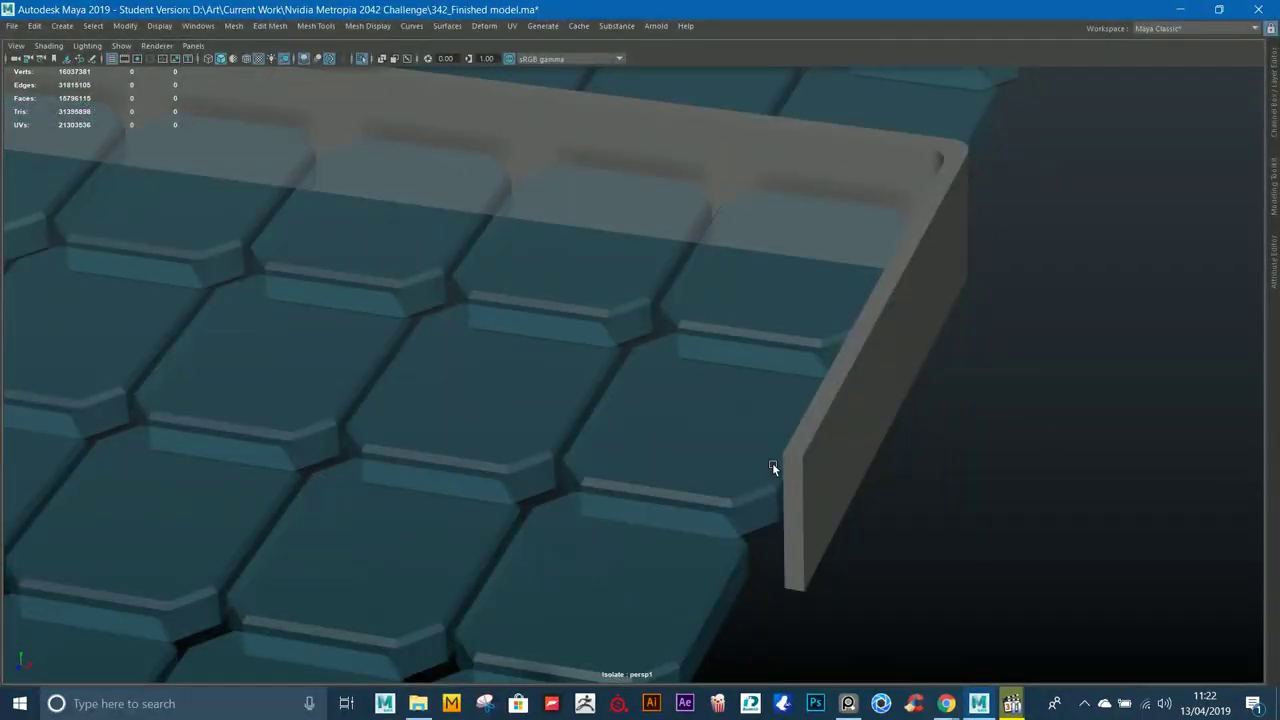
{"action": "right_click_drag", "start_coordinate": [740, 465], "coordinate": [234, 205], "text": "alt"}
{"action": "left_click_drag", "start_coordinate": [234, 205], "coordinate": [566, 209], "text": "alt"}
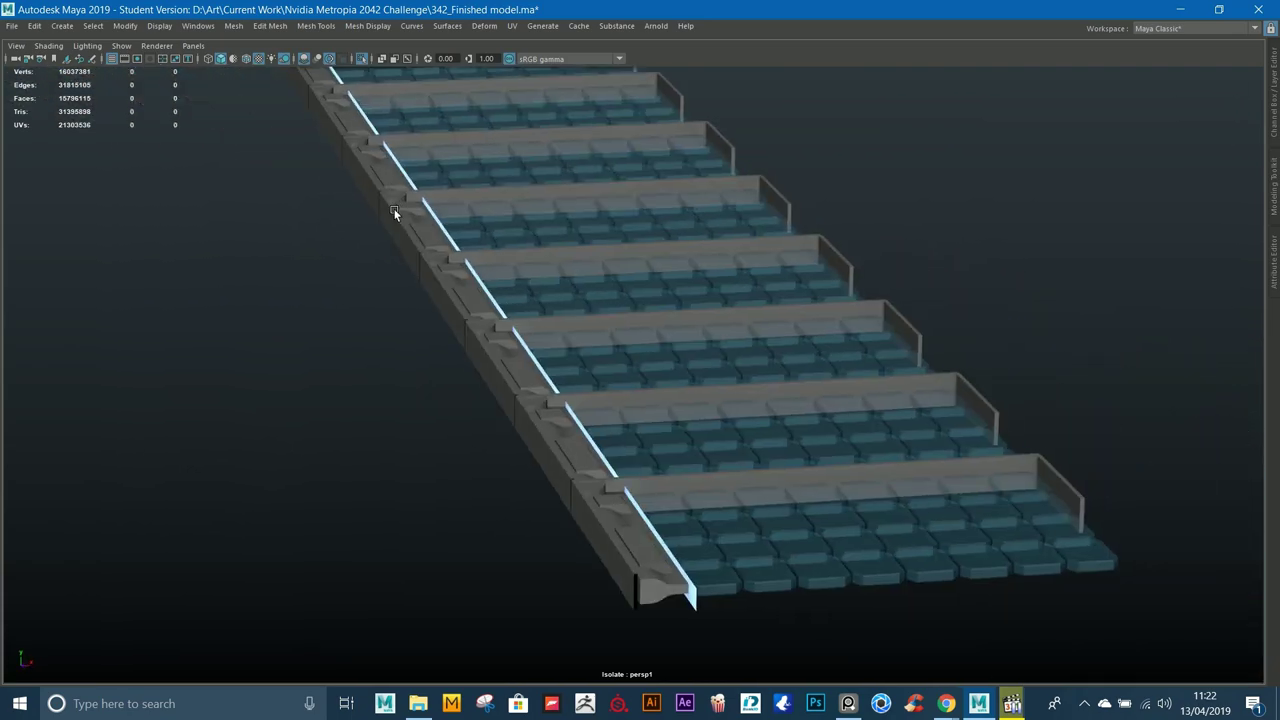
{"action": "scroll", "coordinate": [566, 208], "scroll_direction": "up", "scroll_amount": 4}
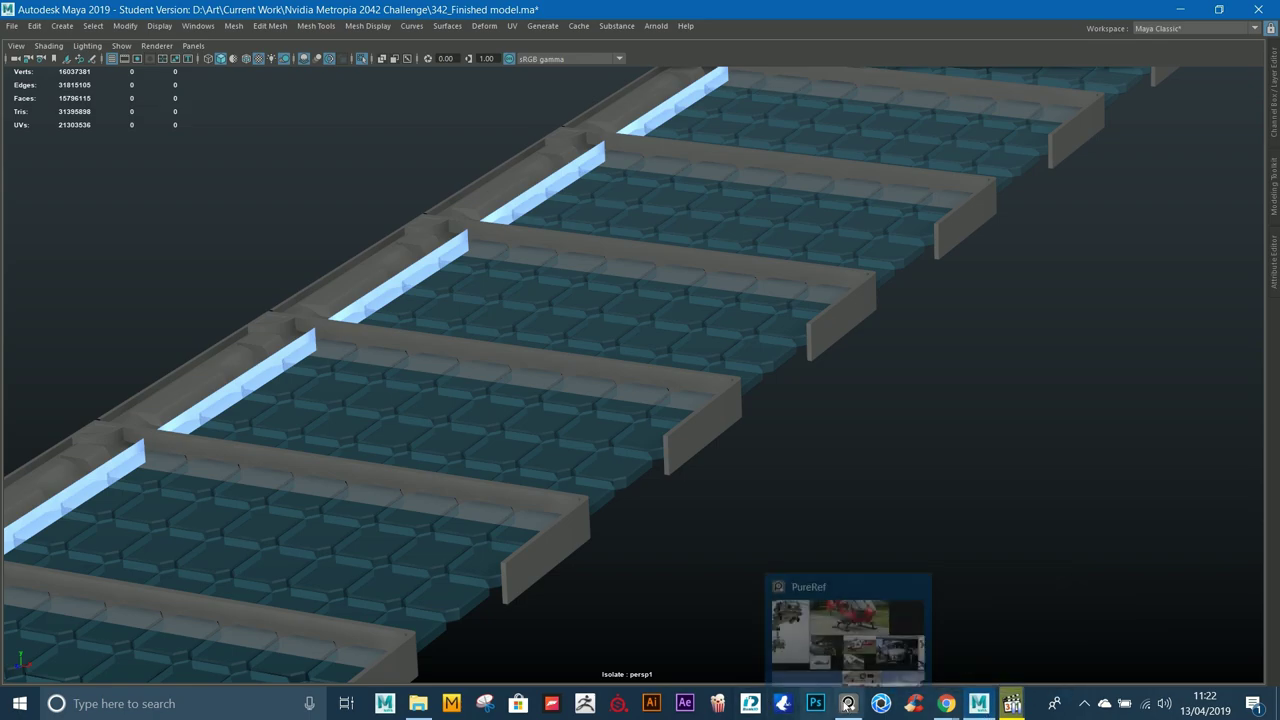
Step: Switch to Chrome, close the camera render and Vid2gif tabs, and open the first-place ArtStation challenge submission
{"action": "left_click", "coordinate": [944, 704]}
{"action": "left_click", "coordinate": [1117, 640]}
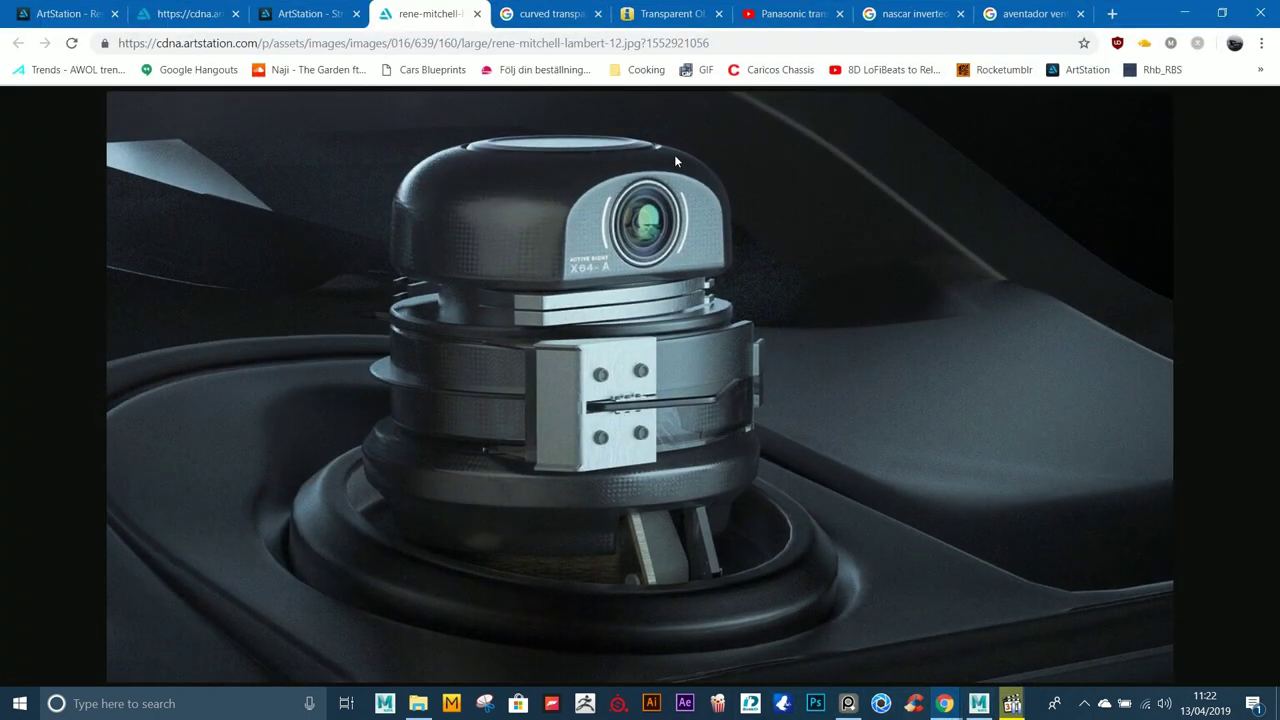
{"action": "left_click", "coordinate": [478, 14]}
{"action": "left_click", "coordinate": [200, 14]}
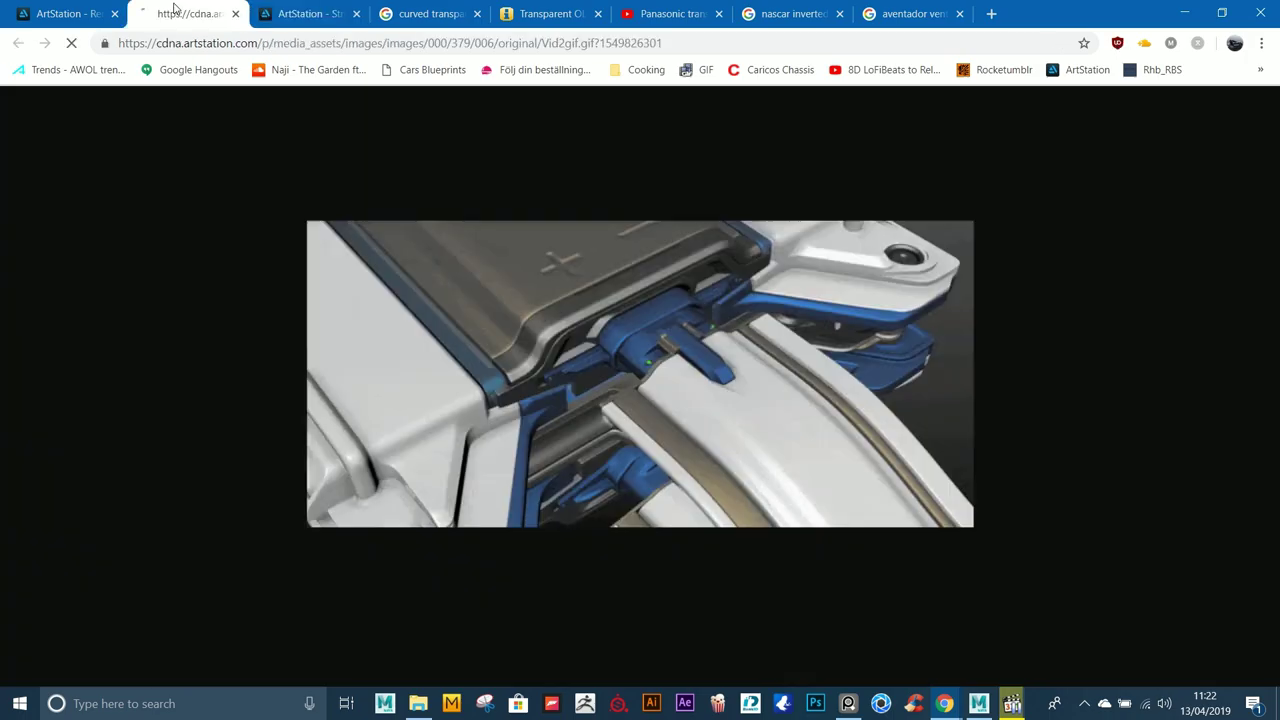
{"action": "left_click", "coordinate": [235, 14]}
{"action": "left_click", "coordinate": [100, 14]}
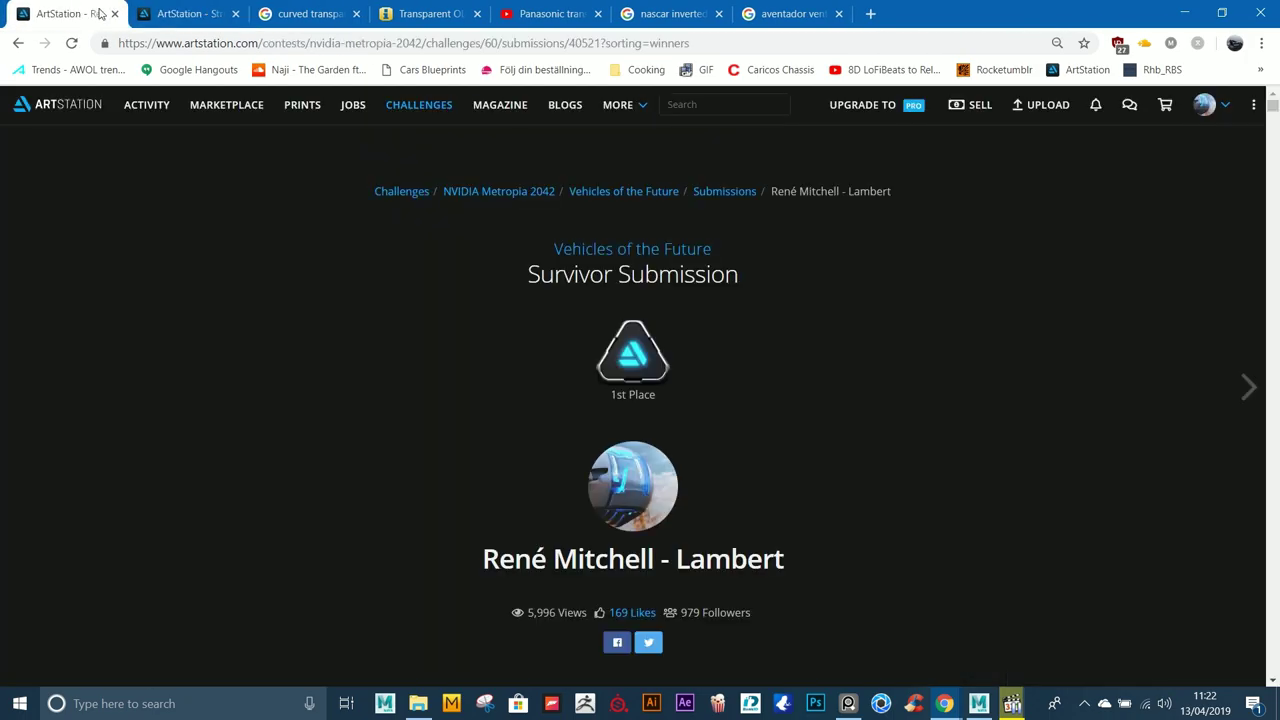
Step: Find the solar panel test in the submission and view its render and the transparent solar panels video above it
{"action": "scroll", "coordinate": [766, 336], "scroll_direction": "down", "scroll_amount": 15}
{"action": "left_click_drag", "start_coordinate": [1273, 119], "coordinate": [1273, 481]}
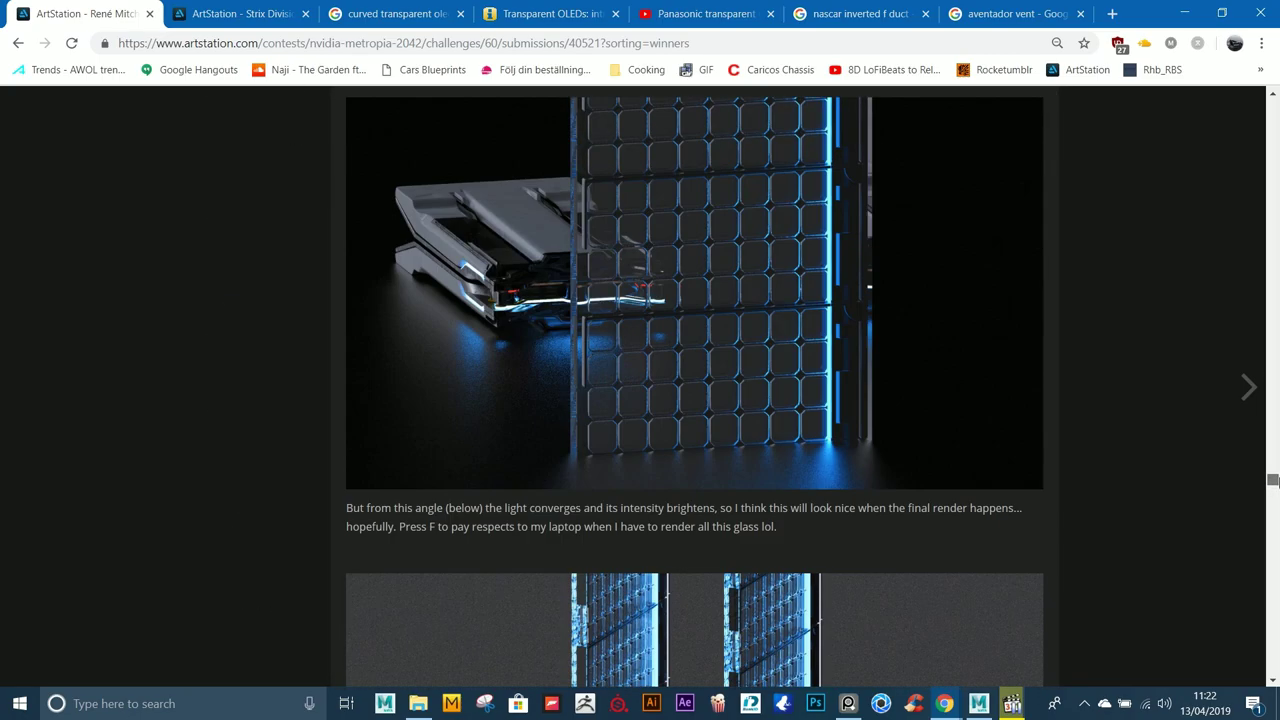
{"action": "scroll", "coordinate": [843, 386], "scroll_direction": "up", "scroll_amount": 2}
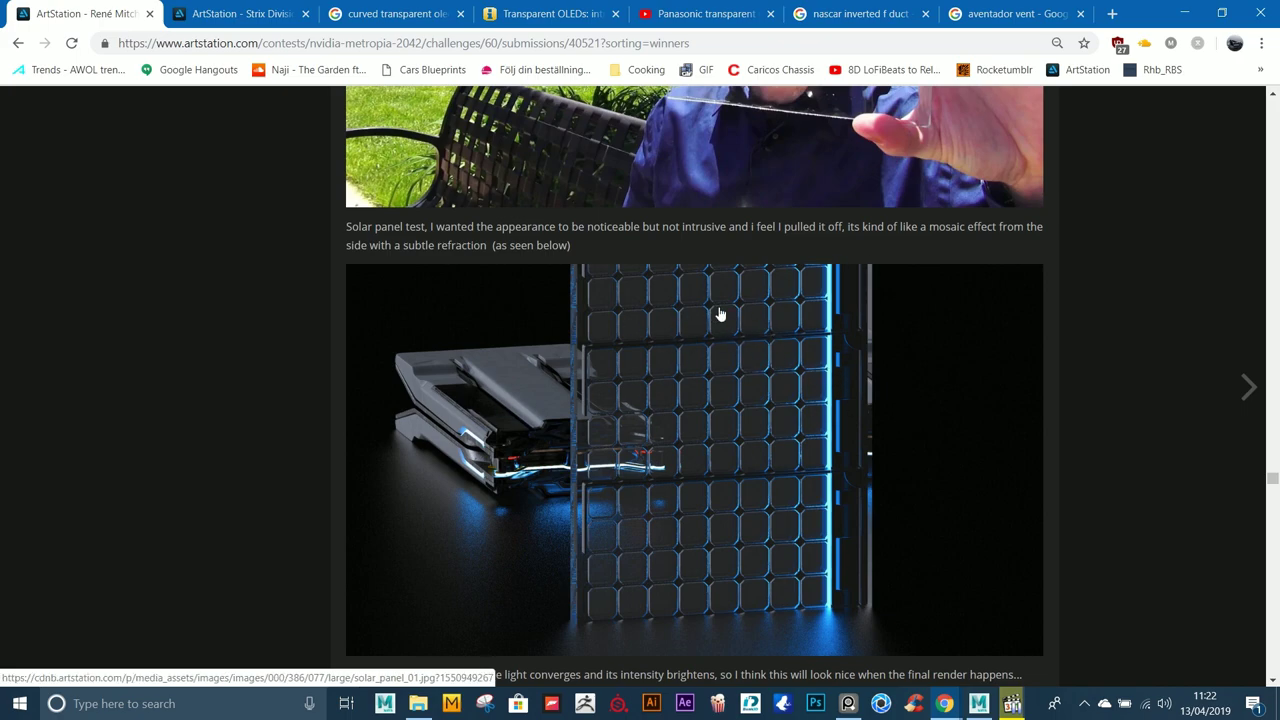
{"action": "scroll", "coordinate": [720, 305], "scroll_direction": "up", "scroll_amount": 5}
{"action": "scroll", "coordinate": [797, 438], "scroll_direction": "down", "scroll_amount": 2}
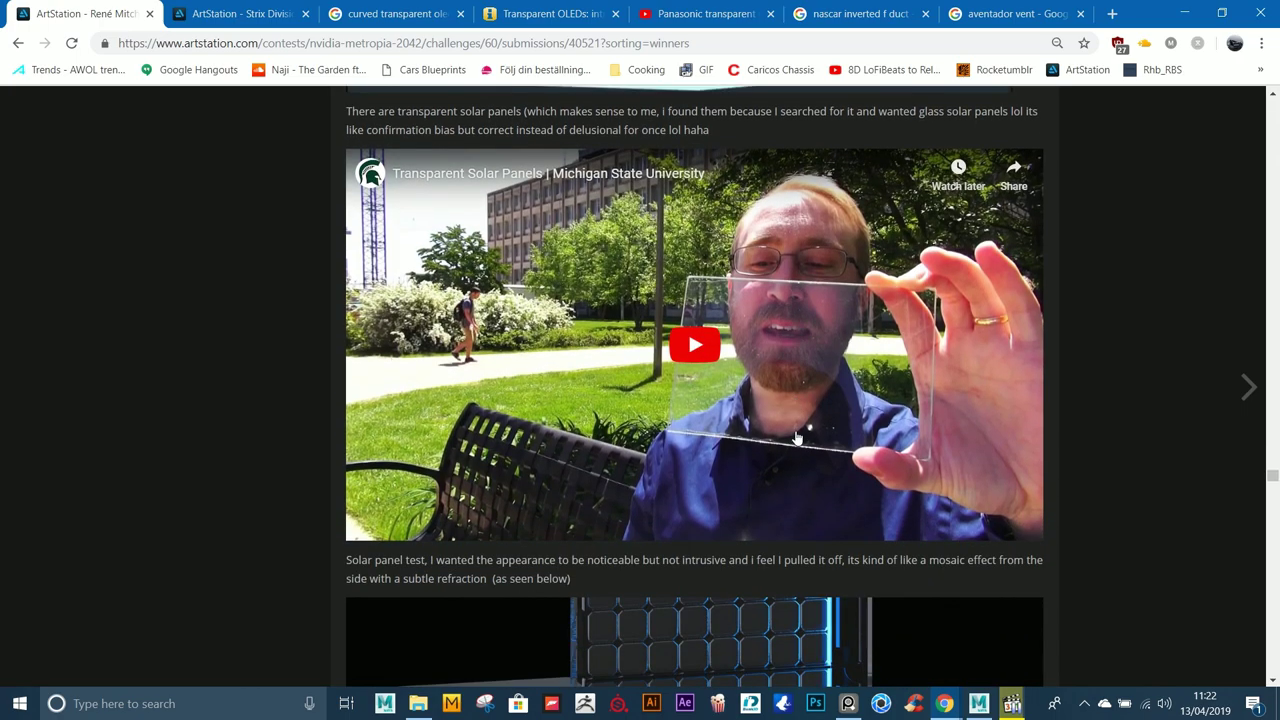
Step: Study the angled solar panel renders and the viewport images of the curved glass panels on the craft
{"action": "scroll", "coordinate": [797, 418], "scroll_direction": "down", "scroll_amount": 10}
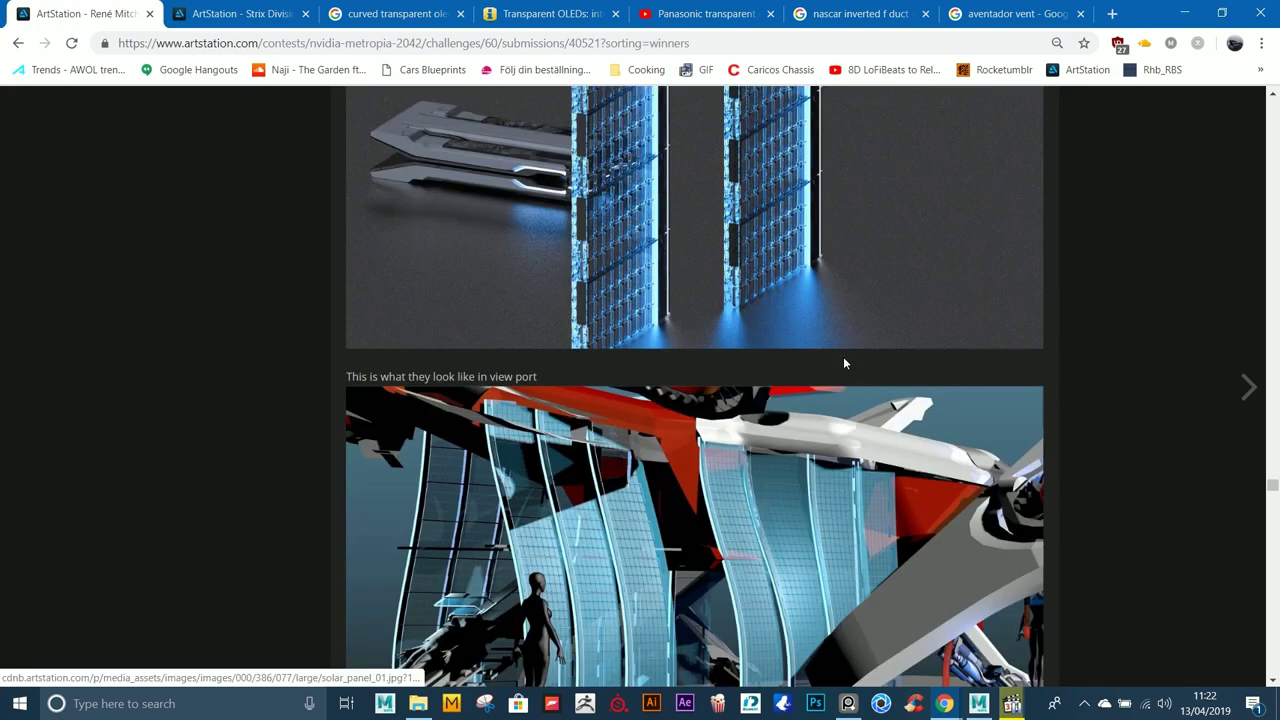
{"action": "scroll", "coordinate": [847, 358], "scroll_direction": "up", "scroll_amount": 2}
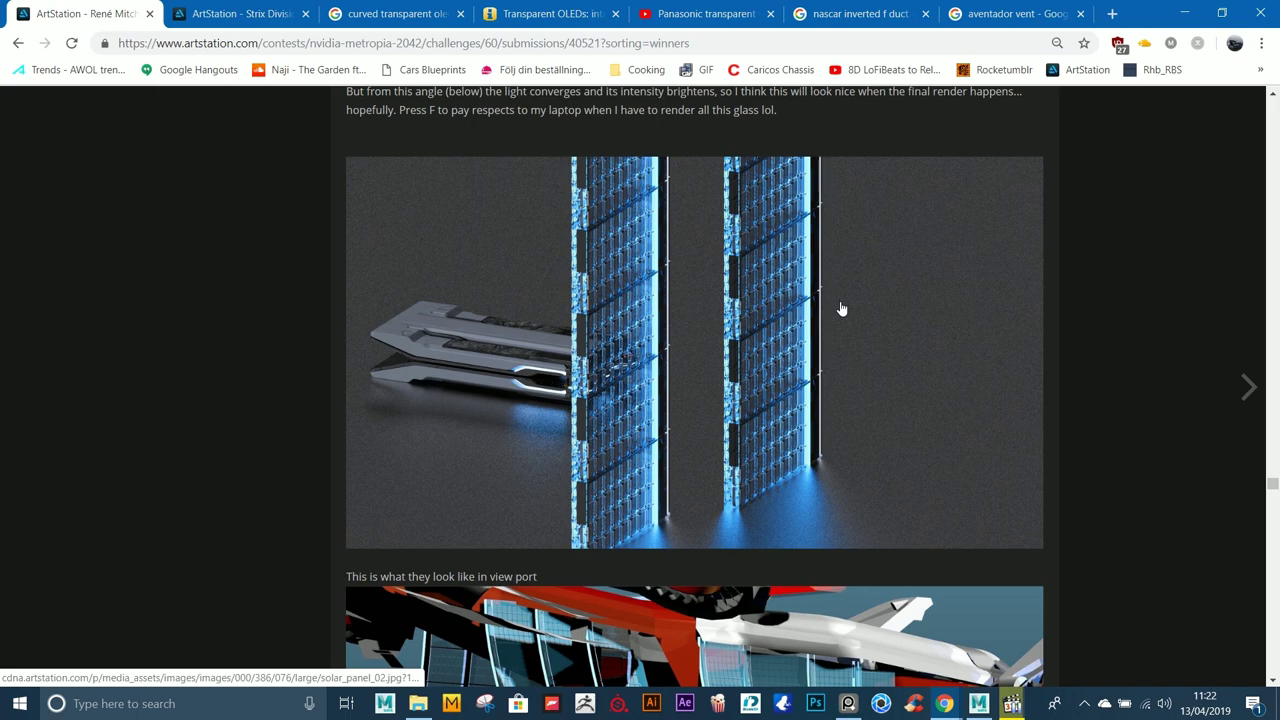
{"action": "scroll", "coordinate": [628, 188], "scroll_direction": "down", "scroll_amount": 3}
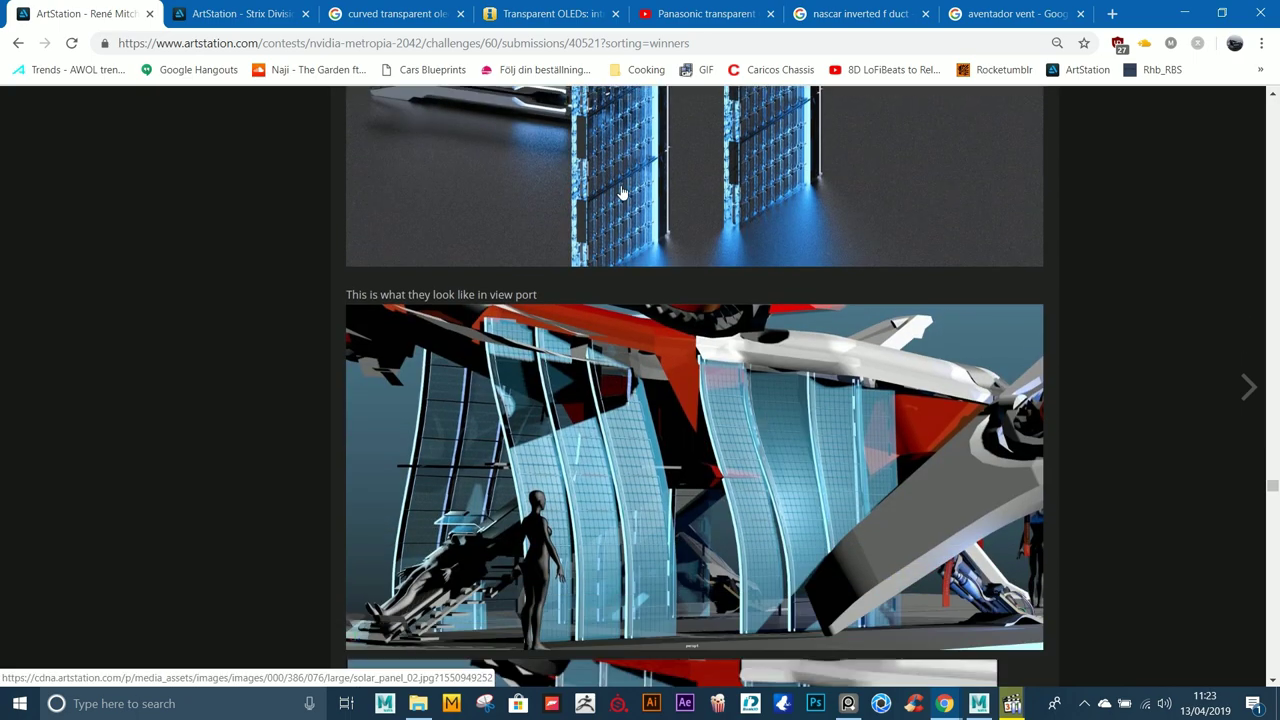
{"action": "scroll", "coordinate": [761, 223], "scroll_direction": "down", "scroll_amount": 2}
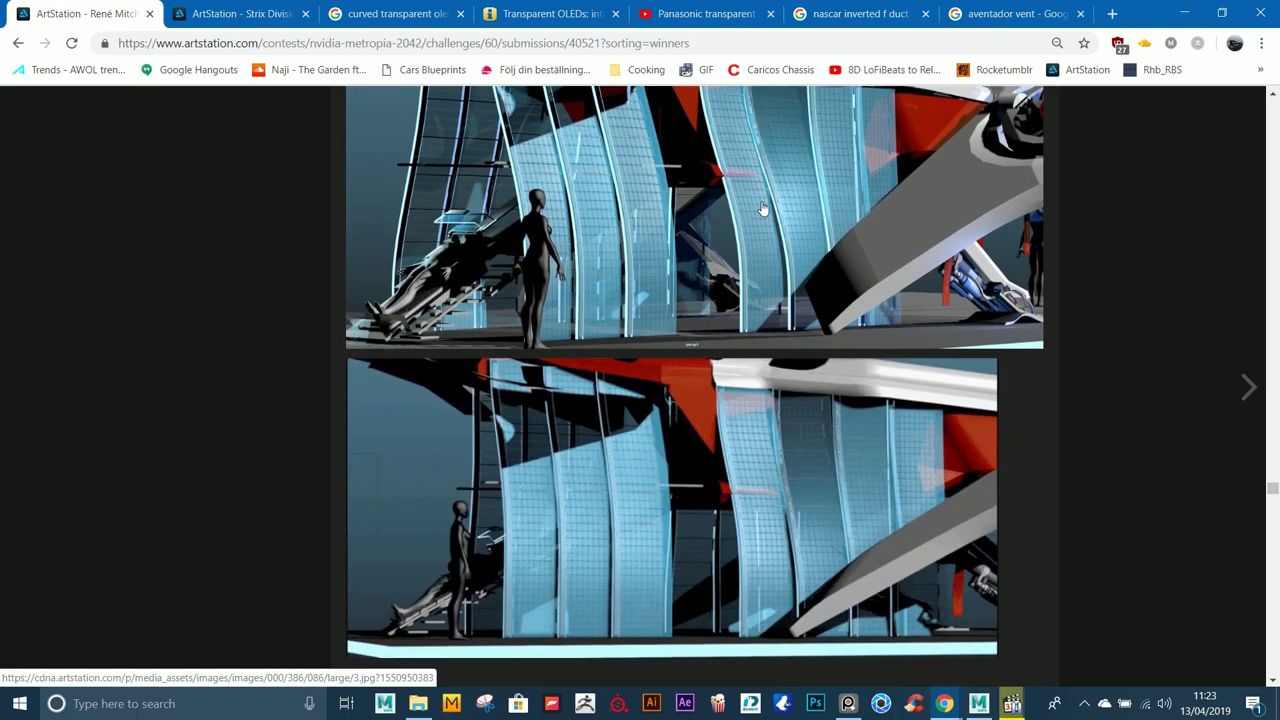
{"action": "scroll", "coordinate": [587, 494], "scroll_direction": "down", "scroll_amount": 4}
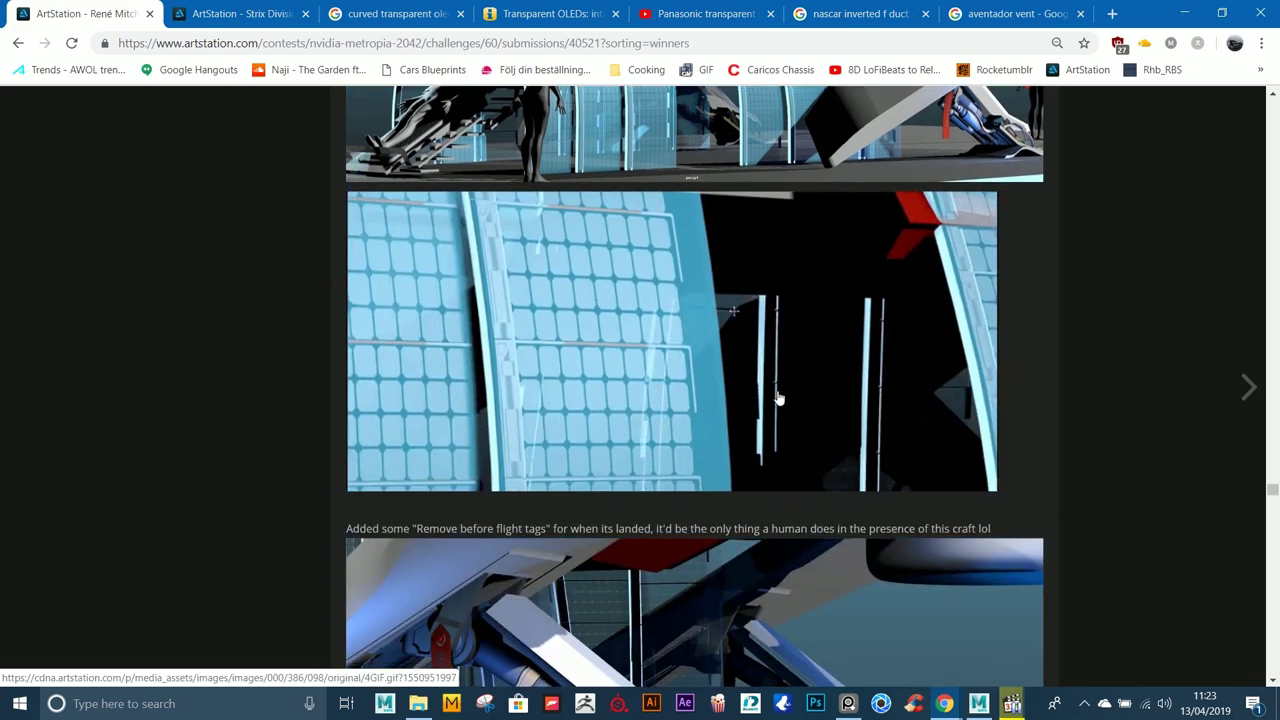
{"action": "scroll", "coordinate": [951, 371], "scroll_direction": "up", "scroll_amount": 3}
{"action": "scroll", "coordinate": [566, 427], "scroll_direction": "up", "scroll_amount": 2}
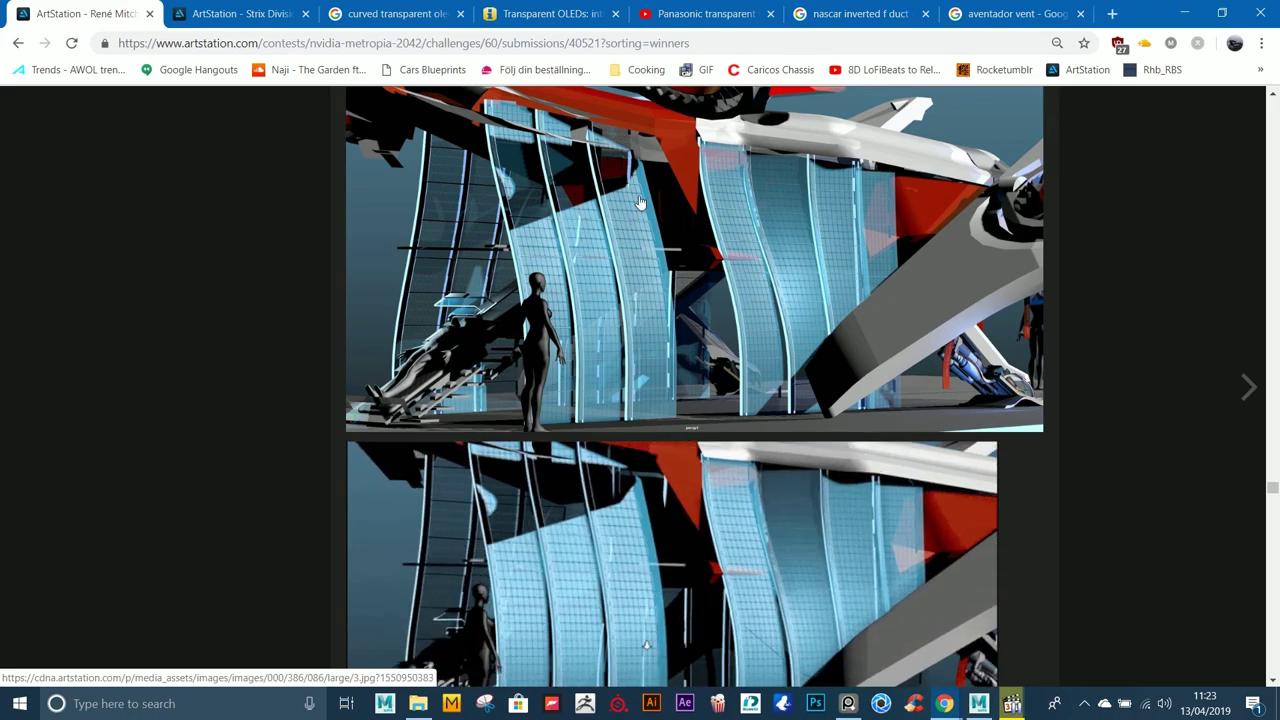
Step: Look over the "Remove before flight" tag image and the work-in-progress camera animation further down the submission
{"action": "scroll", "coordinate": [752, 256], "scroll_direction": "down", "scroll_amount": 5}
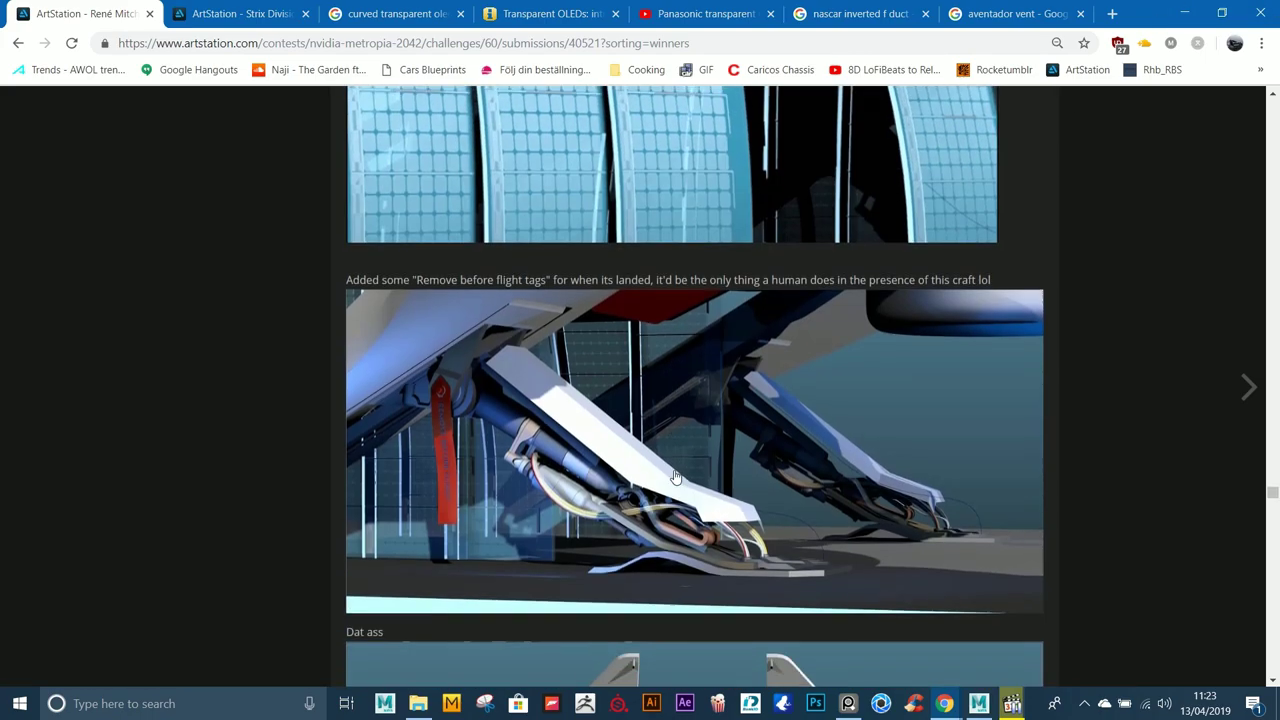
{"action": "scroll", "coordinate": [740, 337], "scroll_direction": "down", "scroll_amount": 5}
{"action": "scroll", "coordinate": [730, 328], "scroll_direction": "down", "scroll_amount": 10}
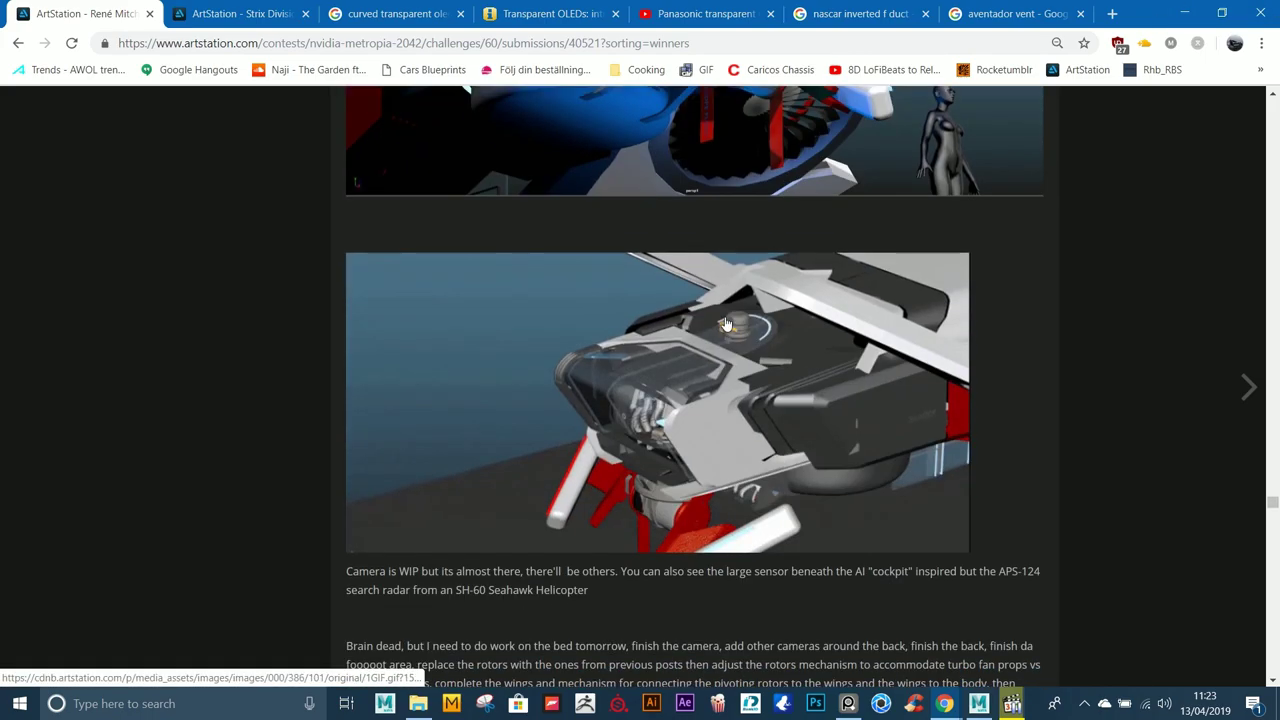
Step: Return to the early aircraft turntable animations above the transparent solar panels video and examine them
{"action": "scroll", "coordinate": [722, 299], "scroll_direction": "up", "scroll_amount": 15}
{"action": "scroll", "coordinate": [722, 299], "scroll_direction": "down", "scroll_amount": 12}
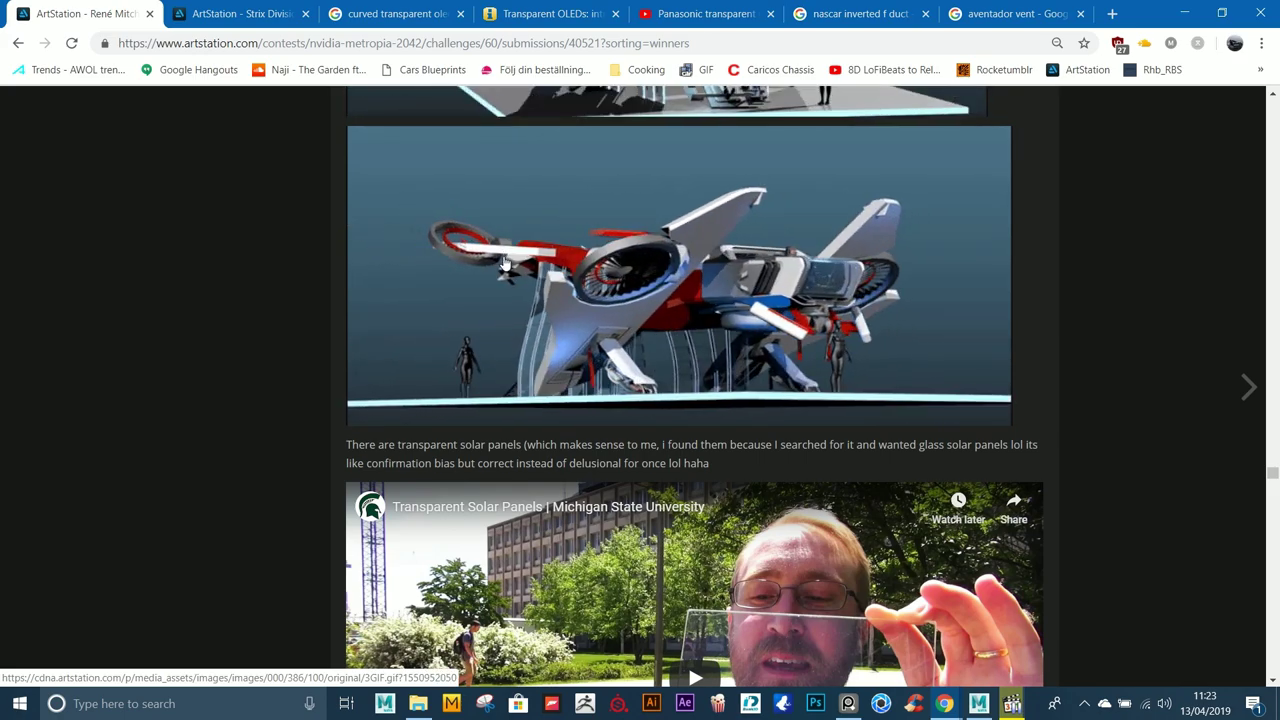
{"action": "scroll", "coordinate": [745, 330], "scroll_direction": "up", "scroll_amount": 2}
{"action": "scroll", "coordinate": [748, 378], "scroll_direction": "up", "scroll_amount": 2}
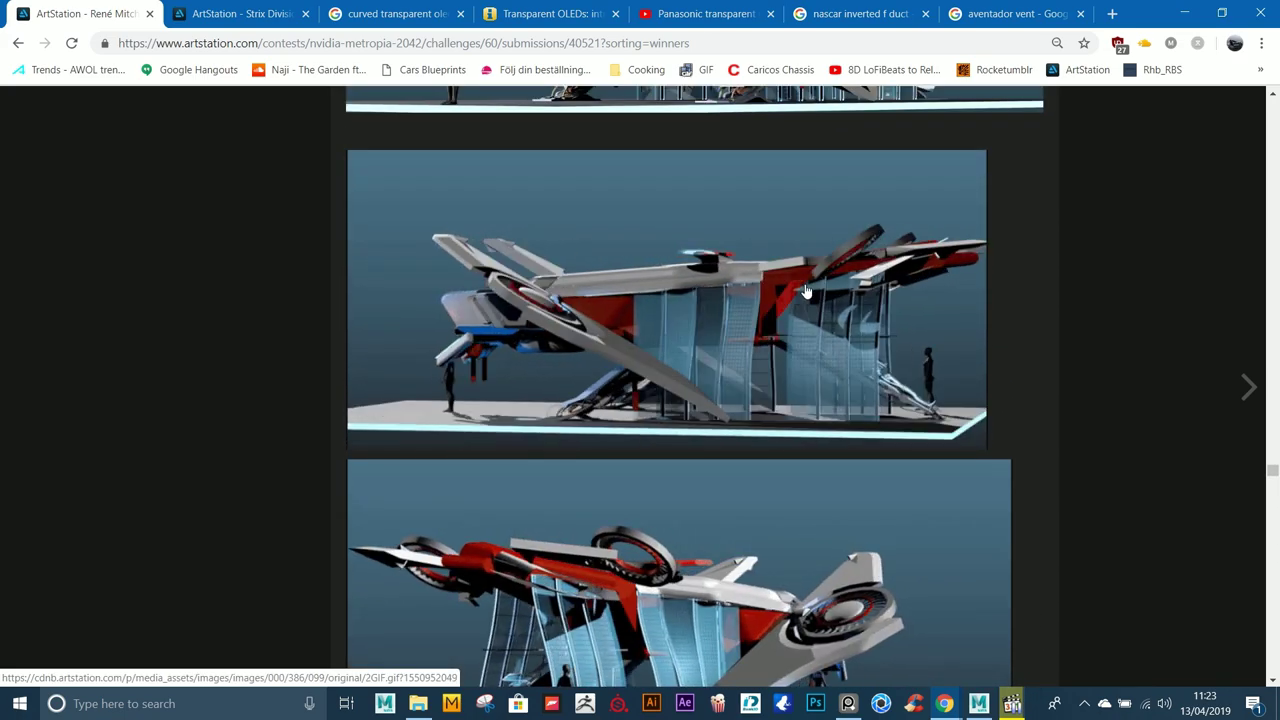
{"action": "scroll", "coordinate": [802, 293], "scroll_direction": "up", "scroll_amount": 1}
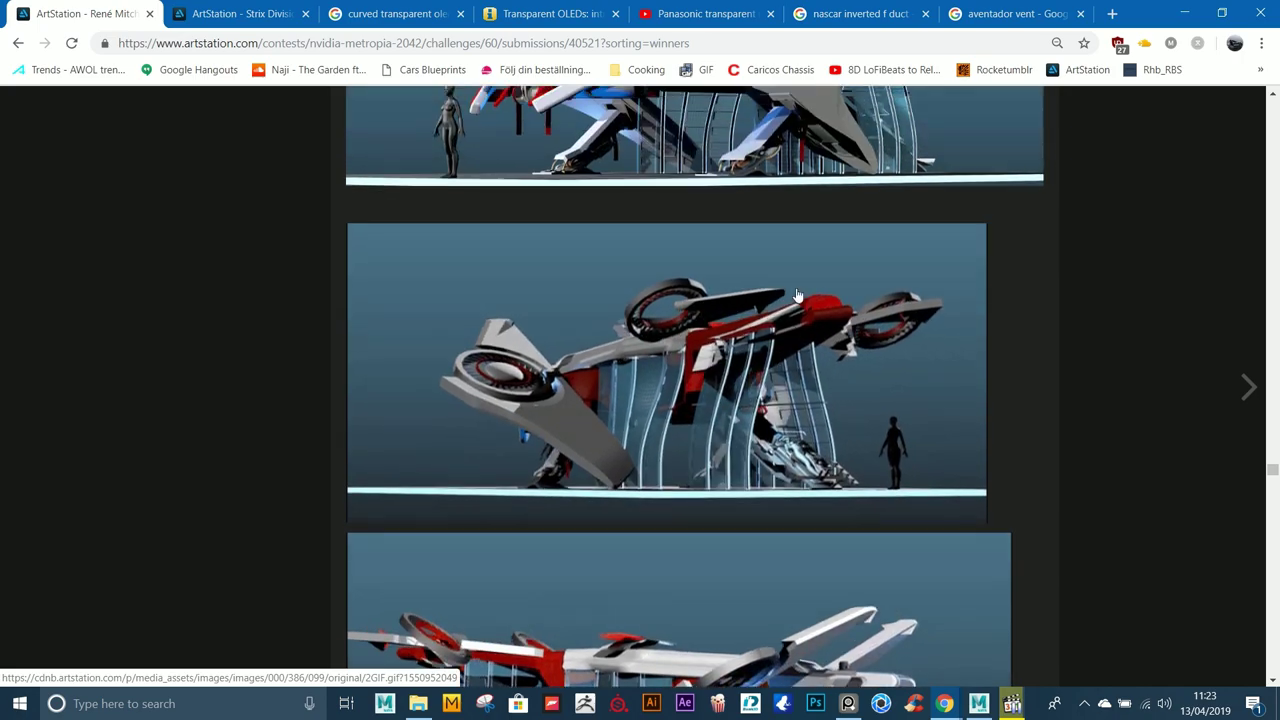
Step: Switch from the browser to Maya and take the solar panel strip out of isolation to view the aircraft
{"action": "scroll", "coordinate": [880, 283], "scroll_direction": "up", "scroll_amount": 3}
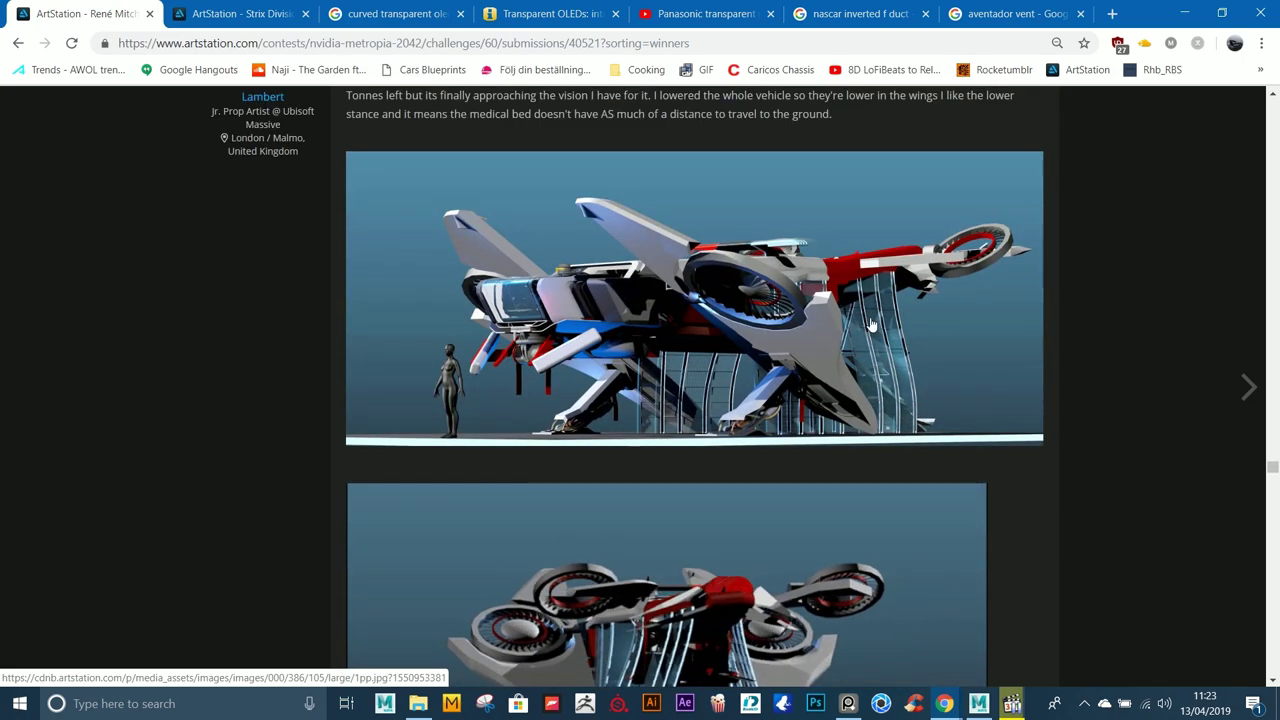
{"action": "left_click", "coordinate": [1181, 17]}
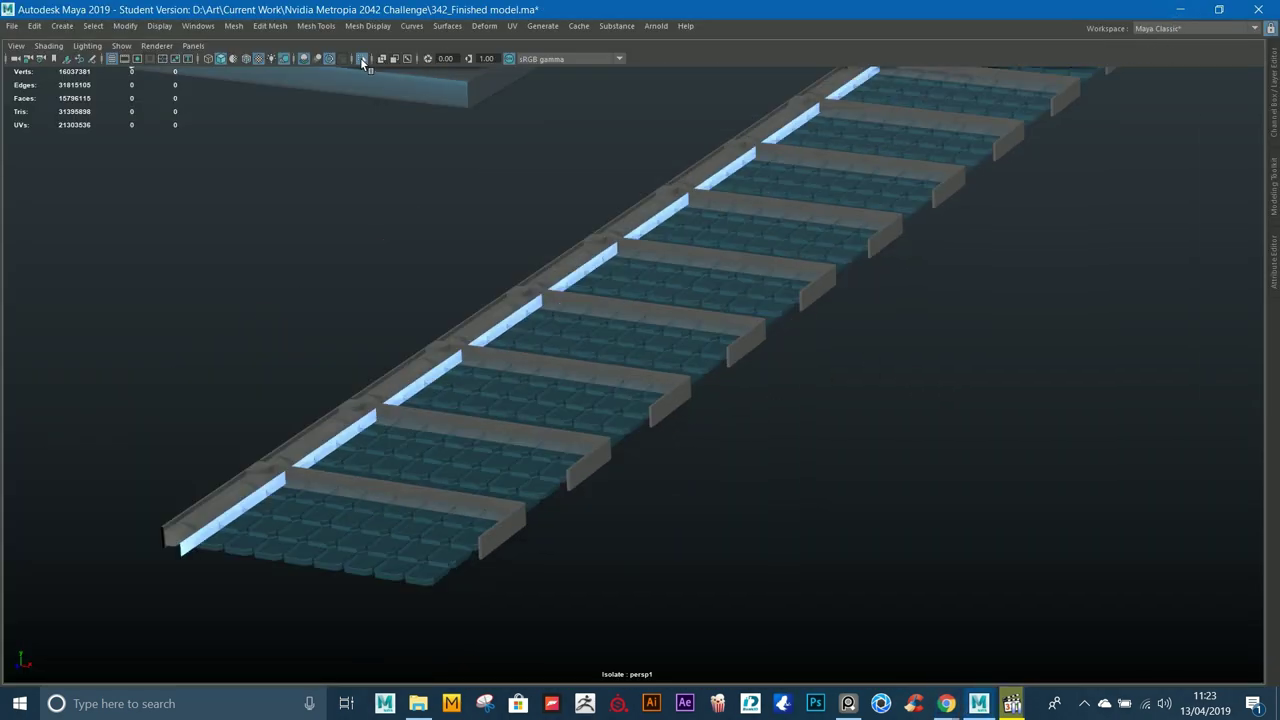
{"action": "left_click", "coordinate": [363, 62]}
{"action": "left_click_drag", "start_coordinate": [932, 409], "coordinate": [609, 293], "text": "alt"}
{"action": "scroll", "coordinate": [803, 402], "scroll_direction": "down", "scroll_amount": 6}
Step: Unhide all hidden objects in the scene
{"action": "left_click", "coordinate": [160, 27]}
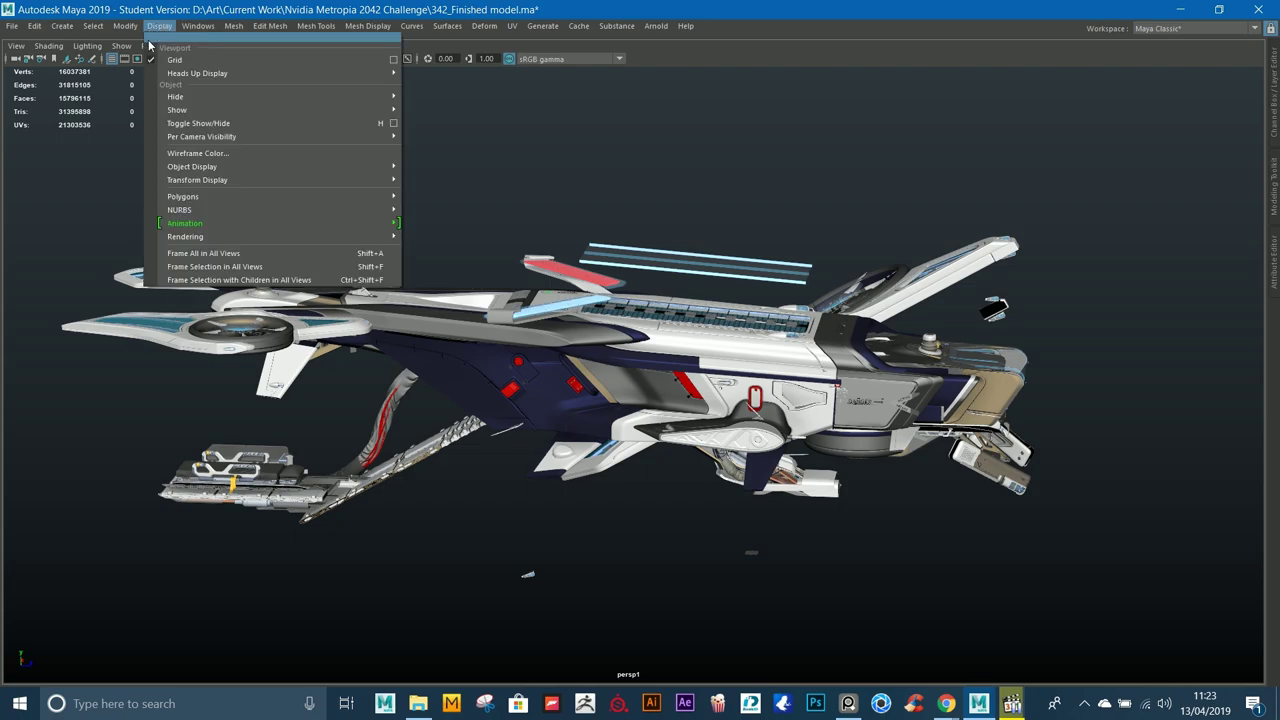
{"action": "mouse_move", "coordinate": [255, 110]}
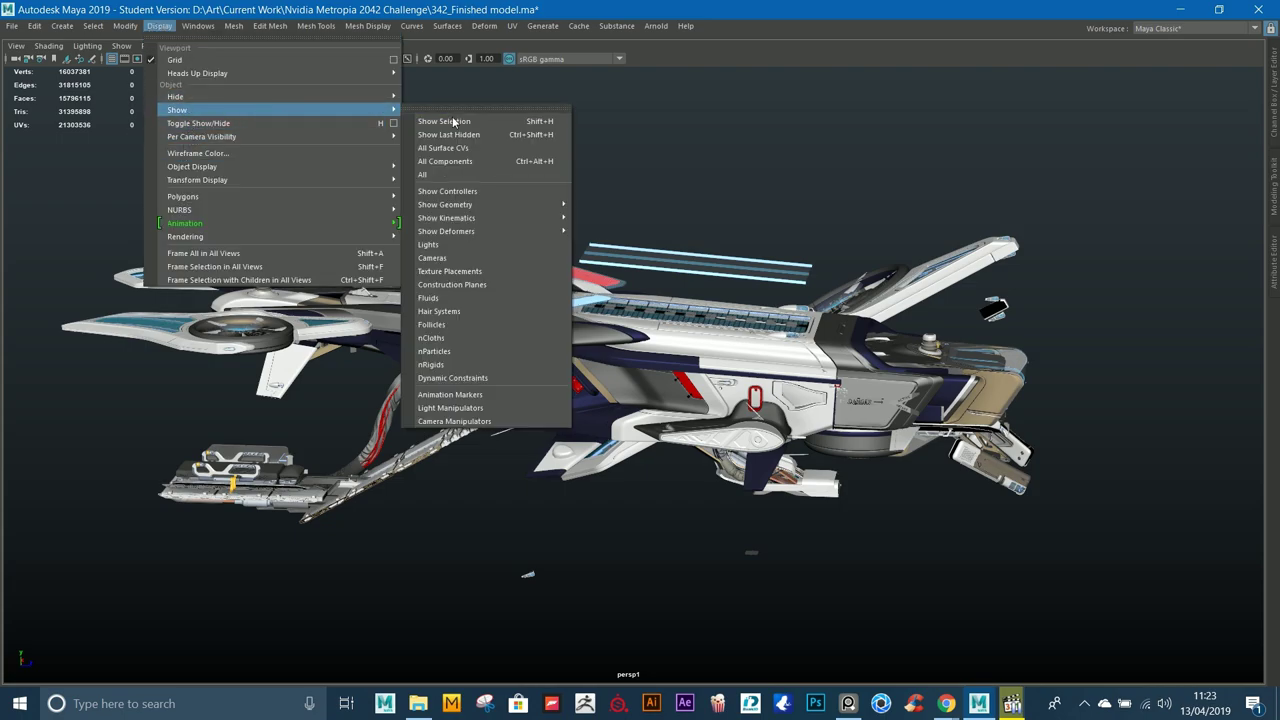
{"action": "left_click", "coordinate": [447, 176]}
Step: Examine the complete aircraft on its ground plane, from the wing solar panels to the ramp and landing legs
{"action": "left_click_drag", "start_coordinate": [449, 177], "coordinate": [795, 277], "text": "alt"}
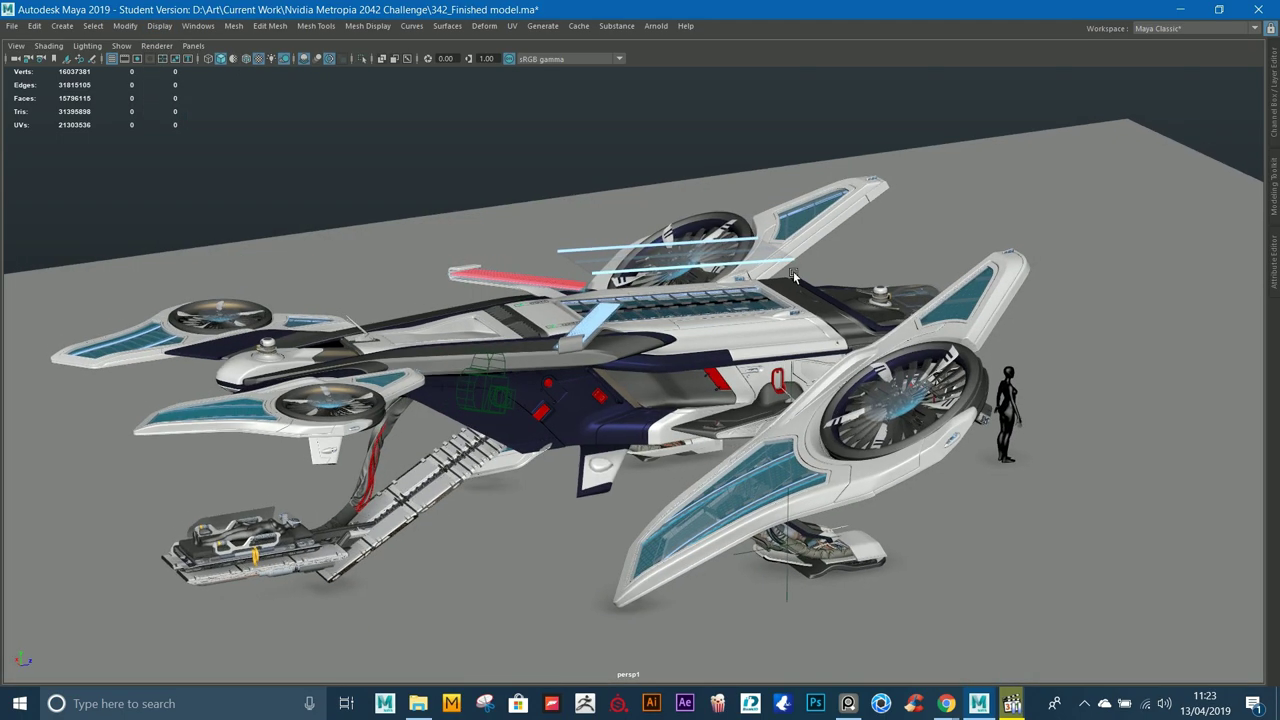
{"action": "right_click_drag", "start_coordinate": [827, 355], "coordinate": [838, 470], "text": "alt"}
{"action": "left_click_drag", "start_coordinate": [838, 470], "coordinate": [901, 428], "text": "alt"}
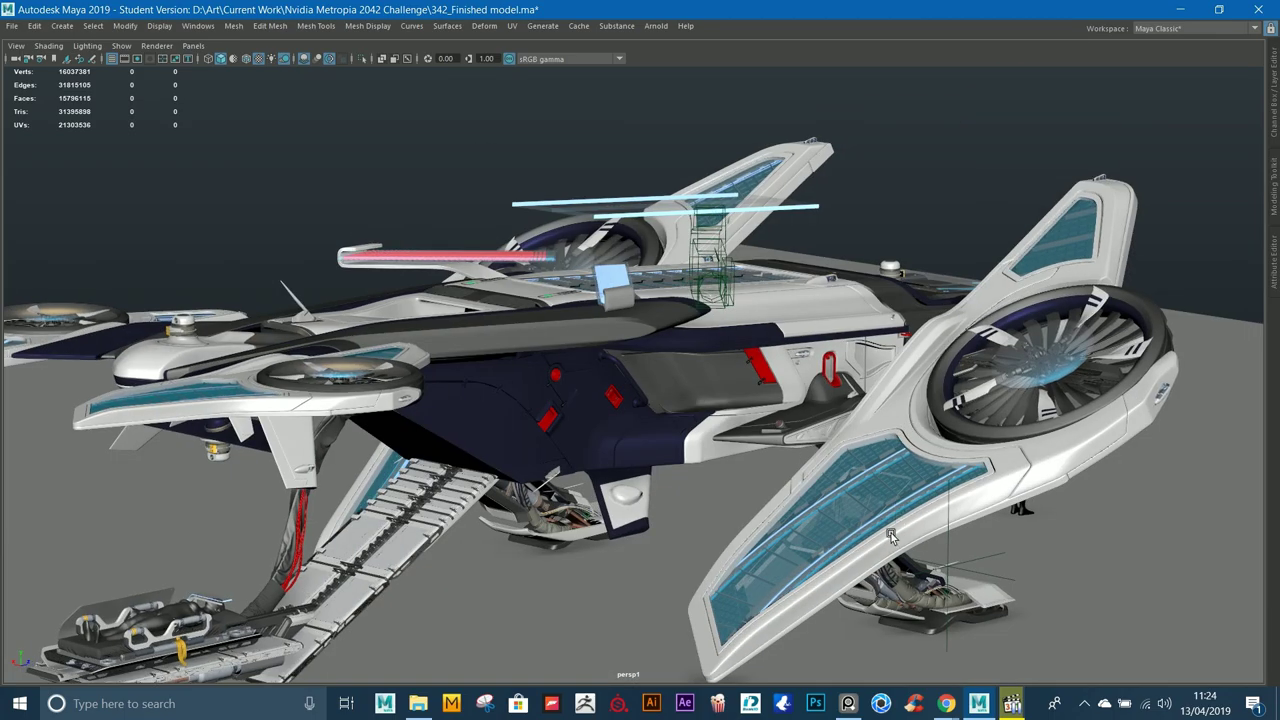
{"action": "left_click_drag", "start_coordinate": [890, 535], "coordinate": [471, 445], "text": "alt"}
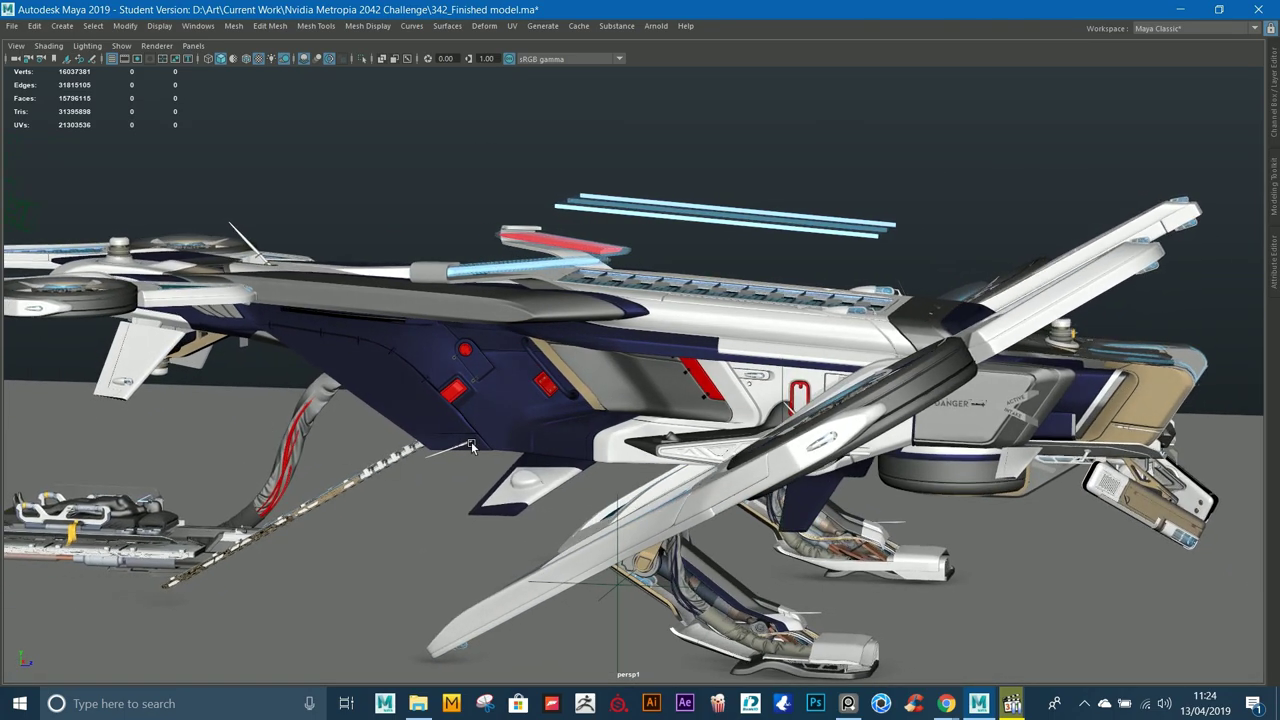
{"action": "right_click_drag", "start_coordinate": [471, 441], "coordinate": [446, 374], "text": "alt"}
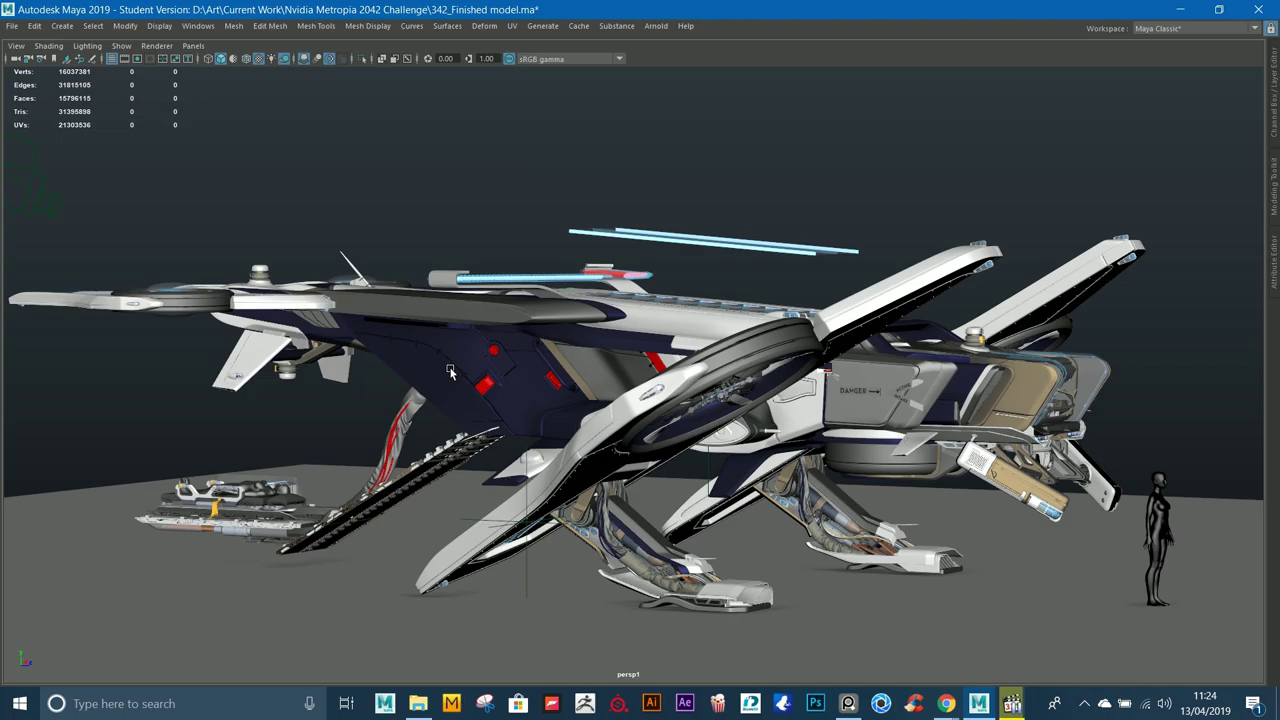
{"action": "left_click_drag", "start_coordinate": [540, 388], "coordinate": [578, 350], "text": "alt"}
Step: Select the textured blue light bar above the fuselage, frame it and isolate it
{"action": "left_click_drag", "start_coordinate": [790, 224], "coordinate": [683, 331], "text": "alt"}
{"action": "left_click", "coordinate": [803, 294]}
{"action": "key", "text": "f"}
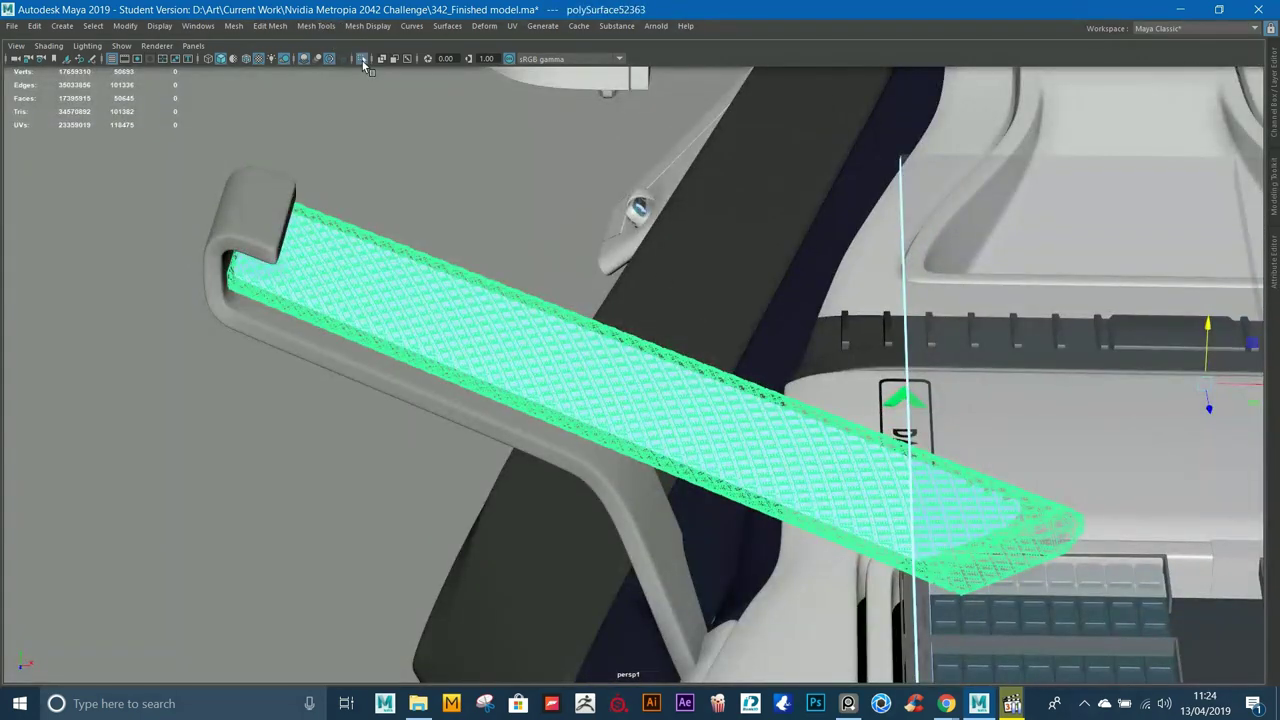
{"action": "left_click", "coordinate": [362, 59]}
Step: Turn on smooth preview for the isolated light bar cover and inspect its cell pattern from several angles
{"action": "left_click_drag", "start_coordinate": [543, 203], "coordinate": [664, 391], "text": "alt"}
{"action": "key", "text": "3"}
{"action": "left_click", "coordinate": [546, 358]}
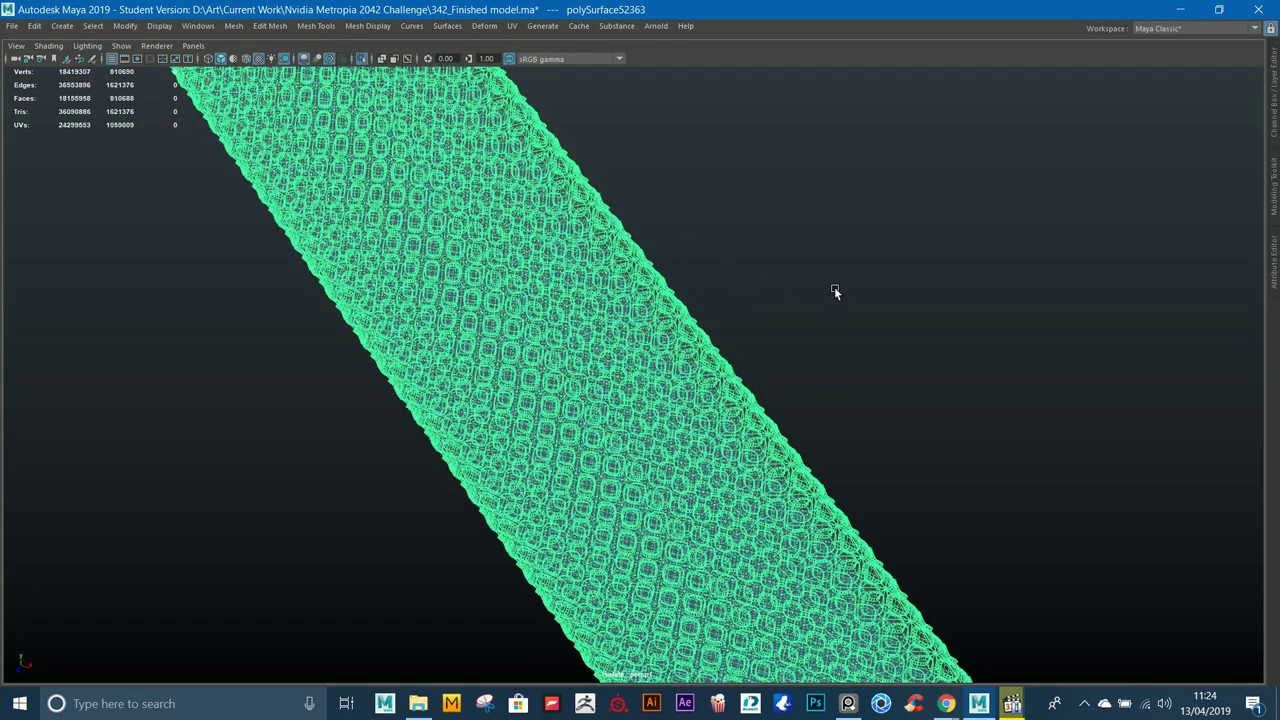
{"action": "left_click", "coordinate": [791, 277]}
{"action": "mouse_move", "coordinate": [791, 277]}
{"action": "left_mouse_down", "text": "alt"}
{"action": "mouse_move", "coordinate": [849, 309]}
{"action": "mouse_move", "coordinate": [708, 208]}
{"action": "mouse_move", "coordinate": [569, 358]}
{"action": "mouse_move", "coordinate": [646, 290]}
{"action": "mouse_move", "coordinate": [460, 298]}
{"action": "left_mouse_up", "text": "alt"}
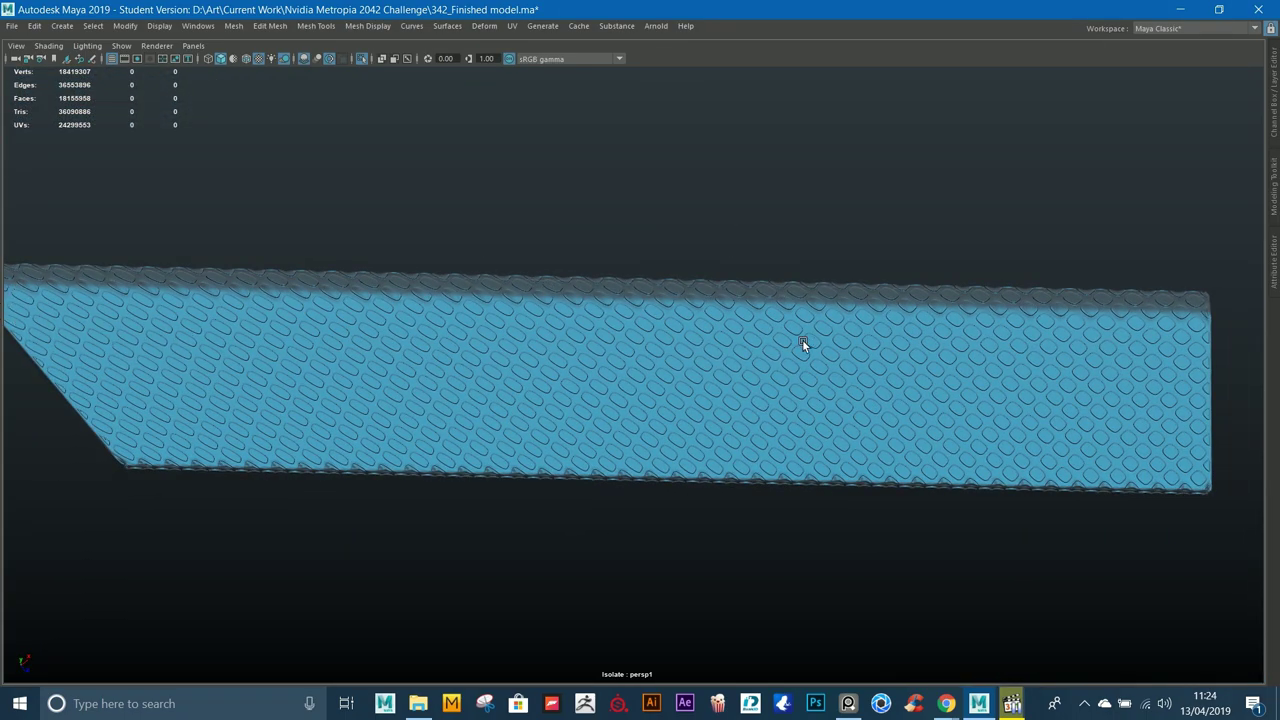
{"action": "left_click_drag", "start_coordinate": [555, 296], "coordinate": [424, 116], "text": "alt"}
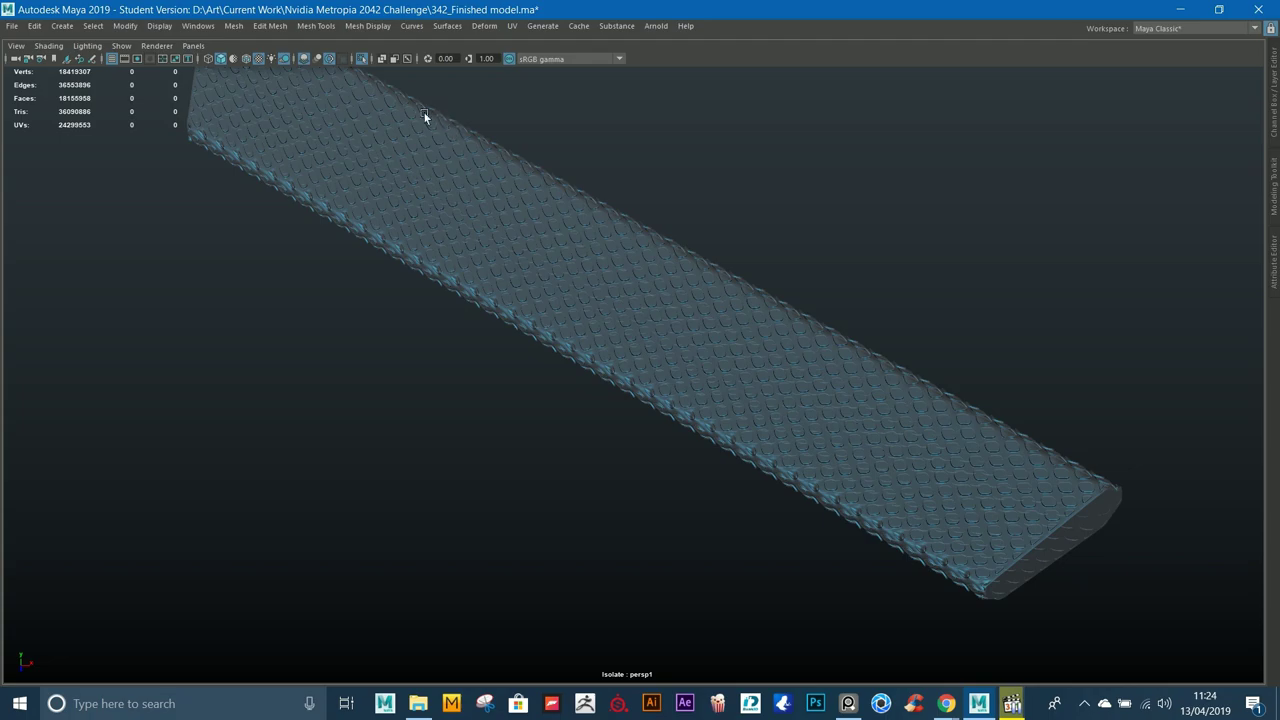
Step: Leave isolation and examine the smoothed light bar cover up close against the fuselage
{"action": "key", "text": "ctrl+1"}
{"action": "middle_click_drag", "start_coordinate": [663, 286], "coordinate": [752, 386], "text": "alt"}
{"action": "scroll", "coordinate": [752, 386], "scroll_direction": "up", "scroll_amount": 3}
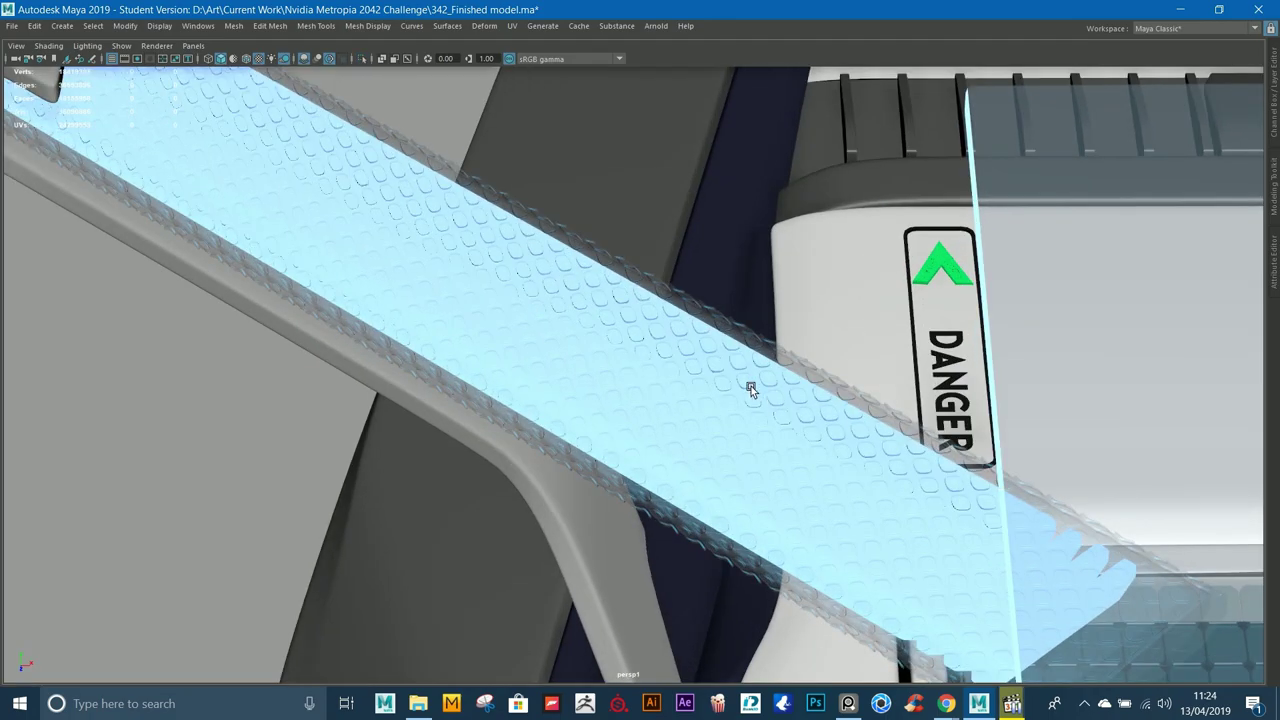
{"action": "left_click", "coordinate": [762, 384]}
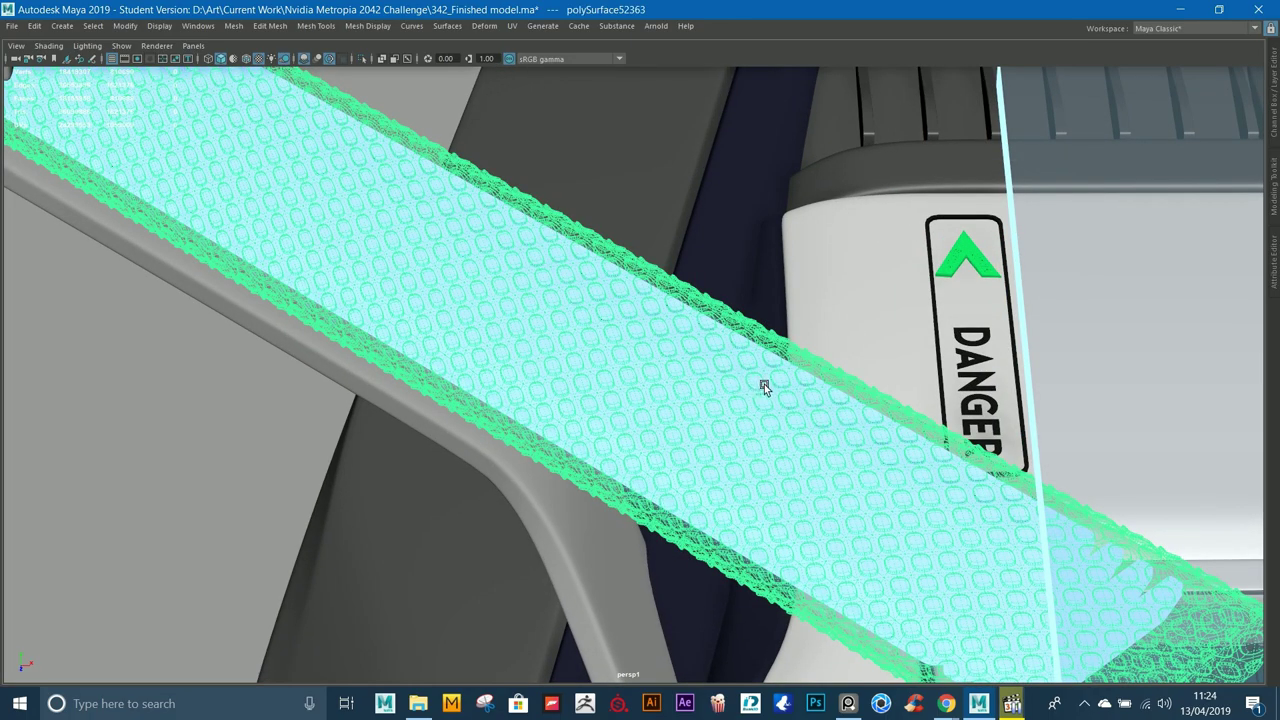
{"action": "left_click_drag", "start_coordinate": [764, 384], "coordinate": [858, 408], "text": "alt"}
Step: Inspect the plain inner strip of the blue light bar without its textured cover, and undo the temporary change
{"action": "left_click", "coordinate": [757, 314]}
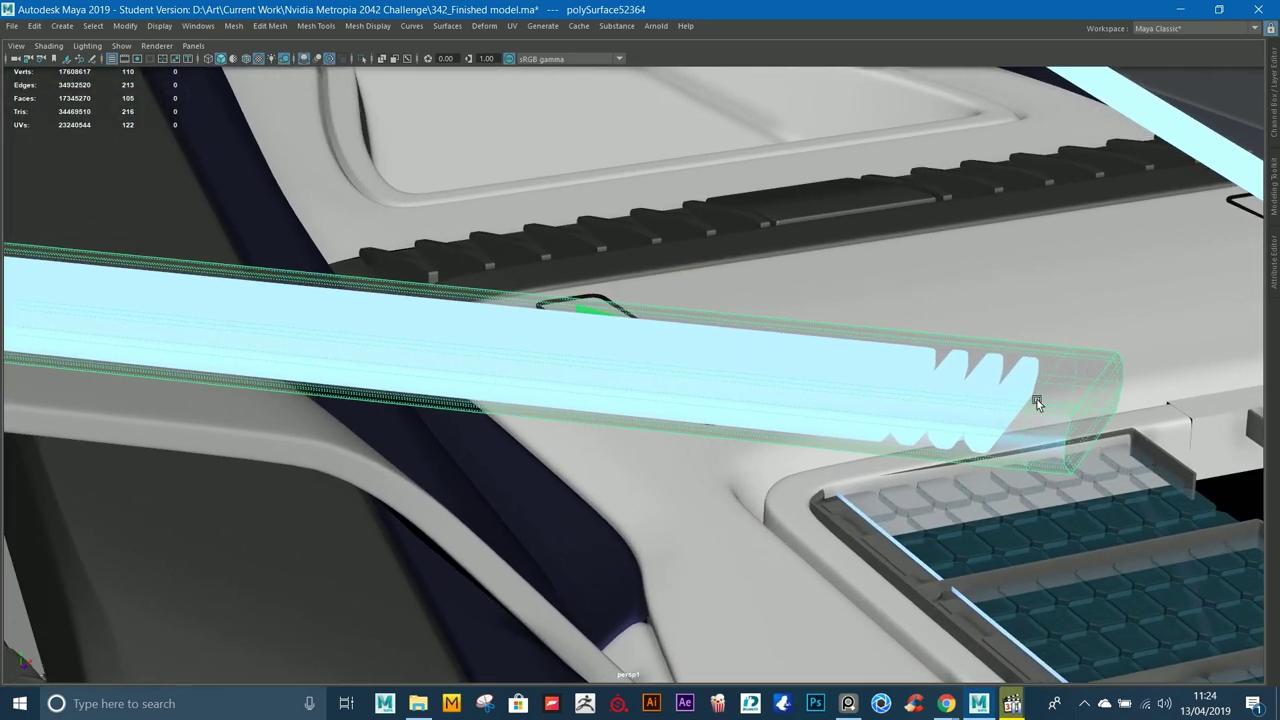
{"action": "right_click_drag", "start_coordinate": [810, 393], "coordinate": [486, 298], "text": "alt"}
{"action": "key", "text": "Up"}
{"action": "key", "text": "w"}
{"action": "key", "text": "ctrl+z"}
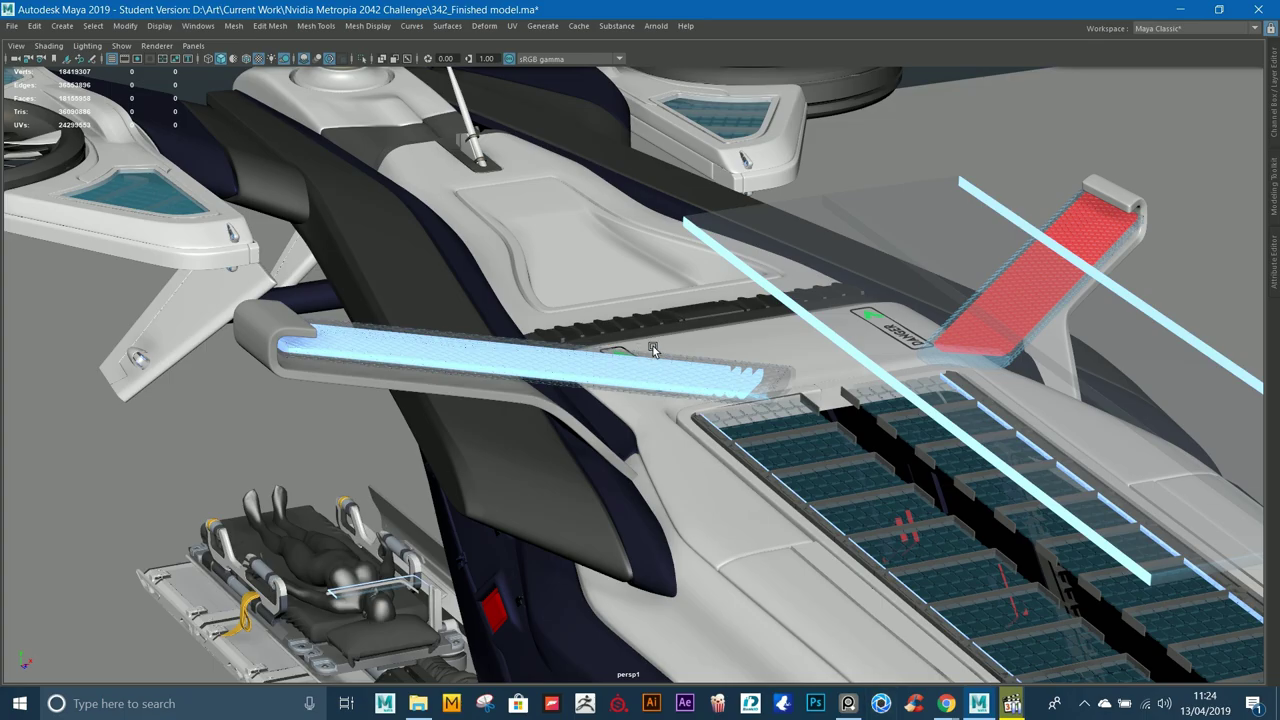
Step: Move to the aircraft's nose and examine the round housing underneath it, together with its glowing rings and support arms
{"action": "left_click_drag", "start_coordinate": [652, 348], "coordinate": [847, 382], "text": "alt"}
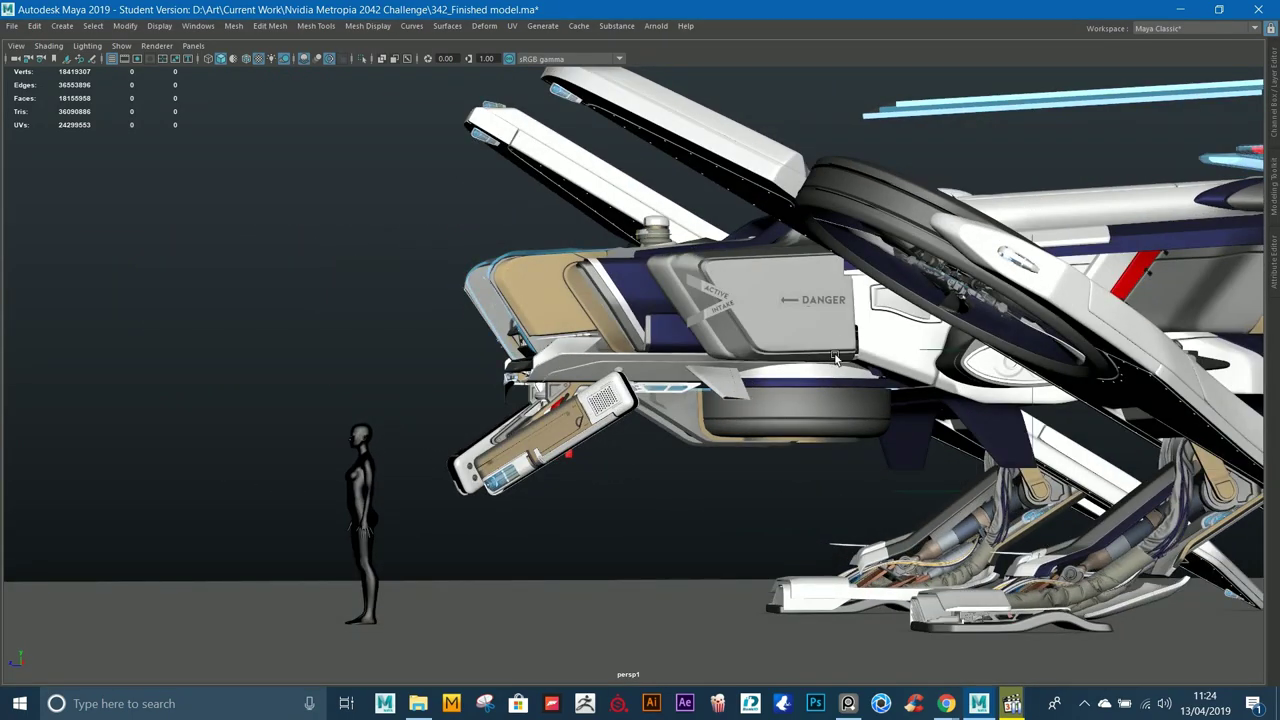
{"action": "right_click_drag", "start_coordinate": [830, 355], "coordinate": [727, 429]}
{"action": "left_click", "coordinate": [779, 424]}
{"action": "key", "text": "f"}
{"action": "right_click_drag", "start_coordinate": [814, 420], "coordinate": [160, 340], "text": "alt"}
{"action": "left_click_drag", "start_coordinate": [160, 340], "coordinate": [420, 335], "text": "alt"}
{"action": "right_click_drag", "start_coordinate": [420, 335], "coordinate": [680, 405], "text": "alt"}
{"action": "left_click_drag", "start_coordinate": [680, 405], "coordinate": [506, 328], "text": "alt"}
{"action": "middle_click_drag", "start_coordinate": [506, 328], "coordinate": [641, 428], "text": "alt"}
{"action": "right_click_drag", "start_coordinate": [641, 428], "coordinate": [691, 443], "text": "alt"}
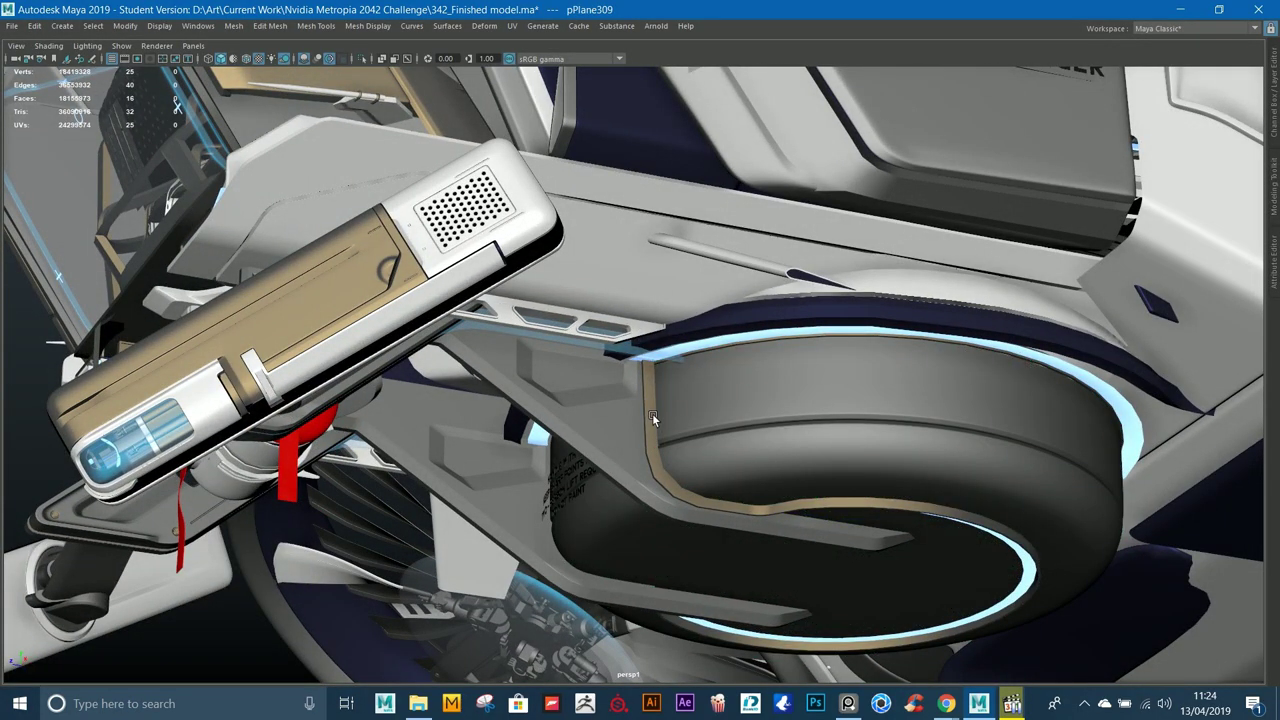
Step: Study the underside housing from both sides, including its handling text and the equipment arm in front of it
{"action": "left_click_drag", "start_coordinate": [652, 413], "coordinate": [712, 282], "text": "alt"}
{"action": "left_click", "coordinate": [735, 268]}
{"action": "key", "text": "ctrl+z"}
{"action": "left_click_drag", "start_coordinate": [616, 330], "coordinate": [662, 186], "text": "alt"}
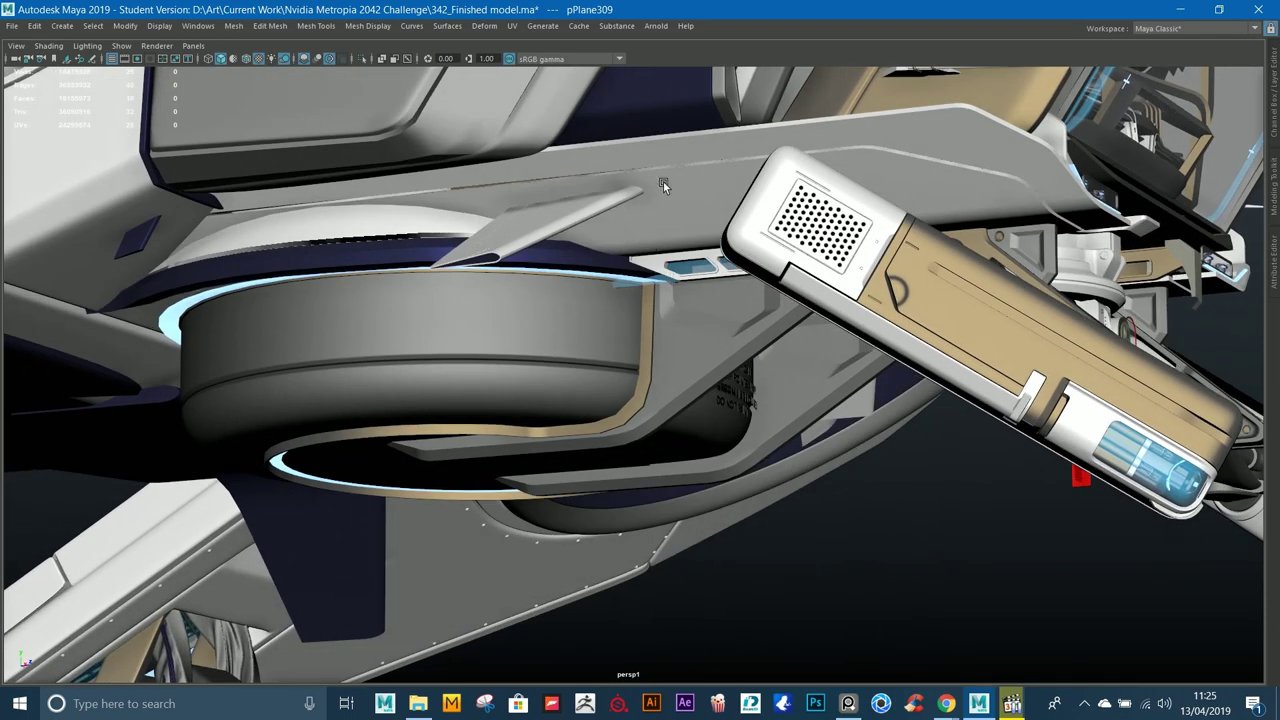
{"action": "left_click_drag", "start_coordinate": [962, 553], "coordinate": [634, 417], "text": "alt"}
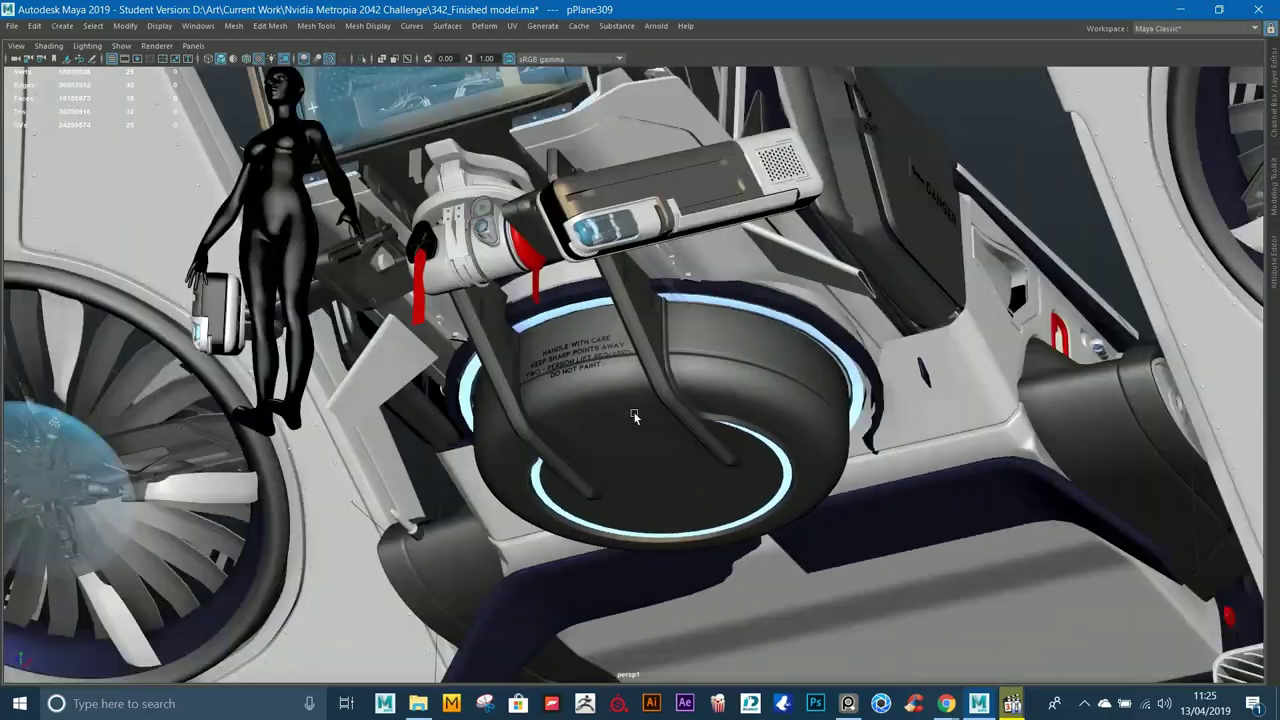
{"action": "right_click_drag", "start_coordinate": [634, 417], "coordinate": [861, 470], "text": "alt"}
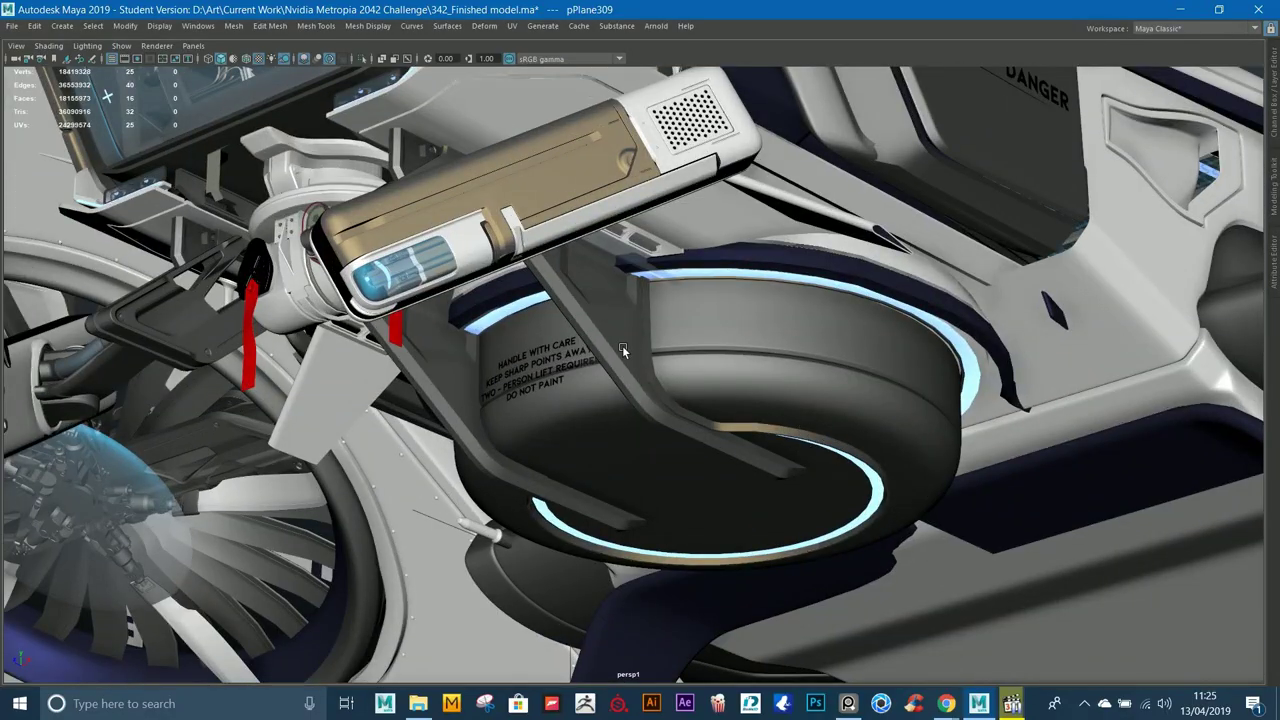
{"action": "right_click_drag", "start_coordinate": [622, 348], "coordinate": [790, 453], "text": "alt"}
{"action": "right_click_drag", "start_coordinate": [842, 531], "coordinate": [563, 385], "text": "alt"}
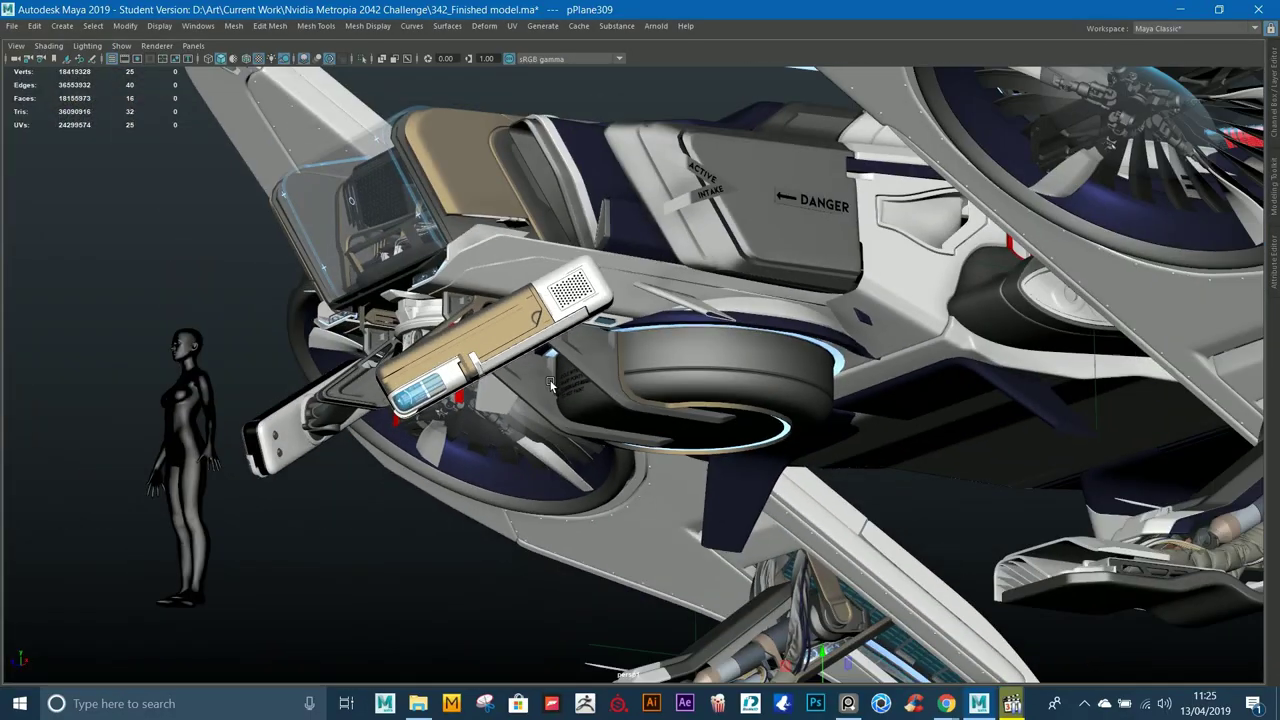
Step: Compare the whole aircraft's silhouette with close views of the landing foot and the curved trim around the underside housing
{"action": "left_click_drag", "start_coordinate": [563, 385], "coordinate": [530, 392], "text": "alt"}
{"action": "right_click_drag", "start_coordinate": [530, 392], "coordinate": [637, 406], "text": "alt"}
{"action": "left_click_drag", "start_coordinate": [606, 356], "coordinate": [683, 363], "text": "alt"}
{"action": "right_click_drag", "start_coordinate": [683, 363], "coordinate": [784, 453], "text": "alt"}
{"action": "left_click_drag", "start_coordinate": [784, 453], "coordinate": [644, 280], "text": "alt"}
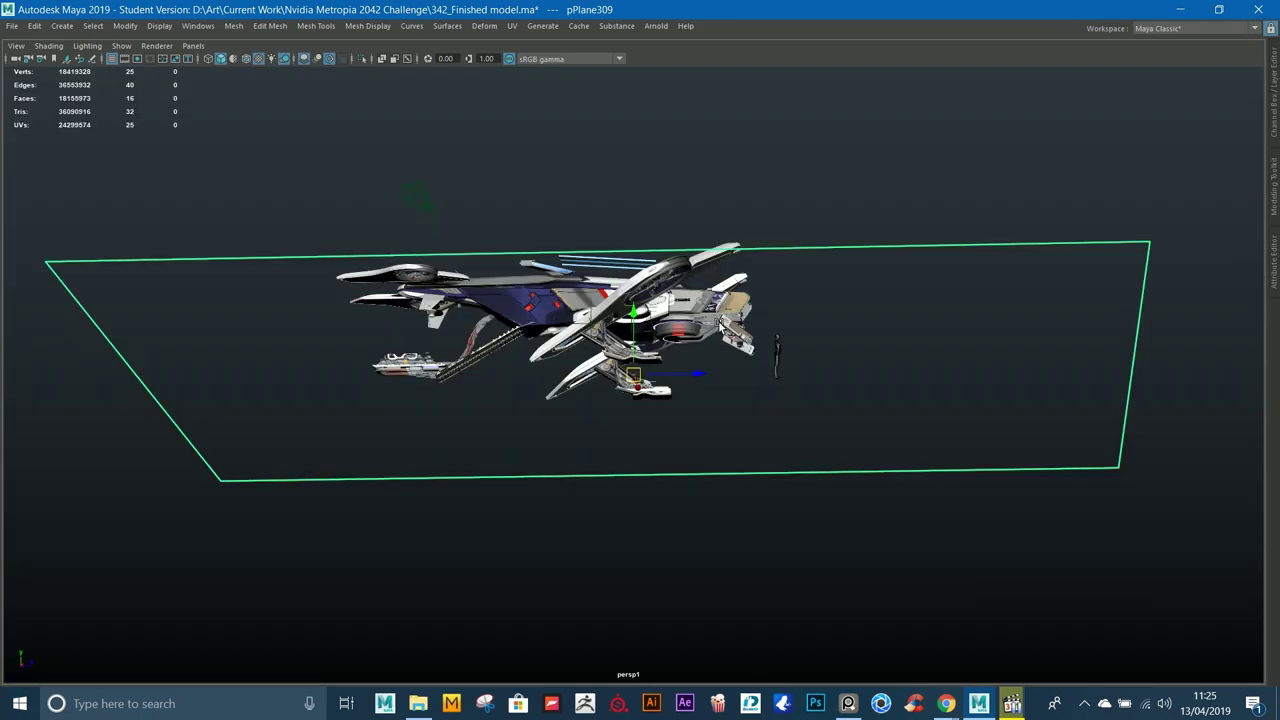
{"action": "right_click_drag", "start_coordinate": [710, 322], "coordinate": [707, 460], "text": "alt"}
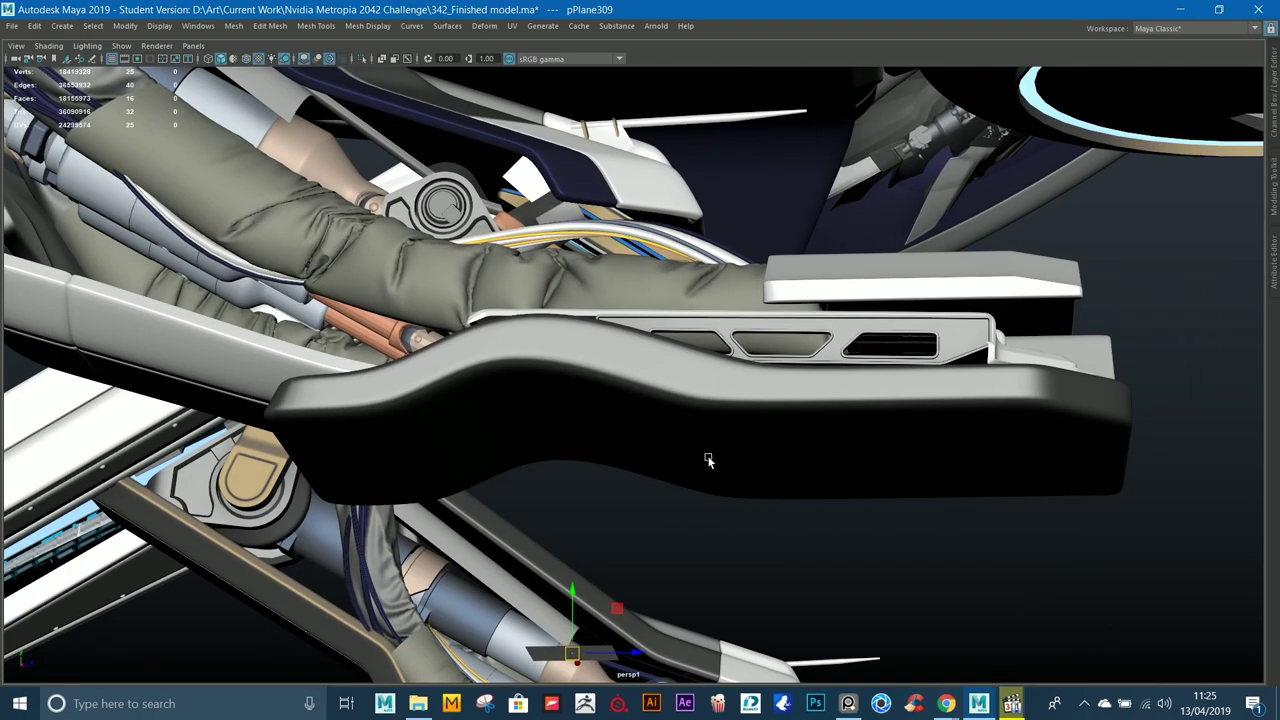
{"action": "middle_click_drag", "start_coordinate": [636, 240], "coordinate": [786, 497], "text": "alt"}
{"action": "right_click_drag", "start_coordinate": [786, 497], "coordinate": [951, 391], "text": "alt"}
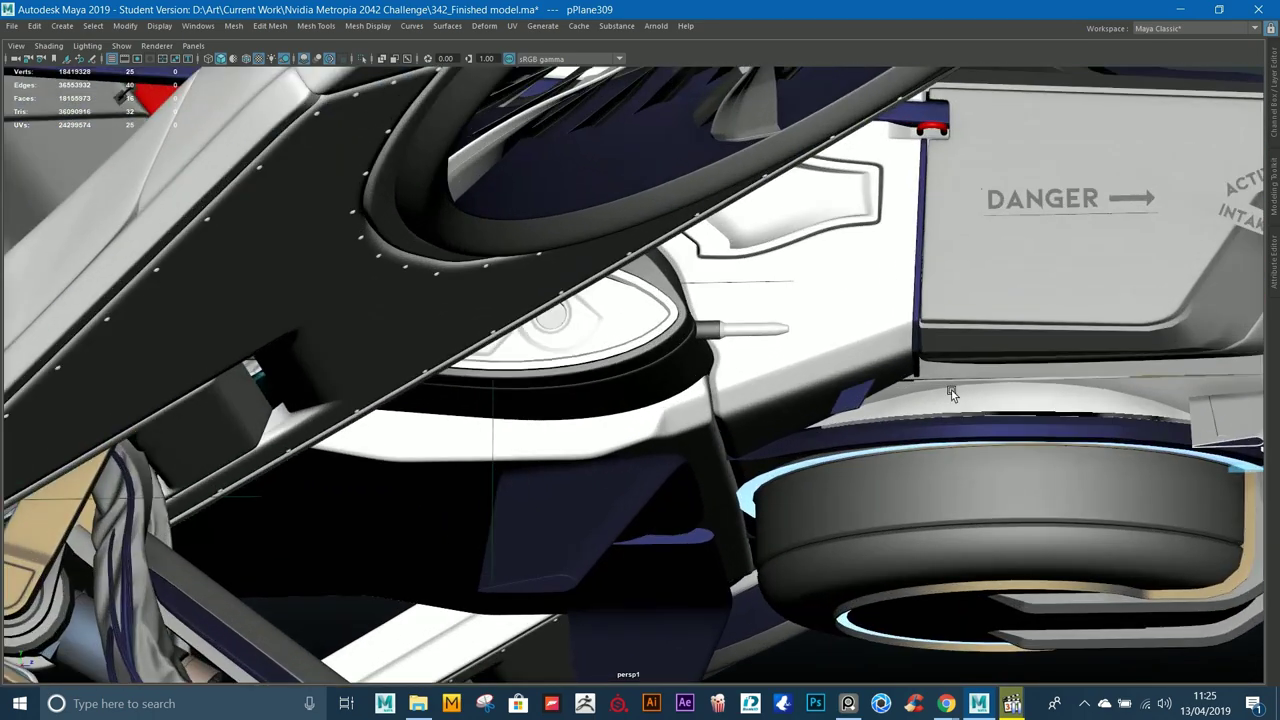
{"action": "middle_click_drag", "start_coordinate": [951, 391], "coordinate": [861, 433], "text": "alt"}
Step: Select and frame the curved dark-blue trim above the underside housing, and try viewing it in isolation
{"action": "left_click", "coordinate": [772, 446]}
{"action": "key", "text": "f"}
{"action": "left_click_drag", "start_coordinate": [772, 446], "coordinate": [381, 7], "text": "alt"}
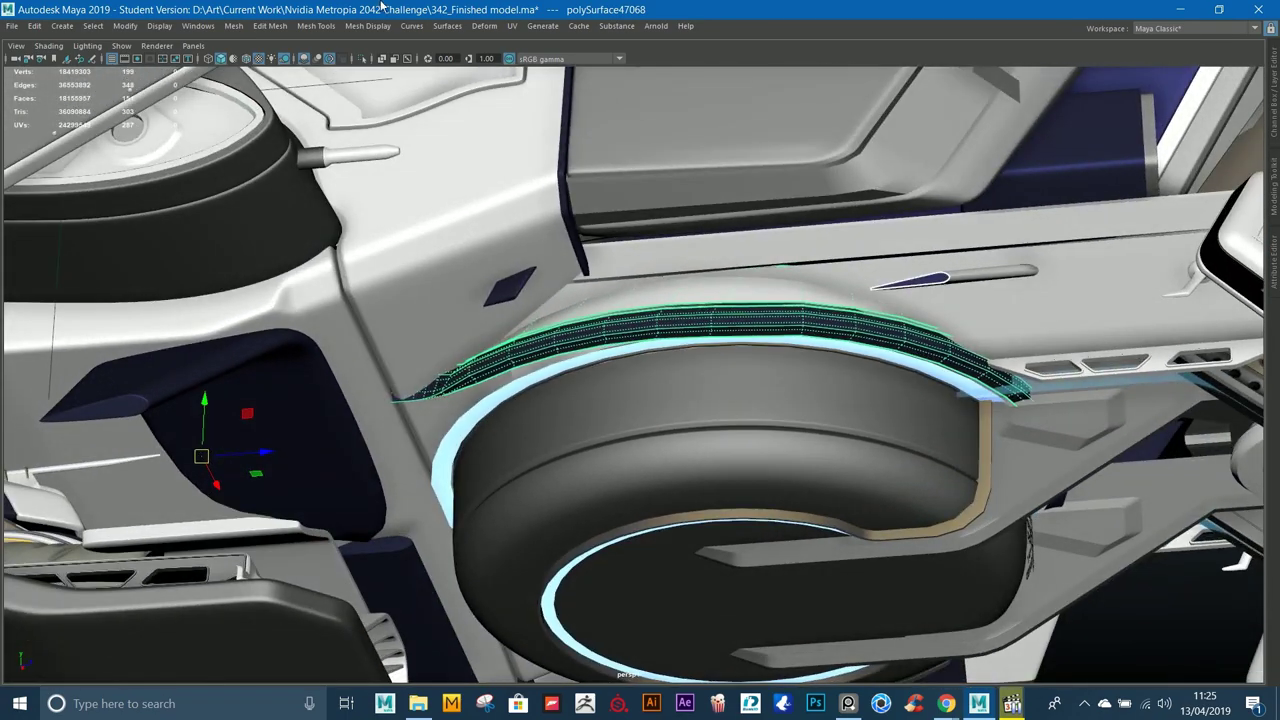
{"action": "left_click", "coordinate": [363, 60]}
{"action": "left_click", "coordinate": [363, 60]}
{"action": "left_click", "coordinate": [747, 172]}
{"action": "key", "text": "ctrl+z"}
Step: Add the round housing and its surrounding rings to the selection, isolate them and inspect the trim's flared ends
{"action": "left_click_drag", "start_coordinate": [820, 350], "coordinate": [757, 358], "text": "alt"}
{"action": "left_click", "coordinate": [760, 357], "text": "shift"}
{"action": "left_click_drag", "start_coordinate": [869, 301], "coordinate": [788, 201], "text": "alt"}
{"action": "left_click_drag", "start_coordinate": [864, 158], "coordinate": [400, 67], "text": "alt"}
{"action": "left_click", "coordinate": [363, 58]}
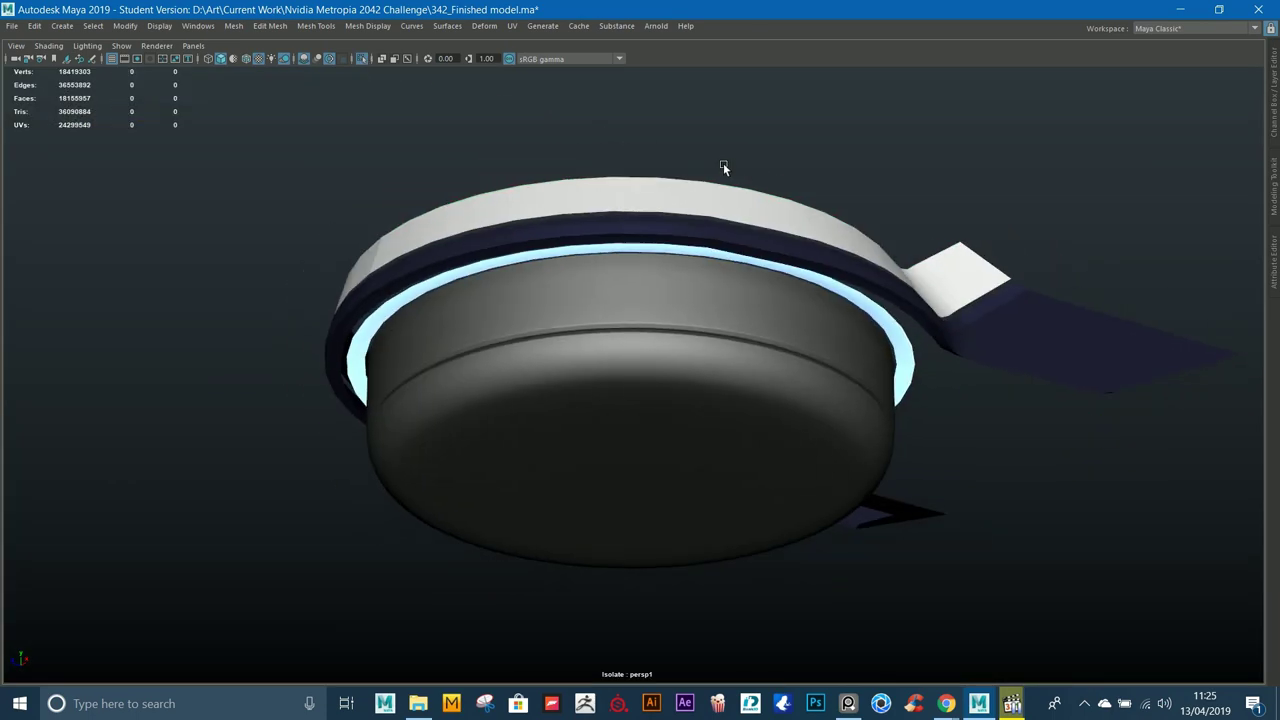
{"action": "left_click_drag", "start_coordinate": [723, 163], "coordinate": [492, 208], "text": "alt"}
{"action": "right_click_drag", "start_coordinate": [492, 208], "coordinate": [654, 327], "text": "alt"}
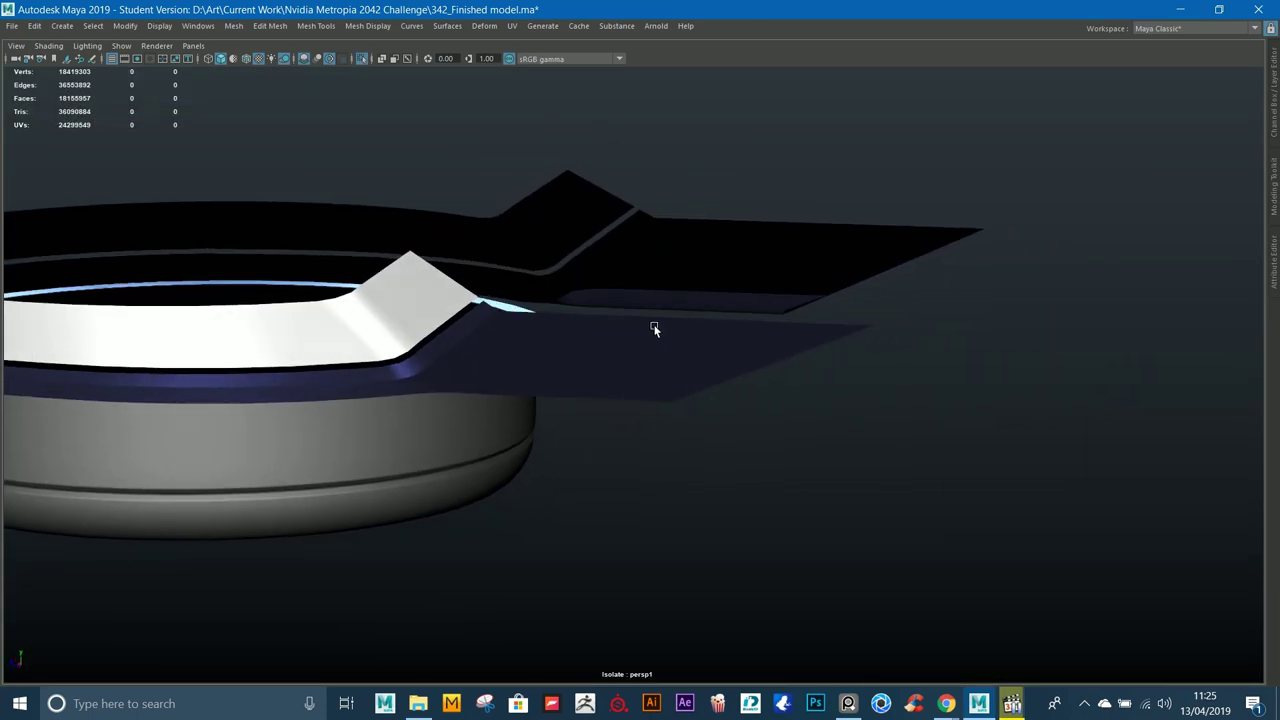
Step: Examine the isolated round pod from the side and underneath, and bring the rest of the craft back into view
{"action": "middle_click_drag", "start_coordinate": [654, 327], "coordinate": [936, 362], "text": "alt"}
{"action": "right_click_drag", "start_coordinate": [936, 362], "coordinate": [970, 509], "text": "alt"}
{"action": "left_click_drag", "start_coordinate": [970, 509], "coordinate": [962, 361], "text": "alt"}
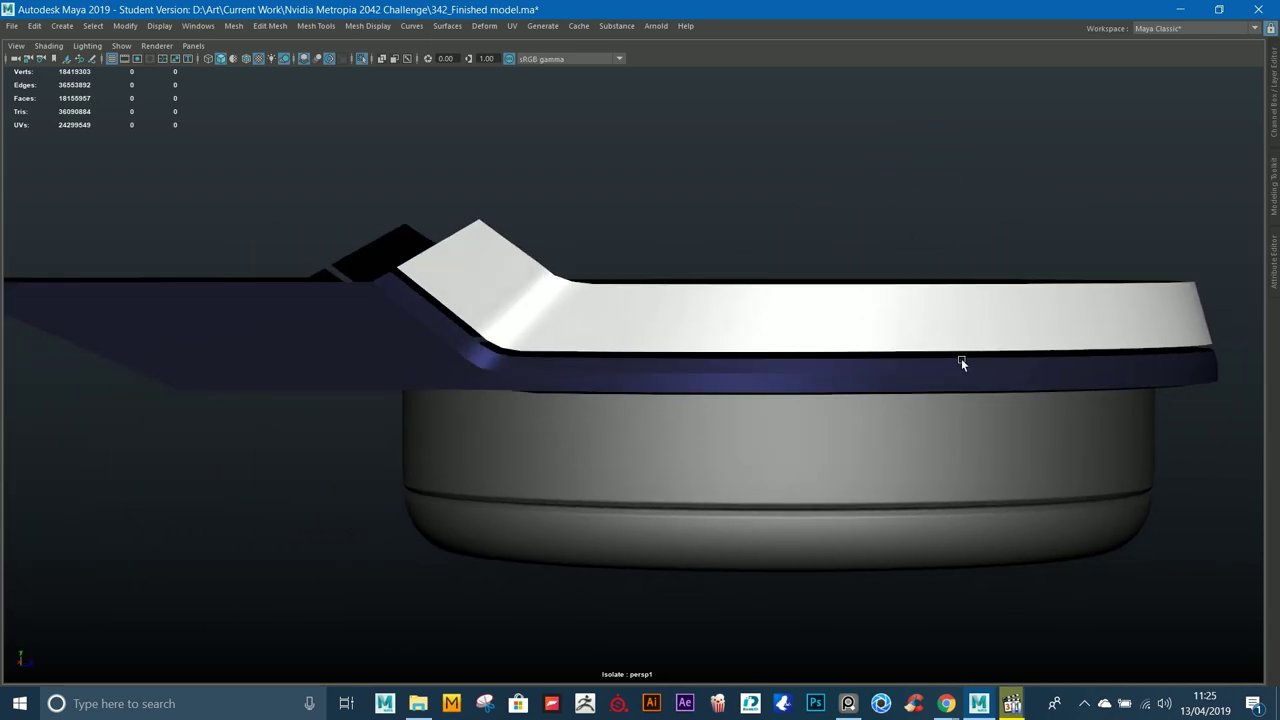
{"action": "right_click_drag", "start_coordinate": [962, 361], "coordinate": [757, 338], "text": "alt"}
{"action": "left_click_drag", "start_coordinate": [757, 338], "coordinate": [472, 151], "text": "alt"}
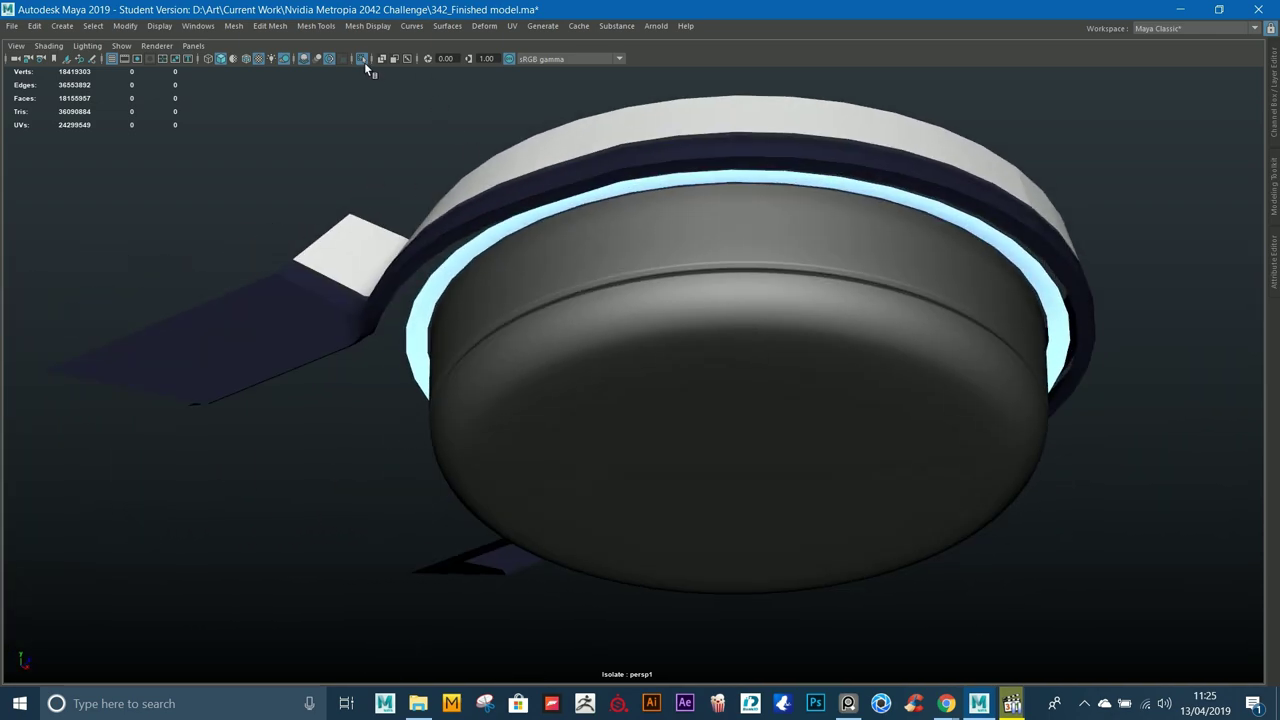
{"action": "key", "text": "ctrl+1"}
{"action": "right_click_drag", "start_coordinate": [580, 228], "coordinate": [758, 213], "text": "alt"}
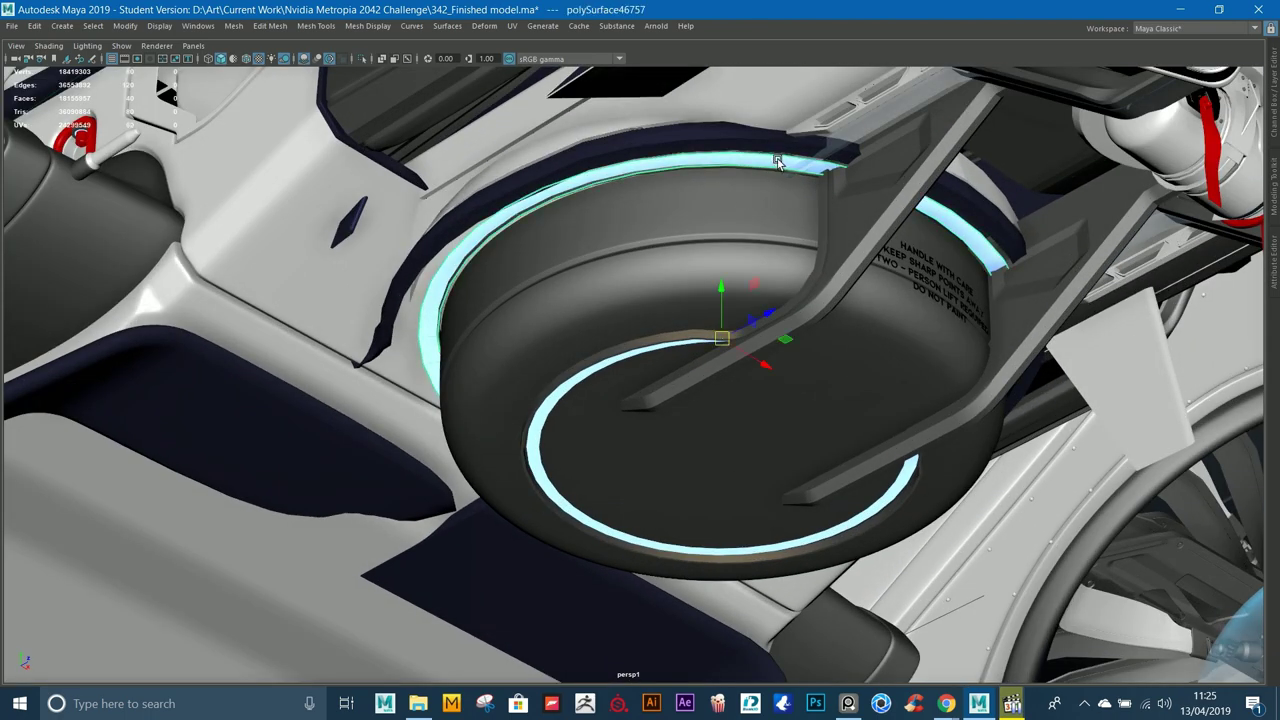
Step: Select and frame the panel surrounding the glass nose, and examine the front section from both sides and above
{"action": "left_click_drag", "start_coordinate": [814, 344], "coordinate": [645, 332], "text": "alt"}
{"action": "left_click", "coordinate": [556, 371]}
{"action": "key", "text": "f"}
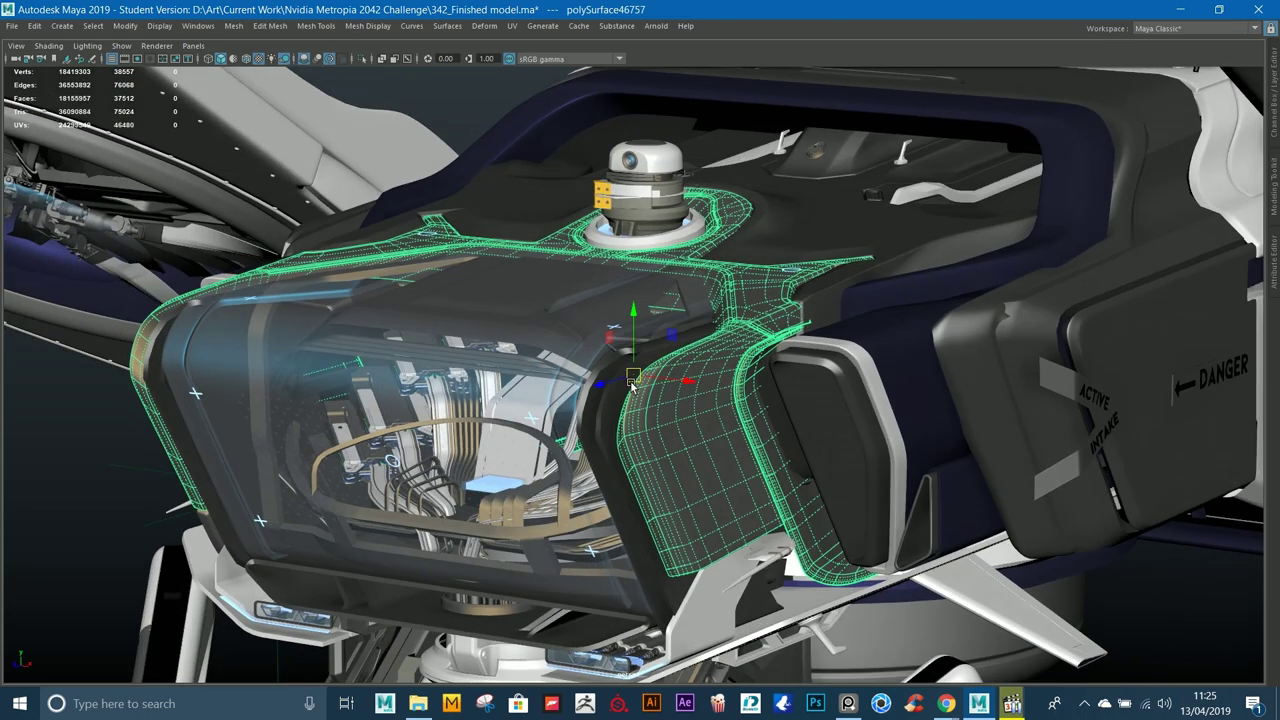
{"action": "left_click_drag", "start_coordinate": [595, 387], "coordinate": [866, 315], "text": "alt"}
{"action": "left_click", "coordinate": [1127, 372]}
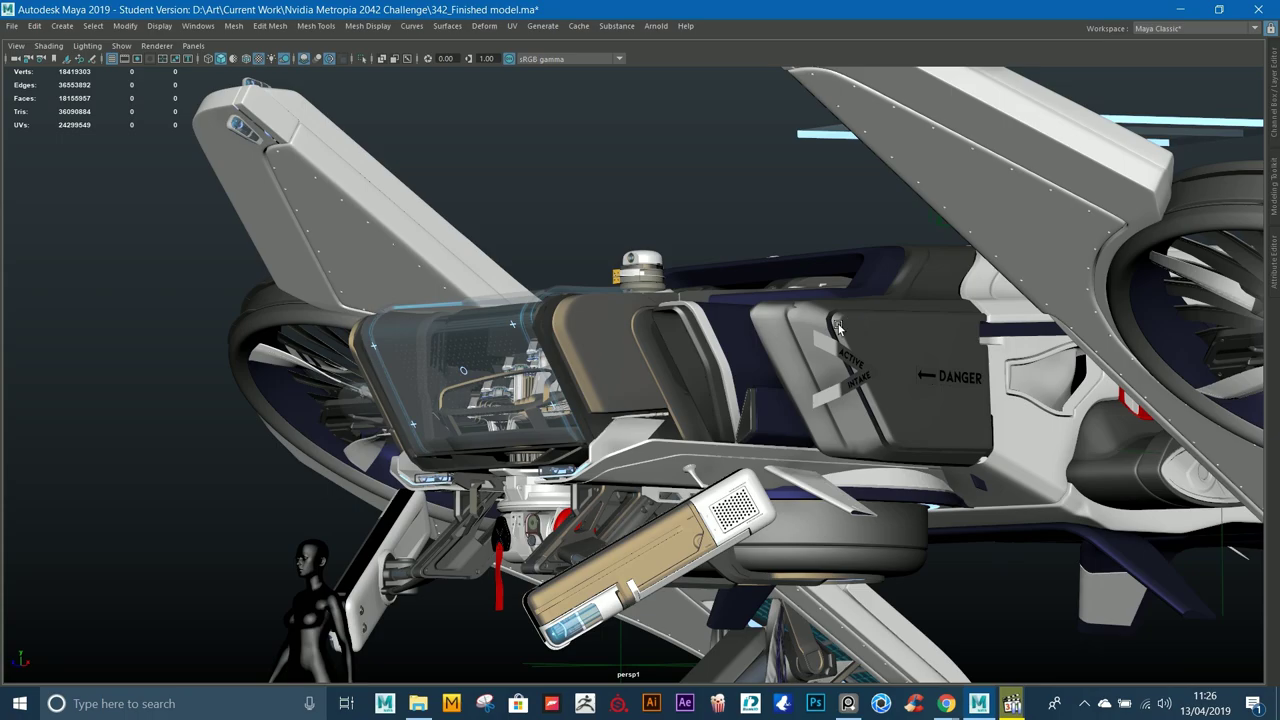
{"action": "mouse_move", "coordinate": [838, 327]}
{"action": "left_mouse_down", "text": "alt"}
{"action": "mouse_move", "coordinate": [819, 297]}
{"action": "mouse_move", "coordinate": [864, 320]}
{"action": "mouse_move", "coordinate": [831, 342]}
{"action": "left_mouse_up", "text": "alt"}
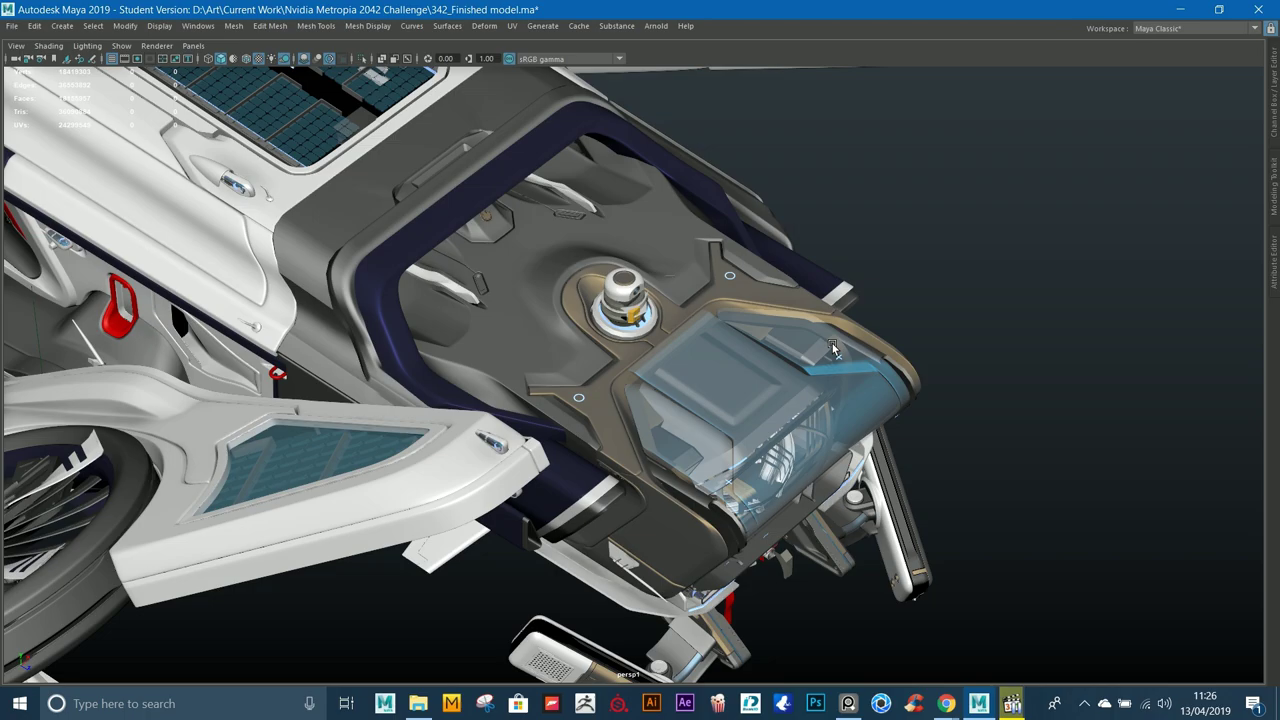
{"action": "left_click_drag", "start_coordinate": [904, 307], "coordinate": [1000, 263], "text": "alt"}
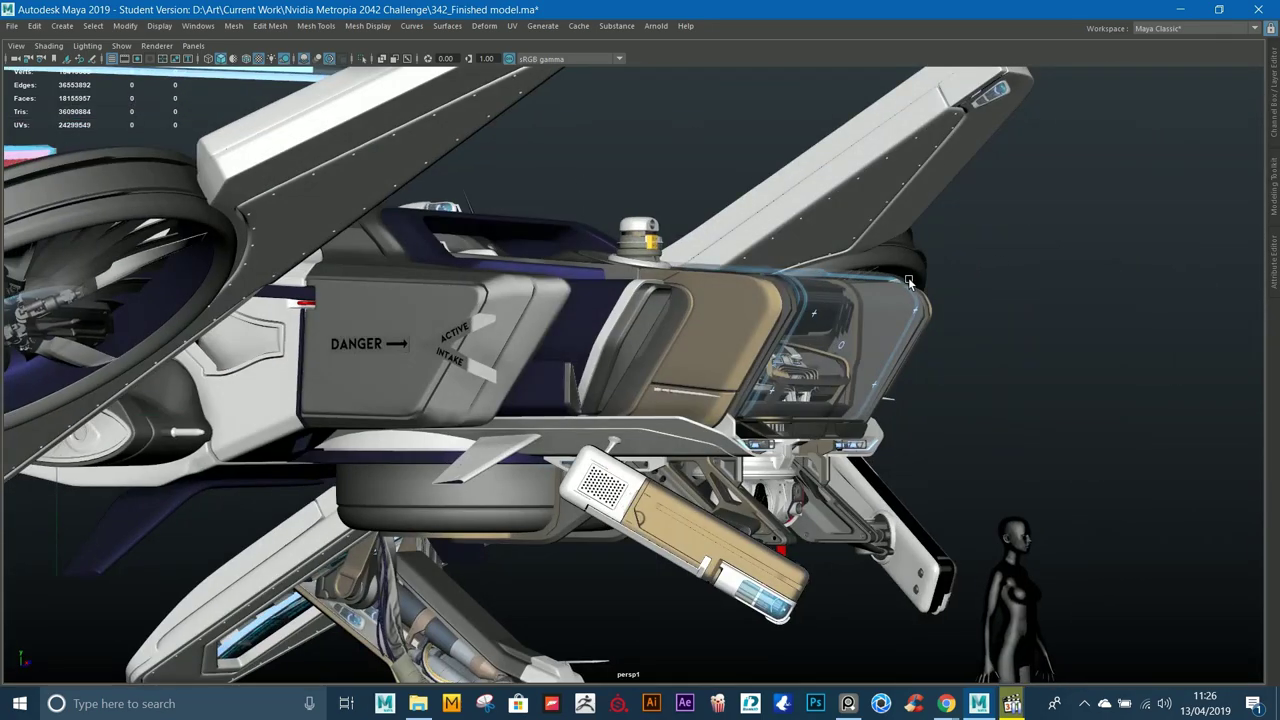
{"action": "left_click_drag", "start_coordinate": [819, 310], "coordinate": [830, 270], "text": "alt"}
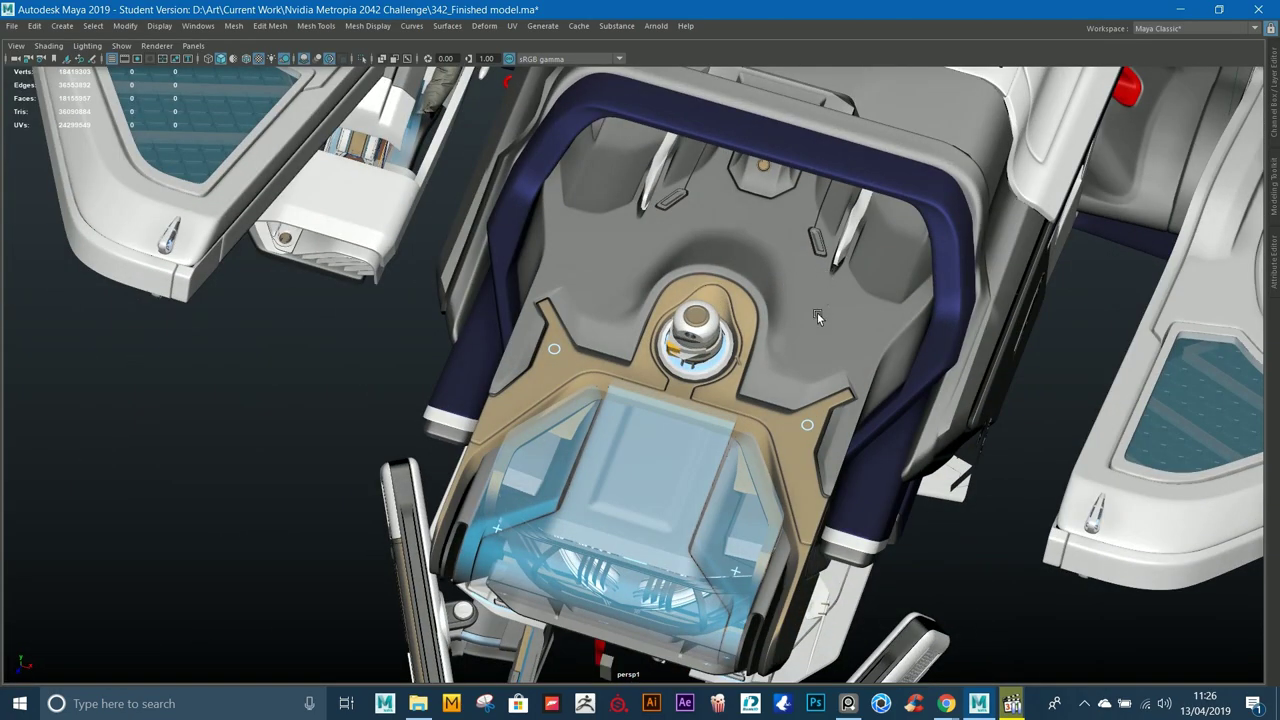
{"action": "left_click_drag", "start_coordinate": [817, 314], "coordinate": [539, 312], "text": "alt"}
{"action": "scroll", "coordinate": [943, 364], "scroll_direction": "up", "scroll_amount": 4}
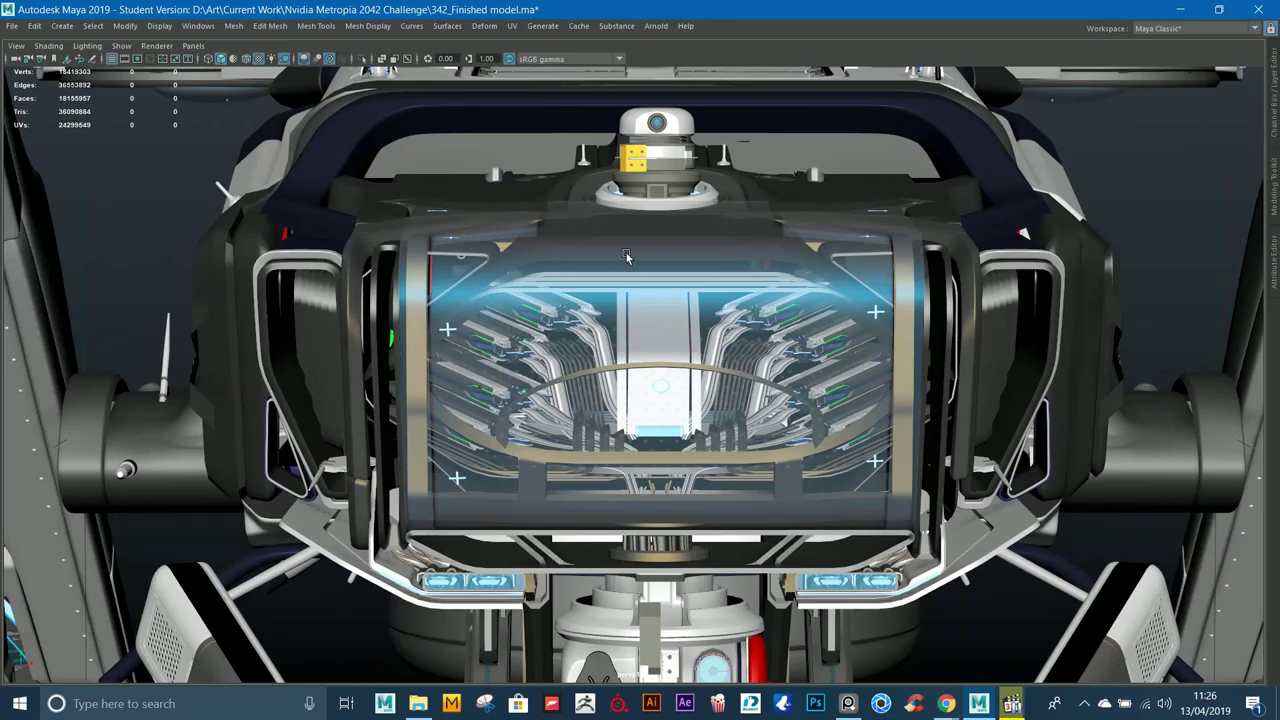
Step: Examine the cables and brackets inside the nose, and select and frame the glass canopy covering them
{"action": "right_click_drag", "start_coordinate": [765, 292], "coordinate": [1035, 509], "text": "alt"}
{"action": "left_click_drag", "start_coordinate": [855, 284], "coordinate": [650, 320], "text": "alt"}
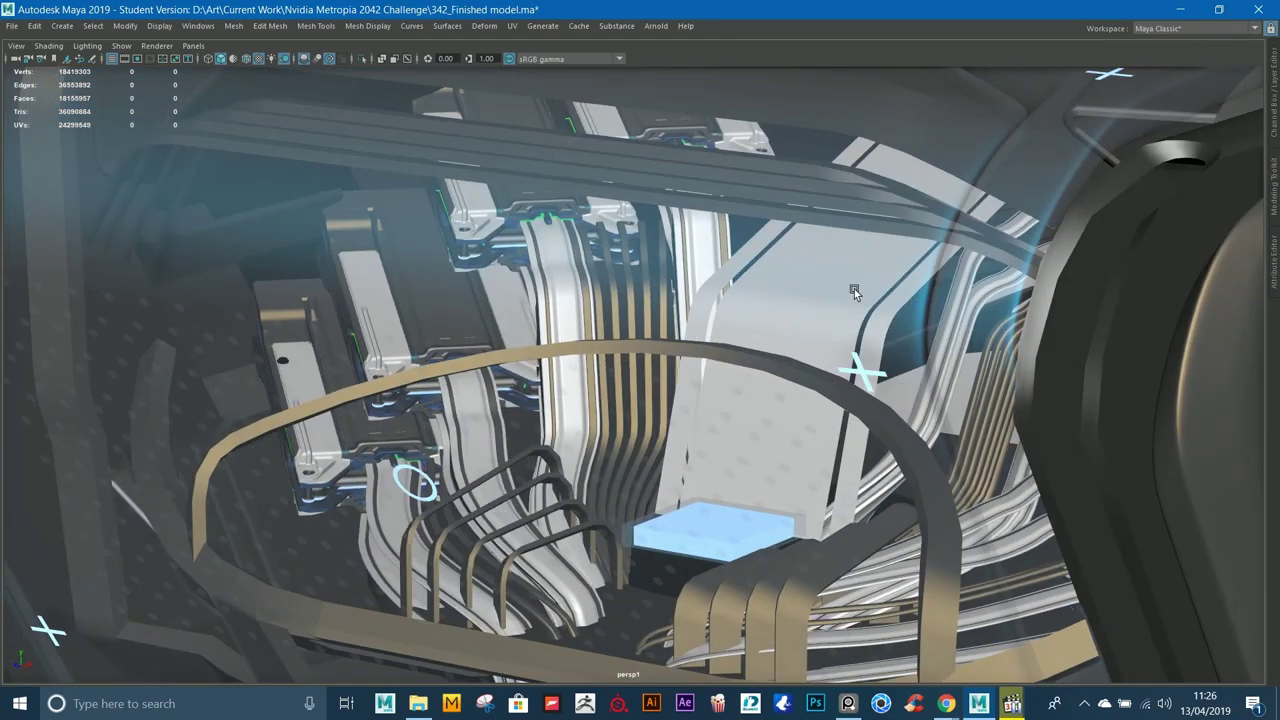
{"action": "right_click_drag", "start_coordinate": [854, 289], "coordinate": [1190, 505], "text": "alt"}
{"action": "left_click", "coordinate": [598, 298]}
{"action": "key", "text": "f"}
{"action": "left_click_drag", "start_coordinate": [598, 298], "coordinate": [514, 271], "text": "alt"}
{"action": "right_click_drag", "start_coordinate": [568, 320], "coordinate": [380, 268], "text": "alt"}
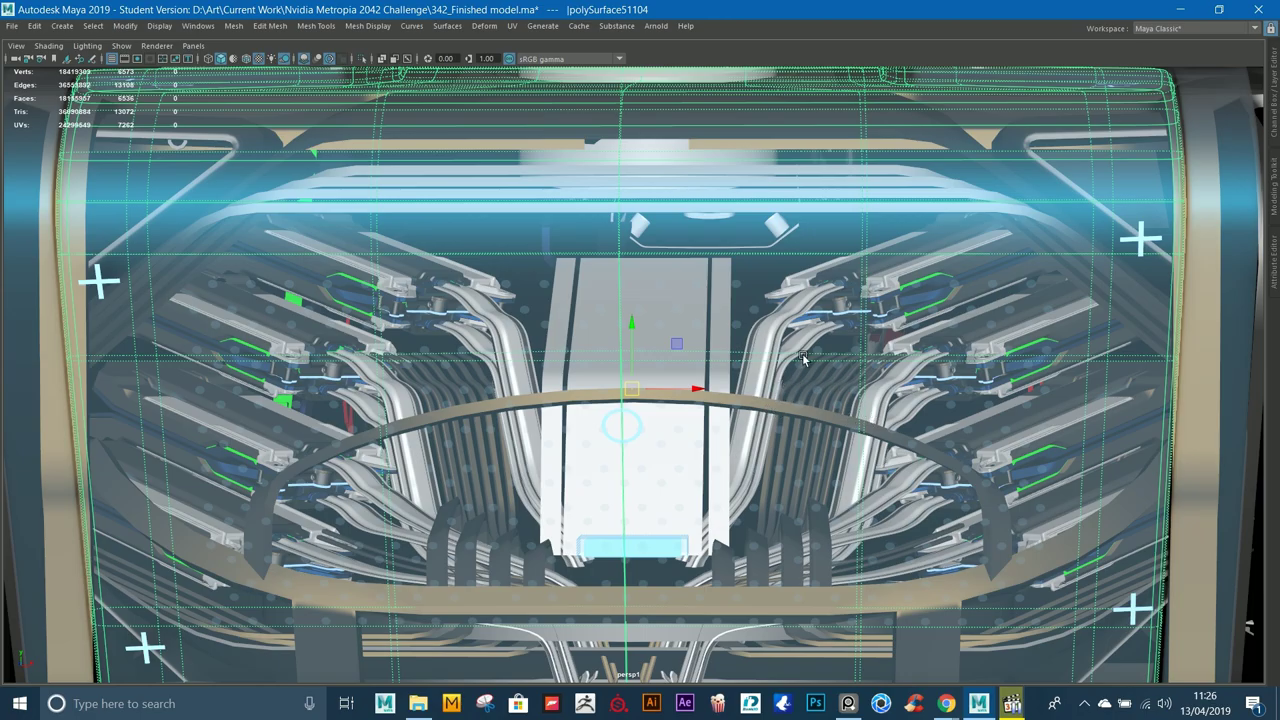
Step: Select all parts of the nose section together and examine how they meet the top deck
{"action": "right_click_drag", "start_coordinate": [817, 354], "coordinate": [715, 334], "text": "alt"}
{"action": "left_click_drag", "start_coordinate": [715, 334], "coordinate": [850, 400], "text": "alt"}
{"action": "right_click_drag", "start_coordinate": [850, 400], "coordinate": [556, 270], "text": "alt"}
{"action": "left_click_drag", "start_coordinate": [556, 270], "coordinate": [482, 294], "text": "alt"}
{"action": "left_click_drag", "start_coordinate": [305, 321], "coordinate": [1051, 682]}
{"action": "left_click_drag", "start_coordinate": [330, 192], "coordinate": [416, 158], "text": "alt"}
{"action": "middle_click_drag", "start_coordinate": [416, 158], "coordinate": [463, 333], "text": "alt"}
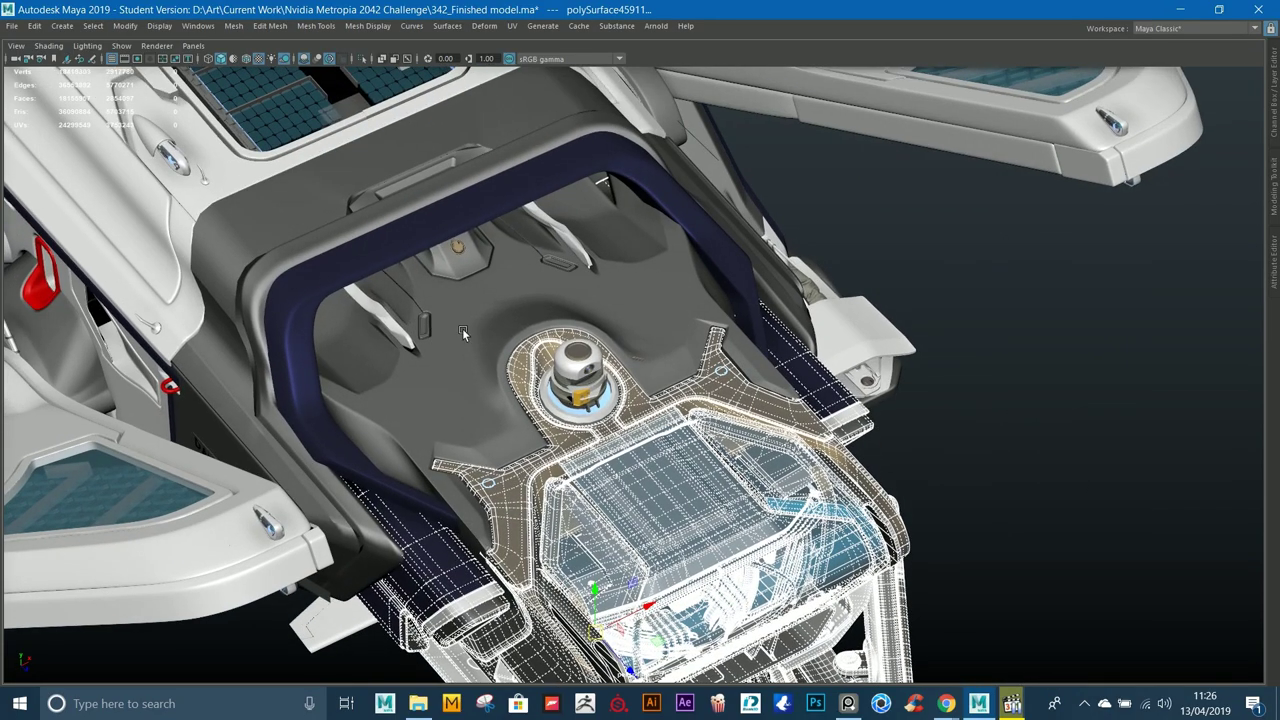
Step: Select the grey top deck behind the nose and the whole front hull section, and clear the selection
{"action": "left_click", "coordinate": [449, 343]}
{"action": "left_click_drag", "start_coordinate": [452, 343], "coordinate": [560, 350], "text": "alt"}
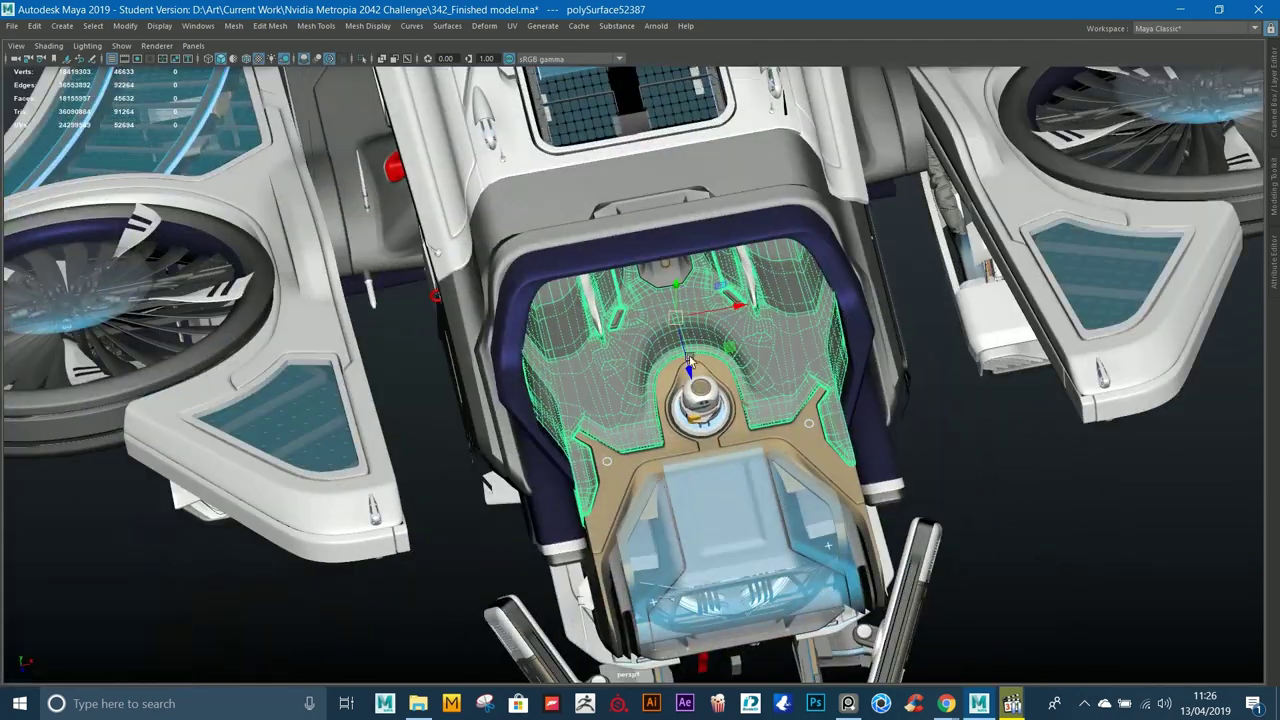
{"action": "right_click_drag", "start_coordinate": [600, 360], "coordinate": [488, 319], "text": "alt"}
{"action": "left_click_drag", "start_coordinate": [511, 289], "coordinate": [768, 568]}
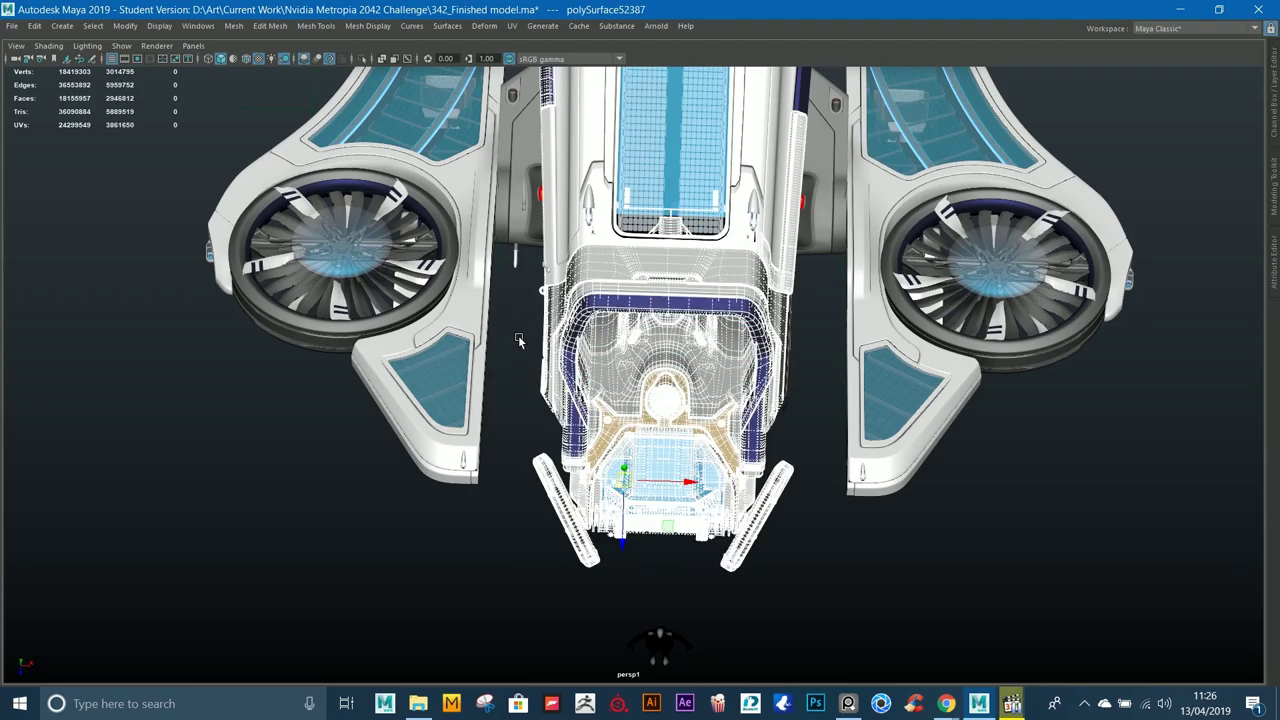
{"action": "left_click_drag", "start_coordinate": [520, 340], "coordinate": [798, 306], "text": "alt"}
{"action": "left_click", "coordinate": [966, 254]}
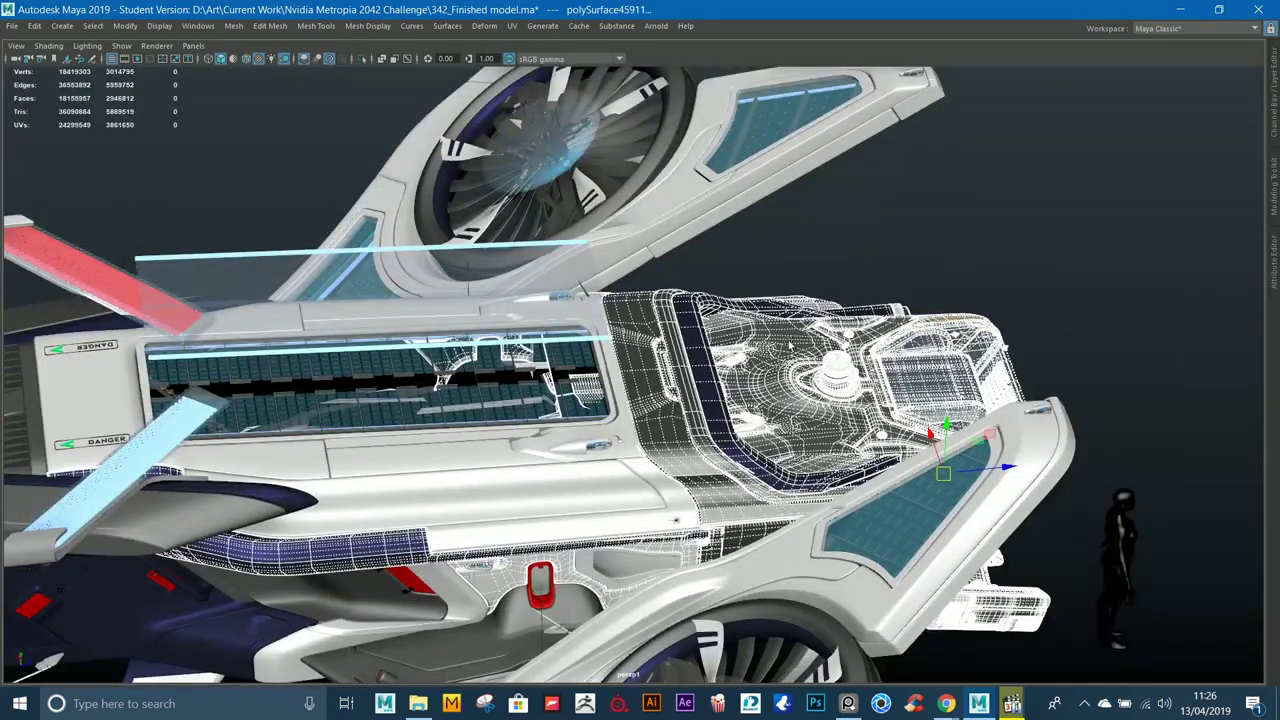
{"action": "middle_click_drag", "start_coordinate": [540, 475], "coordinate": [785, 405], "text": "alt"}
{"action": "right_click_drag", "start_coordinate": [785, 405], "coordinate": [803, 461], "text": "alt"}
{"action": "left_click", "coordinate": [710, 440]}
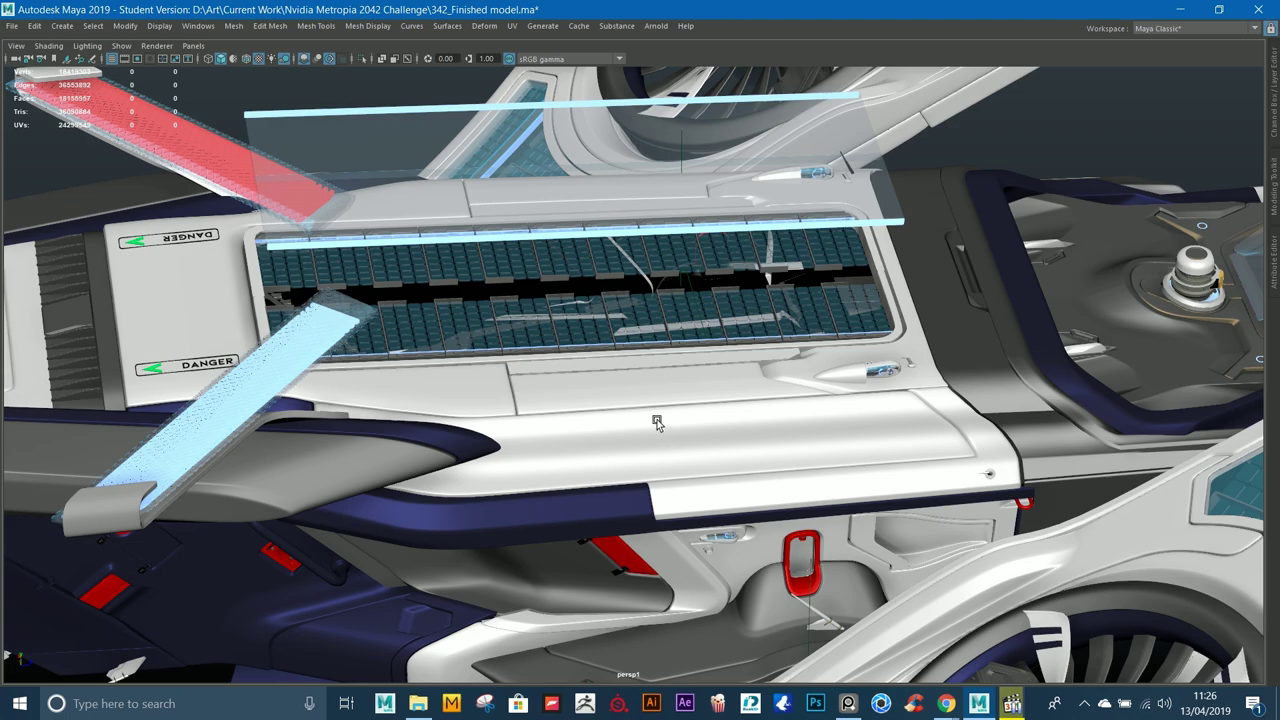
Step: Show the vertices of the white hull panel around the DANGER label, and return it to object mode
{"action": "right_click_drag", "start_coordinate": [677, 370], "coordinate": [583, 348]}
{"action": "middle_click_drag", "start_coordinate": [635, 367], "coordinate": [642, 361], "text": "alt"}
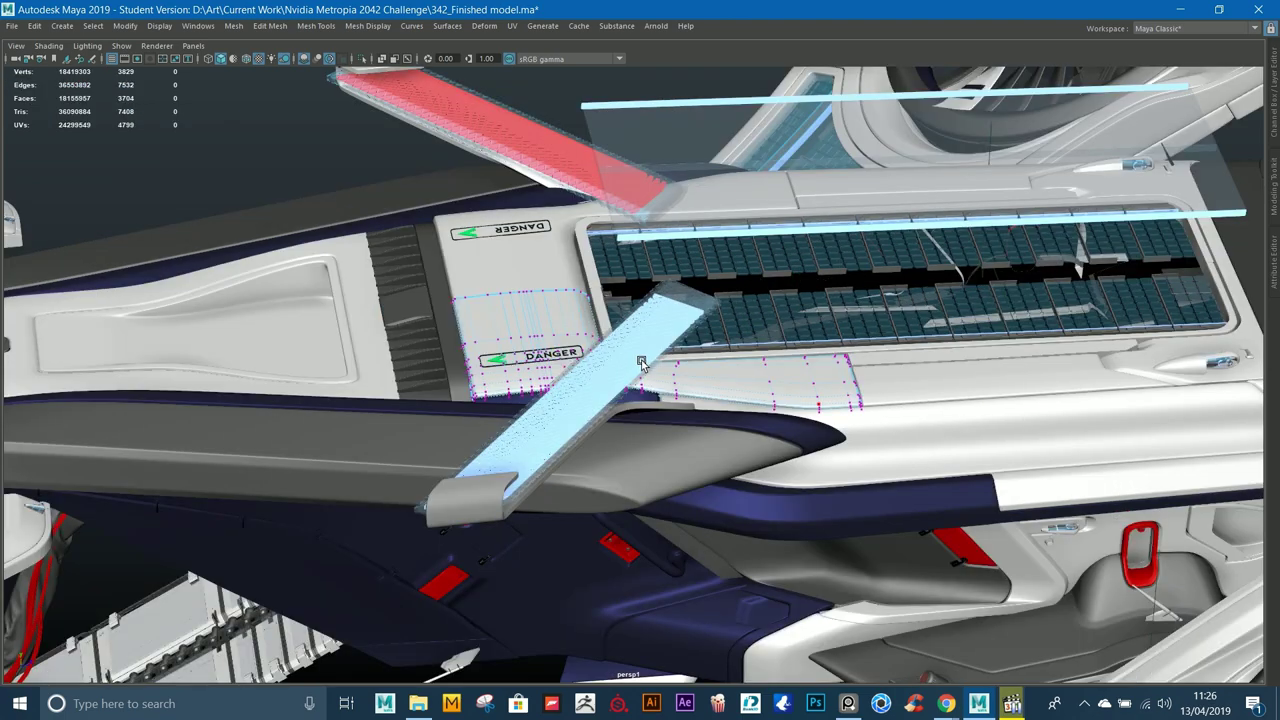
{"action": "right_click_drag", "start_coordinate": [642, 361], "coordinate": [630, 363], "text": "alt"}
{"action": "scroll", "coordinate": [808, 328], "scroll_direction": "down", "scroll_amount": 2}
{"action": "middle_click_drag", "start_coordinate": [499, 334], "coordinate": [553, 326], "text": "alt"}
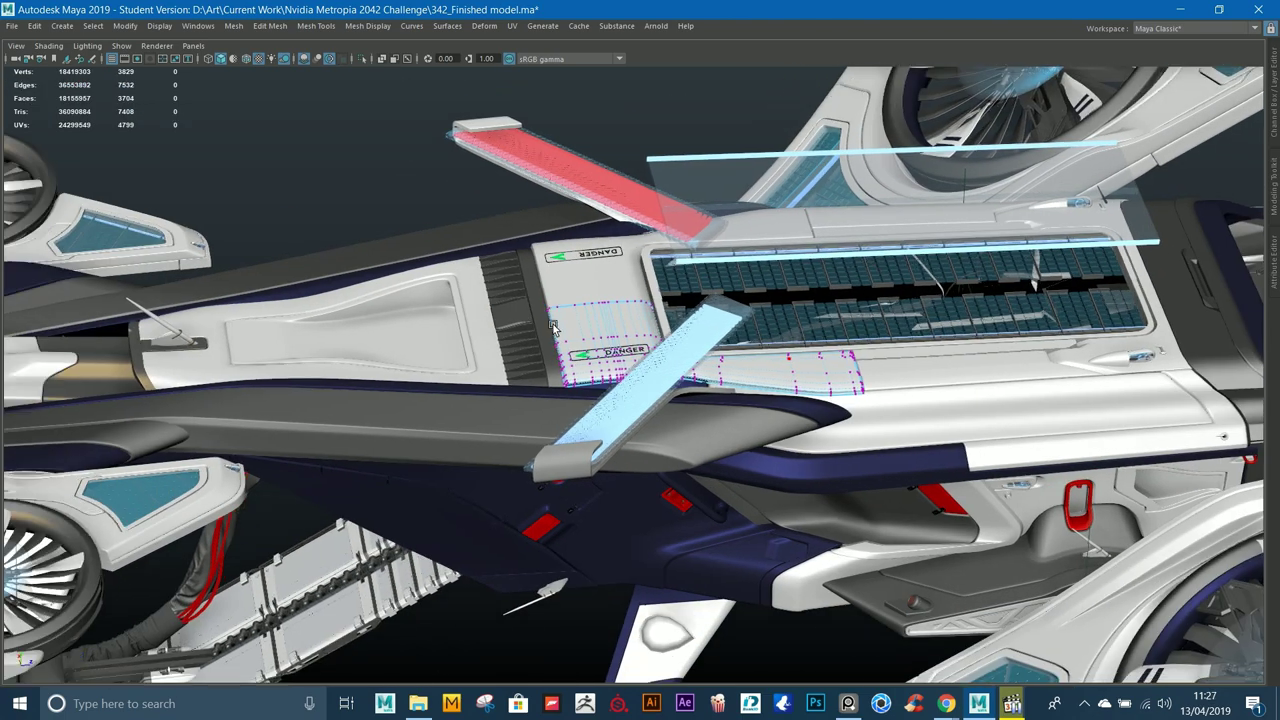
{"action": "right_click_drag", "start_coordinate": [553, 326], "coordinate": [597, 295]}
{"action": "left_click", "coordinate": [626, 98]}
Step: Select and frame the long grey side fin running from the hull to the tail
{"action": "middle_click_drag", "start_coordinate": [997, 410], "coordinate": [769, 391], "text": "alt"}
{"action": "scroll", "coordinate": [769, 391], "scroll_direction": "down", "scroll_amount": 4}
{"action": "left_click_drag", "start_coordinate": [769, 391], "coordinate": [811, 386], "text": "alt"}
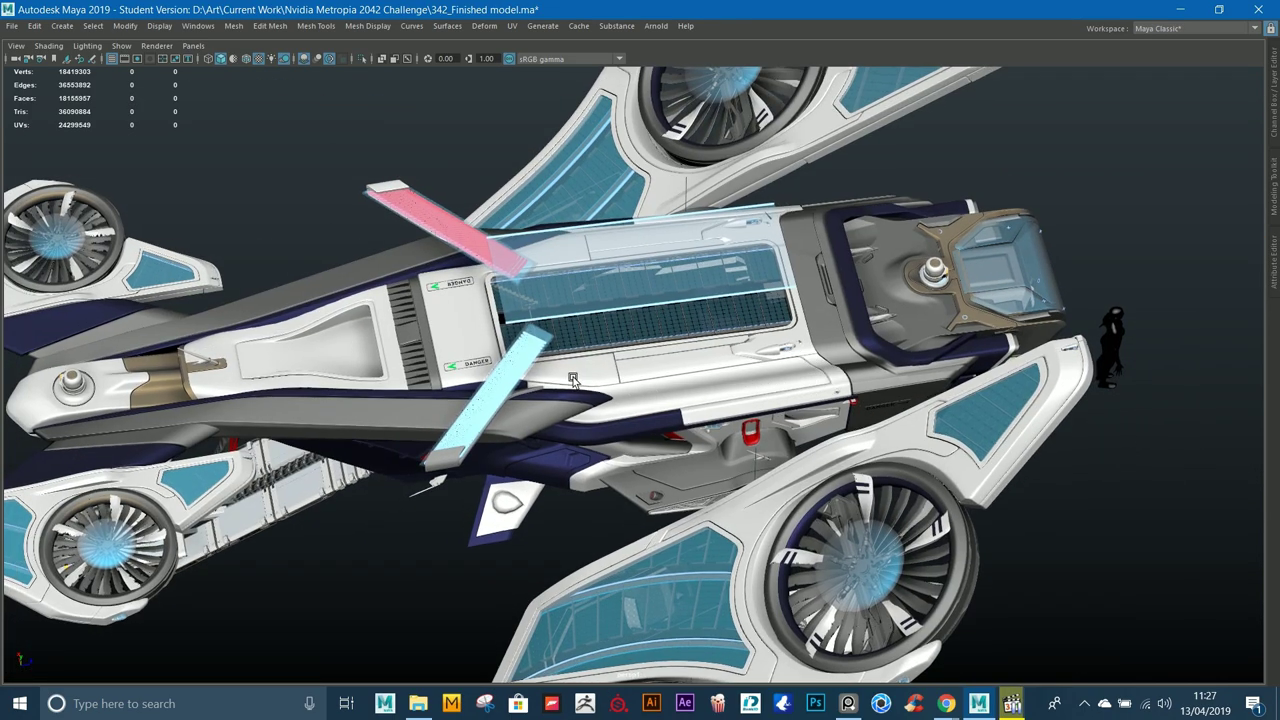
{"action": "middle_click_drag", "start_coordinate": [573, 380], "coordinate": [838, 404], "text": "alt"}
{"action": "scroll", "coordinate": [838, 408], "scroll_direction": "up", "scroll_amount": 3}
{"action": "left_click", "coordinate": [885, 390]}
{"action": "key", "text": "f"}
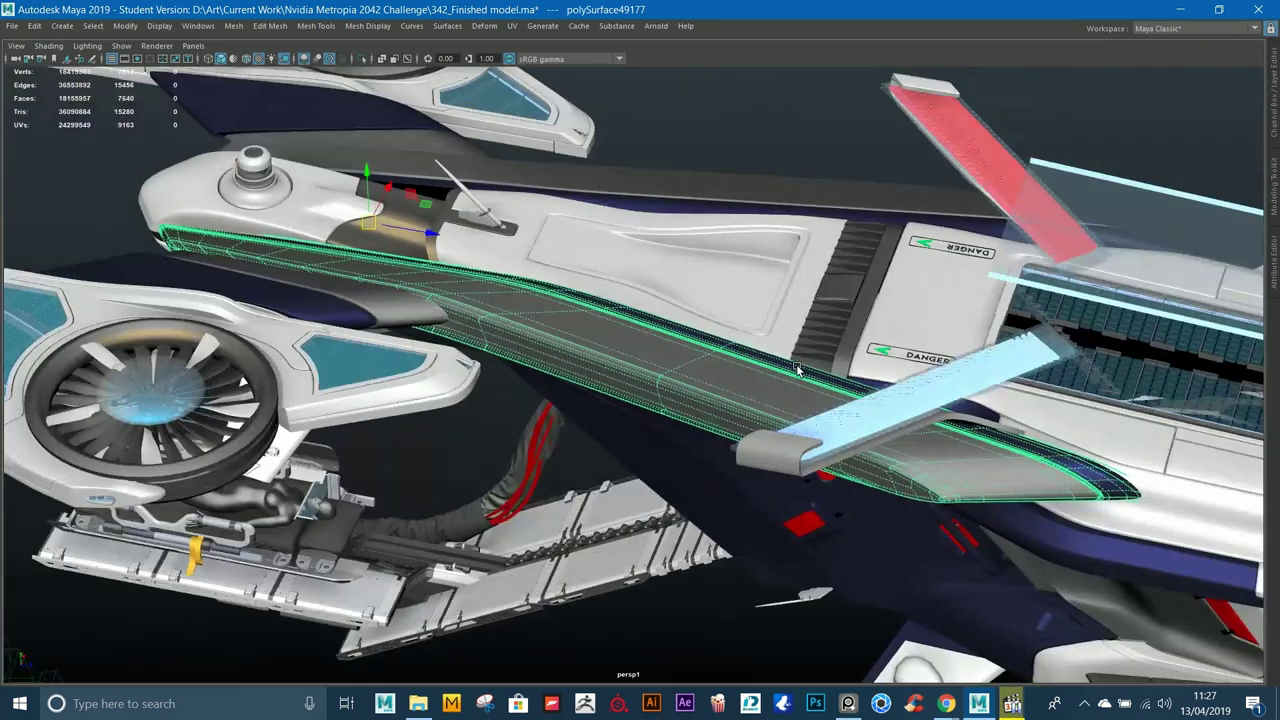
Step: Isolate the long grey side fin for inspection, and bring the full craft back into view
{"action": "left_click", "coordinate": [362, 64]}
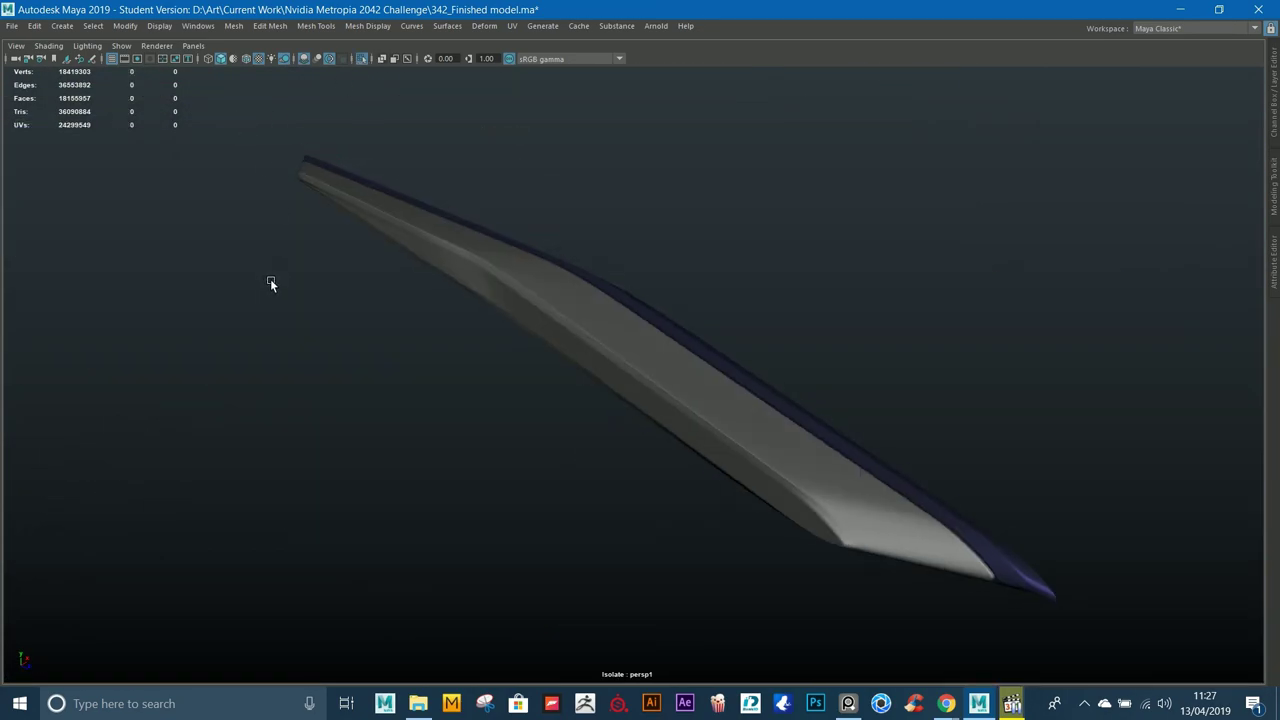
{"action": "left_click_drag", "start_coordinate": [271, 283], "coordinate": [306, 322], "text": "alt"}
{"action": "key", "text": "ctrl+z"}
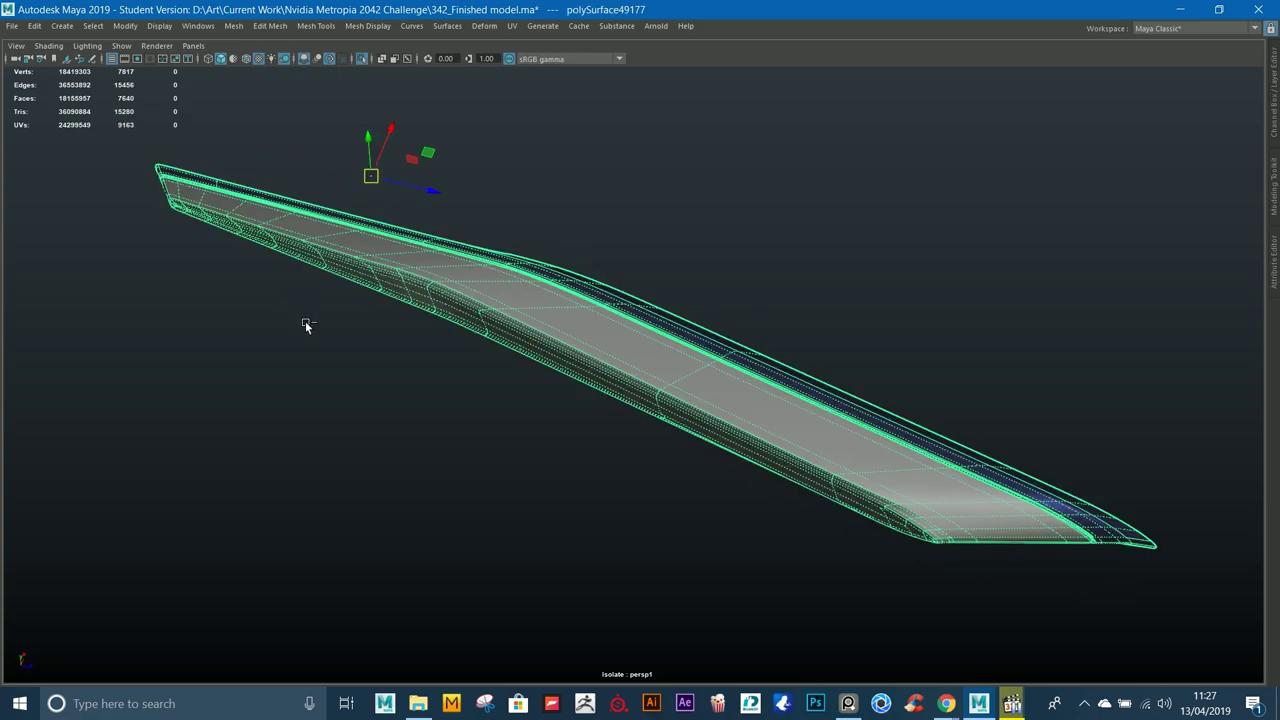
{"action": "left_click", "coordinate": [362, 60]}
{"action": "scroll", "coordinate": [411, 282], "scroll_direction": "down", "scroll_amount": 4}
{"action": "left_click_drag", "start_coordinate": [411, 282], "coordinate": [532, 474], "text": "alt"}
{"action": "left_click", "coordinate": [321, 237]}
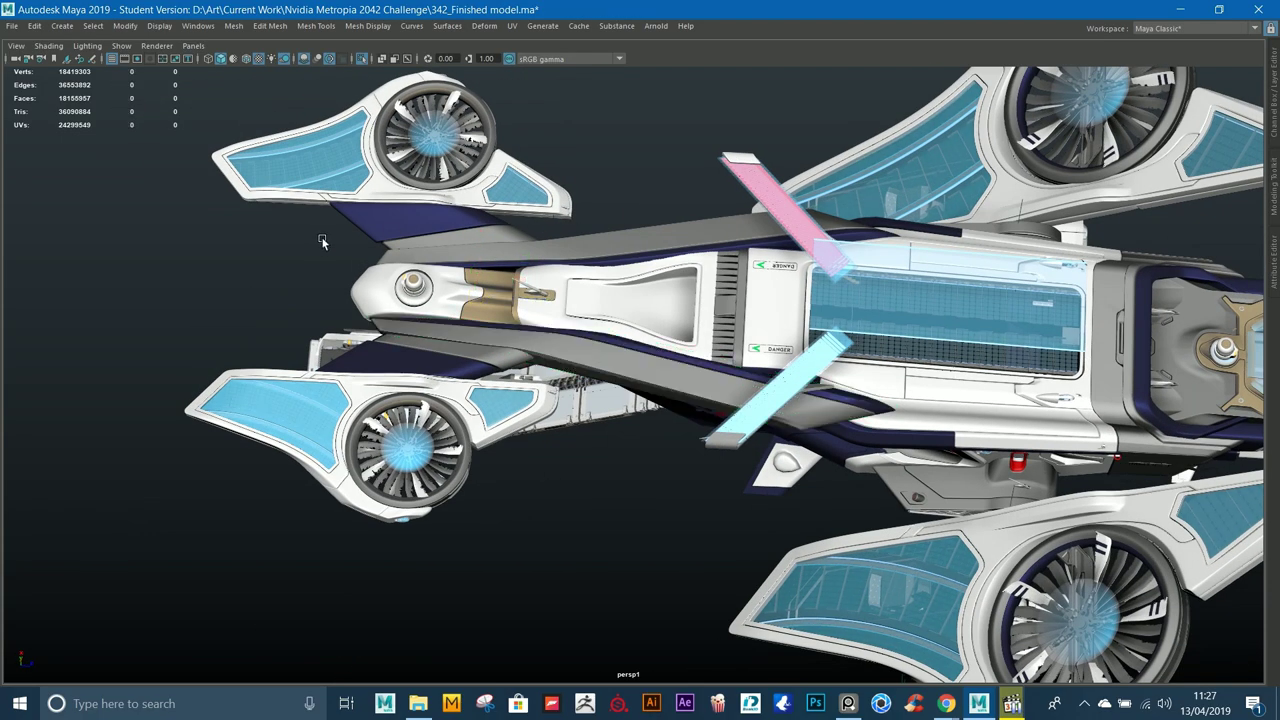
Step: Examine the overall shape of the whole craft from above, the front and the side
{"action": "middle_click_drag", "start_coordinate": [907, 209], "coordinate": [716, 263], "text": "alt"}
{"action": "left_click_drag", "start_coordinate": [716, 263], "coordinate": [672, 300], "text": "alt"}
{"action": "scroll", "coordinate": [672, 300], "scroll_direction": "up", "scroll_amount": 2}
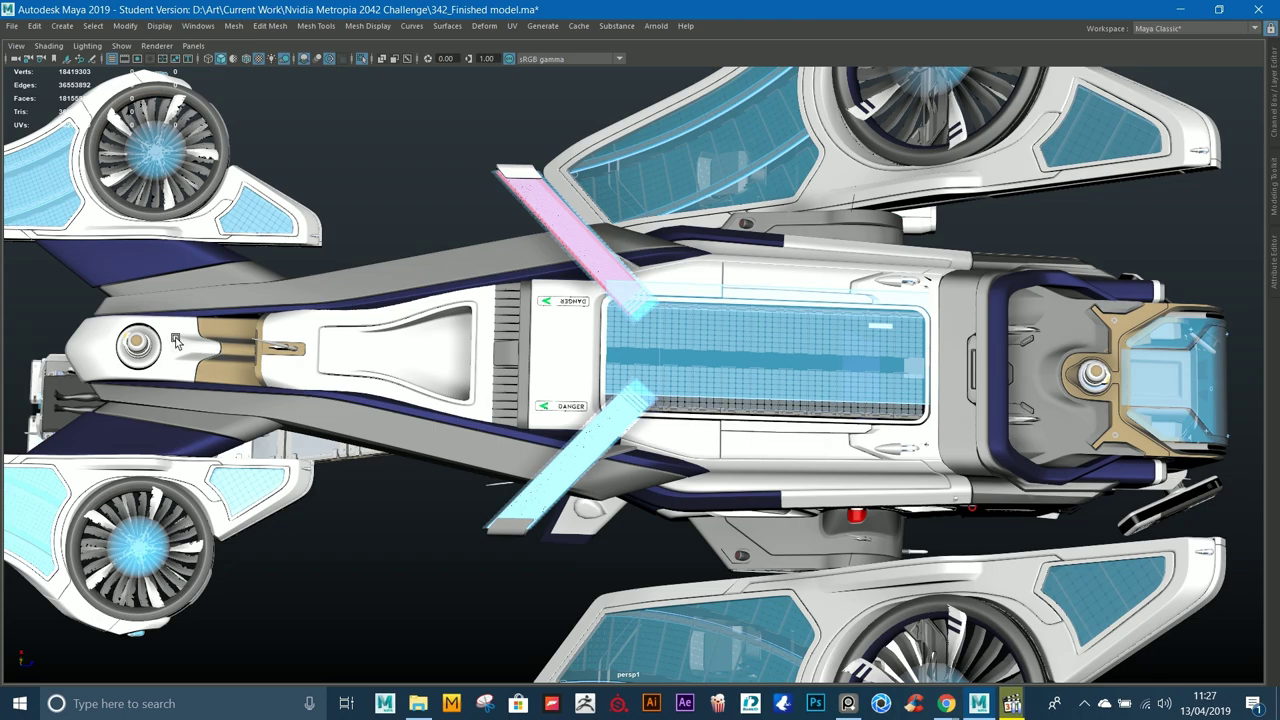
{"action": "right_click_drag", "start_coordinate": [780, 294], "coordinate": [528, 242], "text": "alt"}
{"action": "left_click_drag", "start_coordinate": [528, 242], "coordinate": [530, 185], "text": "alt"}
{"action": "right_click_drag", "start_coordinate": [530, 185], "coordinate": [735, 370], "text": "alt"}
{"action": "middle_click_drag", "start_coordinate": [735, 370], "coordinate": [640, 283], "text": "alt"}
{"action": "right_click_drag", "start_coordinate": [640, 283], "coordinate": [790, 322], "text": "alt"}
{"action": "left_click_drag", "start_coordinate": [790, 322], "coordinate": [822, 330], "text": "alt"}
{"action": "right_click_drag", "start_coordinate": [822, 330], "coordinate": [733, 298], "text": "alt"}
{"action": "left_click_drag", "start_coordinate": [733, 298], "coordinate": [616, 261], "text": "alt"}
{"action": "scroll", "coordinate": [686, 294], "scroll_direction": "up", "scroll_amount": 2}
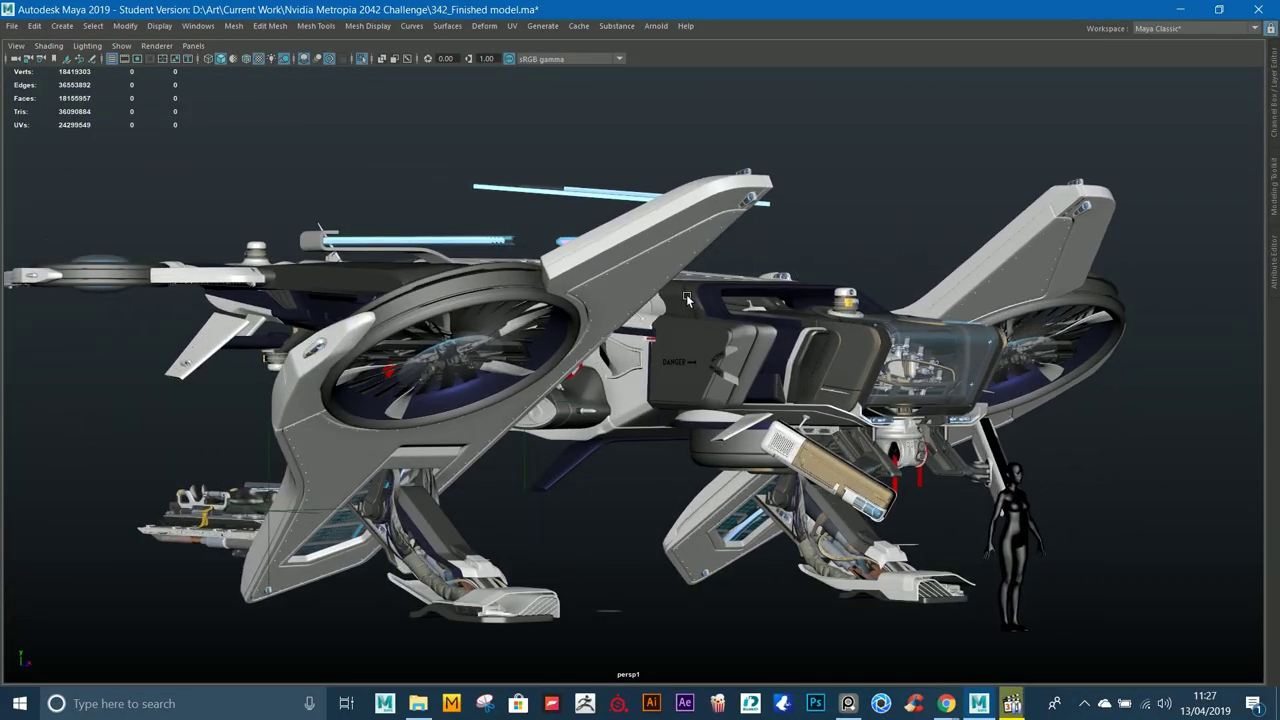
Step: Scrub the animation back to the first frame and view the craft in the full-screen viewport
{"action": "left_click", "coordinate": [162, 27]}
{"action": "left_click", "coordinate": [388, 262]}
{"action": "key", "text": "ctrl+space"}
{"action": "left_click_drag", "start_coordinate": [189, 606], "coordinate": [2, 611]}
{"action": "key", "text": "ctrl+space"}
{"action": "left_click_drag", "start_coordinate": [614, 332], "coordinate": [692, 330], "text": "alt"}
Step: Scrub the animation to frame 455 to examine the craft's pose, and return to frame 0 in the full-screen viewport
{"action": "key", "text": "ctrl+space"}
{"action": "left_click_drag", "start_coordinate": [401, 607], "coordinate": [984, 601]}
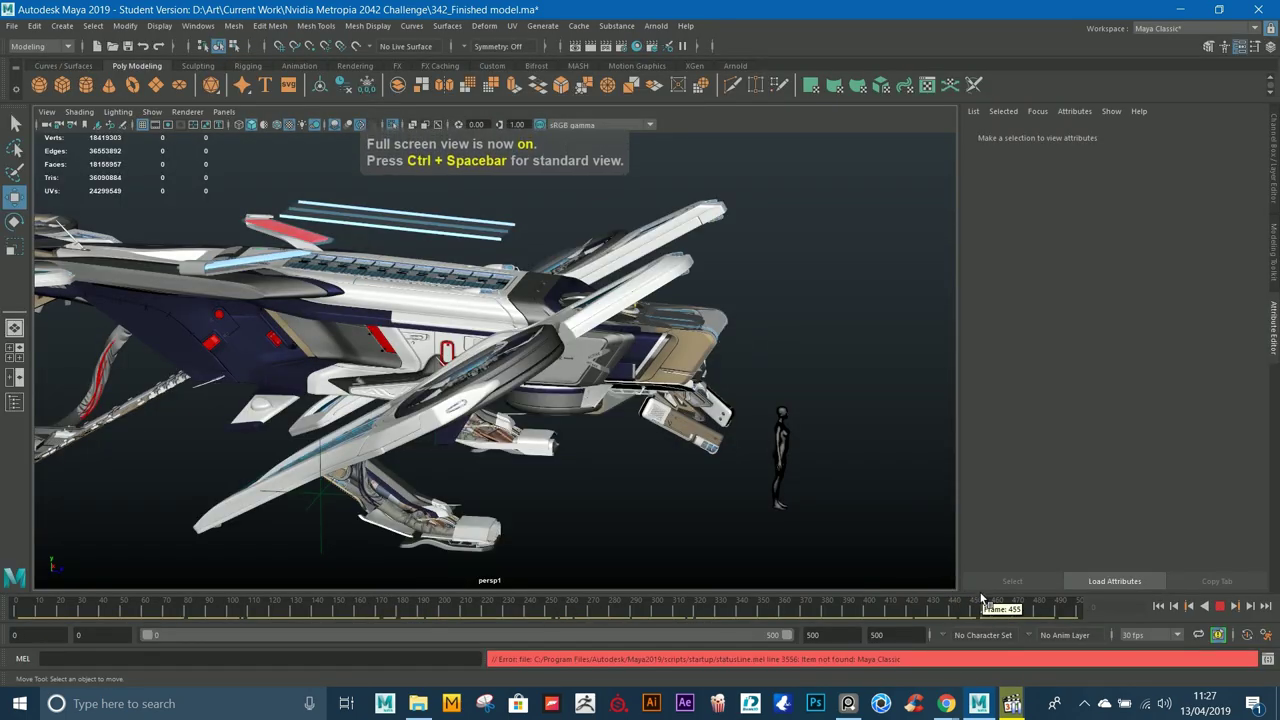
{"action": "middle_click_drag", "start_coordinate": [510, 312], "coordinate": [752, 305], "text": "alt"}
{"action": "left_click_drag", "start_coordinate": [752, 305], "coordinate": [727, 293], "text": "alt"}
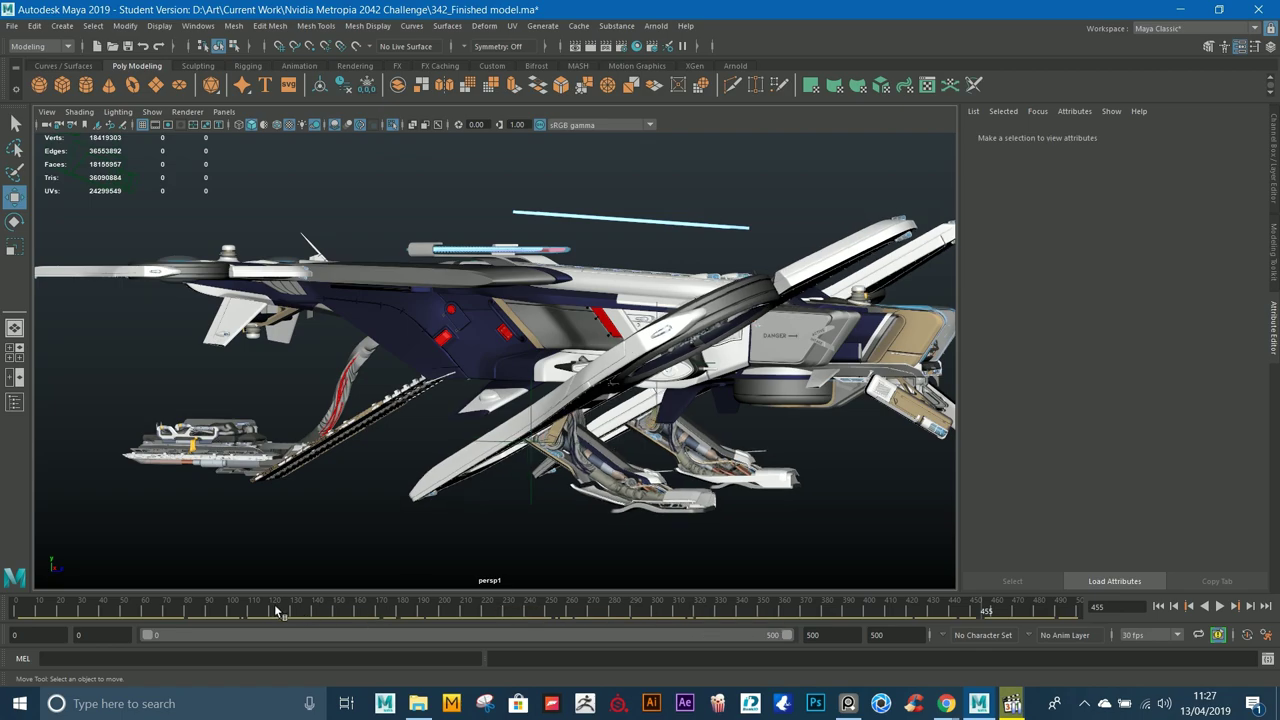
{"action": "left_click", "coordinate": [15, 608]}
{"action": "key", "text": "ctrl+space"}
Step: Hide the lowered rear ramp assembly and its hose beneath the tail
{"action": "left_click_drag", "start_coordinate": [537, 345], "coordinate": [543, 368], "text": "alt"}
{"action": "middle_click_drag", "start_coordinate": [543, 368], "coordinate": [822, 370], "text": "alt"}
{"action": "left_click_drag", "start_coordinate": [285, 441], "coordinate": [650, 553]}
{"action": "key", "text": "ctrl+h"}
Step: Clear the small leftover pieces below the tail from the viewport
{"action": "left_click_drag", "start_coordinate": [504, 418], "coordinate": [576, 487]}
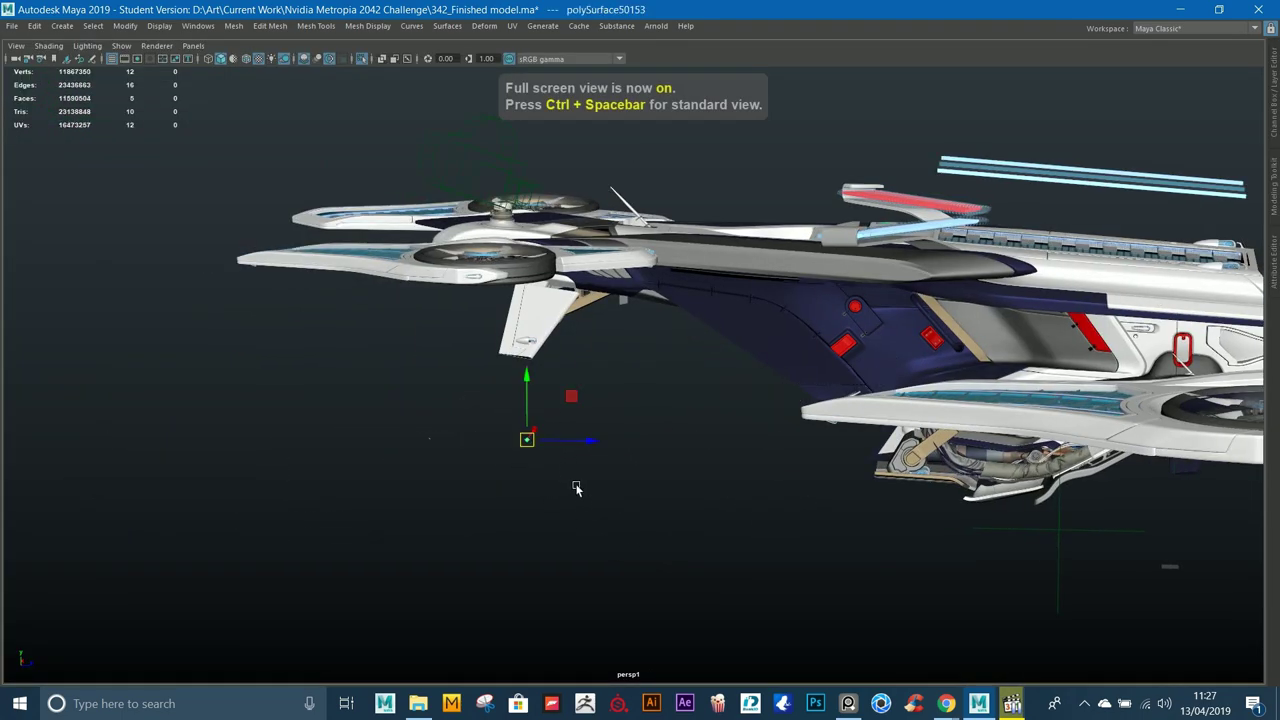
{"action": "key", "text": "ctrl+h"}
{"action": "left_click_drag", "start_coordinate": [352, 422], "coordinate": [495, 474]}
{"action": "scroll", "coordinate": [900, 462], "scroll_direction": "down", "scroll_amount": 4}
{"action": "middle_click_drag", "start_coordinate": [1210, 455], "coordinate": [994, 443], "text": "alt"}
{"action": "scroll", "coordinate": [994, 443], "scroll_direction": "up", "scroll_amount": 2}
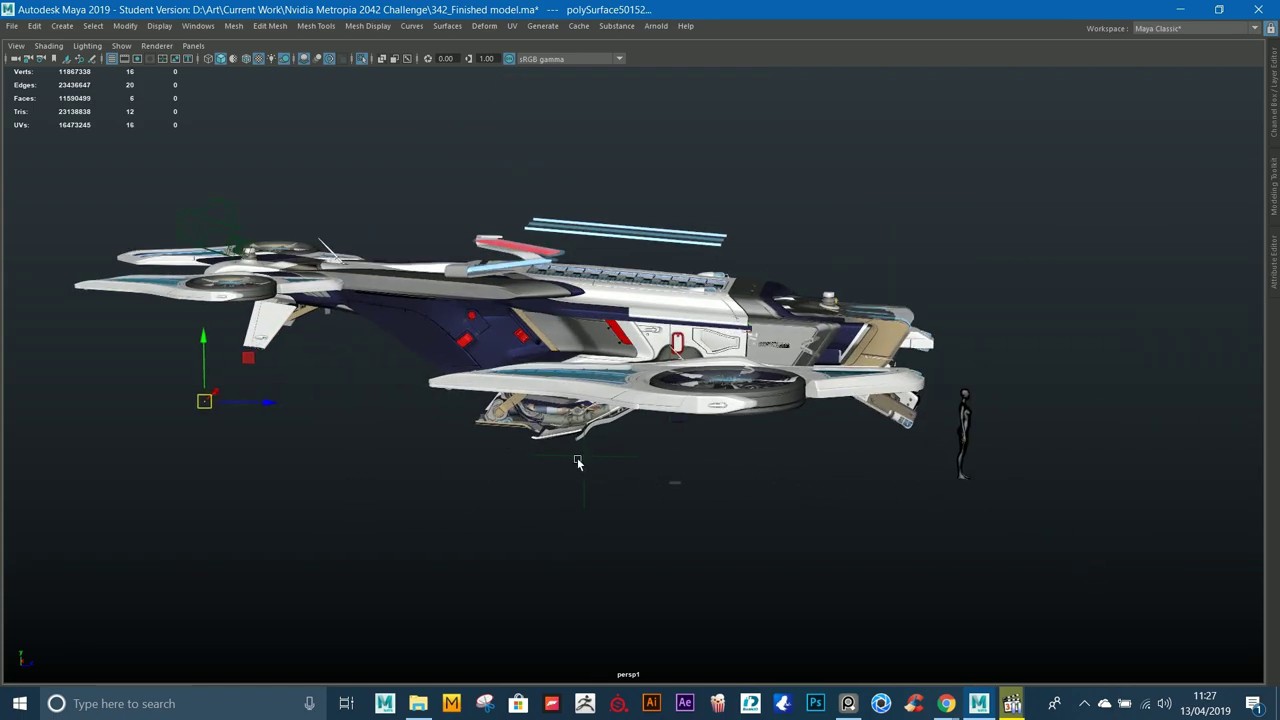
{"action": "key", "text": "Delete"}
{"action": "left_click_drag", "start_coordinate": [788, 490], "coordinate": [797, 449], "text": "alt"}
{"action": "middle_click_drag", "start_coordinate": [797, 449], "coordinate": [886, 472], "text": "alt"}
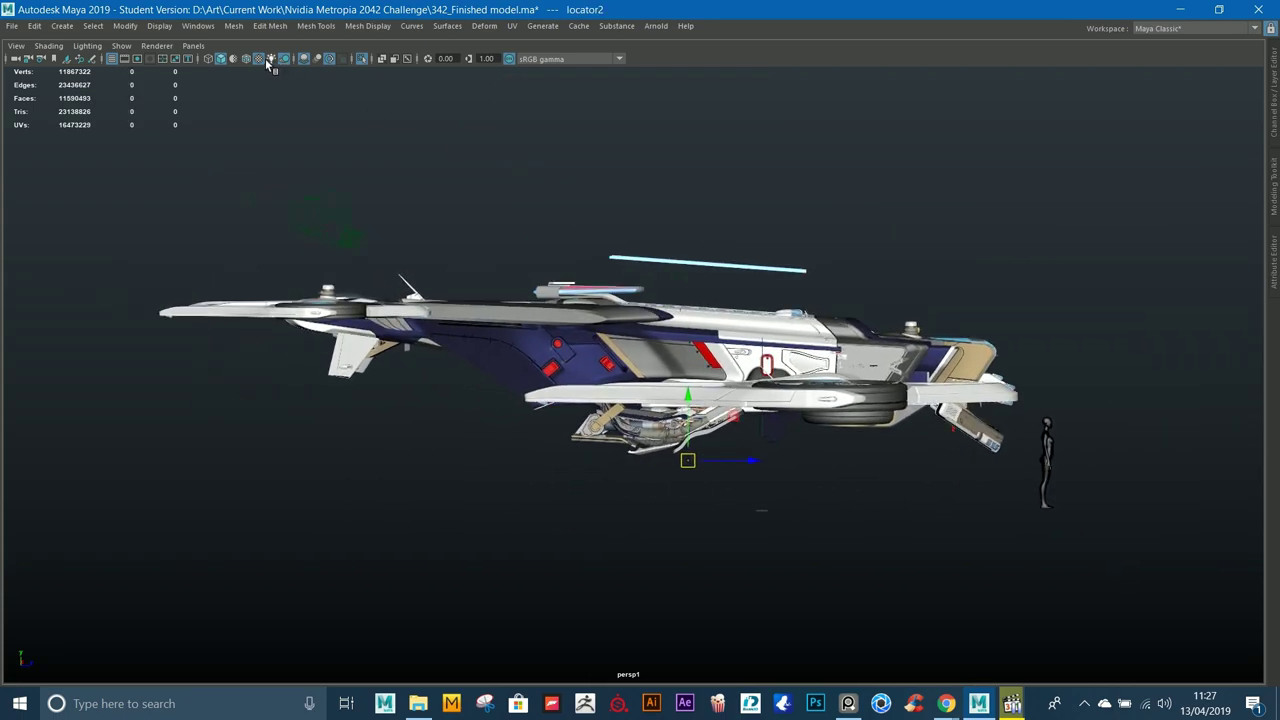
Step: Bring the hidden objects back into view, and hide the rear ramp assembly with its hose and platform
{"action": "left_click", "coordinate": [159, 25]}
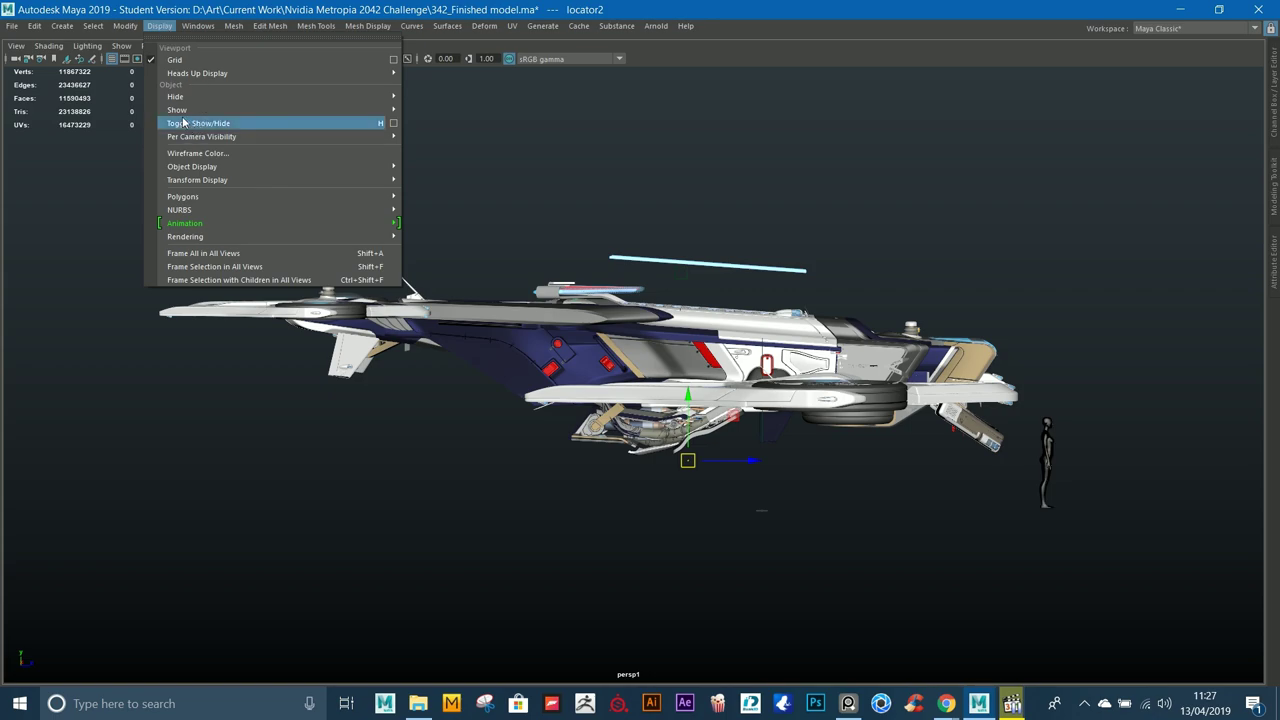
{"action": "mouse_move", "coordinate": [250, 109]}
{"action": "left_click", "coordinate": [422, 174]}
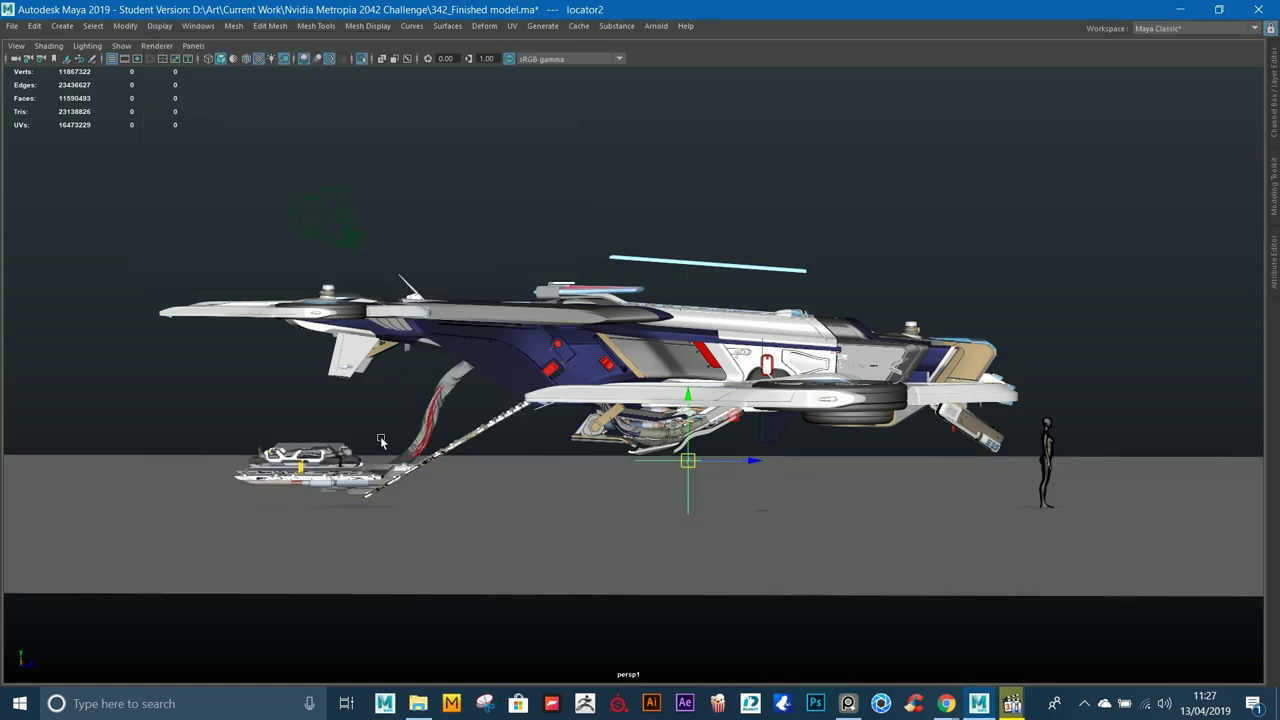
{"action": "left_click_drag", "start_coordinate": [190, 410], "coordinate": [518, 530]}
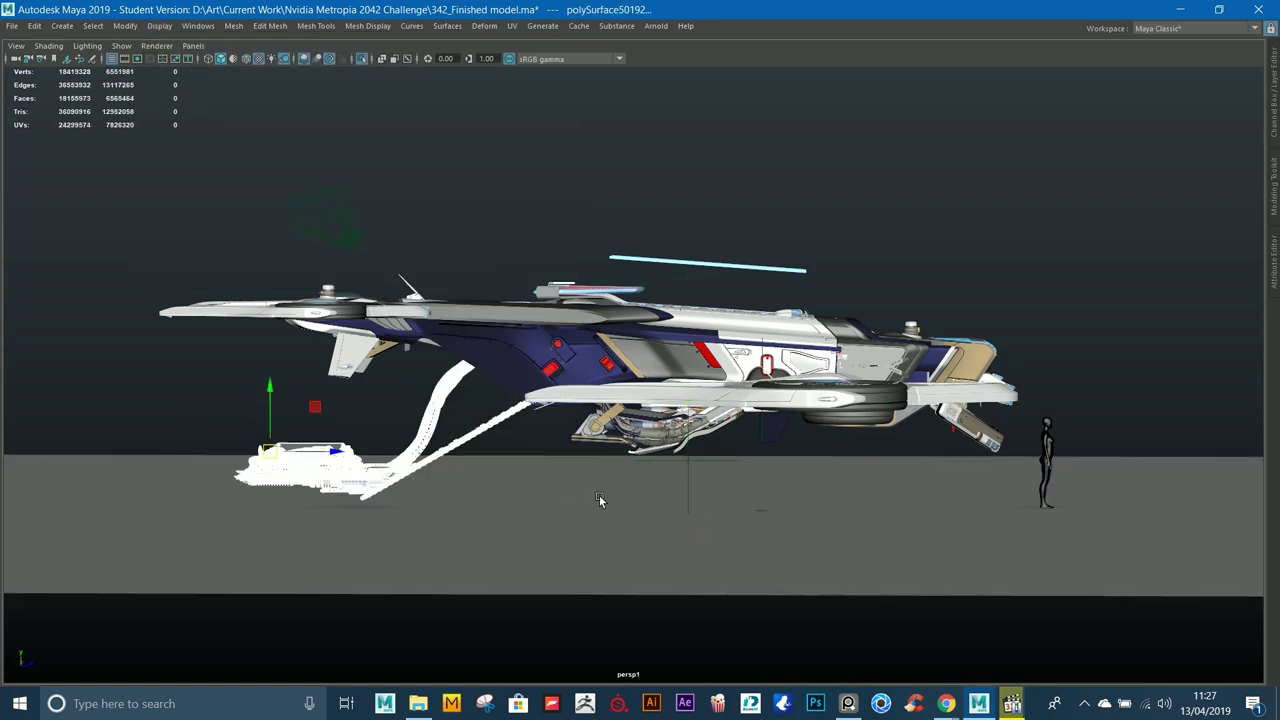
{"action": "key", "text": "ctrl+h"}
Step: Hide the floating blue panels above the roof, and turn on scene lighting with shadows in the viewport
{"action": "left_click_drag", "start_coordinate": [831, 266], "coordinate": [828, 260], "text": "alt"}
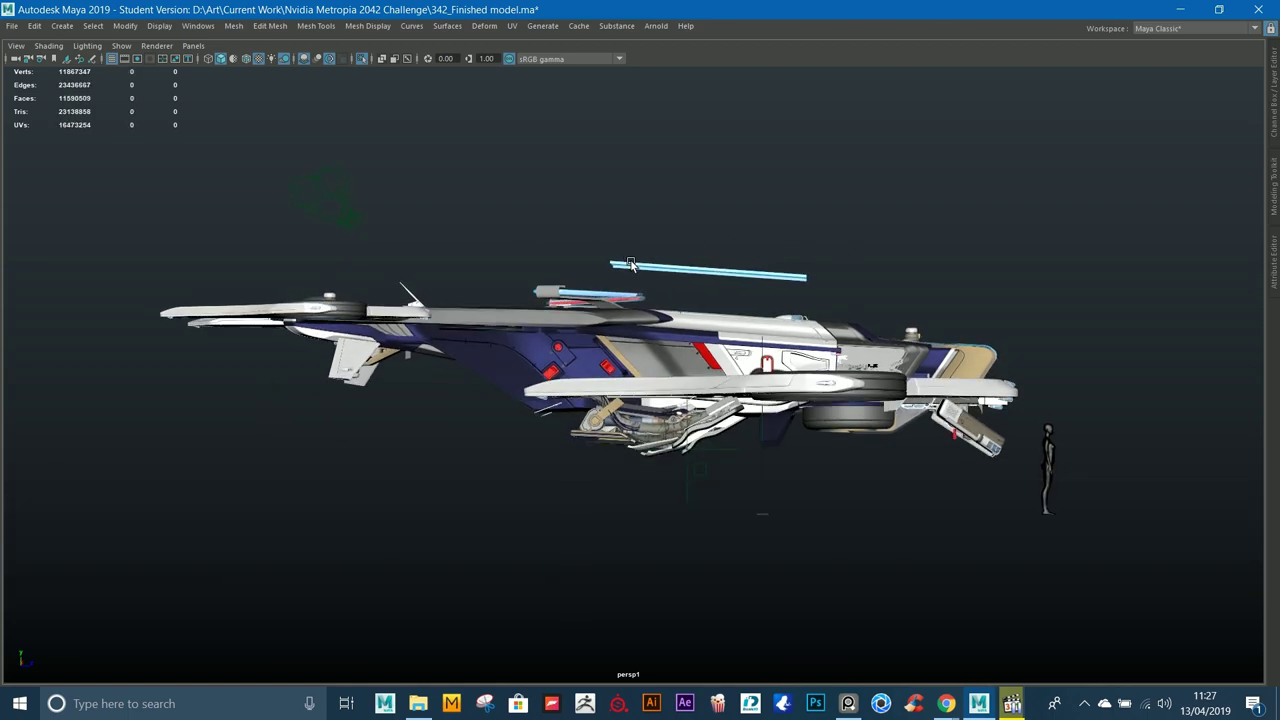
{"action": "left_click_drag", "start_coordinate": [597, 237], "coordinate": [771, 272]}
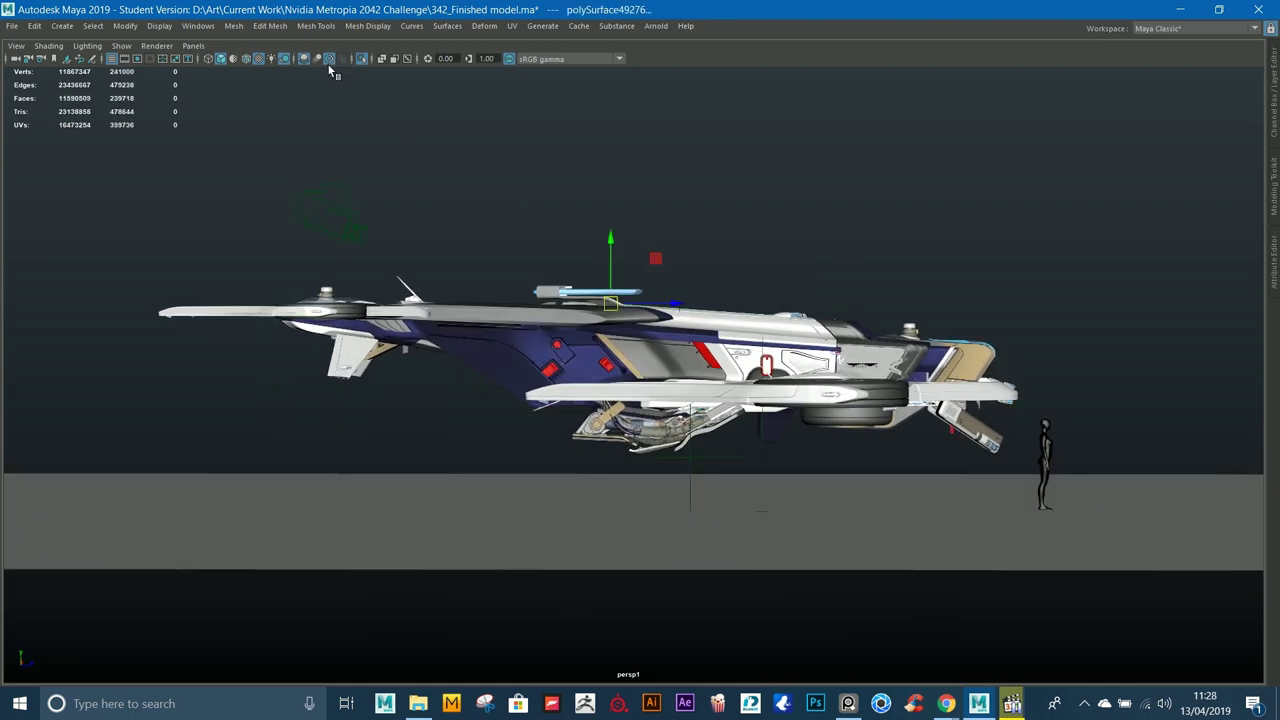
{"action": "left_click", "coordinate": [278, 62]}
{"action": "left_click", "coordinate": [611, 149]}
{"action": "scroll", "coordinate": [647, 271], "scroll_direction": "up", "scroll_amount": 5}
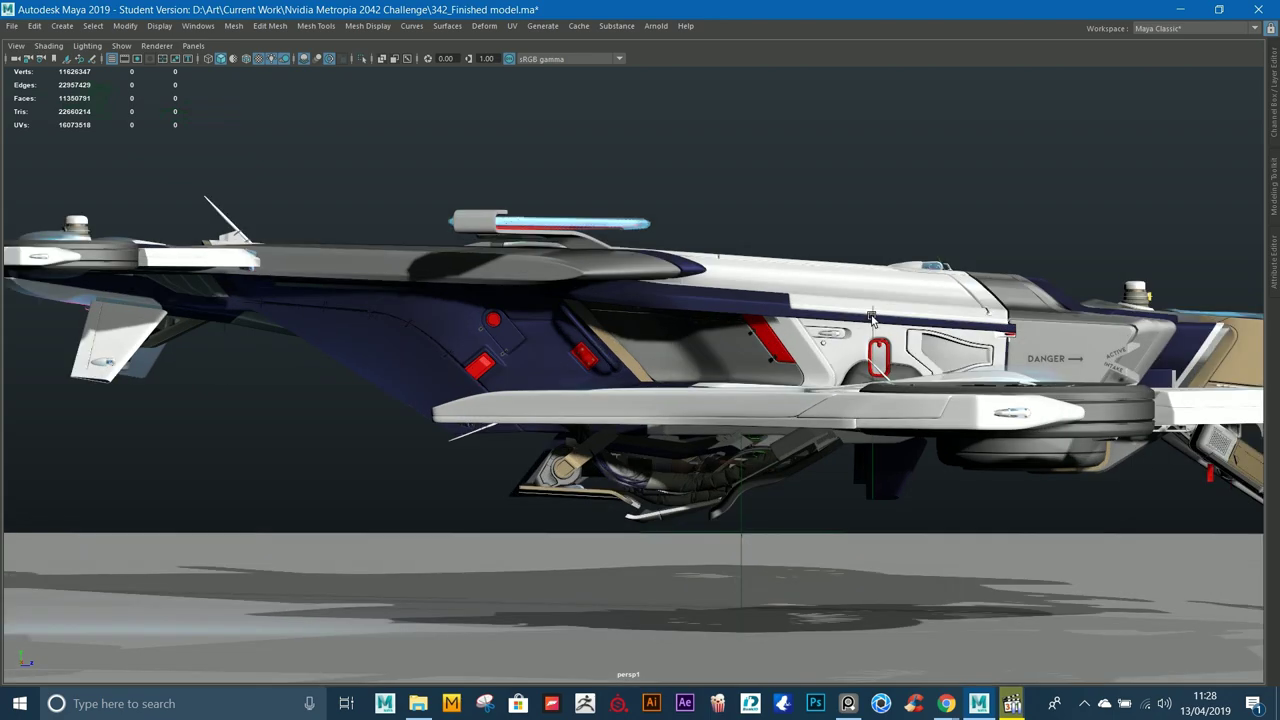
Step: Hide the human scale figure standing beyond the craft
{"action": "scroll", "coordinate": [647, 271], "scroll_direction": "down", "scroll_amount": 5}
{"action": "left_click_drag", "start_coordinate": [672, 266], "coordinate": [617, 459], "text": "alt"}
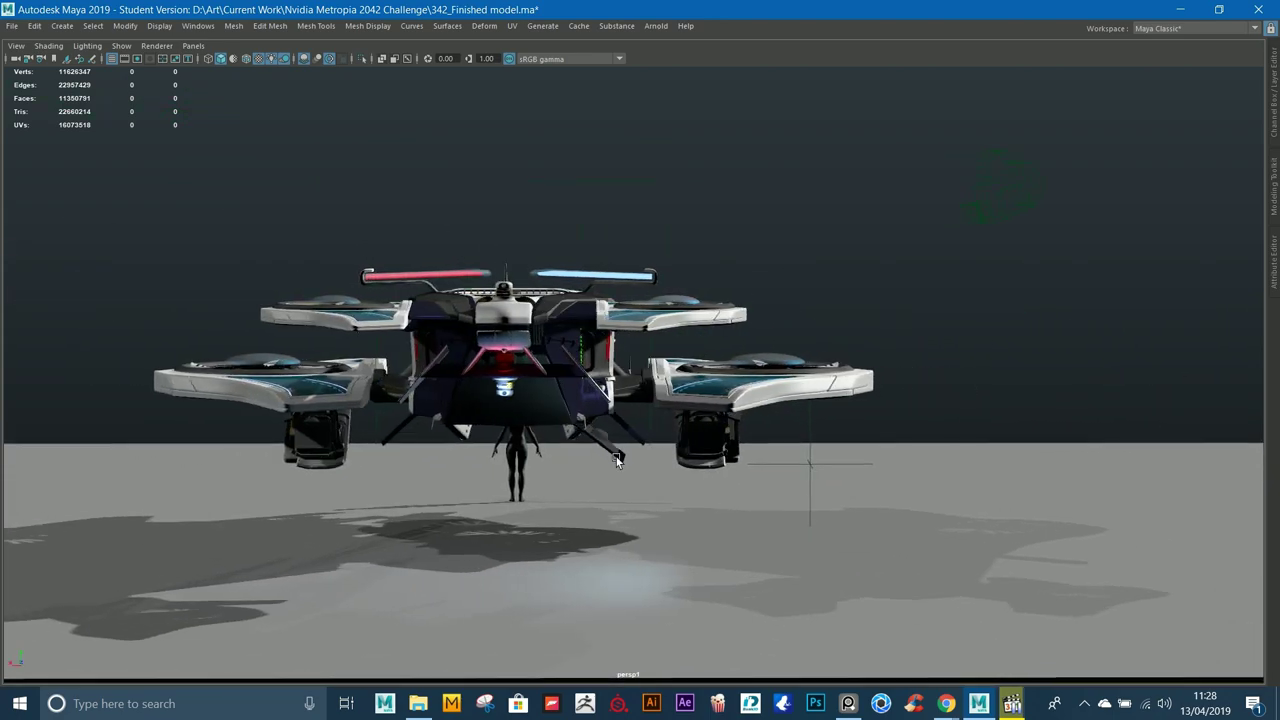
{"action": "left_click", "coordinate": [507, 469]}
{"action": "left_click", "coordinate": [516, 464]}
{"action": "key", "text": "ctrl+h"}
{"action": "middle_click_drag", "start_coordinate": [818, 281], "coordinate": [844, 285], "text": "alt"}
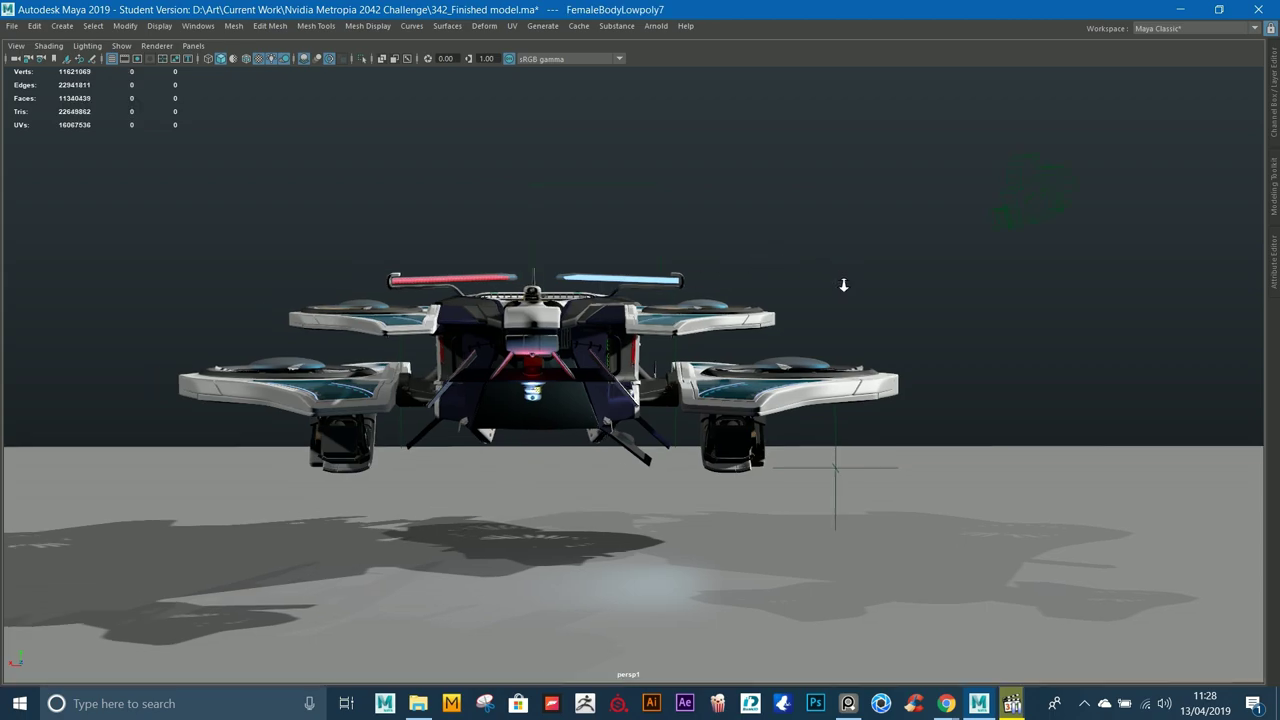
Step: Bring all hidden objects back into view
{"action": "left_click_drag", "start_coordinate": [843, 285], "coordinate": [330, 85], "text": "alt"}
{"action": "left_click", "coordinate": [160, 25]}
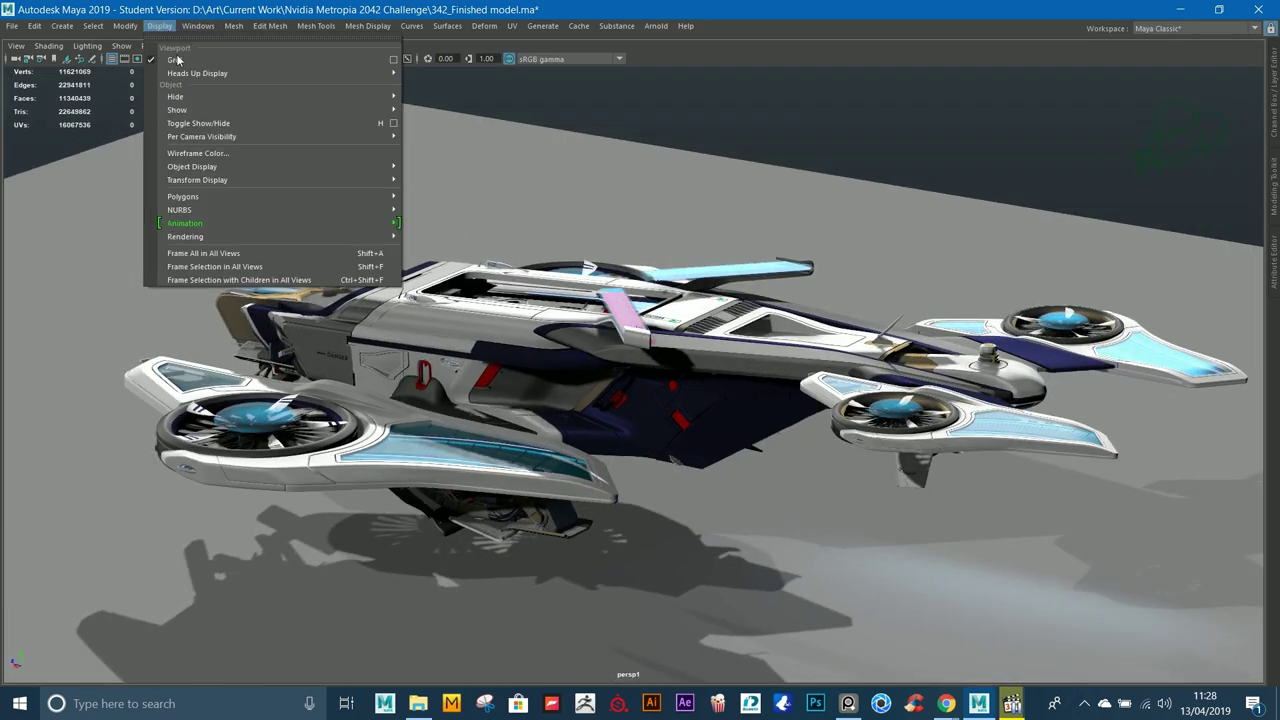
{"action": "mouse_move", "coordinate": [338, 108]}
{"action": "left_click", "coordinate": [460, 174]}
Step: Select both halves of the roof louvre assembly with their floating covers and frame them for a close look
{"action": "mouse_move", "coordinate": [582, 246]}
{"action": "left_mouse_down", "text": "alt"}
{"action": "mouse_move", "coordinate": [522, 275]}
{"action": "mouse_move", "coordinate": [596, 224]}
{"action": "mouse_move", "coordinate": [576, 251]}
{"action": "left_mouse_up", "text": "alt"}
{"action": "left_click", "coordinate": [596, 224]}
{"action": "left_click", "coordinate": [570, 232], "text": "shift"}
{"action": "left_click_drag", "start_coordinate": [678, 266], "coordinate": [740, 305], "text": "alt"}
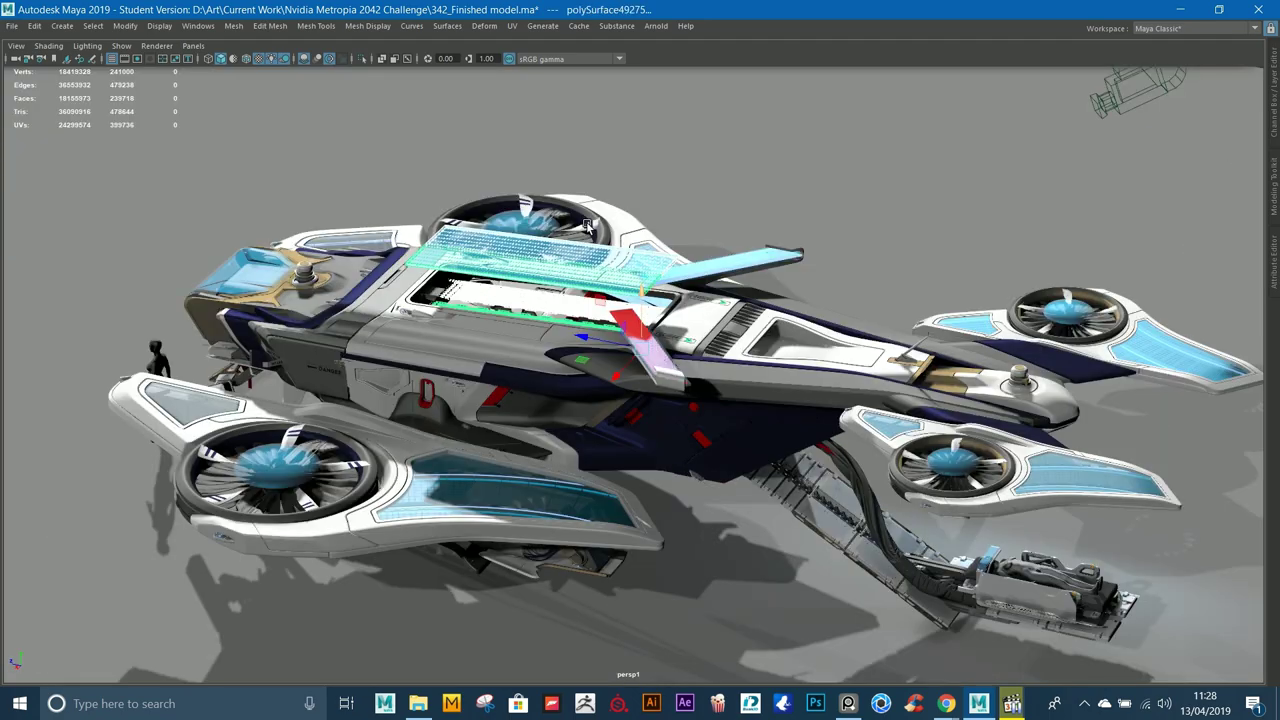
{"action": "key", "text": "f"}
{"action": "left_click_drag", "start_coordinate": [537, 211], "coordinate": [510, 215], "text": "alt"}
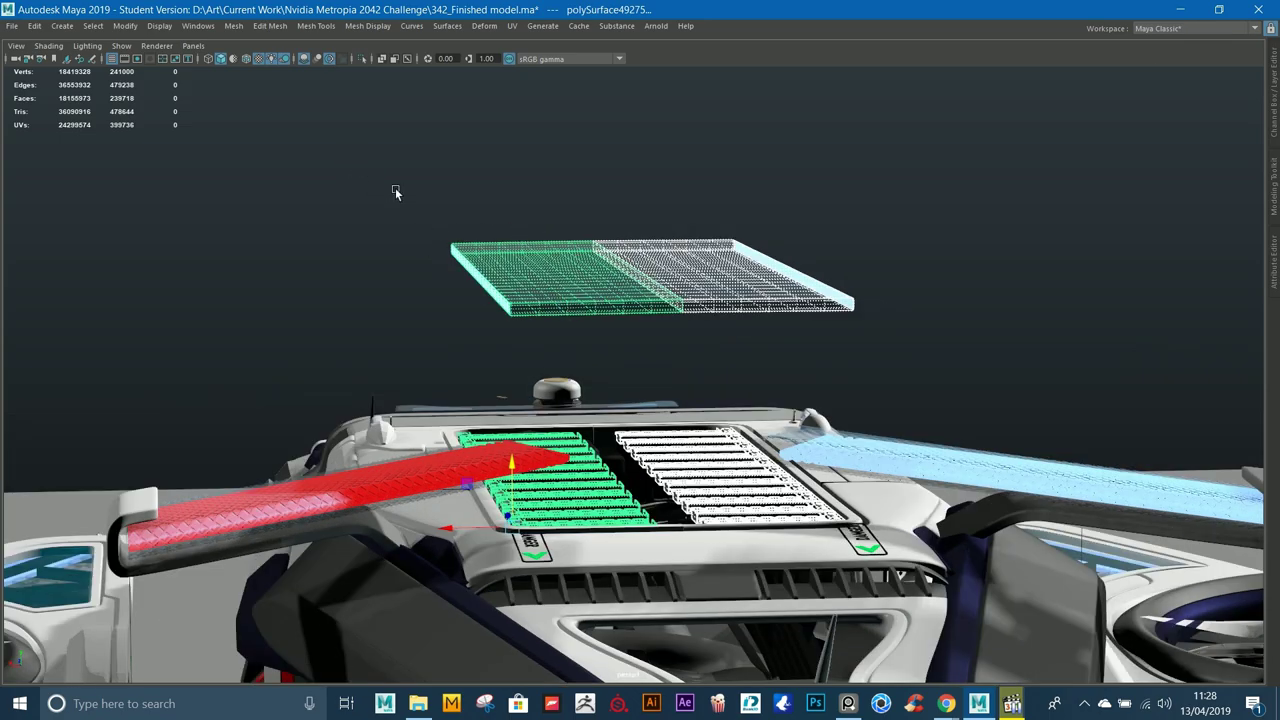
Step: Select the faces of the floating covers above the roof louvres, and undo the stray selection changes
{"action": "key", "text": "ctrl+F11"}
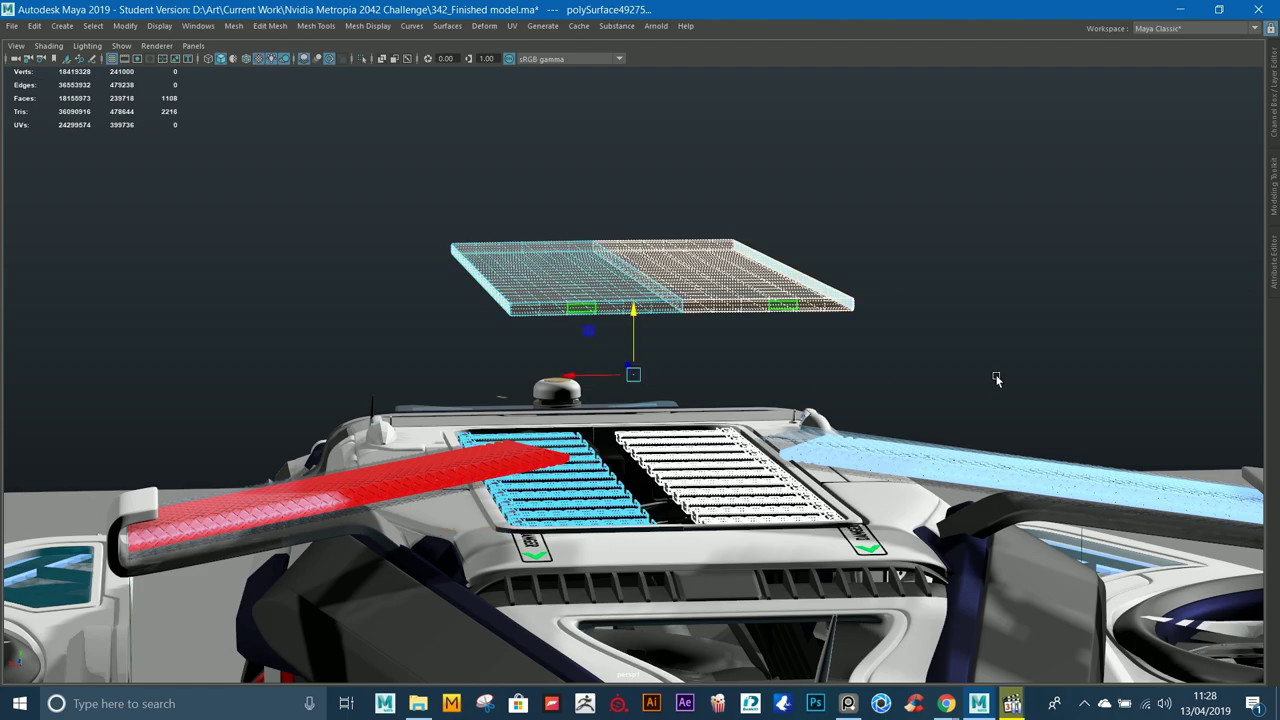
{"action": "left_click", "coordinate": [656, 446], "text": "shift"}
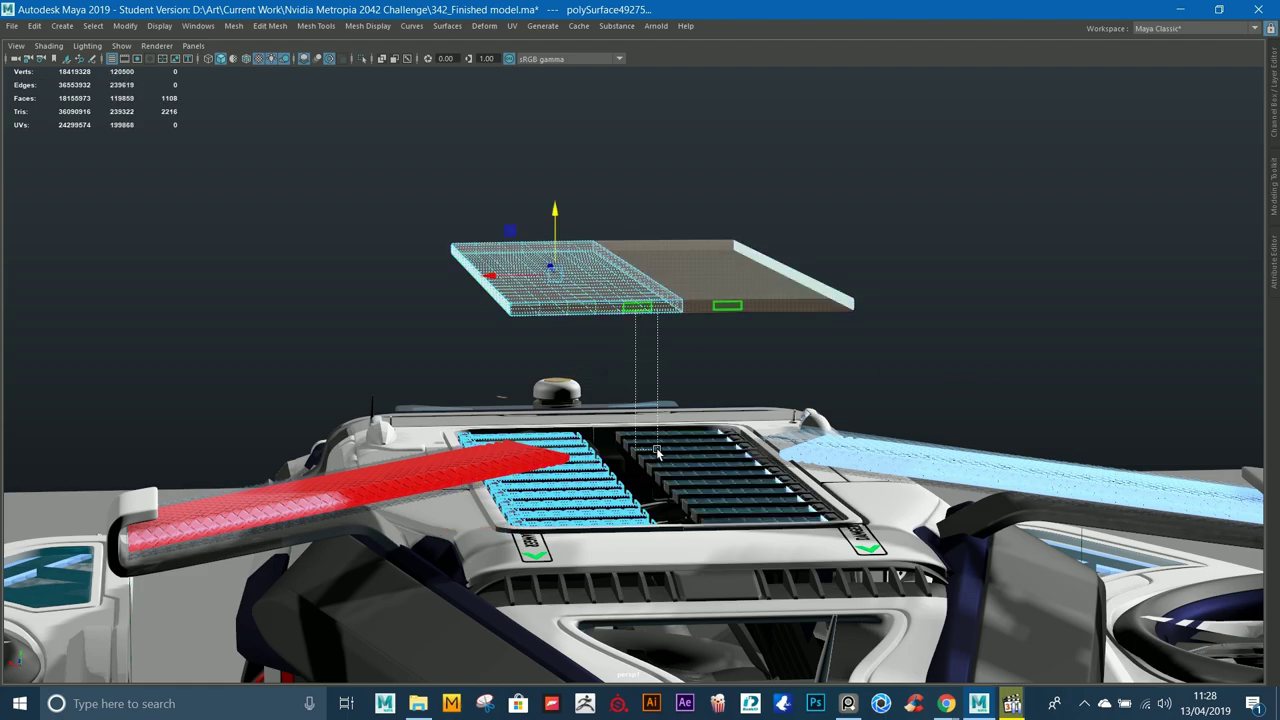
{"action": "left_click", "coordinate": [660, 321]}
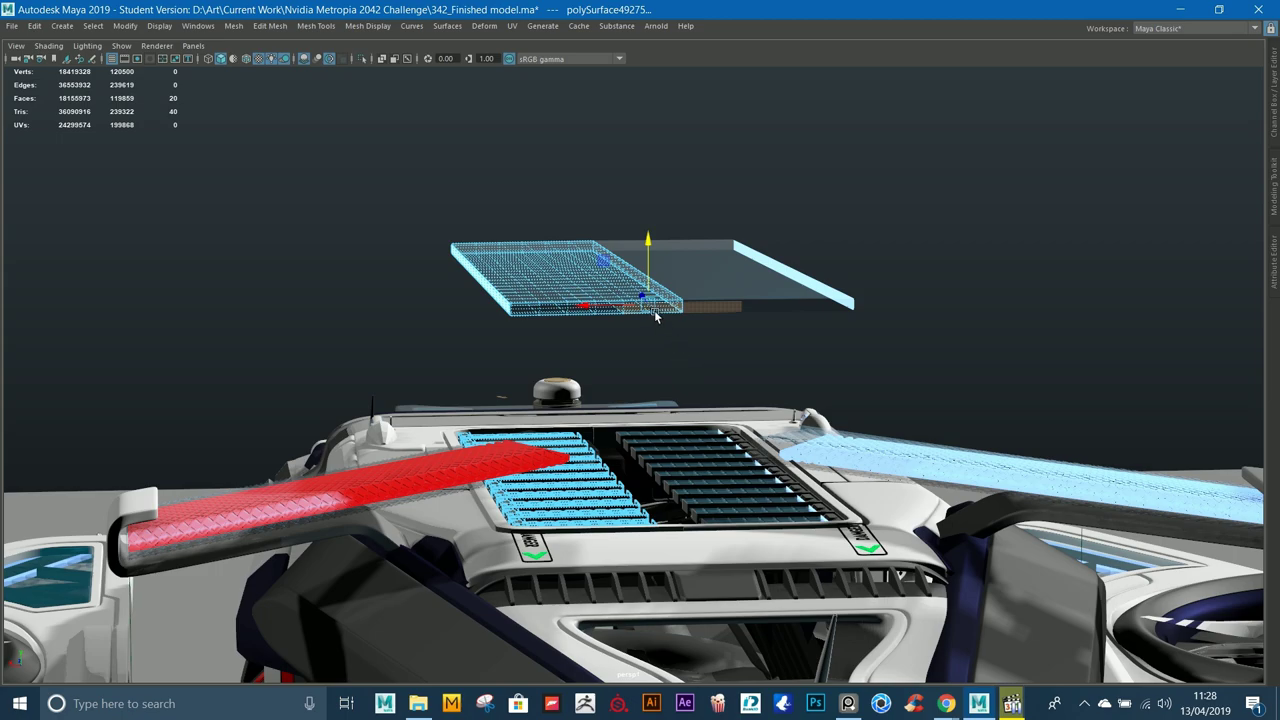
{"action": "key", "text": "ctrl+z"}
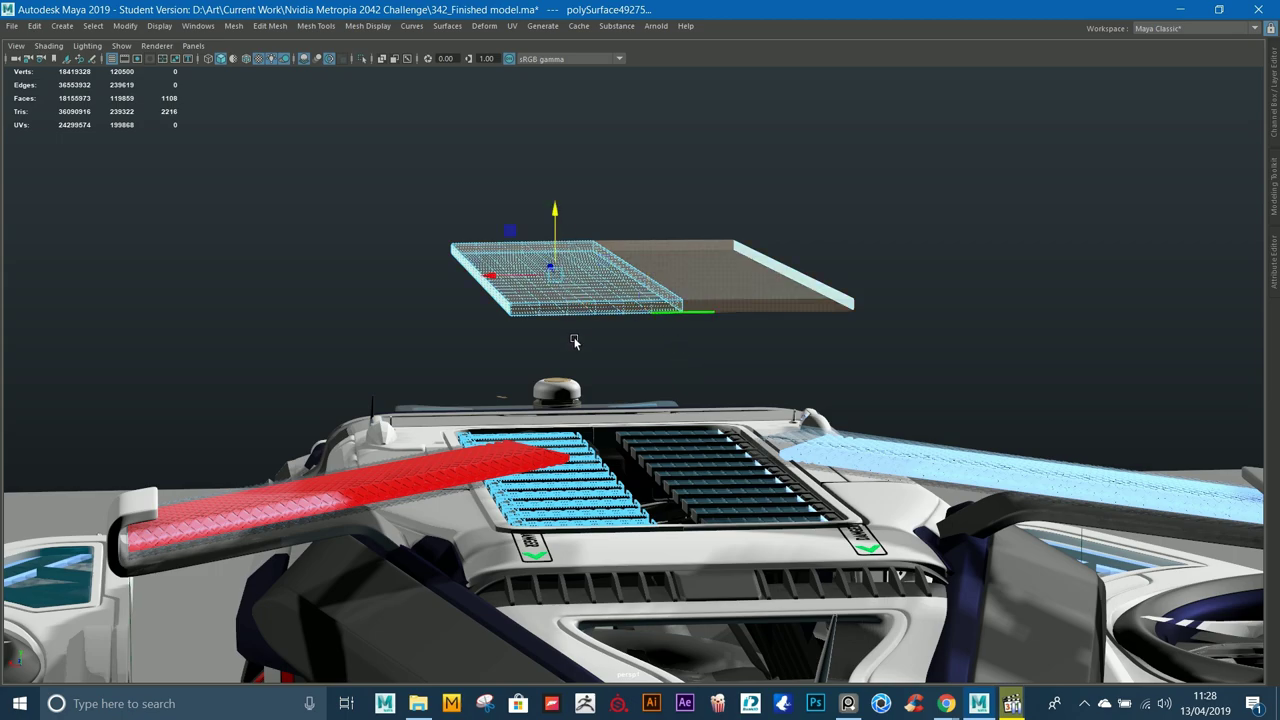
{"action": "key", "text": "ctrl+z"}
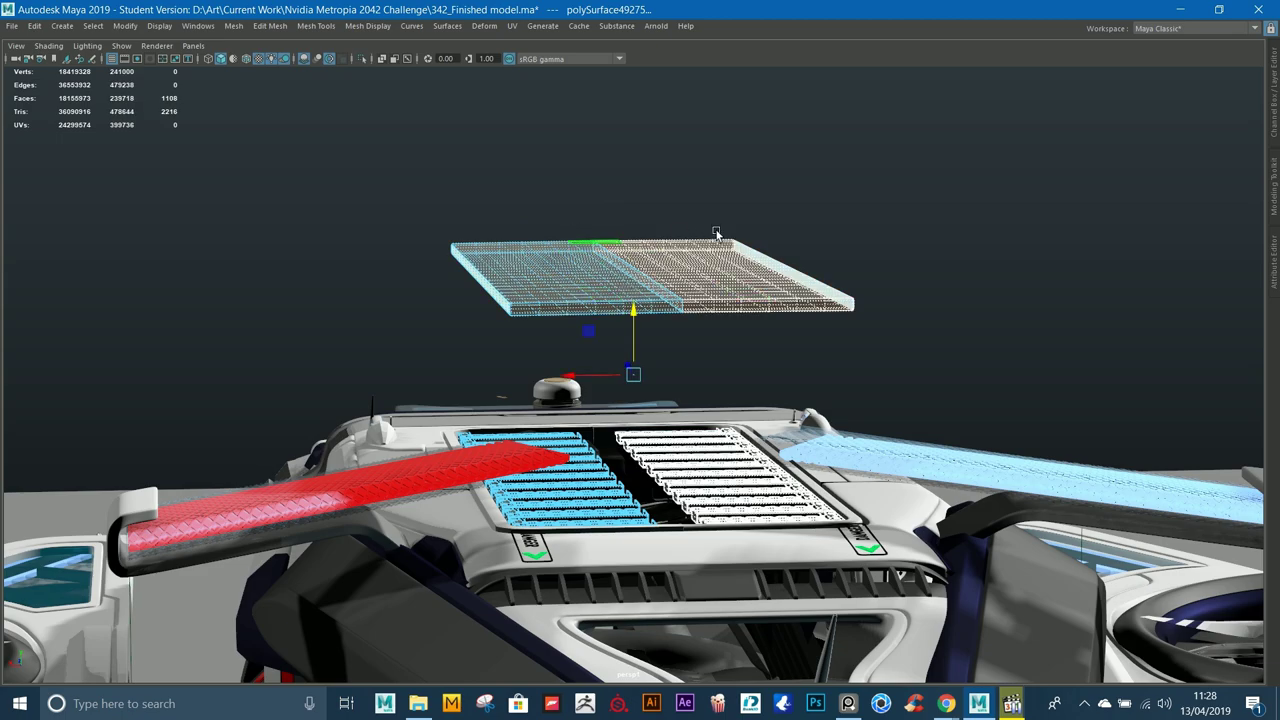
Step: Try to lower the selected floating cover faces toward the roof louvres, and undo the attempt
{"action": "left_click_drag", "start_coordinate": [657, 214], "coordinate": [895, 278], "text": "alt"}
{"action": "left_click_drag", "start_coordinate": [620, 308], "coordinate": [634, 309], "text": "alt"}
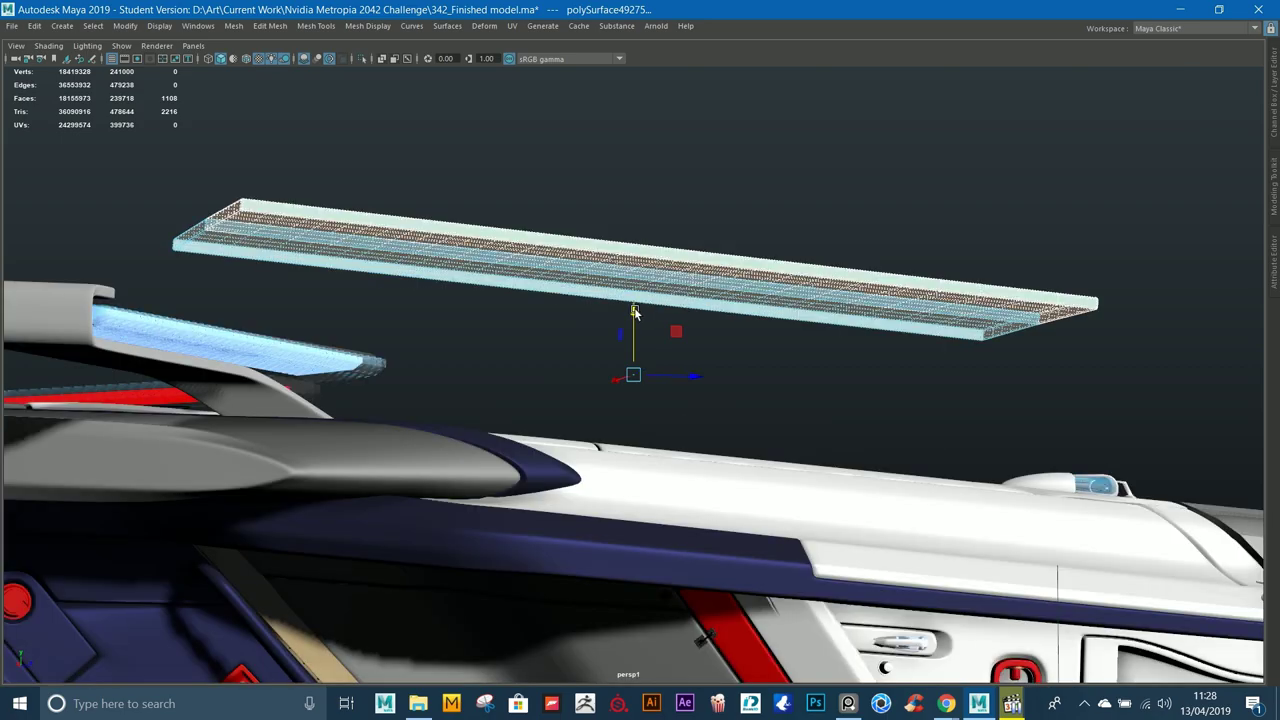
{"action": "left_click_drag", "start_coordinate": [771, 321], "coordinate": [641, 312], "text": "alt"}
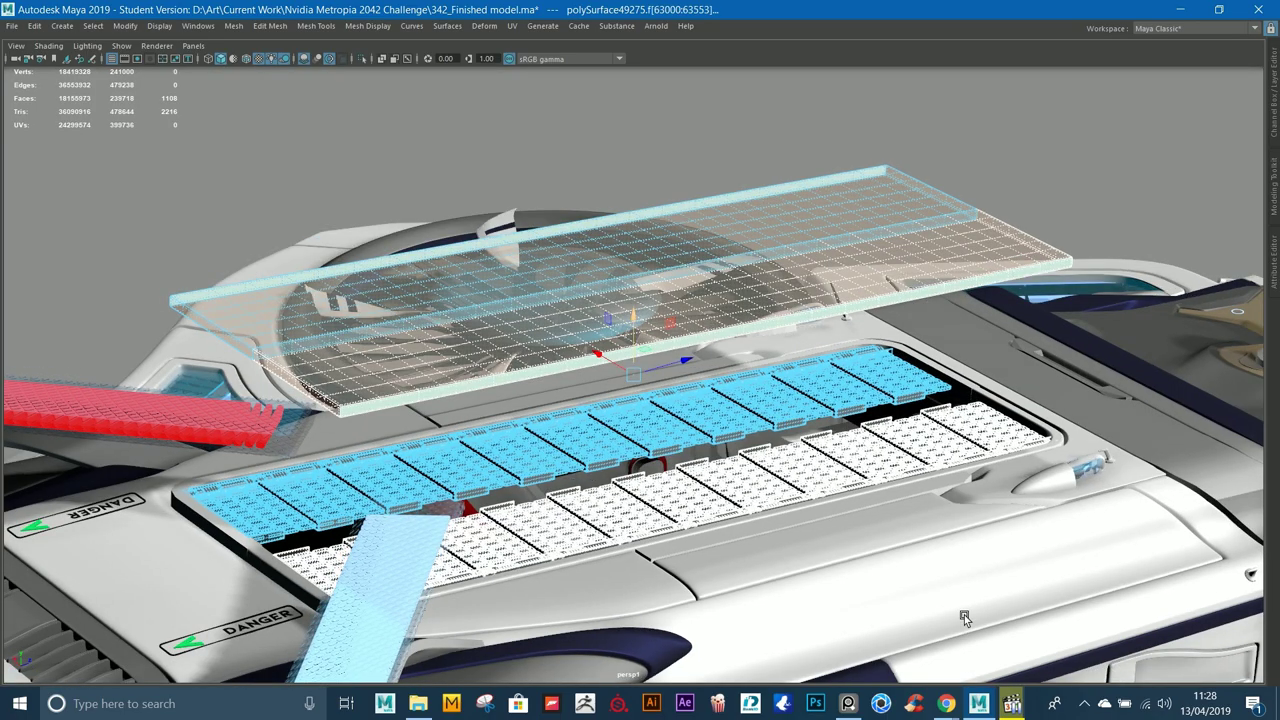
{"action": "left_click", "coordinate": [984, 707]}
{"action": "left_click", "coordinate": [983, 706]}
{"action": "left_click_drag", "start_coordinate": [645, 314], "coordinate": [650, 359], "text": "alt"}
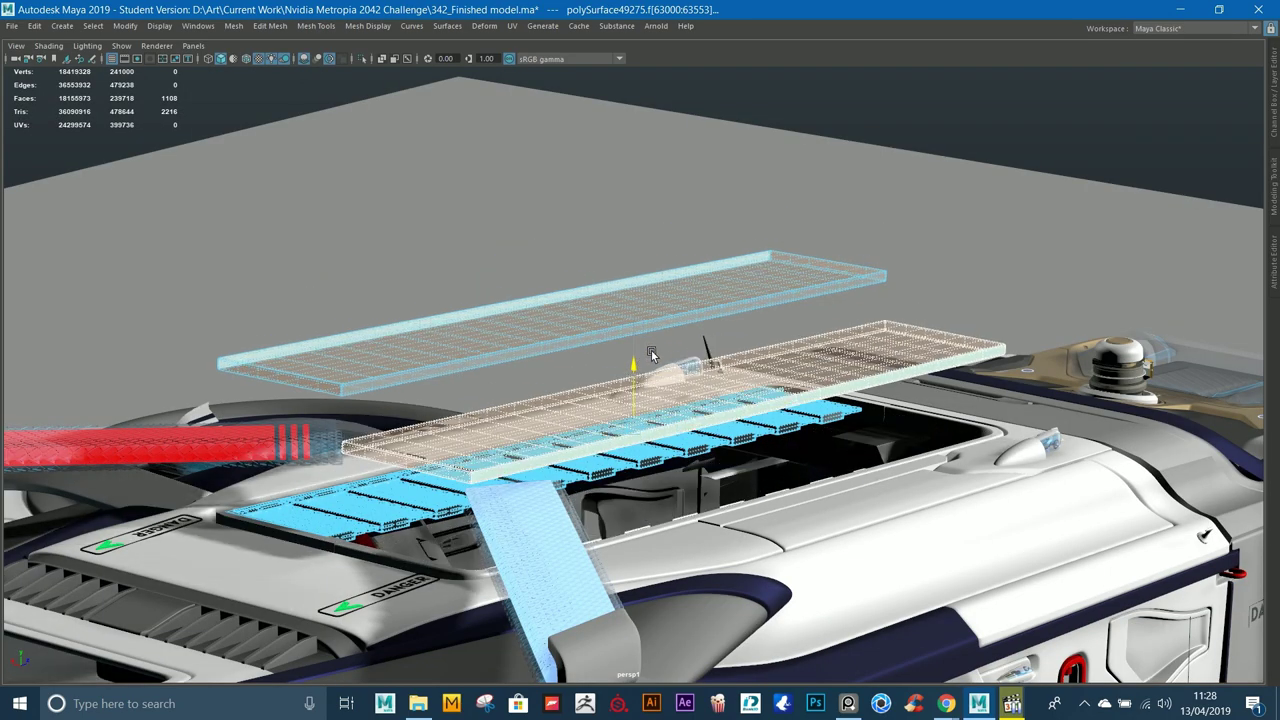
{"action": "key", "text": "ctrl+z"}
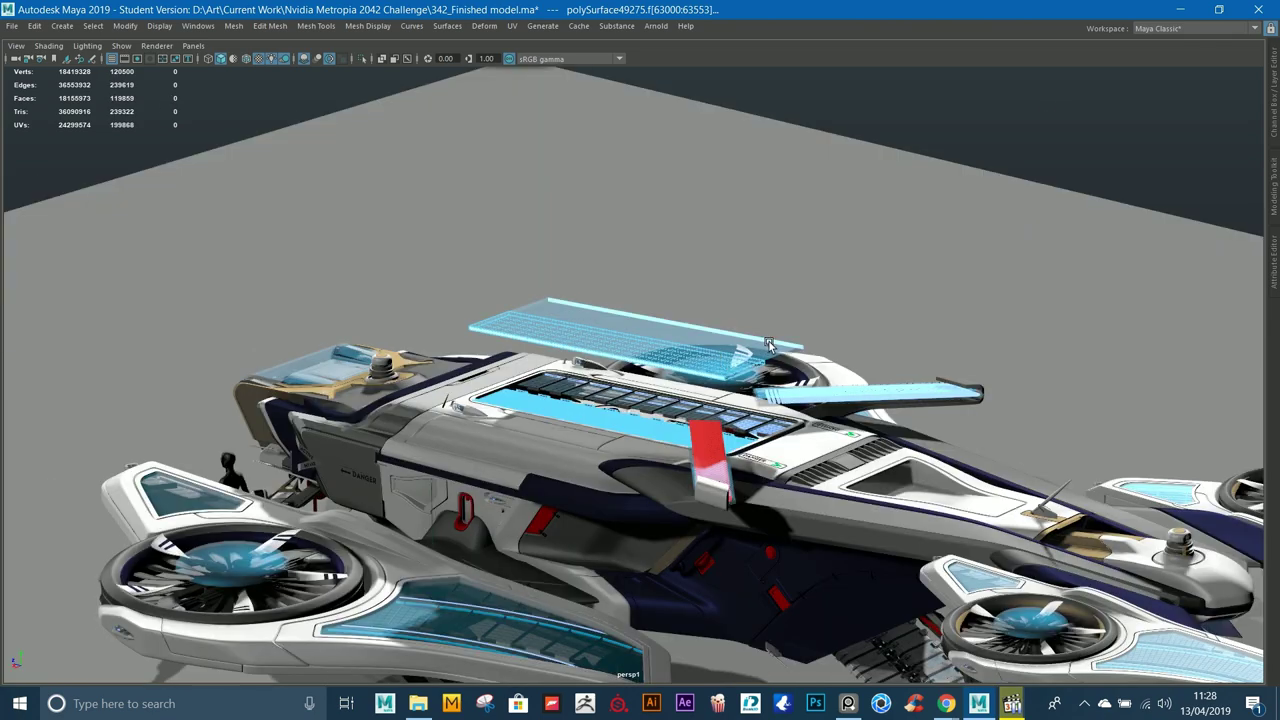
Step: Clear the selection and examine the whole craft from behind, from the side and toward its front
{"action": "scroll", "coordinate": [842, 341], "scroll_direction": "down", "scroll_amount": 5}
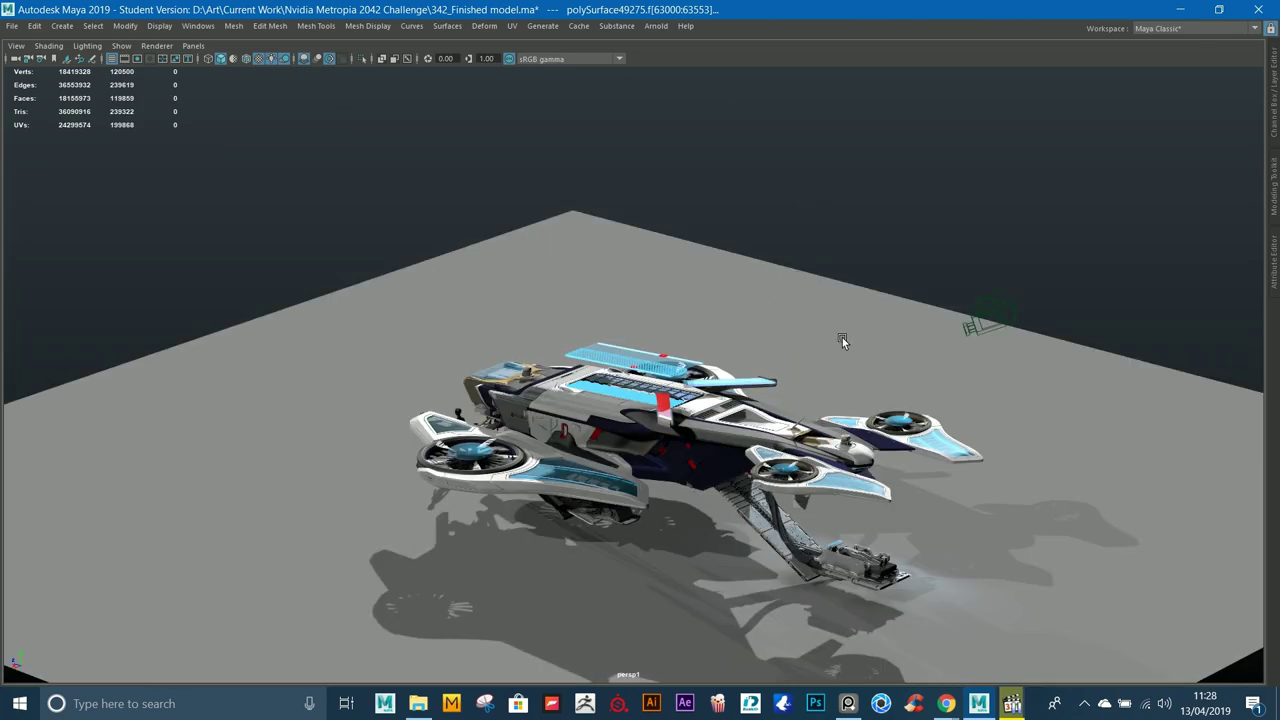
{"action": "left_click_drag", "start_coordinate": [800, 615], "coordinate": [933, 549], "text": "alt"}
{"action": "middle_click_drag", "start_coordinate": [870, 630], "coordinate": [891, 507], "text": "alt"}
{"action": "scroll", "coordinate": [888, 480], "scroll_direction": "up", "scroll_amount": 5}
{"action": "left_click", "coordinate": [885, 344]}
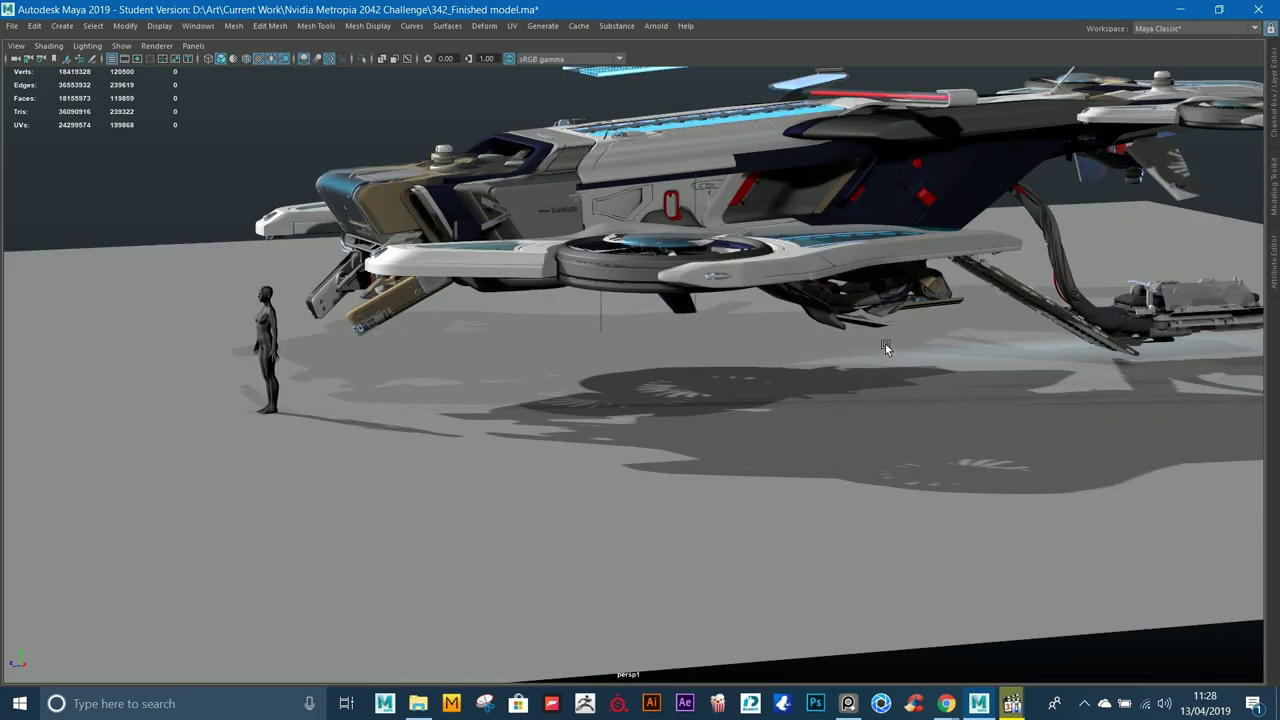
{"action": "left_click_drag", "start_coordinate": [866, 385], "coordinate": [600, 335], "text": "alt"}
Step: Scrub the animation to frame 484 and examine the landing legs and tilted rotor wings in the full-screen viewport
{"action": "key", "text": "ctrl+space"}
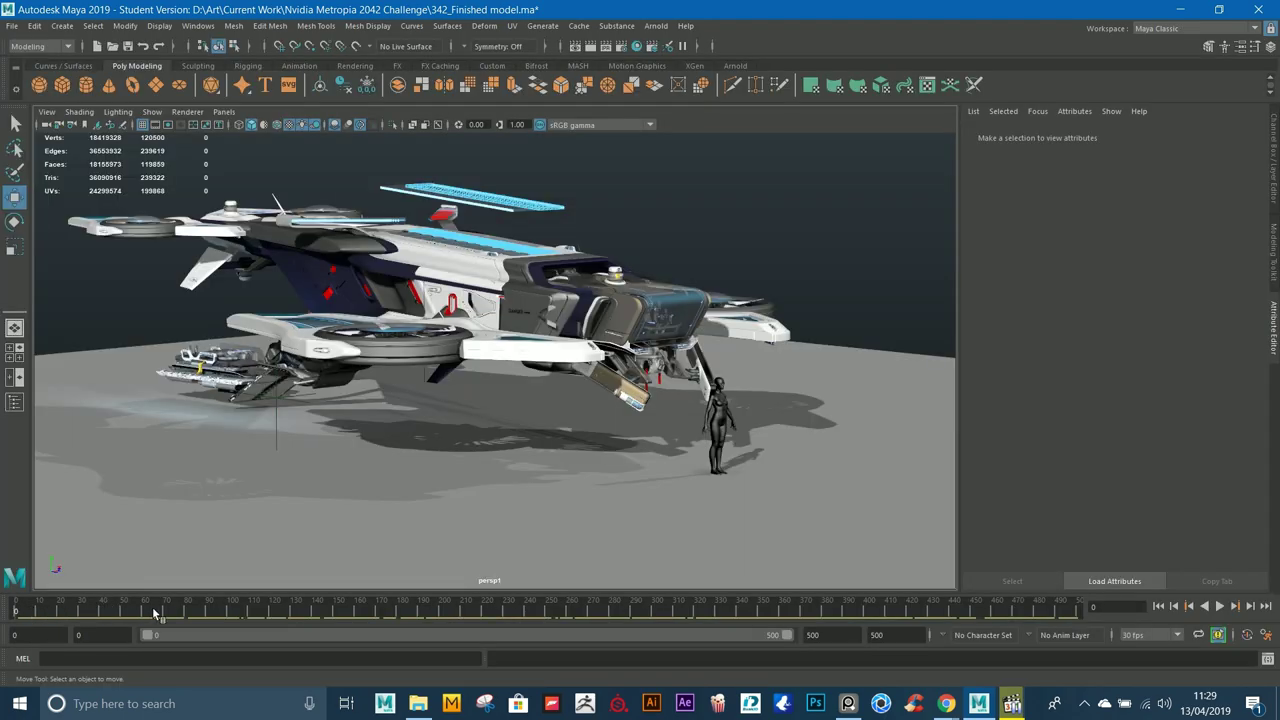
{"action": "left_click_drag", "start_coordinate": [155, 612], "coordinate": [1048, 612]}
{"action": "left_click_drag", "start_coordinate": [519, 374], "coordinate": [548, 361], "text": "alt"}
{"action": "right_click_drag", "start_coordinate": [548, 361], "coordinate": [582, 367], "text": "alt"}
{"action": "left_click_drag", "start_coordinate": [582, 367], "coordinate": [583, 364], "text": "alt"}
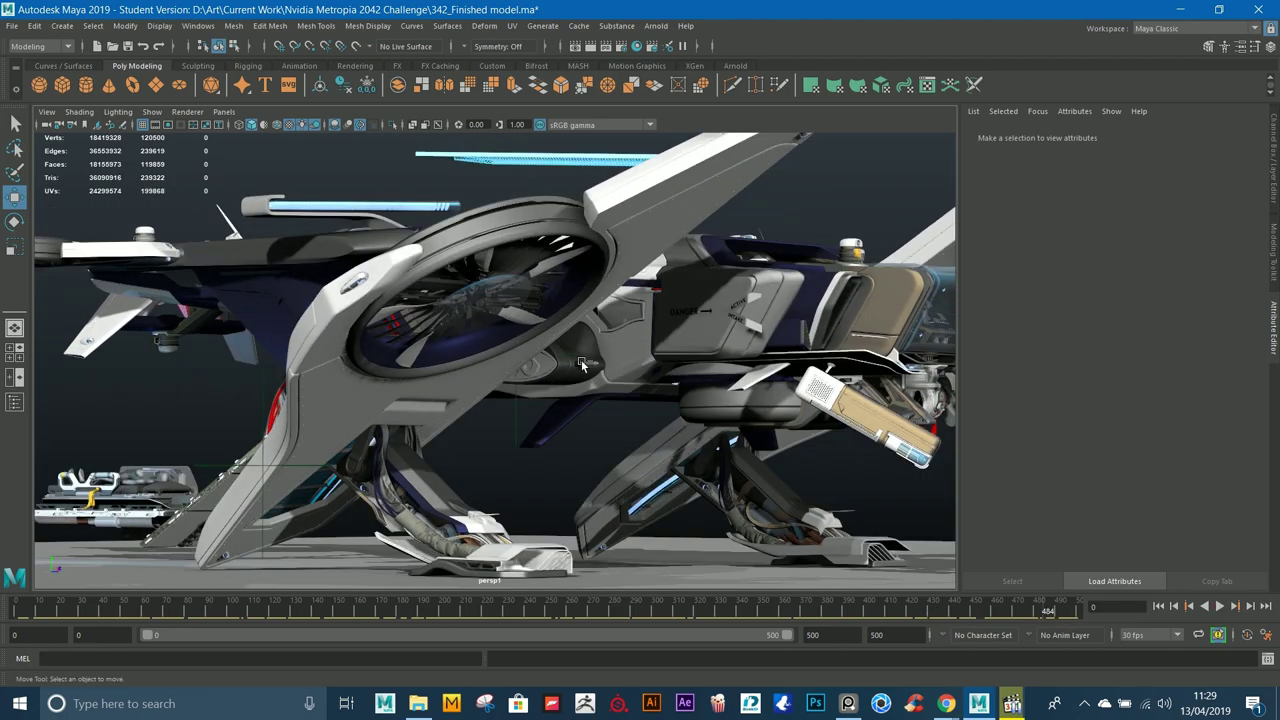
{"action": "key", "text": "ctrl+space"}
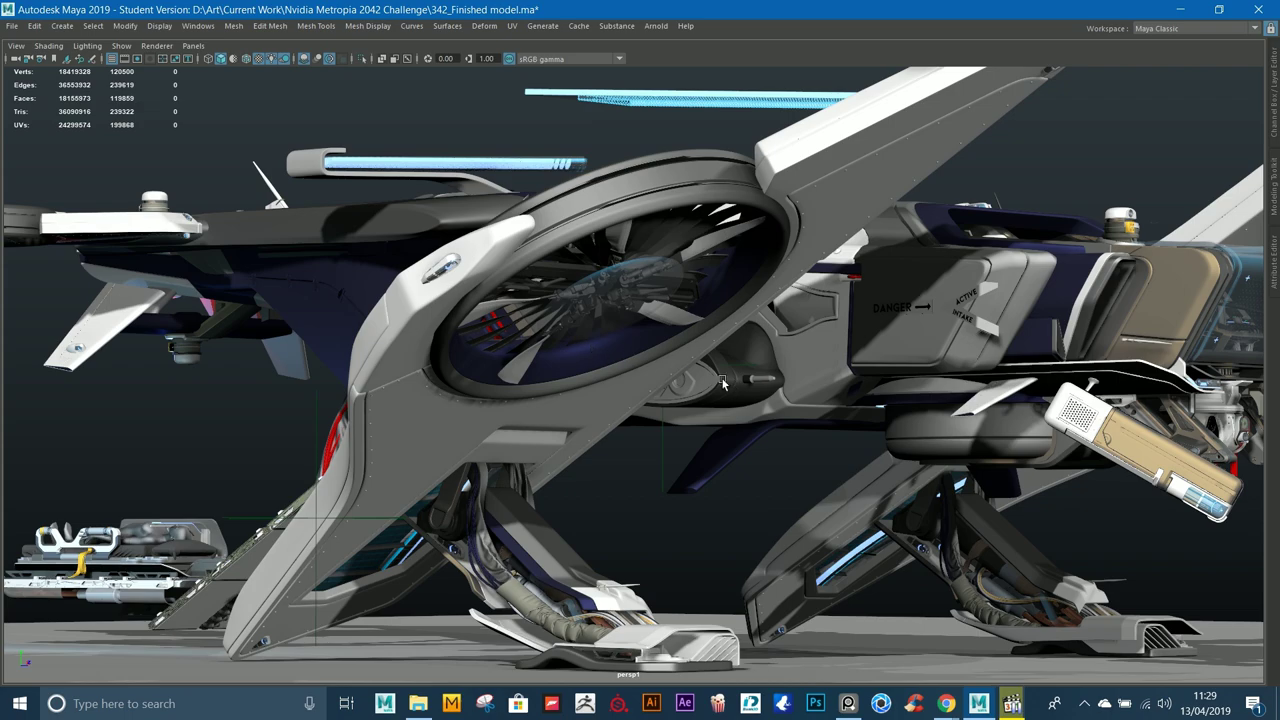
{"action": "scroll", "coordinate": [630, 335], "scroll_direction": "down", "scroll_amount": 4}
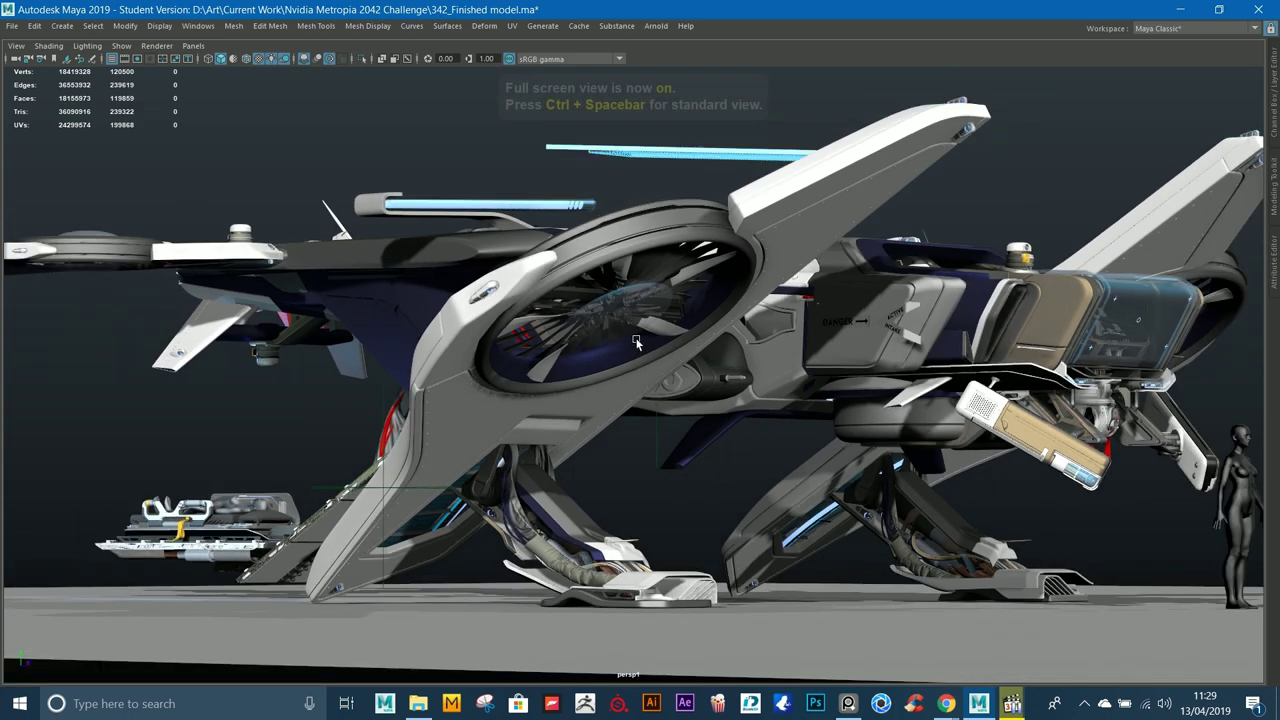
{"action": "scroll", "coordinate": [541, 357], "scroll_direction": "down", "scroll_amount": 3}
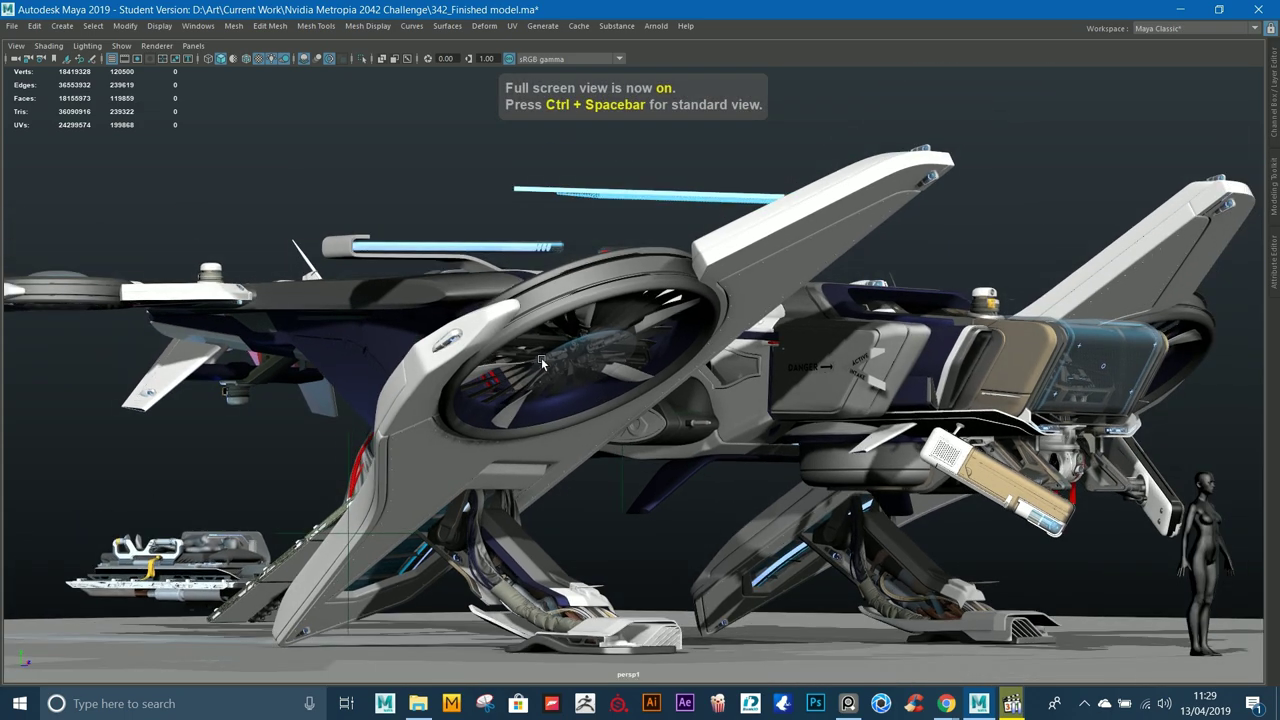
{"action": "scroll", "coordinate": [600, 395], "scroll_direction": "up", "scroll_amount": 3}
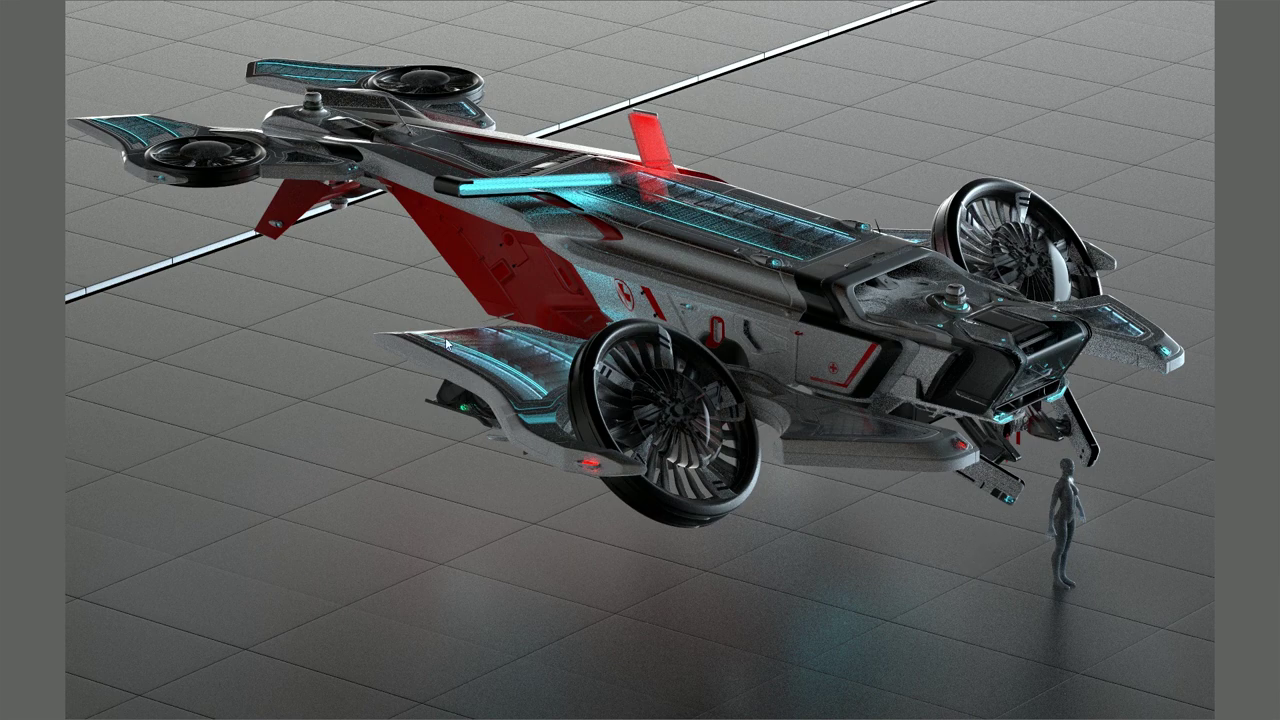
Step: Examine the rendered craft in KeyShot's full-screen view from its side, including the tail and tilted front rotors
{"action": "middle_click_drag", "start_coordinate": [293, 416], "coordinate": [412, 388]}
{"action": "left_click_drag", "start_coordinate": [412, 394], "coordinate": [290, 450]}
{"action": "middle_click_drag", "start_coordinate": [290, 450], "coordinate": [290, 490]}
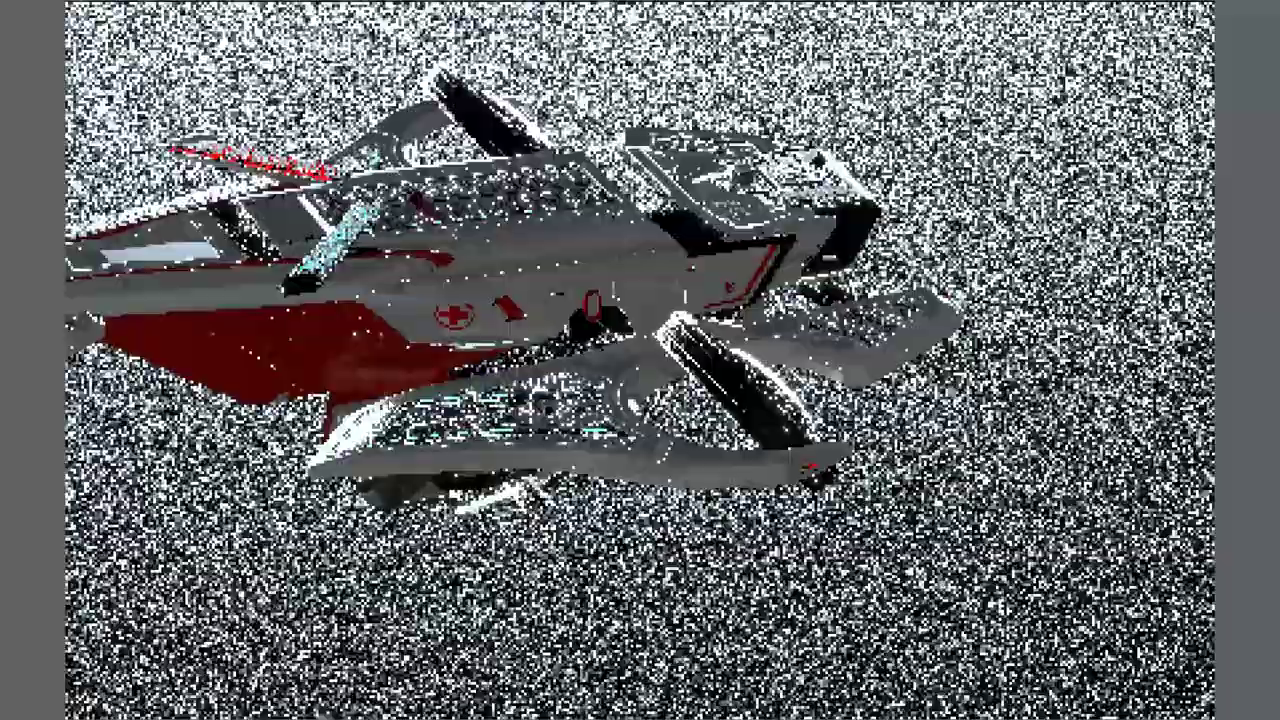
{"action": "middle_click_drag", "start_coordinate": [451, 314], "coordinate": [758, 316]}
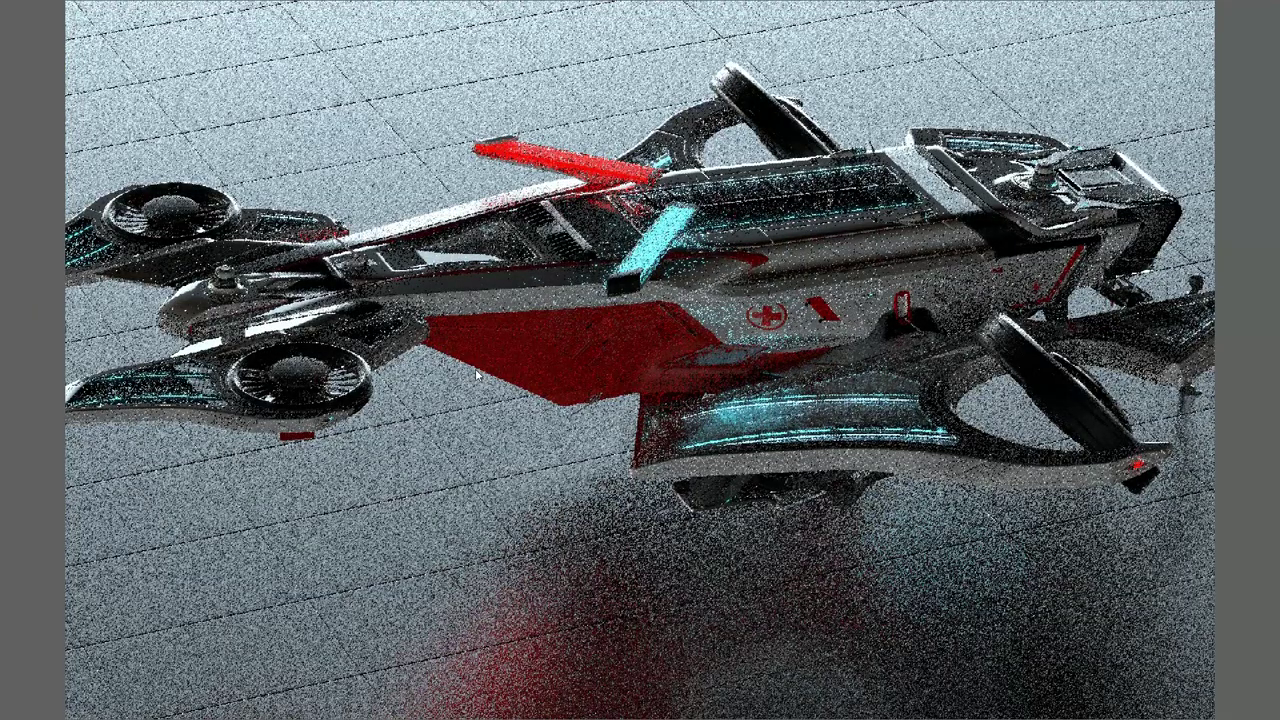
{"action": "scroll", "coordinate": [628, 378], "scroll_direction": "down", "scroll_amount": 5}
{"action": "scroll", "coordinate": [614, 342], "scroll_direction": "up", "scroll_amount": 4}
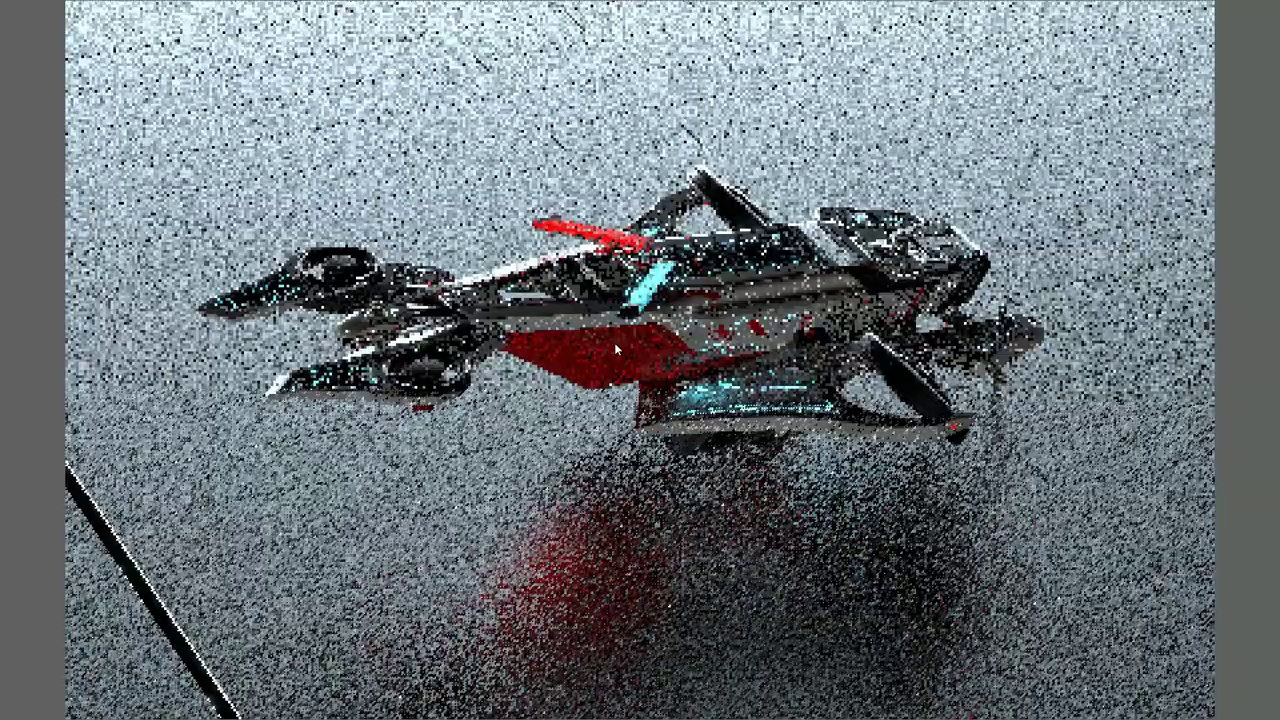
{"action": "middle_click_drag", "start_coordinate": [640, 320], "coordinate": [643, 374]}
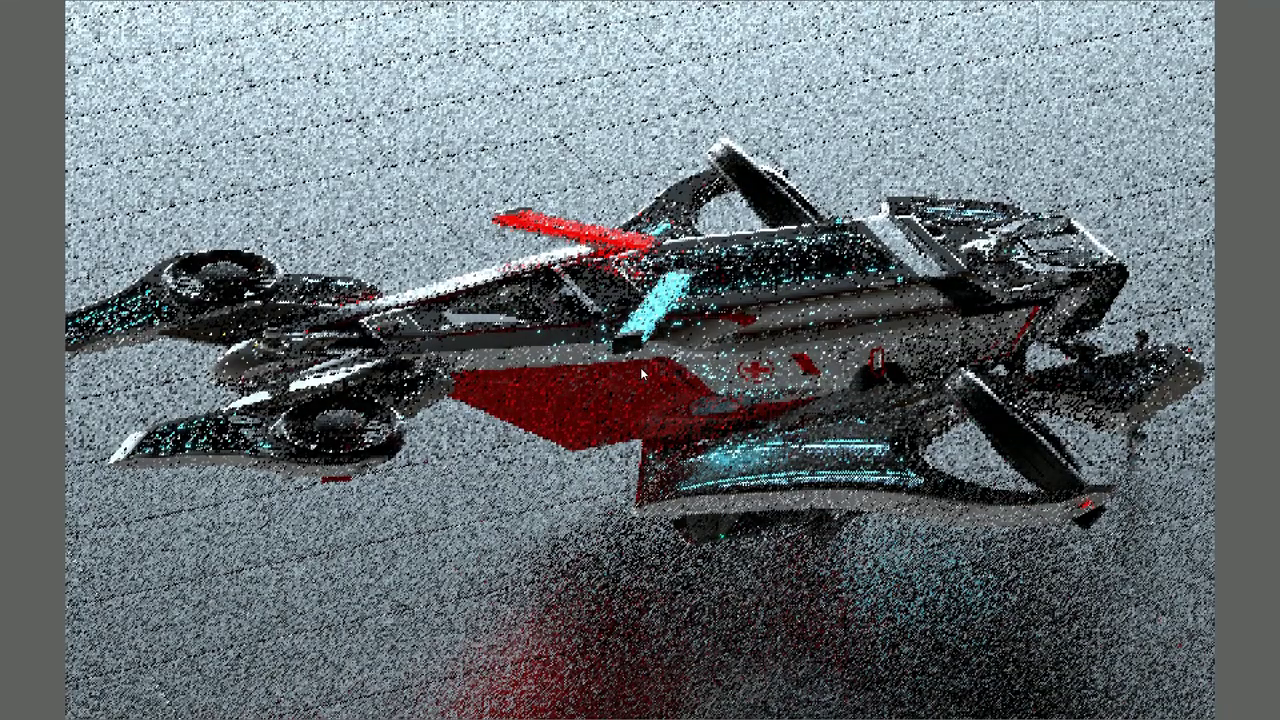
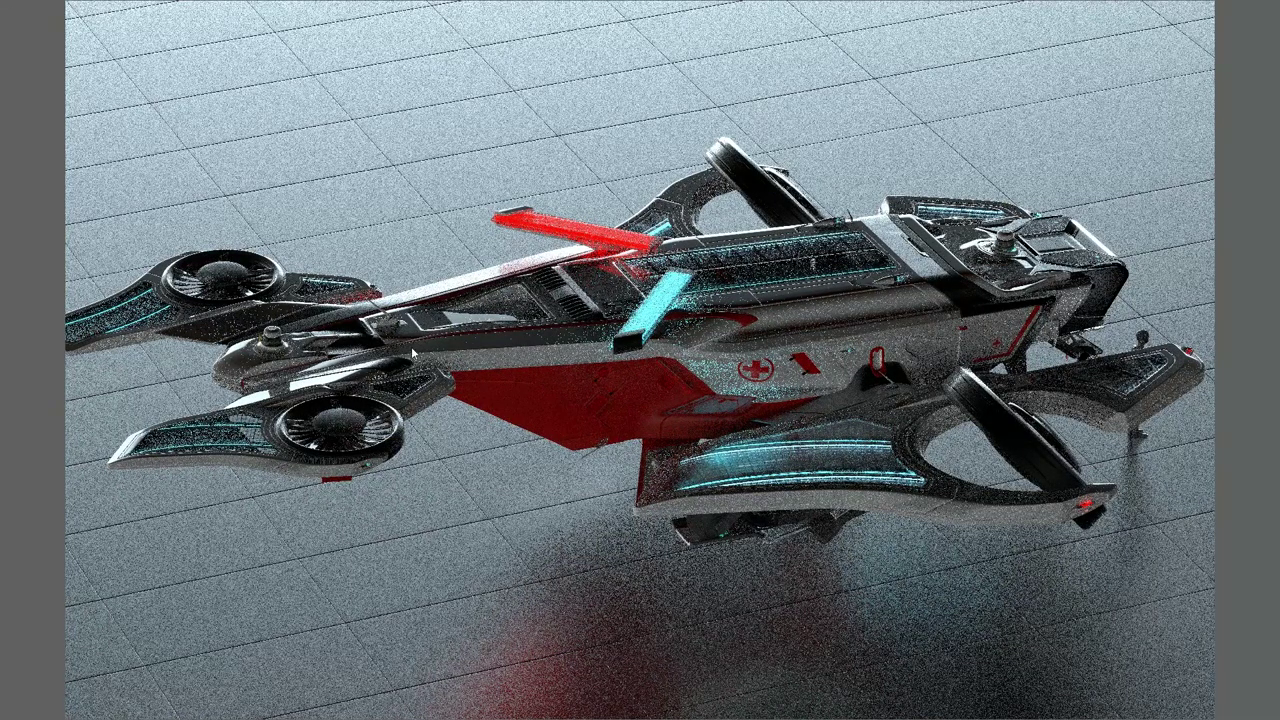
Step: Examine the render from above the tail and from a low side angle, and leave the full-screen view
{"action": "middle_click_drag", "start_coordinate": [412, 350], "coordinate": [745, 403]}
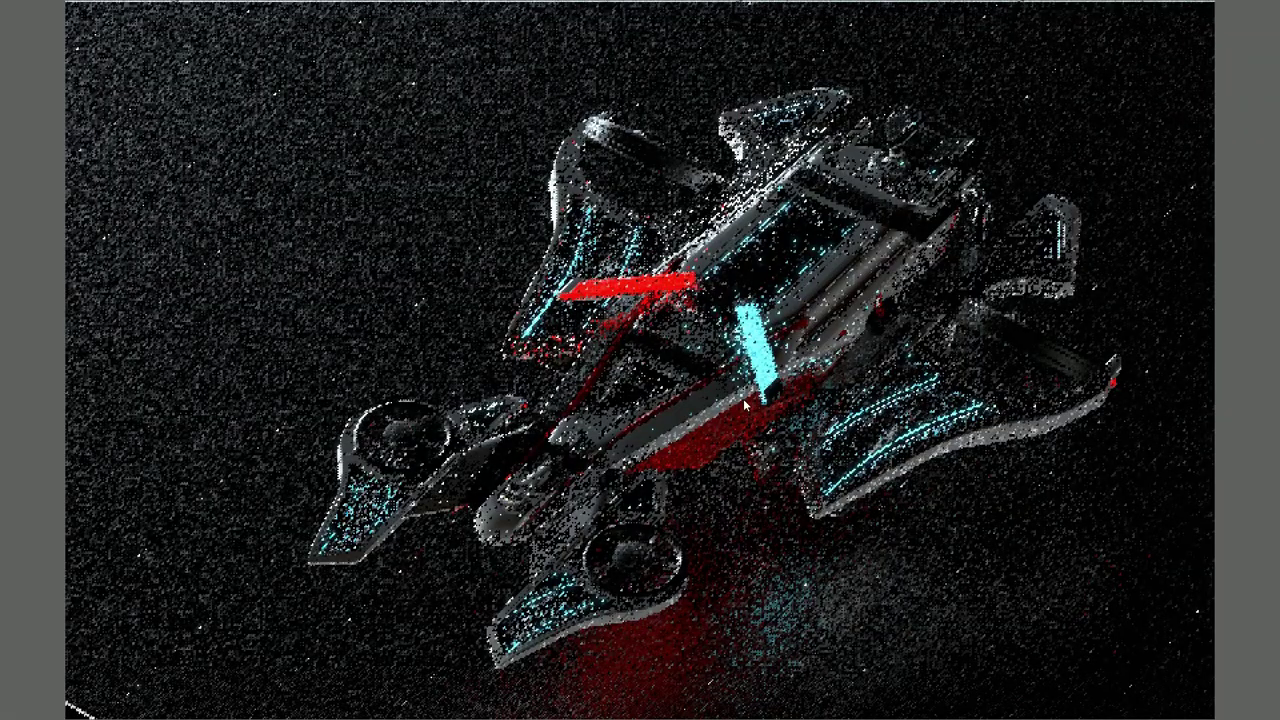
{"action": "middle_click_drag", "start_coordinate": [731, 351], "coordinate": [430, 300]}
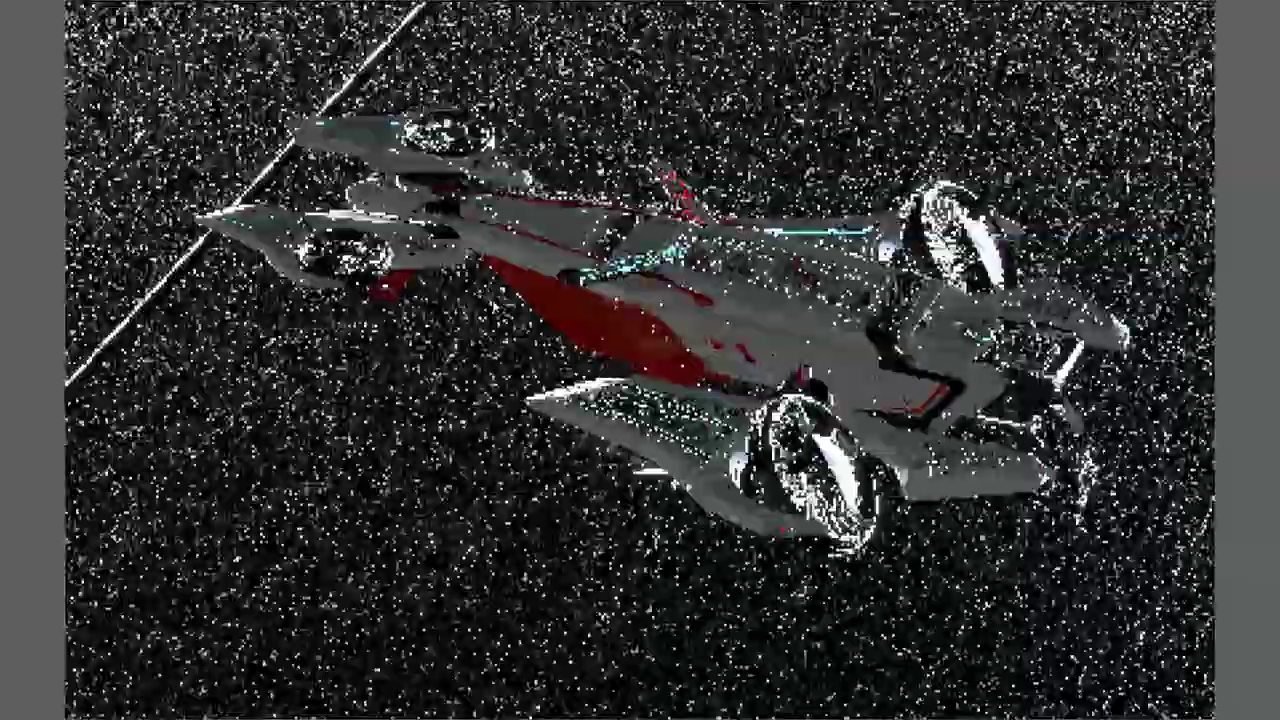
{"action": "middle_click_drag", "start_coordinate": [640, 360], "coordinate": [584, 284]}
{"action": "scroll", "coordinate": [600, 345], "scroll_direction": "up", "scroll_amount": 4}
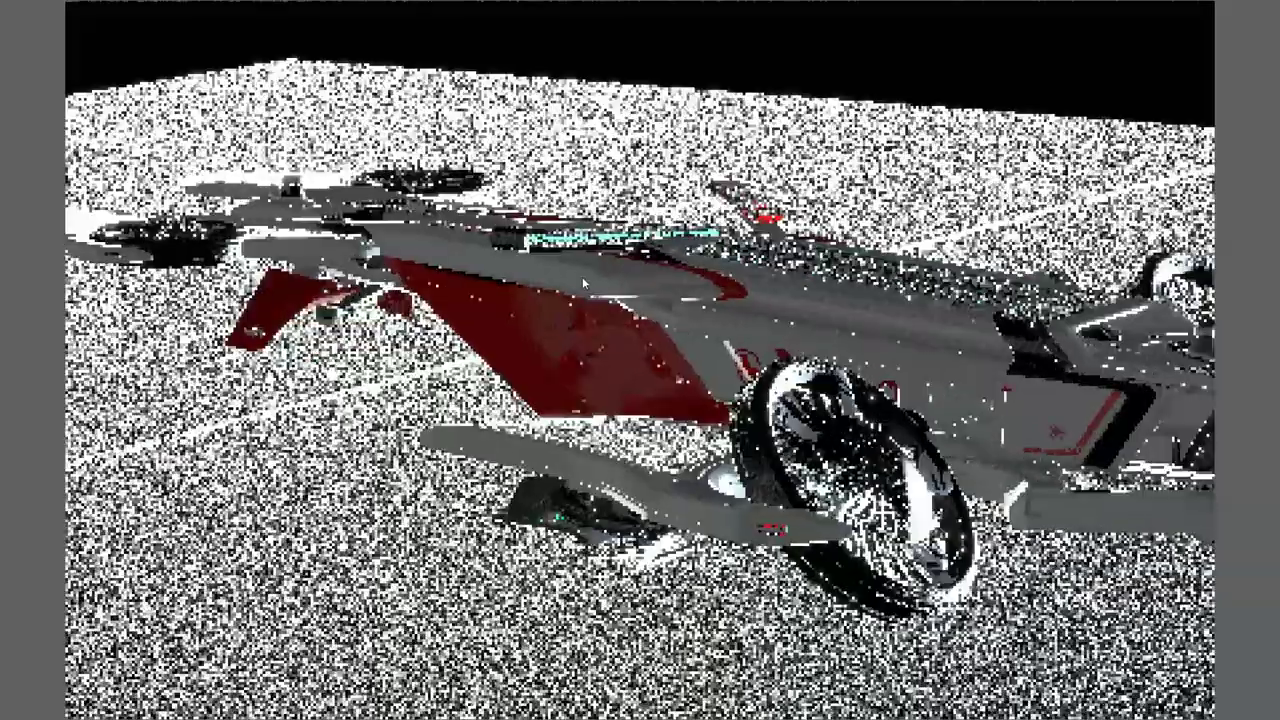
{"action": "scroll", "coordinate": [583, 284], "scroll_direction": "down", "scroll_amount": 4}
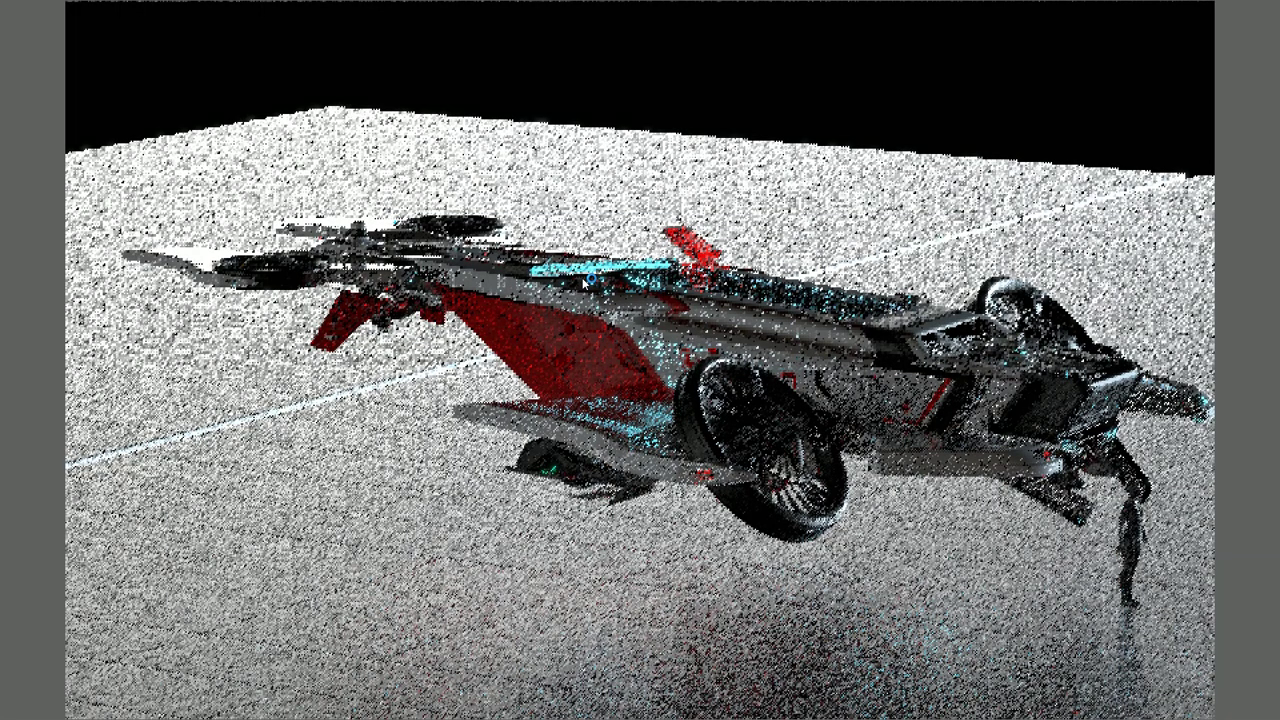
{"action": "key", "text": "f"}
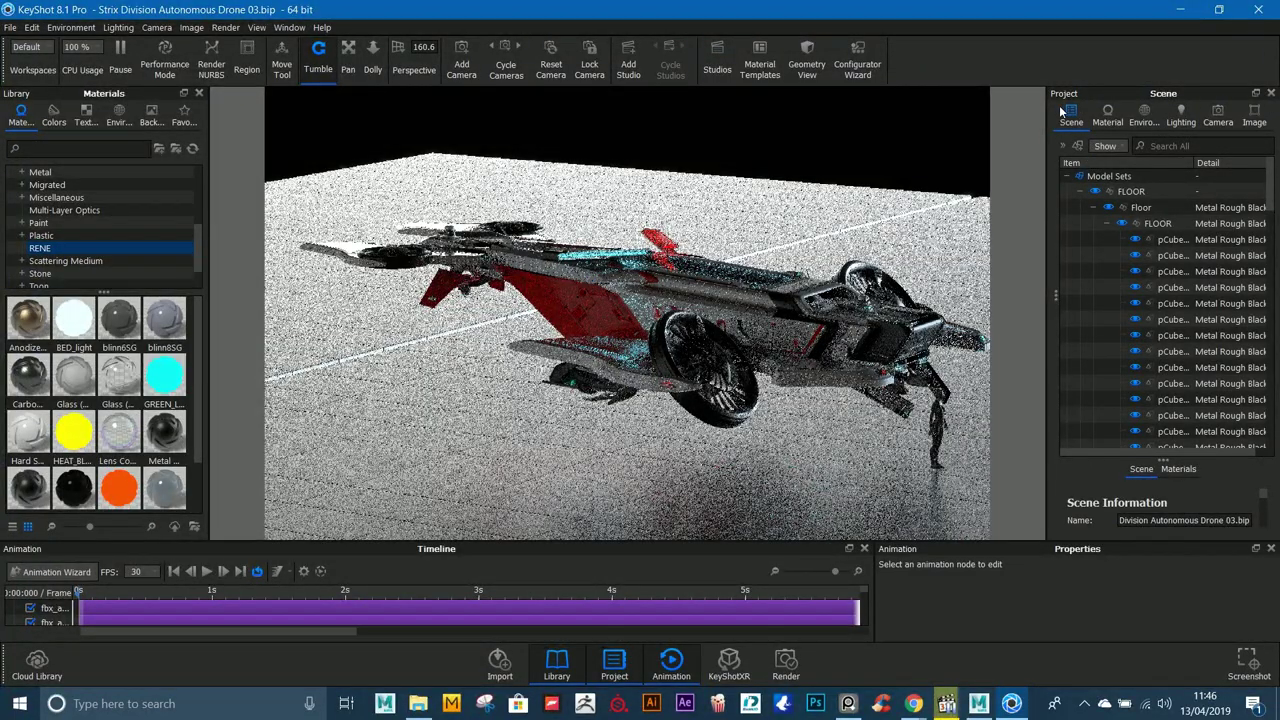
Step: Light the scene with the Front 3 Quarter environment and enlarge the environment list
{"action": "left_click", "coordinate": [1170, 222]}
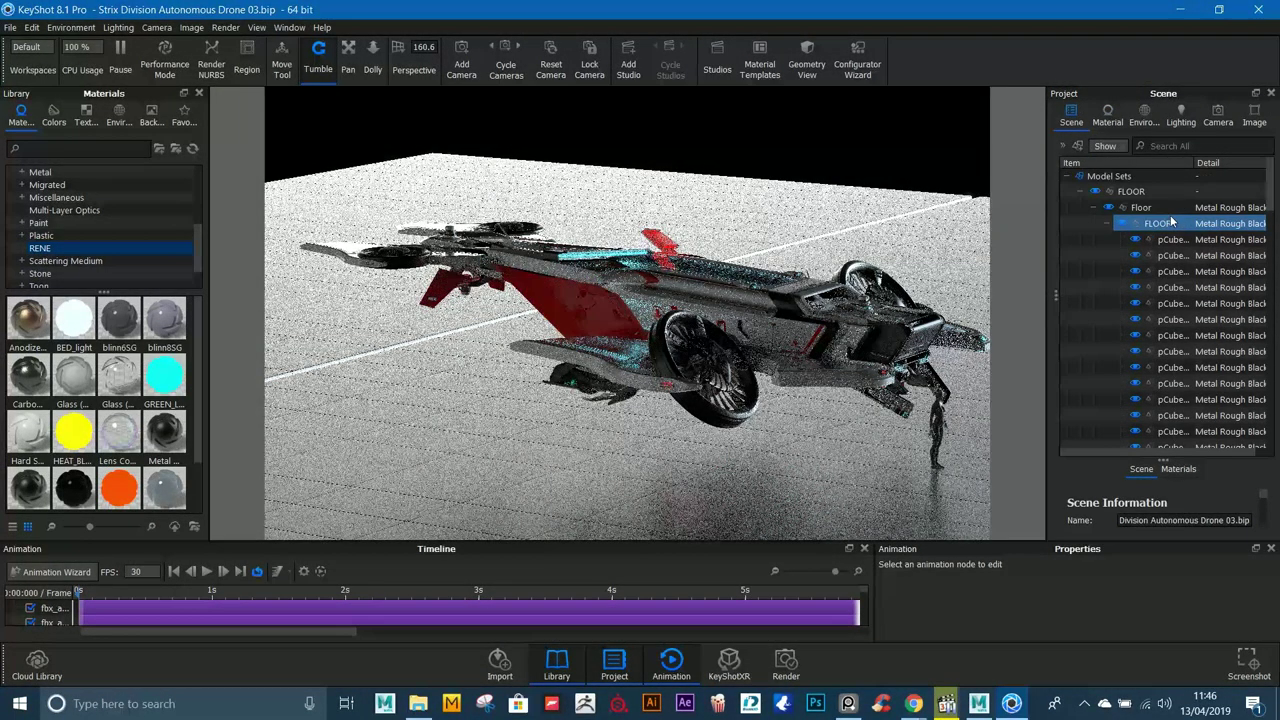
{"action": "left_click", "coordinate": [1105, 117]}
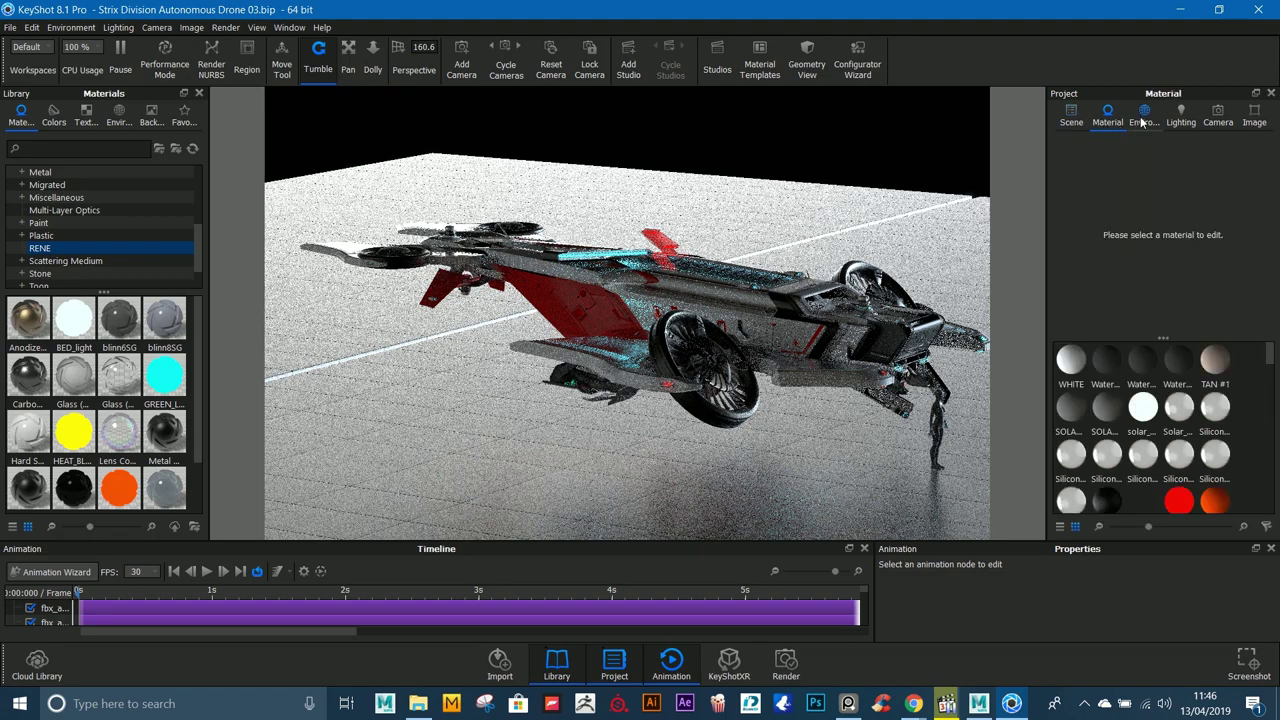
{"action": "left_click", "coordinate": [1142, 117]}
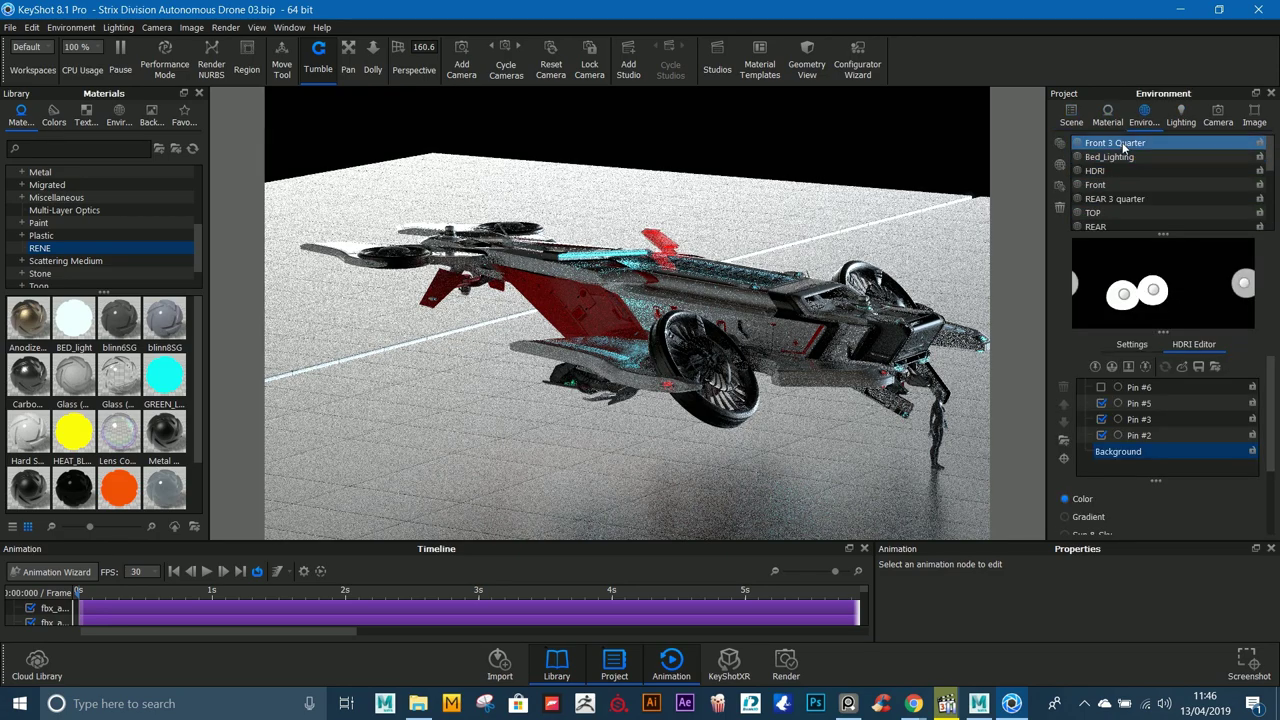
{"action": "left_click", "coordinate": [1122, 146]}
{"action": "left_click_drag", "start_coordinate": [1161, 233], "coordinate": [1161, 321]}
Step: Activate the saved Front 3 quarter camera and move the animation near its end to pose the craft landed
{"action": "left_click", "coordinate": [1219, 118]}
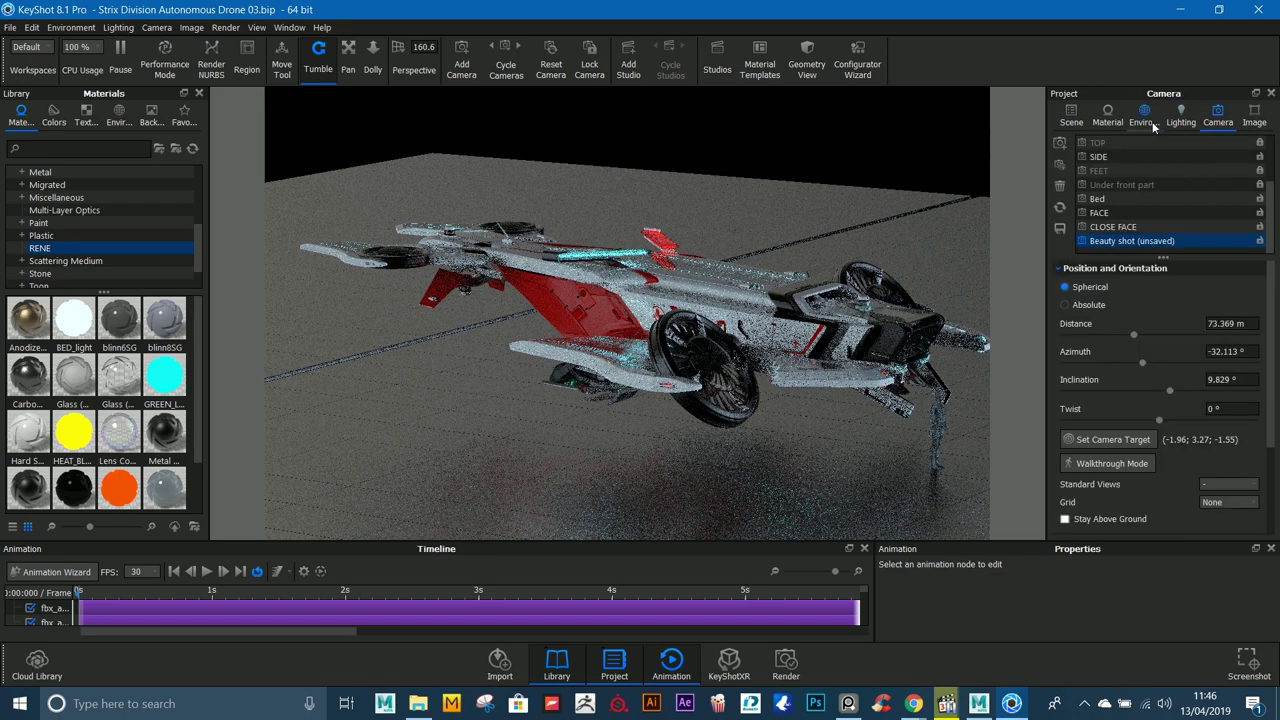
{"action": "left_click", "coordinate": [1146, 118]}
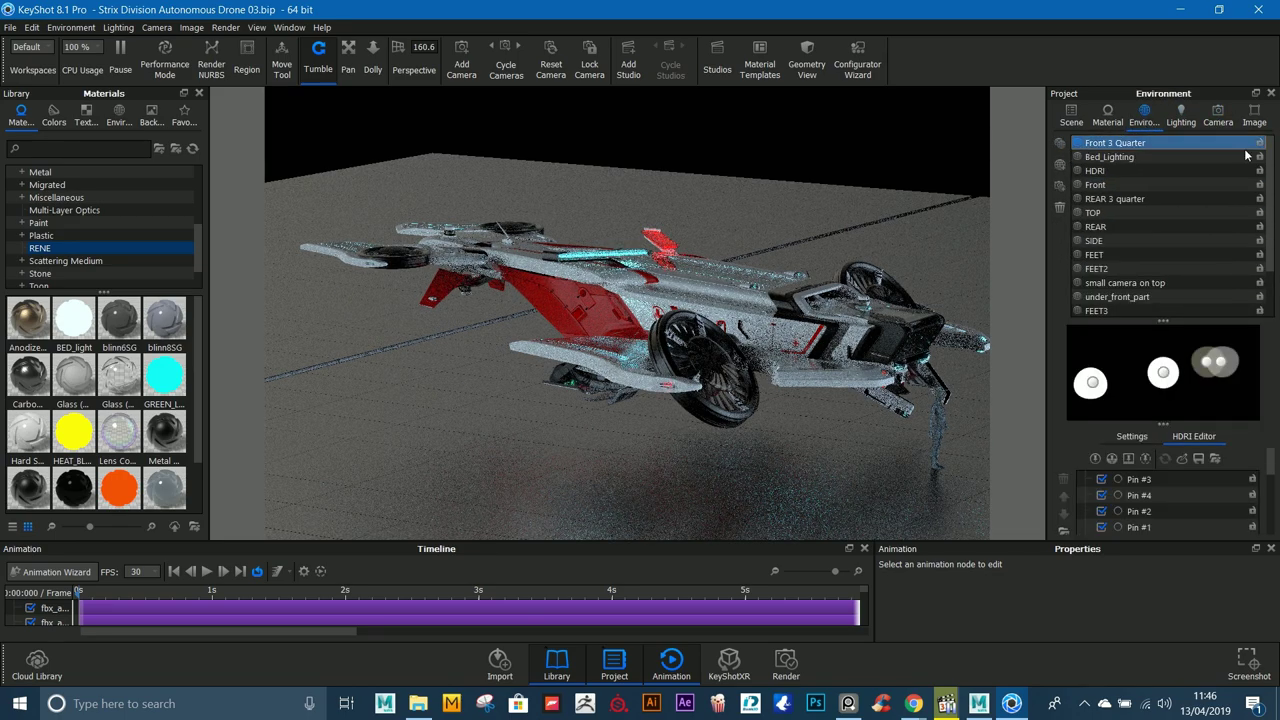
{"action": "left_click", "coordinate": [1220, 115]}
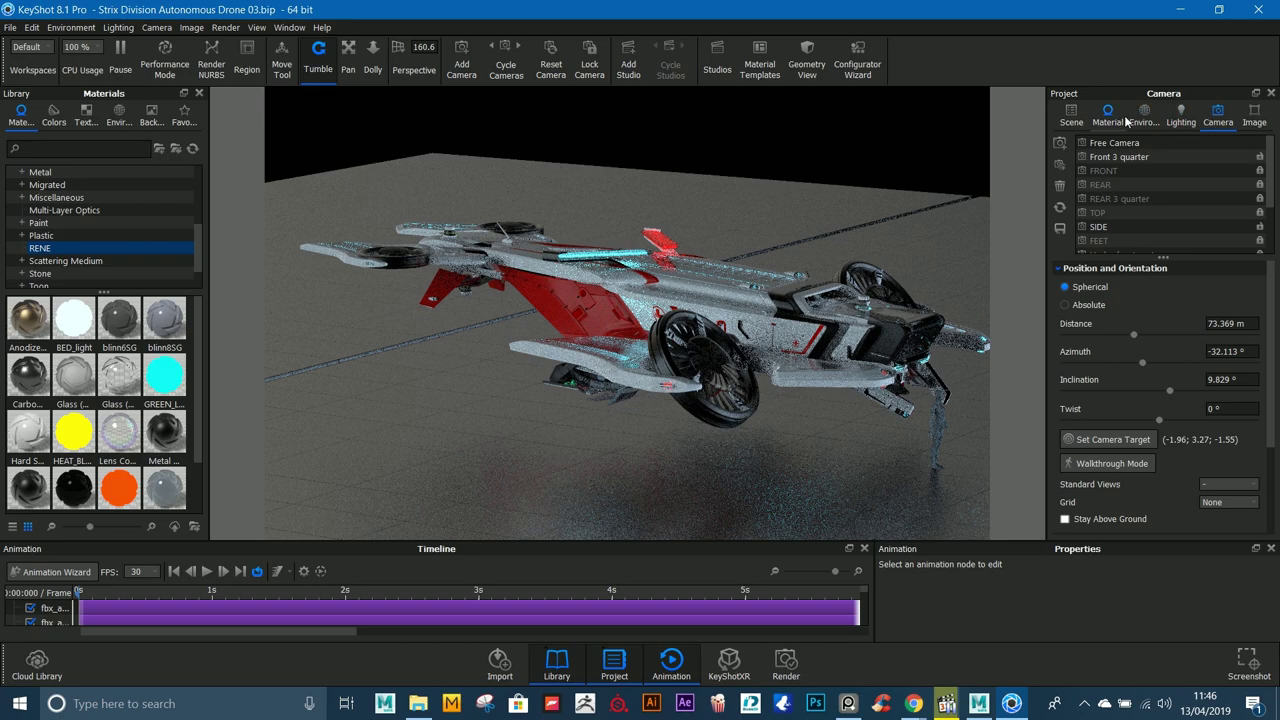
{"action": "left_click", "coordinate": [1145, 118]}
{"action": "left_click", "coordinate": [1218, 118]}
{"action": "left_click", "coordinate": [1145, 157]}
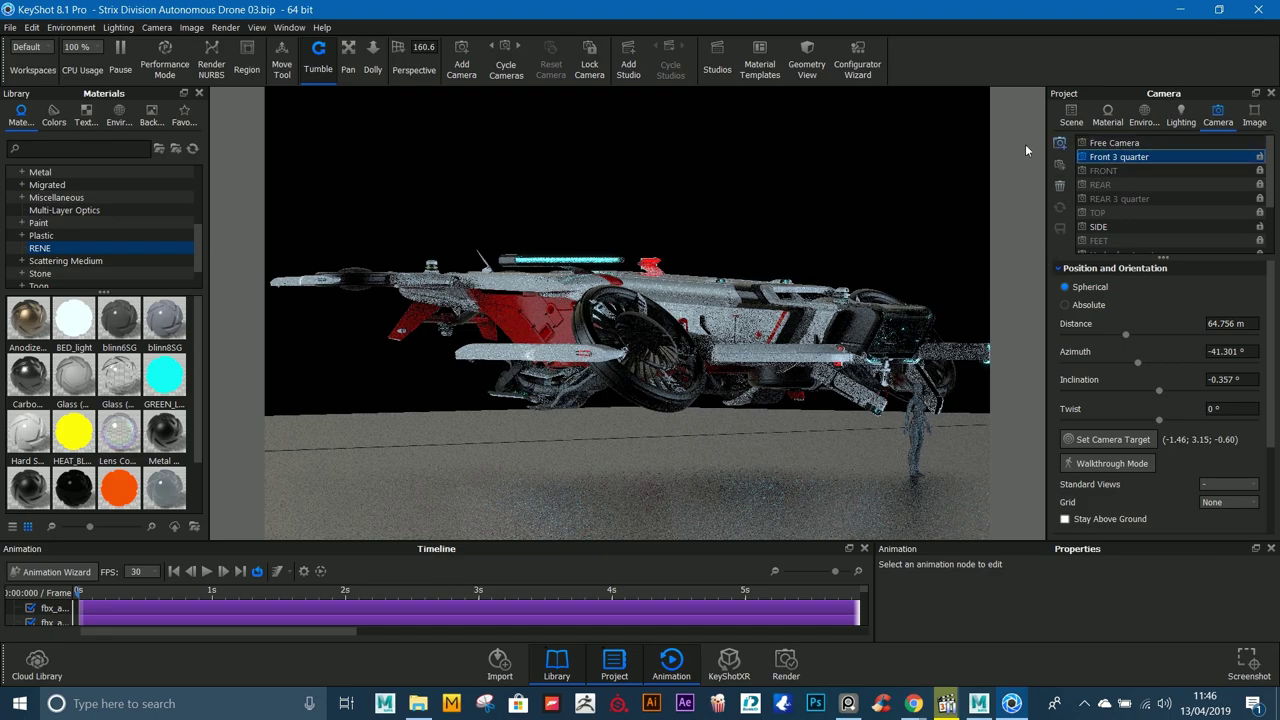
{"action": "left_click", "coordinate": [828, 599]}
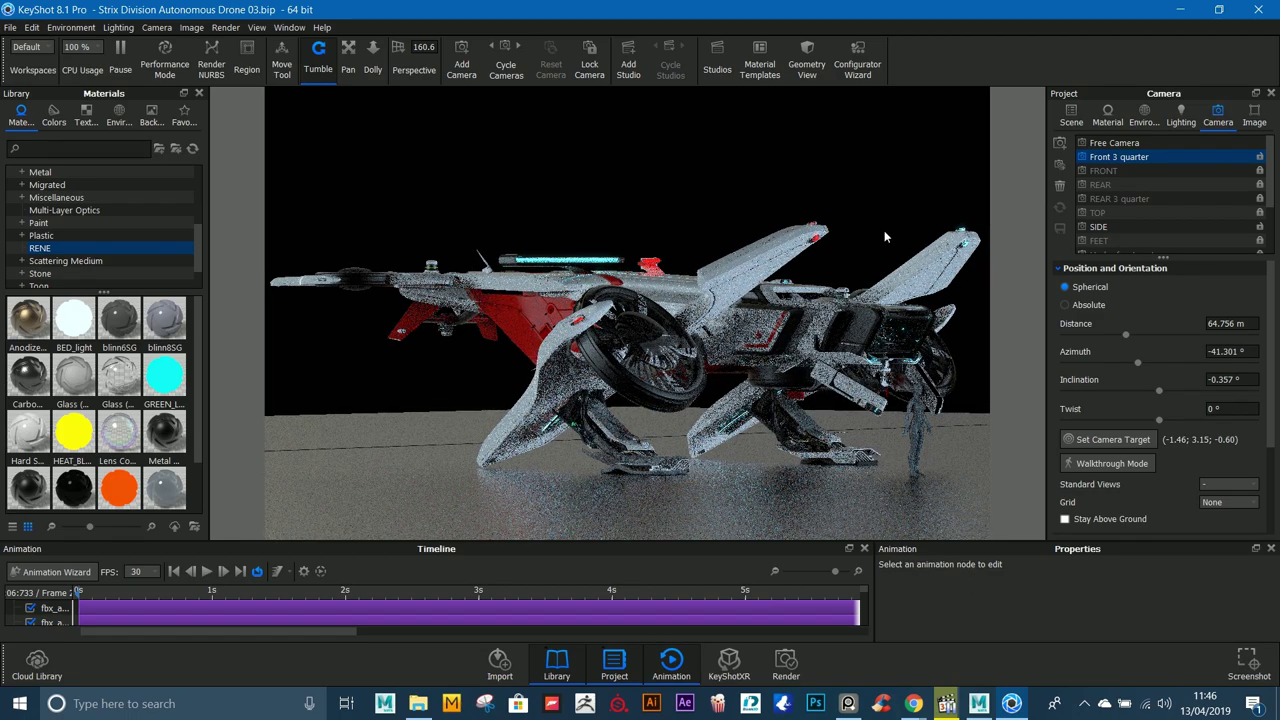
Step: Switch to the REAR camera and apply the REAR environment to light the craft from behind
{"action": "left_click", "coordinate": [1122, 171]}
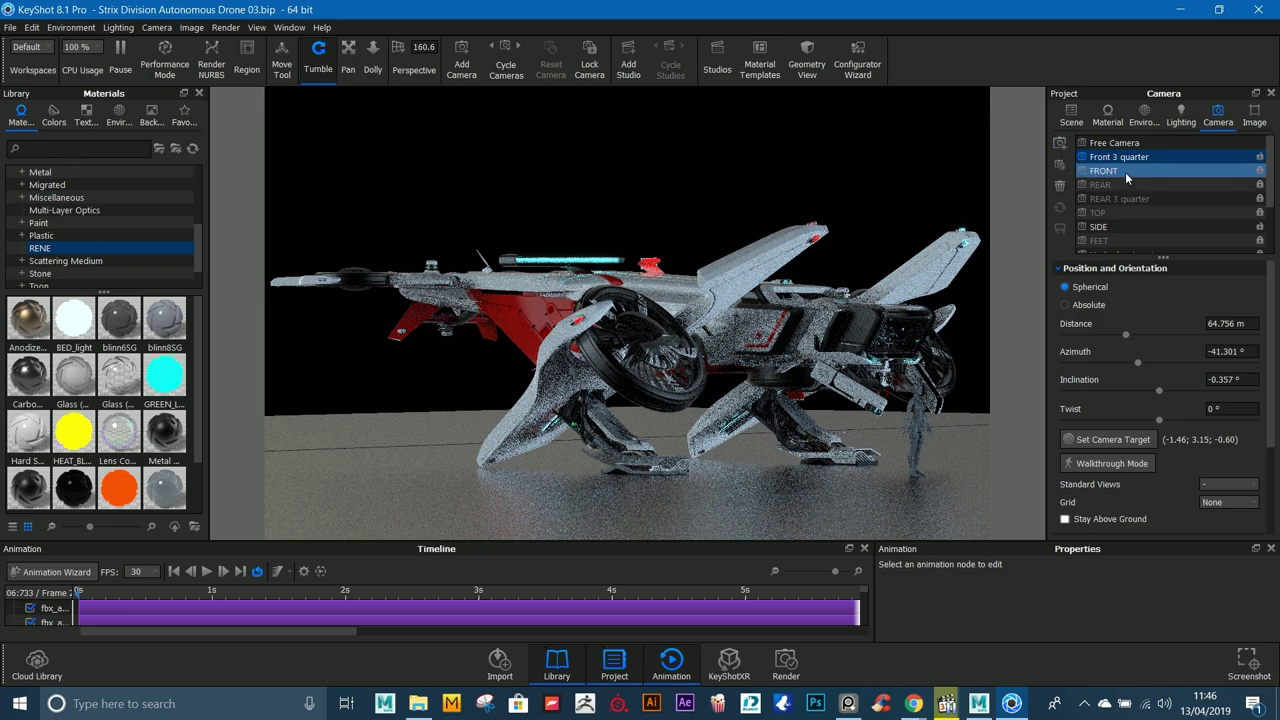
{"action": "left_click", "coordinate": [1124, 186]}
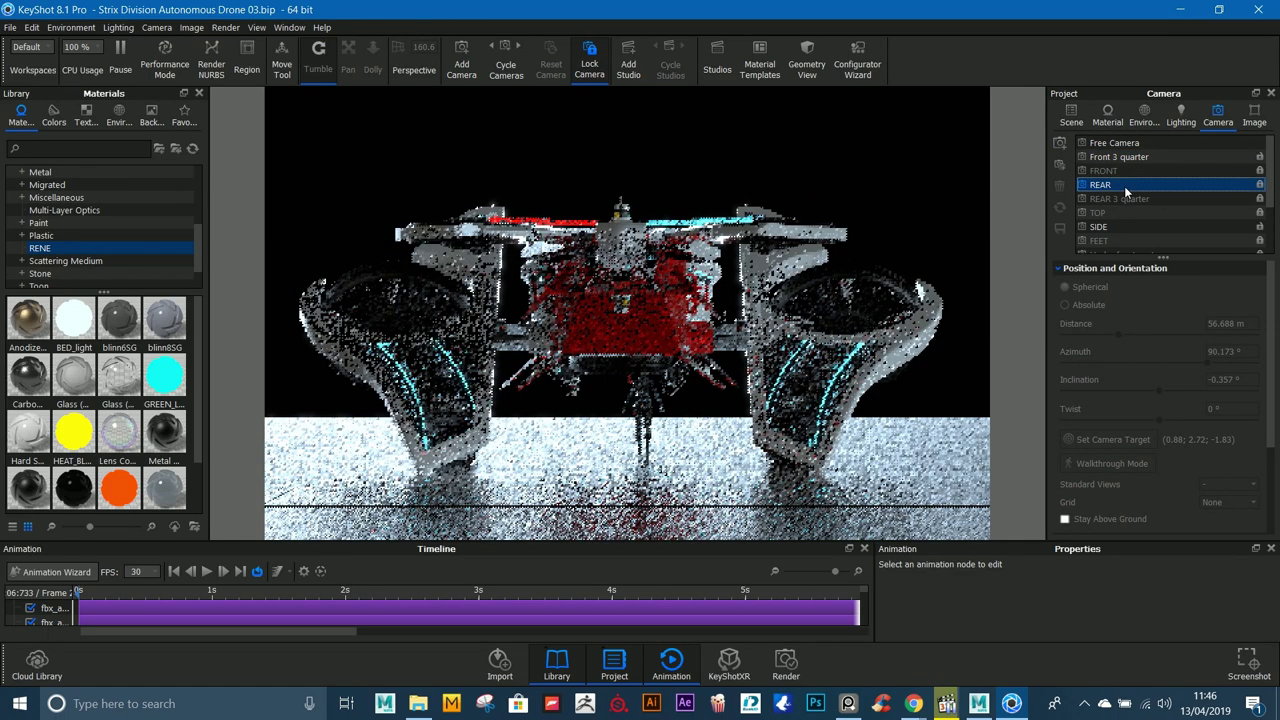
{"action": "left_click", "coordinate": [1112, 117]}
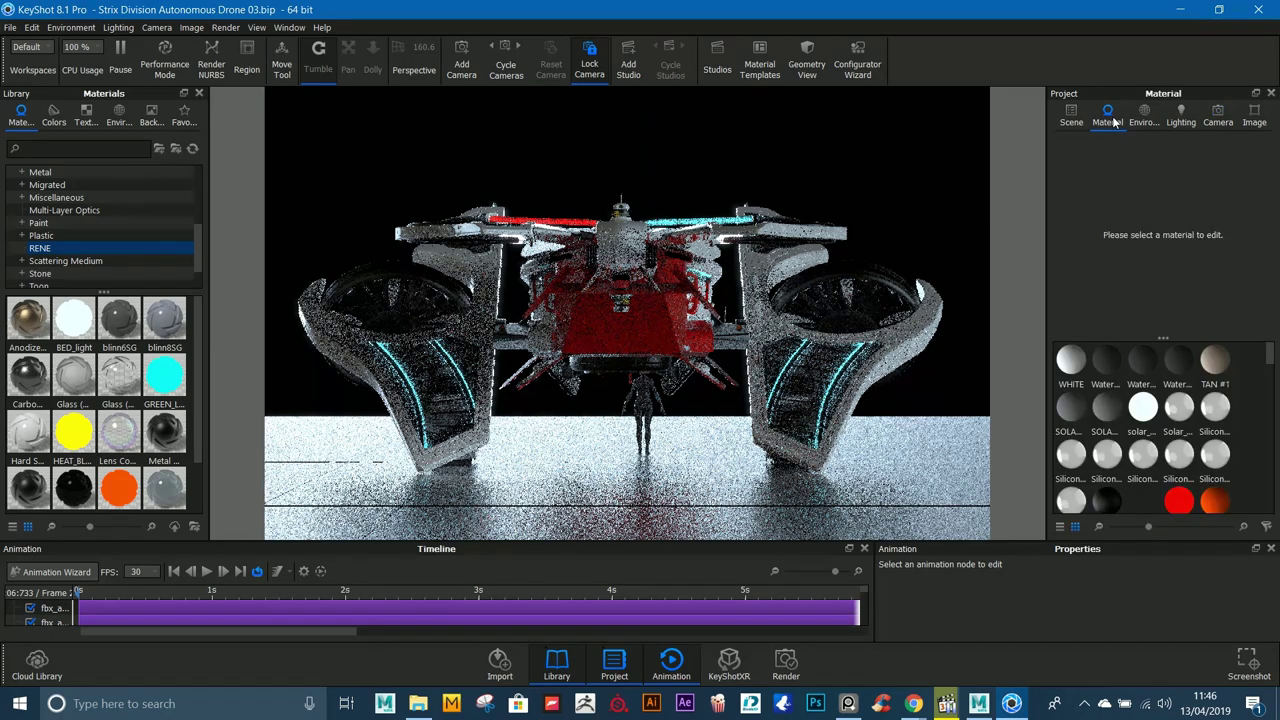
{"action": "left_click", "coordinate": [1144, 118]}
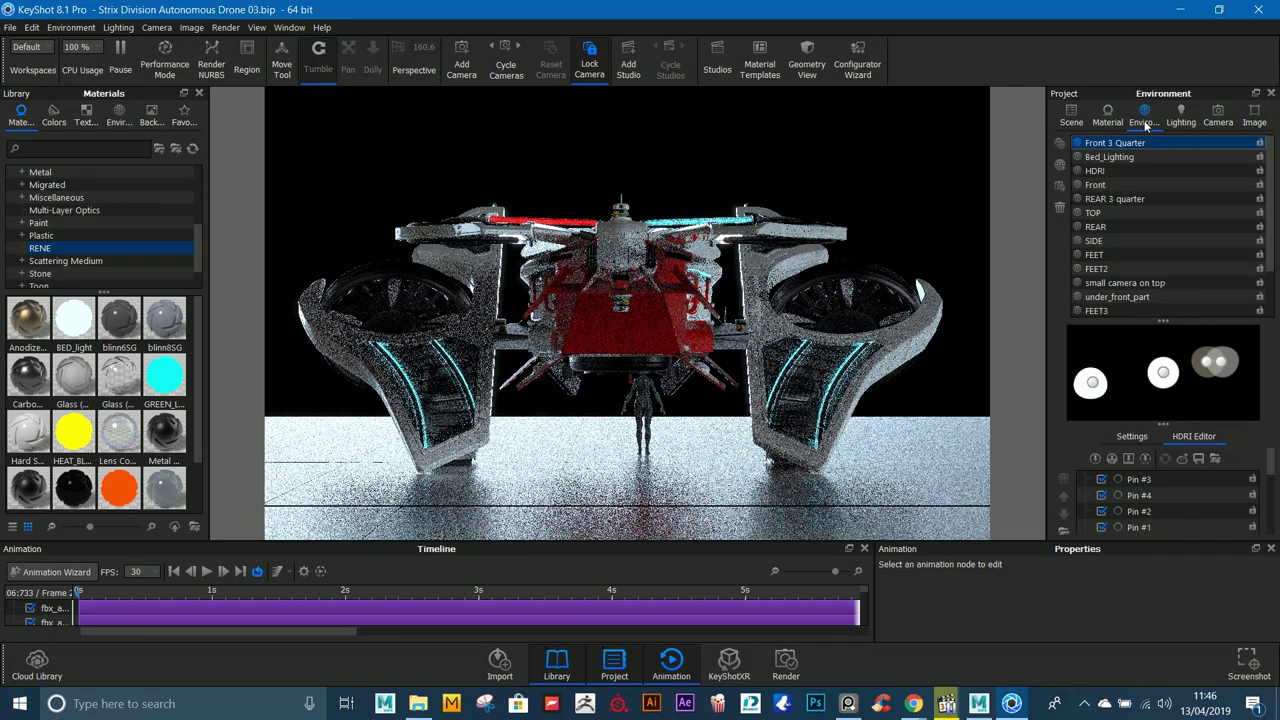
{"action": "left_click", "coordinate": [1106, 202]}
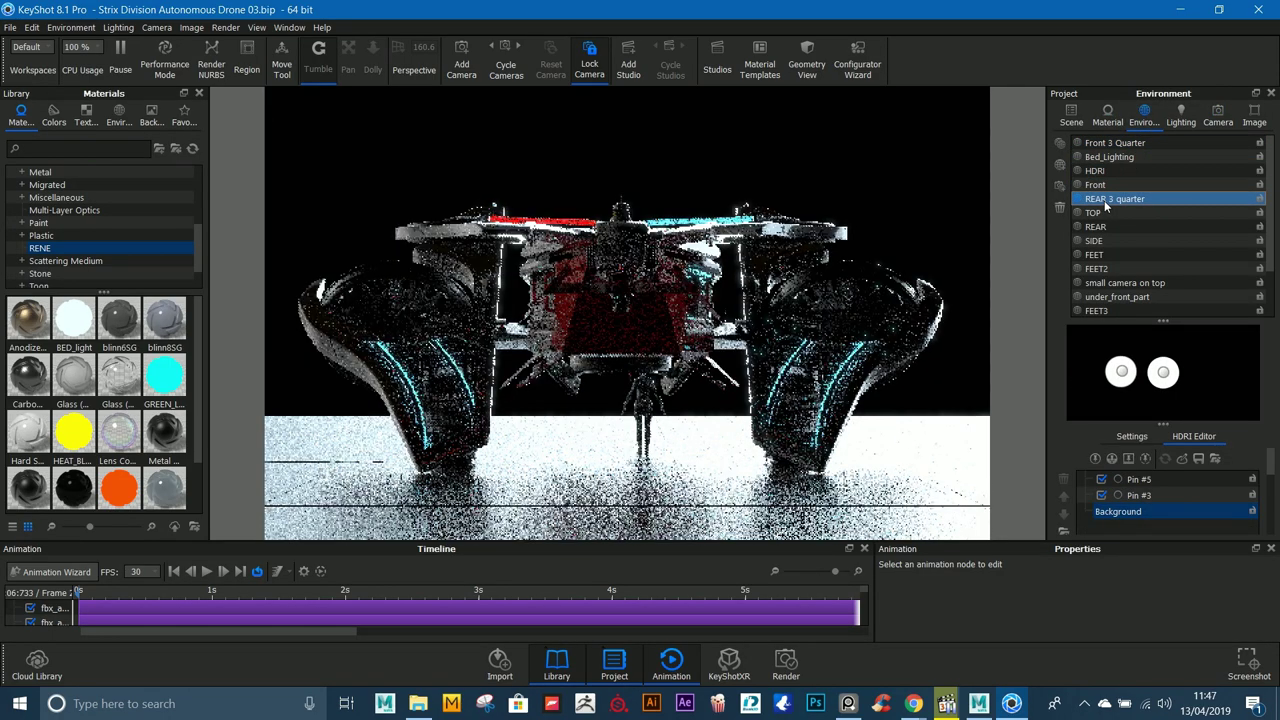
{"action": "left_click", "coordinate": [1104, 227]}
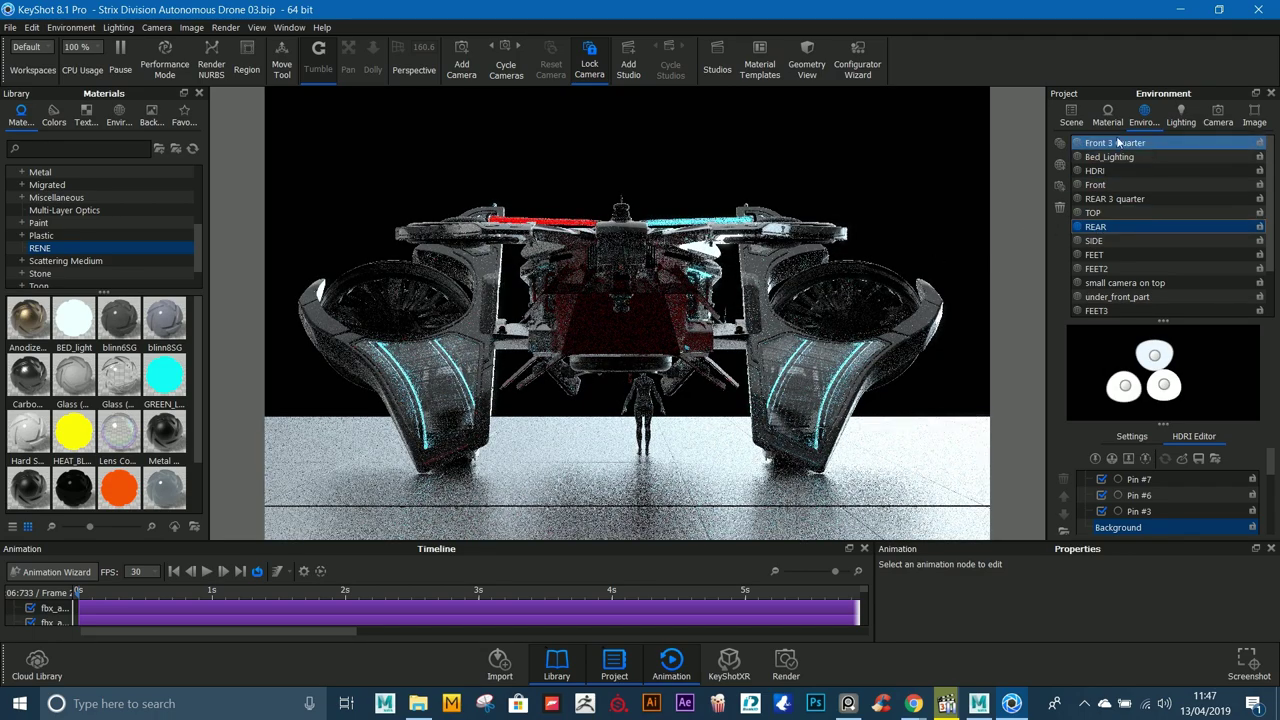
Step: Select a rotor blade in the render, locate its propeller group in the scene tree and collapse that group
{"action": "left_click", "coordinate": [1070, 116]}
{"action": "left_click", "coordinate": [857, 300]}
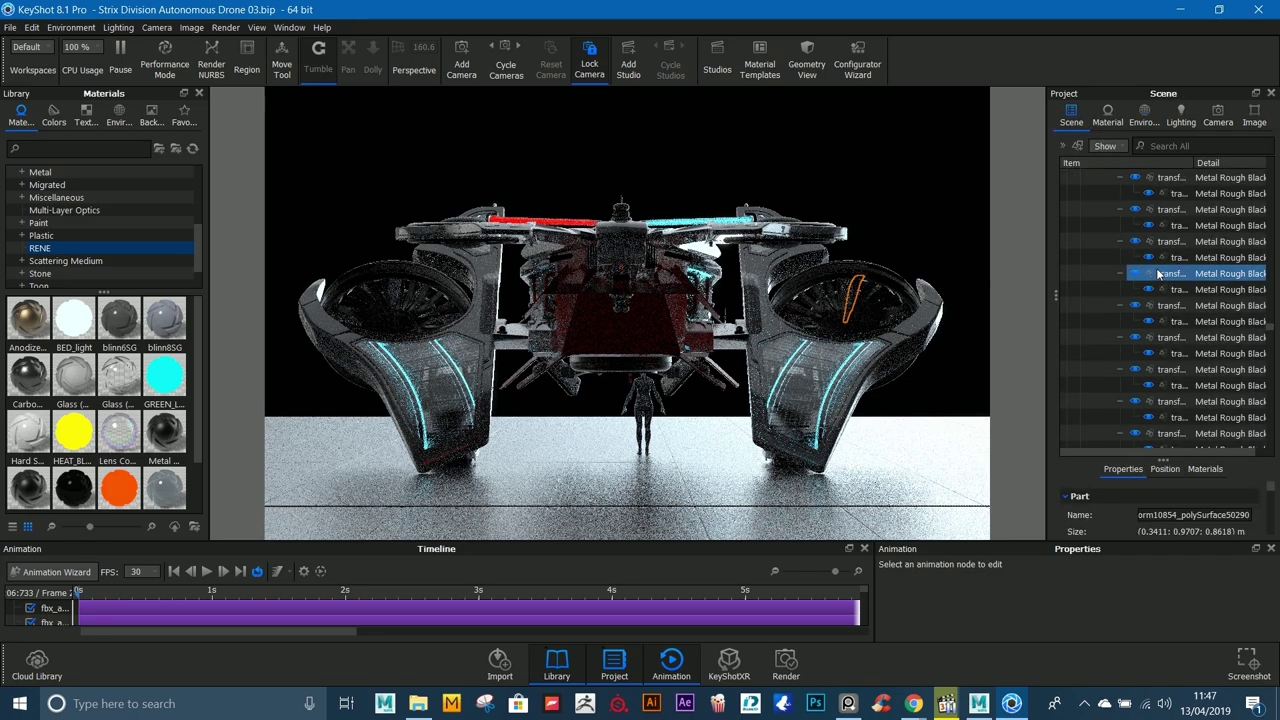
{"action": "scroll", "coordinate": [1268, 300], "scroll_direction": "down", "scroll_amount": 4}
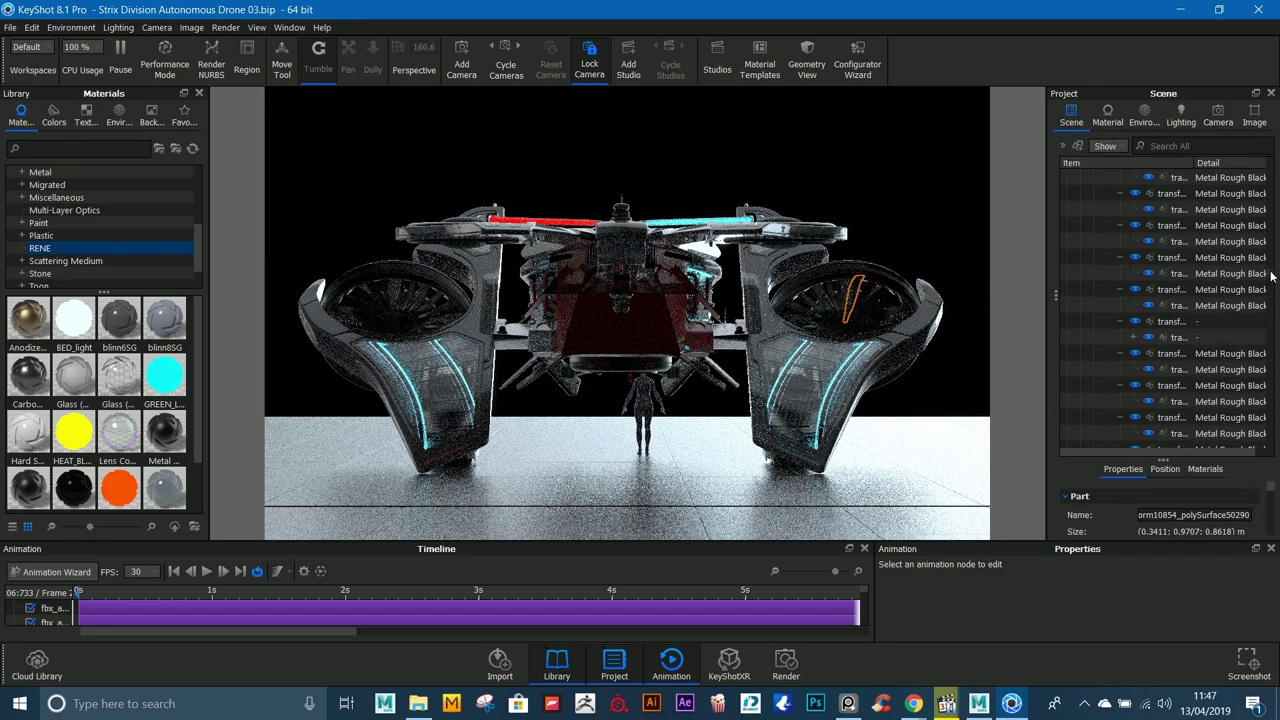
{"action": "scroll", "coordinate": [1272, 250], "scroll_direction": "down", "scroll_amount": 2}
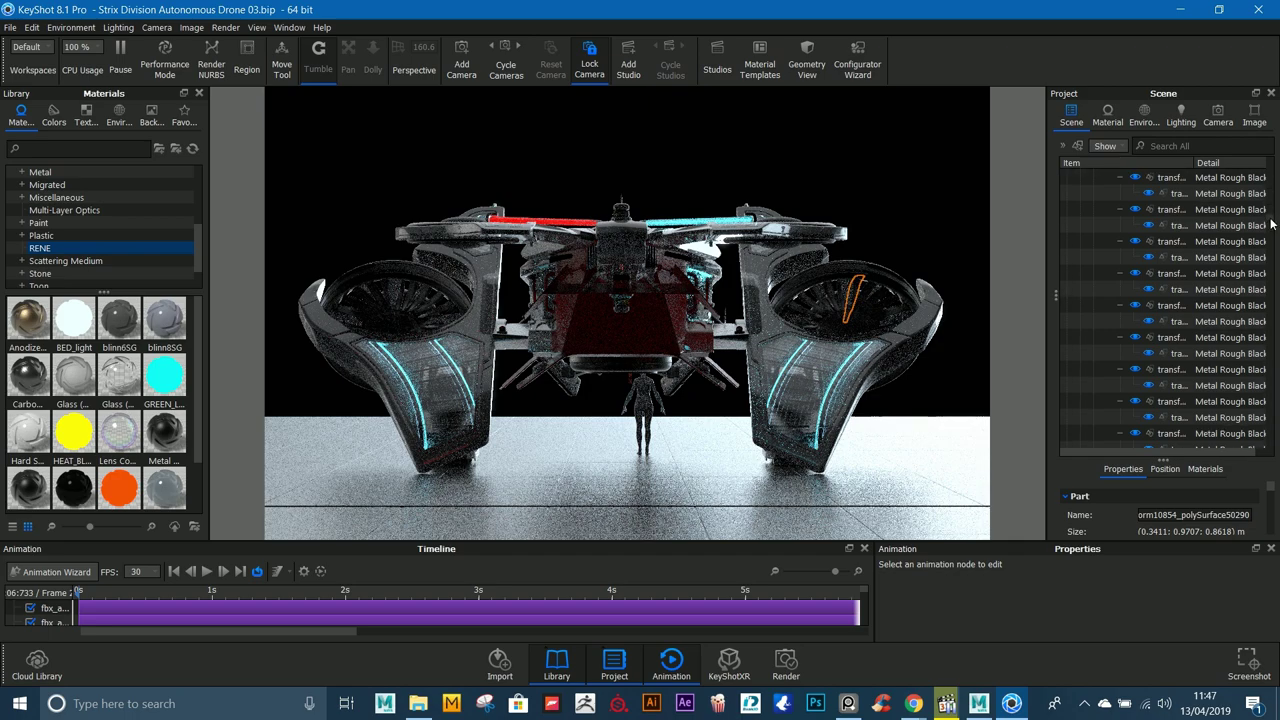
{"action": "scroll", "coordinate": [1268, 205], "scroll_direction": "down", "scroll_amount": 1}
{"action": "scroll", "coordinate": [1268, 190], "scroll_direction": "down", "scroll_amount": 4}
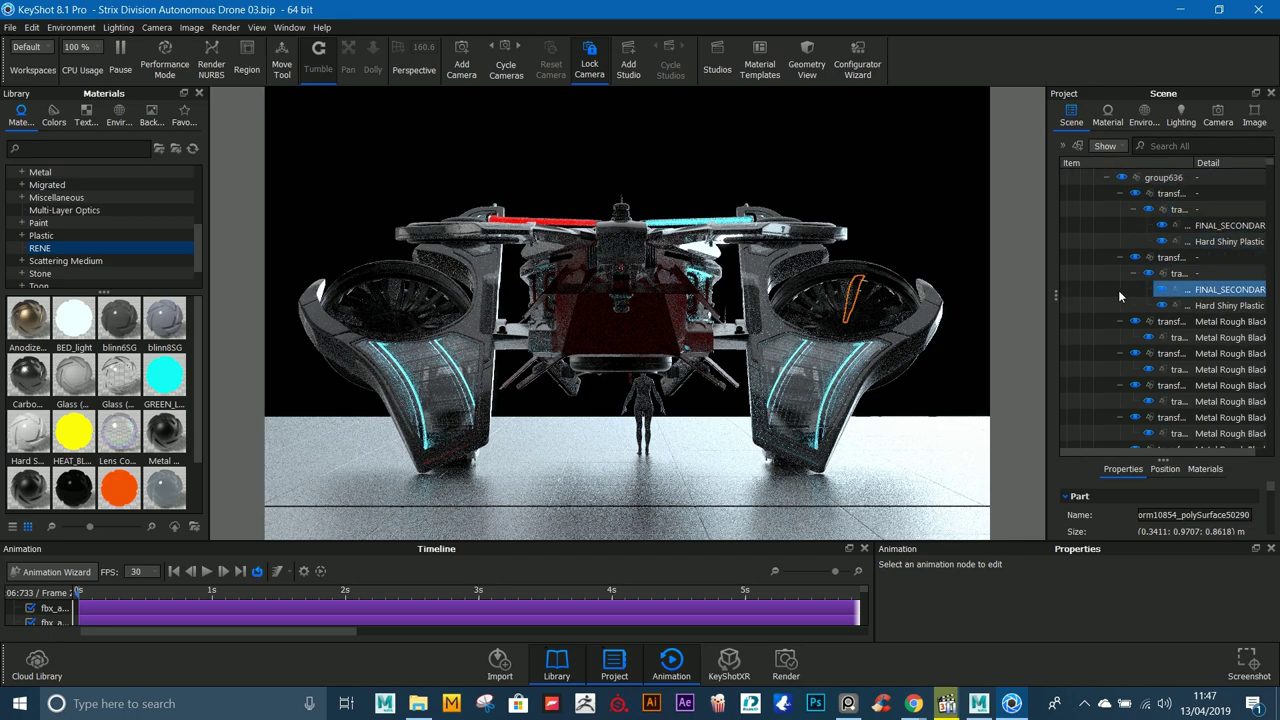
{"action": "scroll", "coordinate": [1135, 290], "scroll_direction": "up", "scroll_amount": 3}
{"action": "left_click", "coordinate": [1121, 336]}
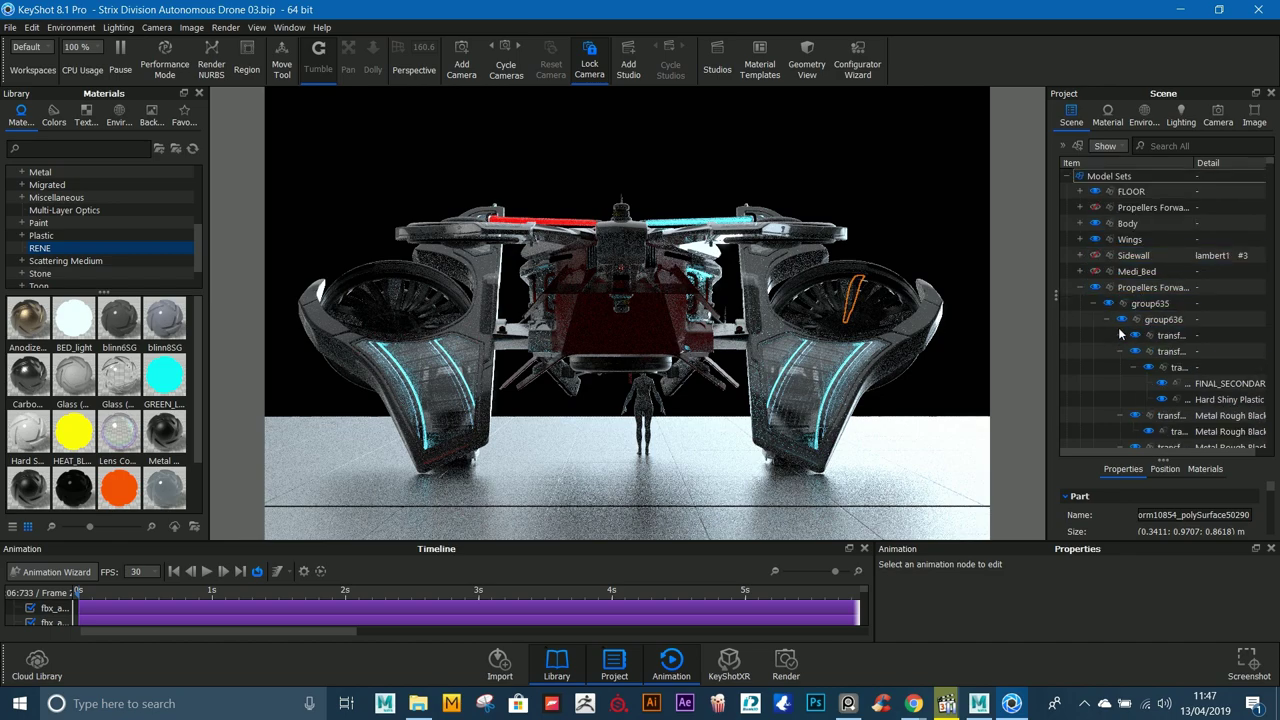
{"action": "left_click", "coordinate": [1080, 289]}
Step: Hide the forward-facing propellers and show the Propellers Tilted model set instead, leaving Propellers HOVER hidden
{"action": "left_click", "coordinate": [1095, 288]}
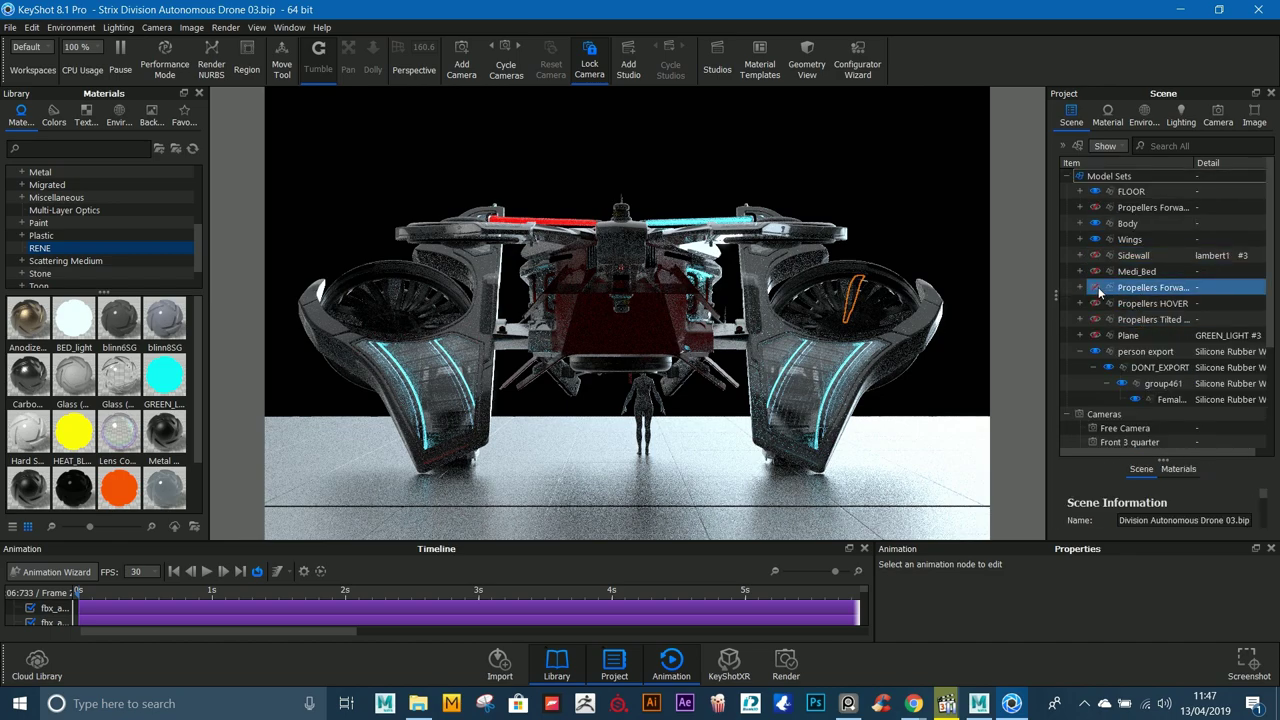
{"action": "left_click", "coordinate": [1097, 304]}
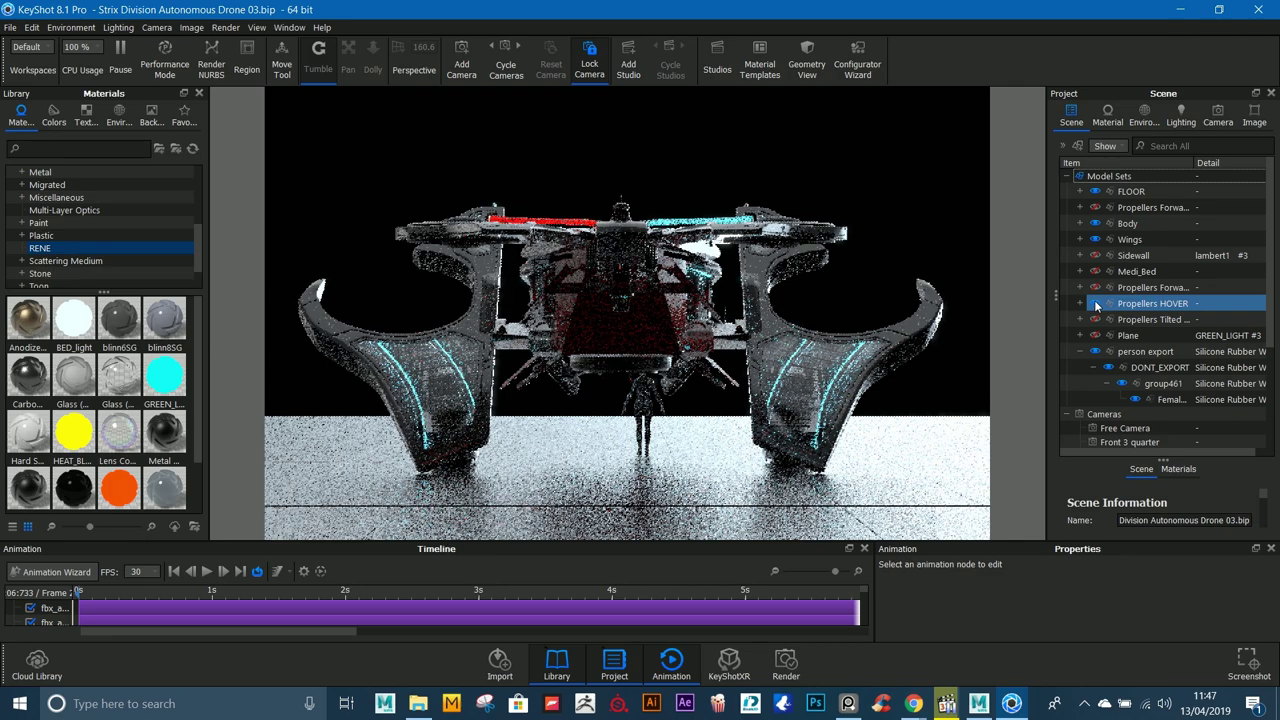
{"action": "left_click", "coordinate": [1096, 320]}
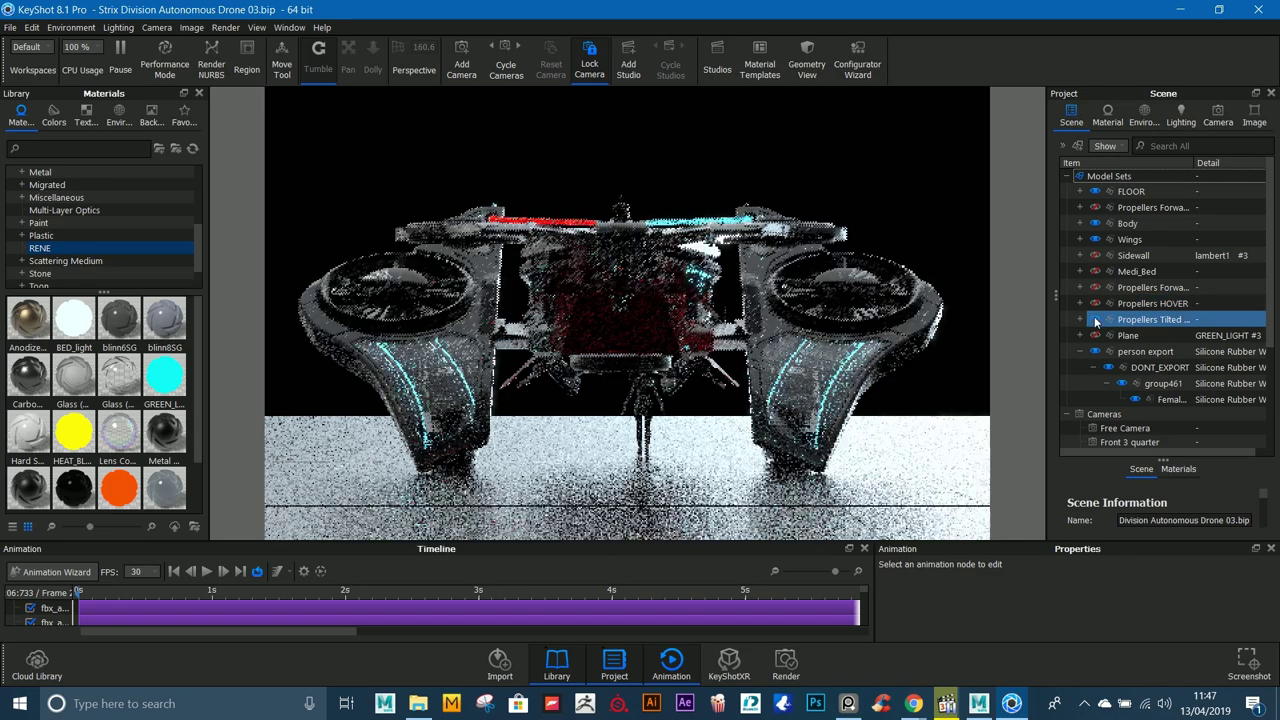
{"action": "left_click", "coordinate": [926, 221]}
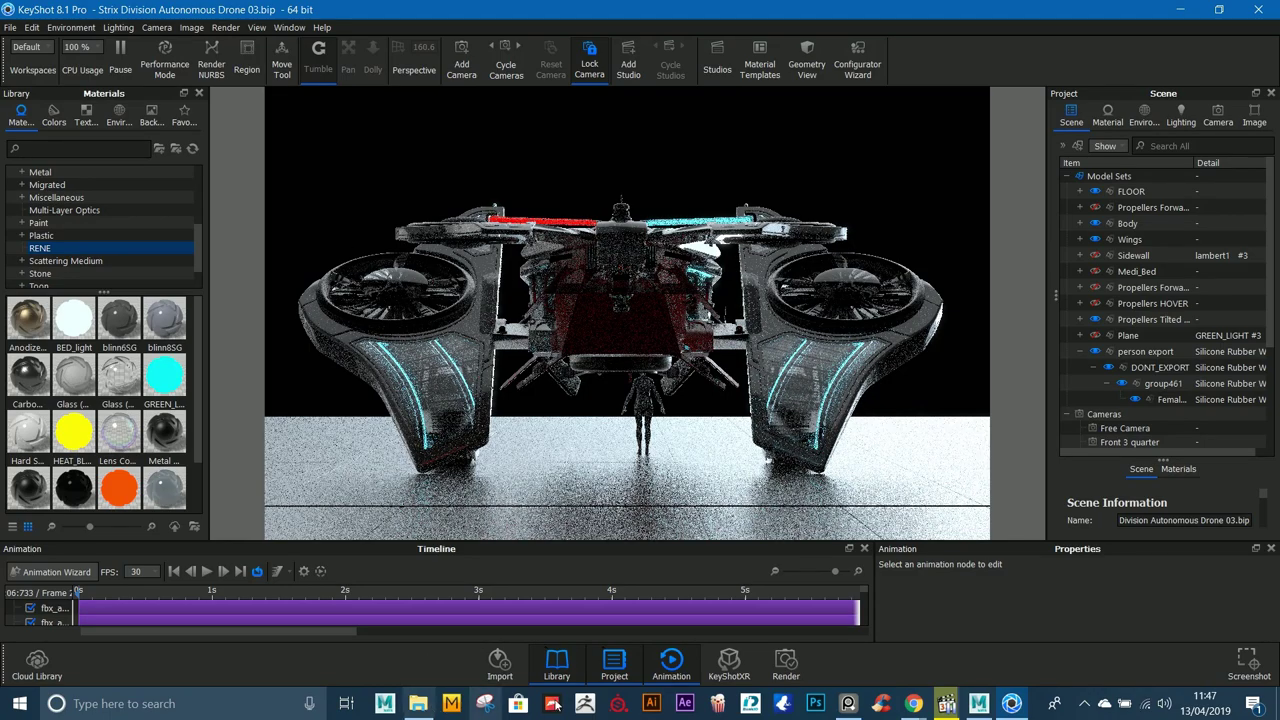
Step: Switch to ArtStation in Chrome and open the Strix Division Autonomous Air Ambulance SDA01 project from the artist's own portfolio
{"action": "mouse_move", "coordinate": [912, 704]}
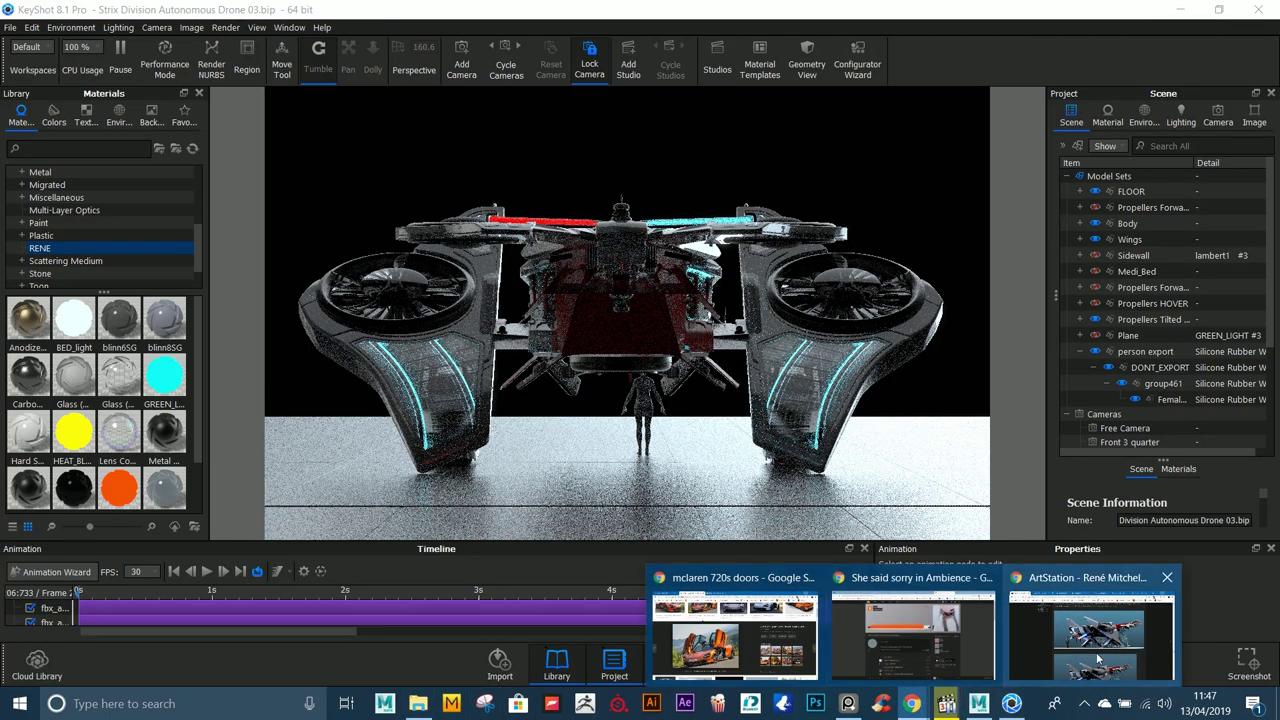
{"action": "left_click", "coordinate": [1130, 640]}
{"action": "scroll", "coordinate": [1279, 336], "scroll_direction": "up", "scroll_amount": 6}
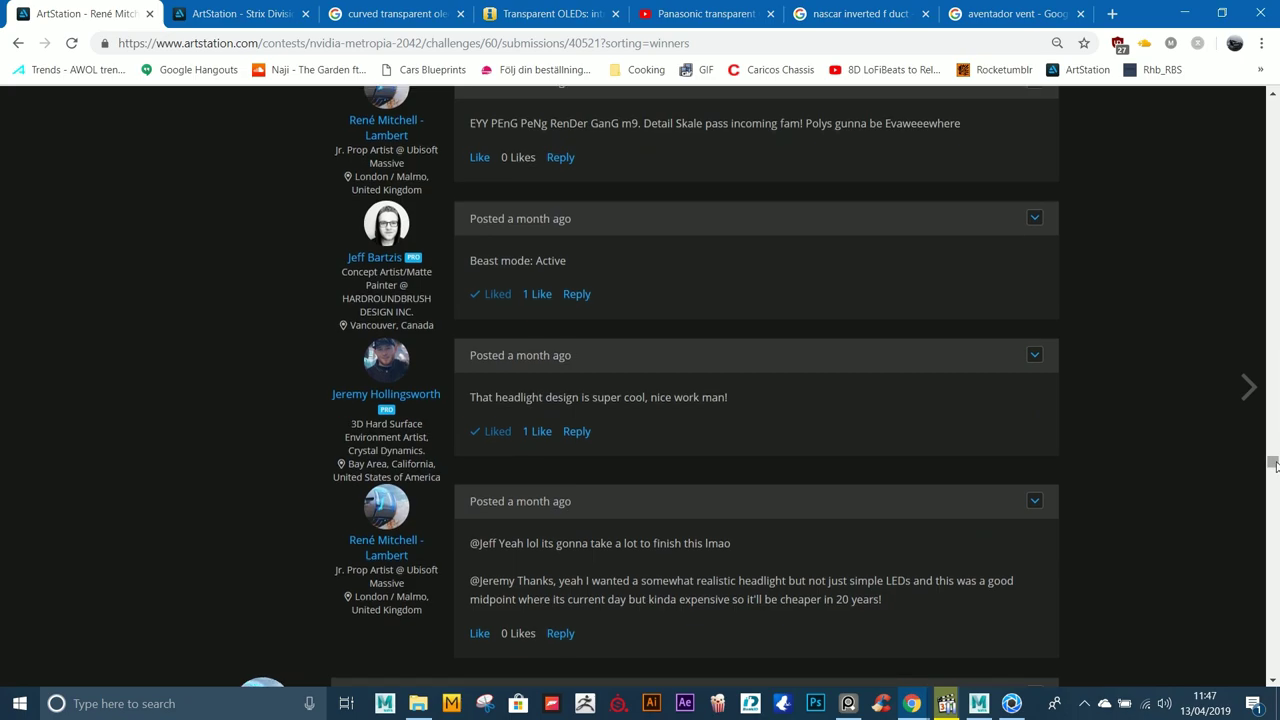
{"action": "left_click_drag", "start_coordinate": [1276, 466], "coordinate": [1274, 104]}
{"action": "mouse_move", "coordinate": [1206, 112]}
{"action": "left_click", "coordinate": [1201, 159]}
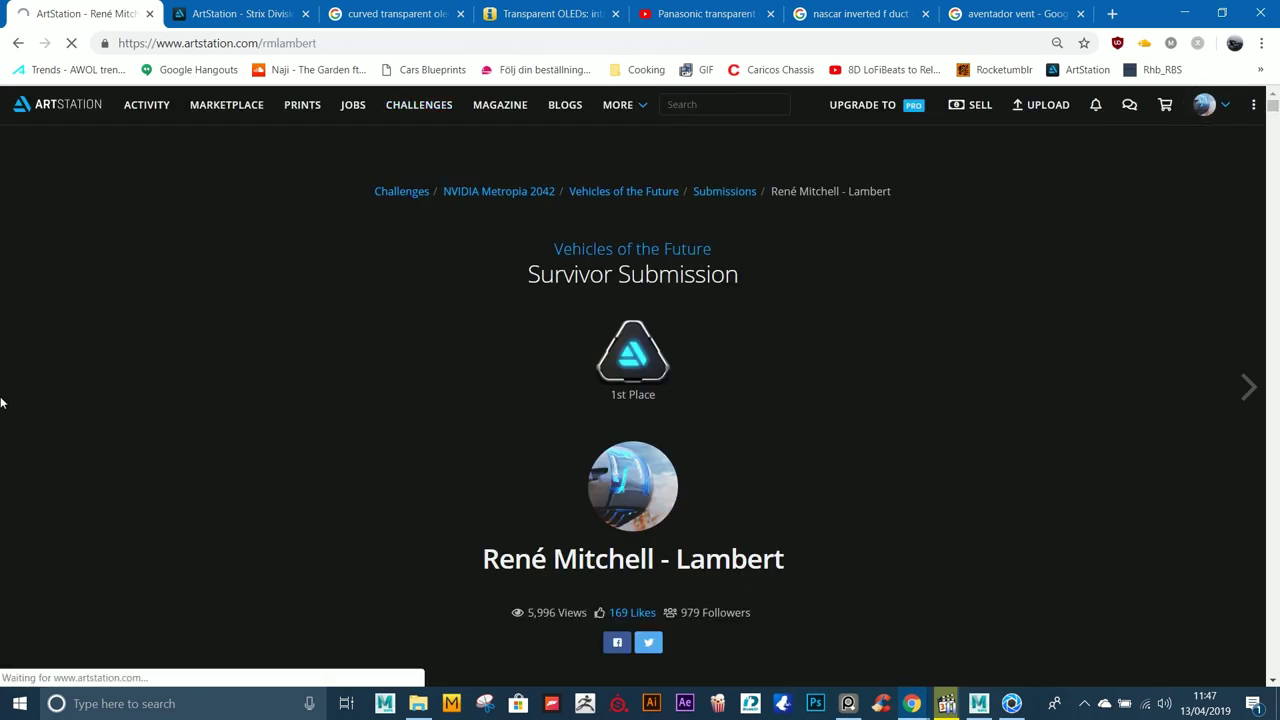
{"action": "scroll", "coordinate": [127, 340], "scroll_direction": "down", "scroll_amount": 5}
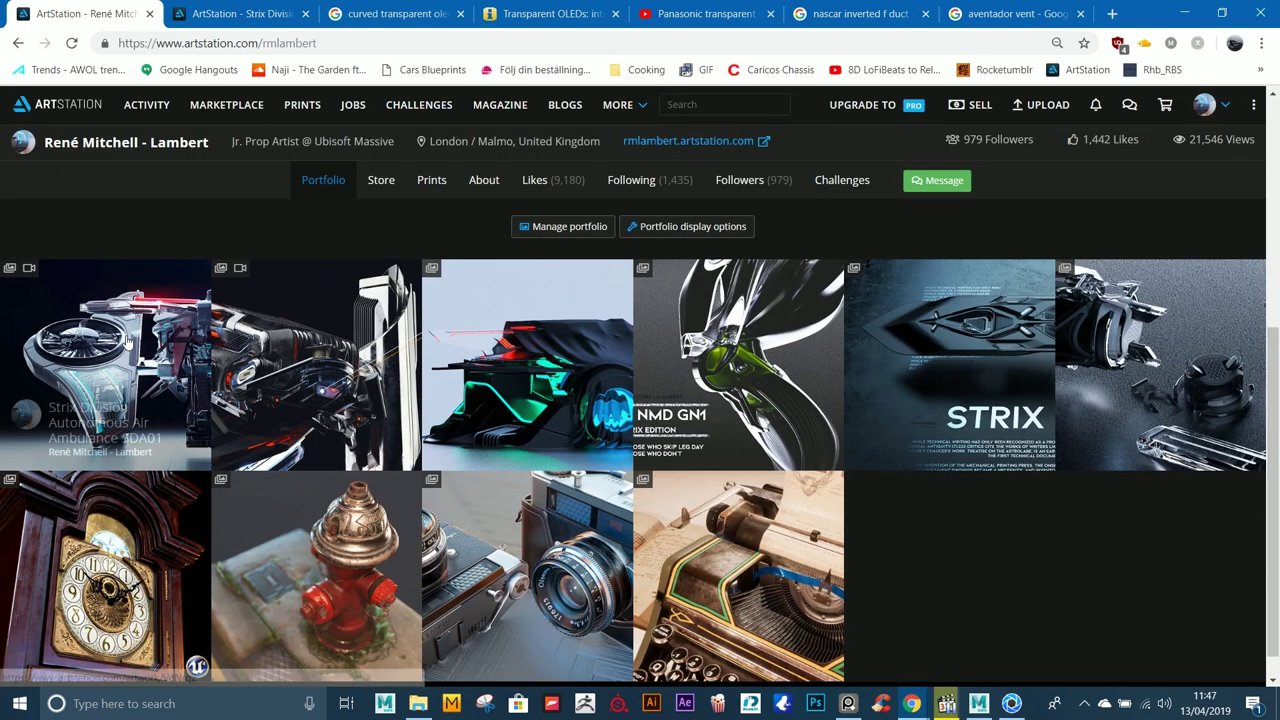
{"action": "left_click", "coordinate": [197, 314]}
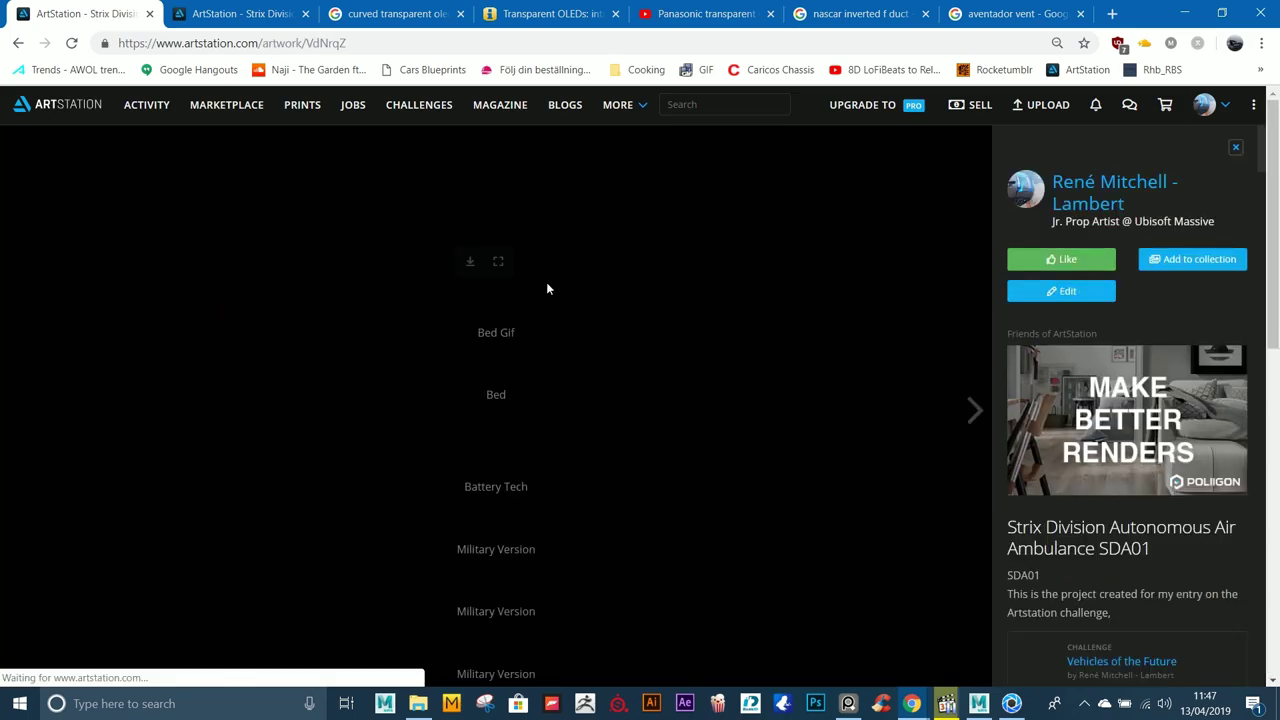
Step: Look through the published renders down to the rear view with the bed retracted, and return to KeyShot
{"action": "scroll", "coordinate": [727, 325], "scroll_direction": "down", "scroll_amount": 15}
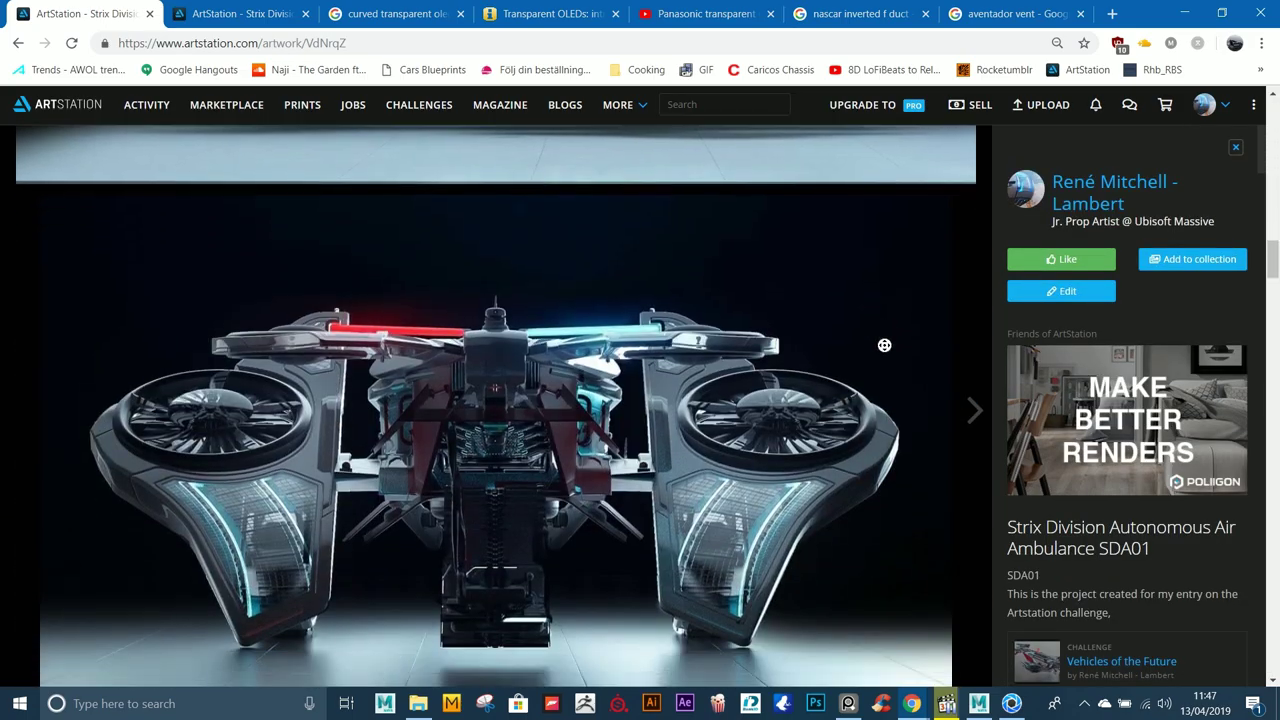
{"action": "scroll", "coordinate": [884, 345], "scroll_direction": "down", "scroll_amount": 10}
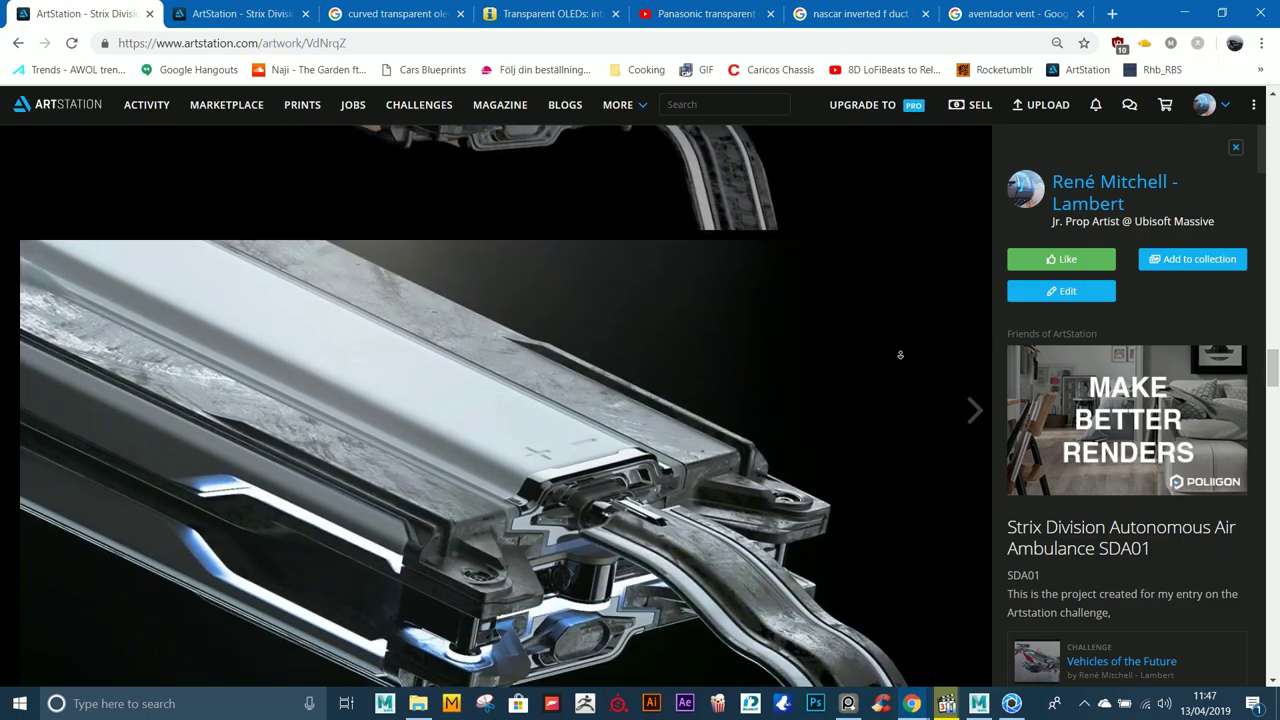
{"action": "scroll", "coordinate": [900, 355], "scroll_direction": "down", "scroll_amount": 10}
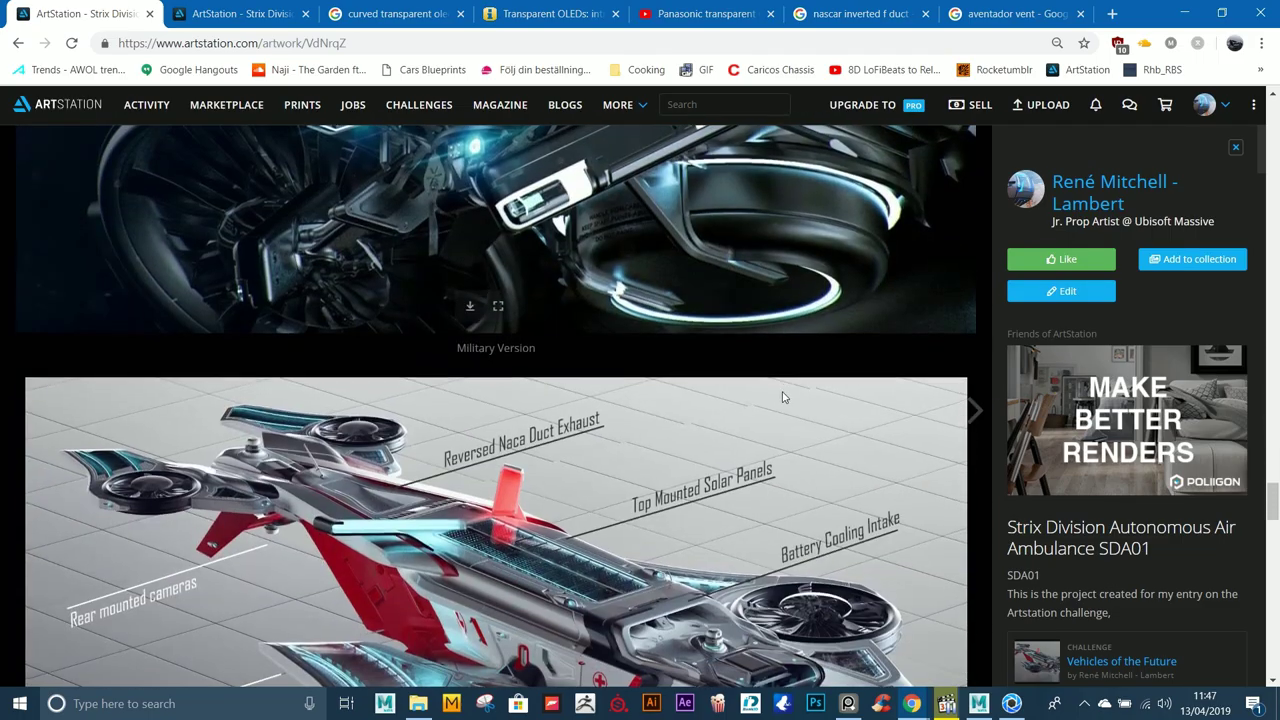
{"action": "scroll", "coordinate": [800, 400], "scroll_direction": "down", "scroll_amount": 10}
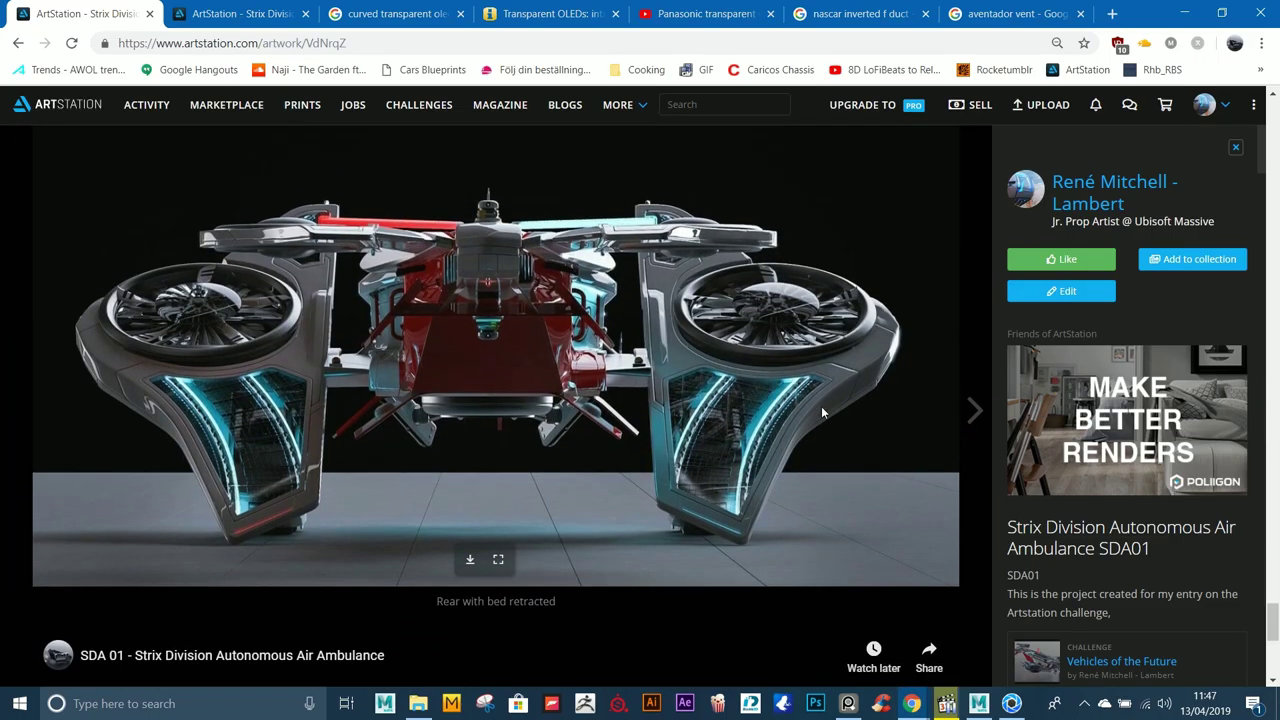
{"action": "scroll", "coordinate": [821, 406], "scroll_direction": "up", "scroll_amount": 1}
{"action": "scroll", "coordinate": [928, 213], "scroll_direction": "down", "scroll_amount": 2}
{"action": "left_click", "coordinate": [1183, 16]}
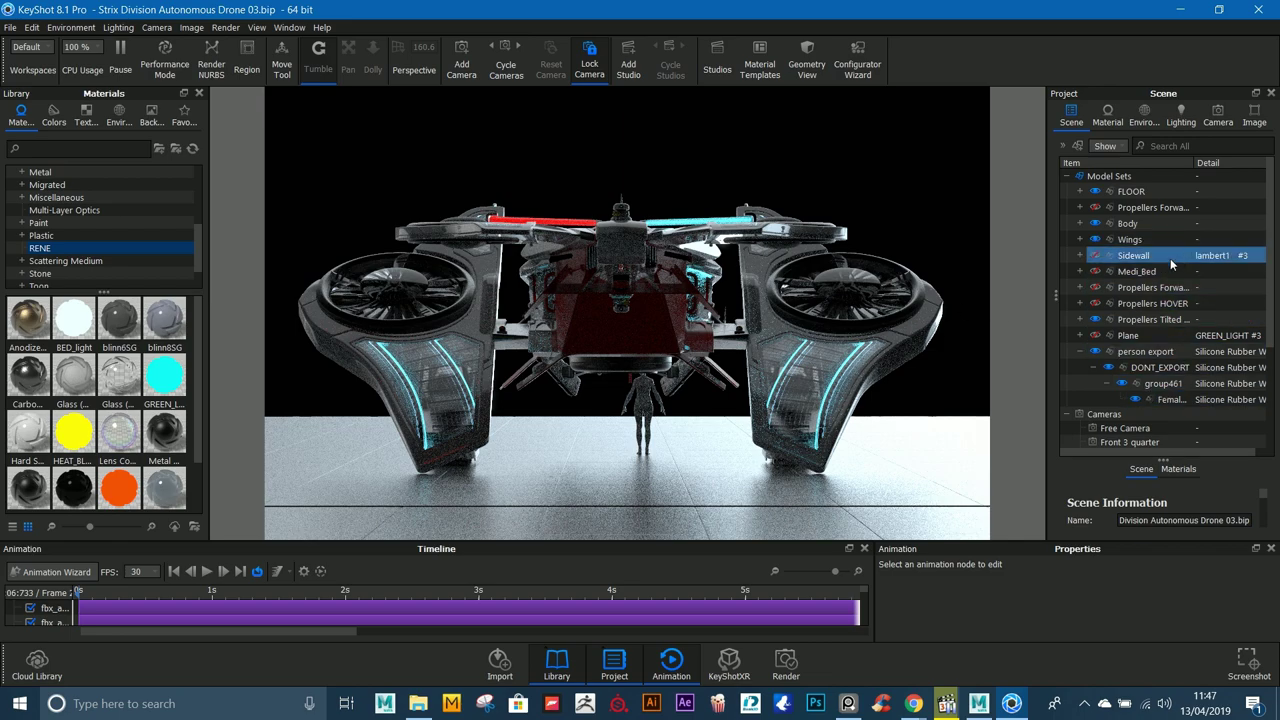
Step: Apply the SIDE environment and switch to the SIDE camera to show the landed craft in profile
{"action": "left_click", "coordinate": [1144, 115]}
{"action": "left_click", "coordinate": [1121, 240]}
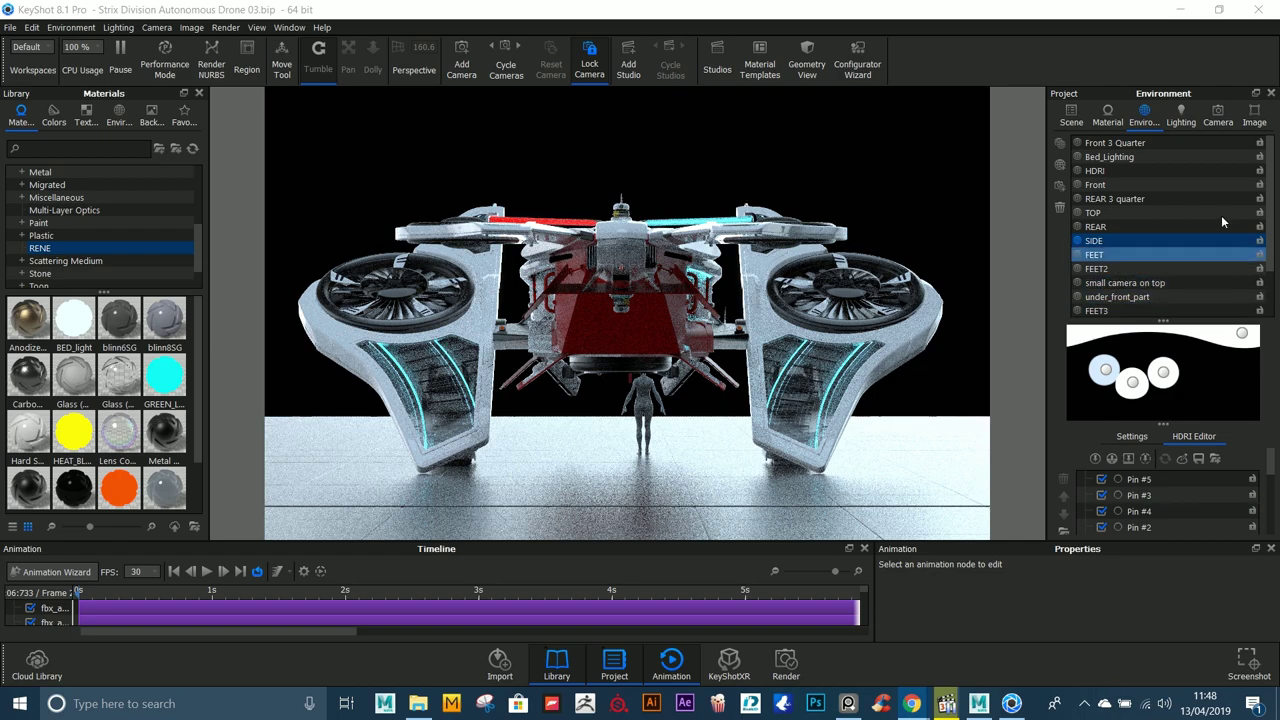
{"action": "left_click", "coordinate": [1218, 115]}
{"action": "left_click", "coordinate": [1095, 227]}
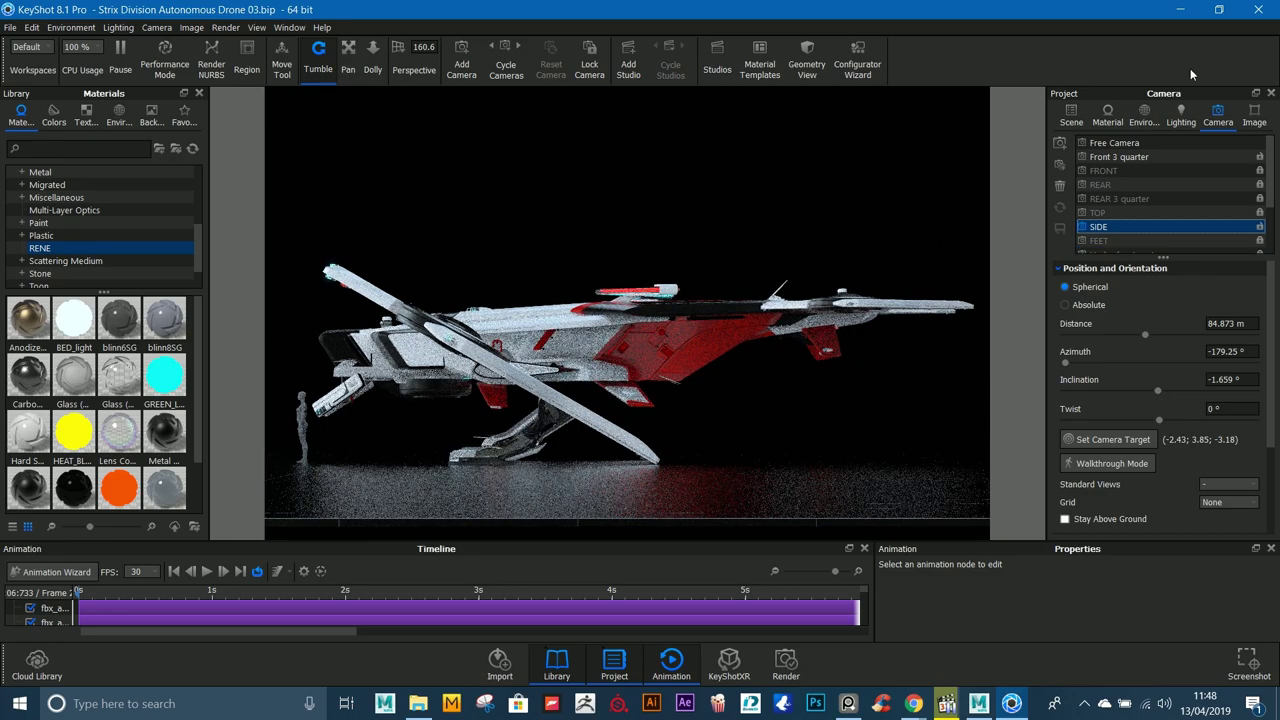
Step: Apply the FEET environment and switch to the FEET camera for a close view of the landing gear
{"action": "left_click", "coordinate": [1116, 116]}
{"action": "left_click", "coordinate": [1144, 116]}
{"action": "left_click", "coordinate": [1105, 257]}
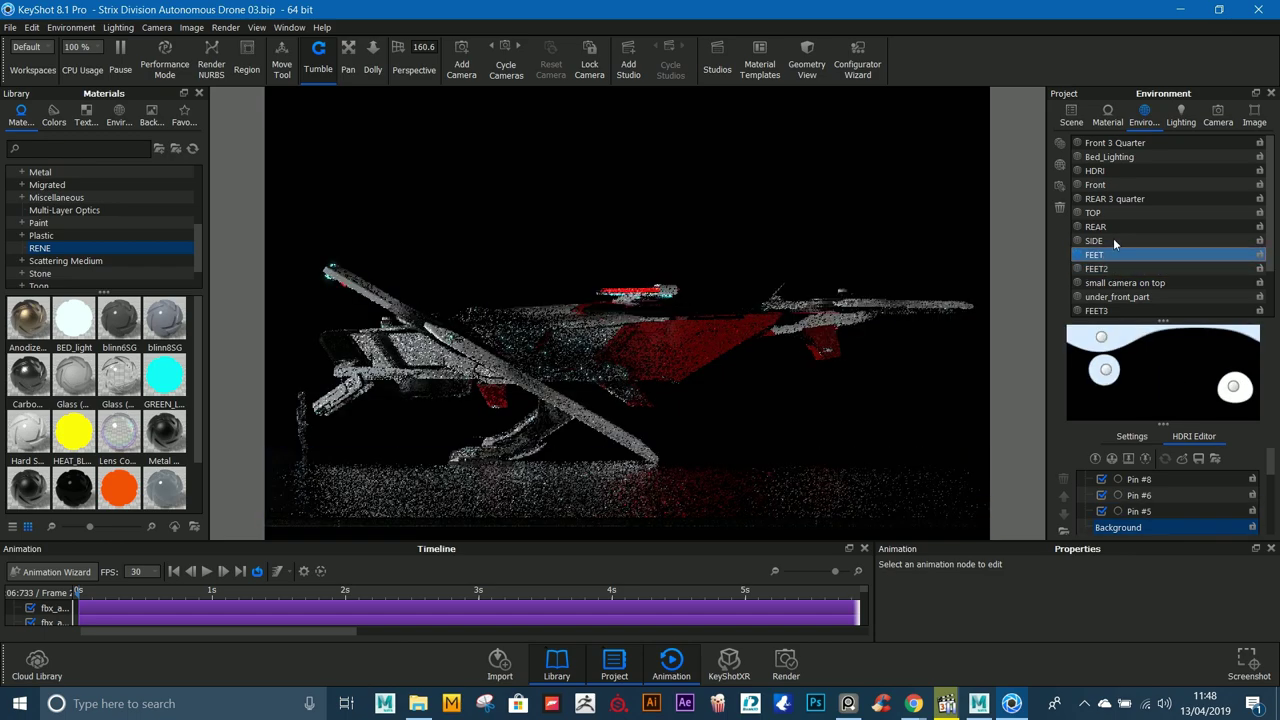
{"action": "left_click", "coordinate": [1115, 242]}
{"action": "left_click", "coordinate": [1181, 118]}
{"action": "left_click", "coordinate": [1214, 122]}
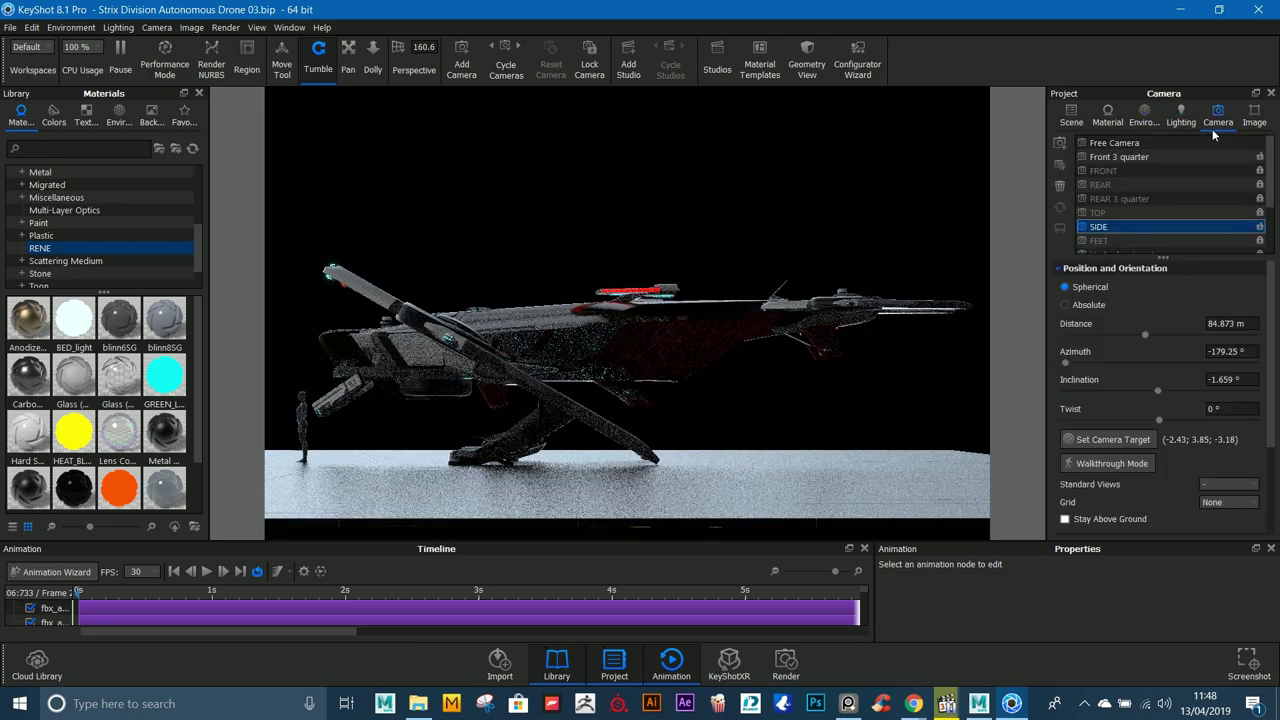
{"action": "scroll", "coordinate": [1170, 204], "scroll_direction": "down", "scroll_amount": 1}
{"action": "left_click", "coordinate": [1100, 199]}
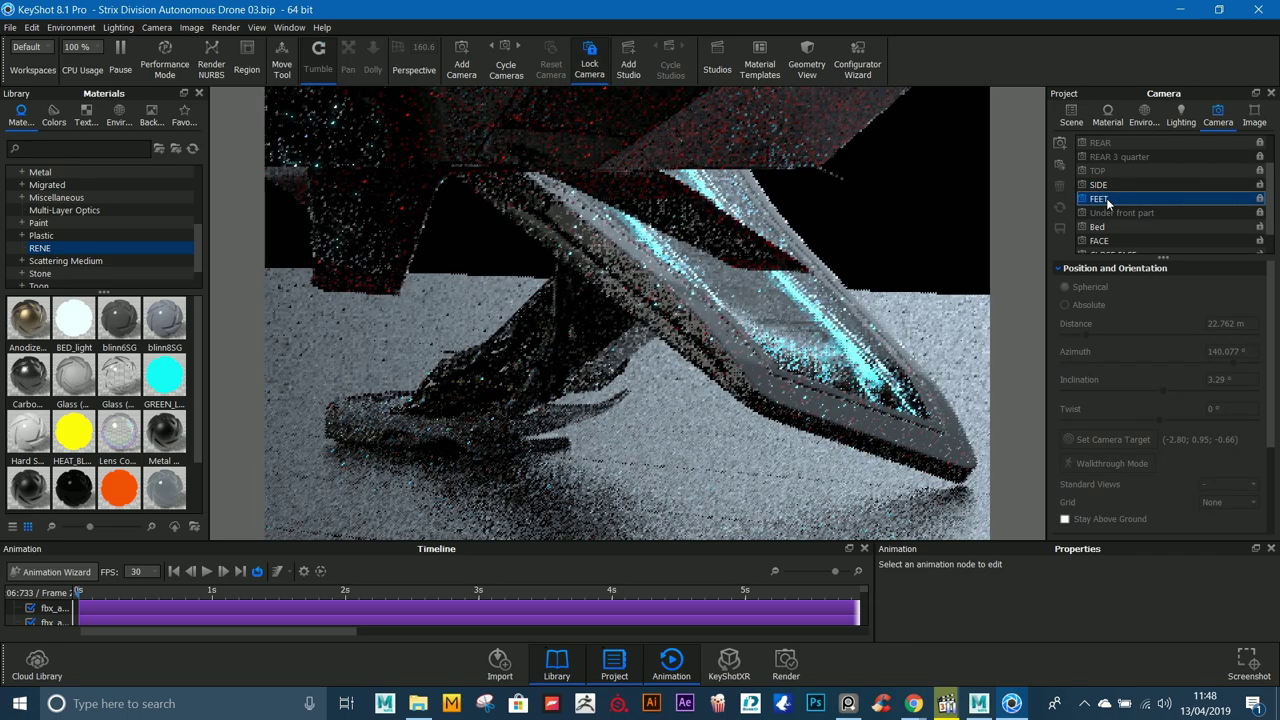
Step: Try the FEET2 and FEET3 lighting environments on the landing gear close-up
{"action": "left_click", "coordinate": [1107, 115]}
{"action": "left_click", "coordinate": [1146, 116]}
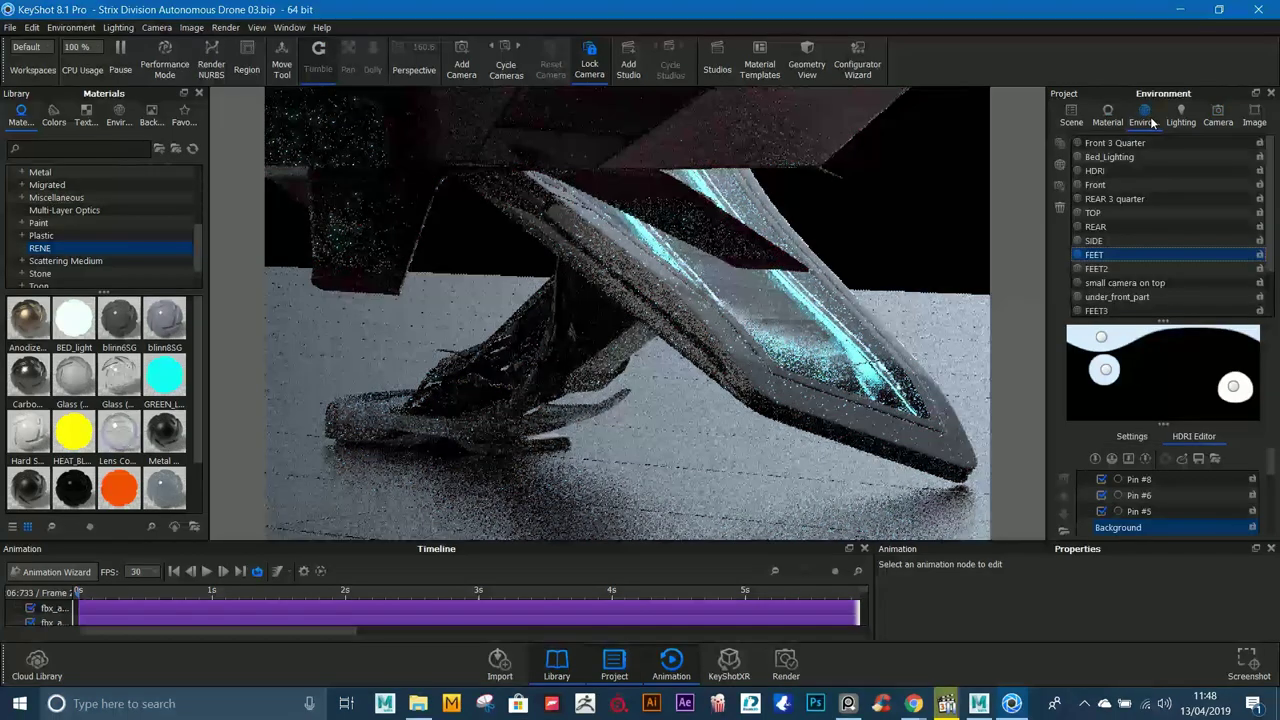
{"action": "left_click", "coordinate": [1108, 268]}
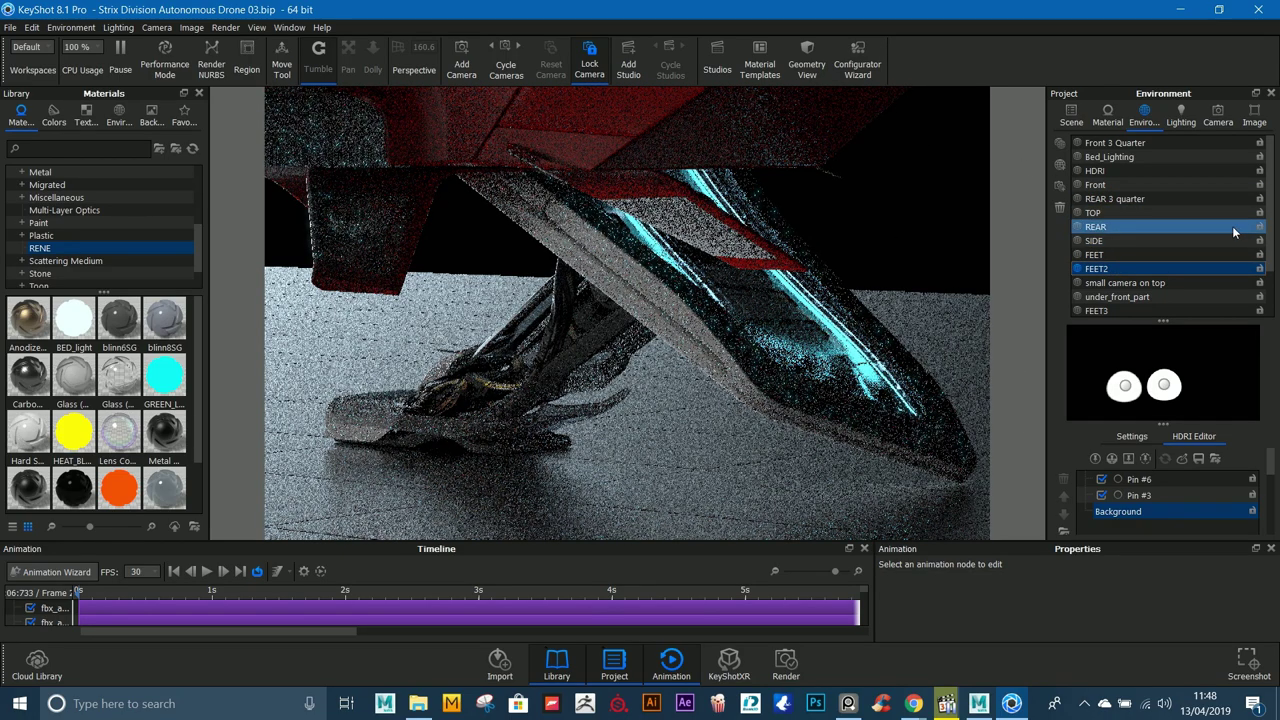
{"action": "scroll", "coordinate": [1200, 225], "scroll_direction": "down", "scroll_amount": 2}
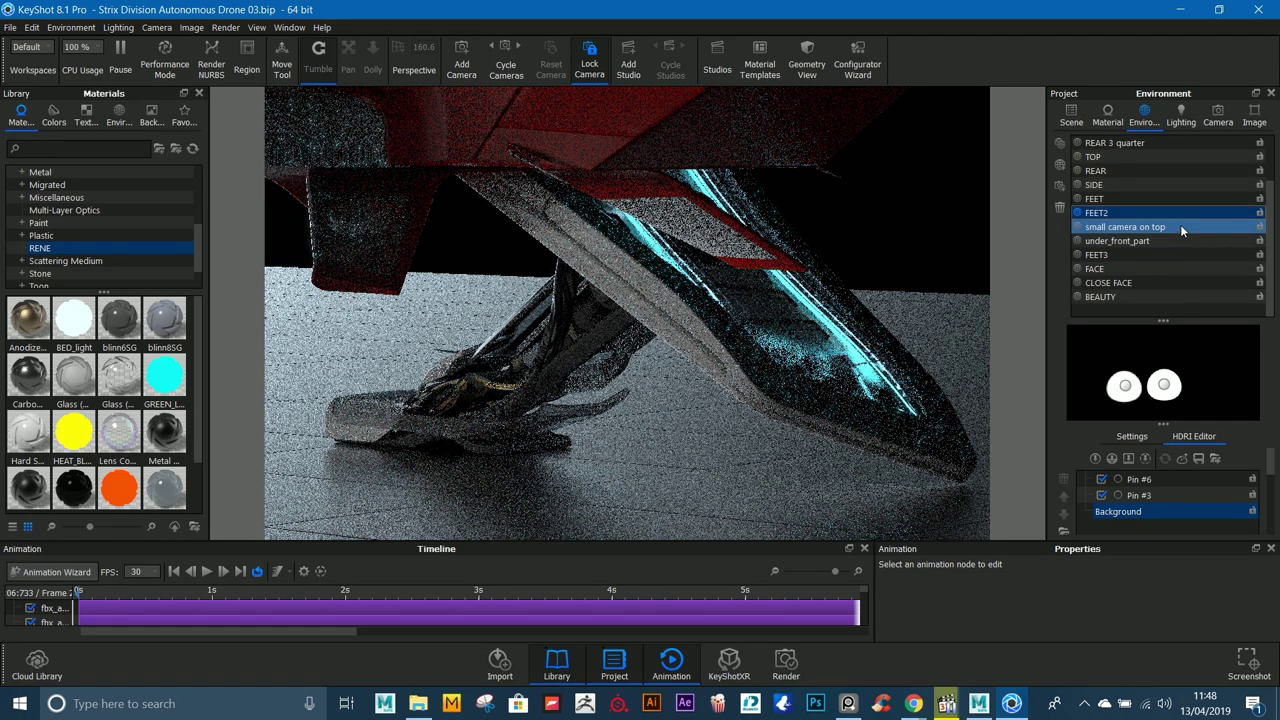
{"action": "left_click", "coordinate": [1110, 255]}
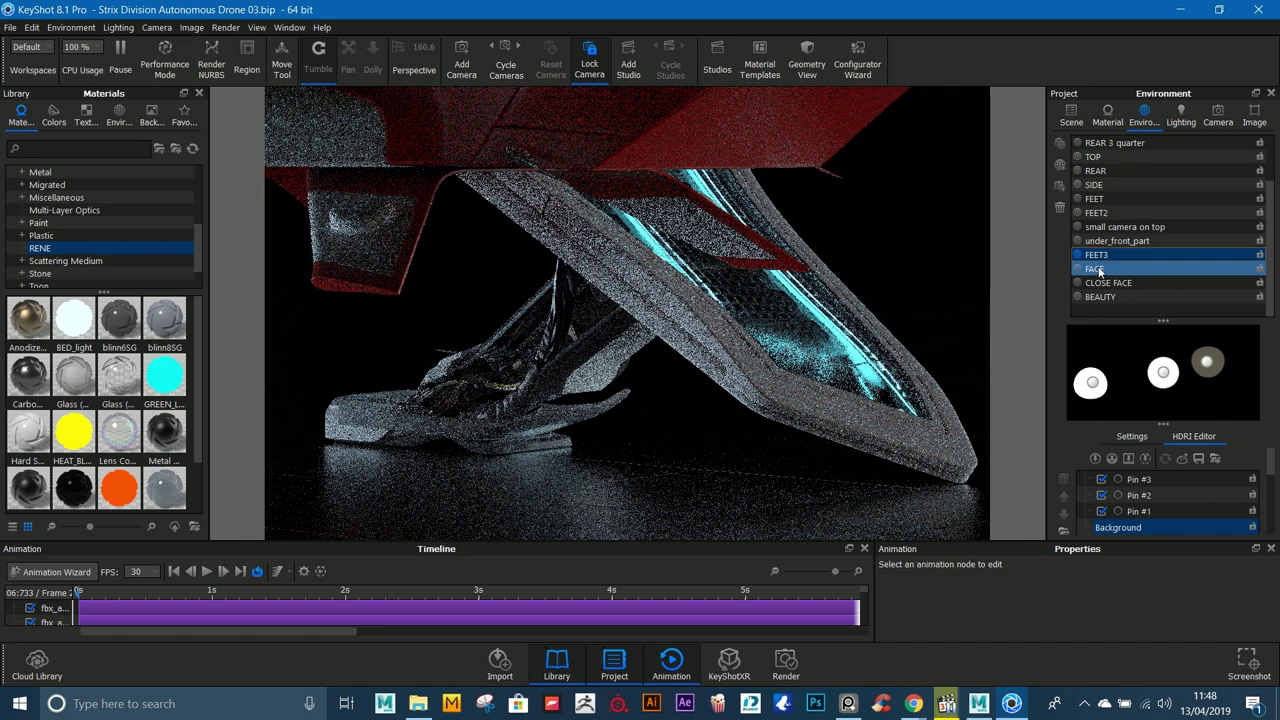
Step: Apply the FACE environment and go through the Under front part, Bed, FACE, CLOSE FACE and Beauty shot cameras
{"action": "left_click", "coordinate": [1135, 270]}
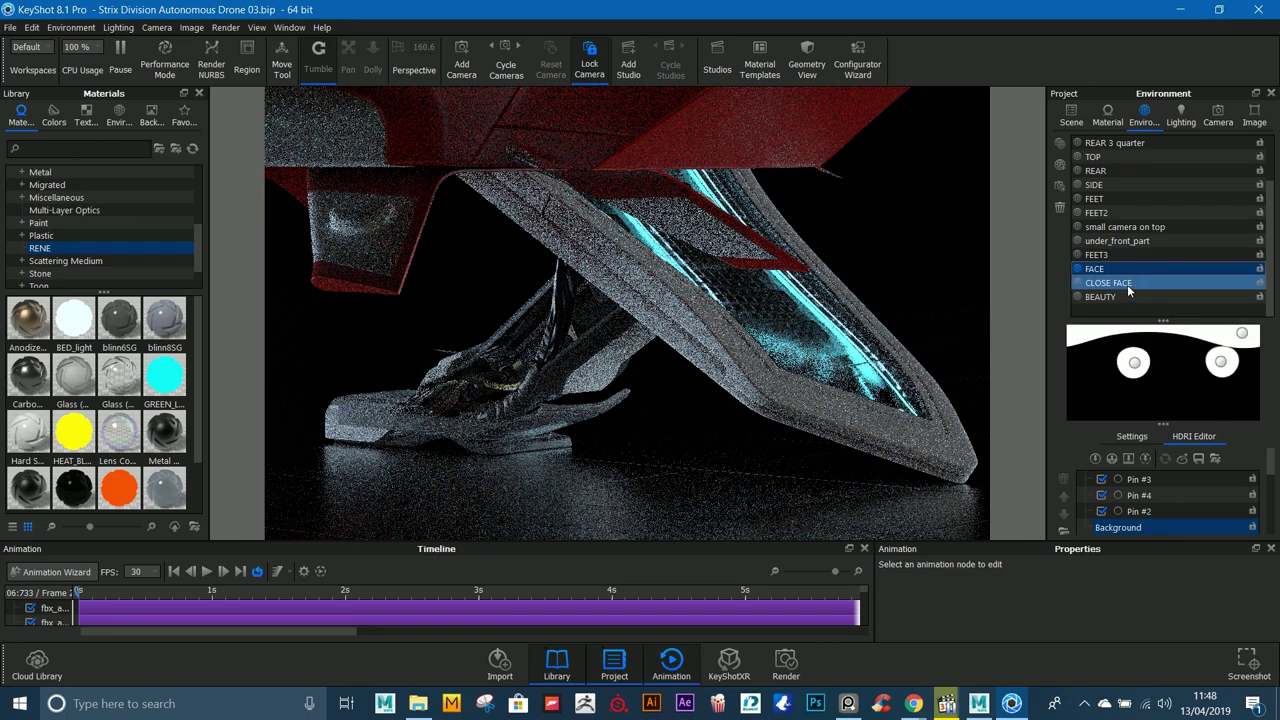
{"action": "left_click", "coordinate": [1217, 115]}
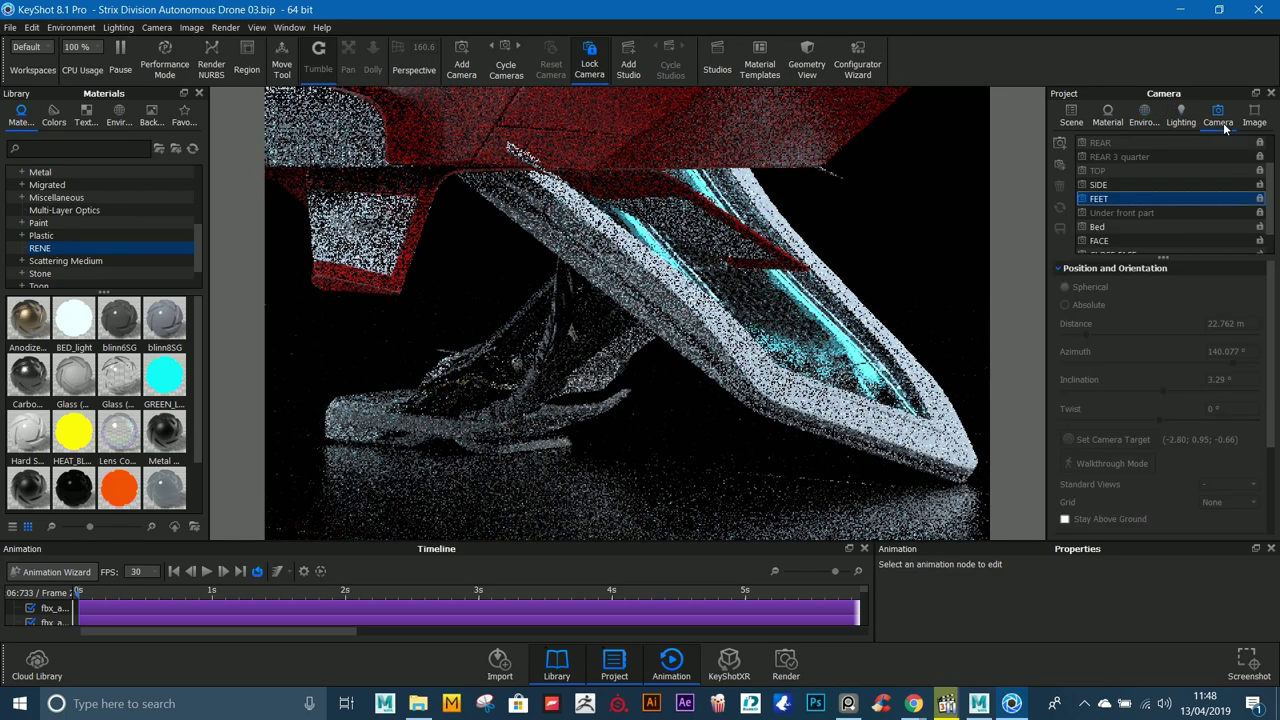
{"action": "left_click", "coordinate": [1113, 215]}
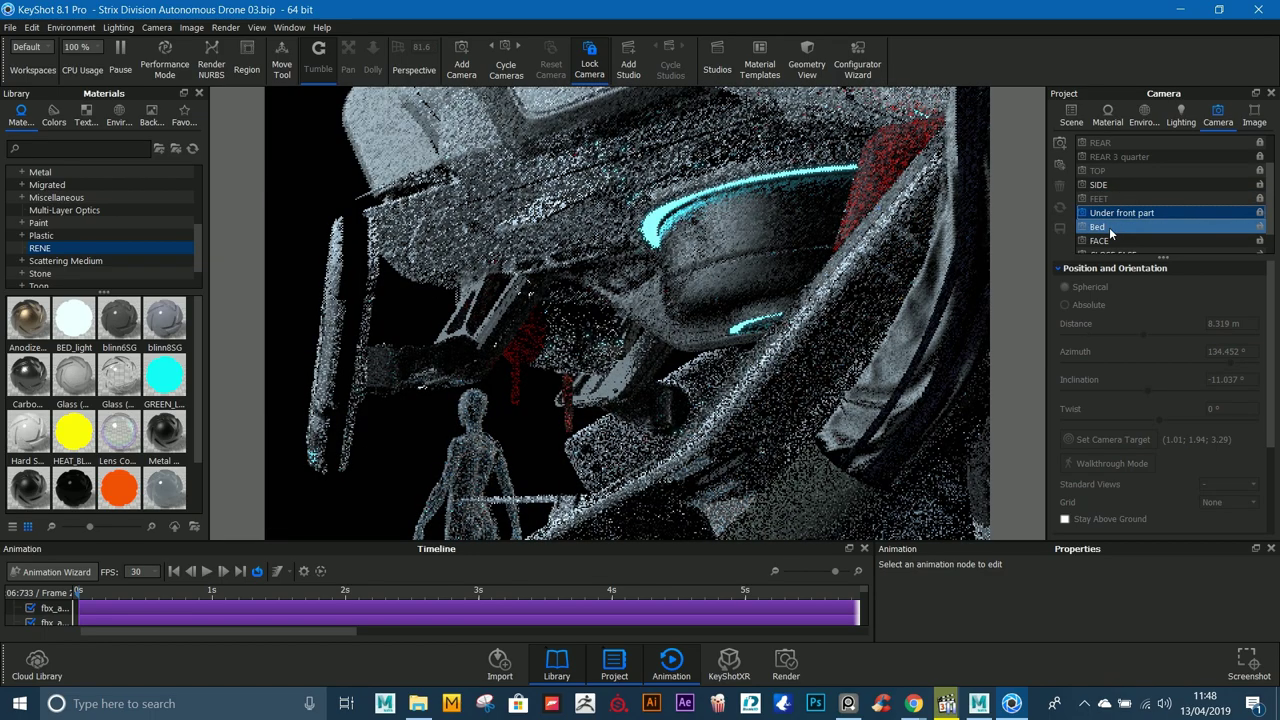
{"action": "left_click", "coordinate": [1110, 229]}
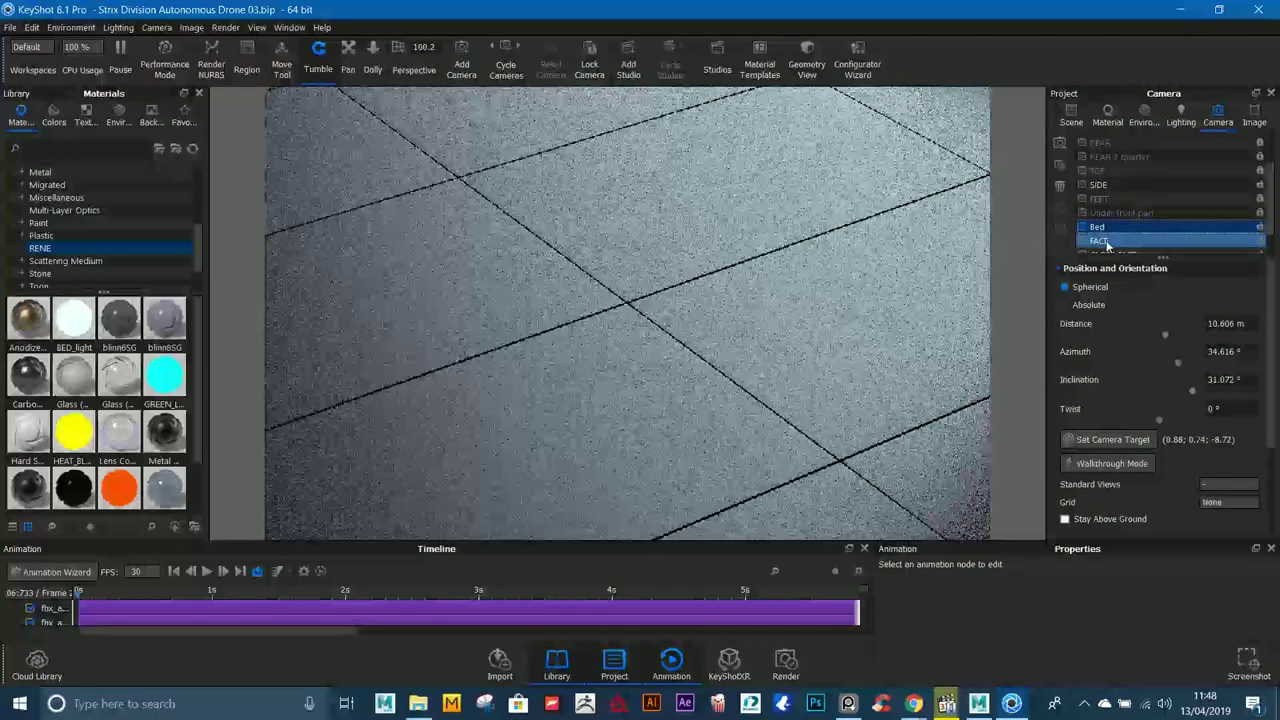
{"action": "left_click", "coordinate": [1106, 243]}
{"action": "scroll", "coordinate": [1127, 220], "scroll_direction": "down", "scroll_amount": 1}
{"action": "left_click", "coordinate": [1125, 226]}
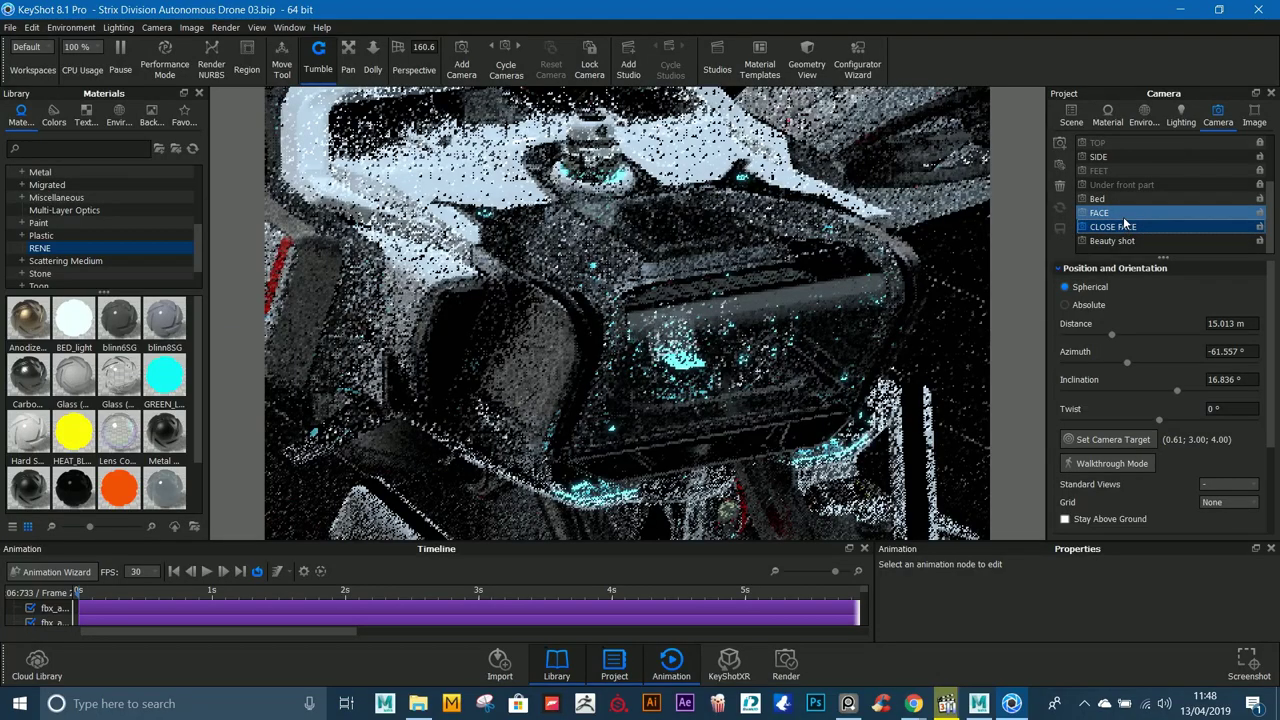
{"action": "left_click", "coordinate": [1127, 240]}
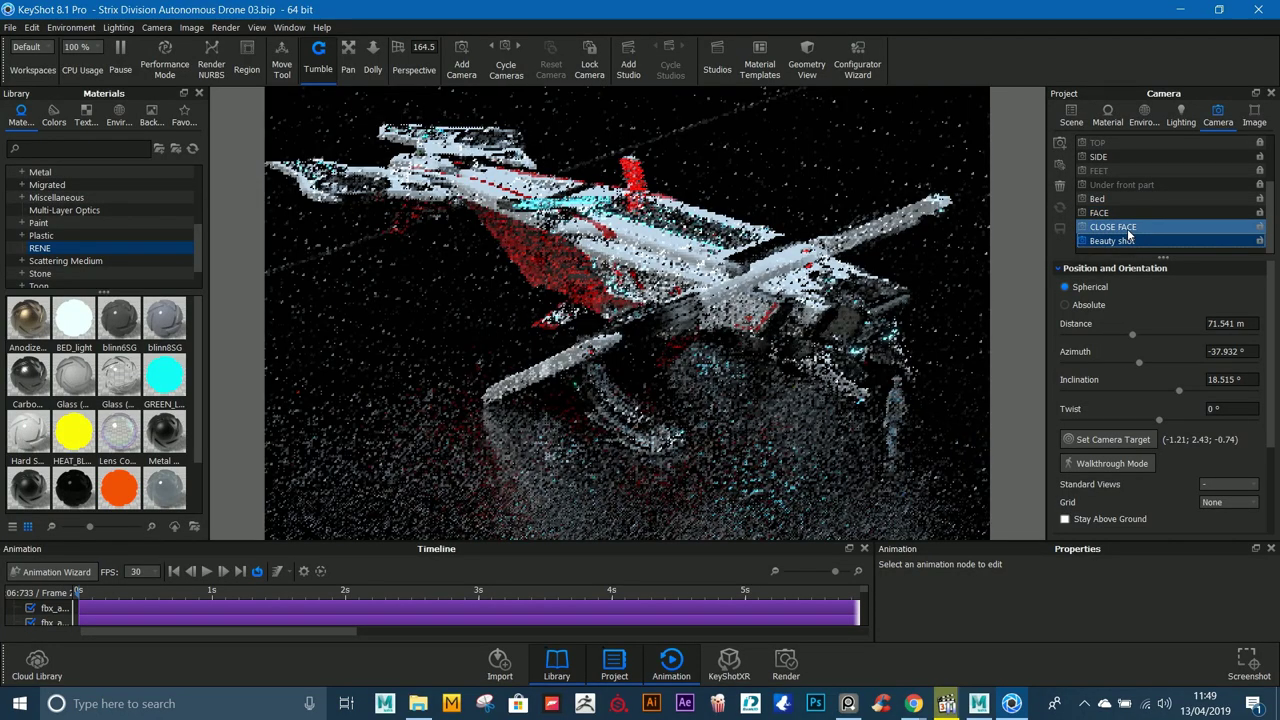
Step: Return to the CLOSE FACE camera and apply the matching CLOSE FACE environment
{"action": "left_click", "coordinate": [1107, 113]}
{"action": "left_click", "coordinate": [1143, 113]}
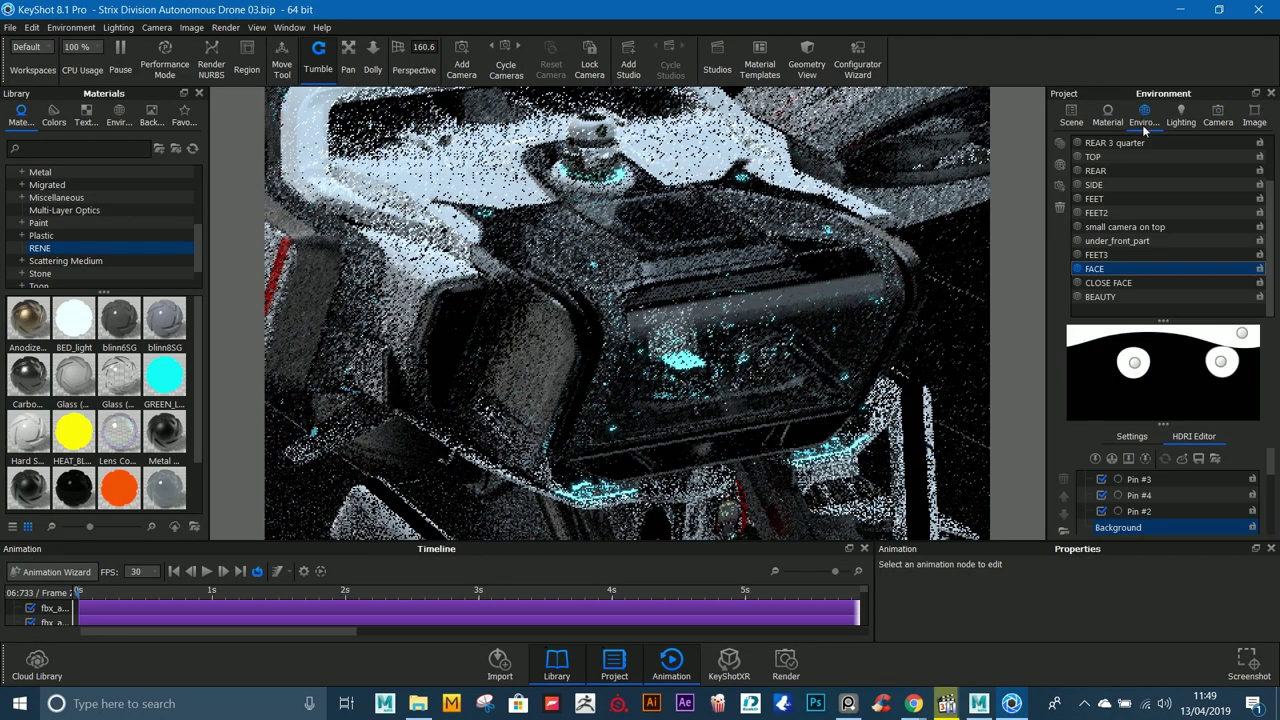
{"action": "left_click", "coordinate": [1123, 283]}
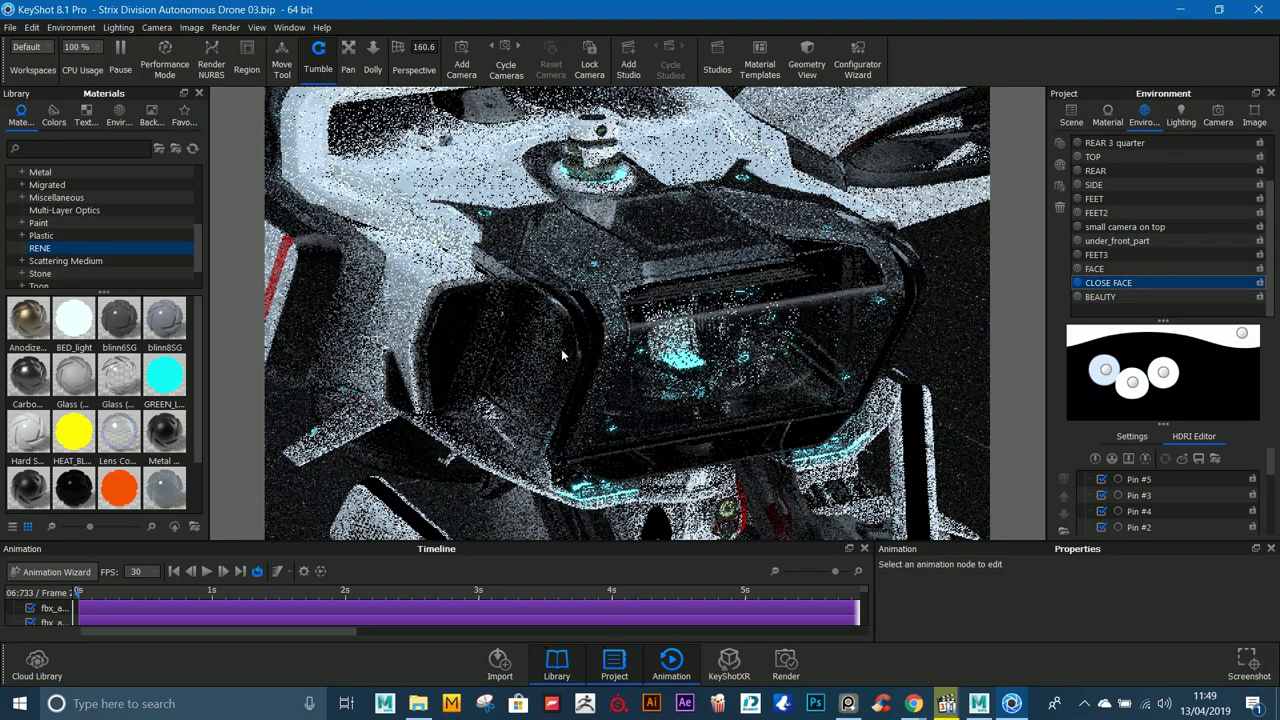
Step: Switch to File Explorer, view the close-up face render from the Trial Render folder full screen, and return to KeyShot
{"action": "left_click", "coordinate": [418, 703]}
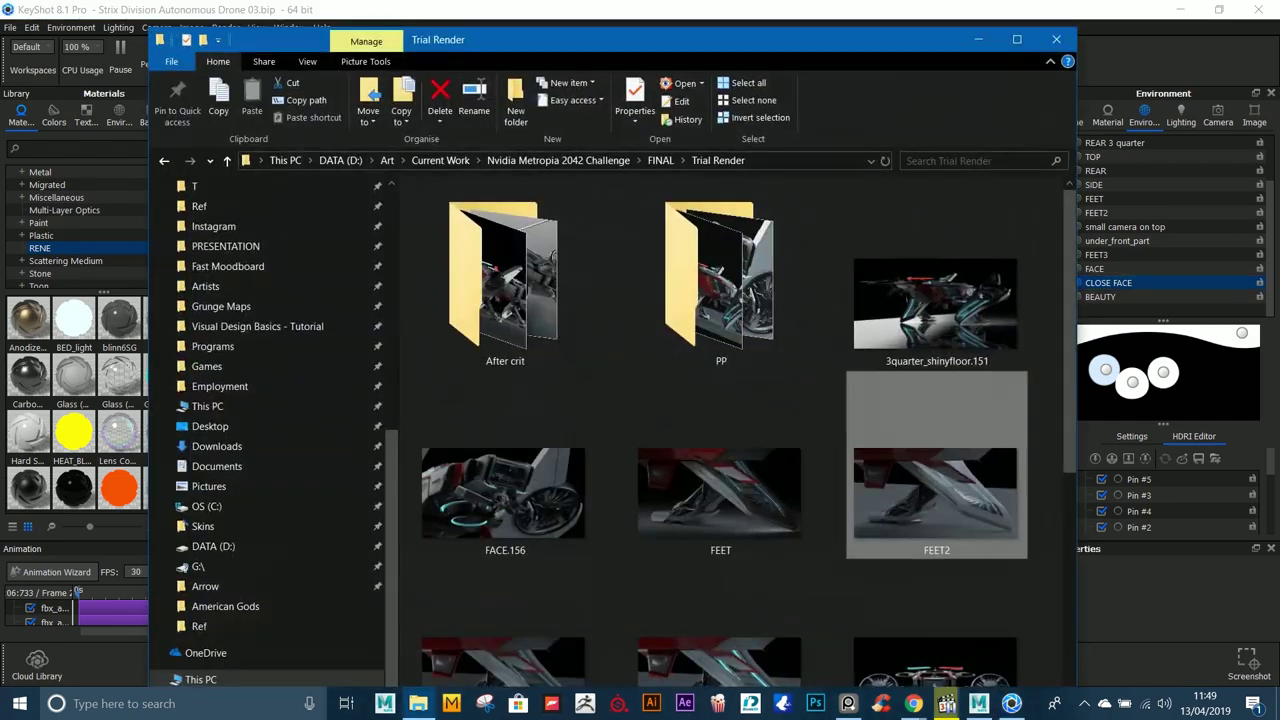
{"action": "left_click_drag", "start_coordinate": [733, 40], "coordinate": [755, 718]}
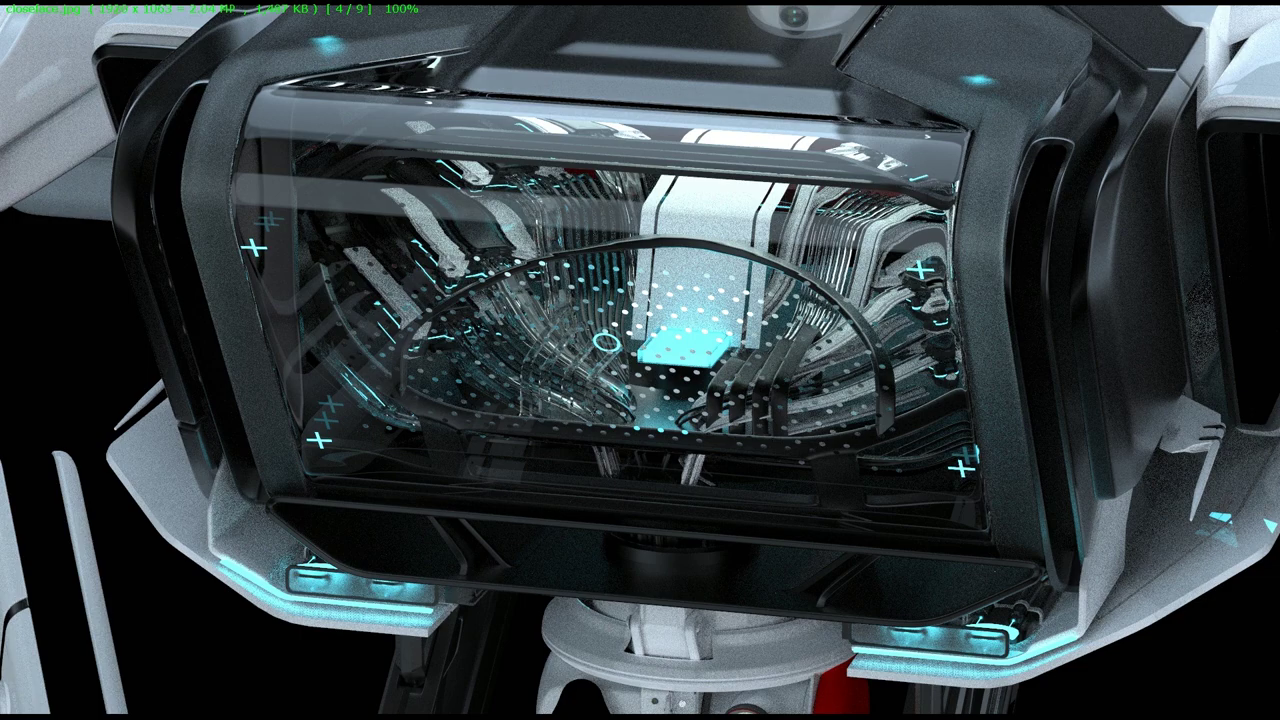
{"action": "right_click", "coordinate": [679, 104]}
{"action": "key", "text": "Escape"}
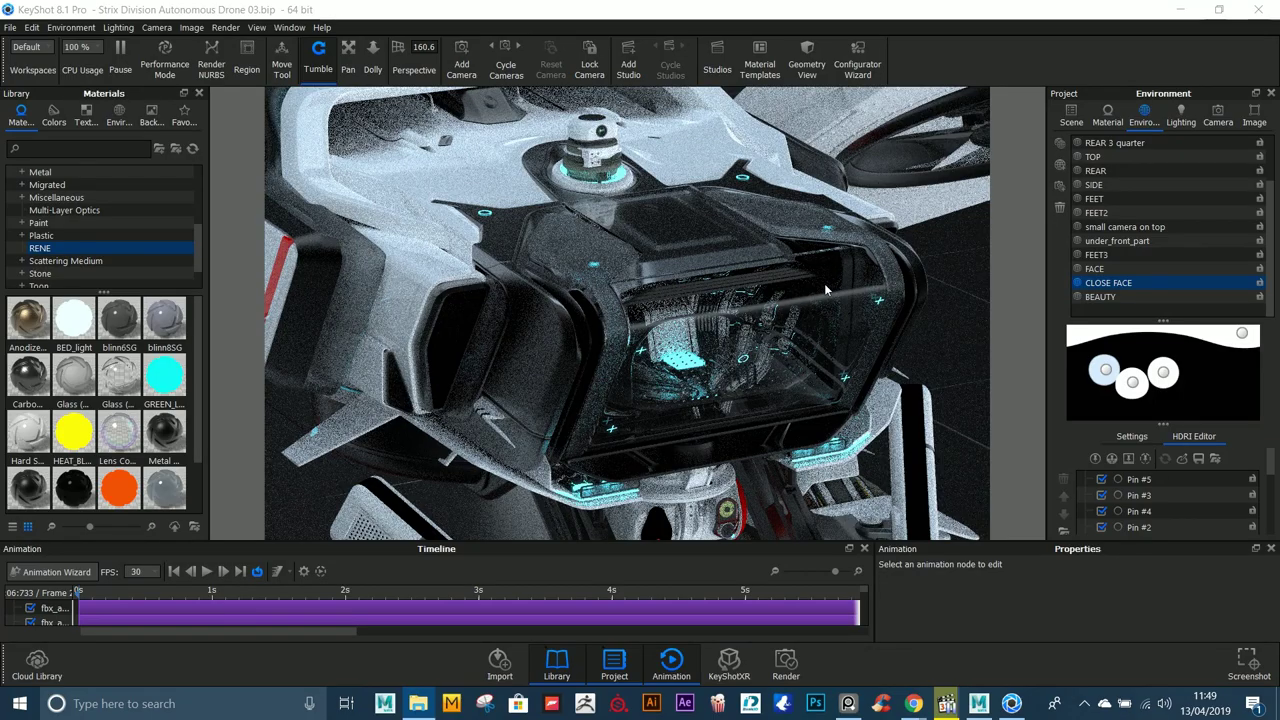
Step: Inspect the aircraft's nose, upper hull and propellers from several angles under the CLOSE FACE lighting
{"action": "left_click_drag", "start_coordinate": [716, 300], "coordinate": [780, 383]}
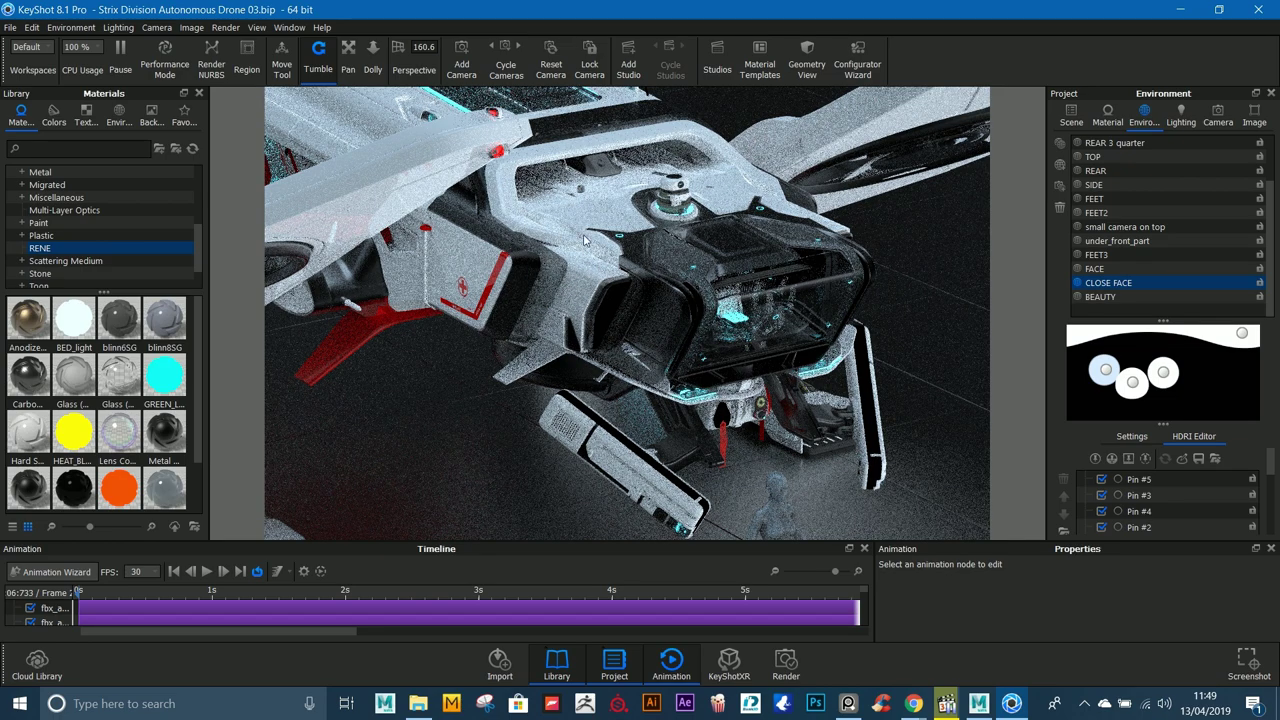
{"action": "left_click_drag", "start_coordinate": [625, 278], "coordinate": [735, 248]}
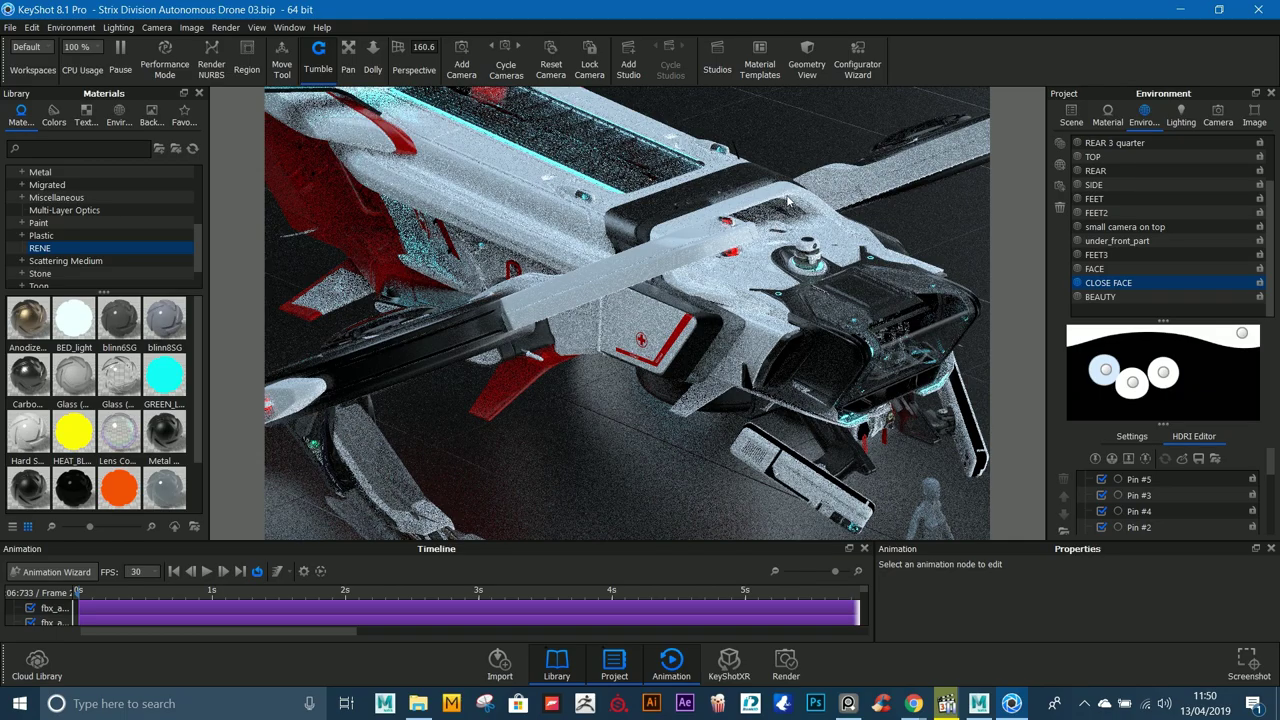
{"action": "left_click_drag", "start_coordinate": [788, 203], "coordinate": [576, 210]}
{"action": "scroll", "coordinate": [757, 254], "scroll_direction": "down", "scroll_amount": 4}
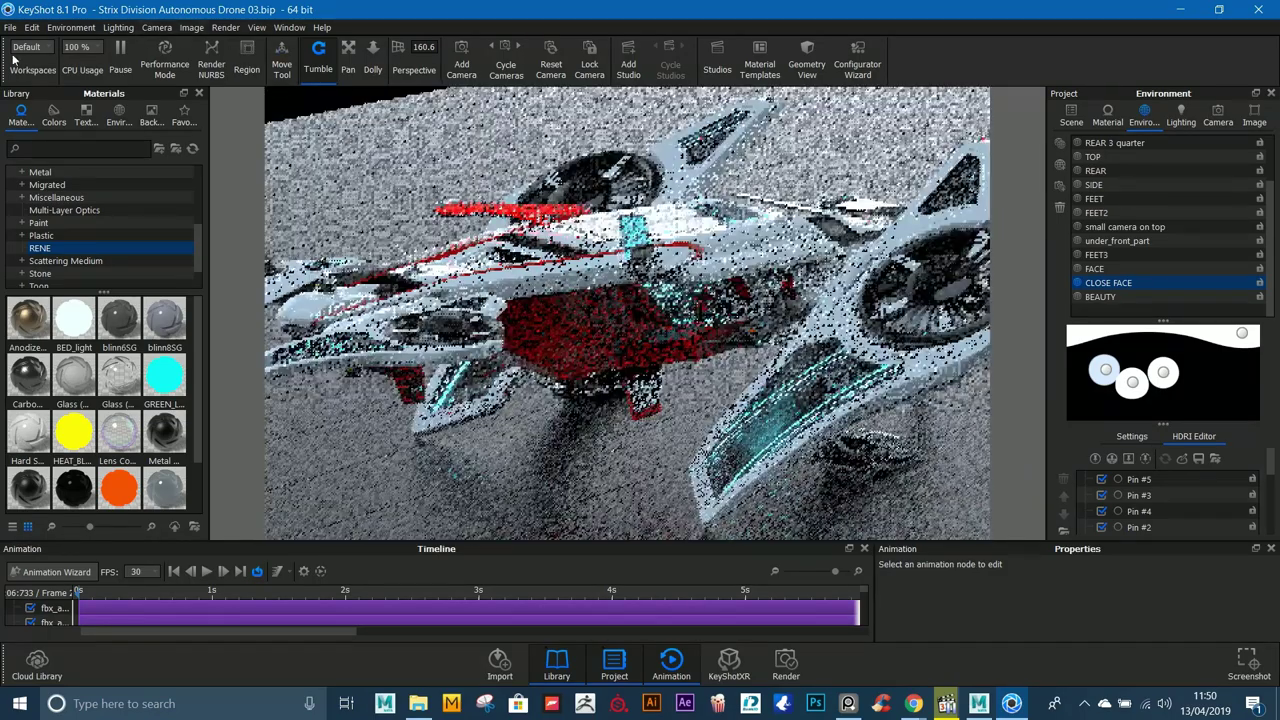
Step: Open the recent scene "Gorgeous_ black and white colour scheme.bip" and discard the changes to the current scene
{"action": "left_click", "coordinate": [9, 27]}
{"action": "mouse_move", "coordinate": [40, 98]}
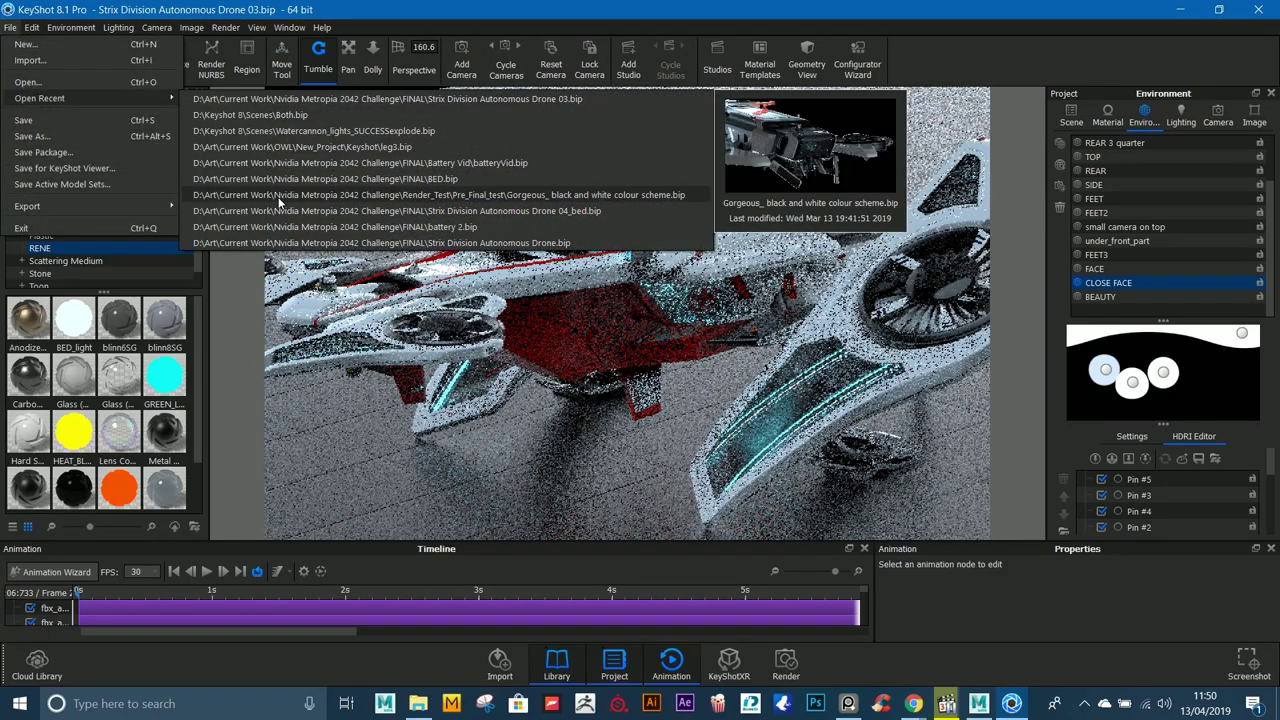
{"action": "left_click", "coordinate": [343, 210]}
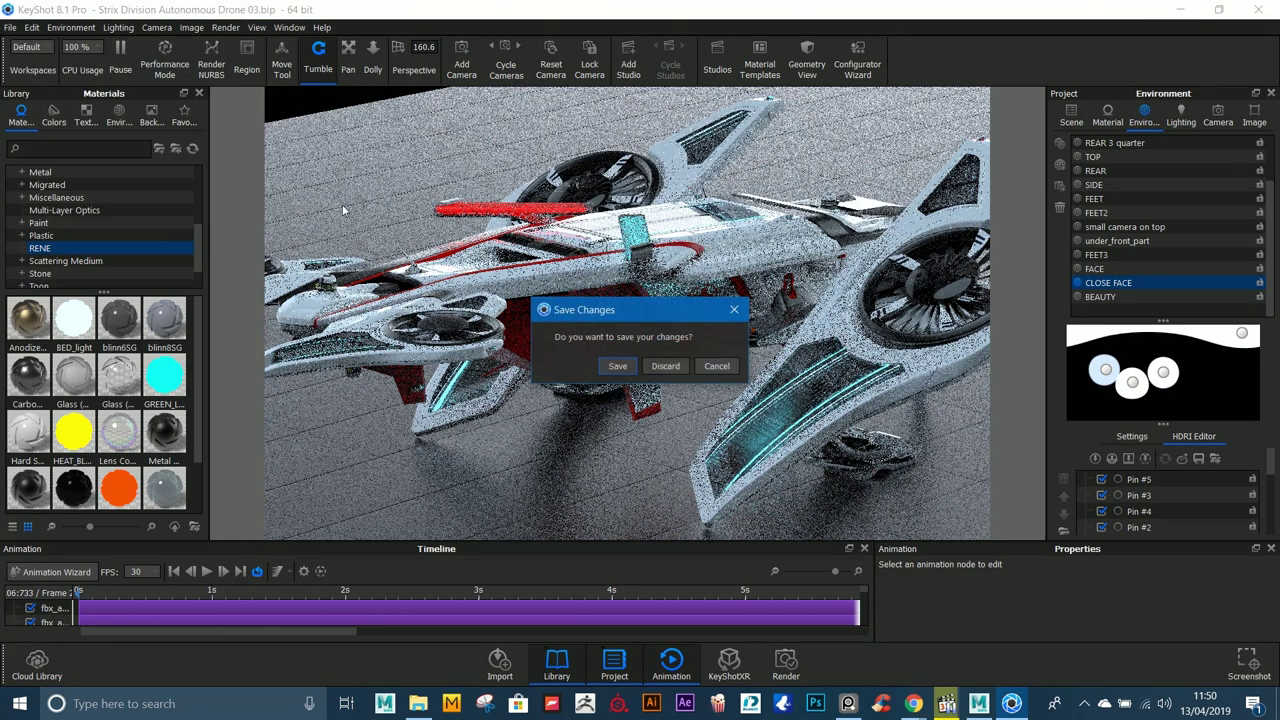
{"action": "left_click", "coordinate": [665, 366]}
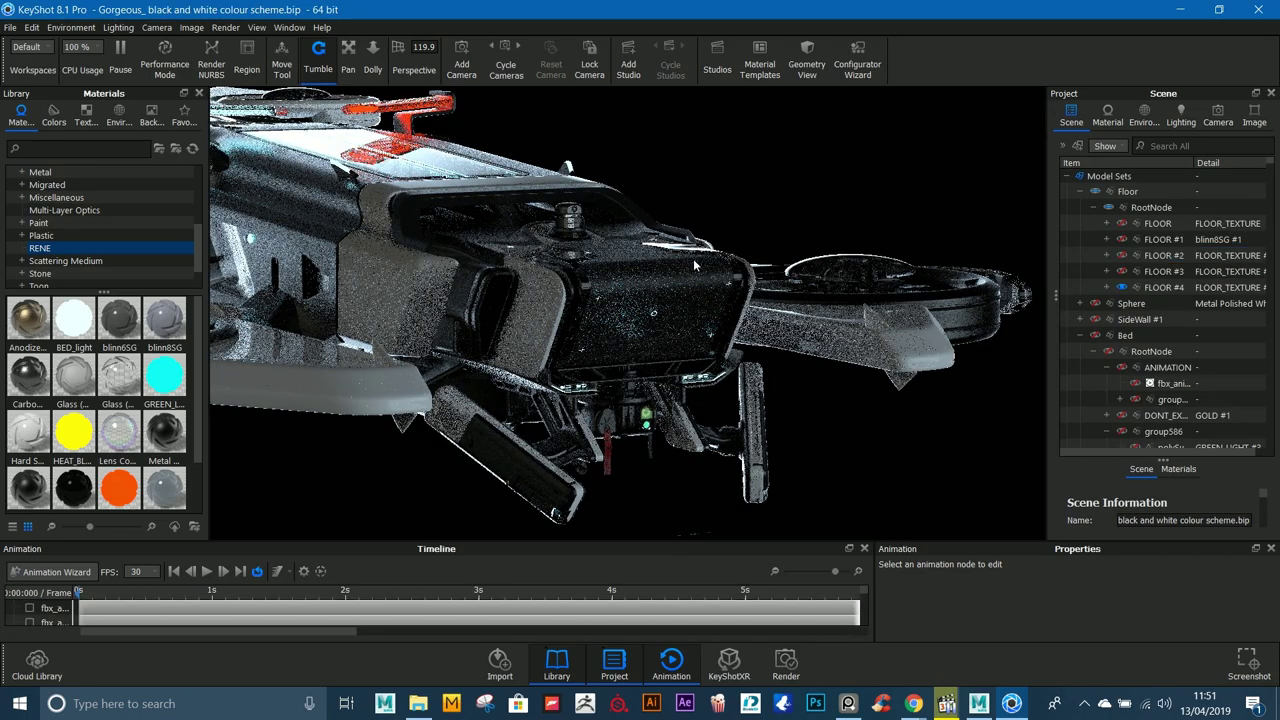
Step: Center and fit the glowing orange panel on top of the hull and examine its surface up close
{"action": "left_click_drag", "start_coordinate": [456, 140], "coordinate": [791, 370]}
{"action": "middle_click_drag", "start_coordinate": [600, 240], "coordinate": [710, 400]}
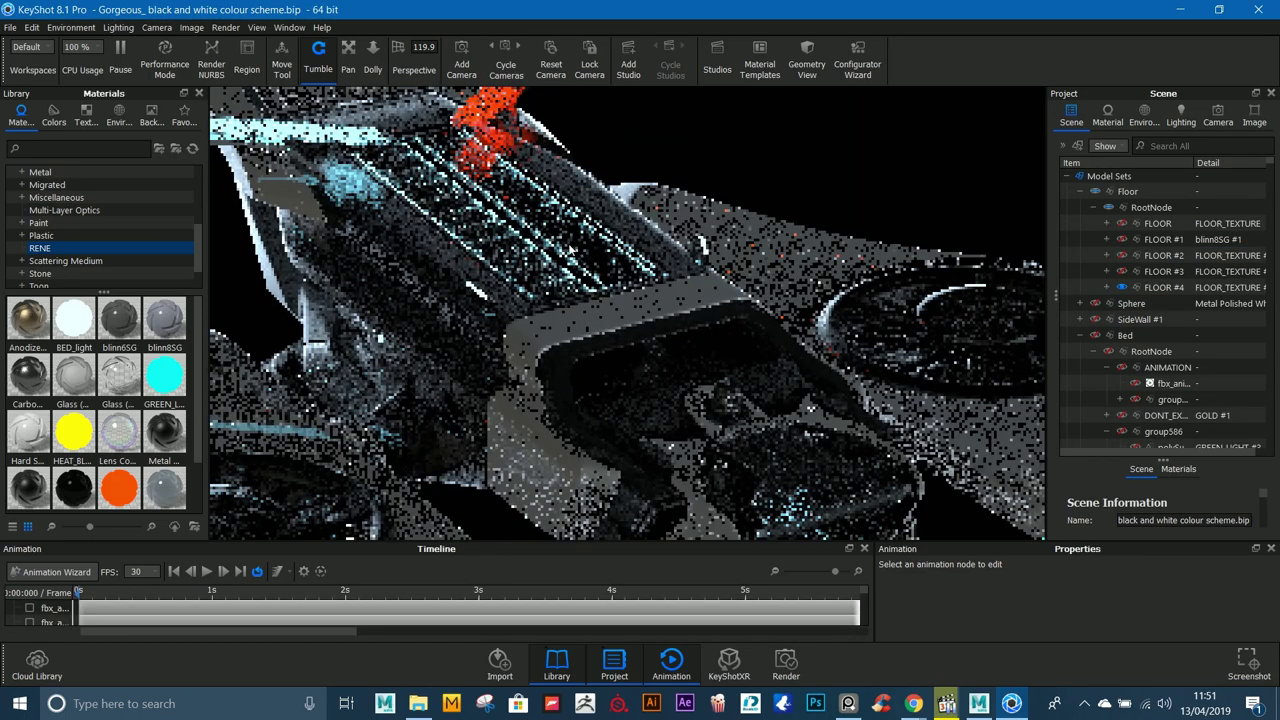
{"action": "left_click_drag", "start_coordinate": [520, 350], "coordinate": [486, 375]}
{"action": "scroll", "coordinate": [769, 402], "scroll_direction": "up", "scroll_amount": 4}
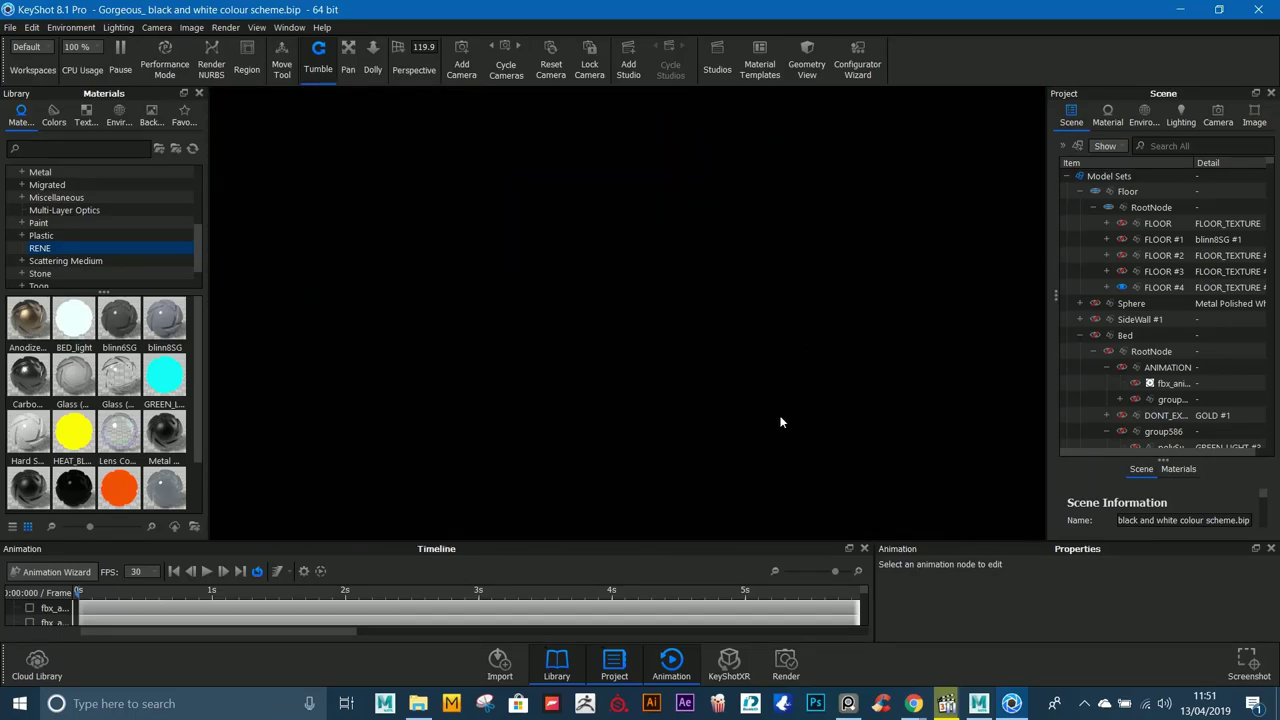
{"action": "left_click_drag", "start_coordinate": [782, 422], "coordinate": [838, 369]}
{"action": "right_click", "coordinate": [744, 319]}
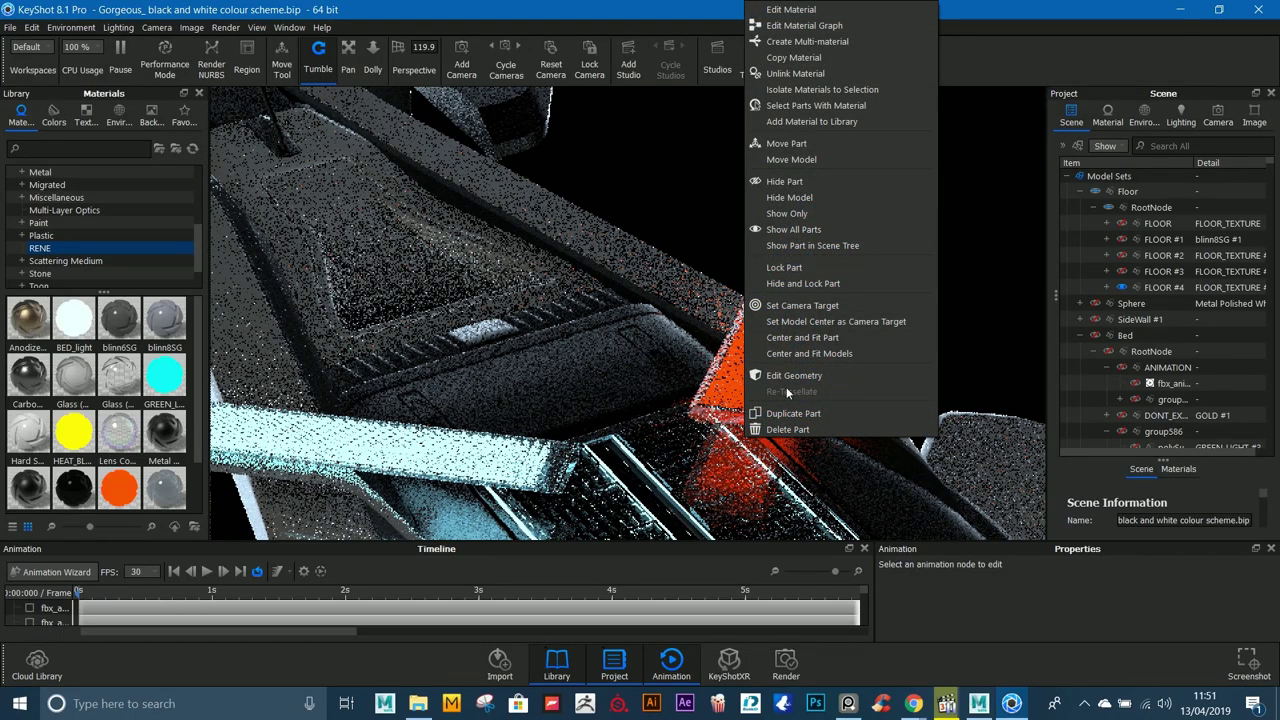
{"action": "left_click", "coordinate": [805, 337]}
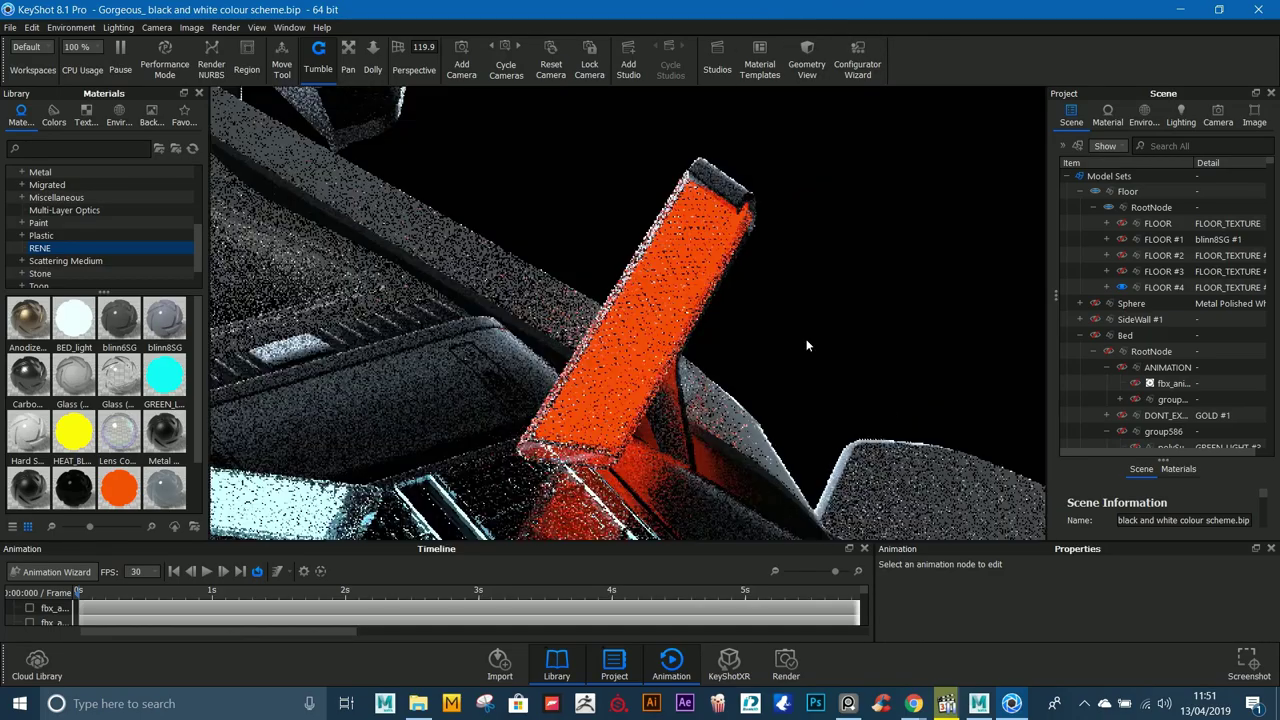
{"action": "left_click_drag", "start_coordinate": [808, 346], "coordinate": [610, 296]}
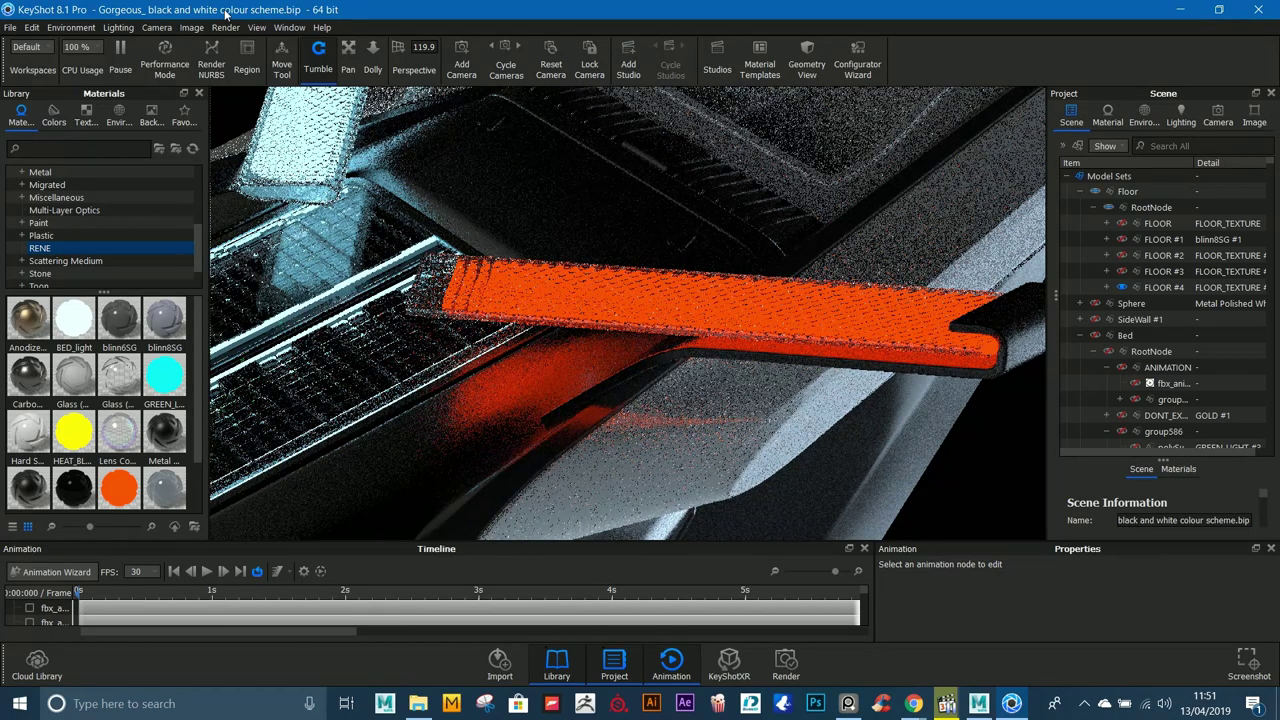
Step: Limit the real-time render to a region about 507 by 375 px, move it over the orange panel, and turn the region off
{"action": "left_click", "coordinate": [246, 60]}
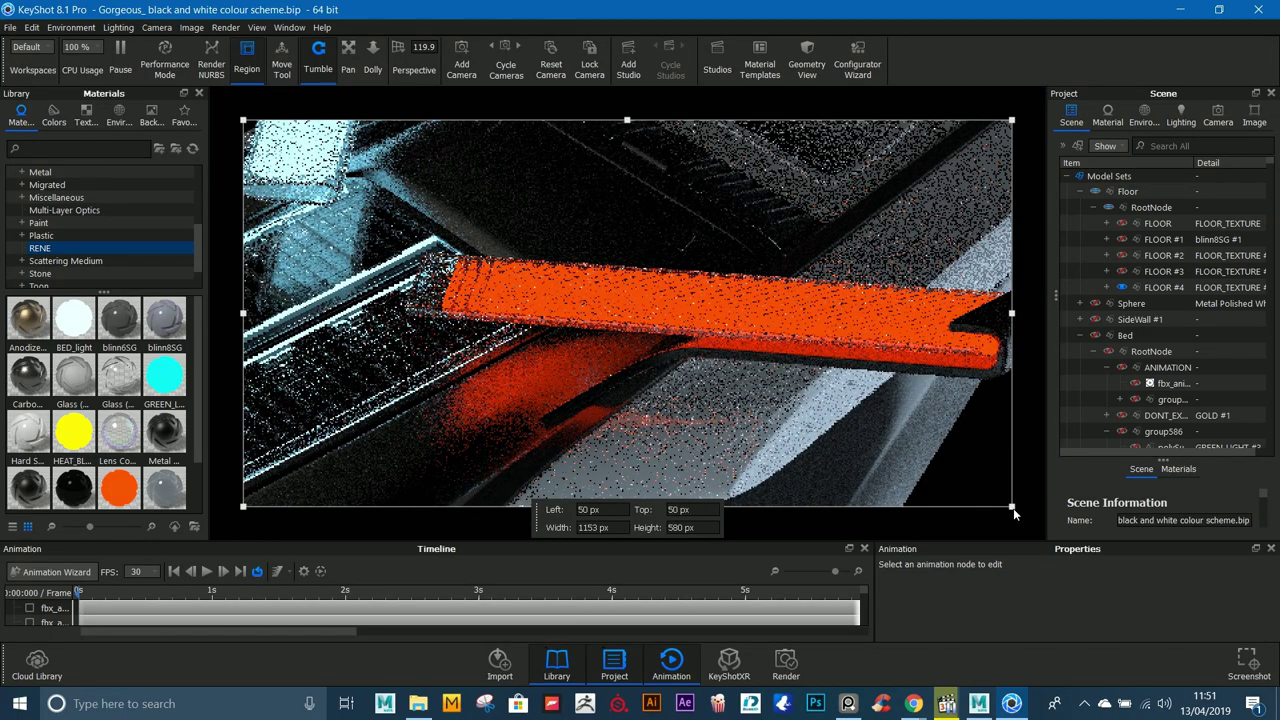
{"action": "left_click_drag", "start_coordinate": [1012, 507], "coordinate": [581, 370]}
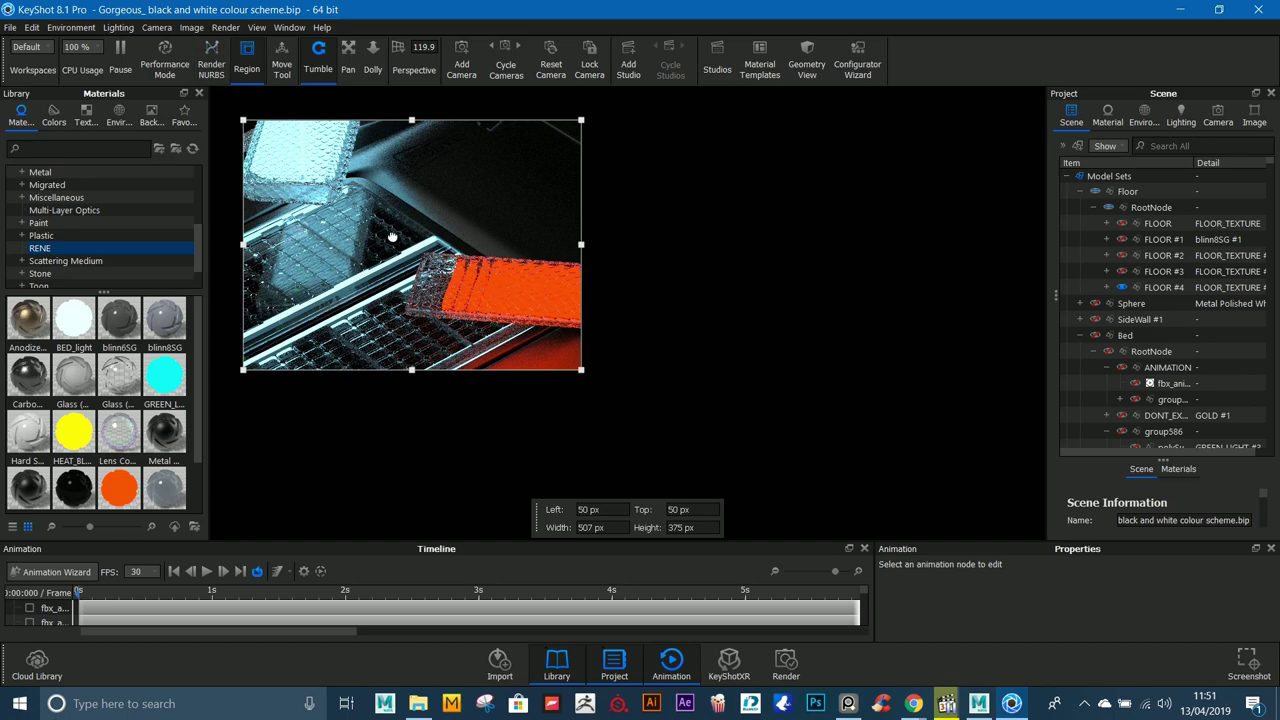
{"action": "left_click_drag", "start_coordinate": [578, 368], "coordinate": [827, 501]}
{"action": "left_click", "coordinate": [247, 58]}
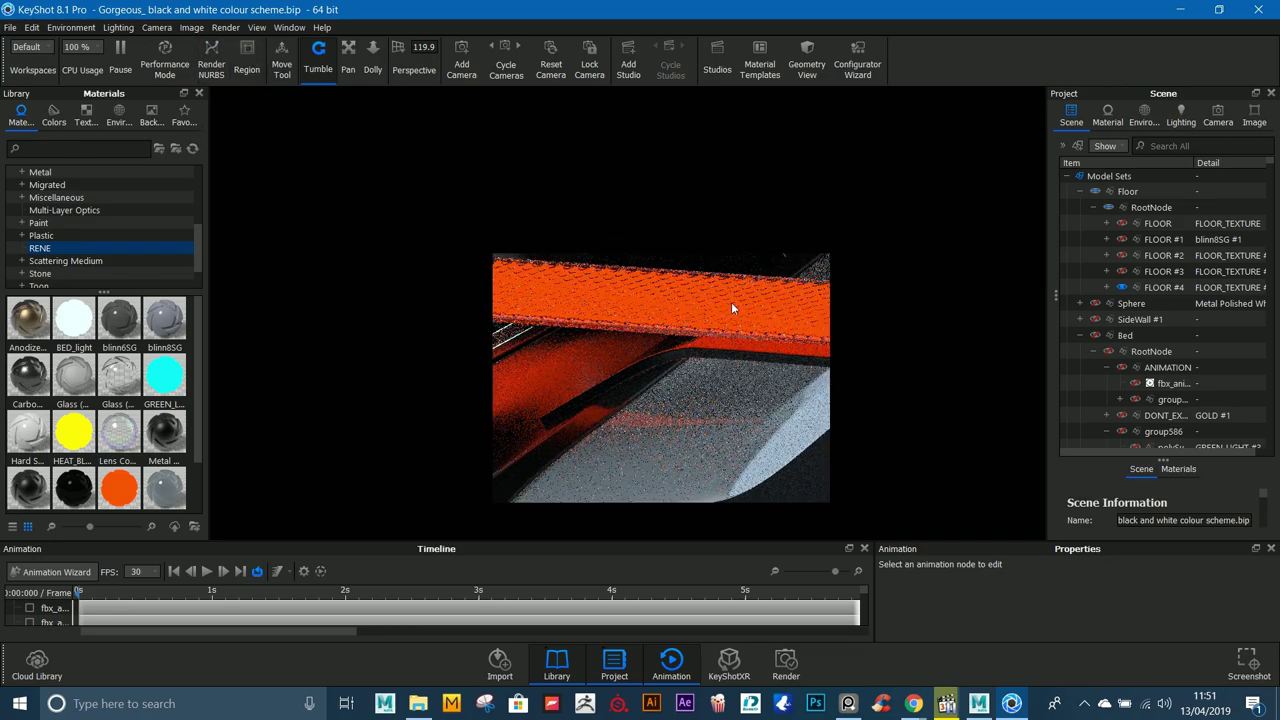
Step: Examine the dark glass nose and the small camera on top of it up close
{"action": "left_click_drag", "start_coordinate": [711, 296], "coordinate": [647, 402]}
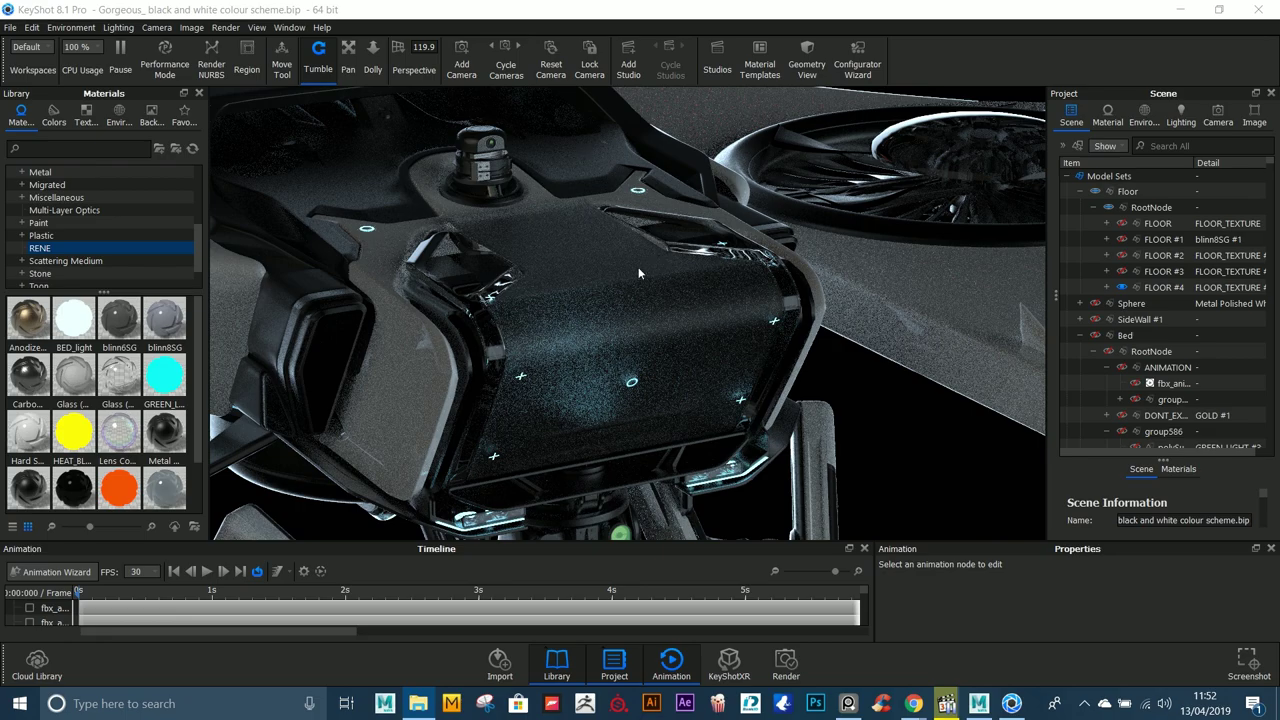
{"action": "left_click_drag", "start_coordinate": [656, 297], "coordinate": [565, 265]}
{"action": "scroll", "coordinate": [568, 280], "scroll_direction": "up", "scroll_amount": 5}
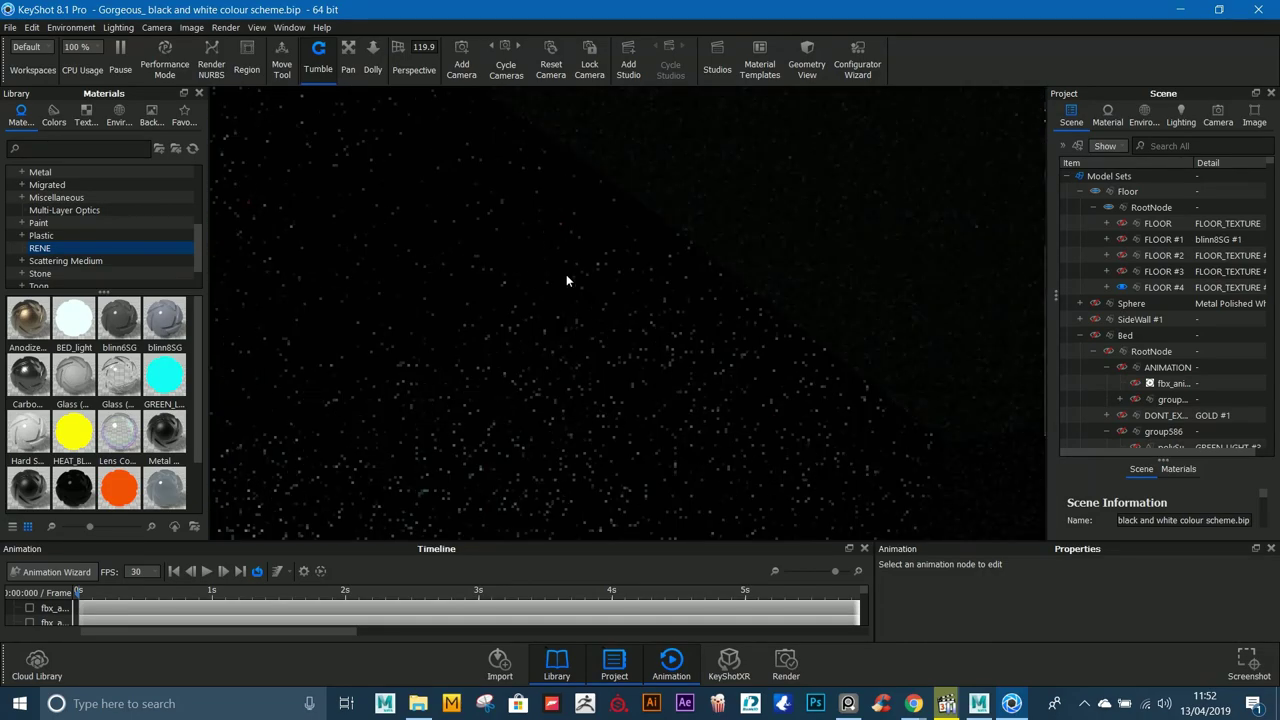
{"action": "scroll", "coordinate": [567, 282], "scroll_direction": "down", "scroll_amount": 2}
{"action": "scroll", "coordinate": [566, 281], "scroll_direction": "down", "scroll_amount": 4}
{"action": "scroll", "coordinate": [565, 282], "scroll_direction": "up", "scroll_amount": 3}
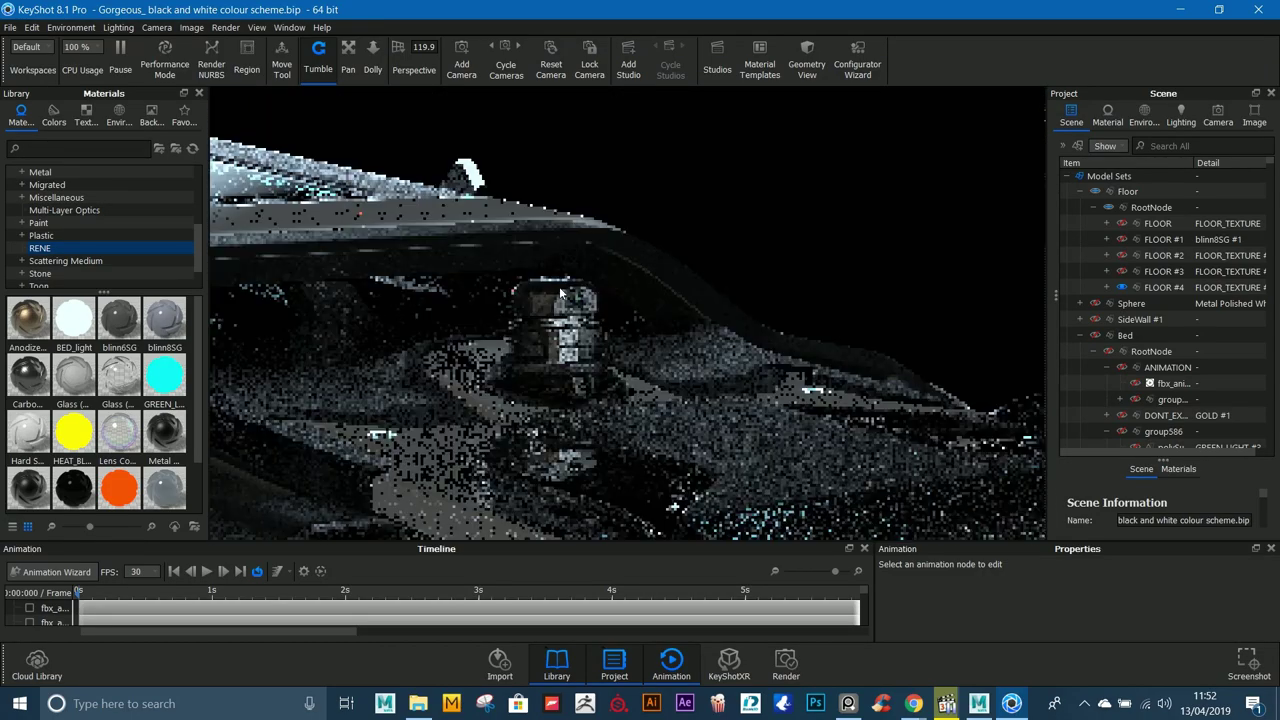
Step: Set the nose camera's model center as the camera target and examine its lens and housing up close
{"action": "right_click", "coordinate": [548, 408]}
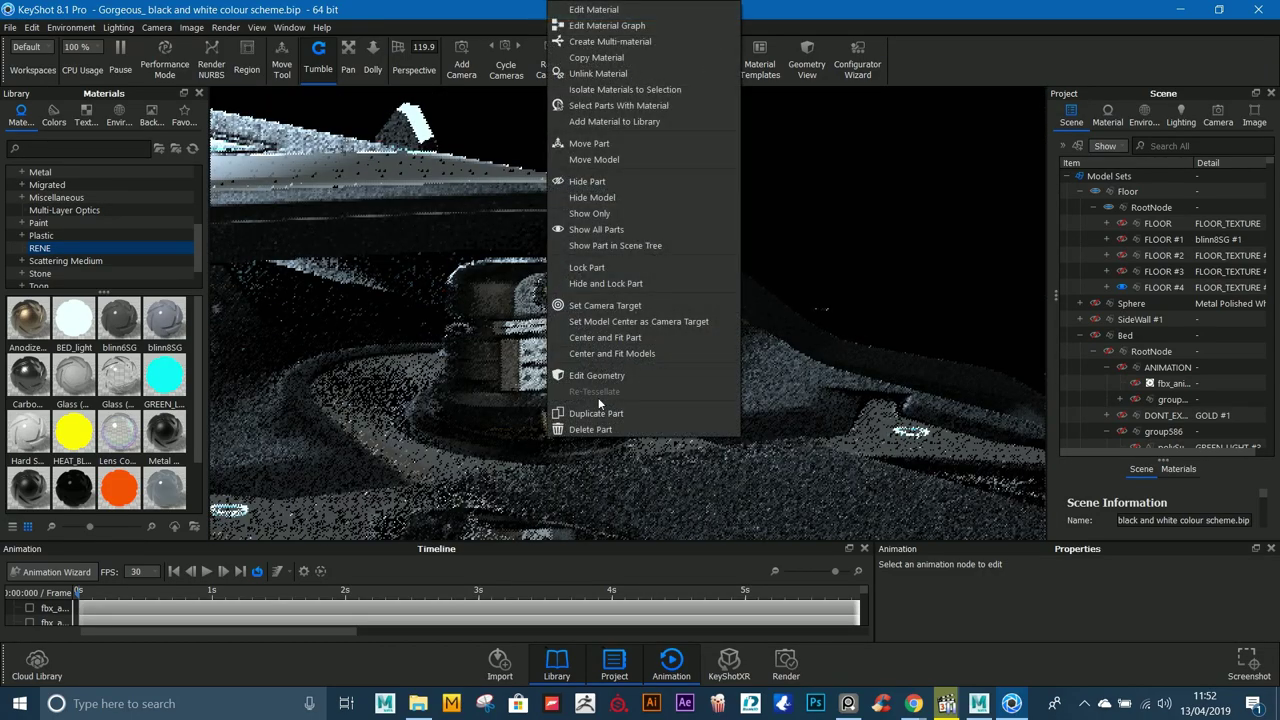
{"action": "left_click", "coordinate": [611, 323]}
{"action": "scroll", "coordinate": [612, 332], "scroll_direction": "down", "scroll_amount": 5}
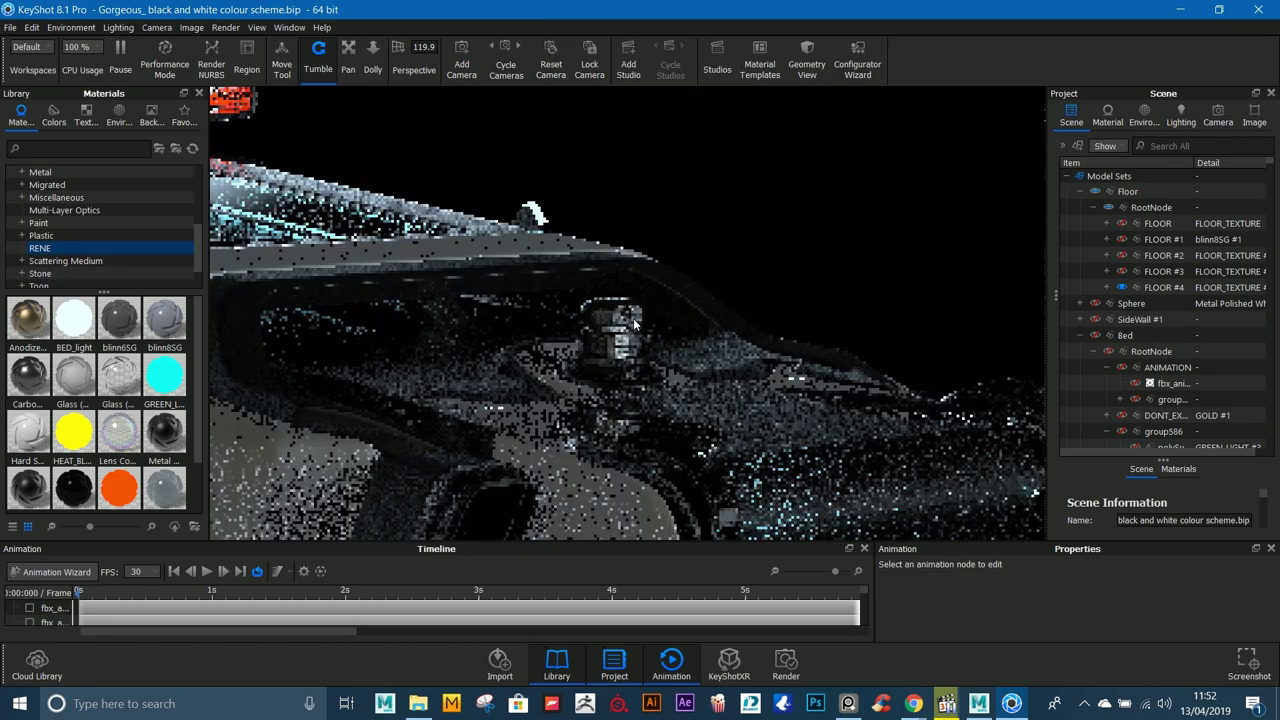
{"action": "scroll", "coordinate": [633, 318], "scroll_direction": "up", "scroll_amount": 15}
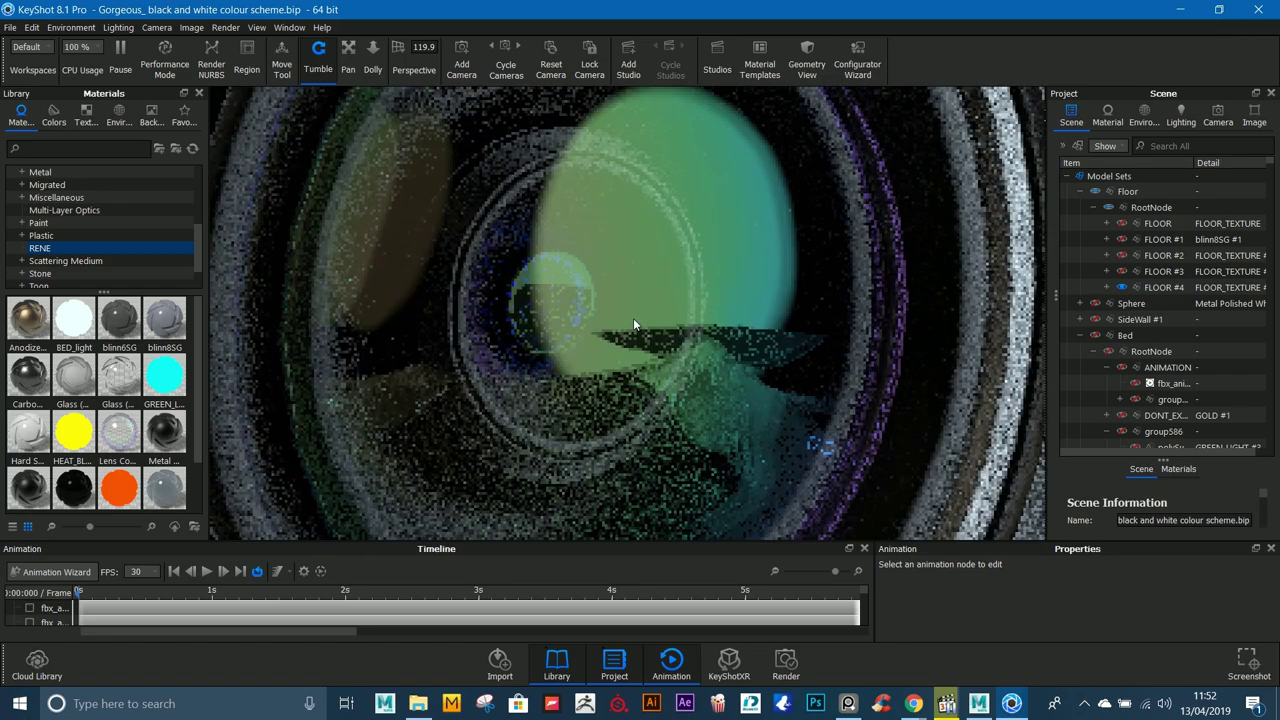
{"action": "scroll", "coordinate": [633, 318], "scroll_direction": "down", "scroll_amount": 5}
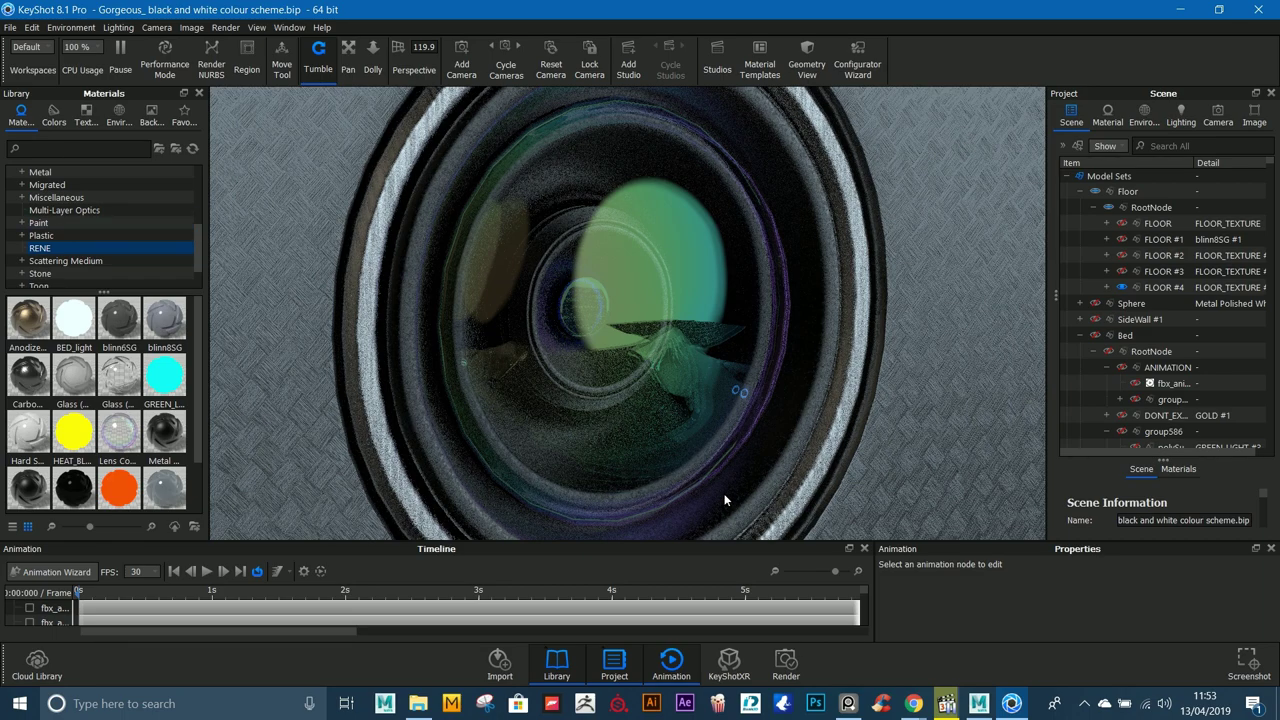
{"action": "scroll", "coordinate": [740, 338], "scroll_direction": "down", "scroll_amount": 5}
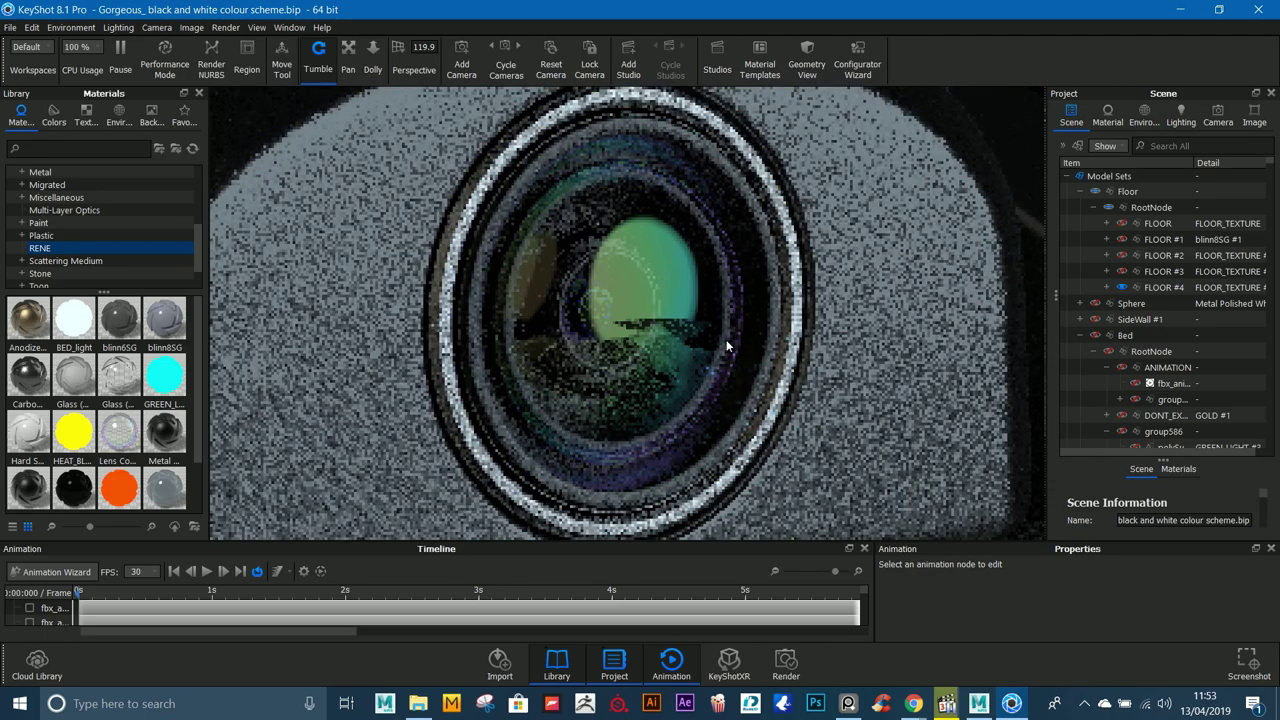
{"action": "scroll", "coordinate": [680, 342], "scroll_direction": "down", "scroll_amount": 3}
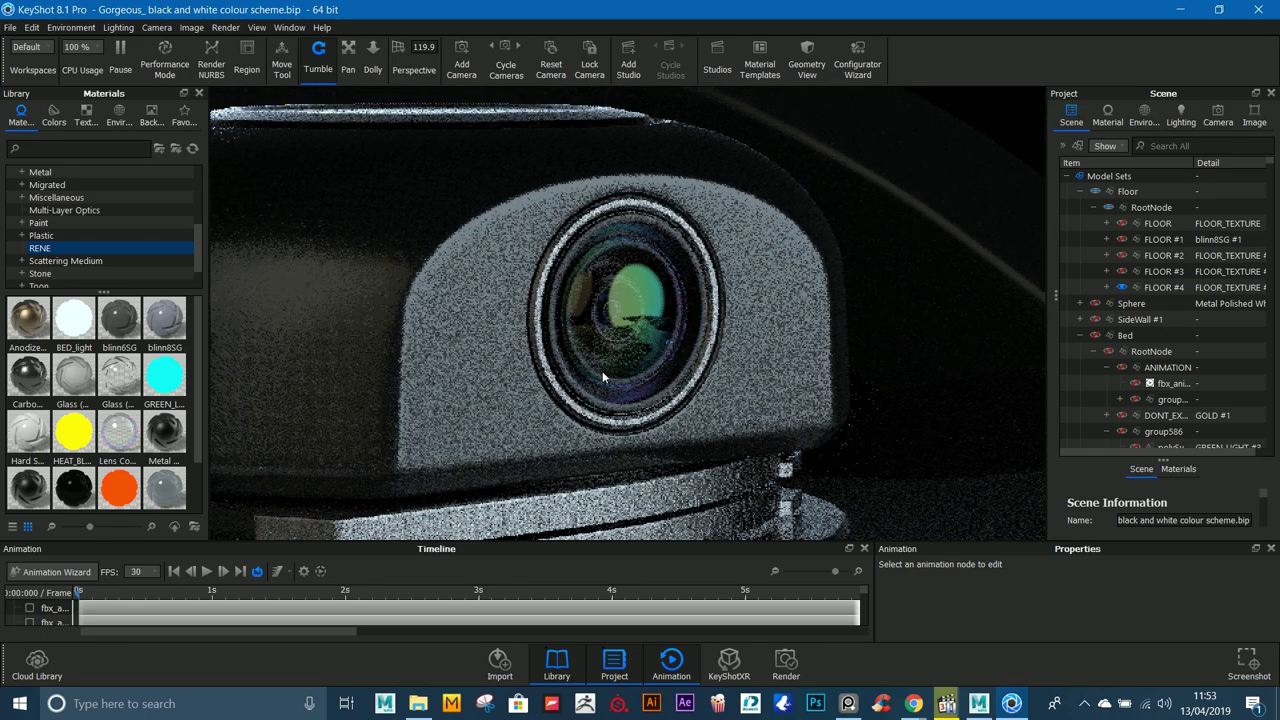
{"action": "scroll", "coordinate": [656, 380], "scroll_direction": "down", "scroll_amount": 4}
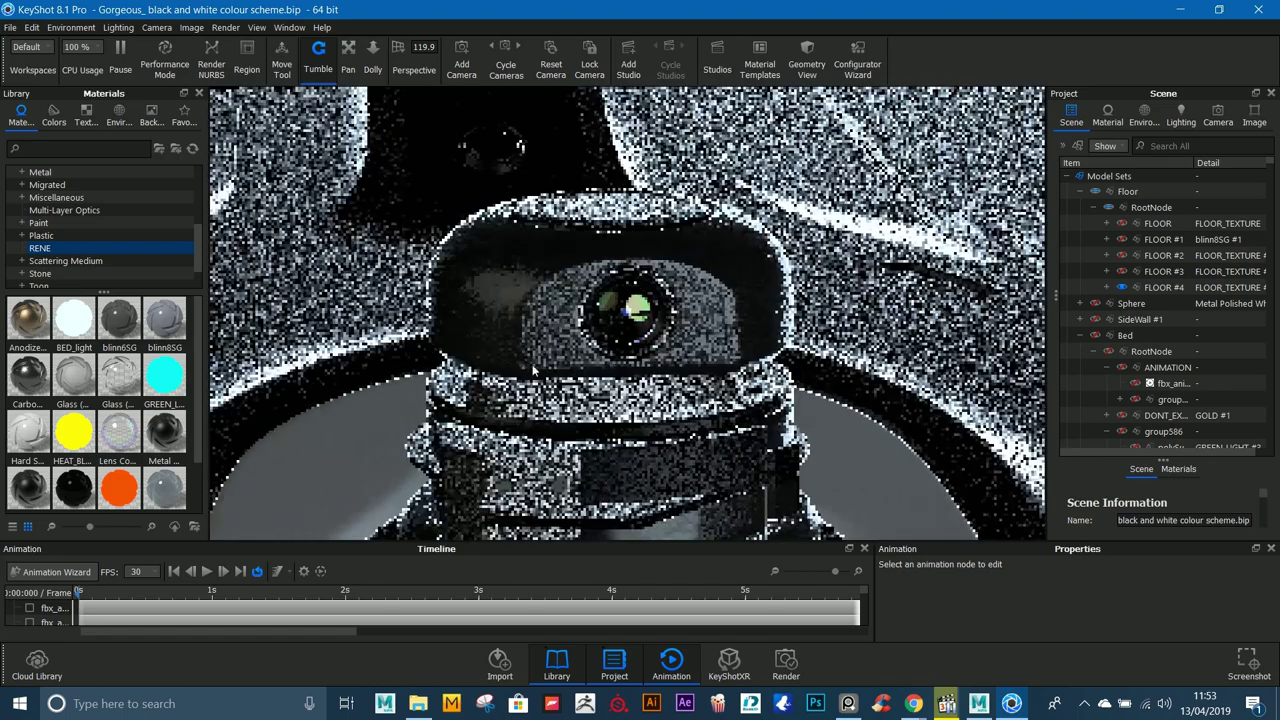
Step: Compare the front of the aircraft under the "Environment", "HDRI" and first "New Environment" lighting setups, ending on "Environment"
{"action": "left_click_drag", "start_coordinate": [681, 388], "coordinate": [756, 441]}
{"action": "scroll", "coordinate": [646, 382], "scroll_direction": "down", "scroll_amount": 3}
{"action": "left_click_drag", "start_coordinate": [928, 443], "coordinate": [730, 285]}
{"action": "left_click", "coordinate": [1181, 116]}
{"action": "left_click_drag", "start_coordinate": [985, 190], "coordinate": [764, 297]}
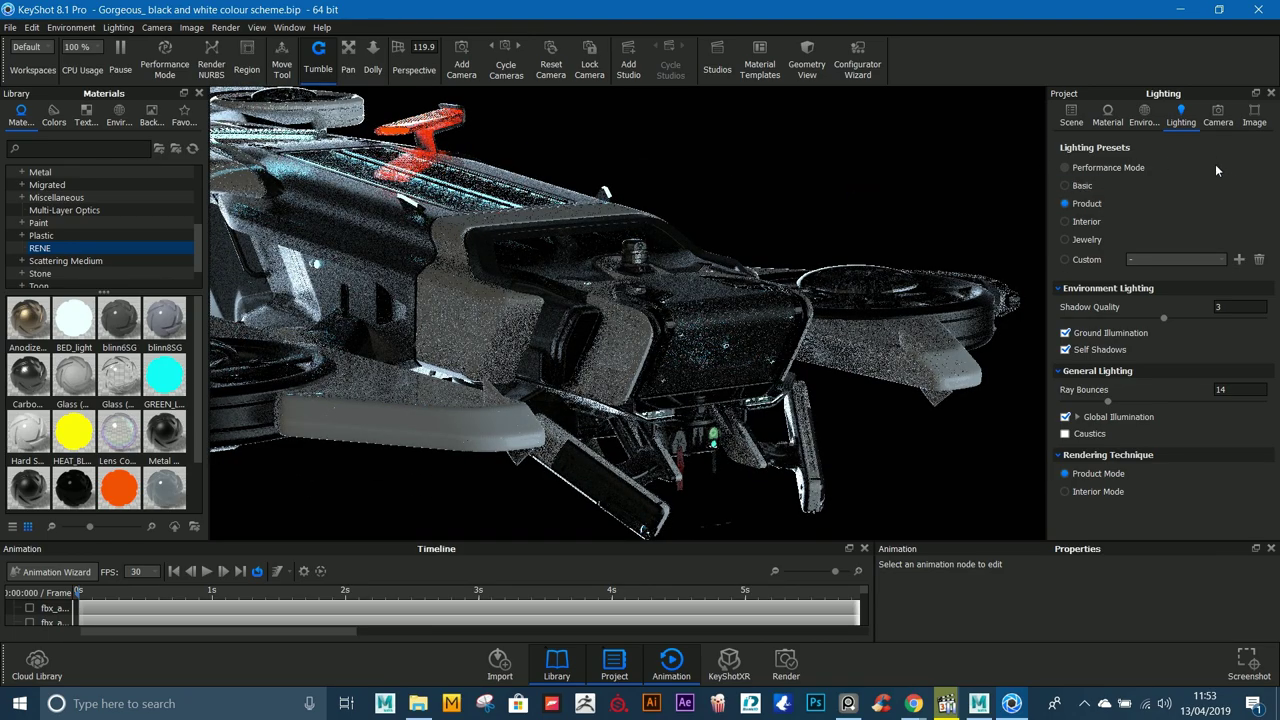
{"action": "left_click", "coordinate": [1143, 113]}
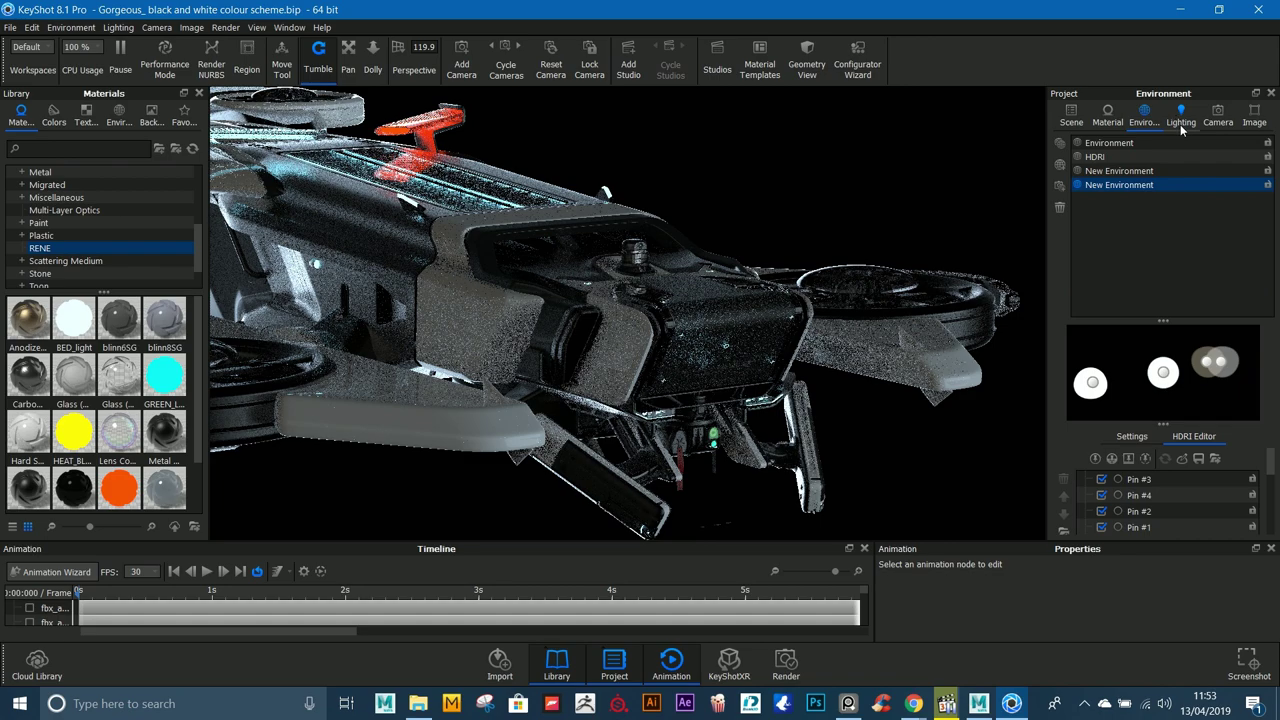
{"action": "left_click", "coordinate": [1150, 143]}
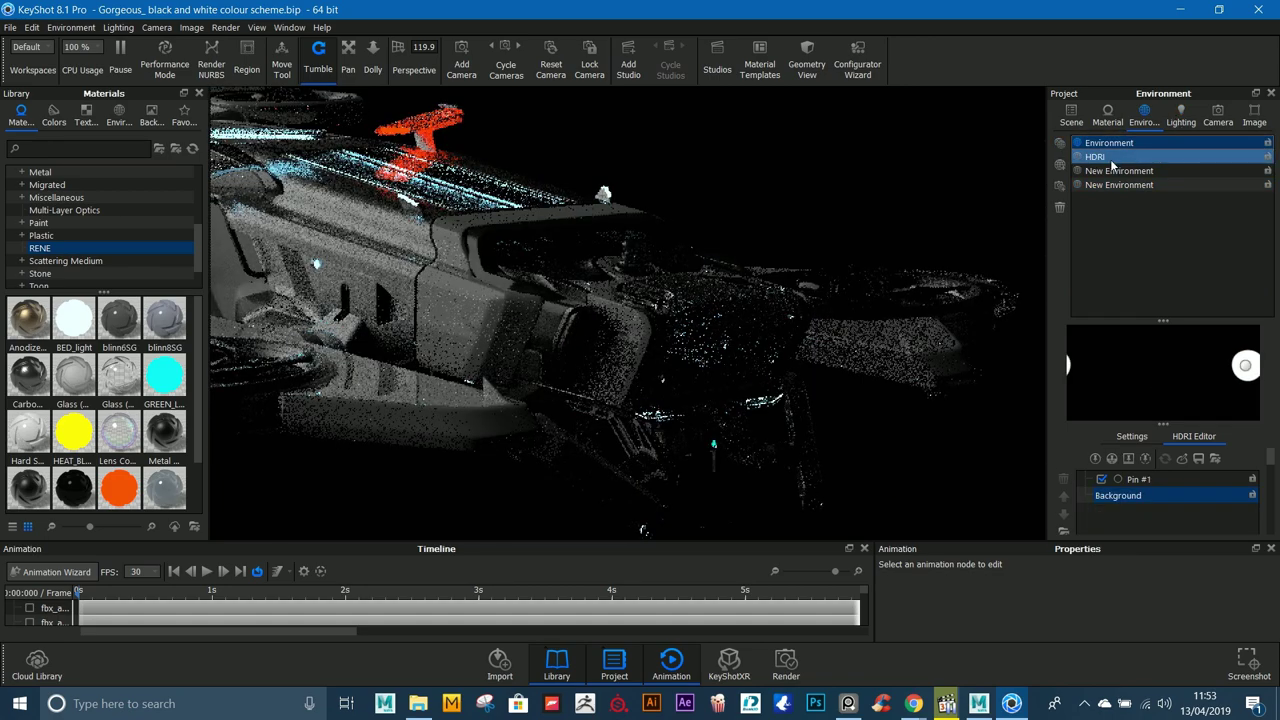
{"action": "left_click", "coordinate": [1110, 158]}
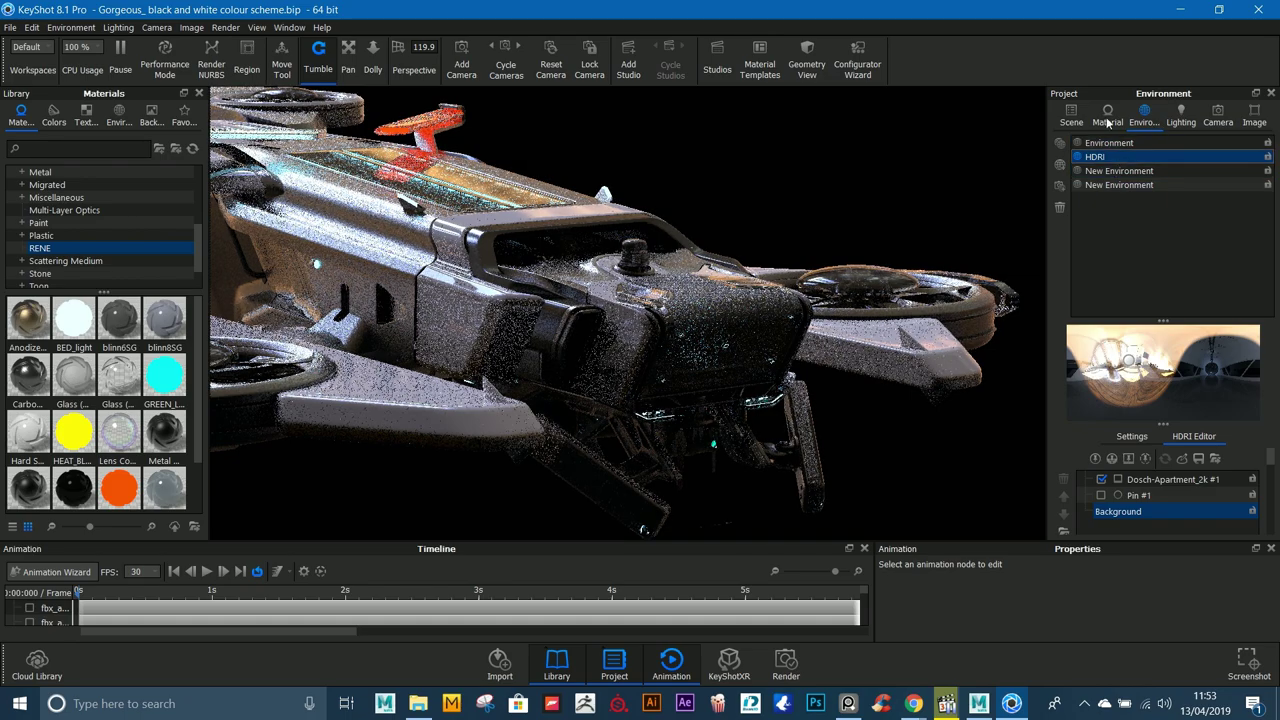
{"action": "left_click_drag", "start_coordinate": [814, 226], "coordinate": [990, 190]}
{"action": "left_click", "coordinate": [1139, 176]}
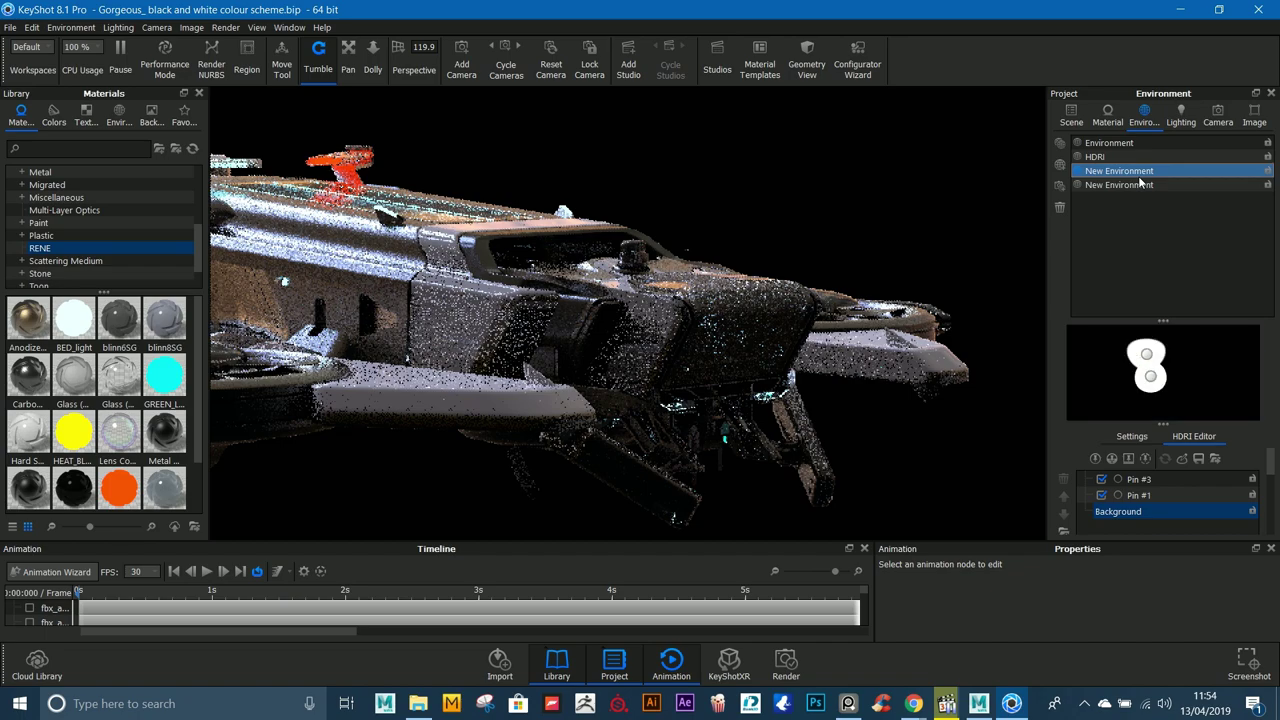
{"action": "left_click", "coordinate": [1105, 143]}
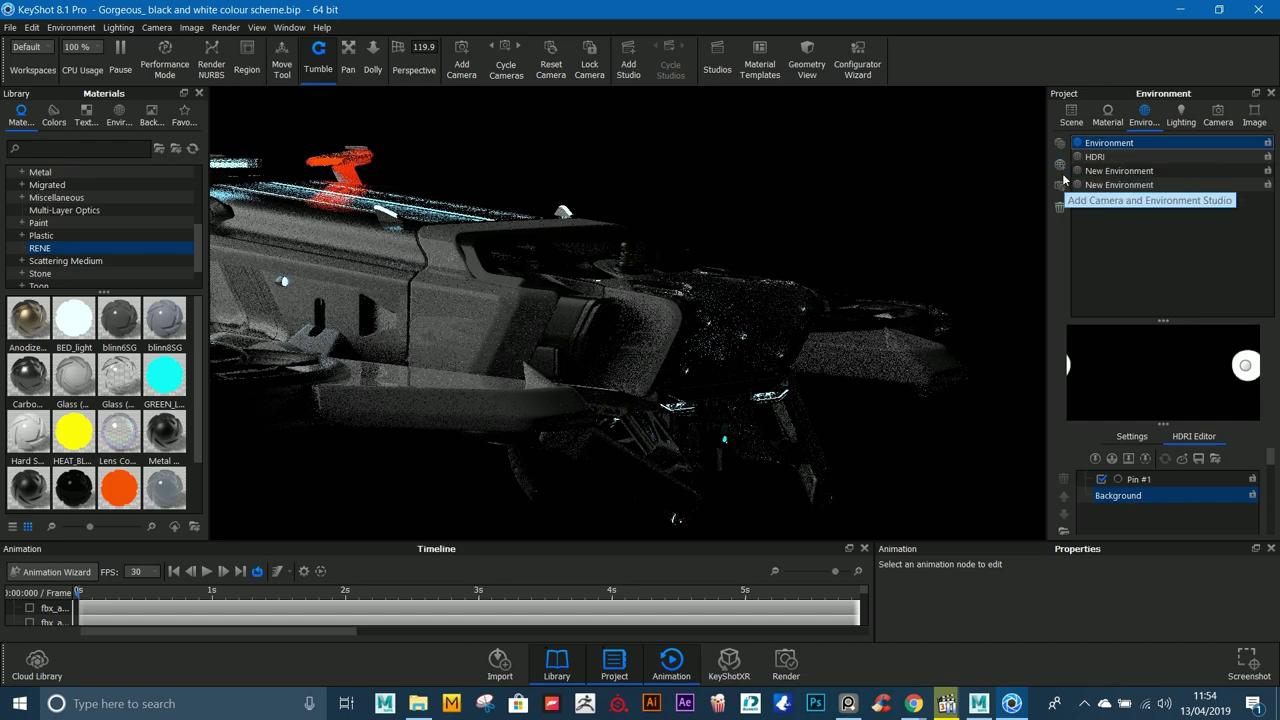
{"action": "left_click", "coordinate": [1062, 182]}
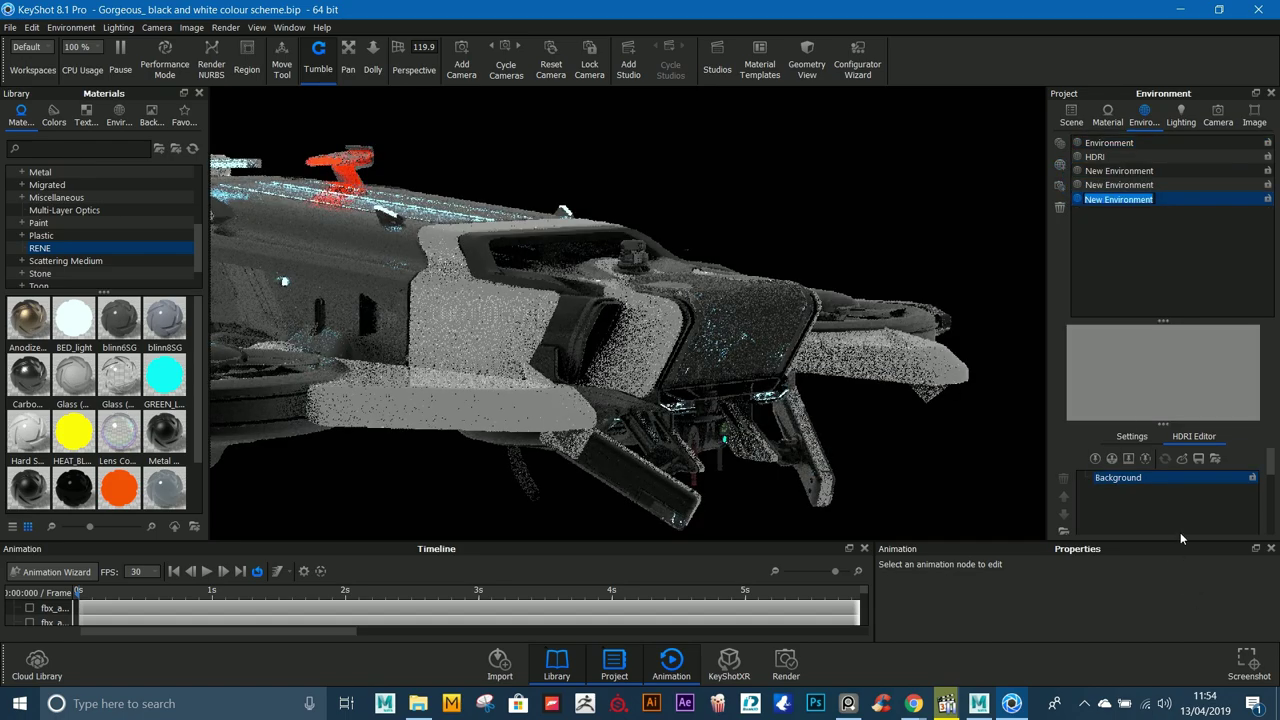
{"action": "left_click", "coordinate": [1115, 144]}
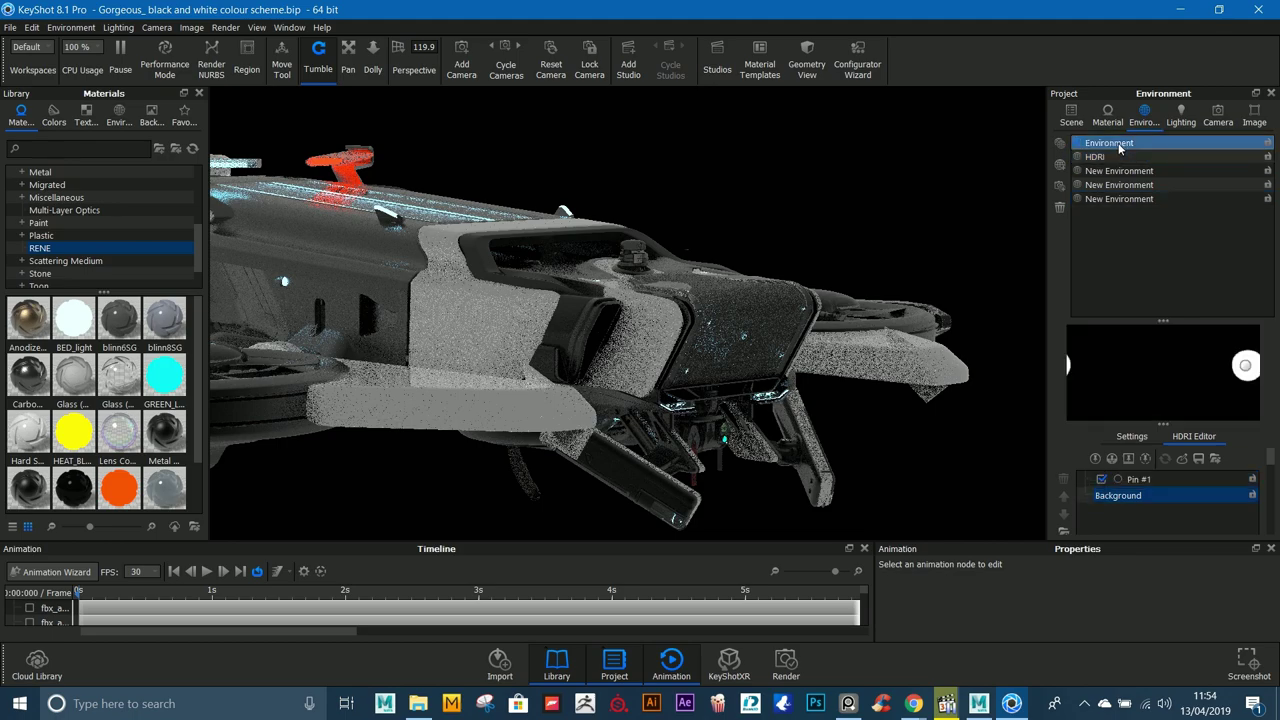
{"action": "left_click", "coordinate": [1144, 199]}
{"action": "key", "text": "Delete"}
Step: Duplicate the "Environment" lighting environment and accept the default name for the copy
{"action": "left_click", "coordinate": [1129, 142]}
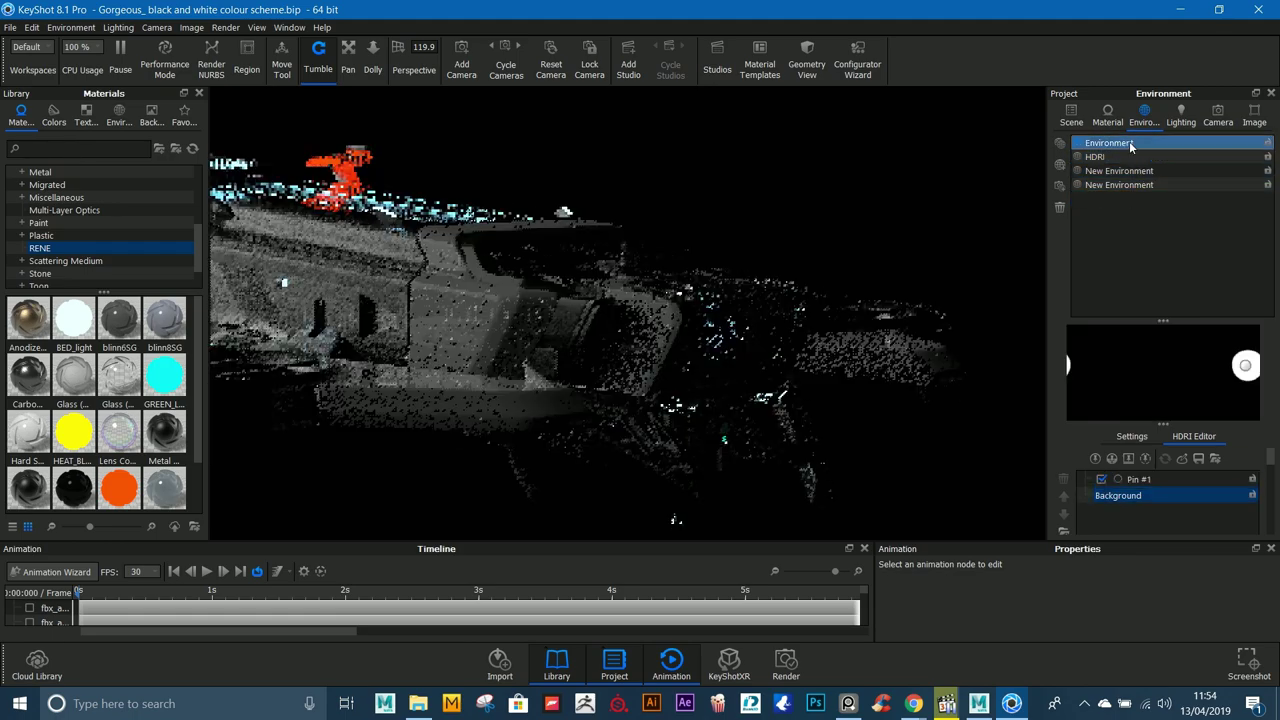
{"action": "right_click", "coordinate": [1129, 142]}
{"action": "left_click", "coordinate": [1158, 189]}
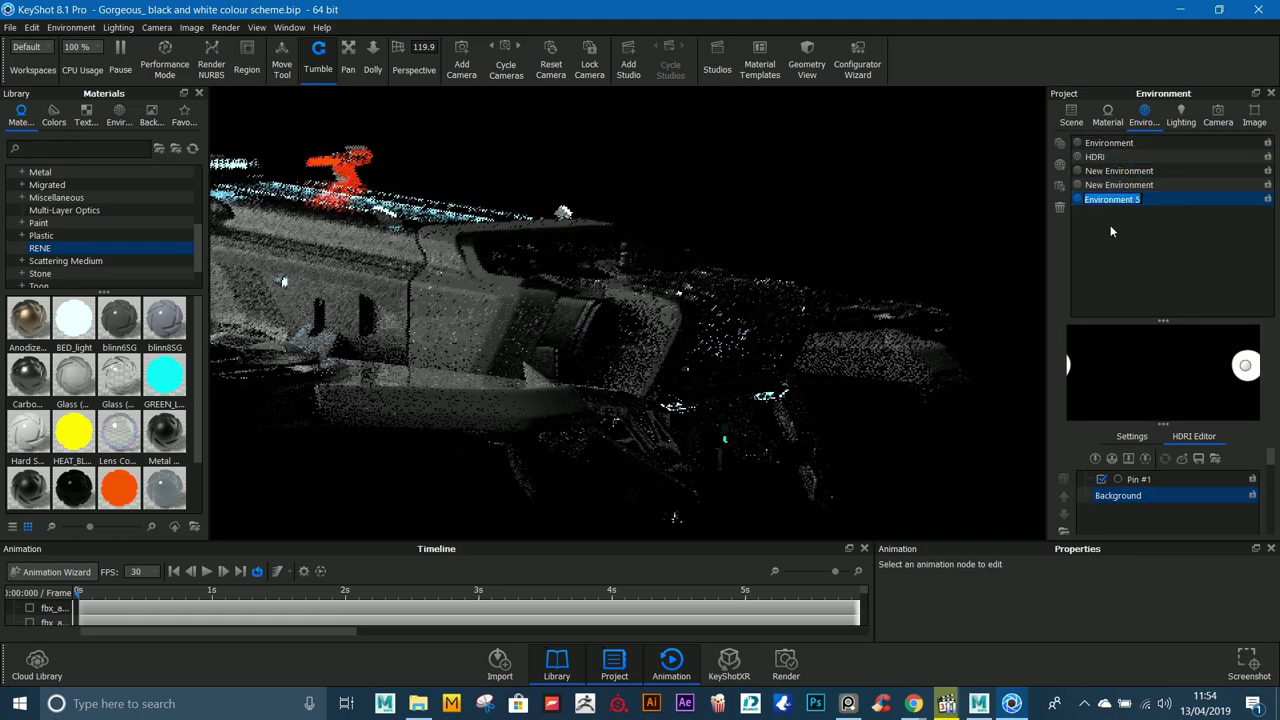
{"action": "key", "text": "Return"}
Step: Delete Pin #1 from the duplicated environment and slightly enlarge the real-time view
{"action": "left_click", "coordinate": [1103, 482]}
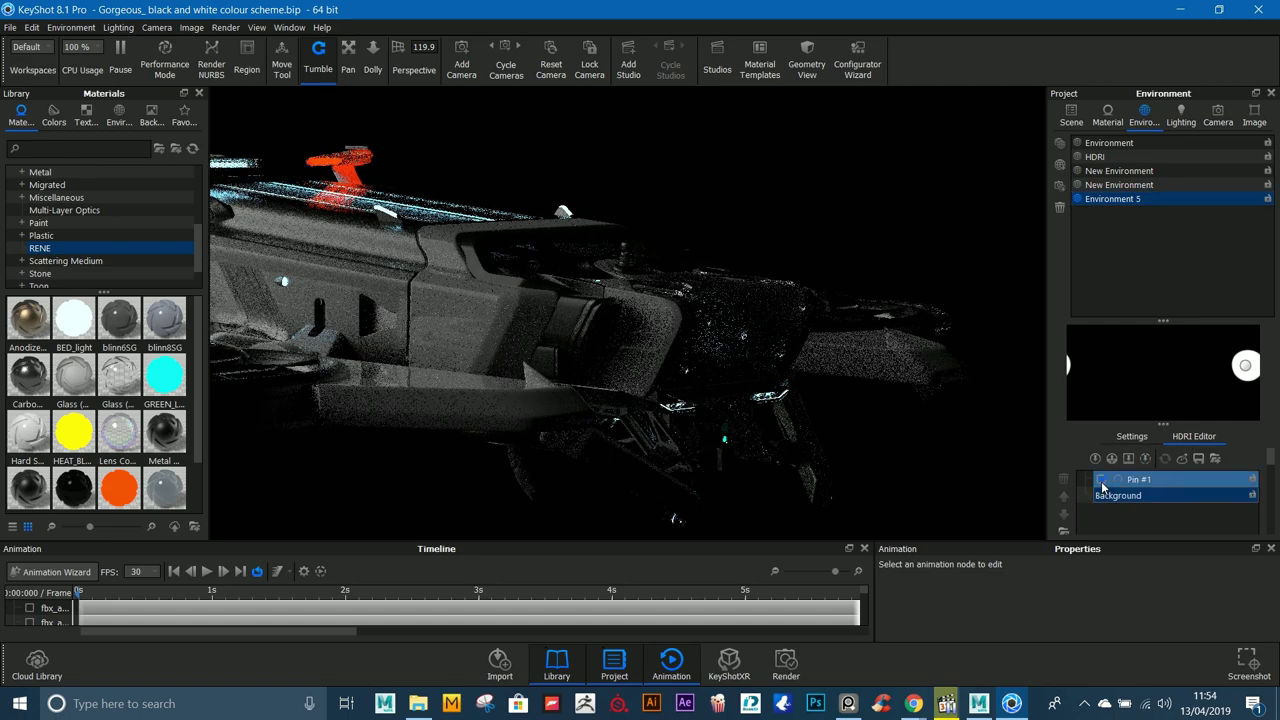
{"action": "left_click", "coordinate": [1102, 484]}
{"action": "left_click", "coordinate": [1102, 484]}
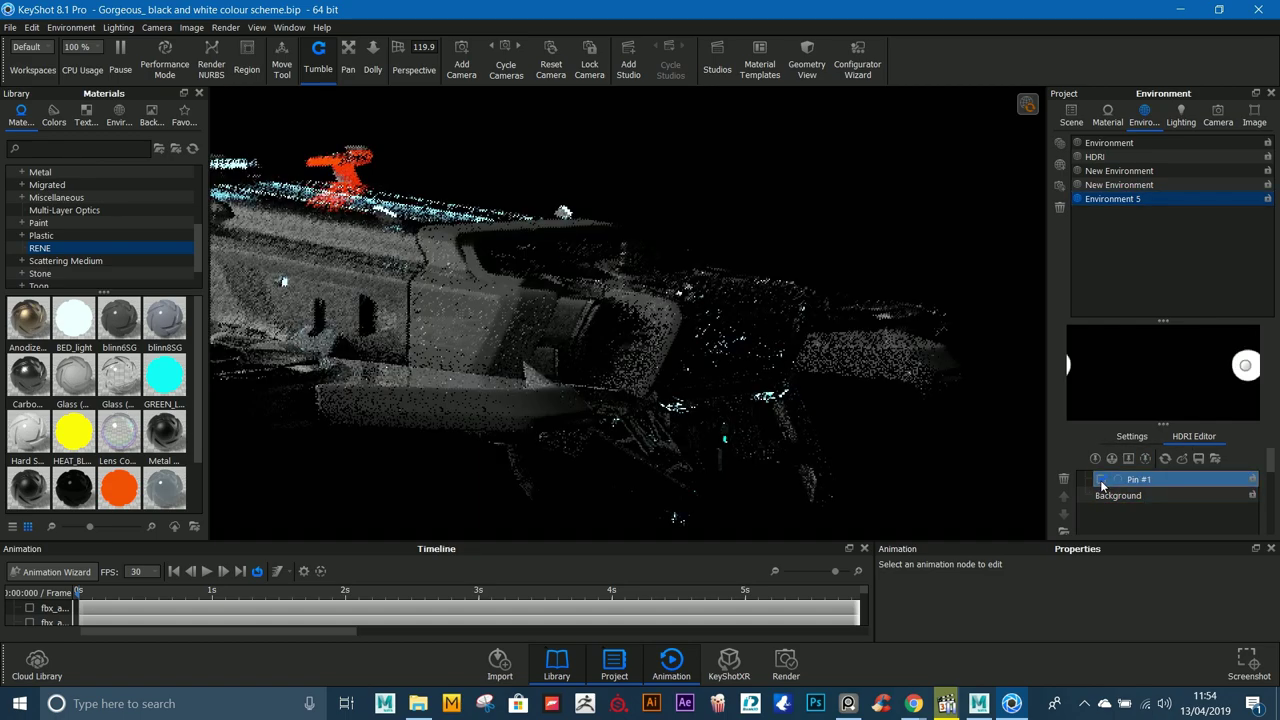
{"action": "left_click", "coordinate": [1102, 484]}
{"action": "left_click", "coordinate": [1063, 479]}
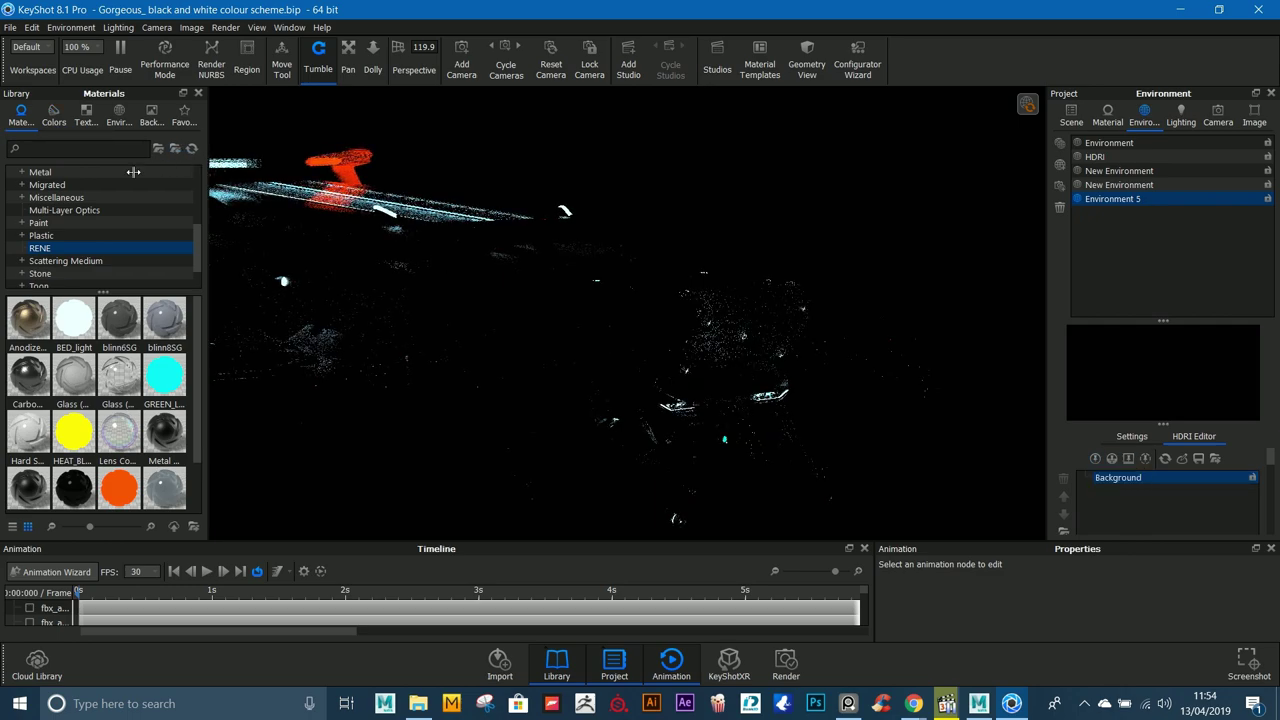
{"action": "left_click_drag", "start_coordinate": [203, 160], "coordinate": [196, 161]}
{"action": "left_click_drag", "start_coordinate": [525, 551], "coordinate": [525, 560]}
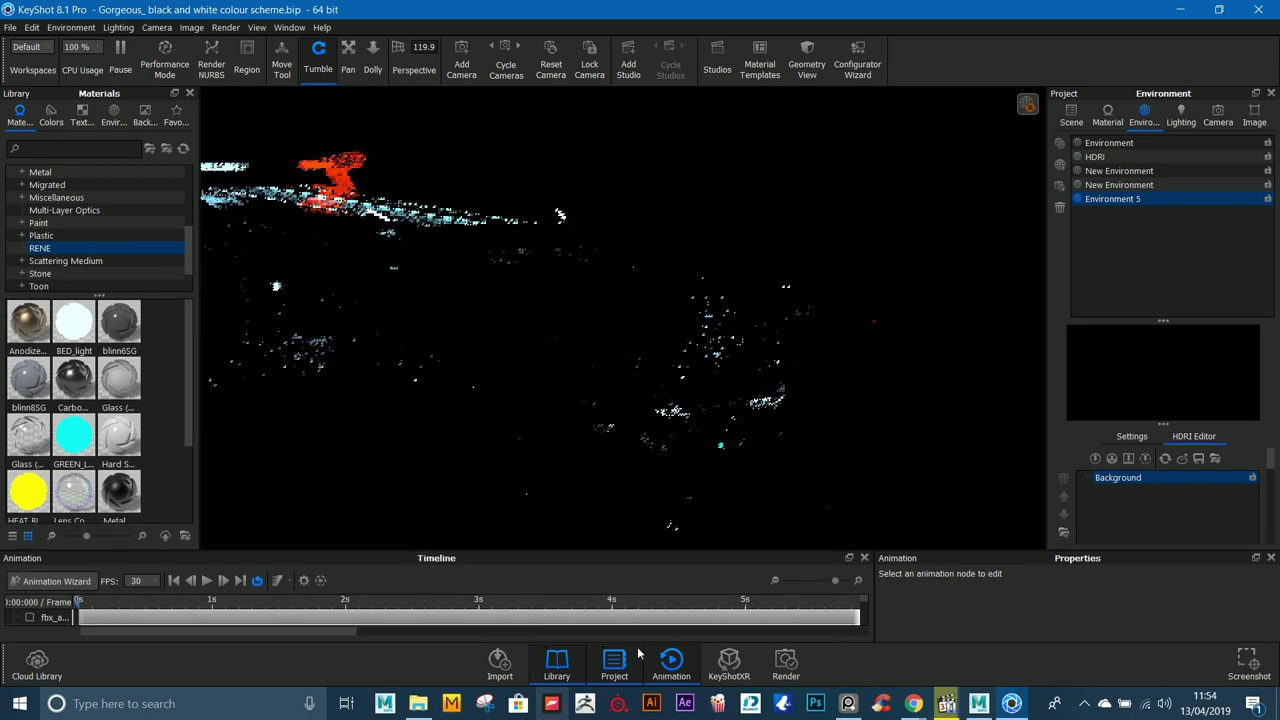
Step: Add a round pin light to the duplicated environment and shift it sideways on the HDRI
{"action": "left_click", "coordinate": [1095, 458]}
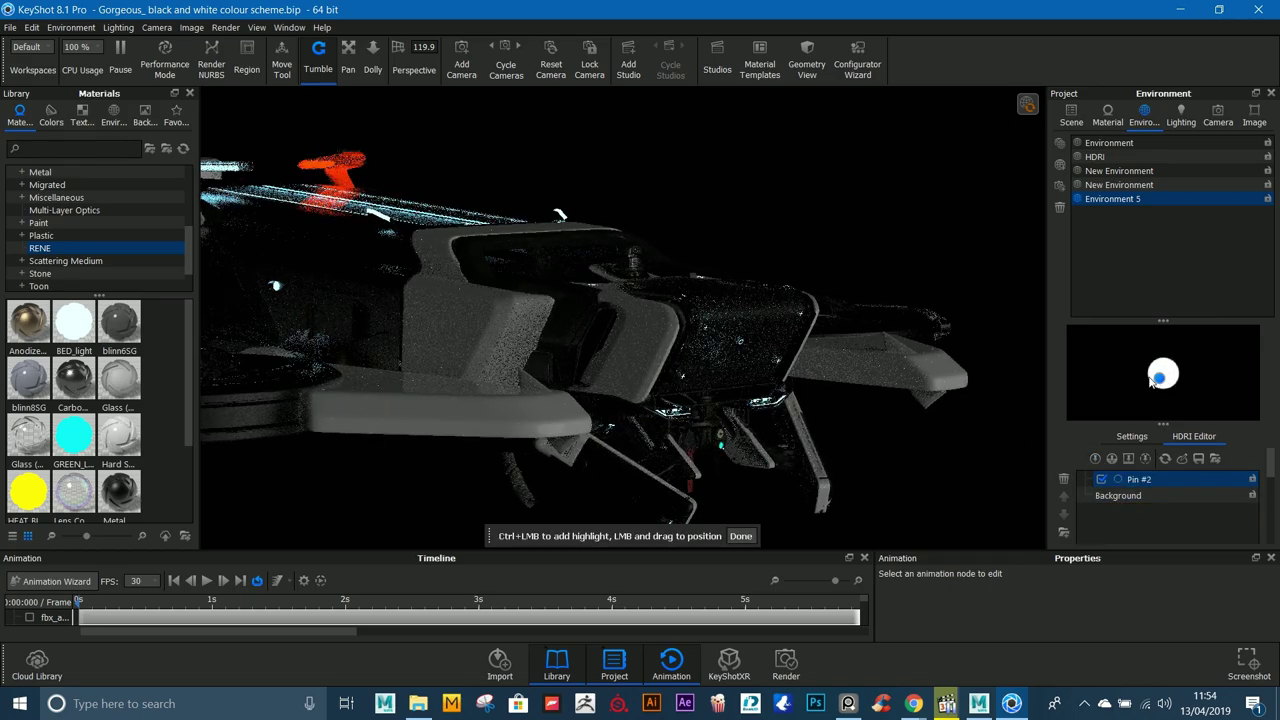
{"action": "mouse_move", "coordinate": [1161, 372]}
{"action": "left_mouse_down"}
{"action": "mouse_move", "coordinate": [1172, 322]}
{"action": "mouse_move", "coordinate": [1162, 375]}
{"action": "left_mouse_up"}
{"action": "left_click", "coordinate": [1205, 363]}
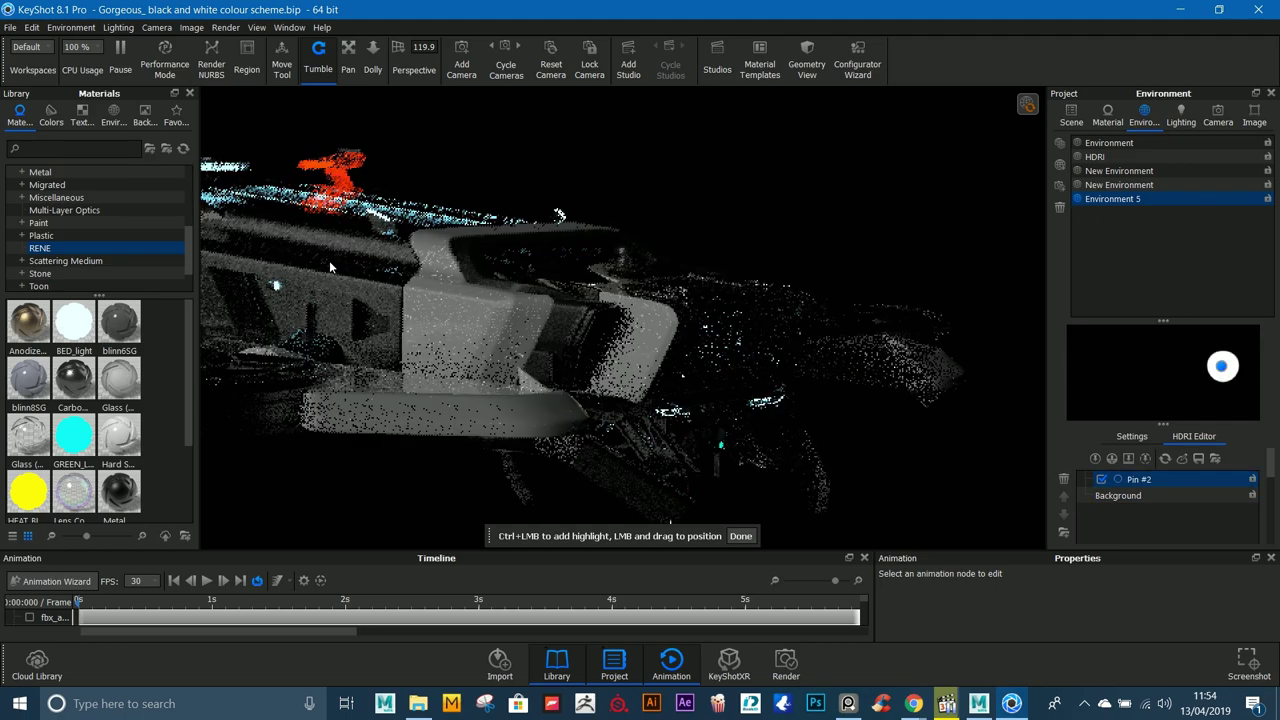
Step: Try aiming the pin light's highlight at the hull side, the cockpit area, the nose and the far wing
{"action": "left_click", "coordinate": [329, 260]}
{"action": "left_click", "coordinate": [479, 329]}
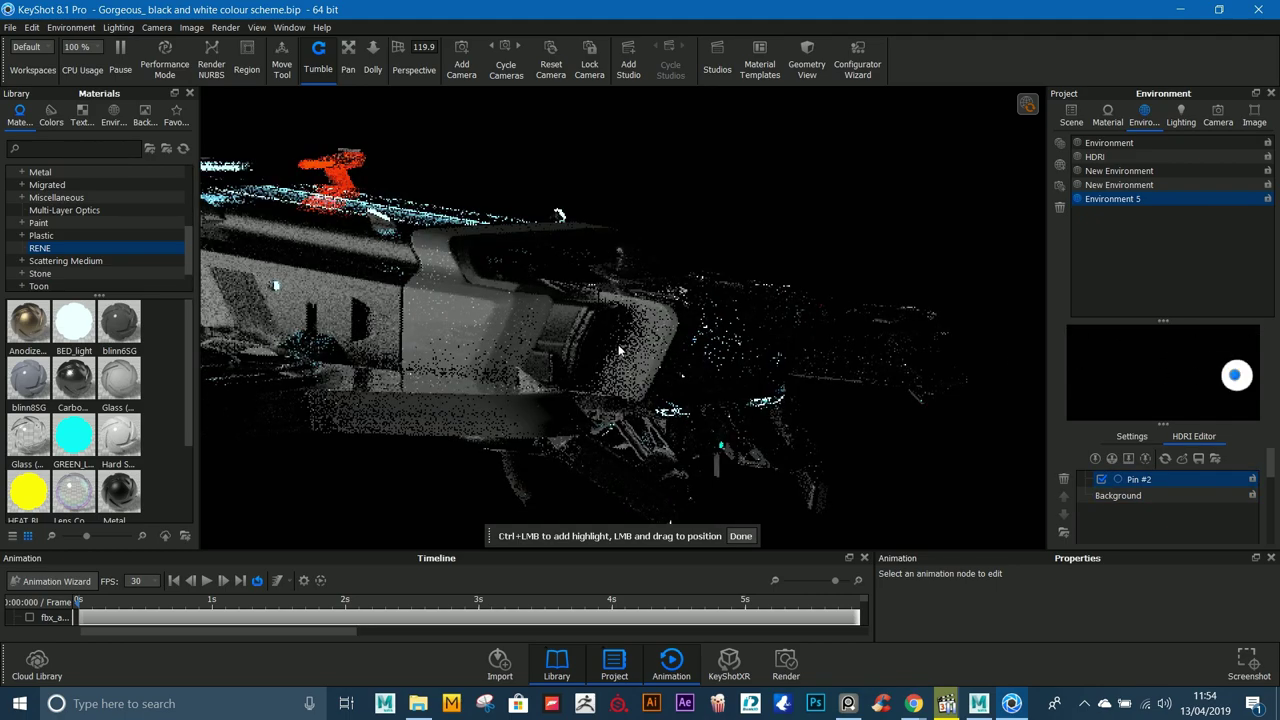
{"action": "left_click", "coordinate": [740, 333]}
{"action": "left_click", "coordinate": [780, 302]}
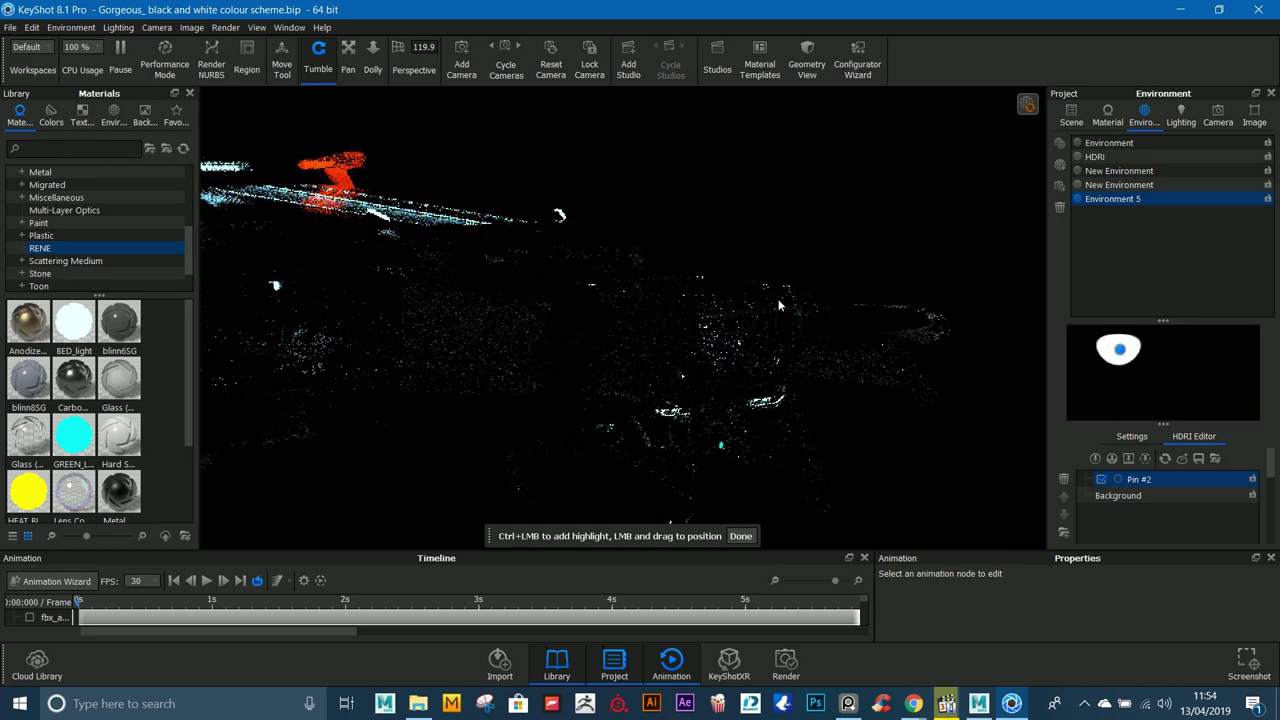
{"action": "left_click", "coordinate": [891, 350]}
{"action": "left_click", "coordinate": [880, 376]}
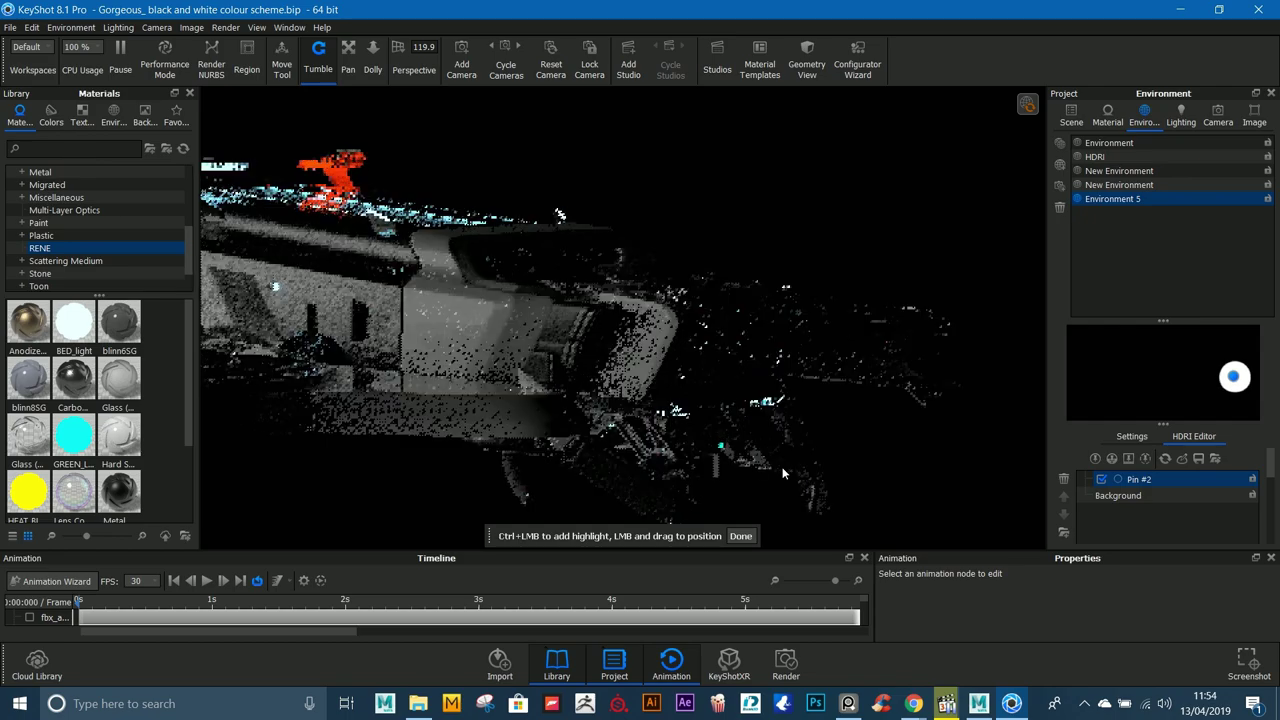
Step: Reposition the pin light's highlight around the nose and front landing legs, ending on the tip of the far front leg
{"action": "left_click", "coordinate": [814, 502]}
{"action": "left_click_drag", "start_coordinate": [831, 501], "coordinate": [797, 411]}
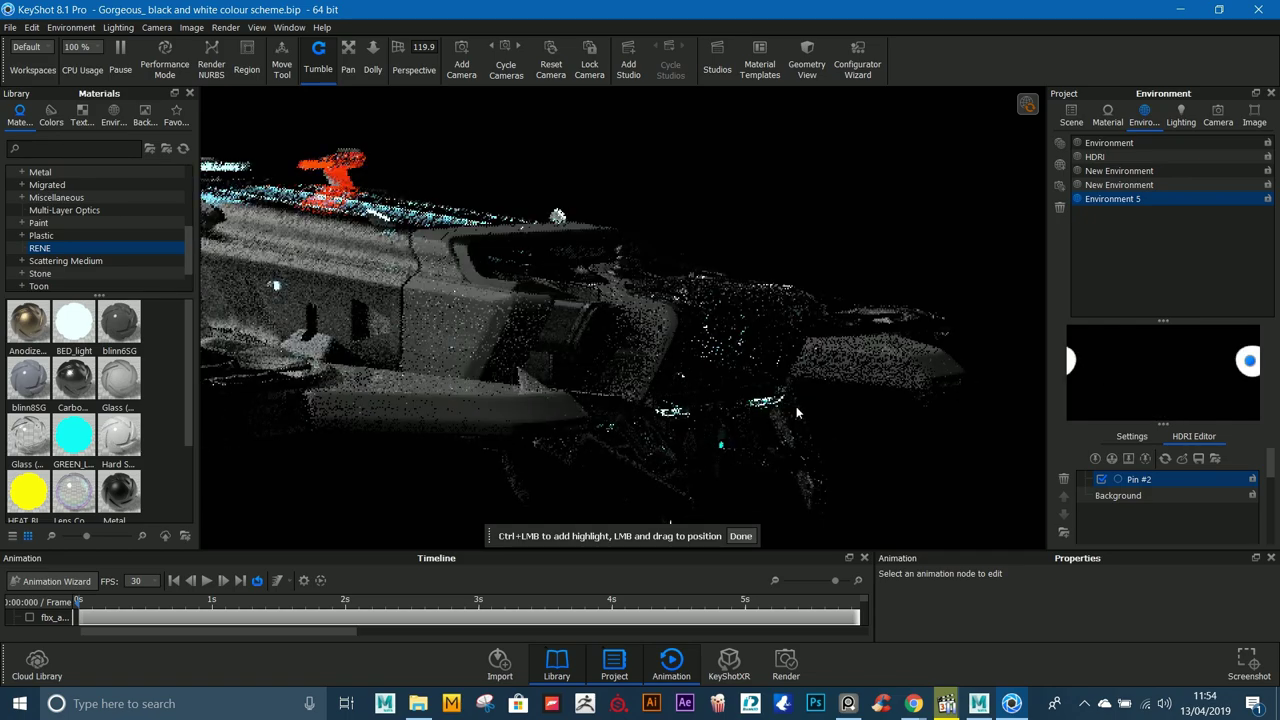
{"action": "left_click", "coordinate": [795, 396]}
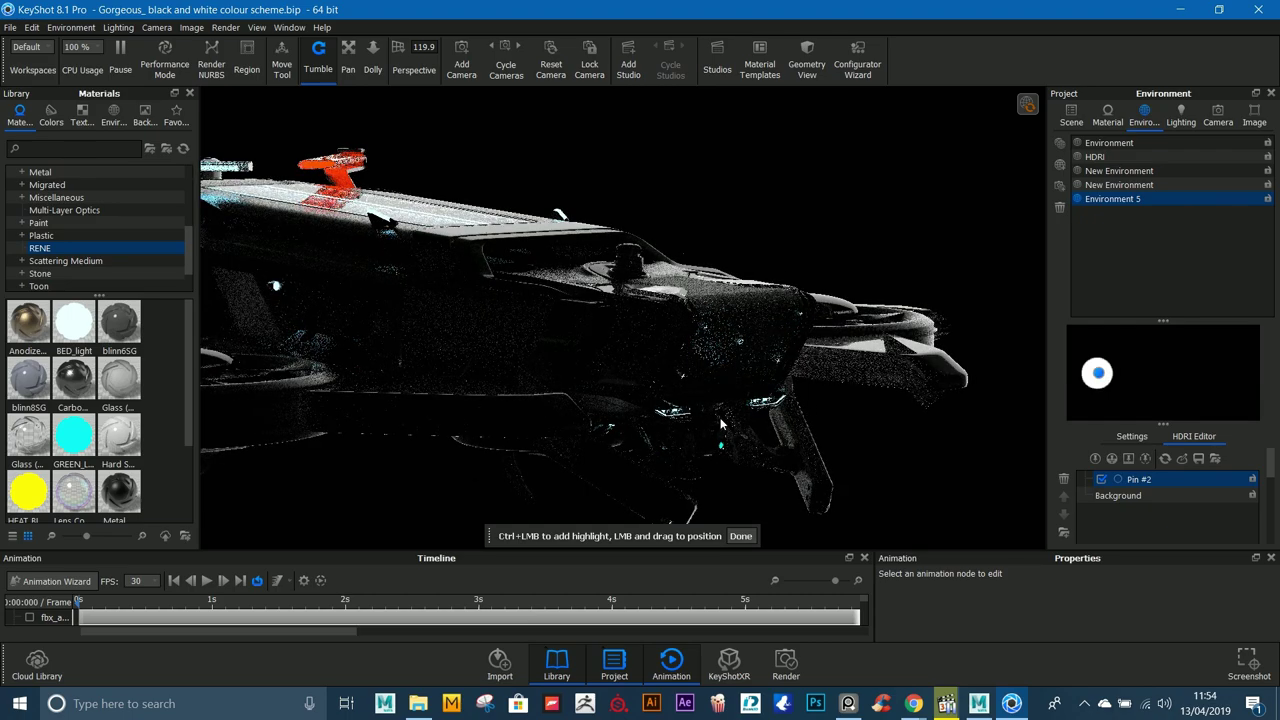
{"action": "mouse_move", "coordinate": [721, 424]}
{"action": "left_mouse_down"}
{"action": "mouse_move", "coordinate": [665, 436]}
{"action": "mouse_move", "coordinate": [652, 424]}
{"action": "mouse_move", "coordinate": [728, 435]}
{"action": "mouse_move", "coordinate": [712, 415]}
{"action": "mouse_move", "coordinate": [736, 431]}
{"action": "mouse_move", "coordinate": [743, 422]}
{"action": "left_mouse_up"}
{"action": "left_click", "coordinate": [740, 442]}
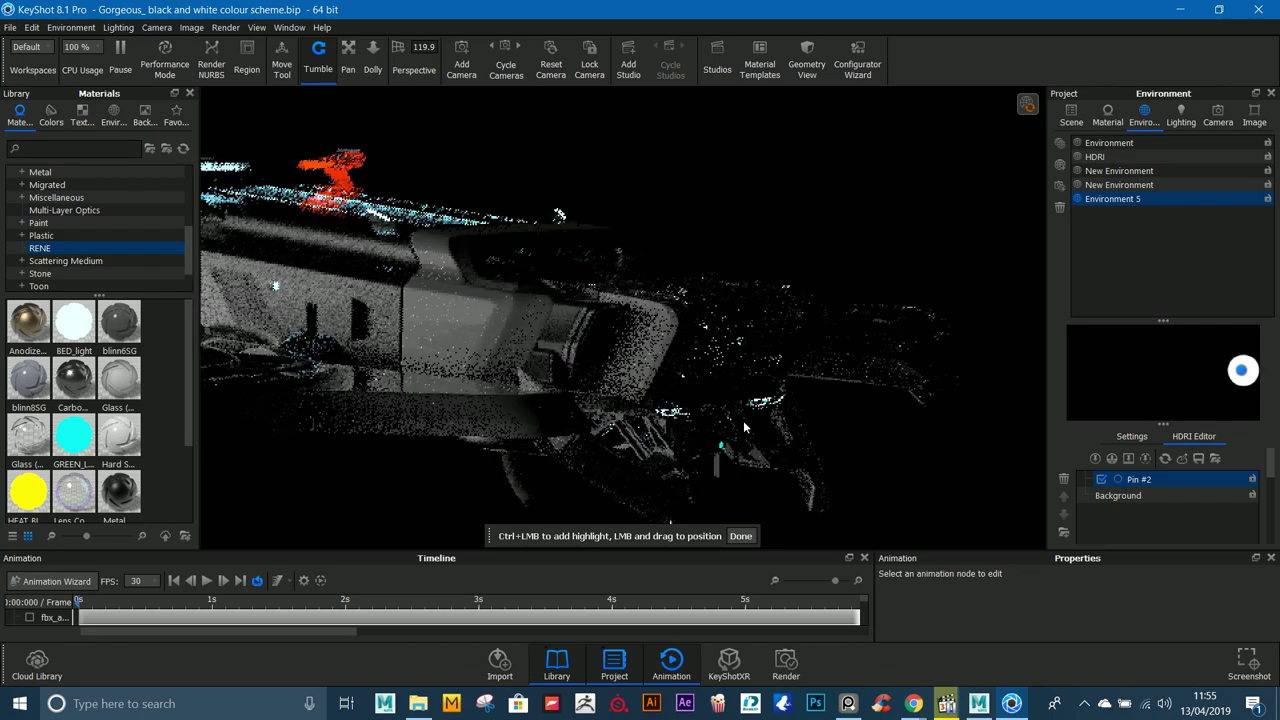
{"action": "left_click", "coordinate": [774, 424]}
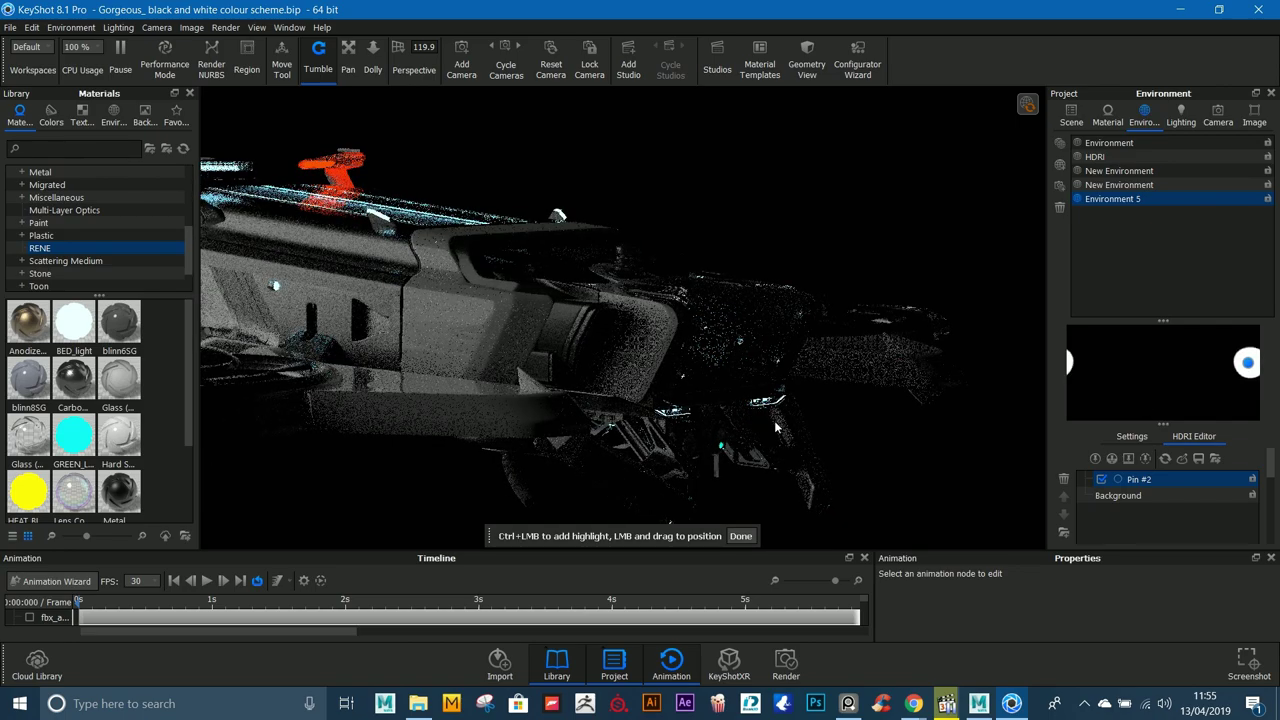
{"action": "left_click", "coordinate": [774, 418]}
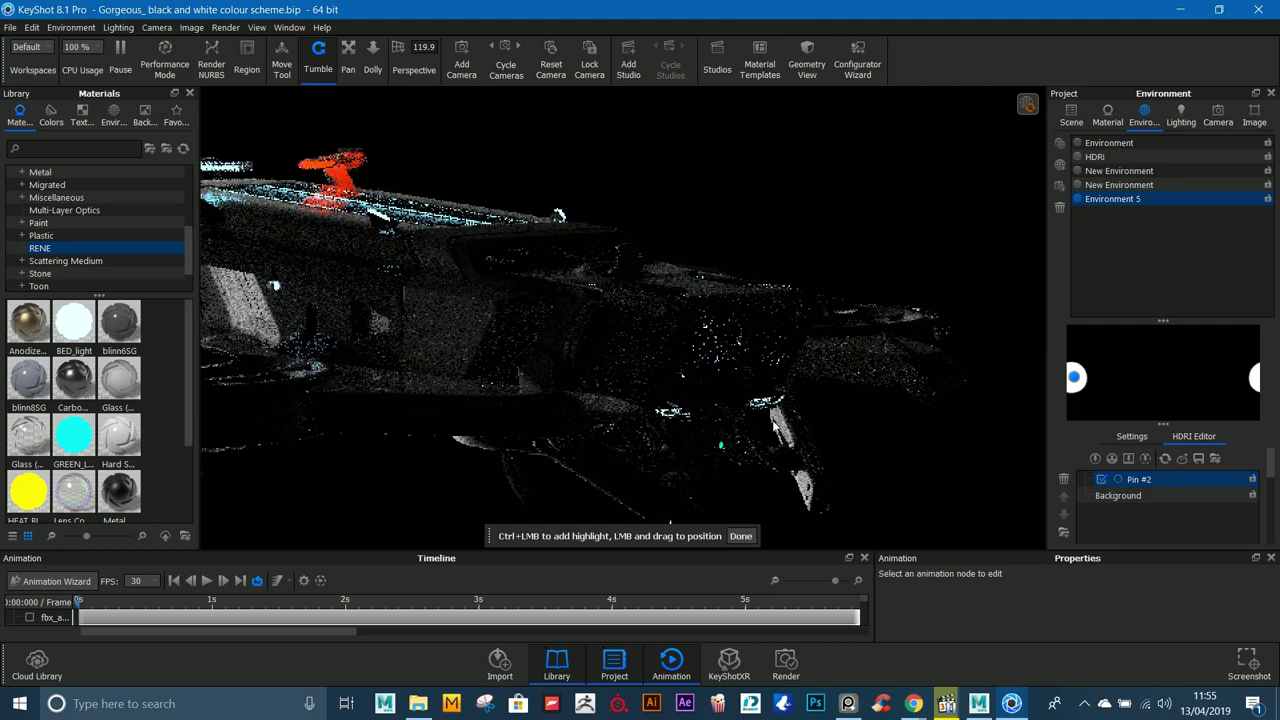
{"action": "left_click", "coordinate": [826, 509]}
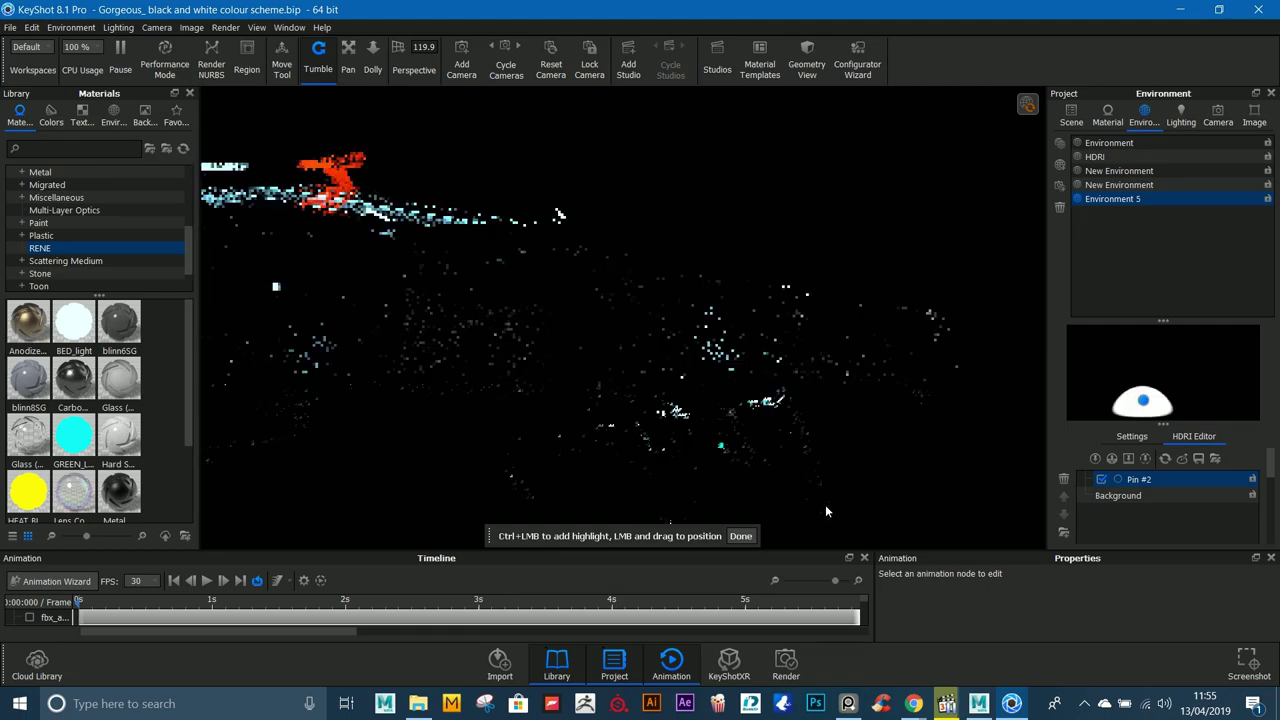
{"action": "mouse_move", "coordinate": [826, 506]}
{"action": "left_mouse_down"}
{"action": "mouse_move", "coordinate": [826, 473]}
{"action": "mouse_move", "coordinate": [833, 500]}
{"action": "left_mouse_up"}
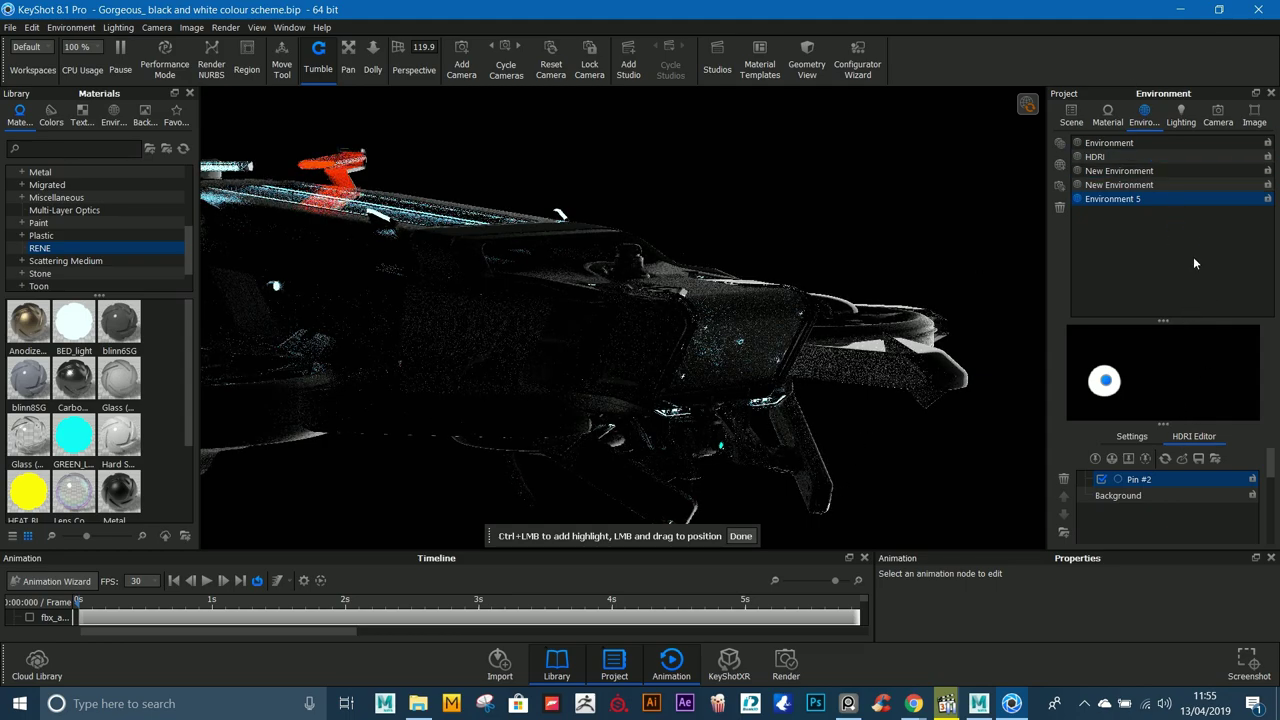
Step: Add a second round pin light and move its highlight along the upper side of the hull
{"action": "left_click", "coordinate": [1096, 458]}
{"action": "left_click", "coordinate": [349, 252]}
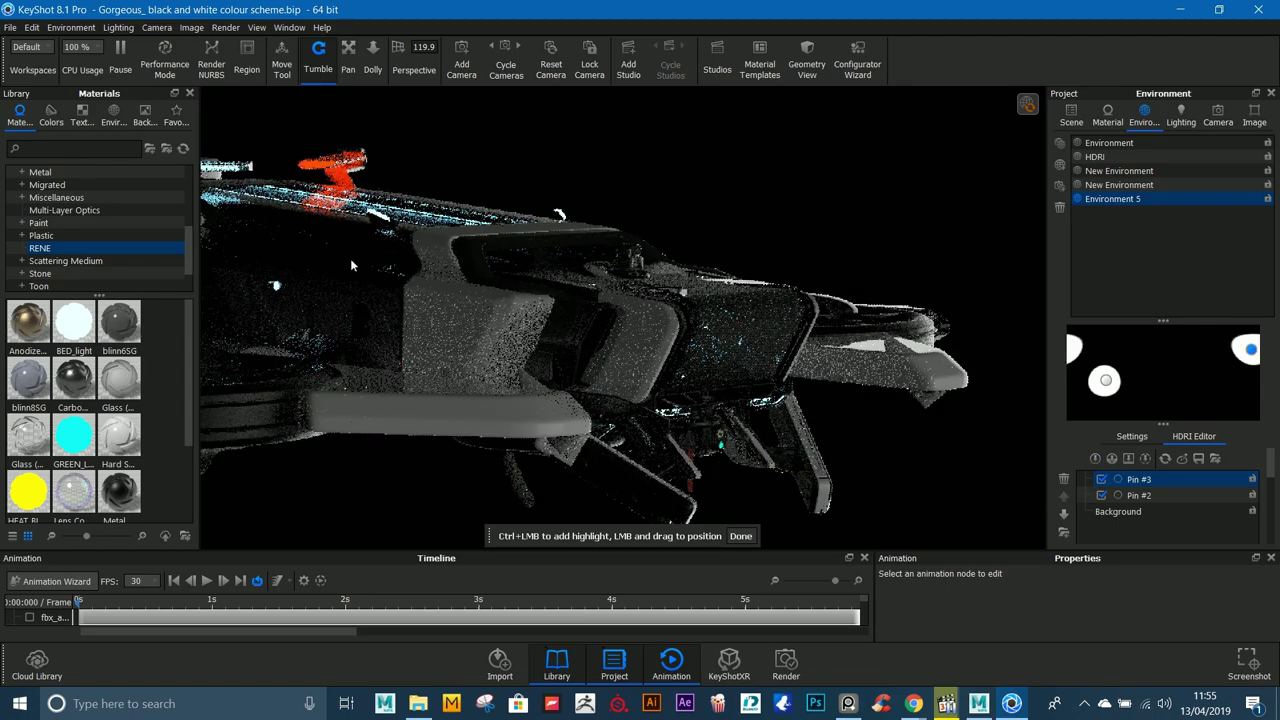
{"action": "left_click_drag", "start_coordinate": [350, 260], "coordinate": [437, 264]}
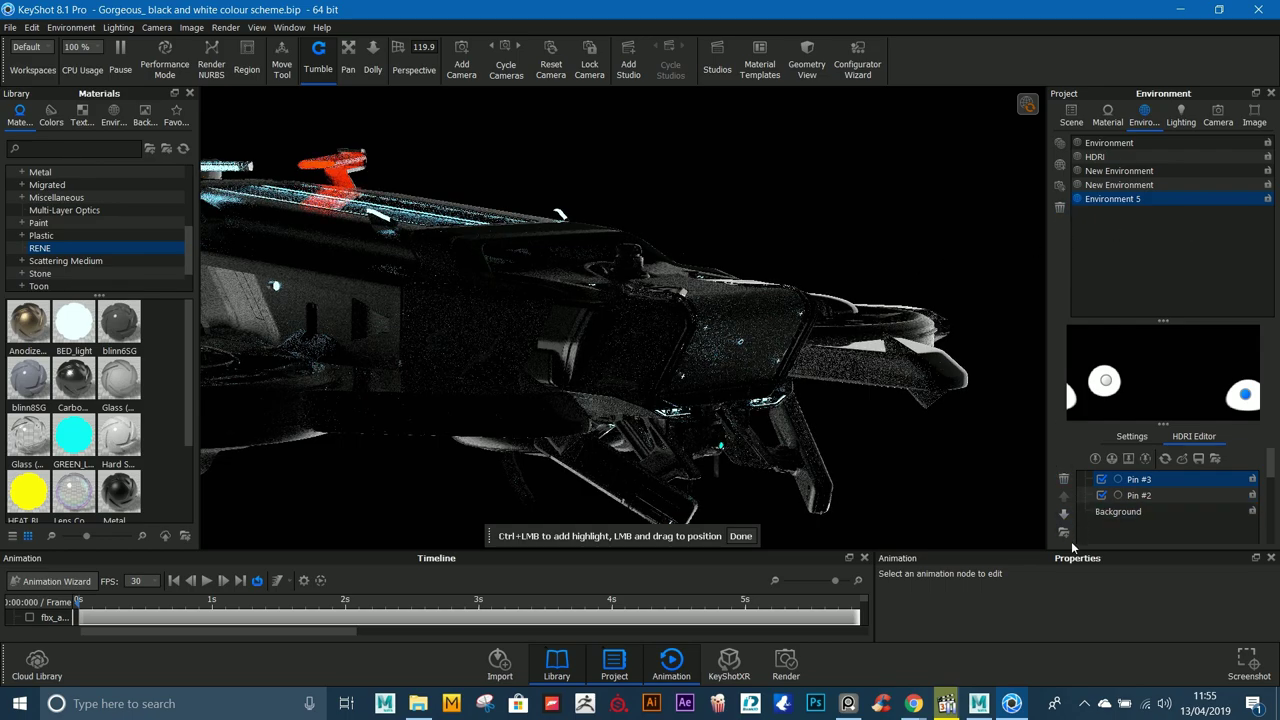
Step: Finish the highlight placement and compare the lighting of the other environments, ending on the first one, Environment
{"action": "left_click", "coordinate": [741, 537]}
{"action": "left_click", "coordinate": [1137, 186]}
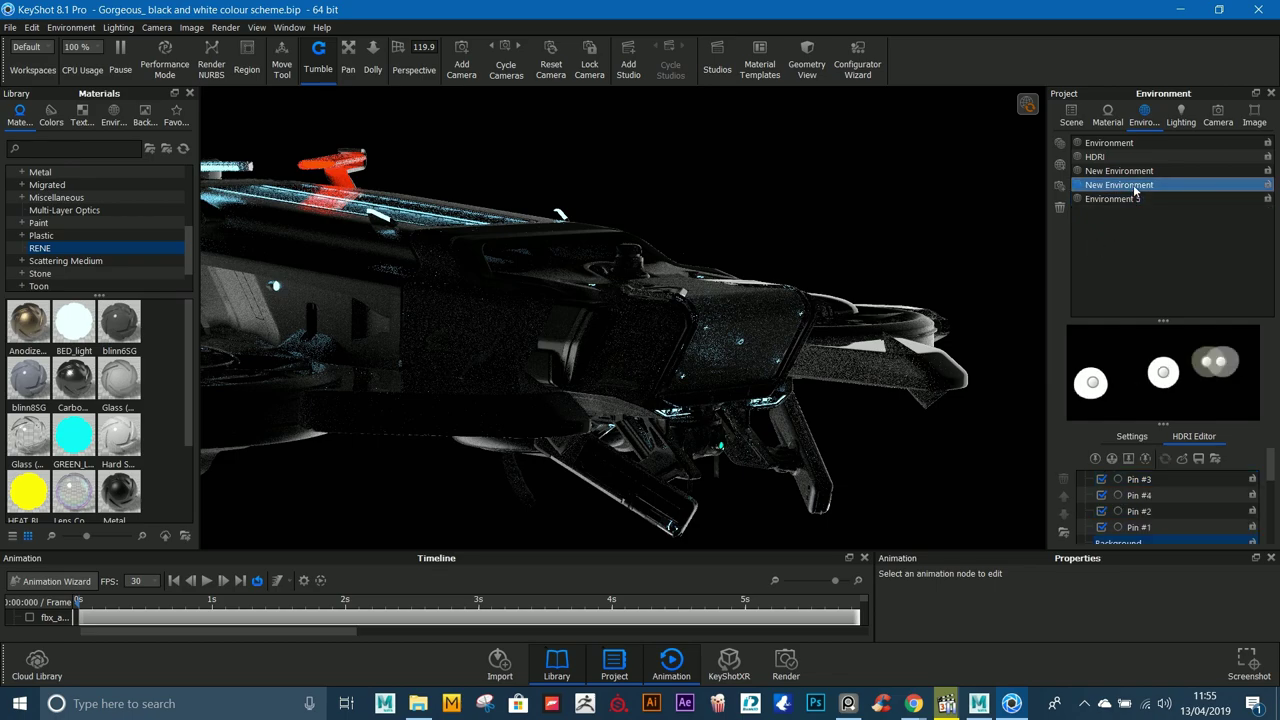
{"action": "left_click", "coordinate": [1135, 172]}
{"action": "left_click", "coordinate": [1133, 144]}
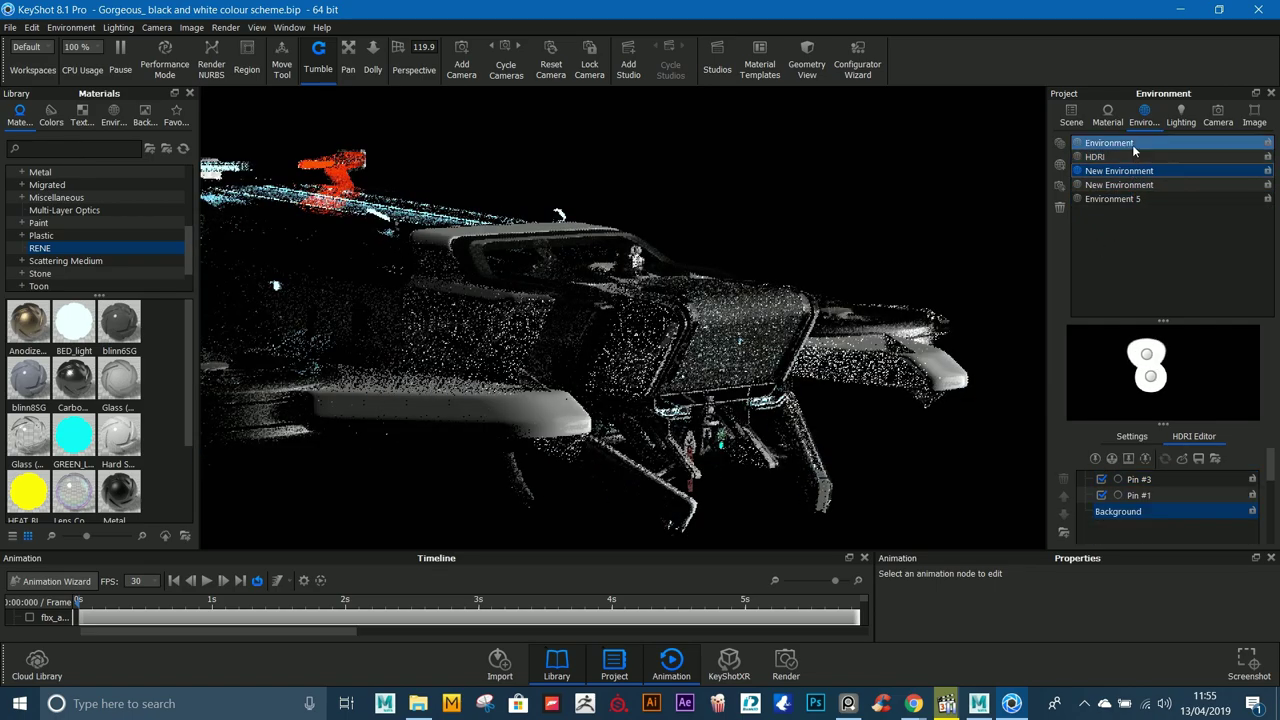
Step: Open the recent scene Strix Division Autonomous Drone.bip, discarding the changes to the current scene
{"action": "left_click", "coordinate": [10, 27]}
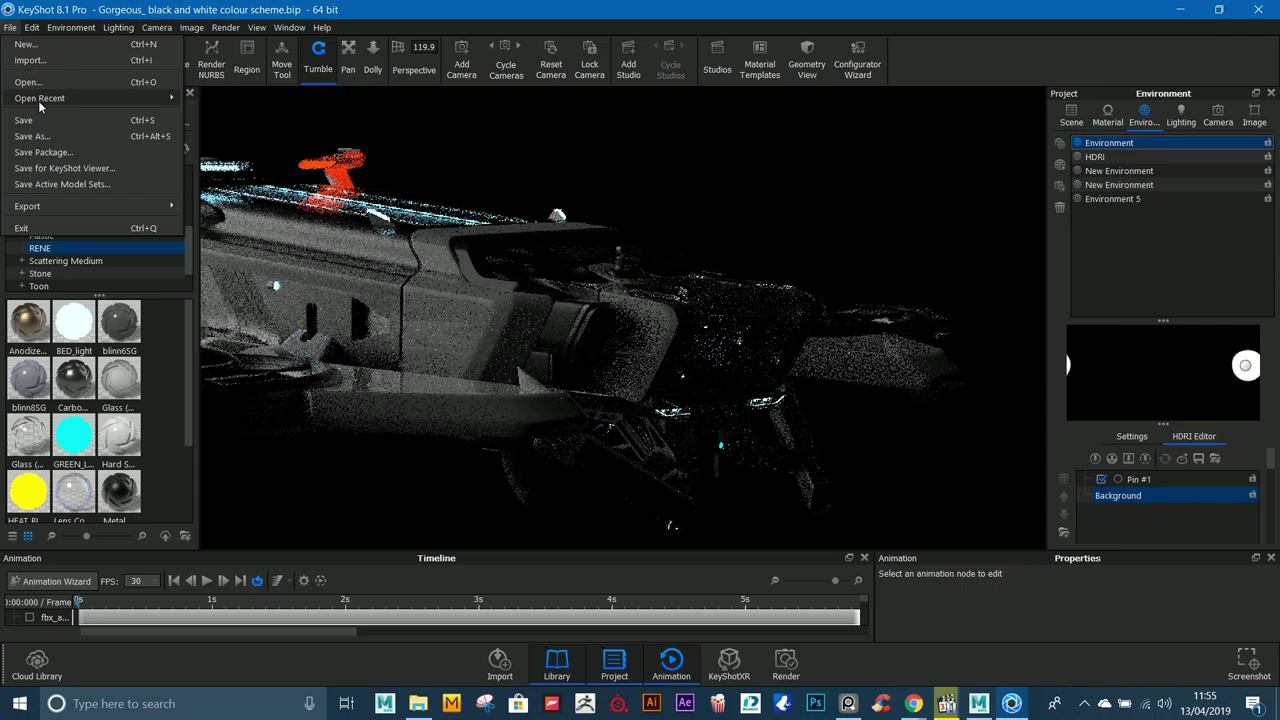
{"action": "mouse_move", "coordinate": [40, 98]}
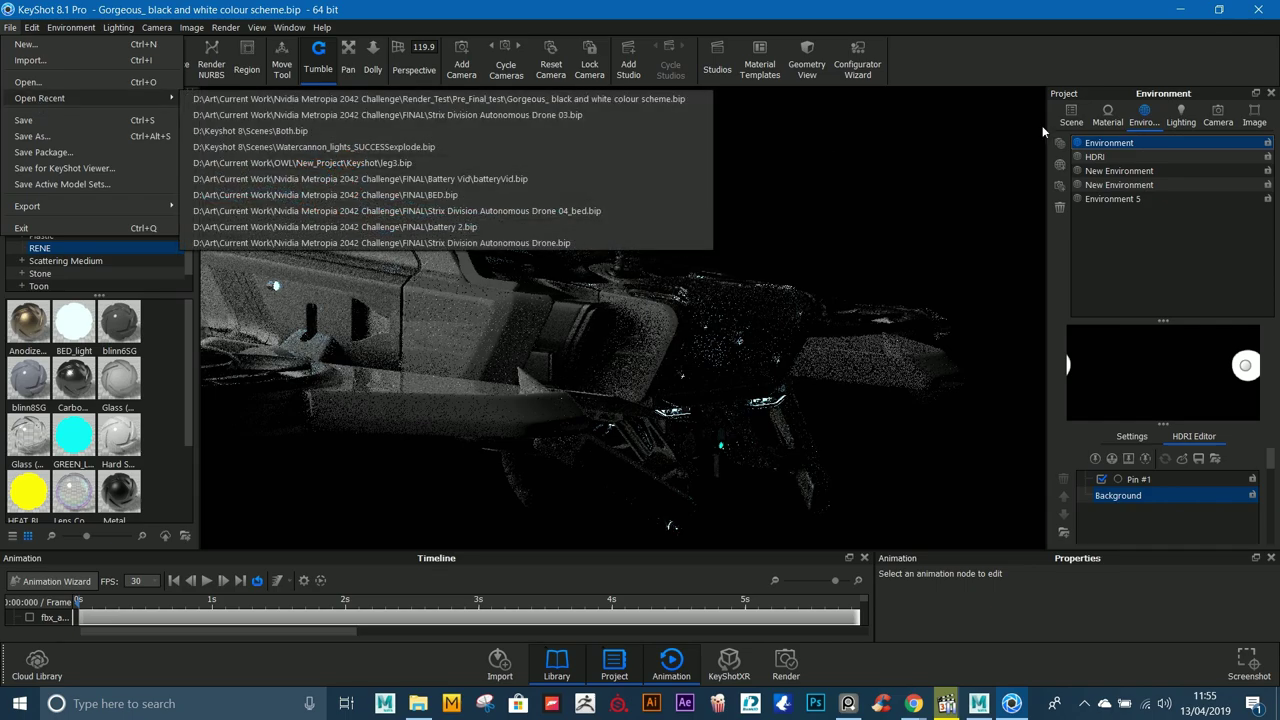
{"action": "left_click", "coordinate": [404, 244]}
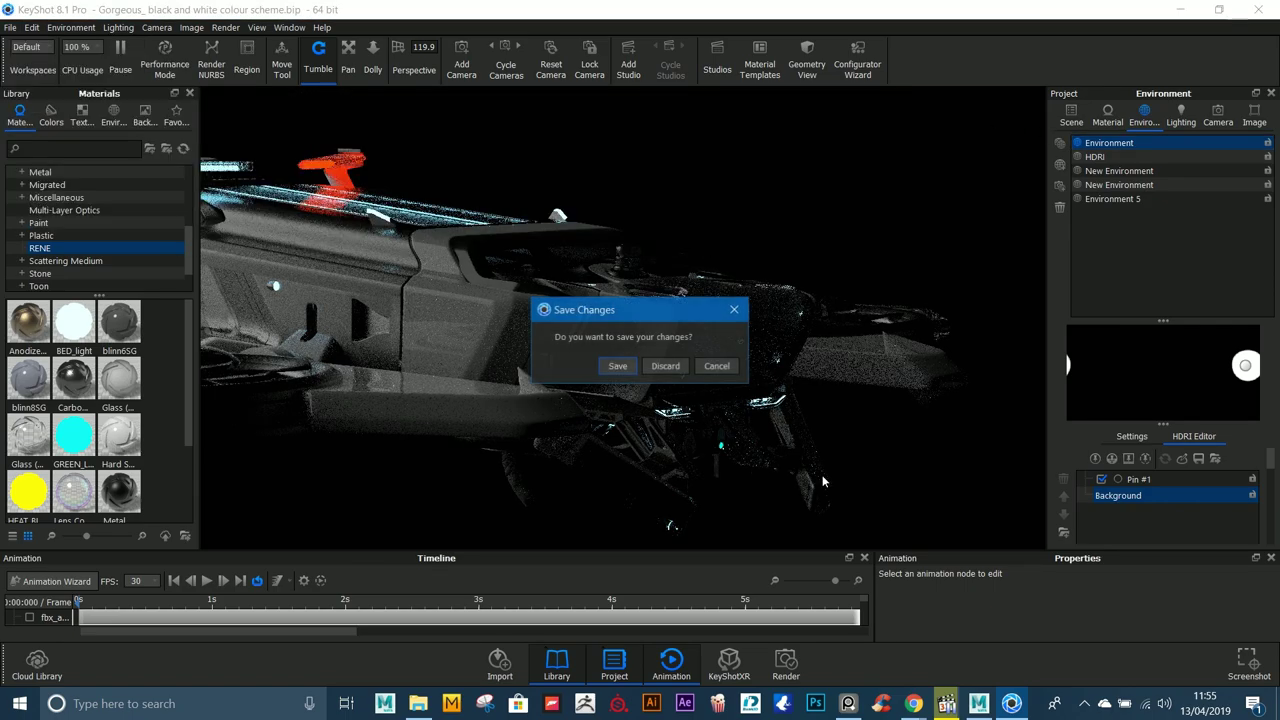
{"action": "left_click", "coordinate": [661, 366]}
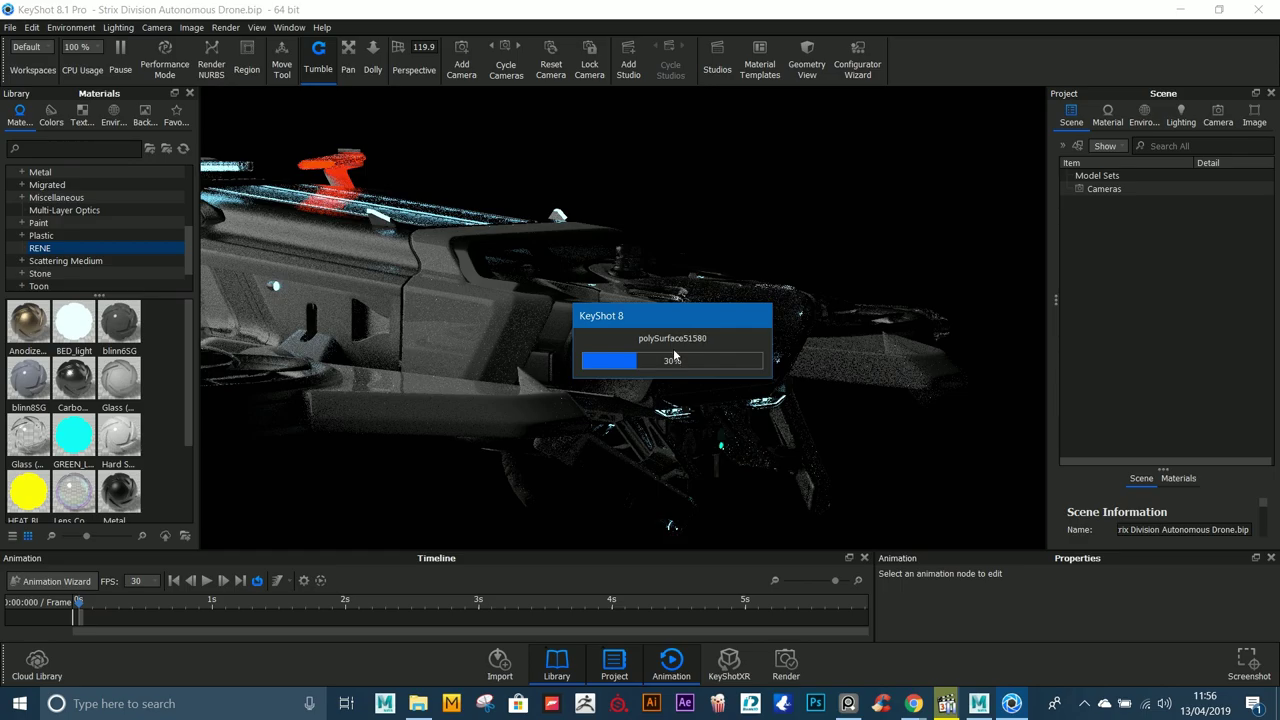
Step: Switch to Chrome, close the extra ArtStation artwork tab and go to the ArtStation home page
{"action": "left_click", "coordinate": [913, 703]}
{"action": "left_click", "coordinate": [1097, 652]}
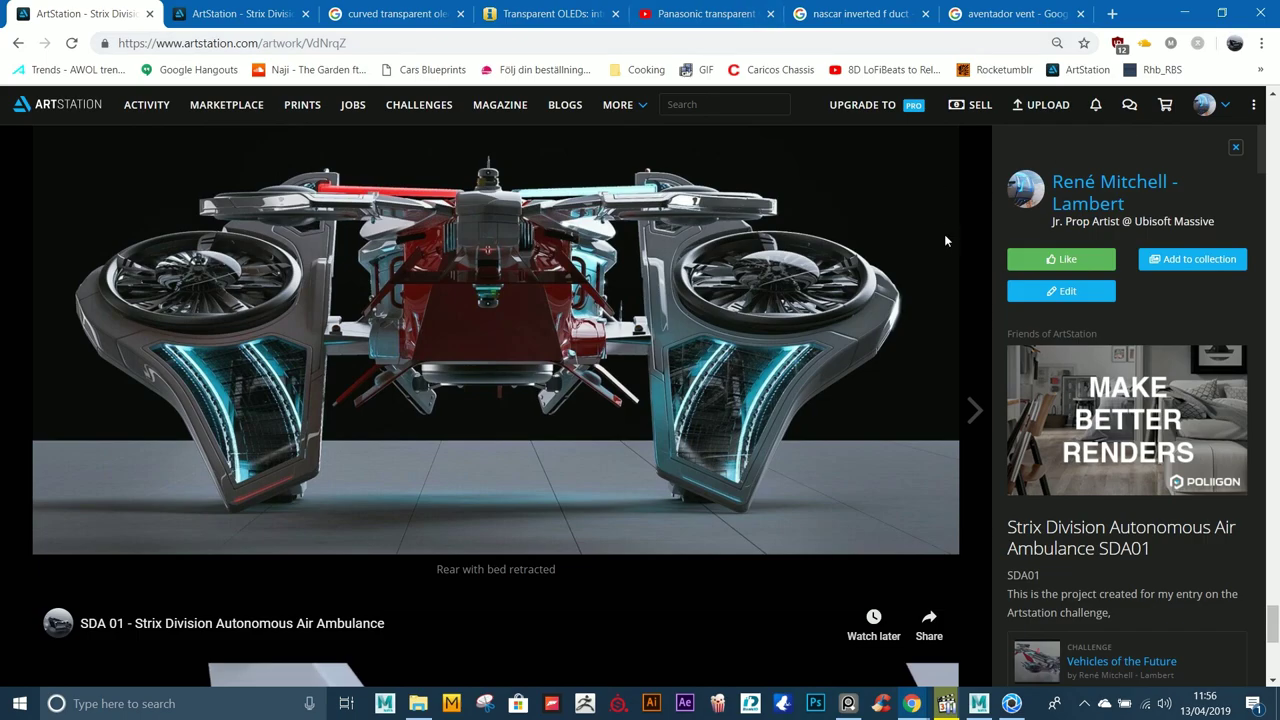
{"action": "scroll", "coordinate": [944, 234], "scroll_direction": "down", "scroll_amount": 5}
{"action": "left_click", "coordinate": [150, 13]}
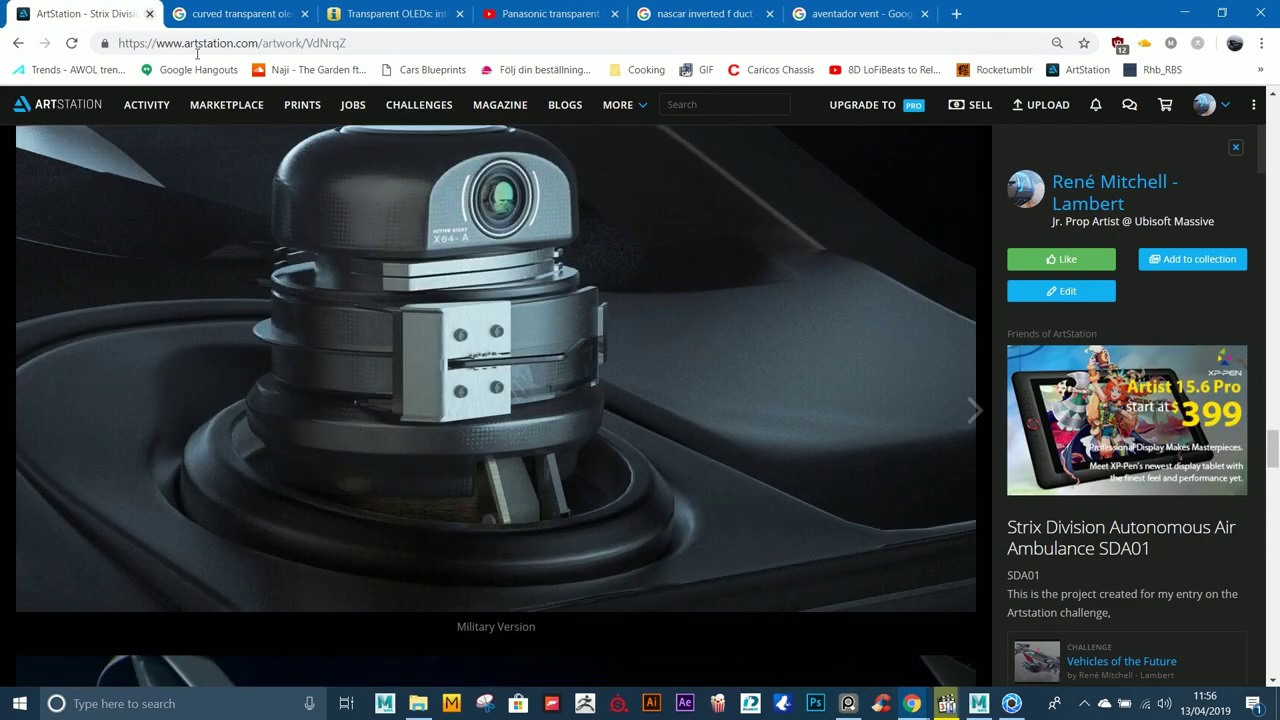
{"action": "scroll", "coordinate": [302, 224], "scroll_direction": "up", "scroll_amount": 5}
{"action": "left_click", "coordinate": [86, 104]}
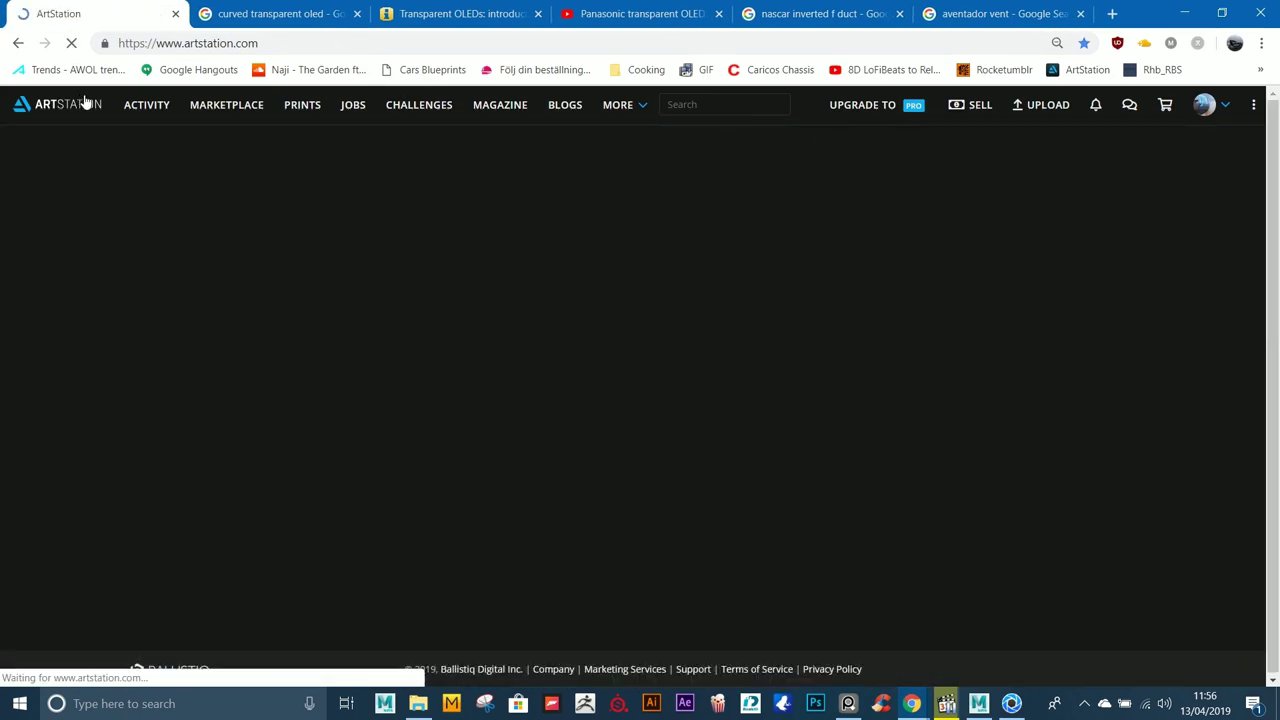
Step: Find the NVIDIA Metropia 2042 Vehicles of the Future challenge on ArtStation and open its first-place submission
{"action": "left_click", "coordinate": [446, 119]}
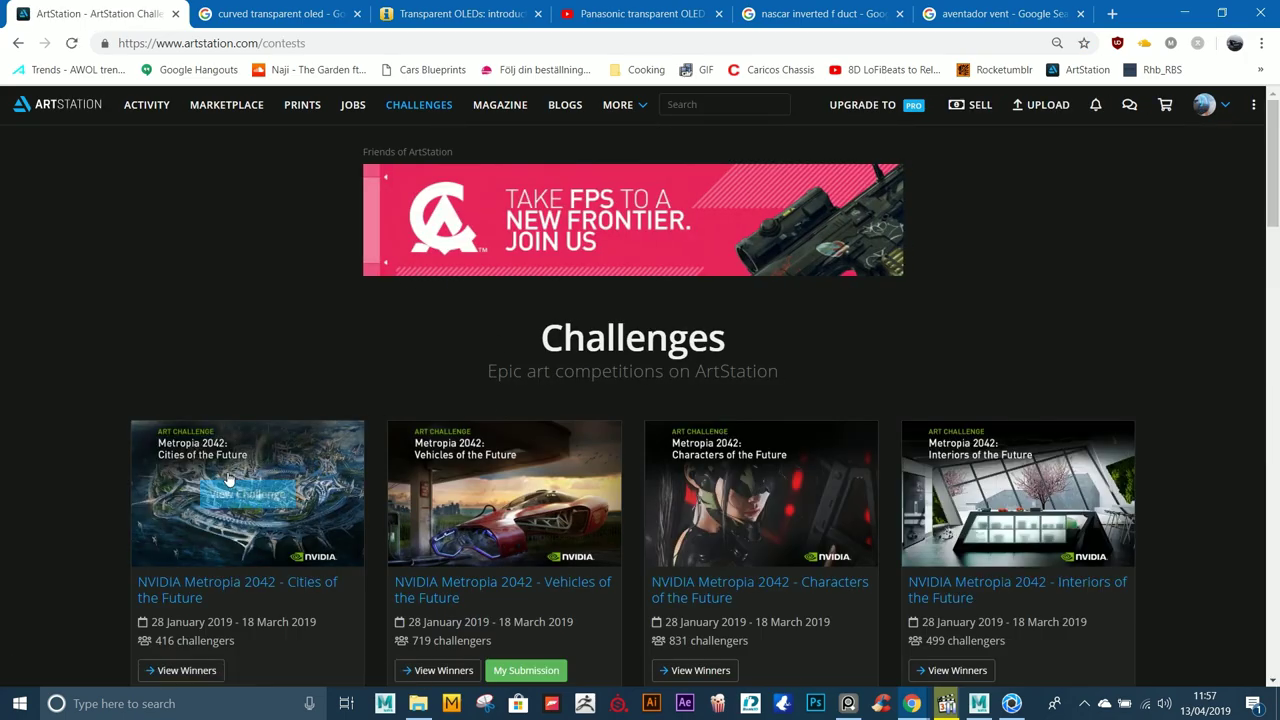
{"action": "left_click", "coordinate": [248, 486]}
{"action": "left_click", "coordinate": [18, 43]}
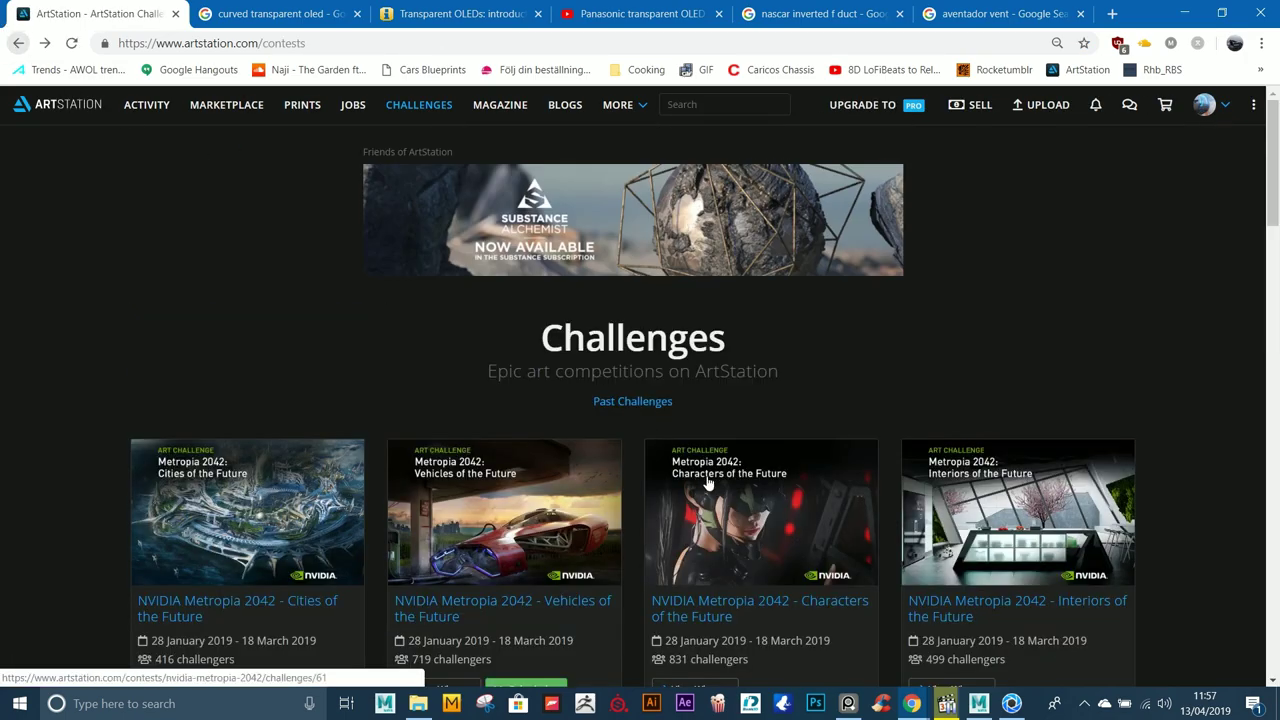
{"action": "left_click", "coordinate": [515, 490]}
{"action": "scroll", "coordinate": [687, 485], "scroll_direction": "down", "scroll_amount": 3}
{"action": "left_click", "coordinate": [370, 520]}
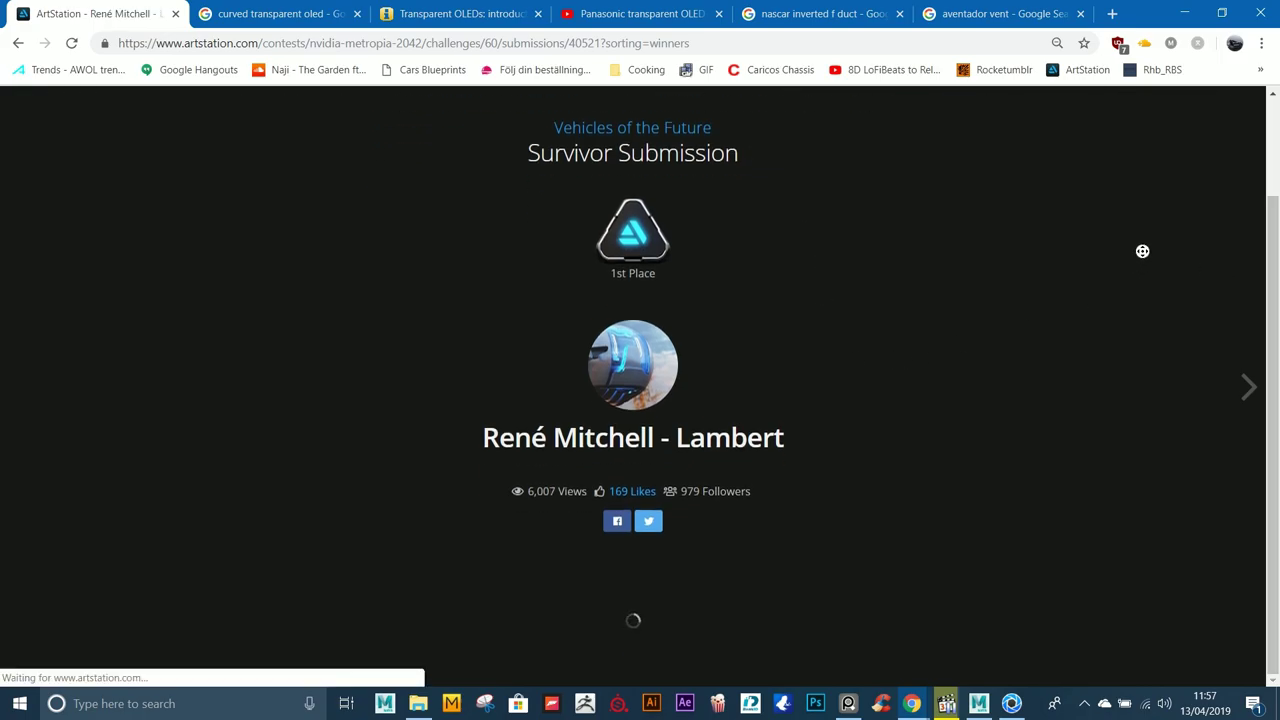
Step: Look through the winning submission's renders down to the closing clay shots, and return to KeyShot
{"action": "scroll", "coordinate": [1130, 192], "scroll_direction": "down", "scroll_amount": 10}
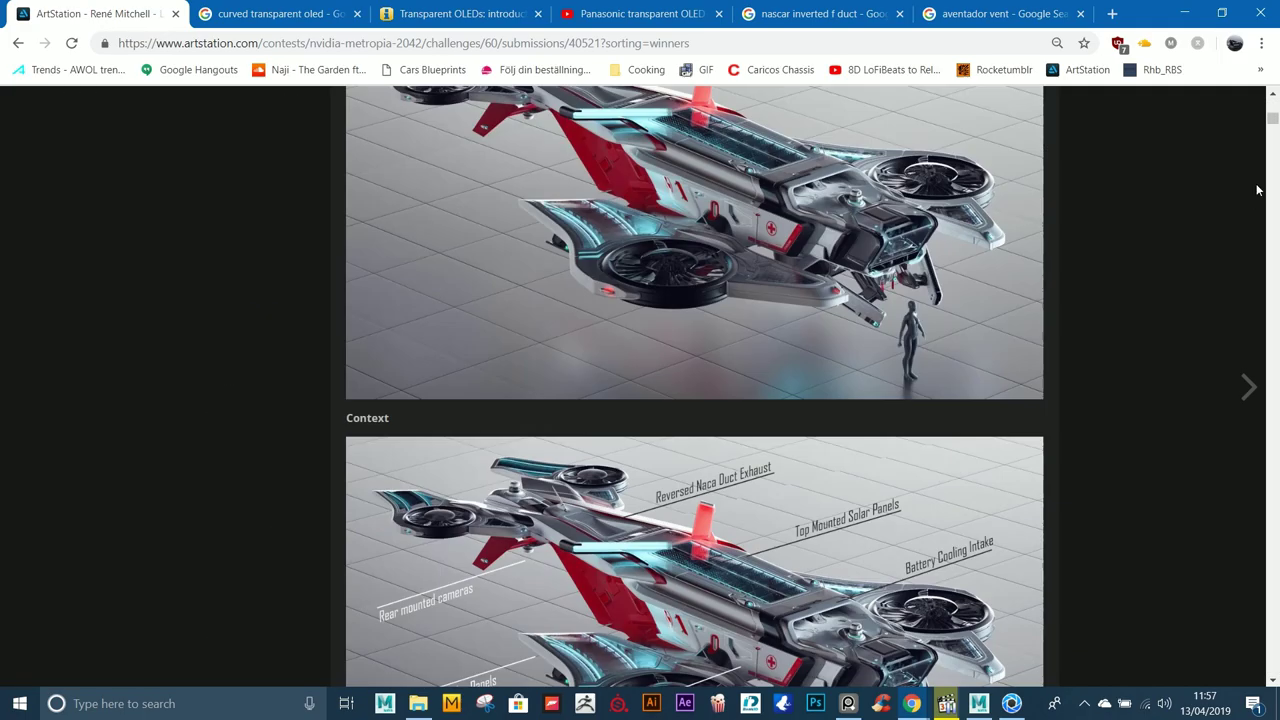
{"action": "left_click_drag", "start_coordinate": [1275, 126], "coordinate": [1277, 147]}
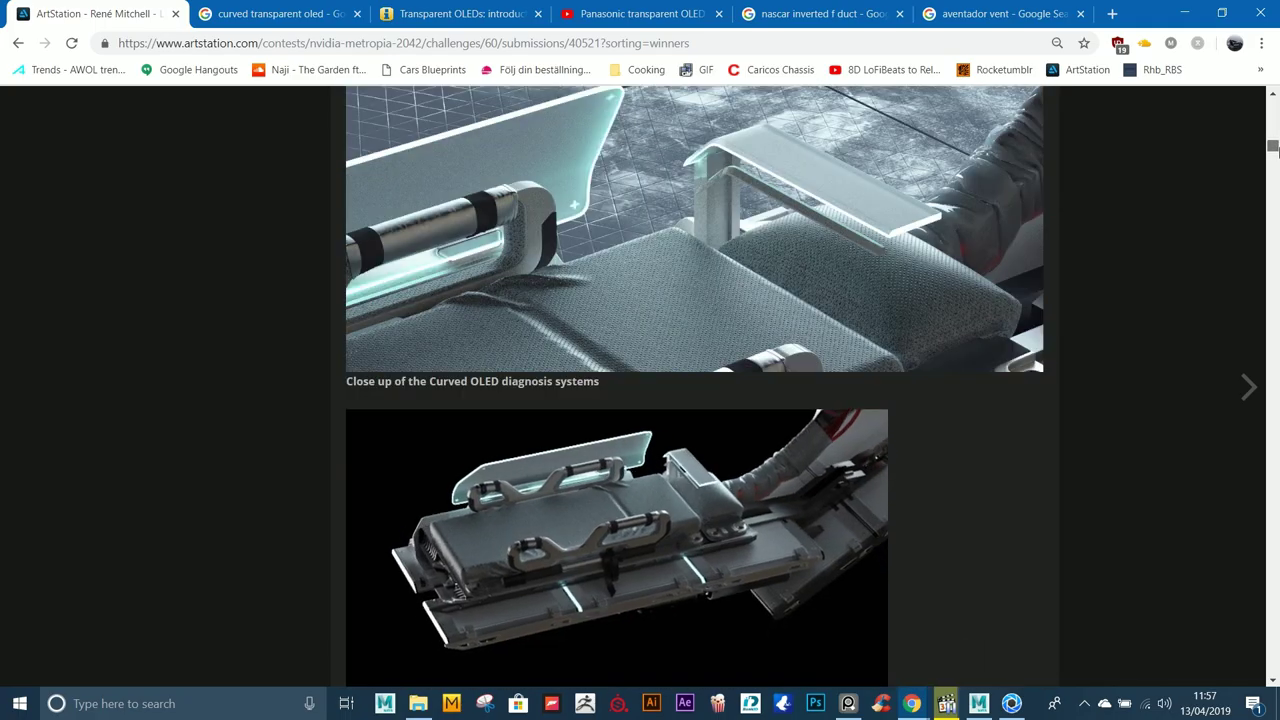
{"action": "scroll", "coordinate": [621, 461], "scroll_direction": "down", "scroll_amount": 2}
{"action": "scroll", "coordinate": [621, 461], "scroll_direction": "down", "scroll_amount": 15}
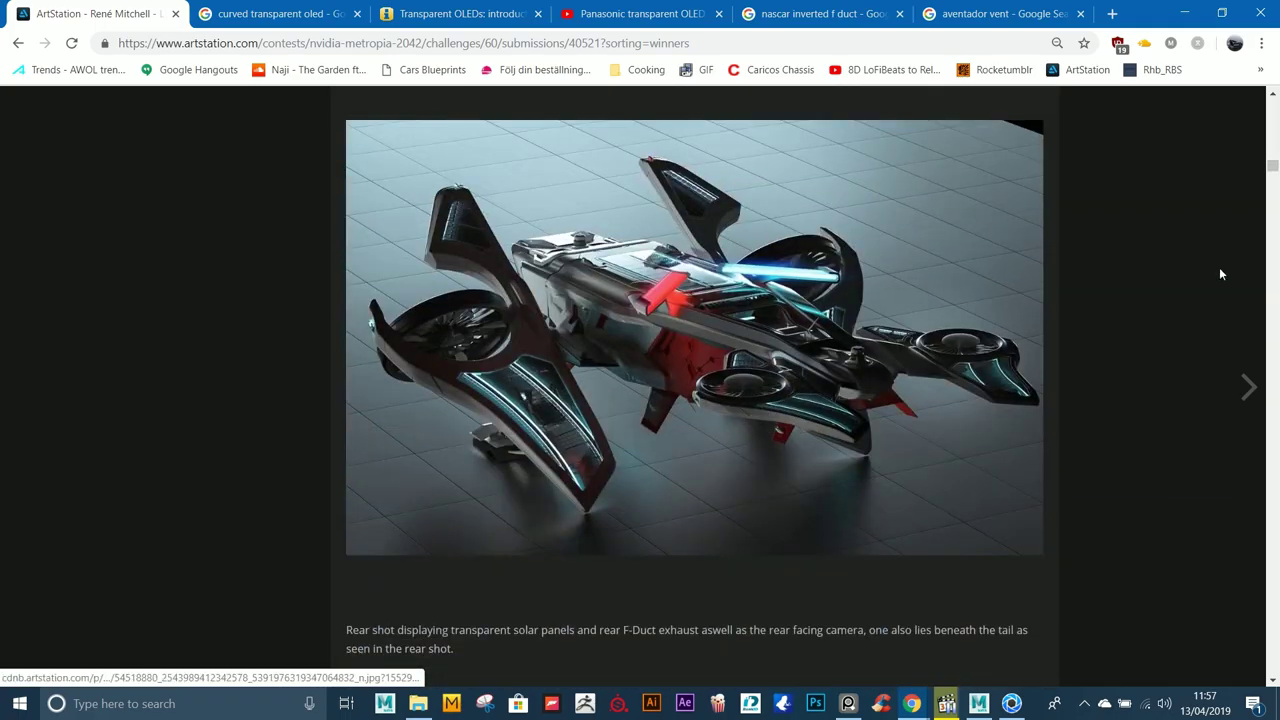
{"action": "left_click_drag", "start_coordinate": [1277, 171], "coordinate": [1277, 293]}
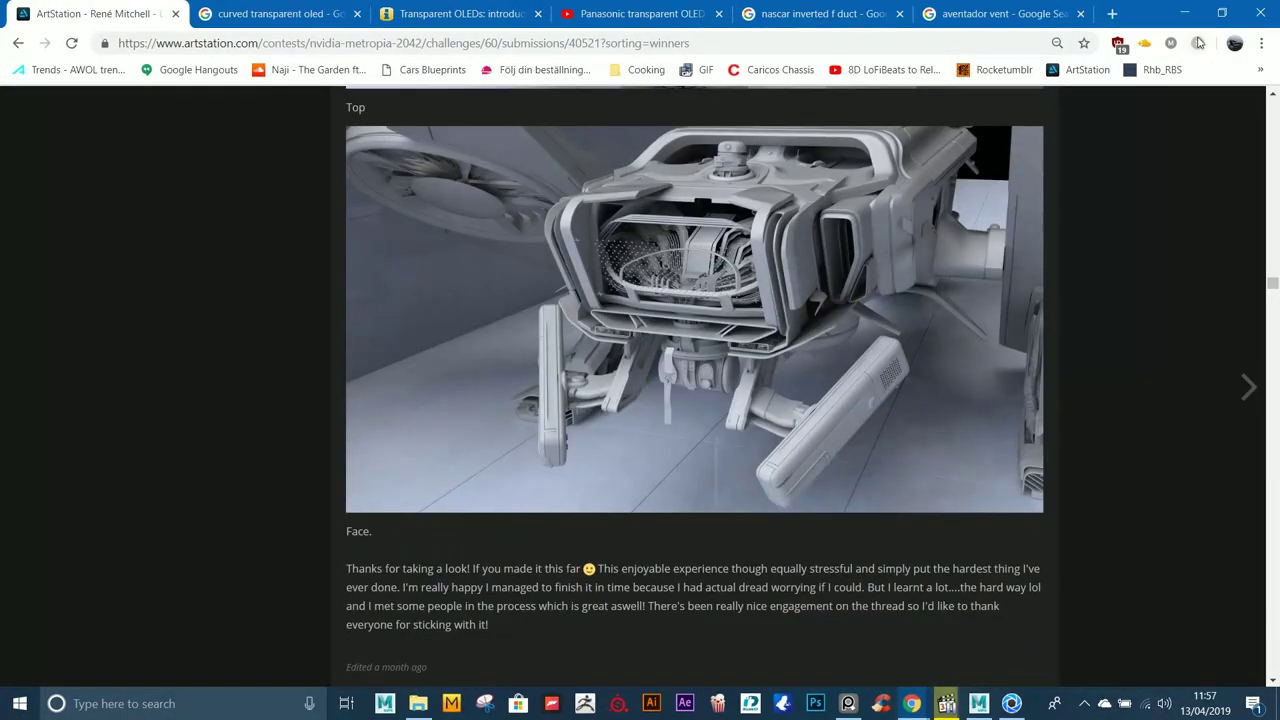
{"action": "left_click", "coordinate": [1185, 13]}
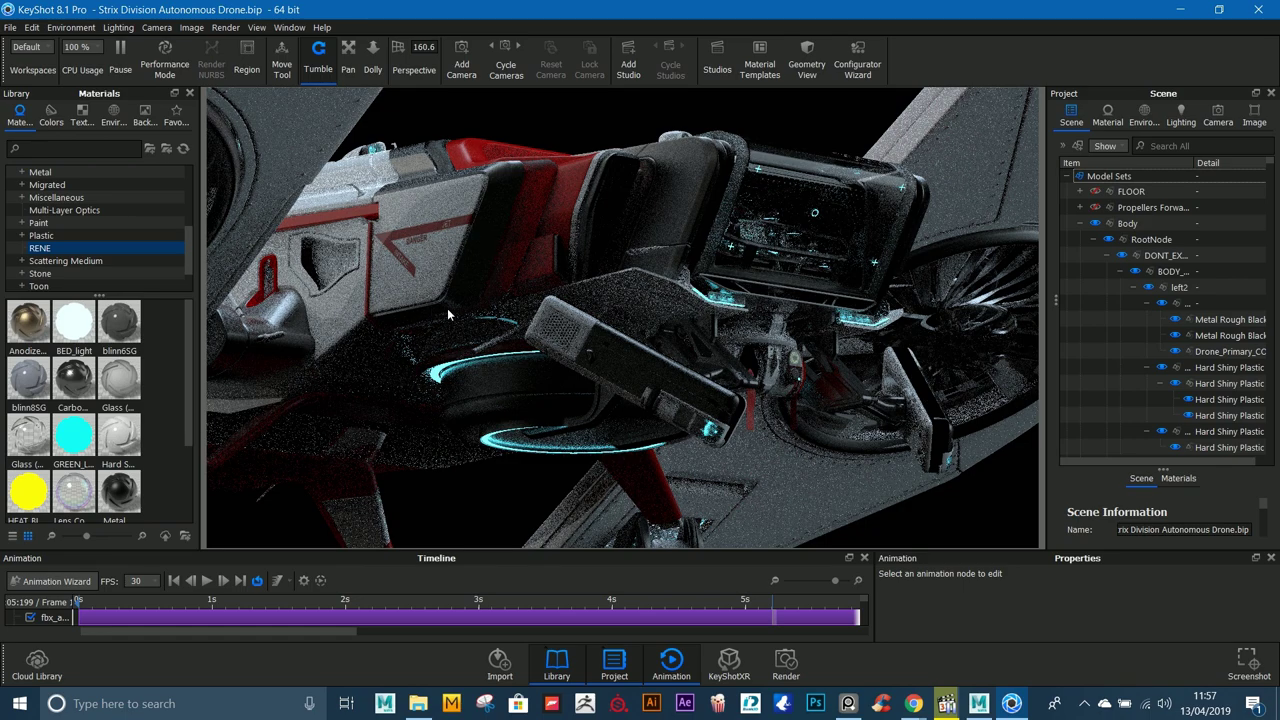
Step: Scrub the drone's animation from the start towards its end and bring up the scene's list of environments
{"action": "left_click", "coordinate": [85, 601]}
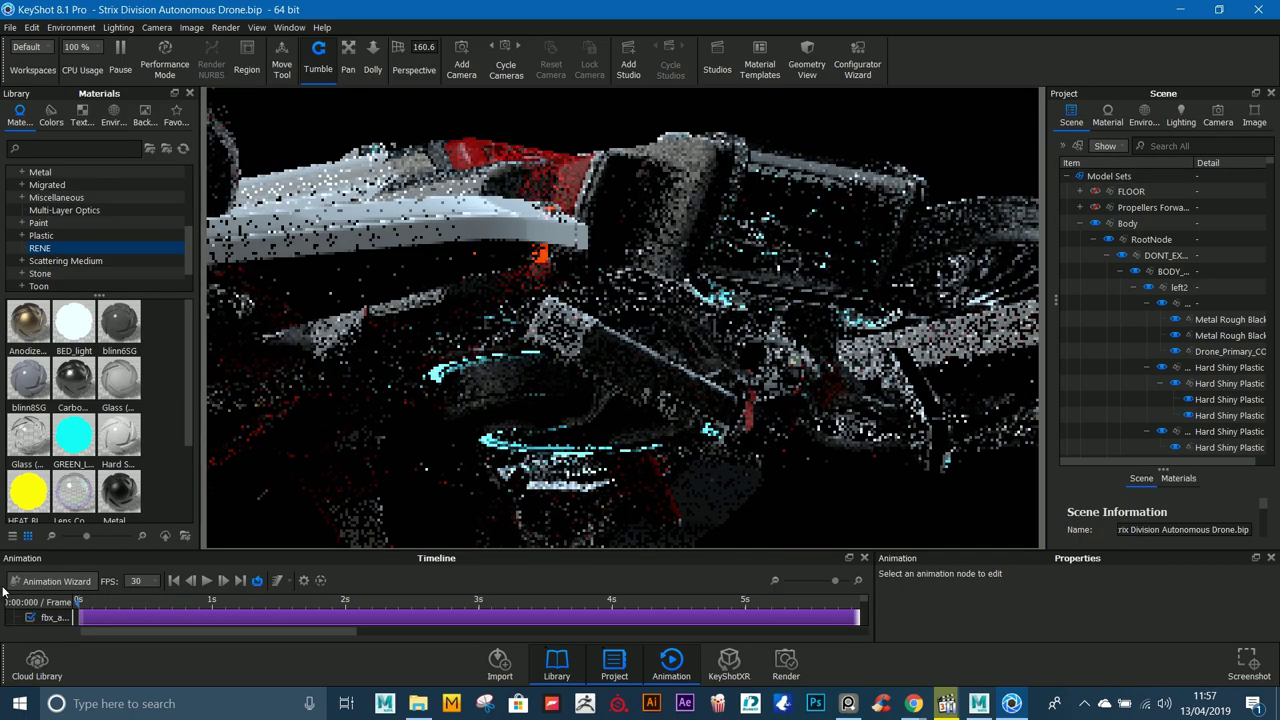
{"action": "left_click_drag", "start_coordinate": [3, 592], "coordinate": [1036, 606]}
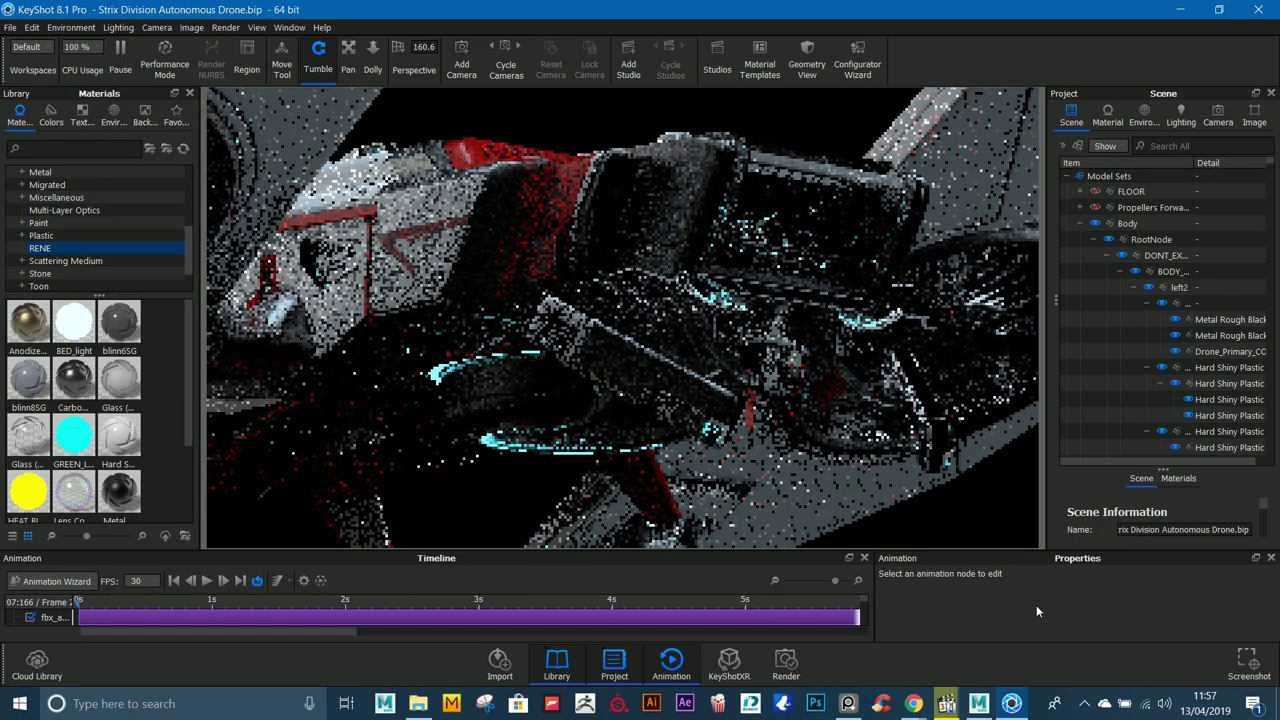
{"action": "left_click", "coordinate": [1082, 172]}
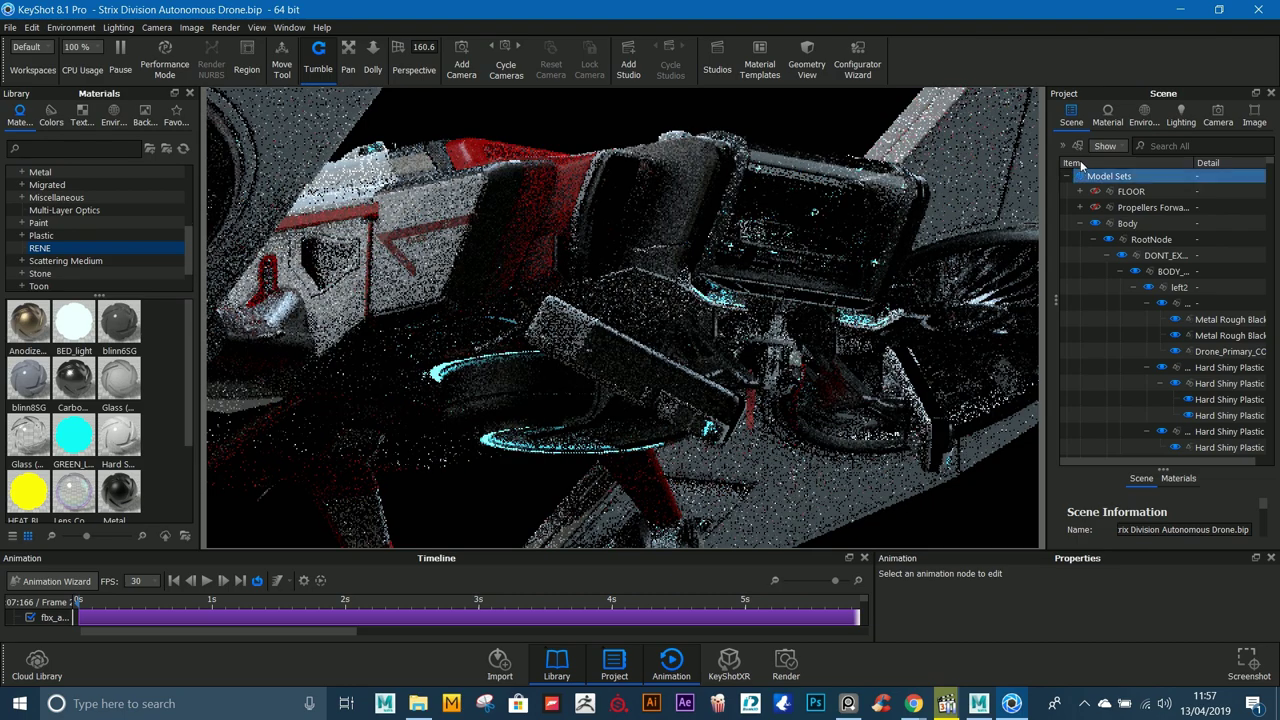
{"action": "left_click", "coordinate": [1144, 115]}
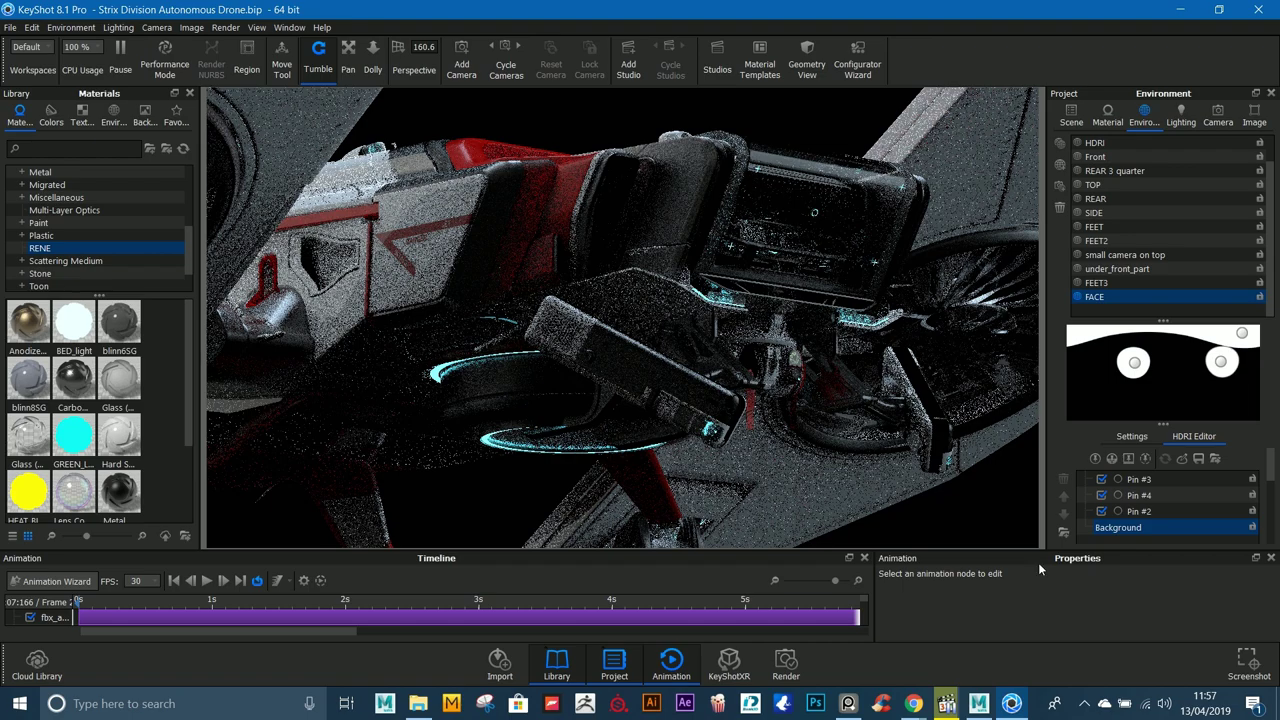
Step: Switch to the Trial Render images in FastStone and examine FACE.156.png and 3quarter_shinyfloor.151.png at full screen
{"action": "left_click", "coordinate": [418, 703]}
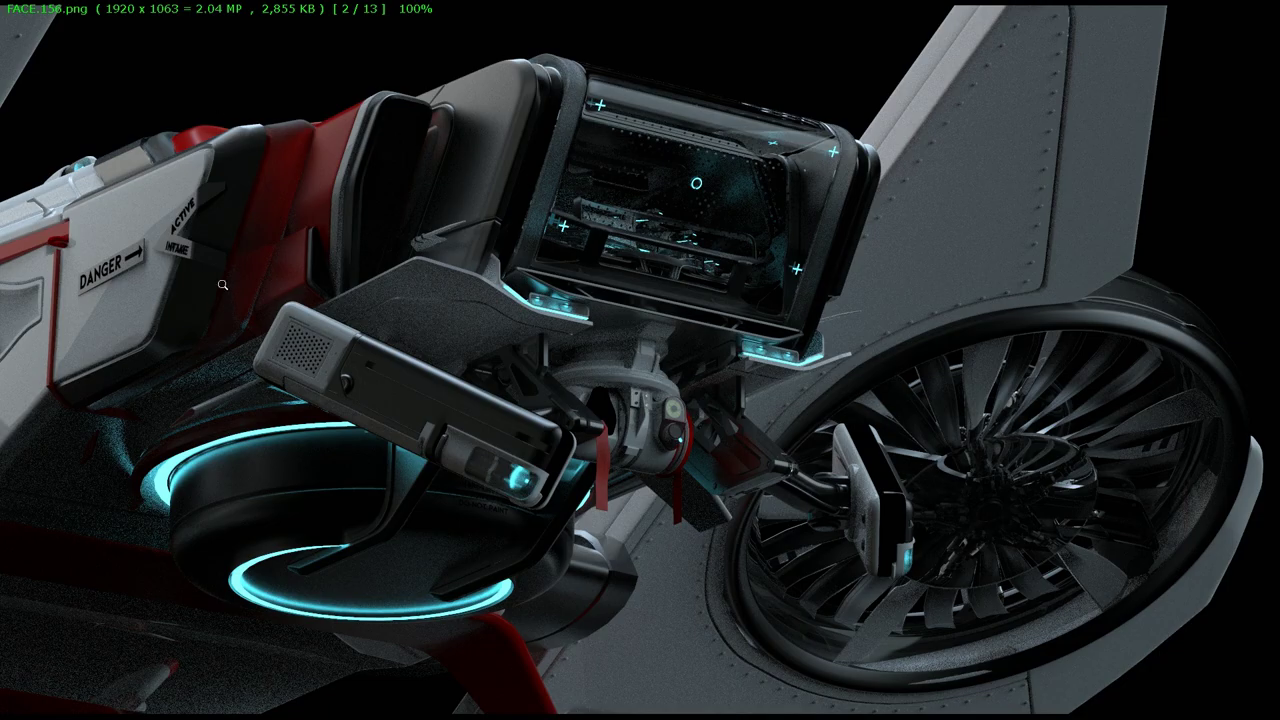
{"action": "key", "text": "Escape"}
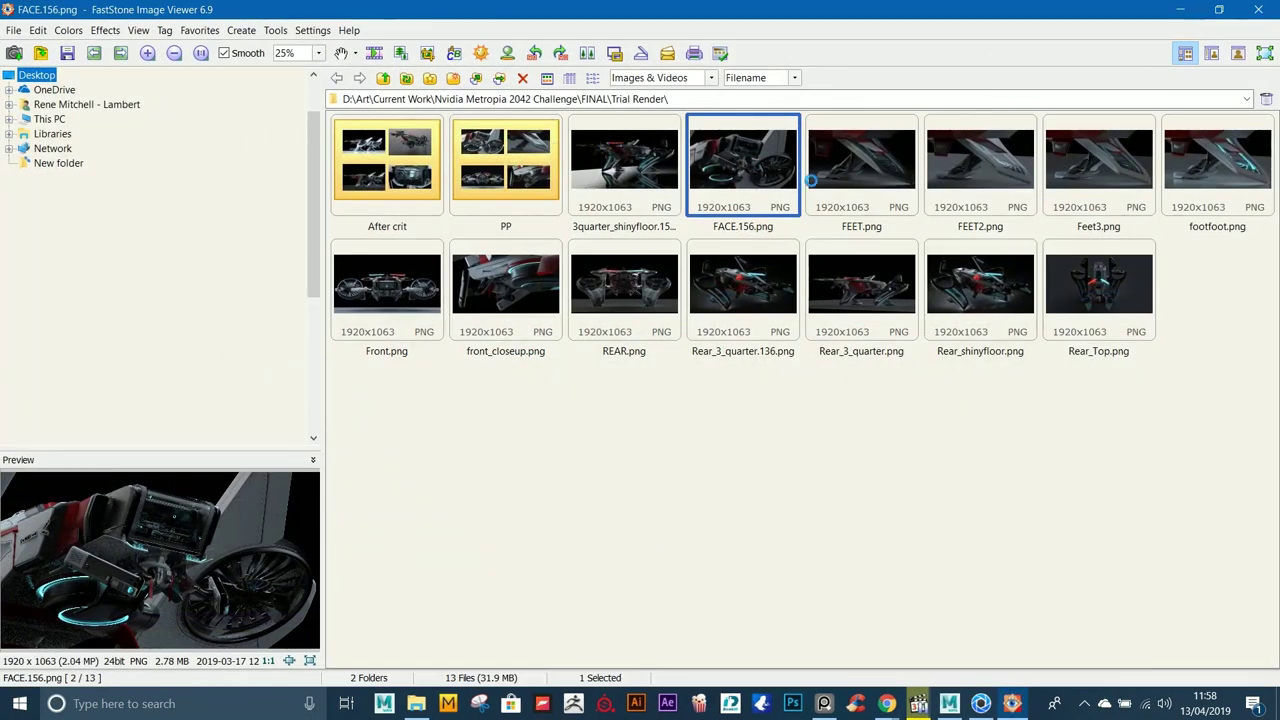
{"action": "left_click", "coordinate": [641, 162]}
{"action": "double_click", "coordinate": [641, 162]}
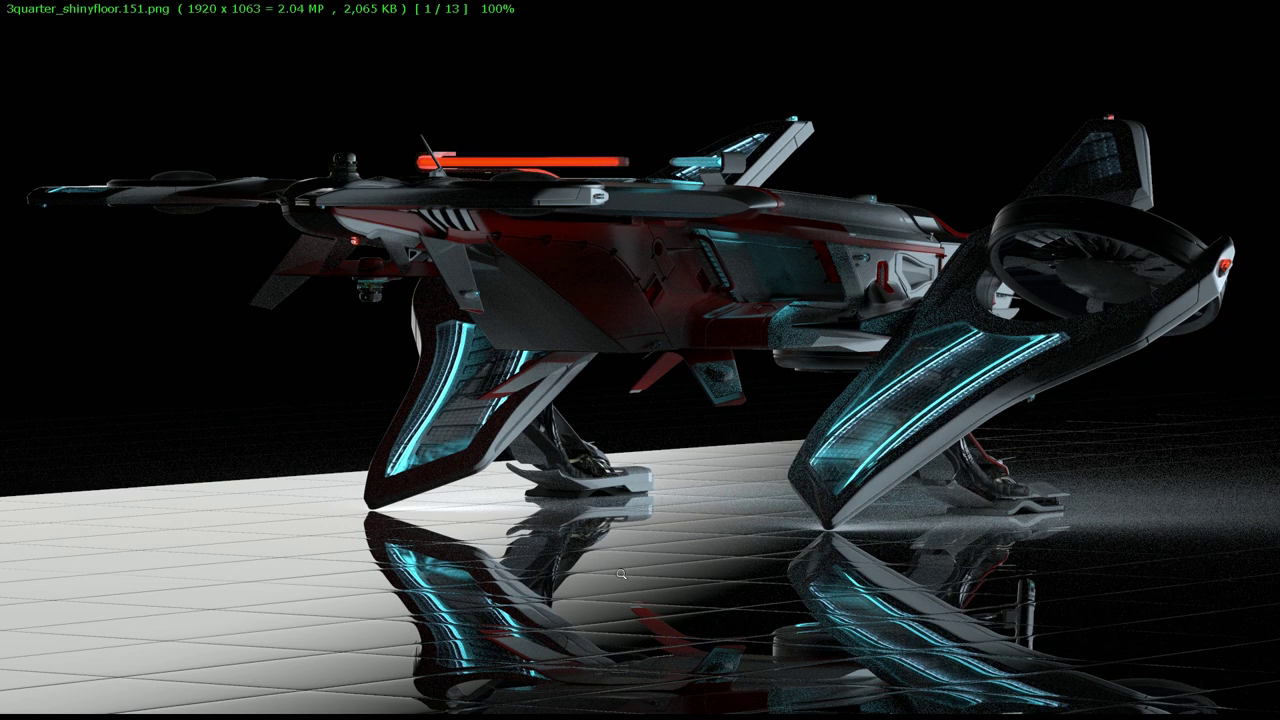
{"action": "left_click_drag", "start_coordinate": [352, 611], "coordinate": [496, 569]}
{"action": "key", "text": "Escape"}
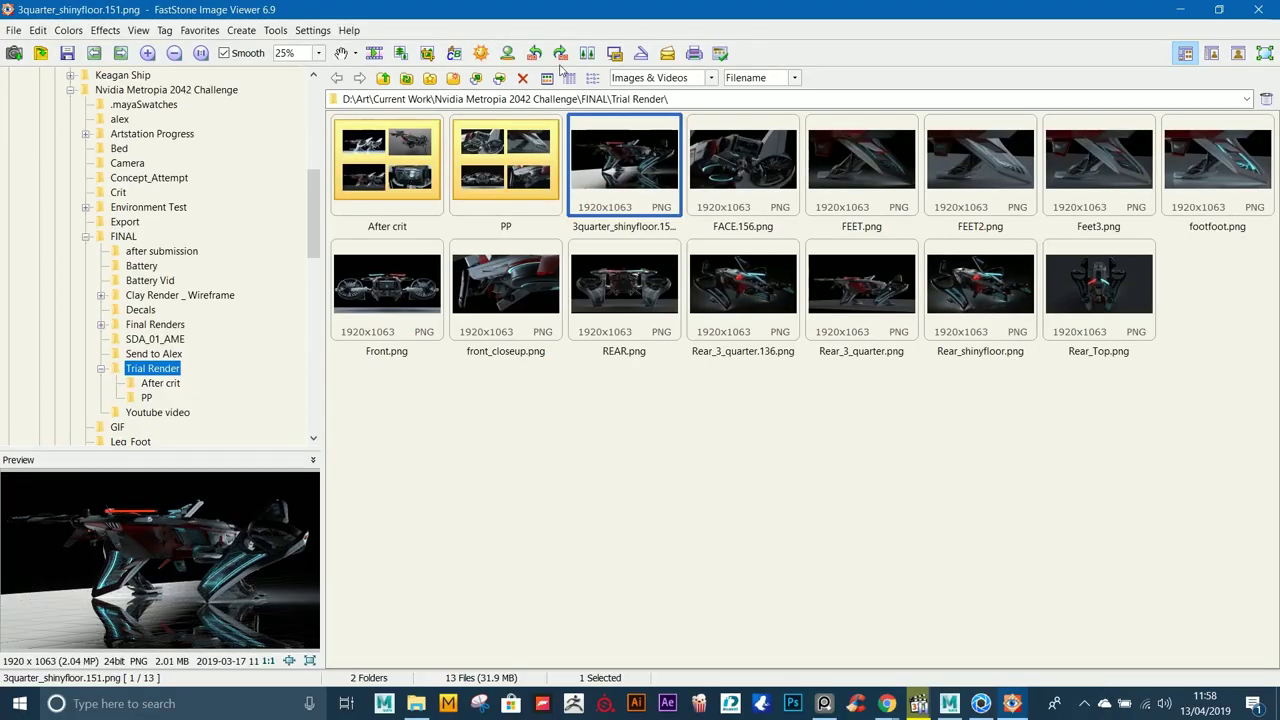
{"action": "double_click", "coordinate": [628, 178]}
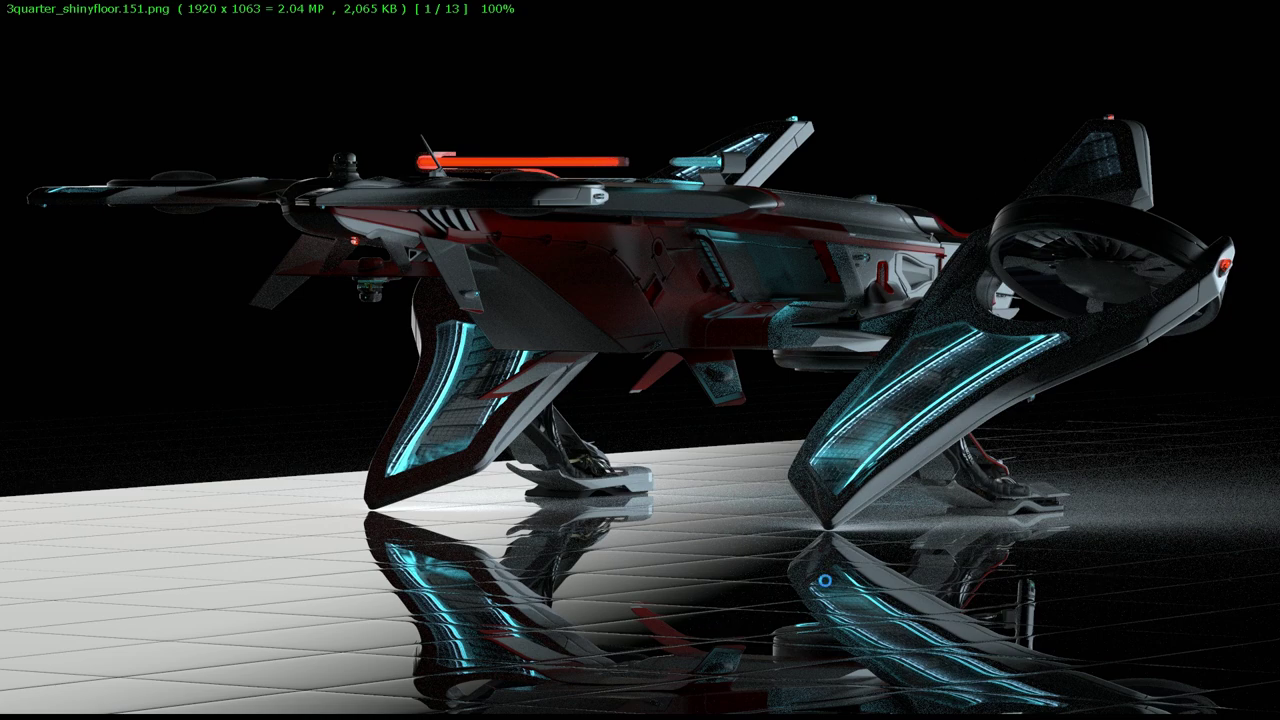
{"action": "key", "text": "Escape"}
Step: Examine the renders Rear_Top.png, Rear_shinyfloor.png and Rear_3_quarter.136.png at full screen
{"action": "double_click", "coordinate": [1145, 323]}
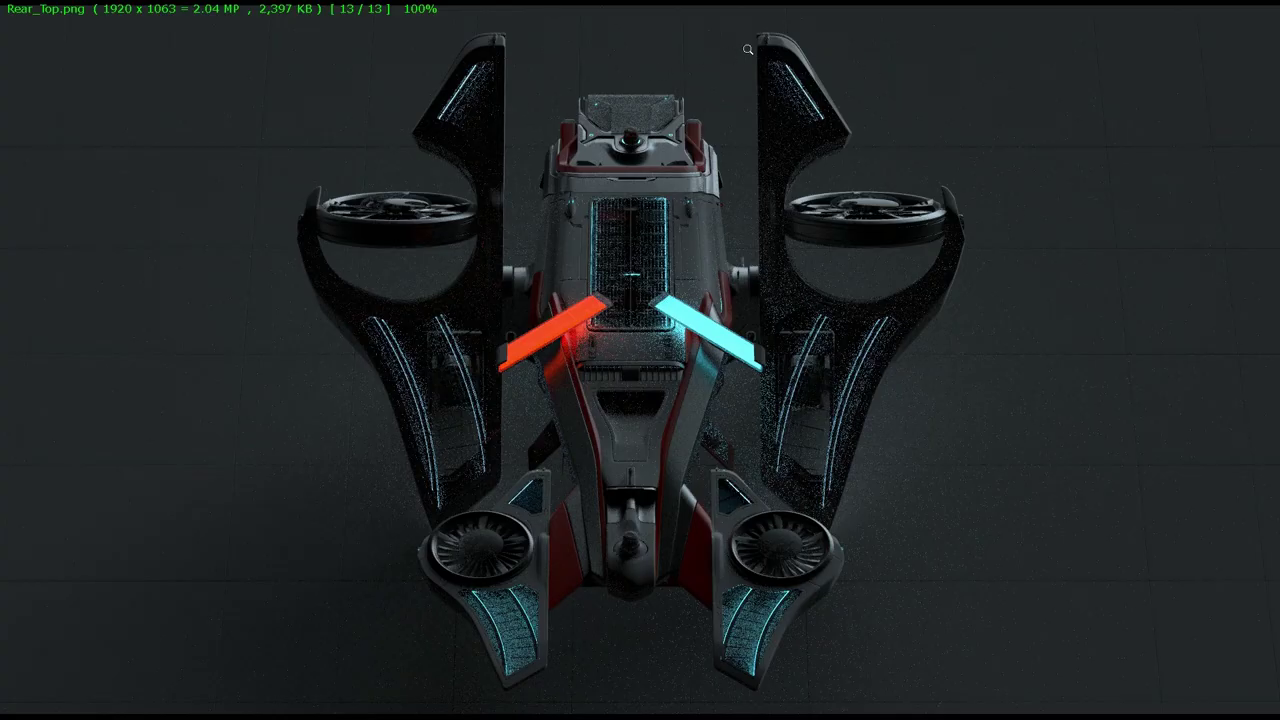
{"action": "double_click", "coordinate": [970, 420]}
{"action": "left_click", "coordinate": [1000, 325]}
{"action": "key", "text": "Return"}
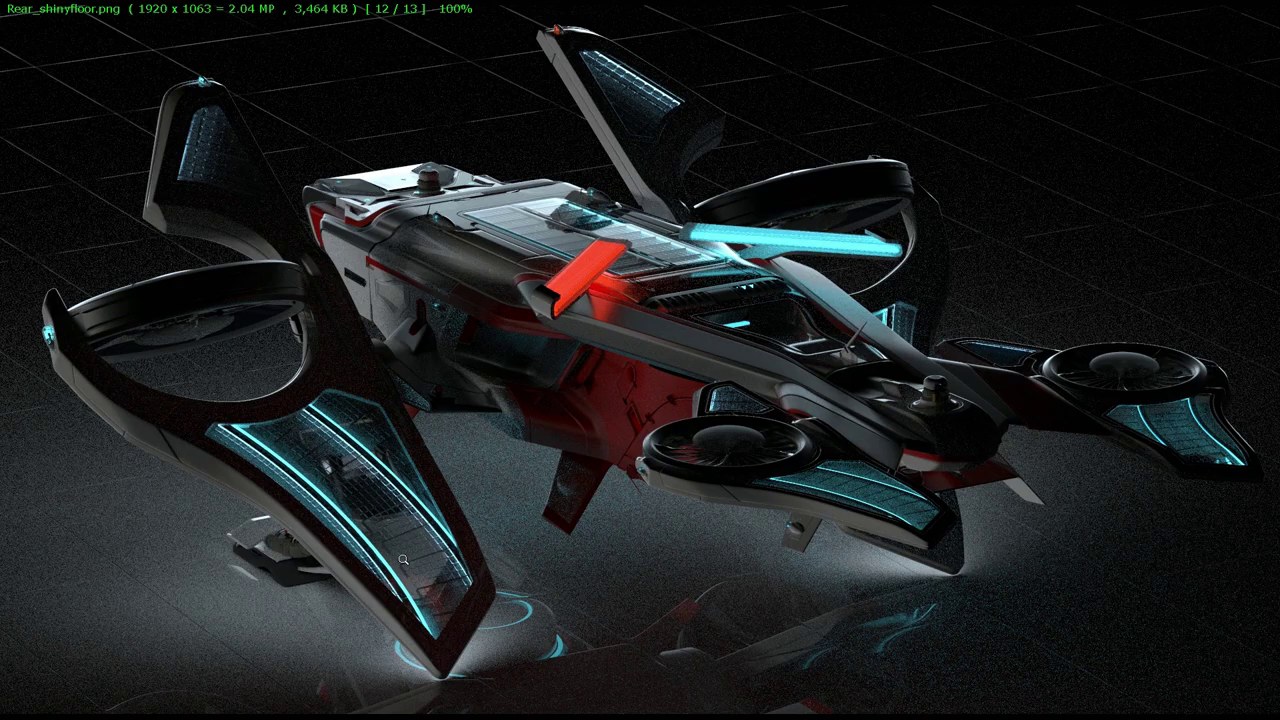
{"action": "double_click", "coordinate": [855, 278]}
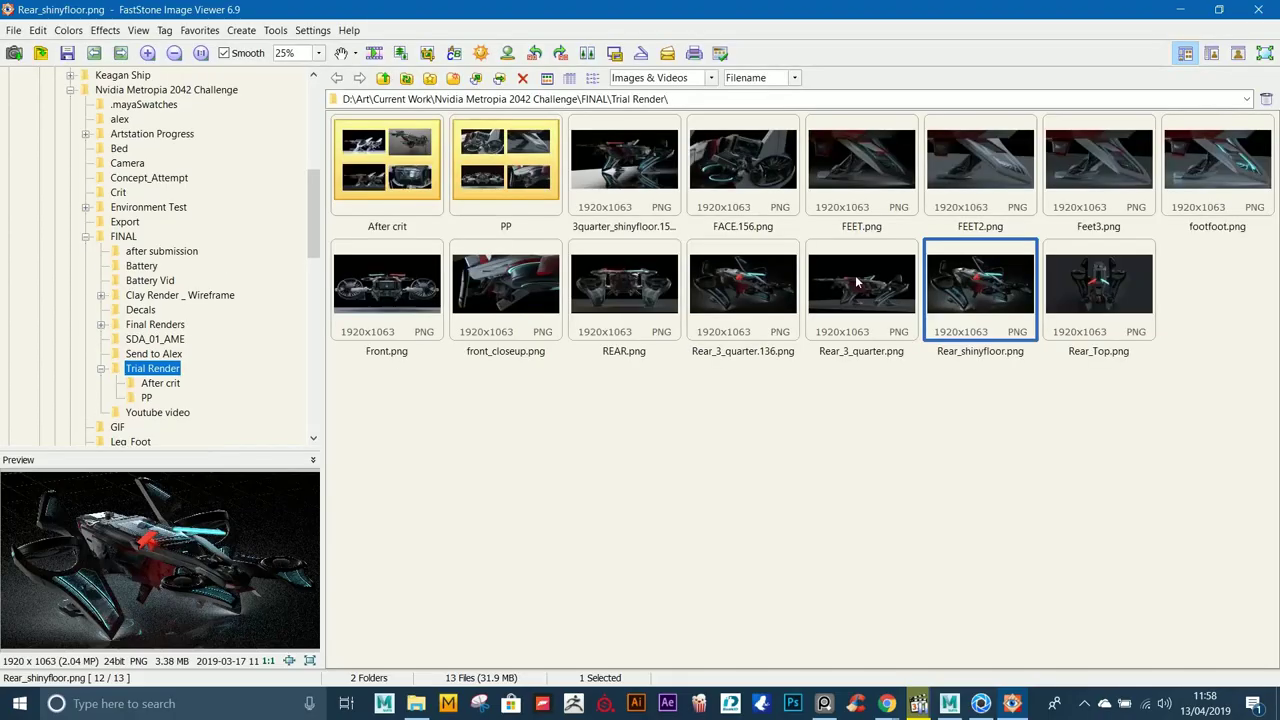
{"action": "double_click", "coordinate": [740, 285]}
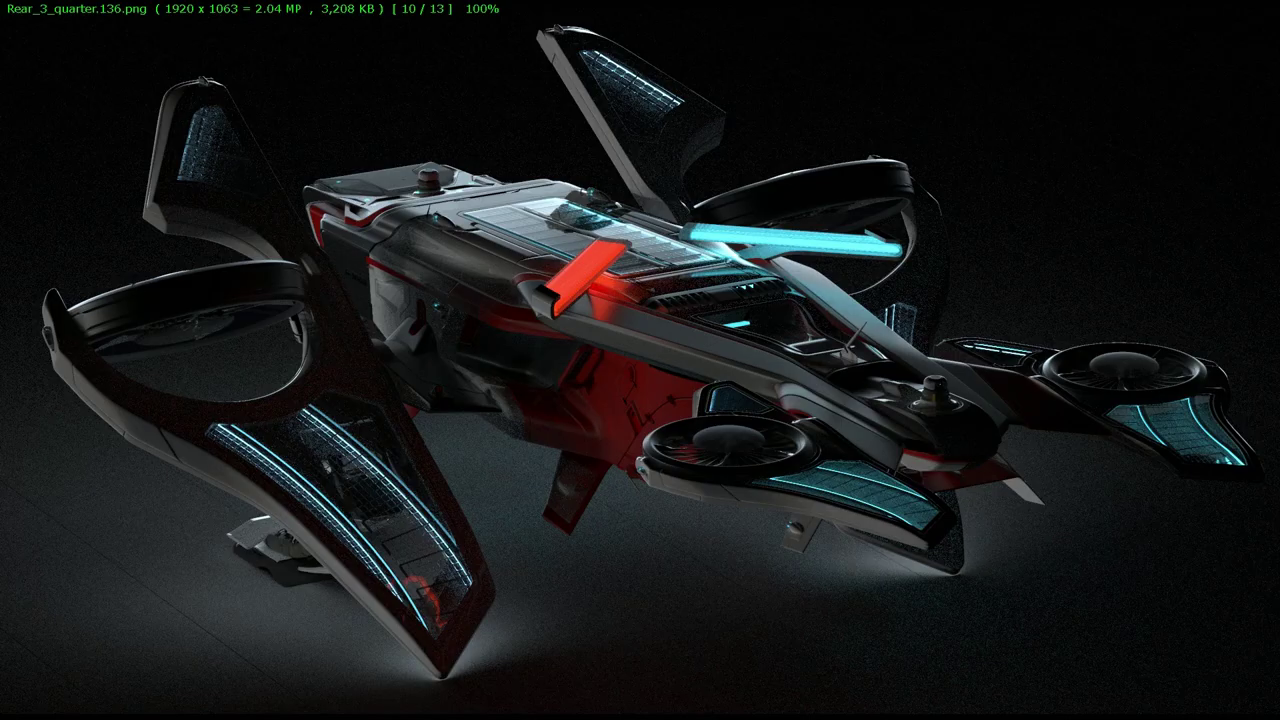
{"action": "double_click", "coordinate": [738, 288]}
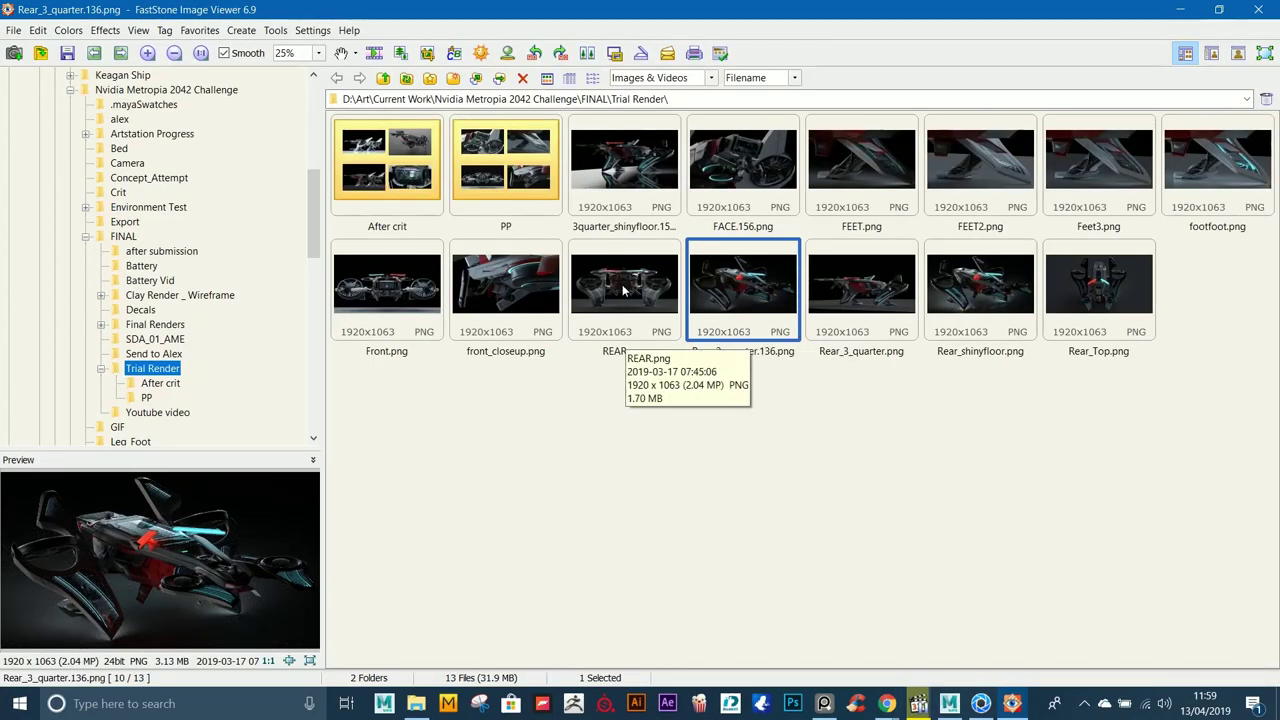
Step: Examine REAR.png and front_closeup.png at full screen, ending on the close-up render
{"action": "double_click", "coordinate": [624, 290]}
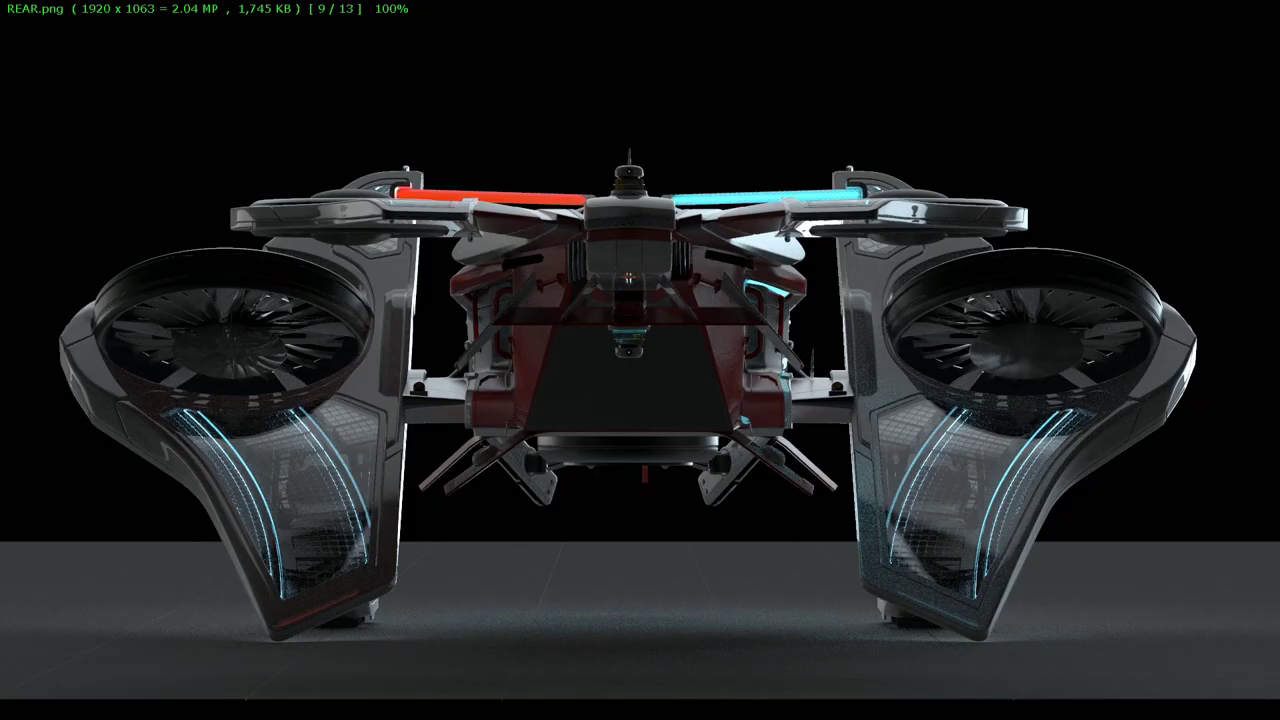
{"action": "key", "text": "Escape"}
{"action": "double_click", "coordinate": [507, 287]}
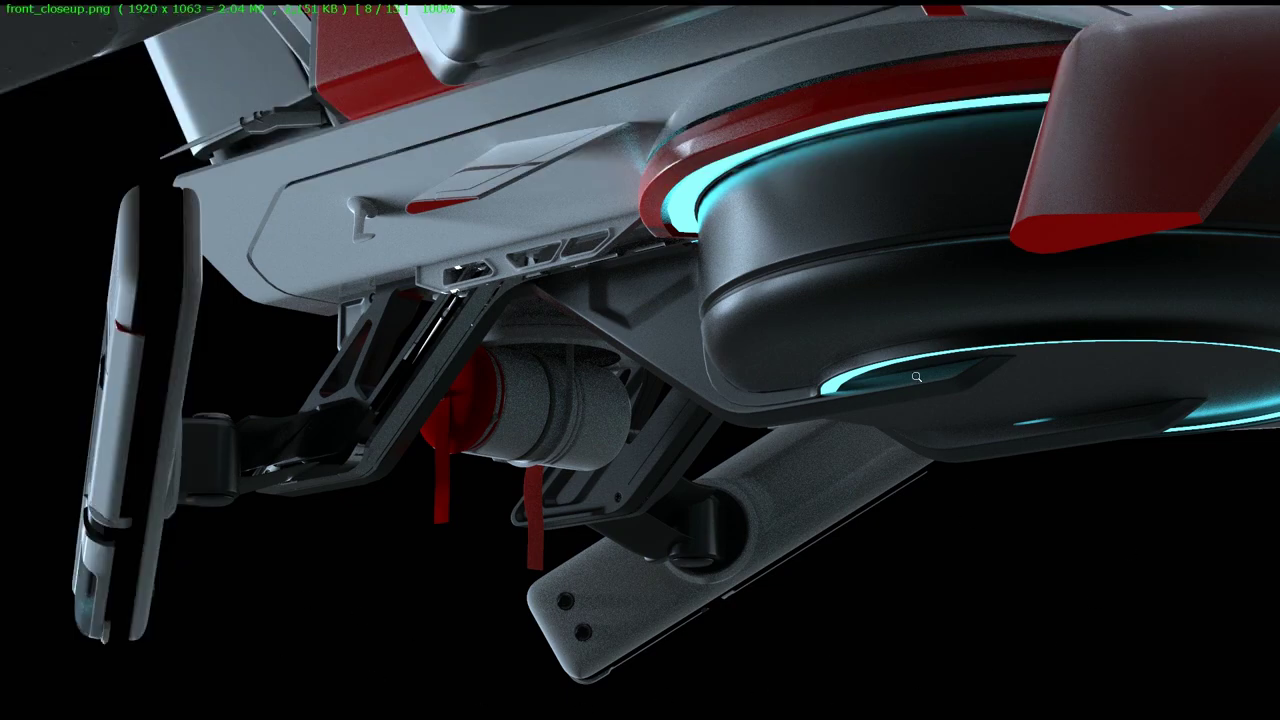
{"action": "left_click", "coordinate": [917, 377]}
{"action": "key", "text": "Escape"}
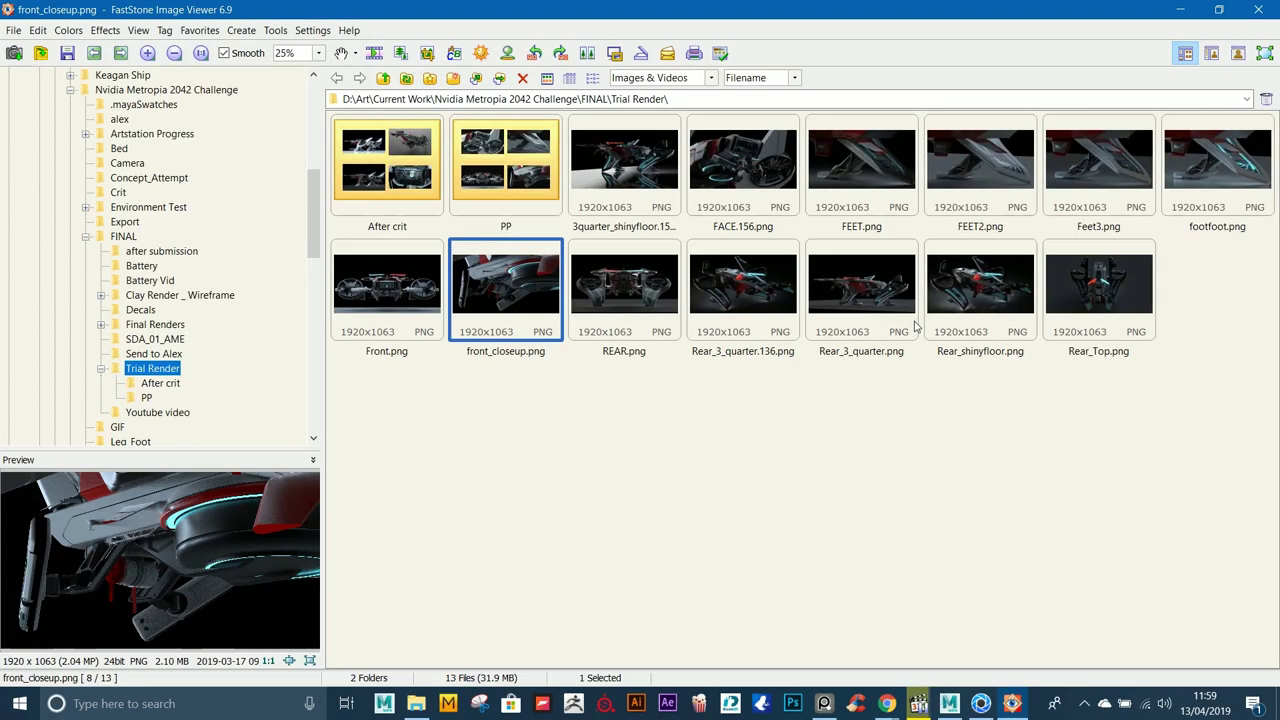
{"action": "double_click", "coordinate": [465, 283]}
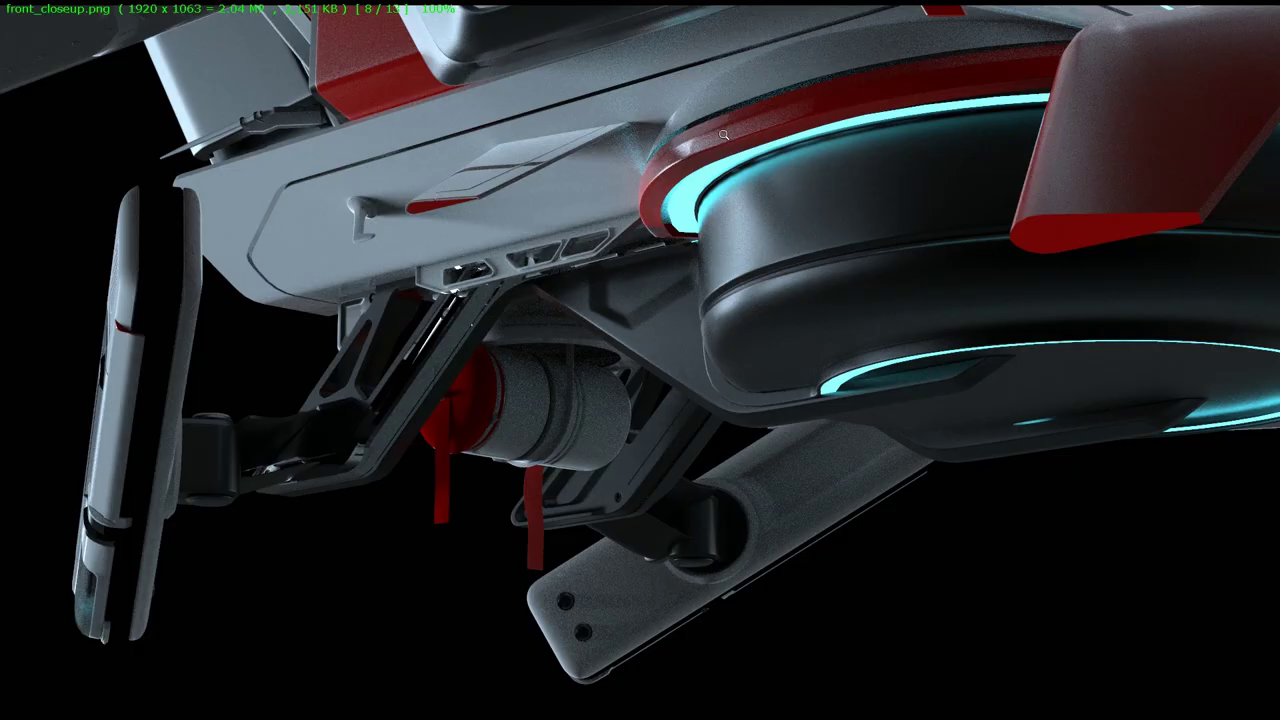
Step: Return to KeyShot, frame the drone's leg and foot, and enable region rendering around them
{"action": "key", "text": "Escape"}
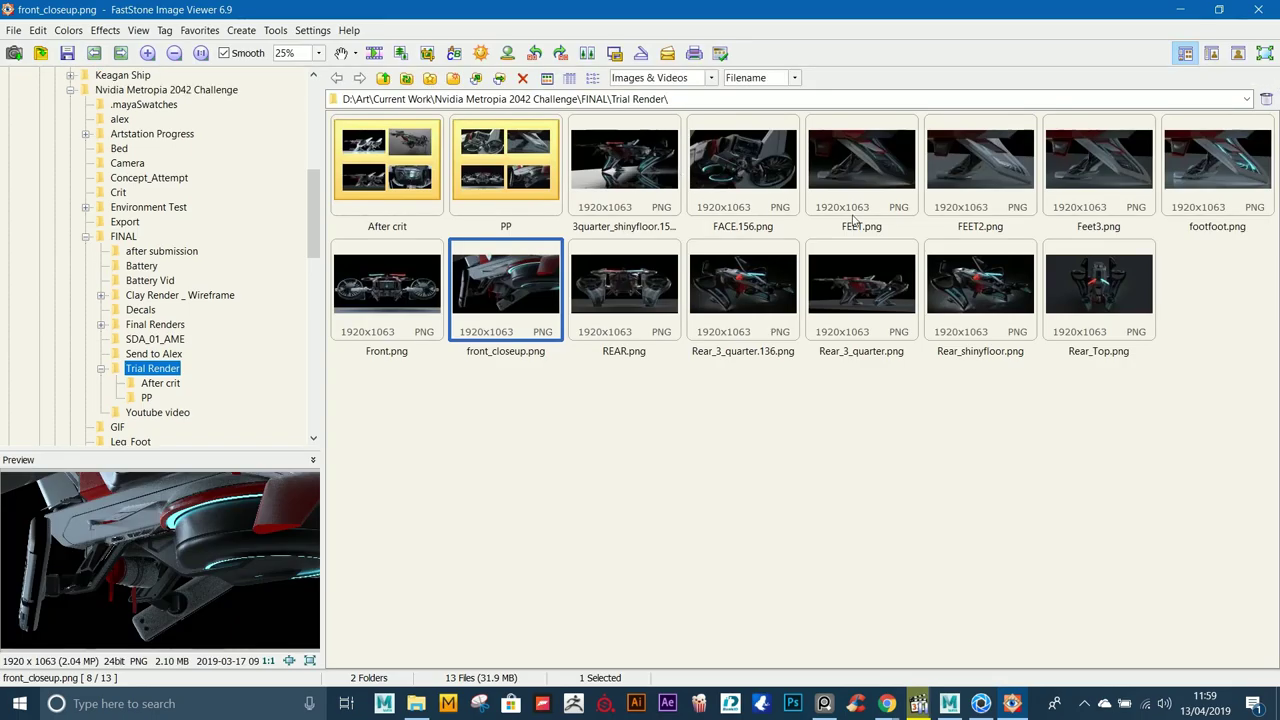
{"action": "left_click", "coordinate": [1179, 10]}
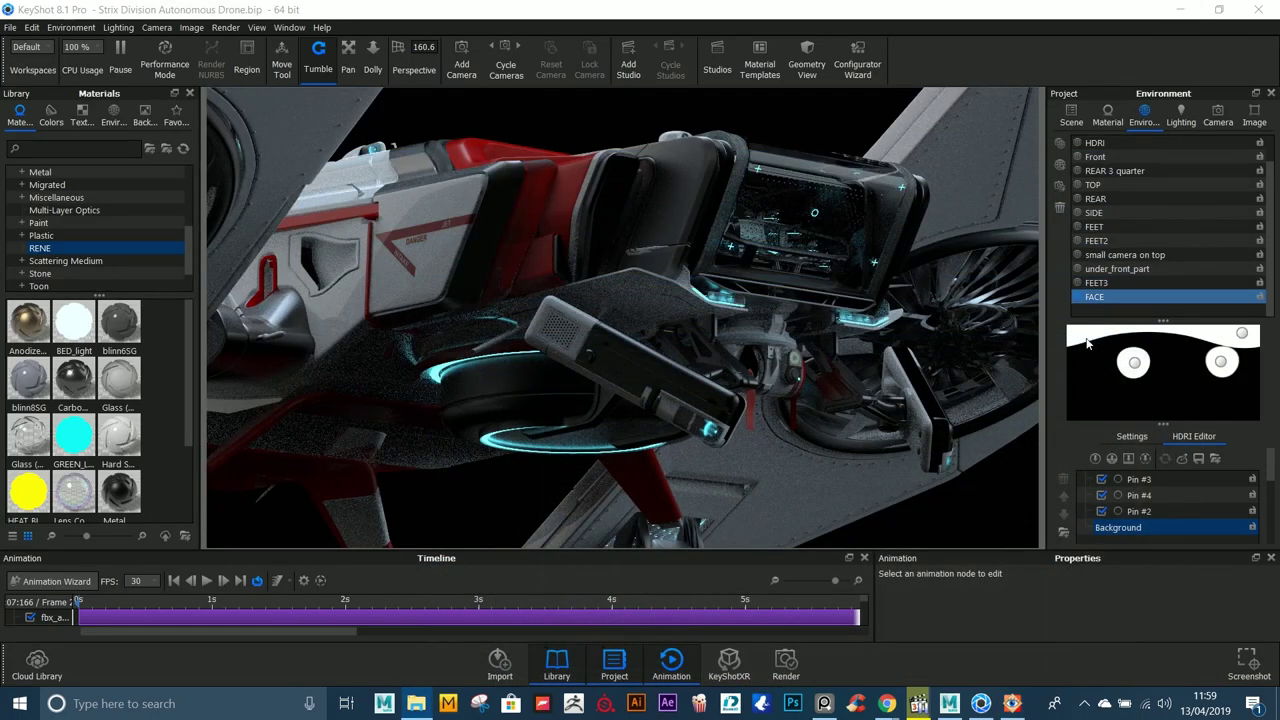
{"action": "left_click_drag", "start_coordinate": [473, 317], "coordinate": [889, 348]}
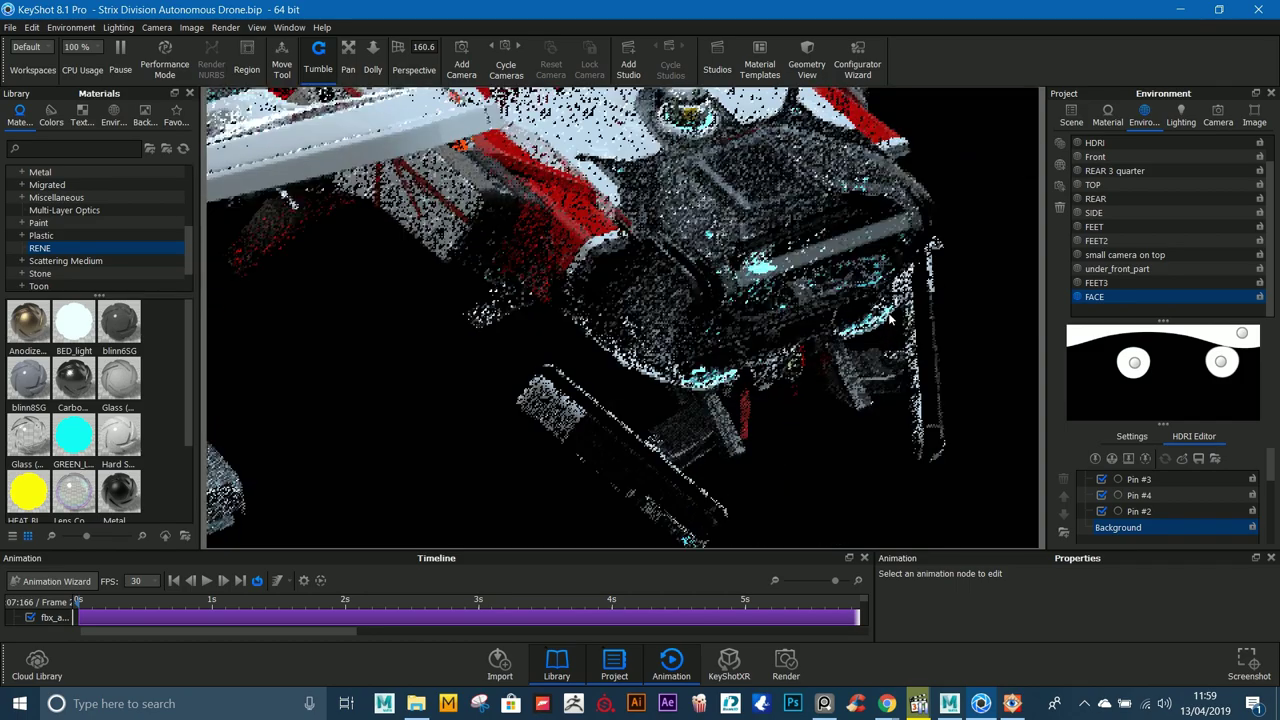
{"action": "scroll", "coordinate": [383, 297], "scroll_direction": "down", "scroll_amount": 5}
{"action": "middle_click_drag", "start_coordinate": [395, 215], "coordinate": [657, 263]}
{"action": "left_click_drag", "start_coordinate": [657, 263], "coordinate": [540, 397]}
{"action": "left_click_drag", "start_coordinate": [520, 298], "coordinate": [718, 322]}
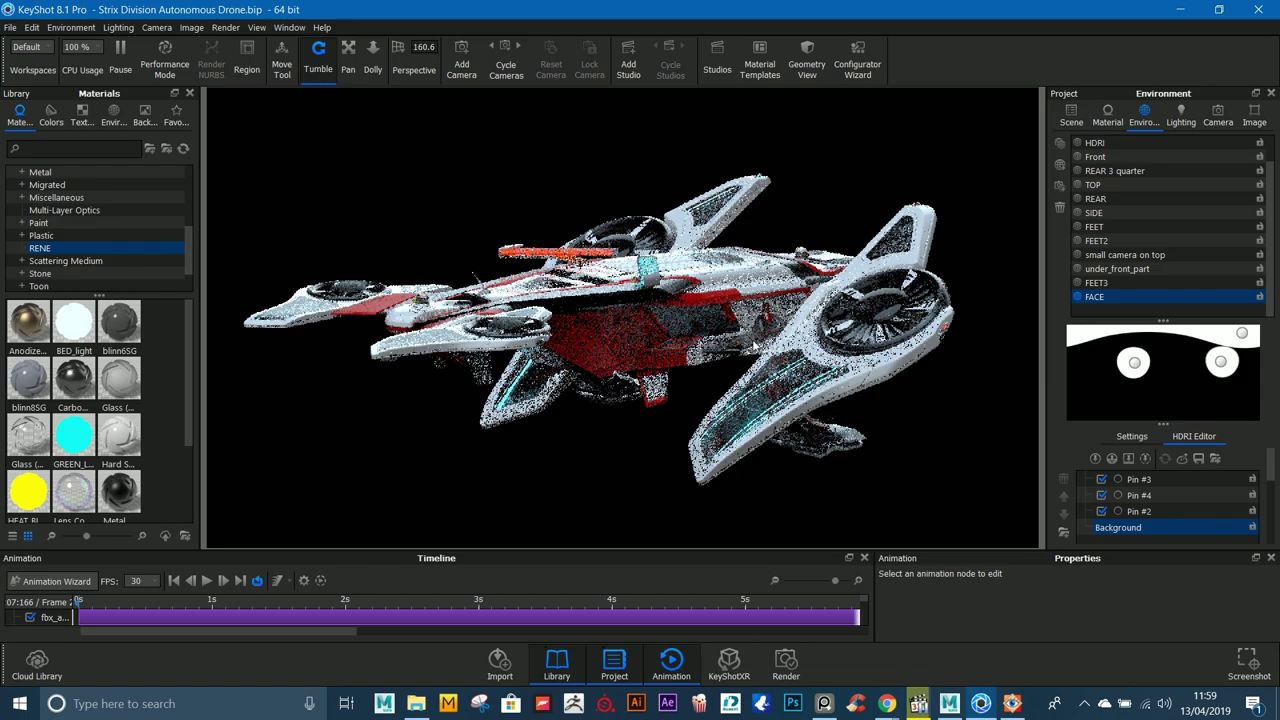
{"action": "scroll", "coordinate": [602, 305], "scroll_direction": "up", "scroll_amount": 5}
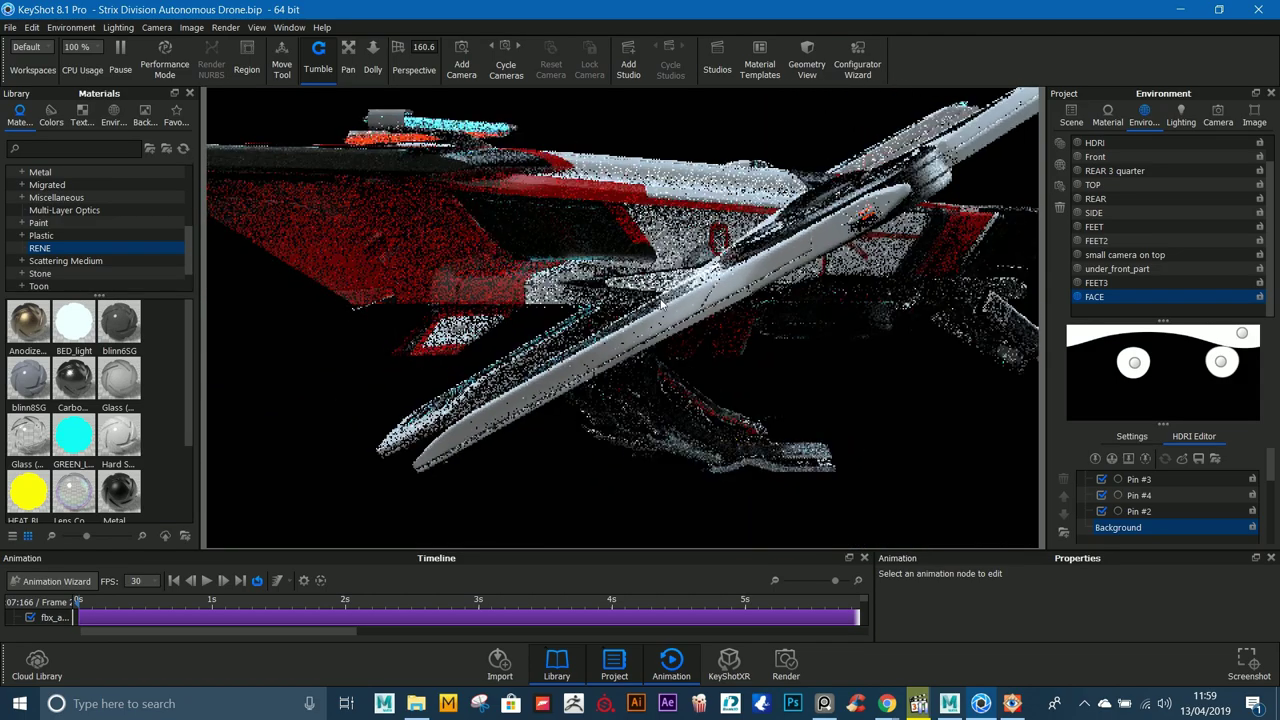
{"action": "left_click_drag", "start_coordinate": [648, 290], "coordinate": [565, 192]}
{"action": "left_click", "coordinate": [246, 55]}
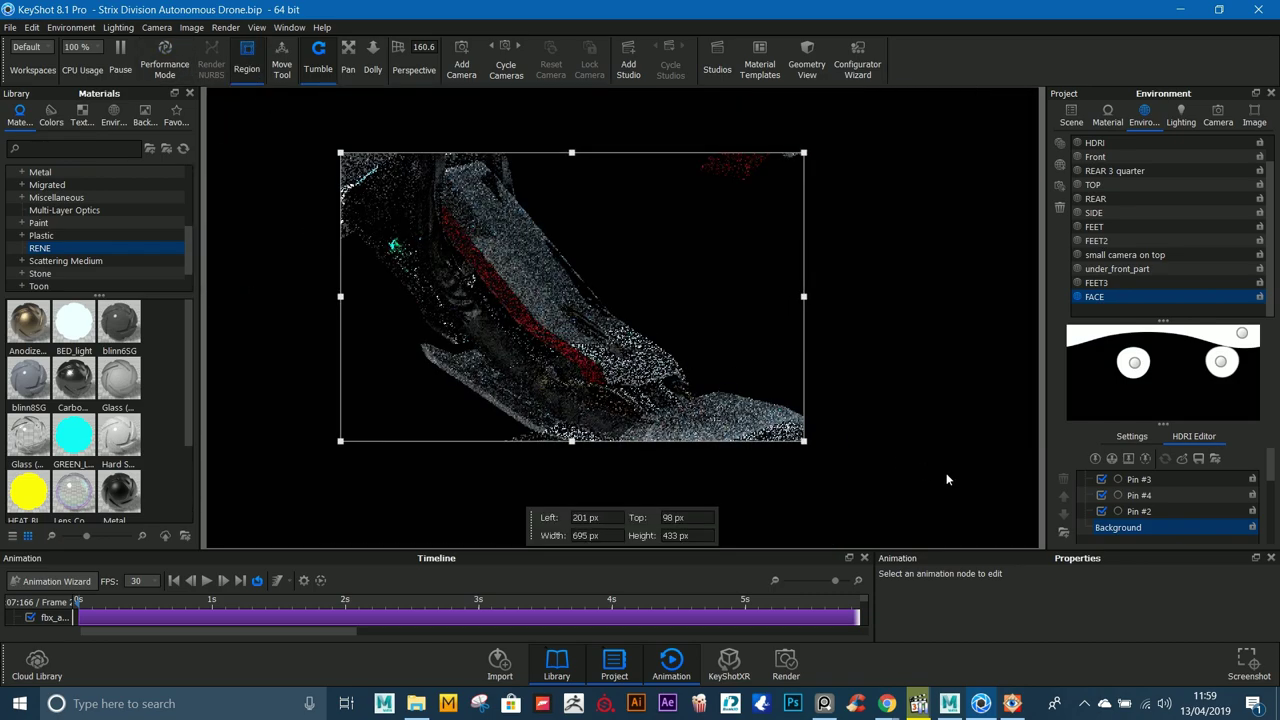
Step: Compare the leg's lighting under the FEET3, small camera on top and FEET2 environments, ending with SIDE active
{"action": "left_click", "coordinate": [1108, 116]}
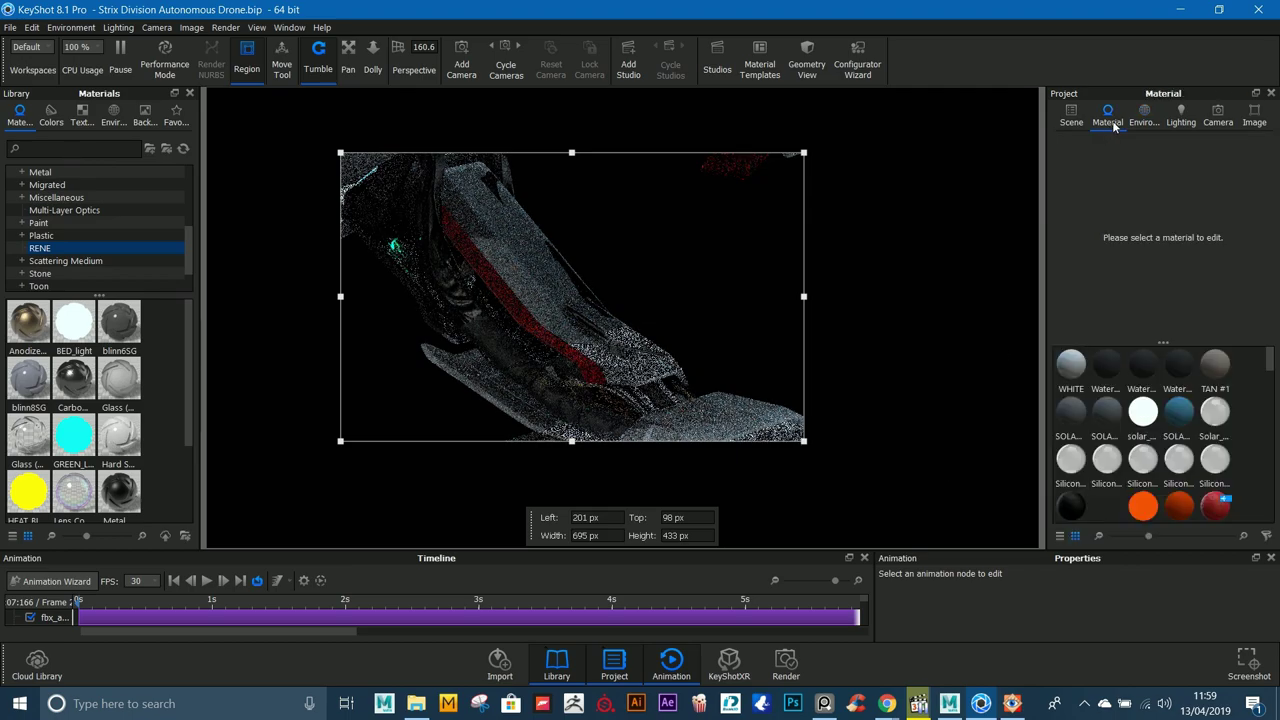
{"action": "left_click", "coordinate": [1181, 116]}
{"action": "left_click", "coordinate": [1108, 116]}
{"action": "left_click", "coordinate": [1144, 116]}
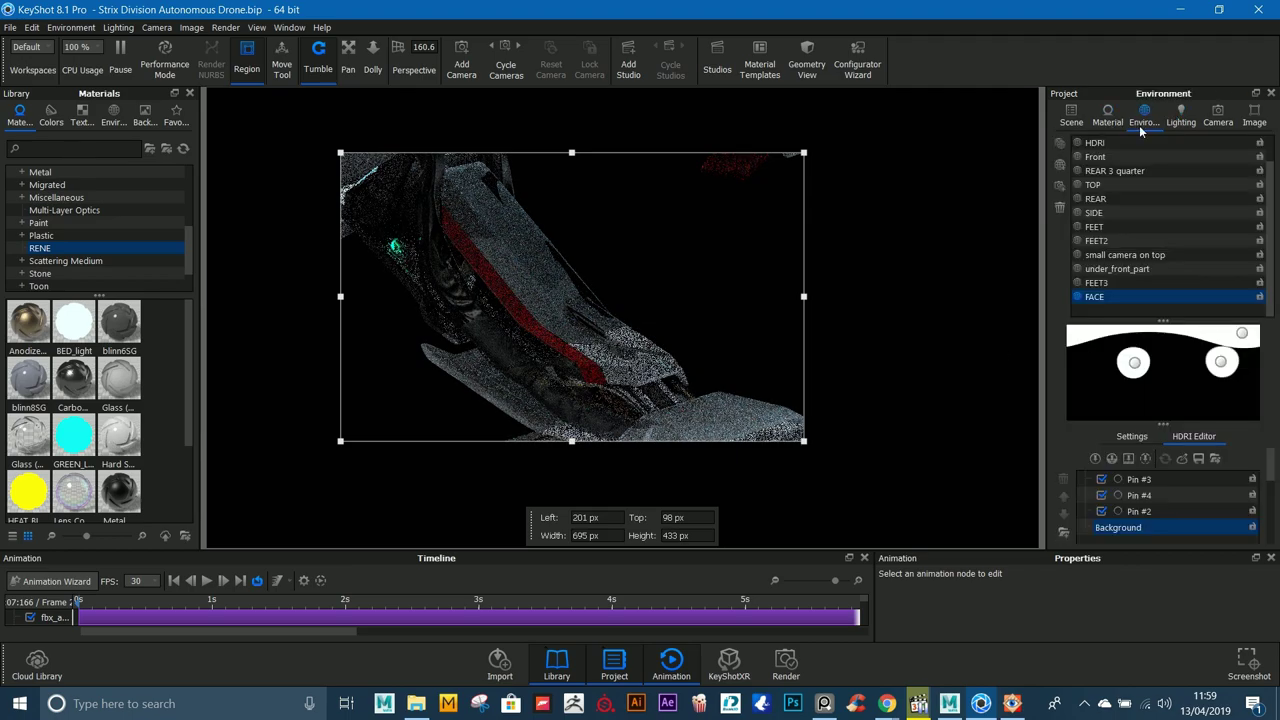
{"action": "left_click", "coordinate": [1095, 282]}
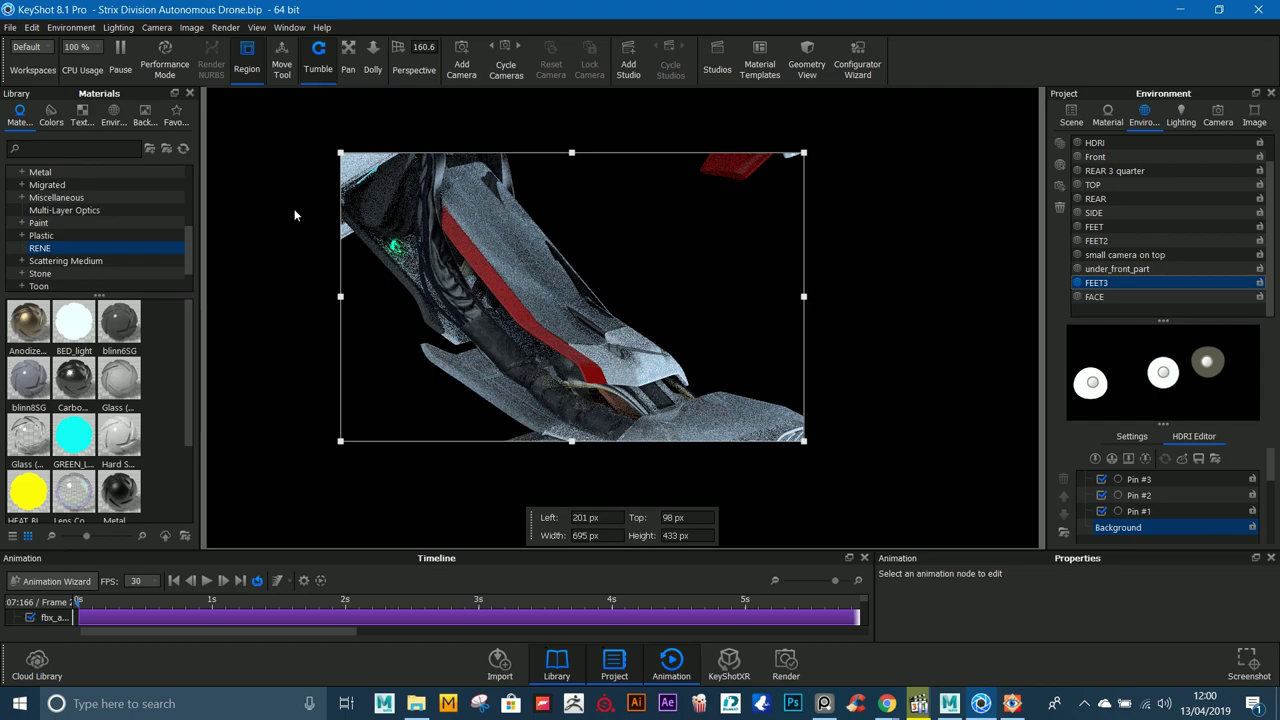
{"action": "left_click", "coordinate": [1110, 270]}
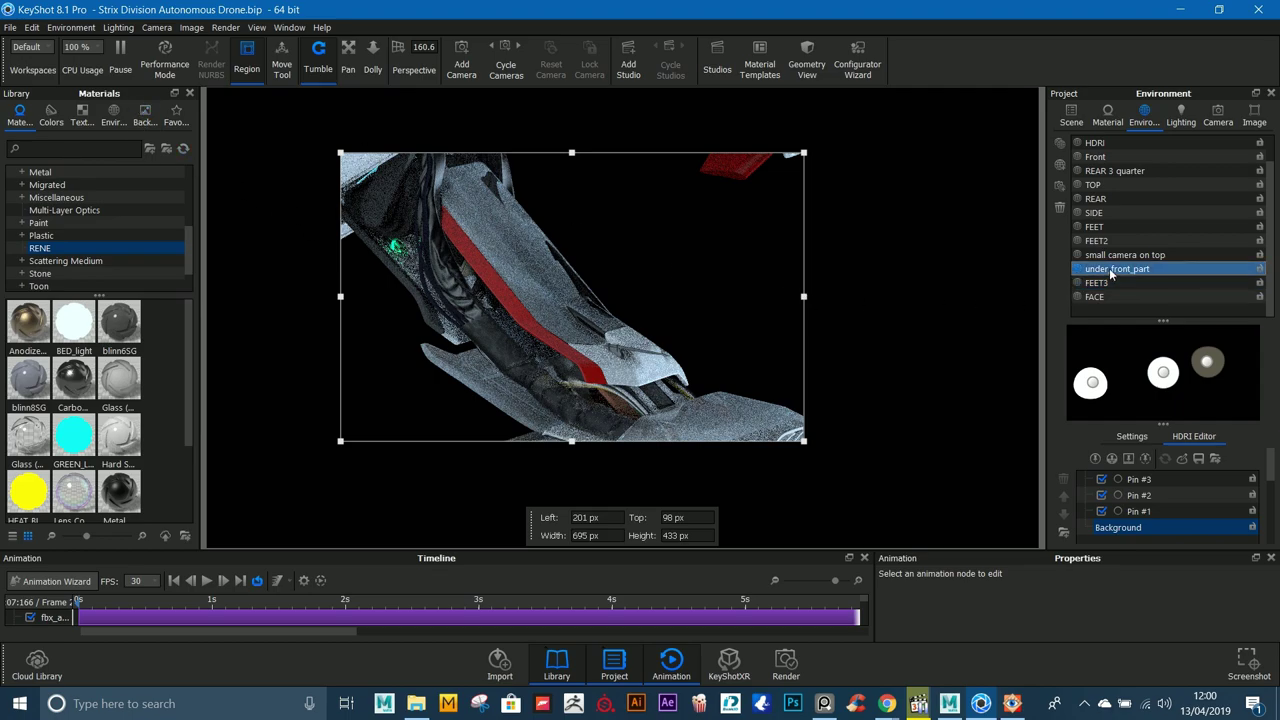
{"action": "left_click", "coordinate": [1114, 256]}
{"action": "left_click", "coordinate": [1113, 242]}
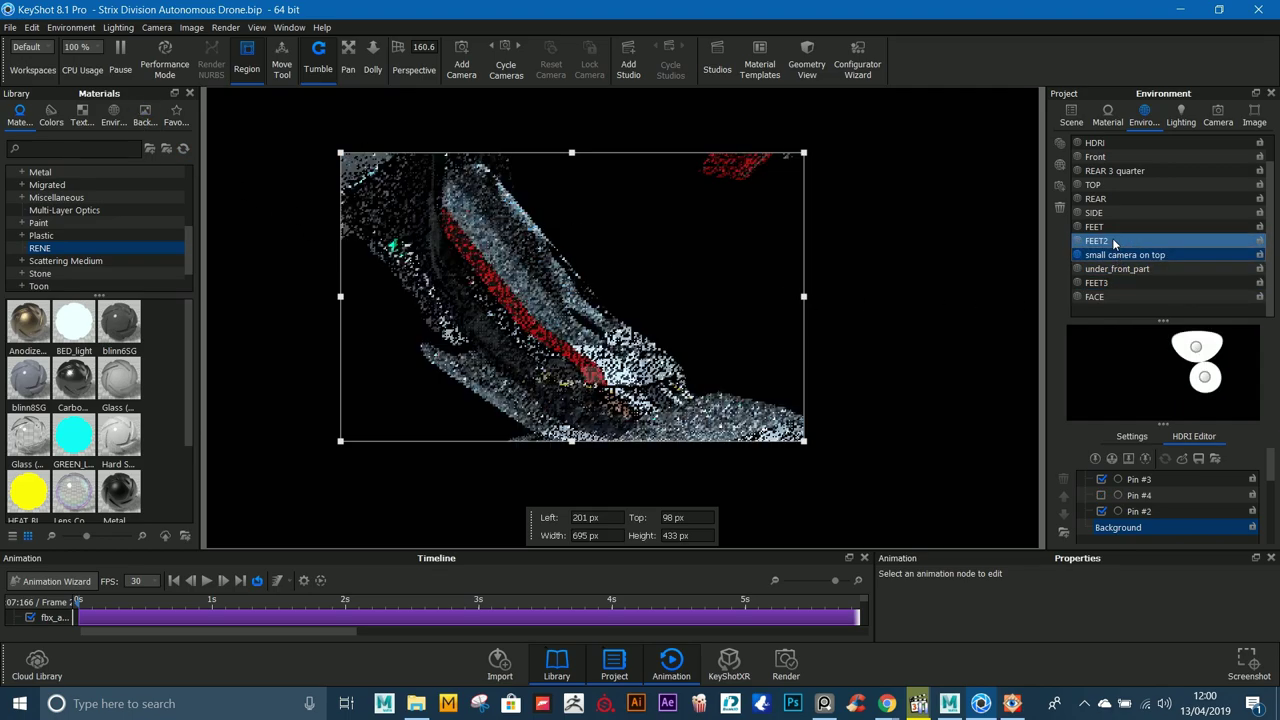
{"action": "left_click", "coordinate": [1110, 228]}
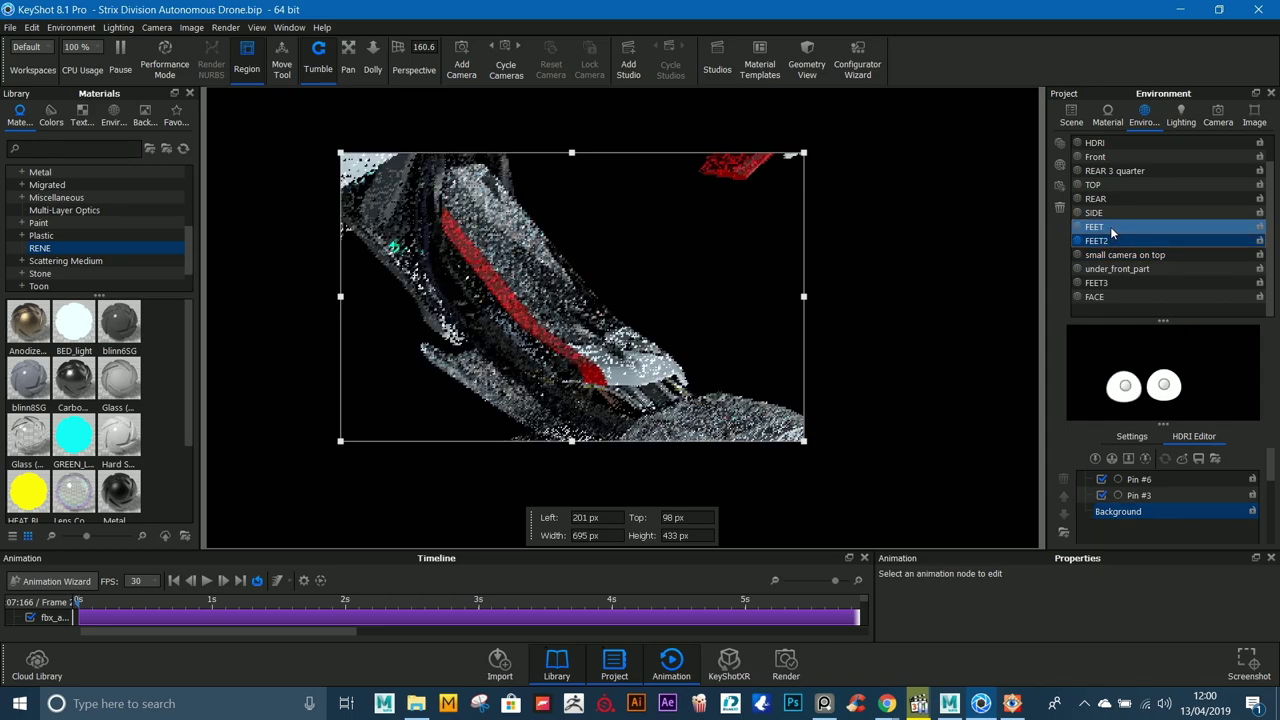
{"action": "left_click", "coordinate": [1115, 213]}
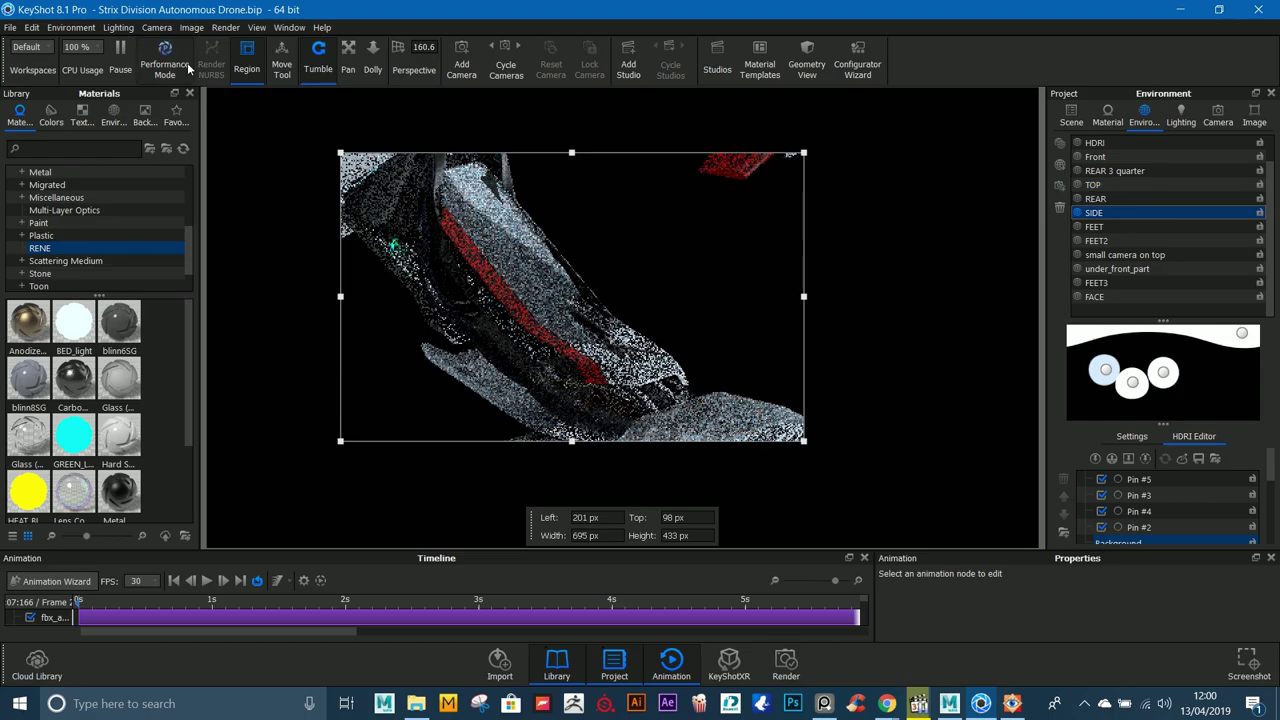
Step: Disable region rendering and examine the whole drone under the SIDE environment from a front three-quarter angle
{"action": "left_click", "coordinate": [248, 64]}
{"action": "scroll", "coordinate": [658, 264], "scroll_direction": "down", "scroll_amount": 5}
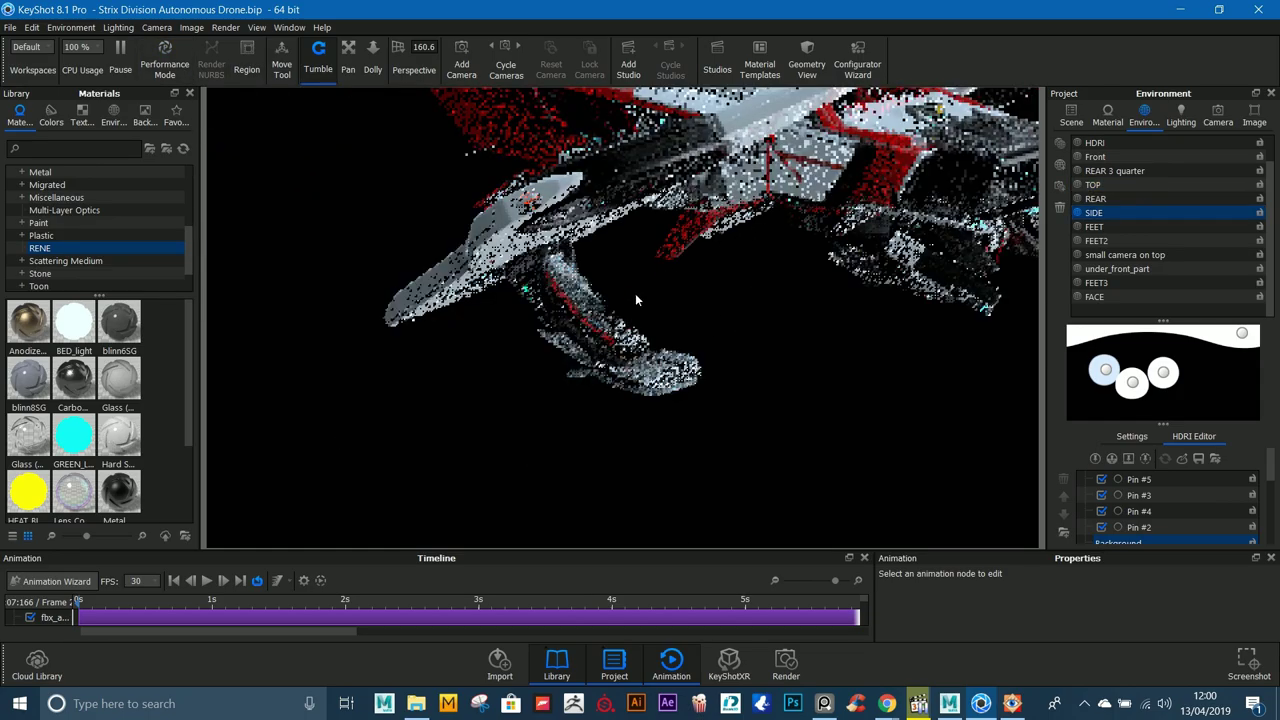
{"action": "middle_click_drag", "start_coordinate": [636, 300], "coordinate": [500, 475]}
{"action": "left_click_drag", "start_coordinate": [500, 475], "coordinate": [707, 257]}
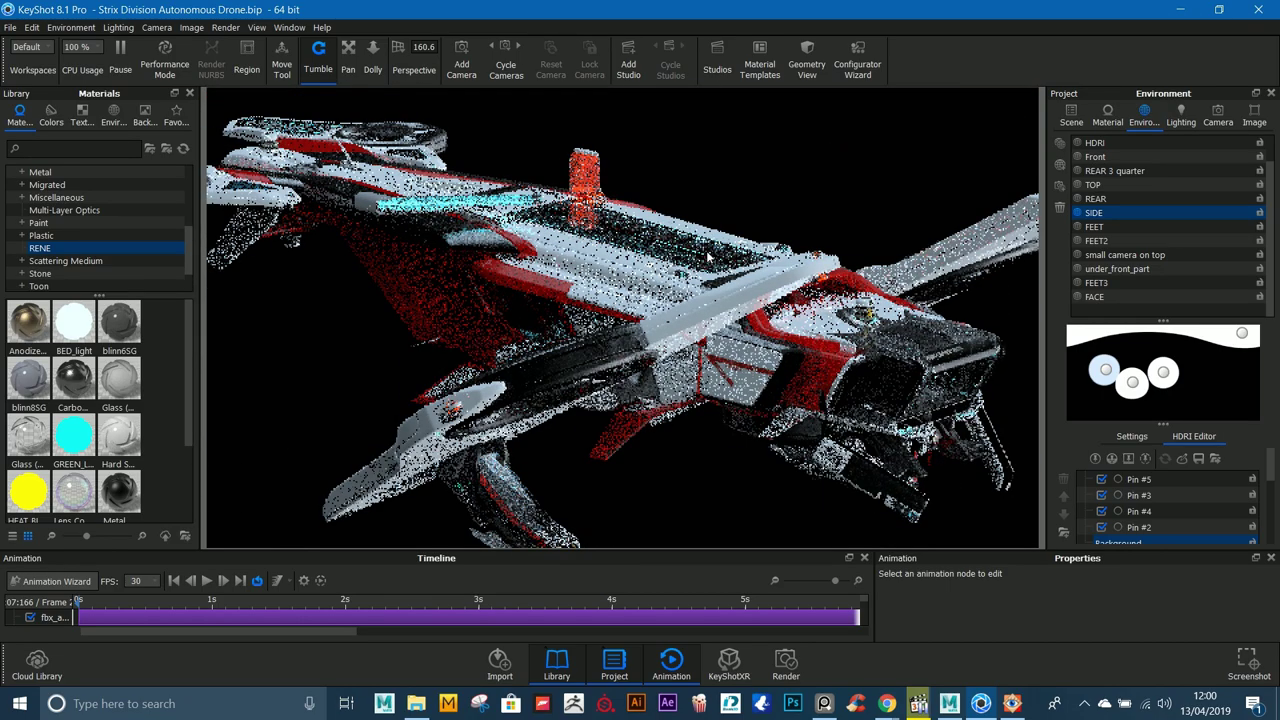
Step: Close the drone scene and, in a fresh KeyShot session, open the recent scene BED.bip from the FINAL folder
{"action": "left_click", "coordinate": [1258, 9]}
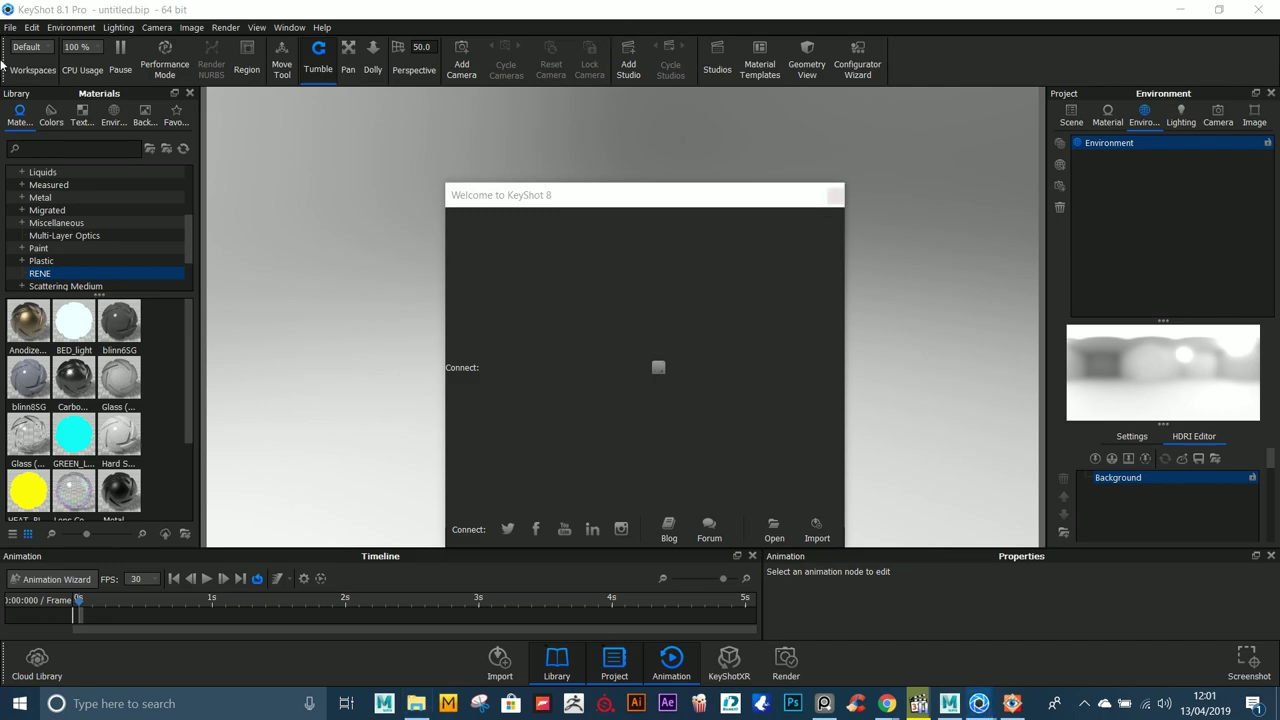
{"action": "left_click_drag", "start_coordinate": [723, 206], "coordinate": [714, 142]}
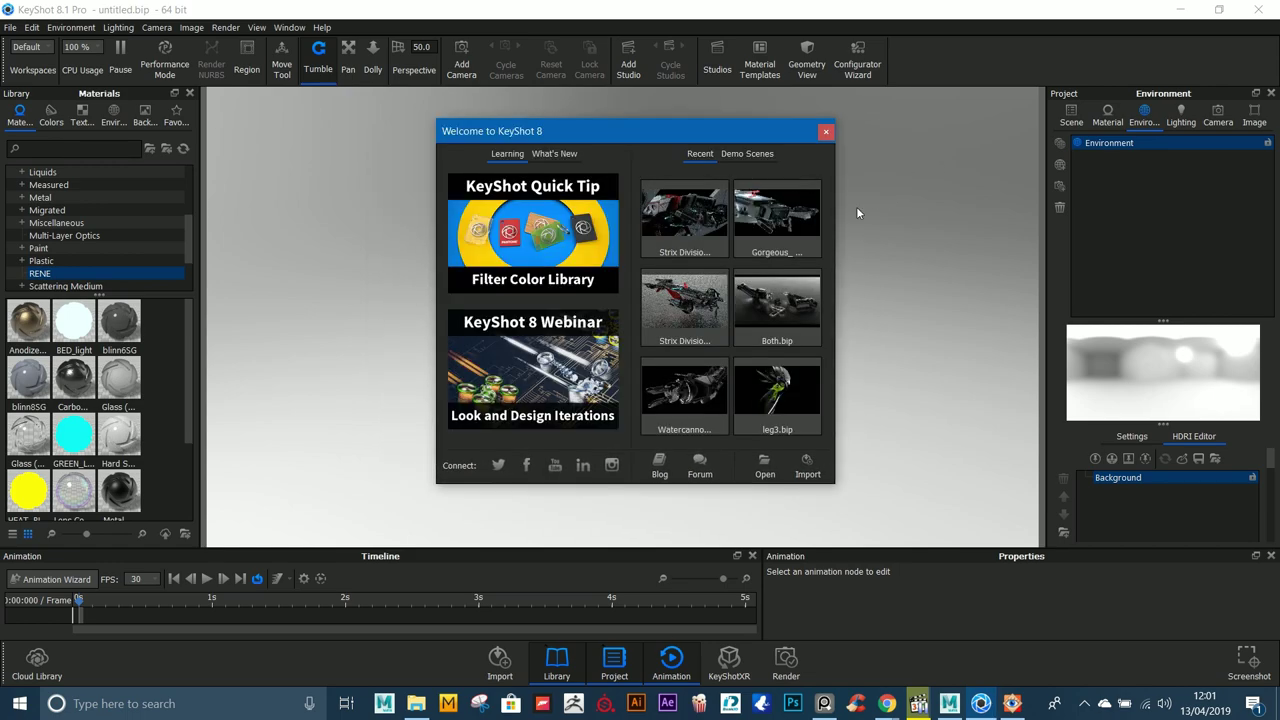
{"action": "left_click", "coordinate": [826, 131]}
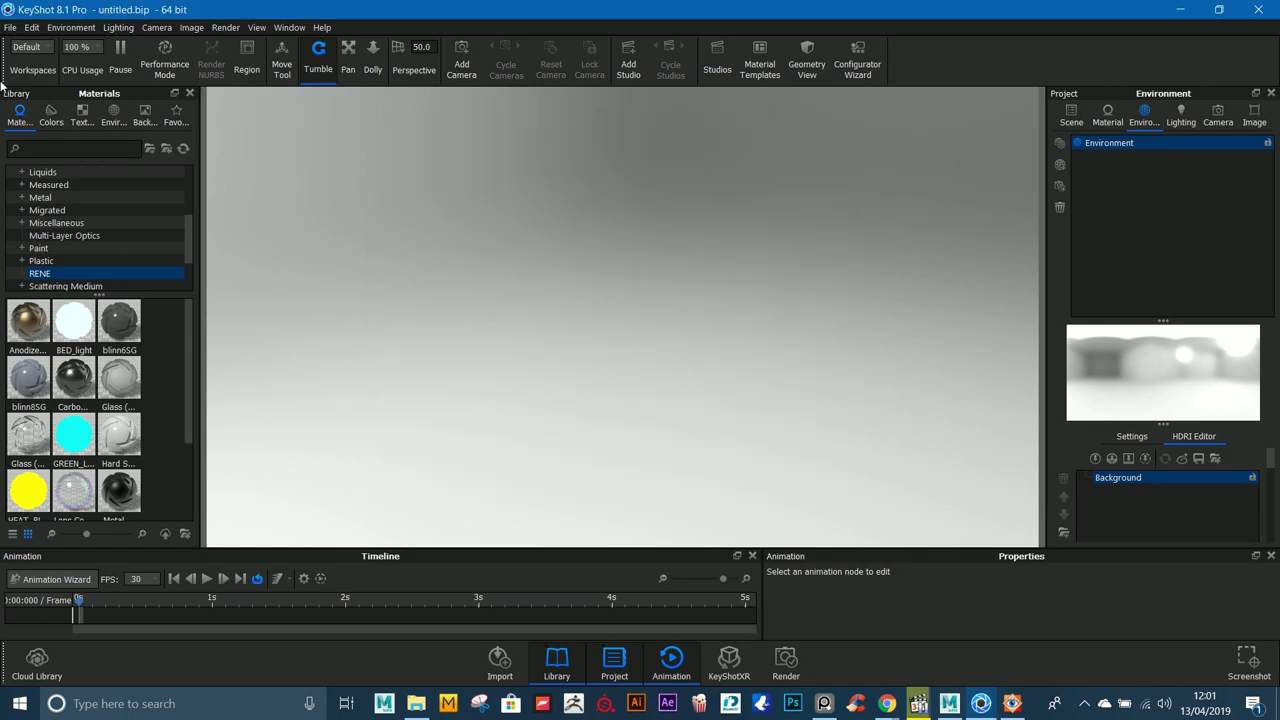
{"action": "left_click", "coordinate": [10, 27]}
{"action": "mouse_move", "coordinate": [100, 98]}
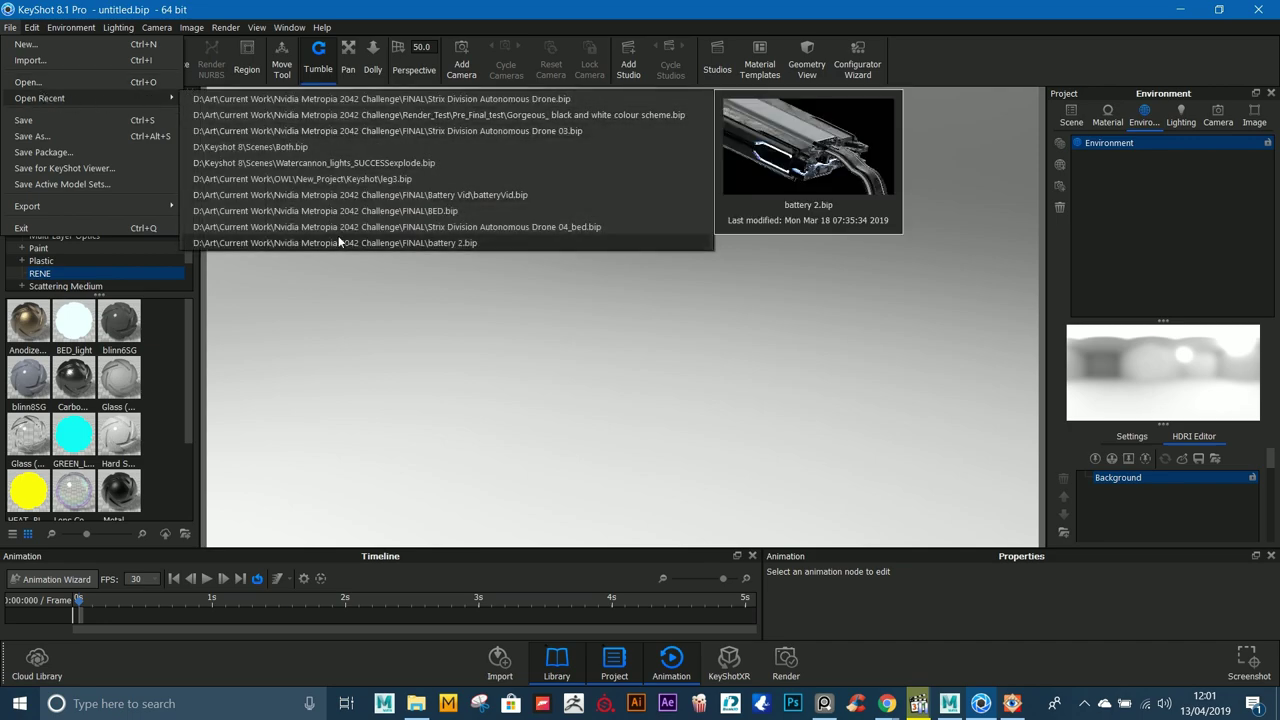
{"action": "left_click", "coordinate": [413, 211]}
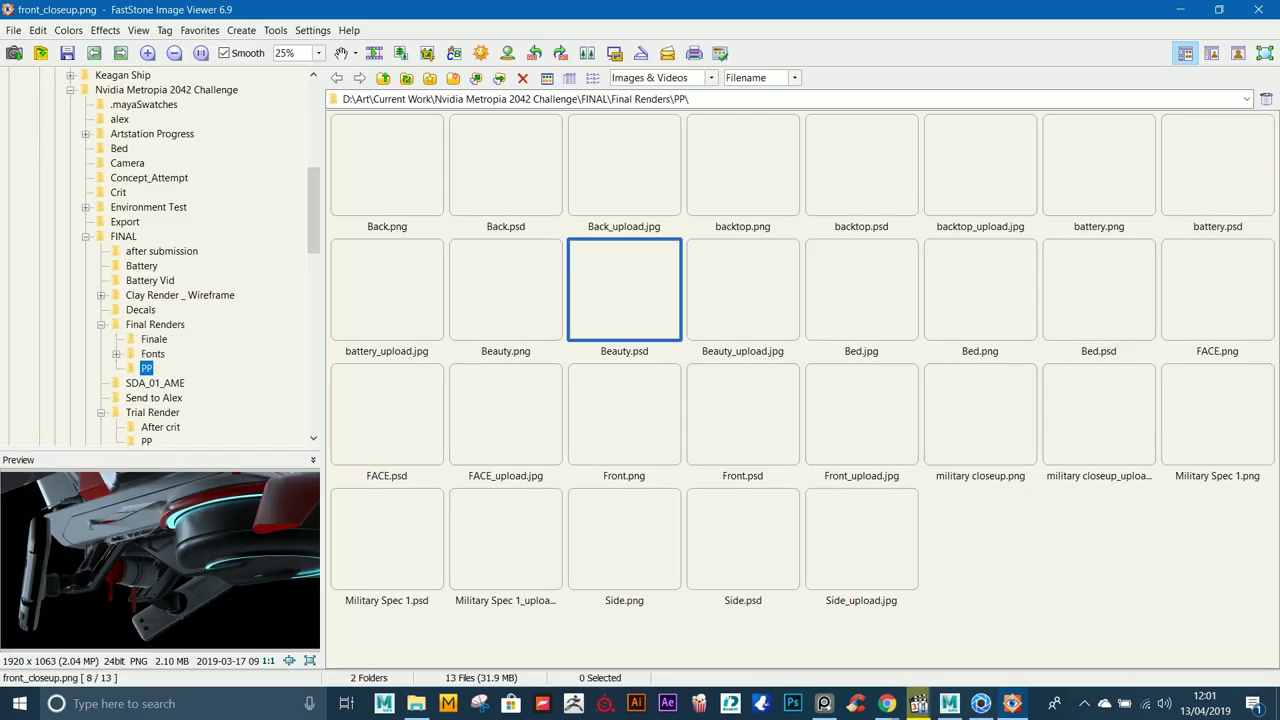
Step: Examine the Beauty.psd final render at full screen in FastStone and in Photoshop, and close Photoshop
{"action": "key", "text": "Return"}
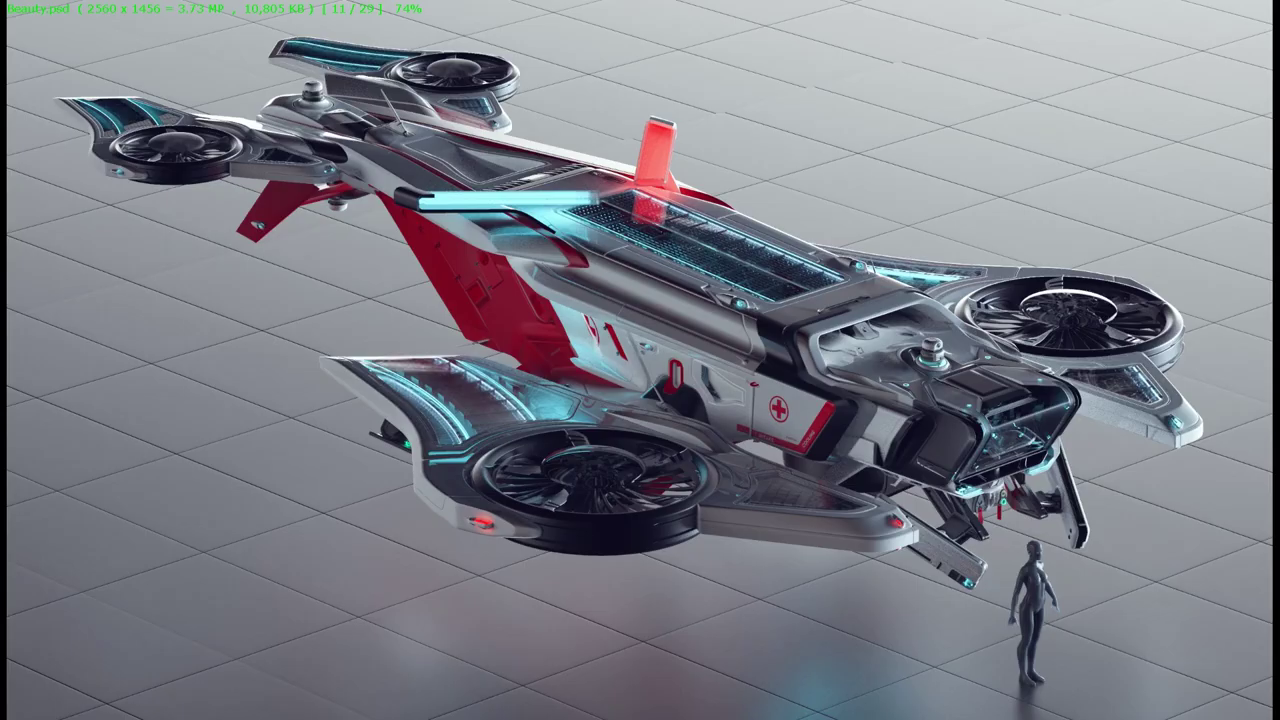
{"action": "key", "text": "Escape"}
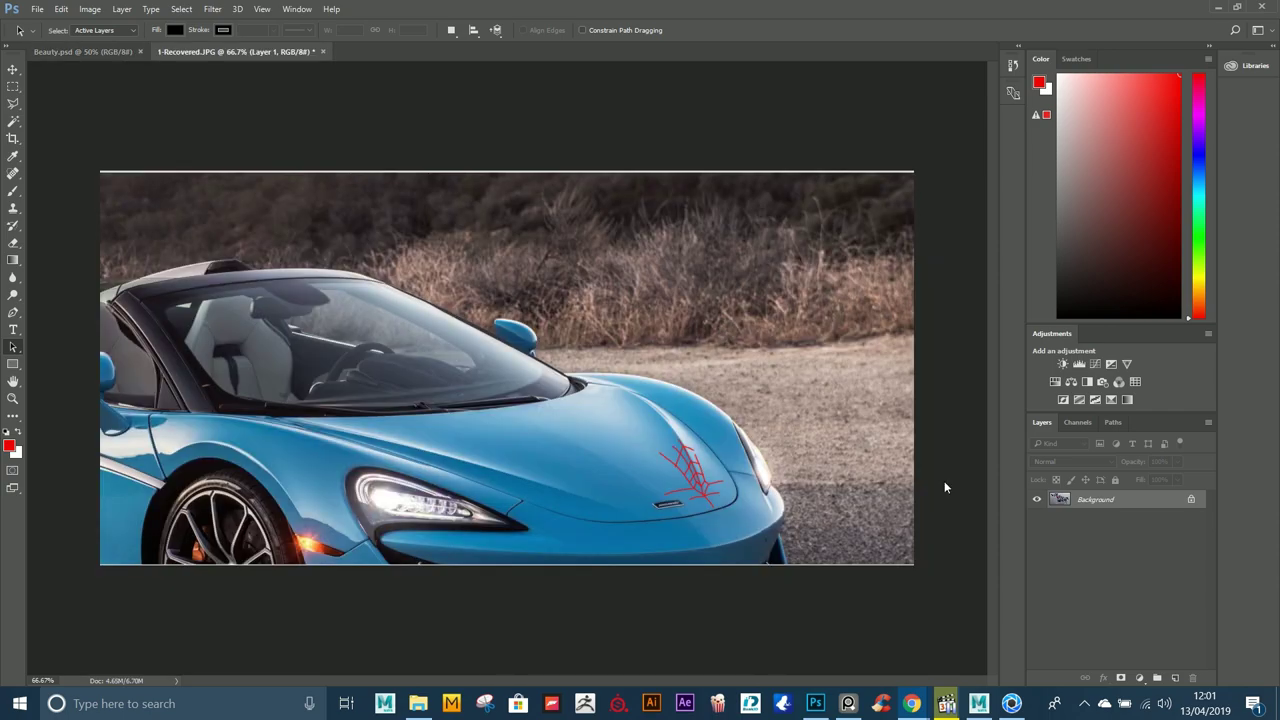
{"action": "left_click", "coordinate": [75, 52]}
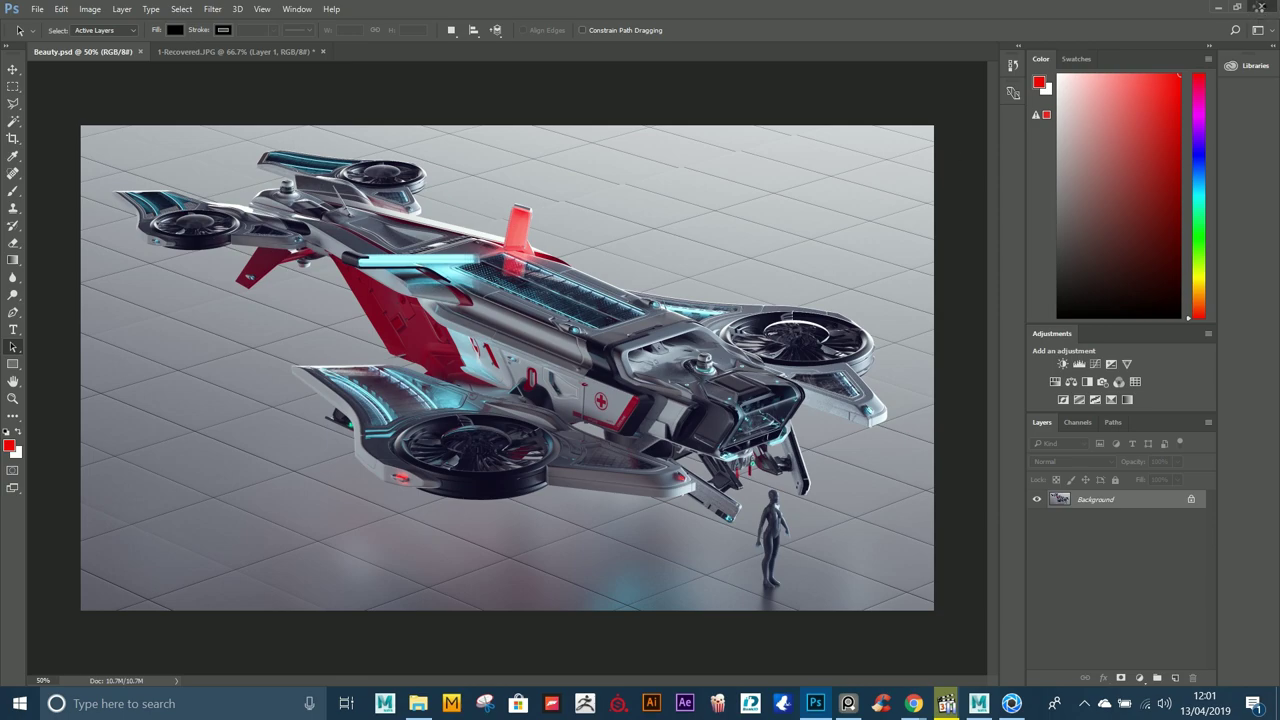
{"action": "left_click", "coordinate": [1261, 6]}
{"action": "left_click", "coordinate": [618, 268]}
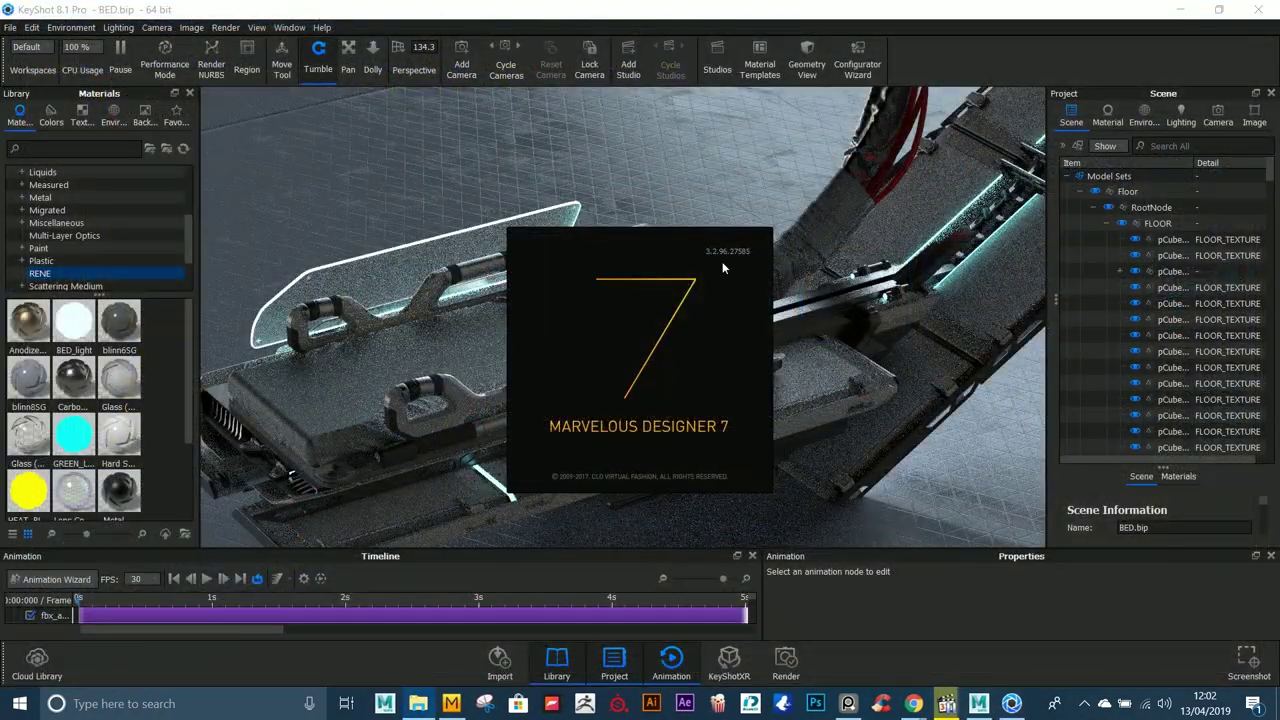
Step: Examine the BED.bip model in KeyShot from several angles, including its ramp, side shield, handles and padded mattress
{"action": "left_click_drag", "start_coordinate": [690, 290], "coordinate": [766, 288]}
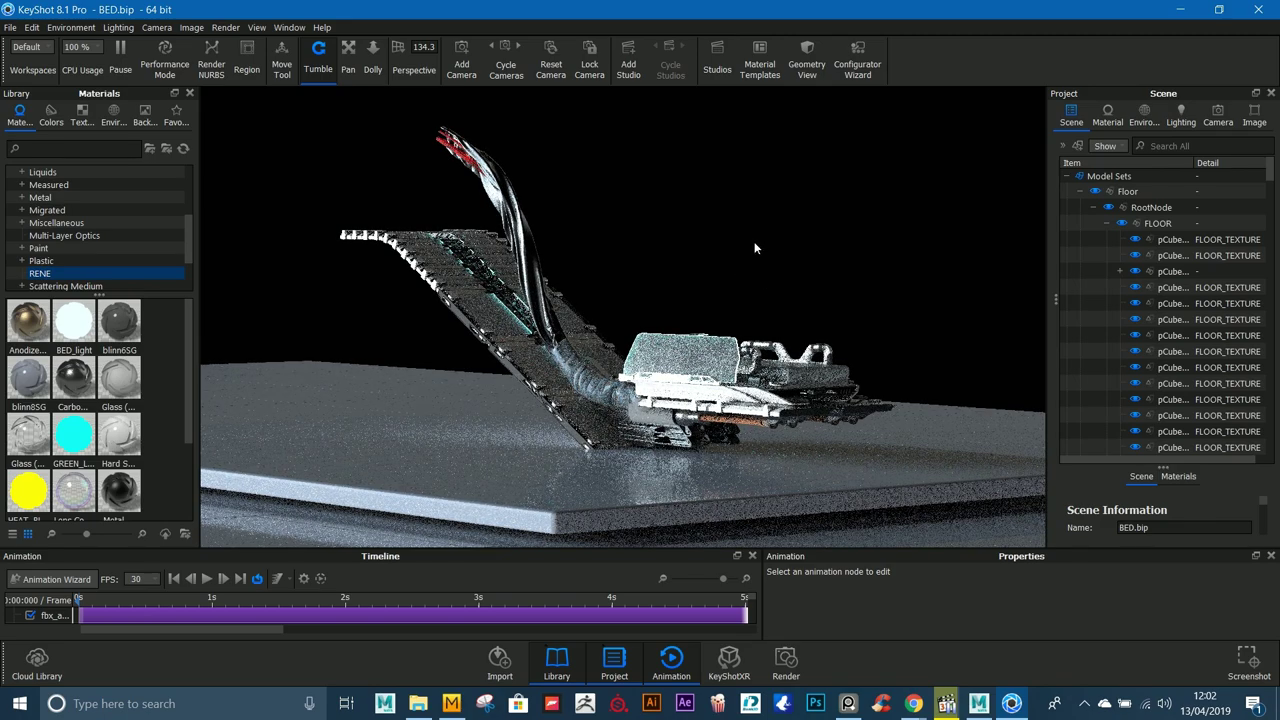
{"action": "scroll", "coordinate": [748, 238], "scroll_direction": "up", "scroll_amount": 5}
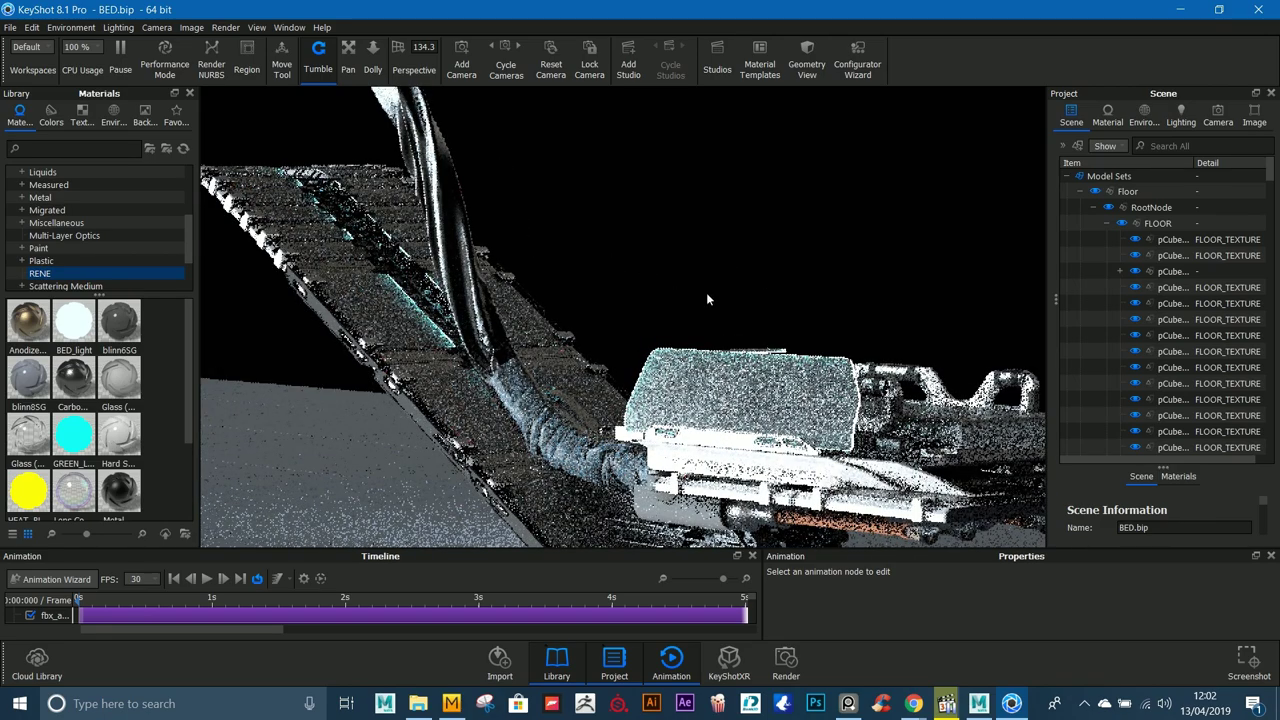
{"action": "left_click_drag", "start_coordinate": [706, 294], "coordinate": [38, 207]}
{"action": "left_click_drag", "start_coordinate": [750, 310], "coordinate": [1042, 94]}
{"action": "left_click_drag", "start_coordinate": [700, 300], "coordinate": [437, 122]}
{"action": "scroll", "coordinate": [781, 288], "scroll_direction": "up", "scroll_amount": 5}
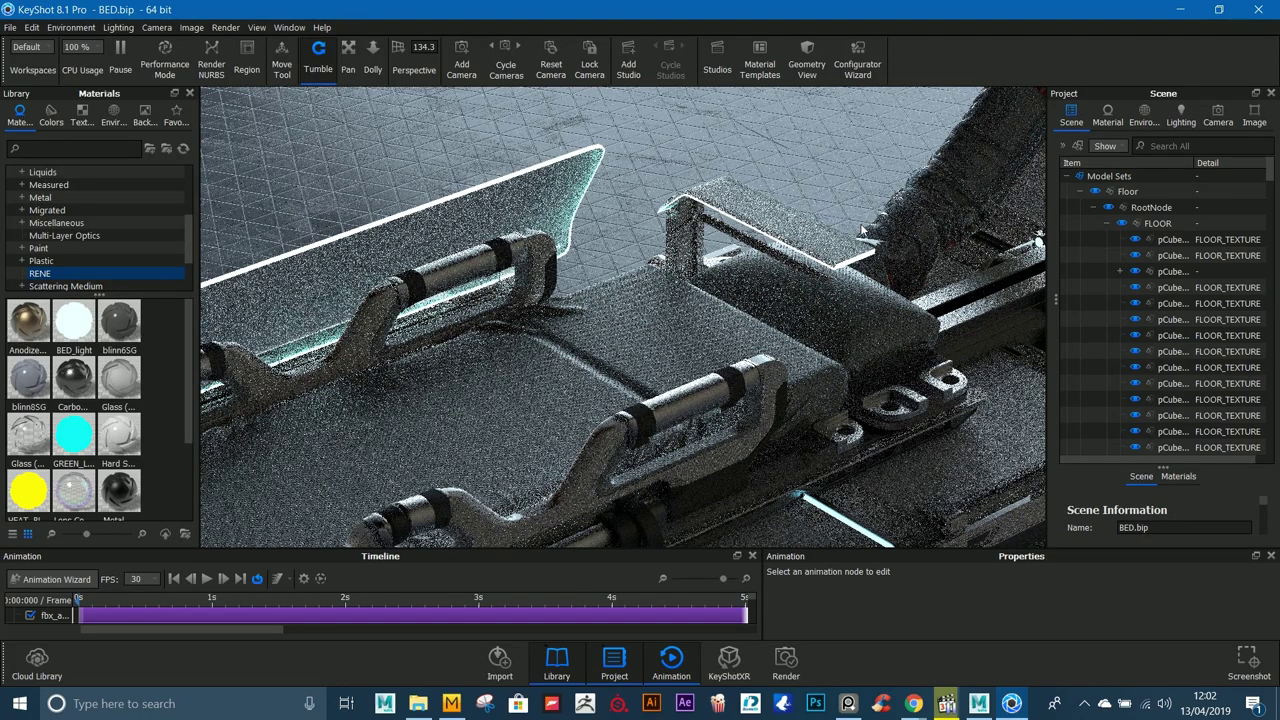
{"action": "left_click_drag", "start_coordinate": [870, 245], "coordinate": [678, 207]}
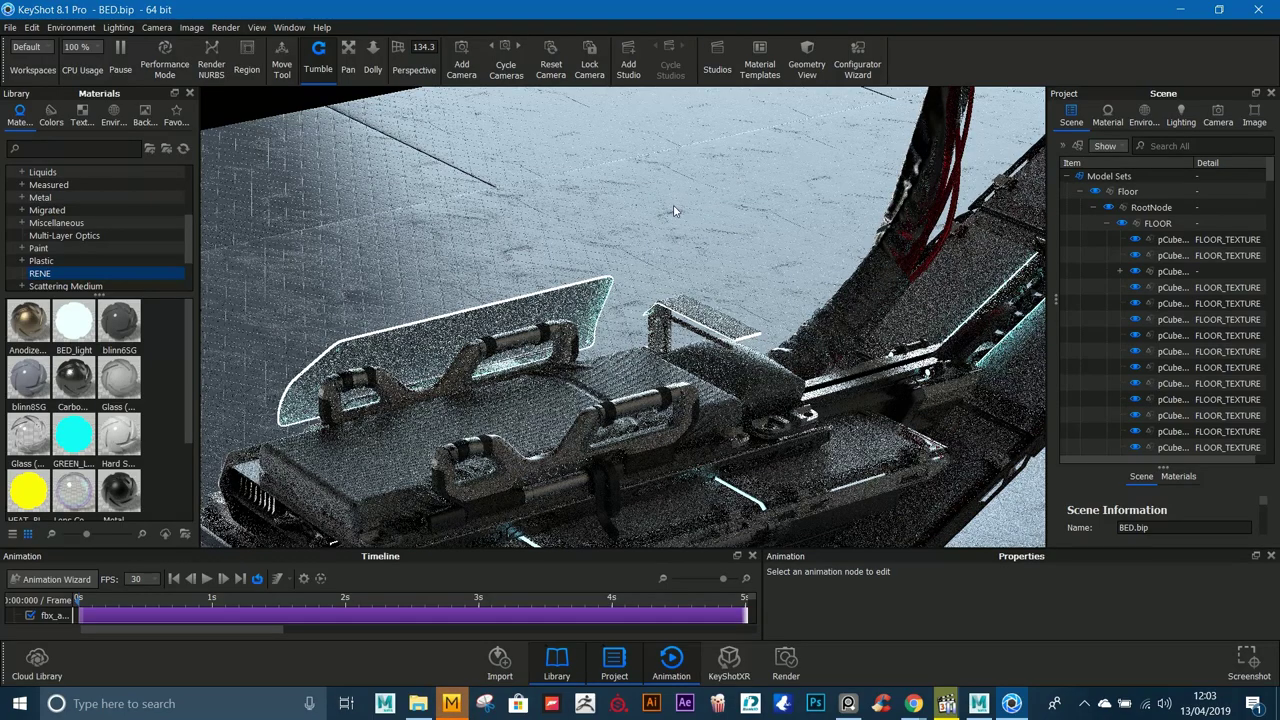
{"action": "left_click_drag", "start_coordinate": [678, 210], "coordinate": [715, 167]}
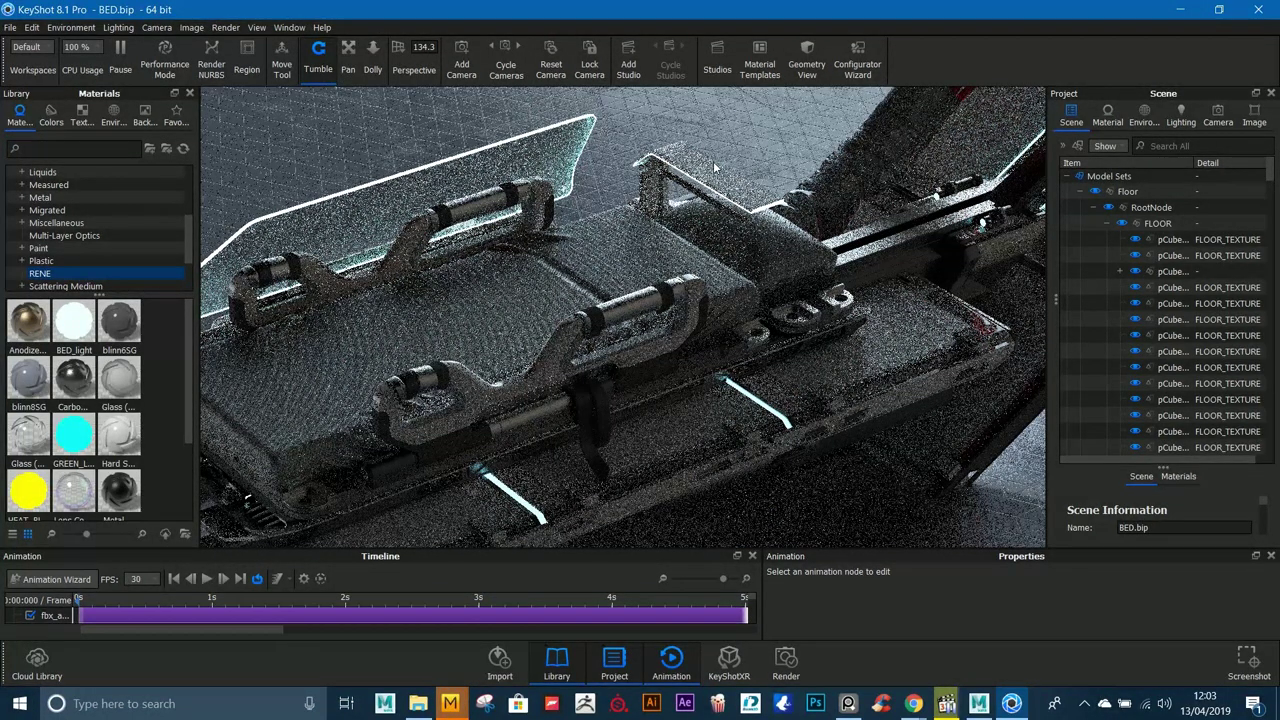
{"action": "left_click_drag", "start_coordinate": [713, 161], "coordinate": [787, 326]}
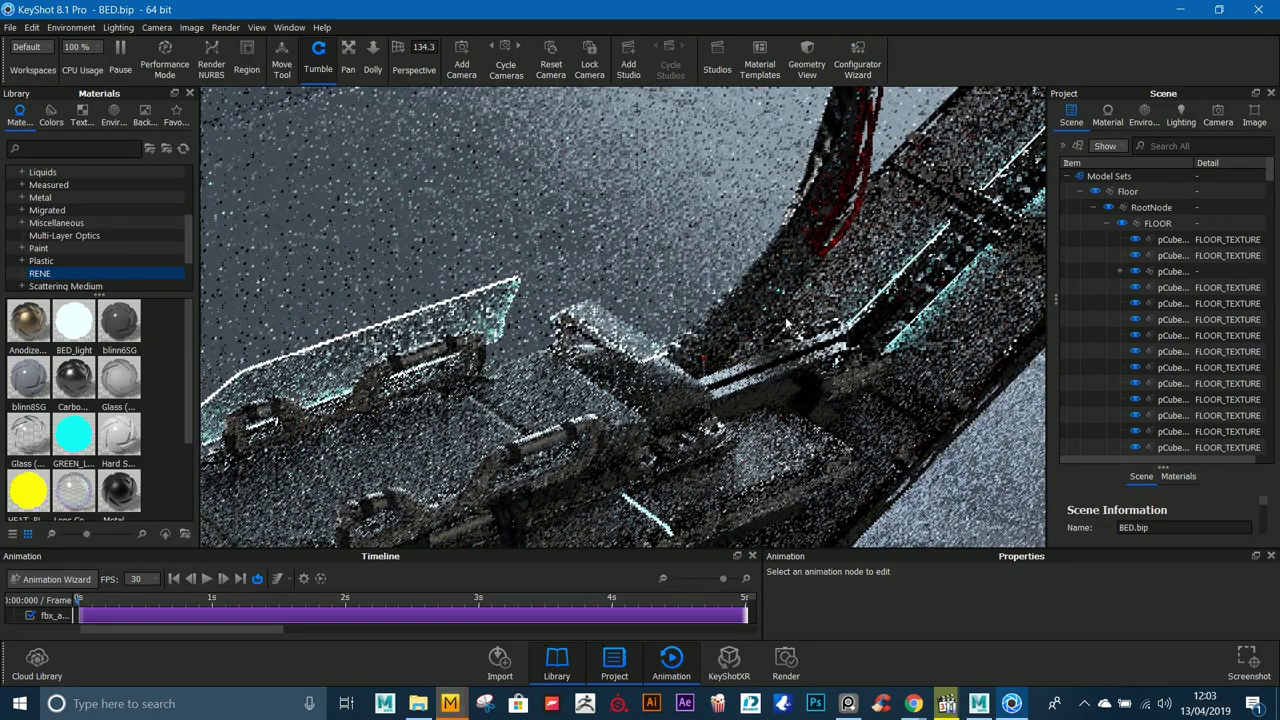